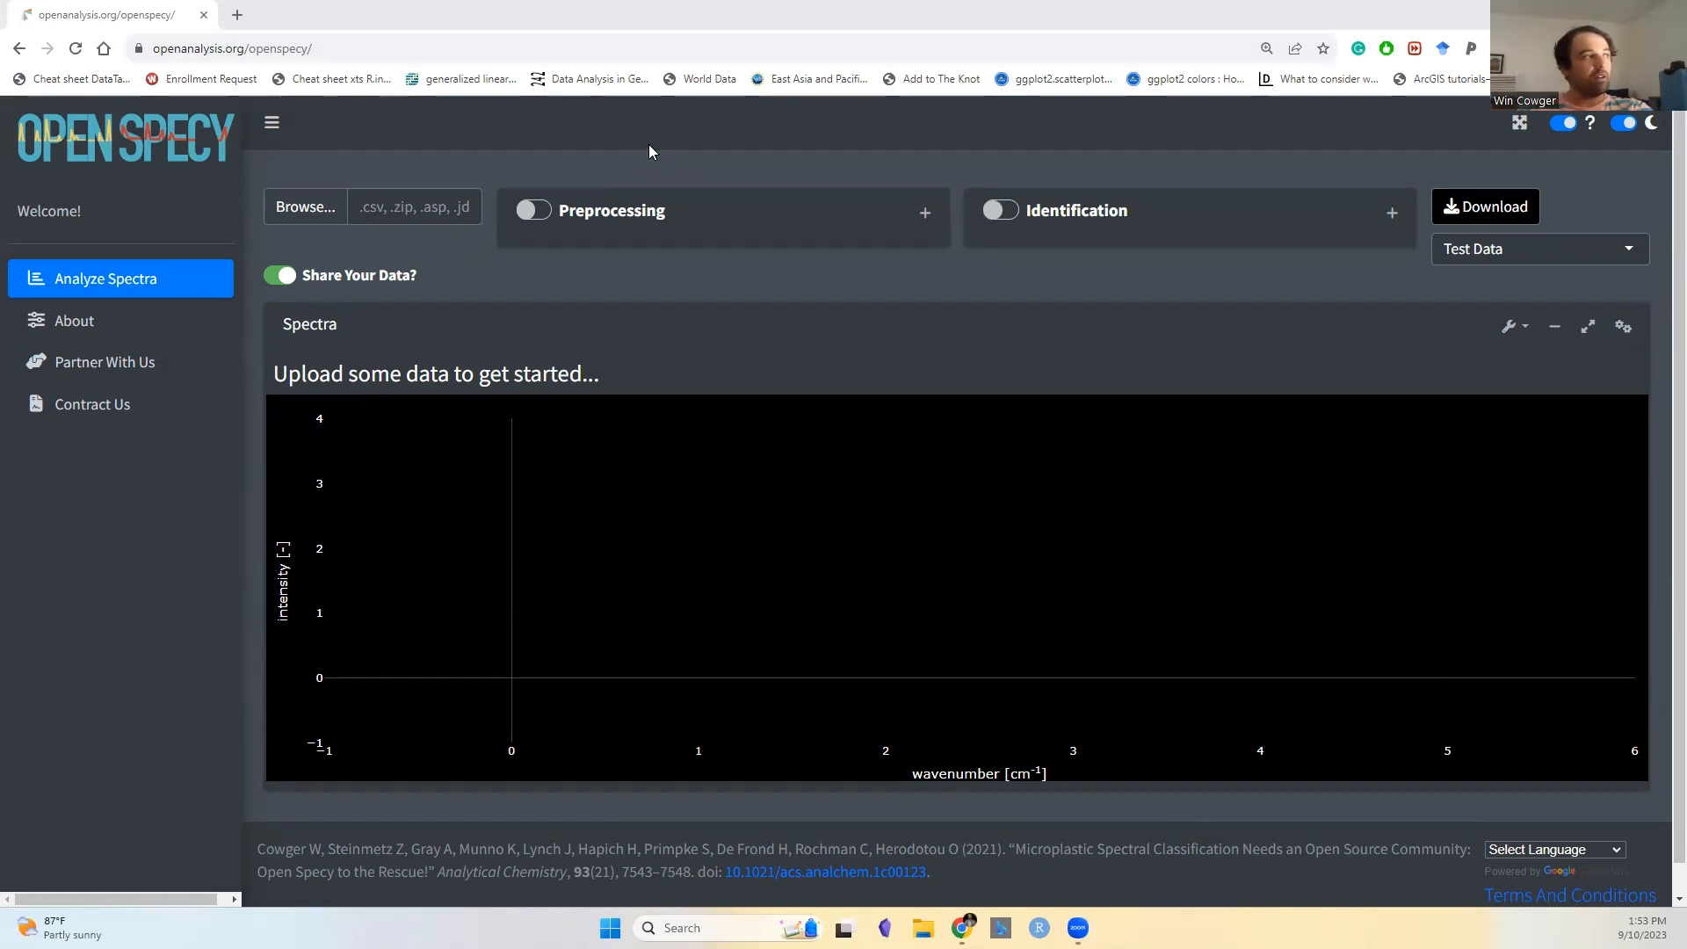
- Choose Test Map as the sample dataset and download it
mouse_move(308, 202)
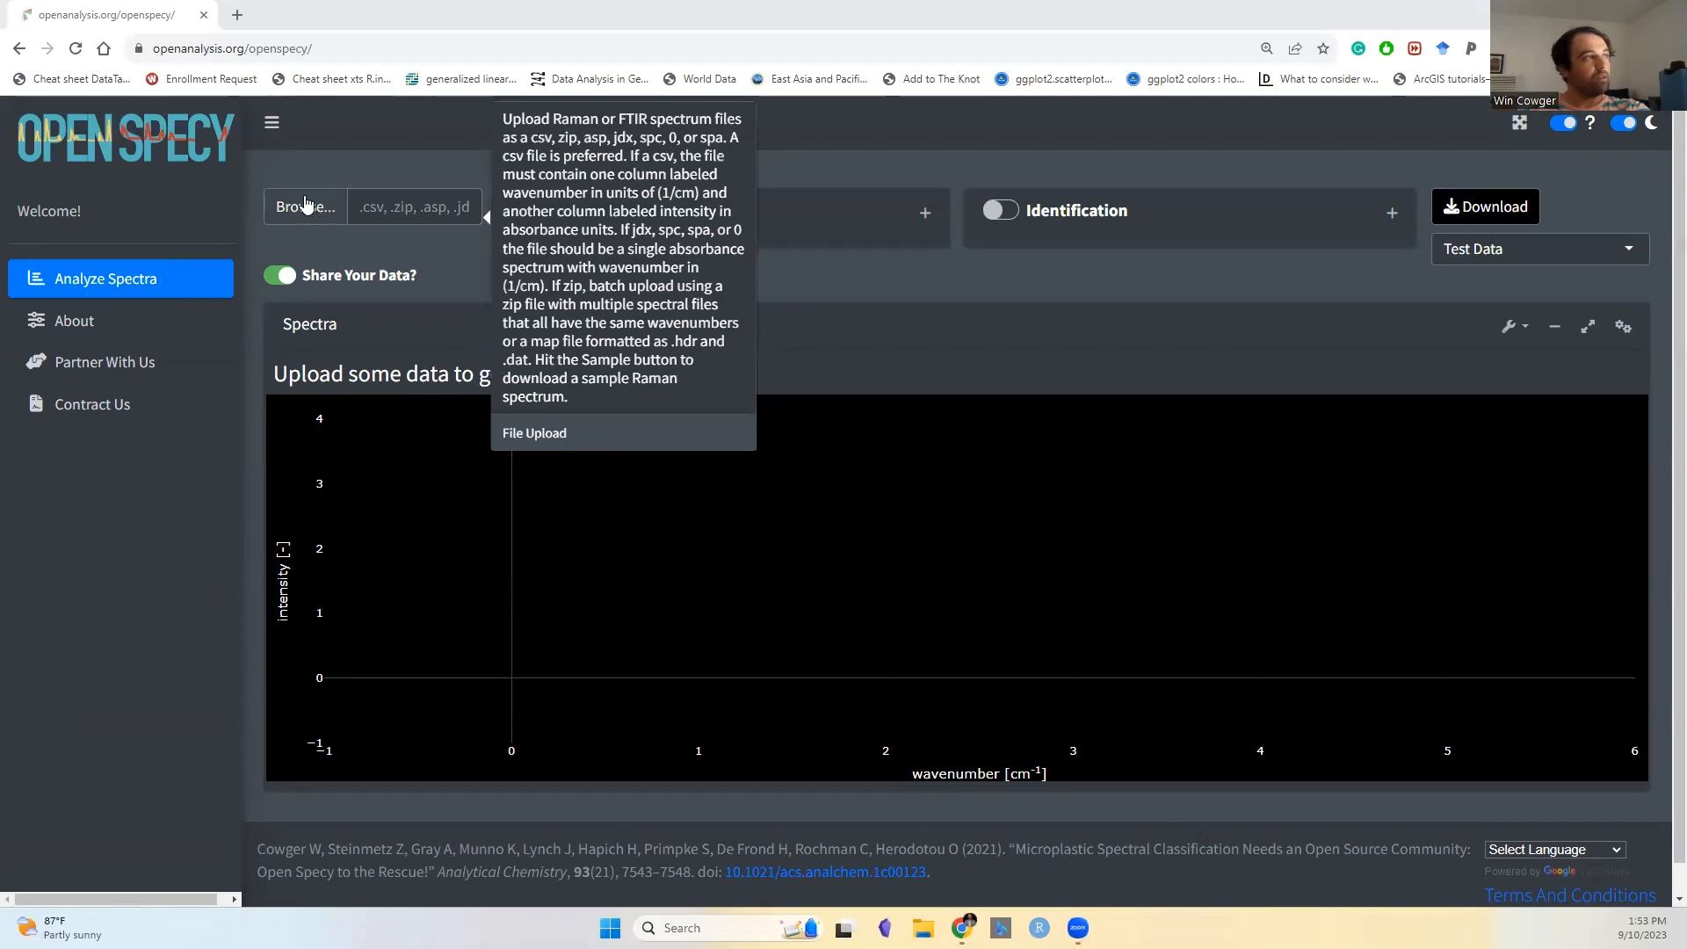
left_click(1469, 250)
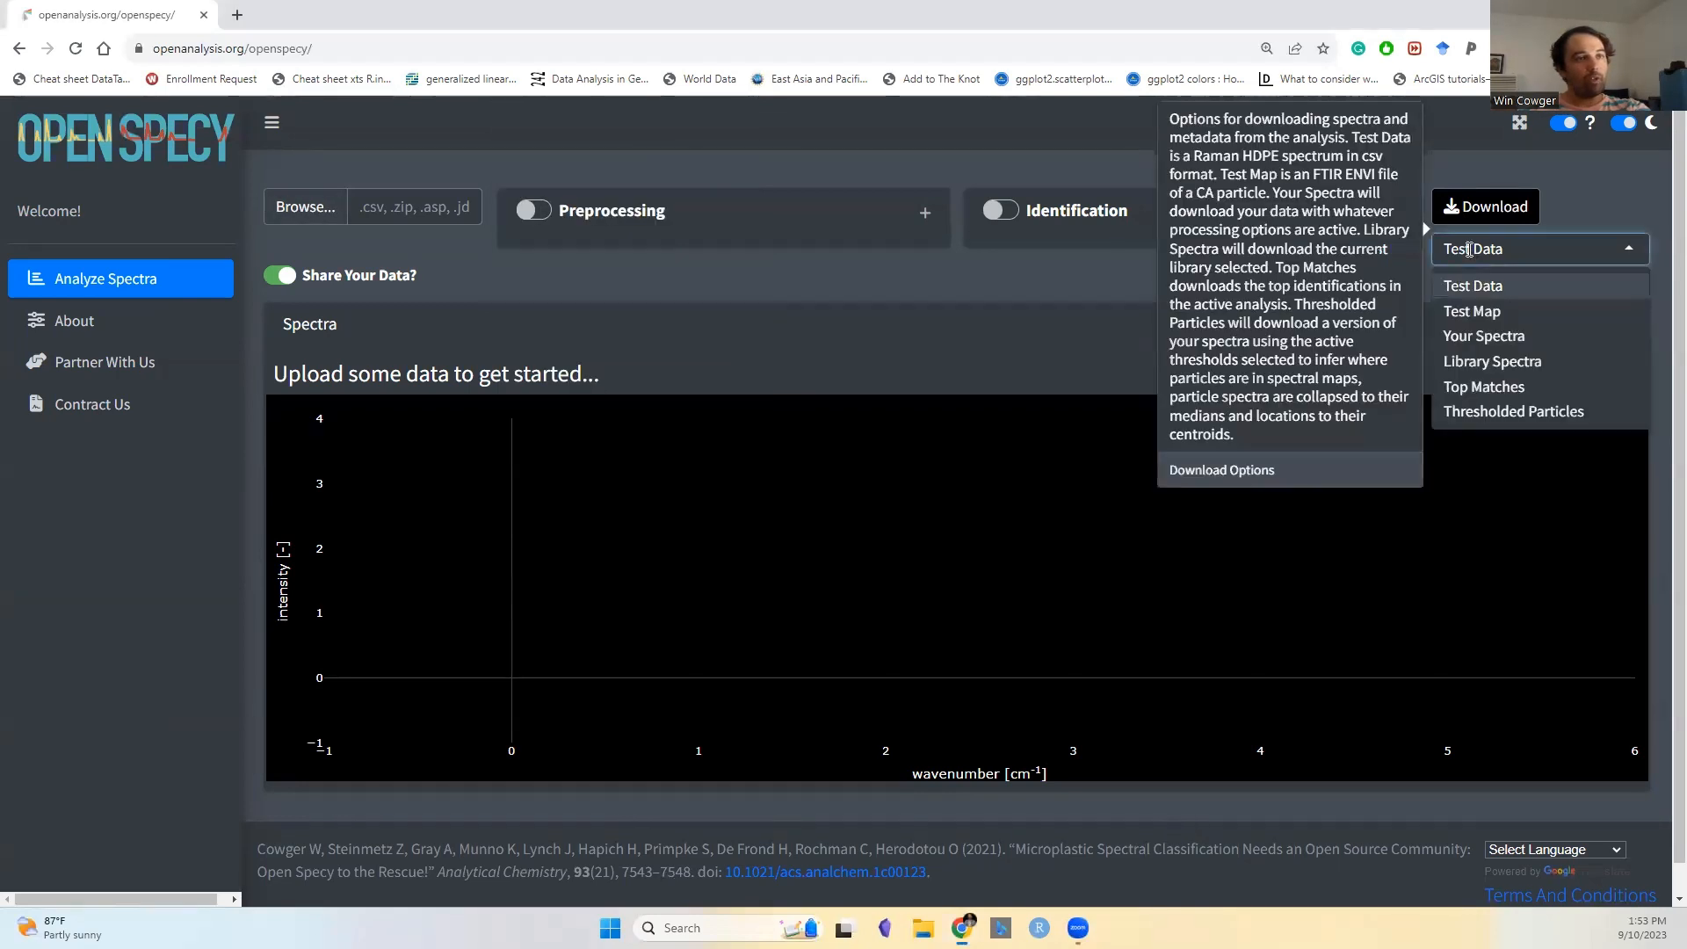
left_click(1486, 309)
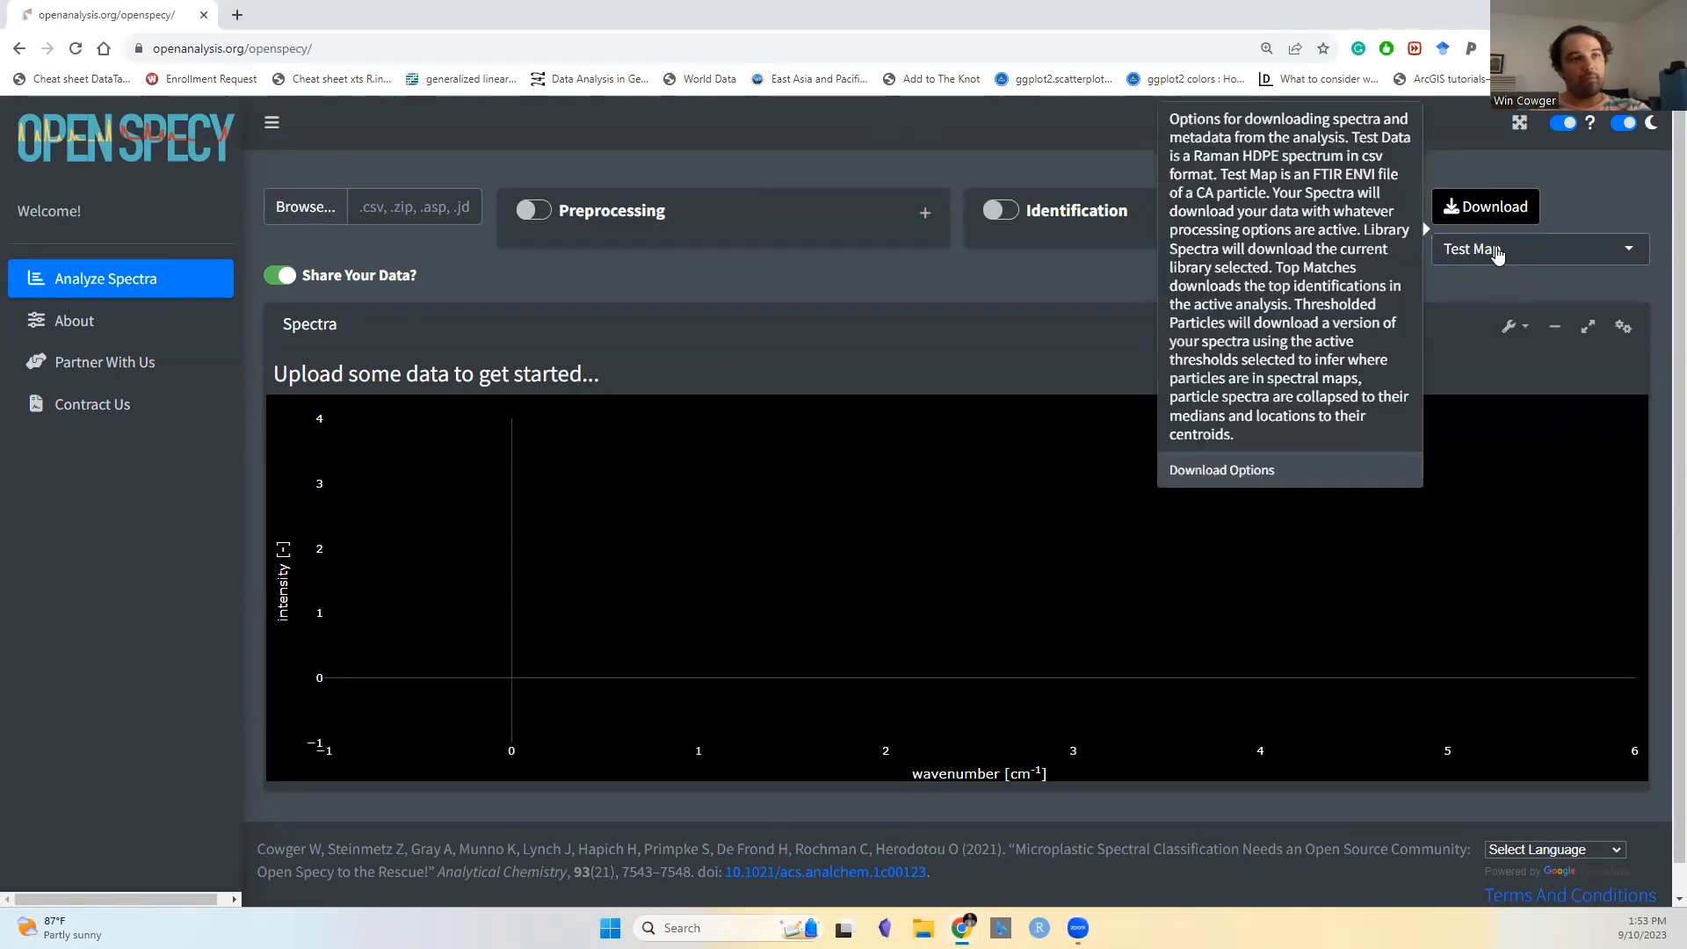
left_click(1497, 215)
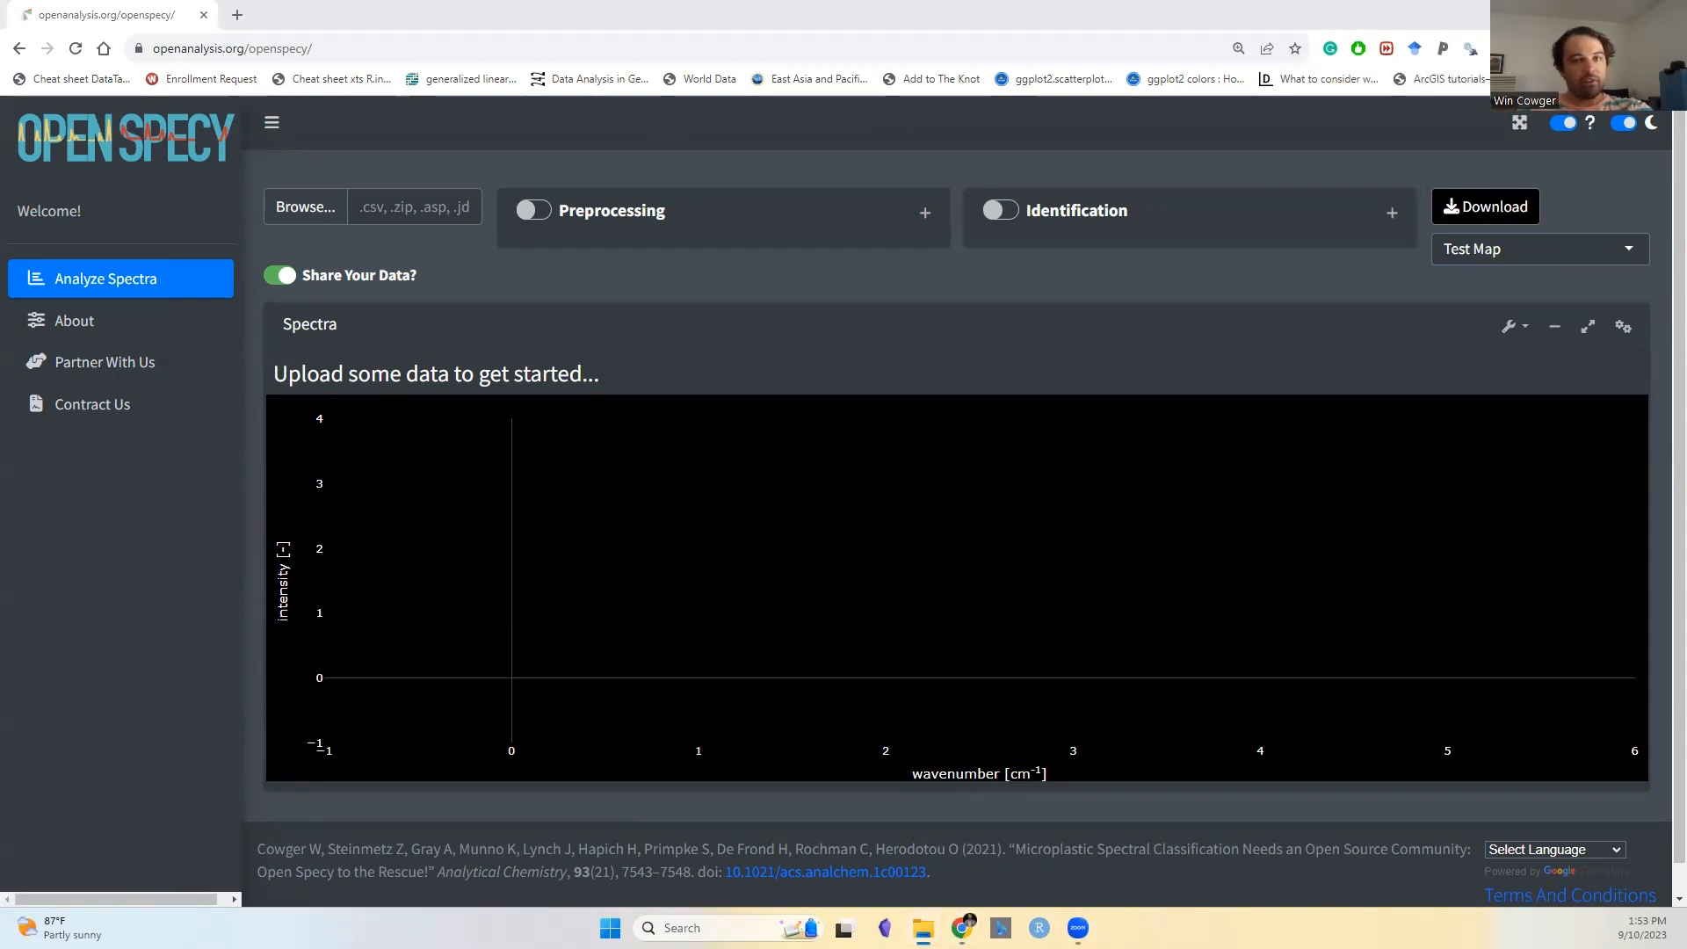
left_click_drag(1686, 123, 601, 4)
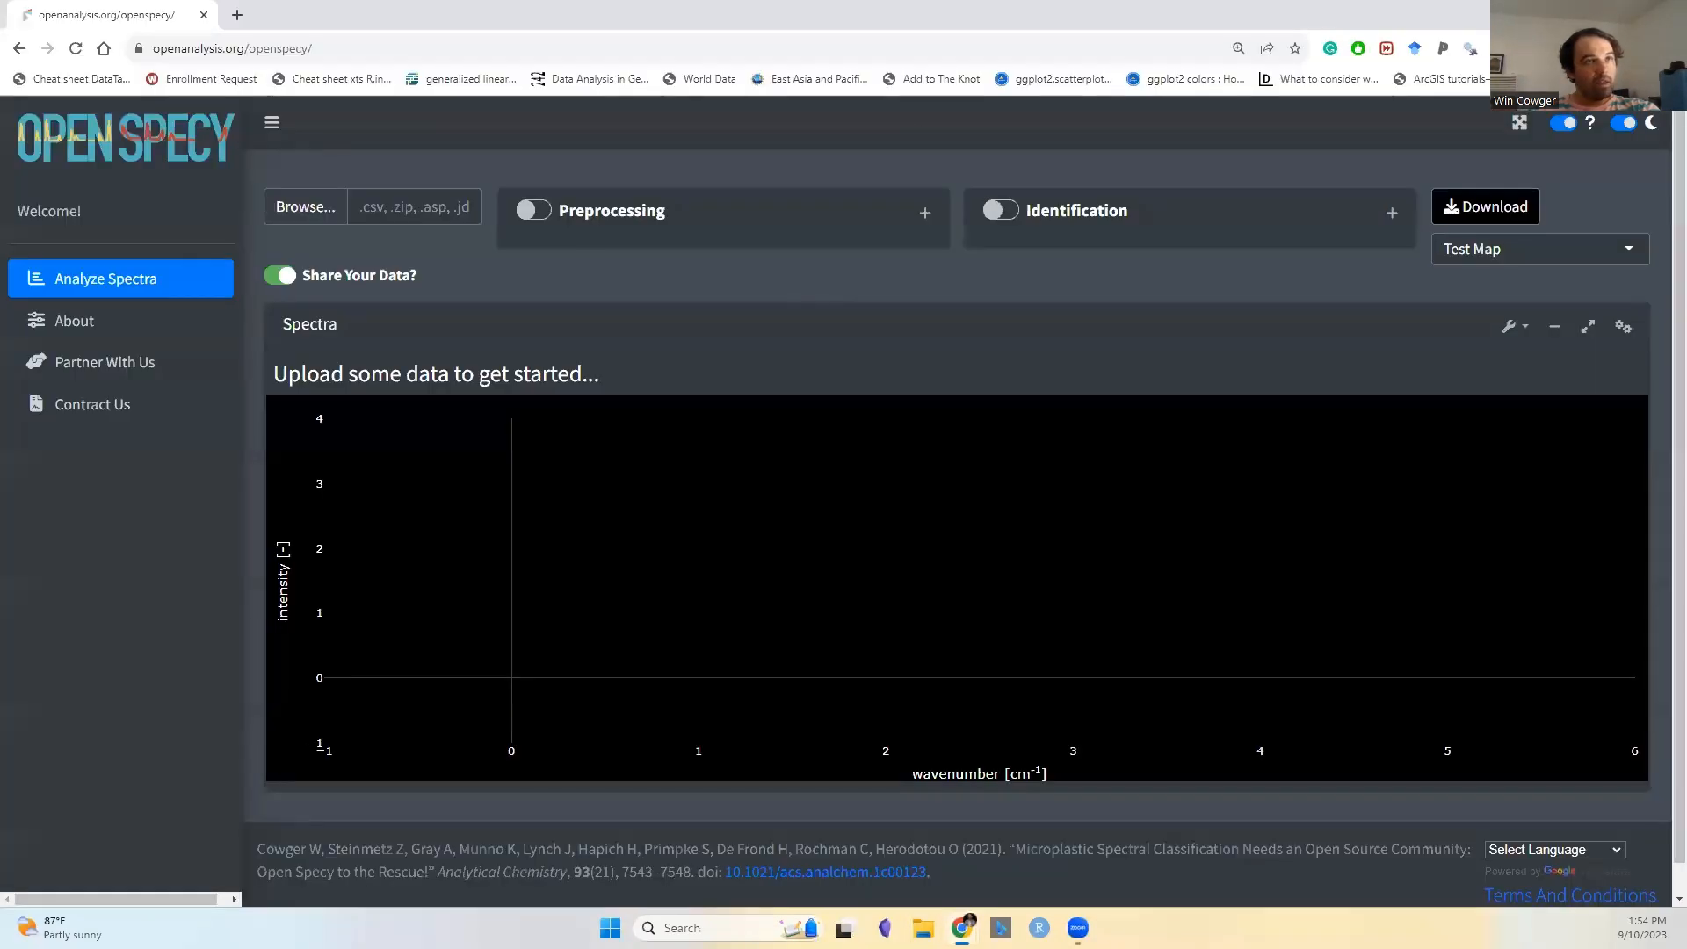
- Upload the downloaded Test Map zip file from the recent downloads for analysis
left_click(1471, 49)
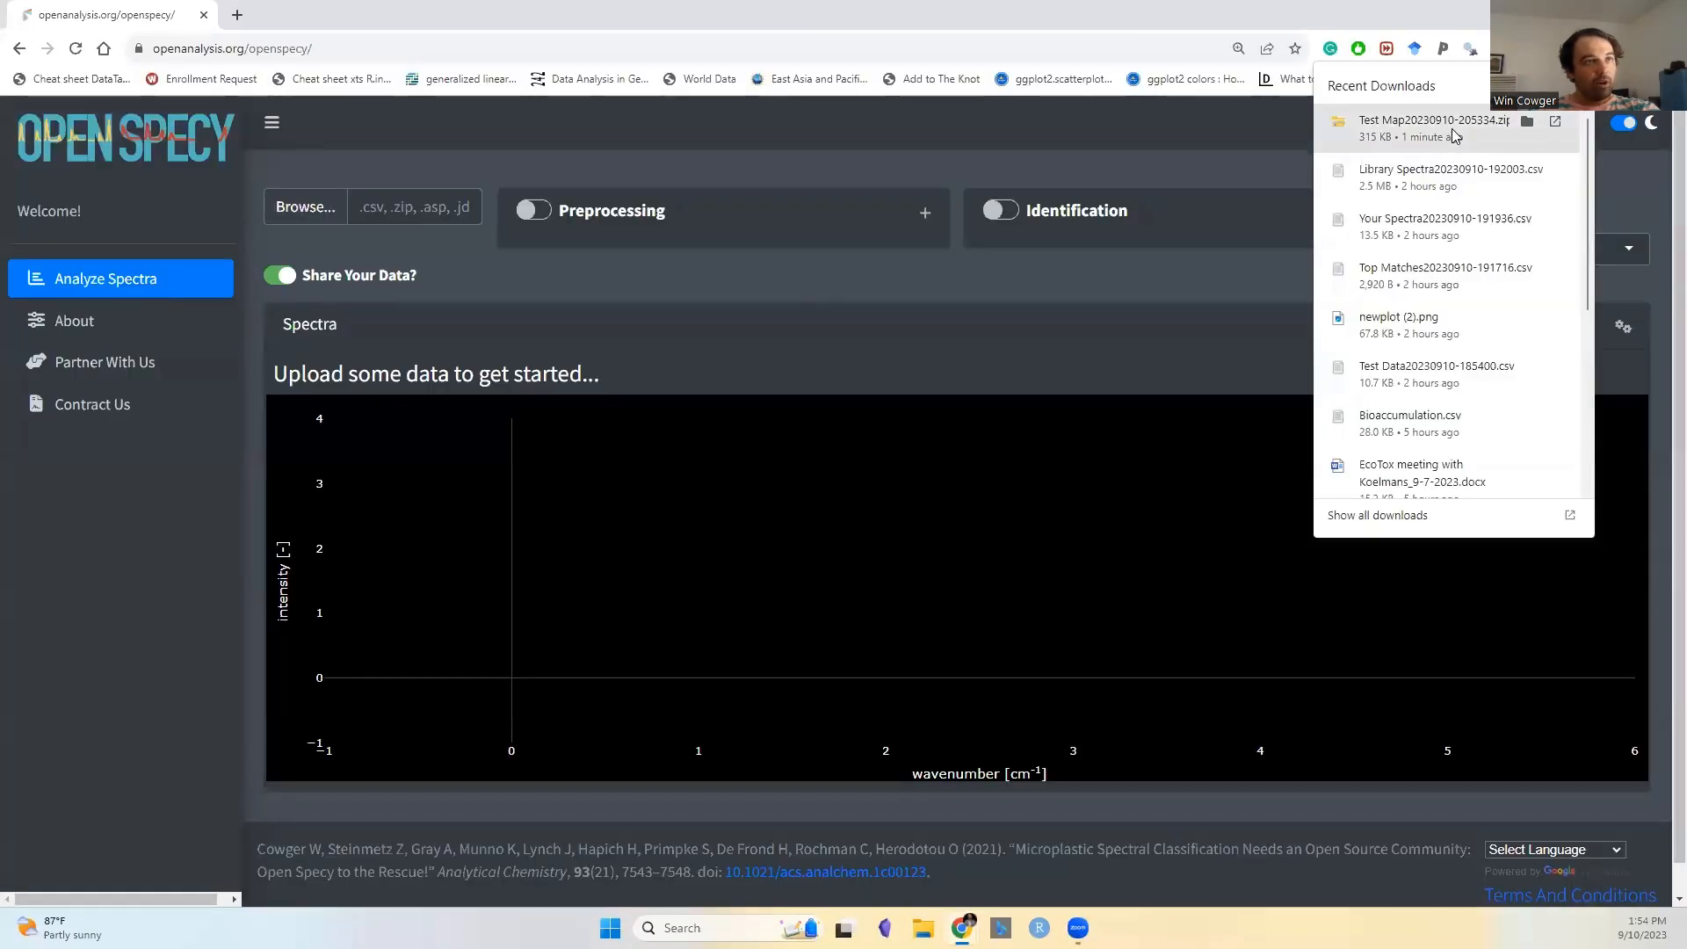
left_click_drag(1454, 128, 461, 211)
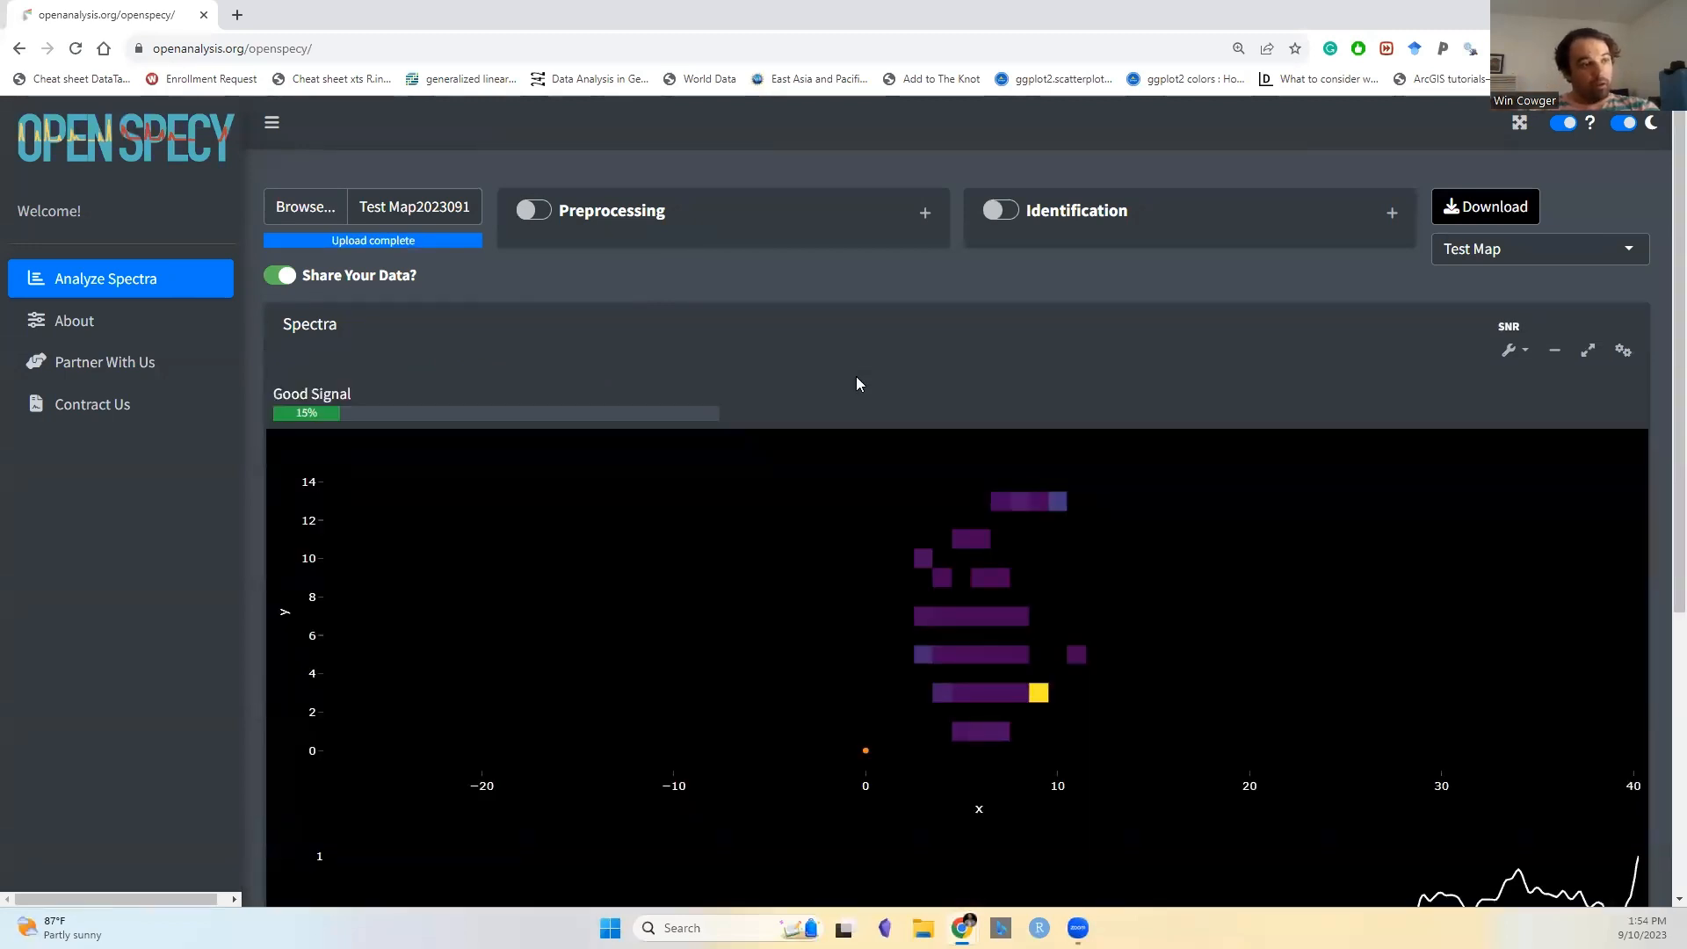
- Display the spectrum of the map pixel at x 6, y 7
mouse_move(1030, 549)
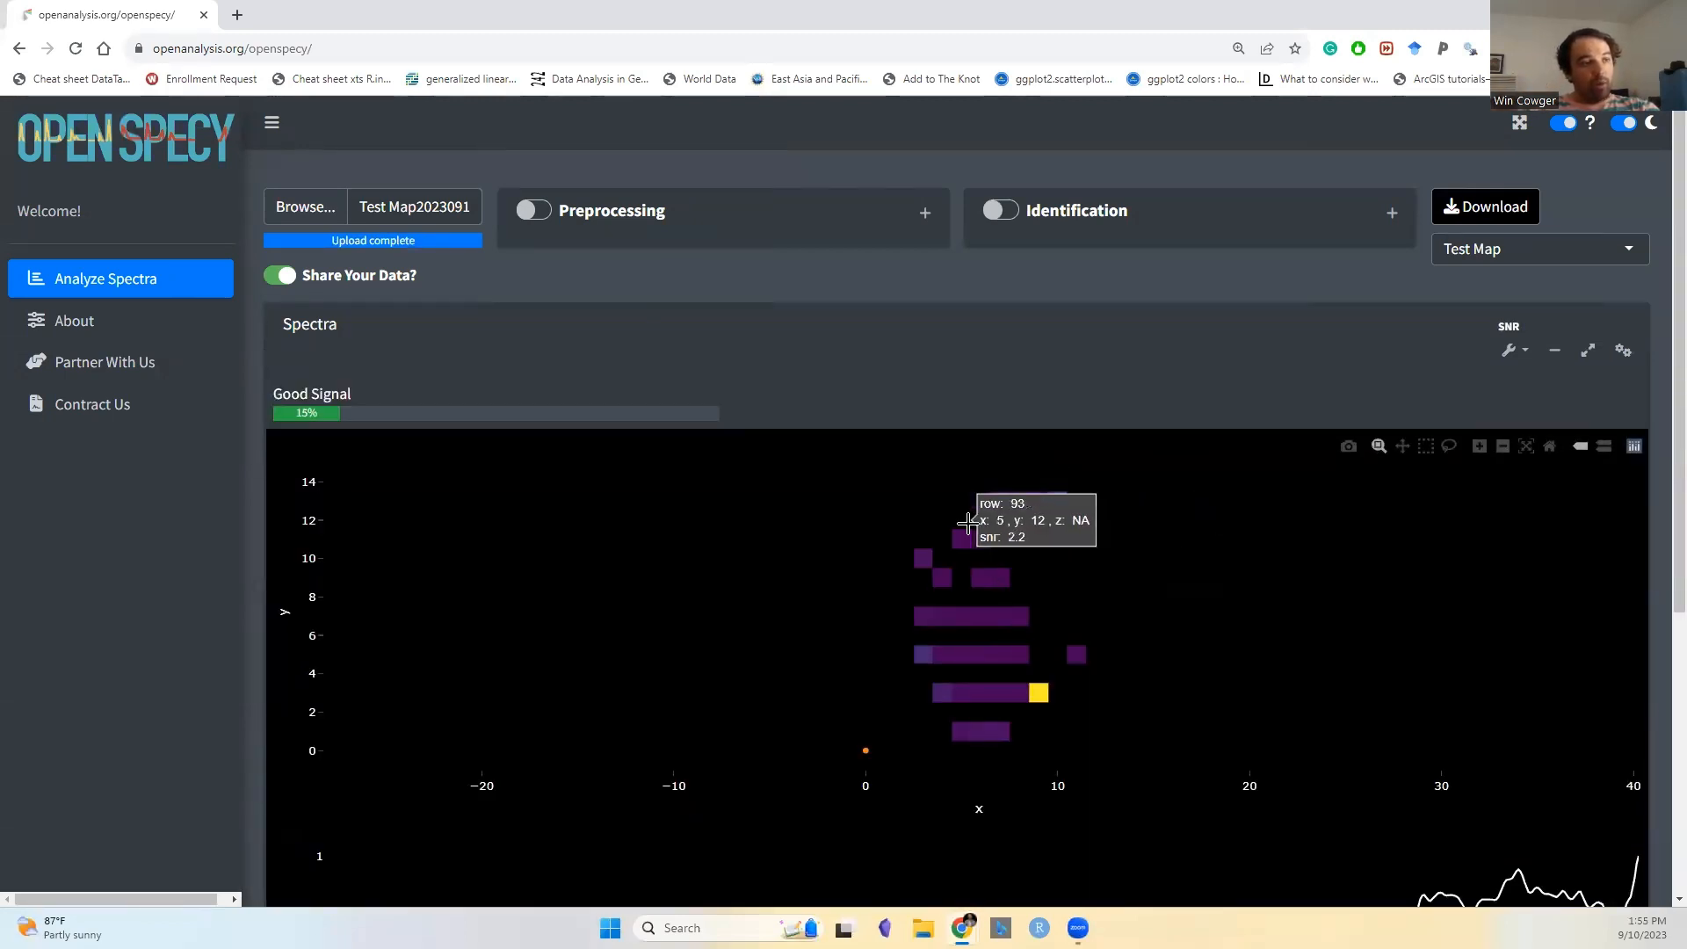
scroll(994, 527, "down", 2)
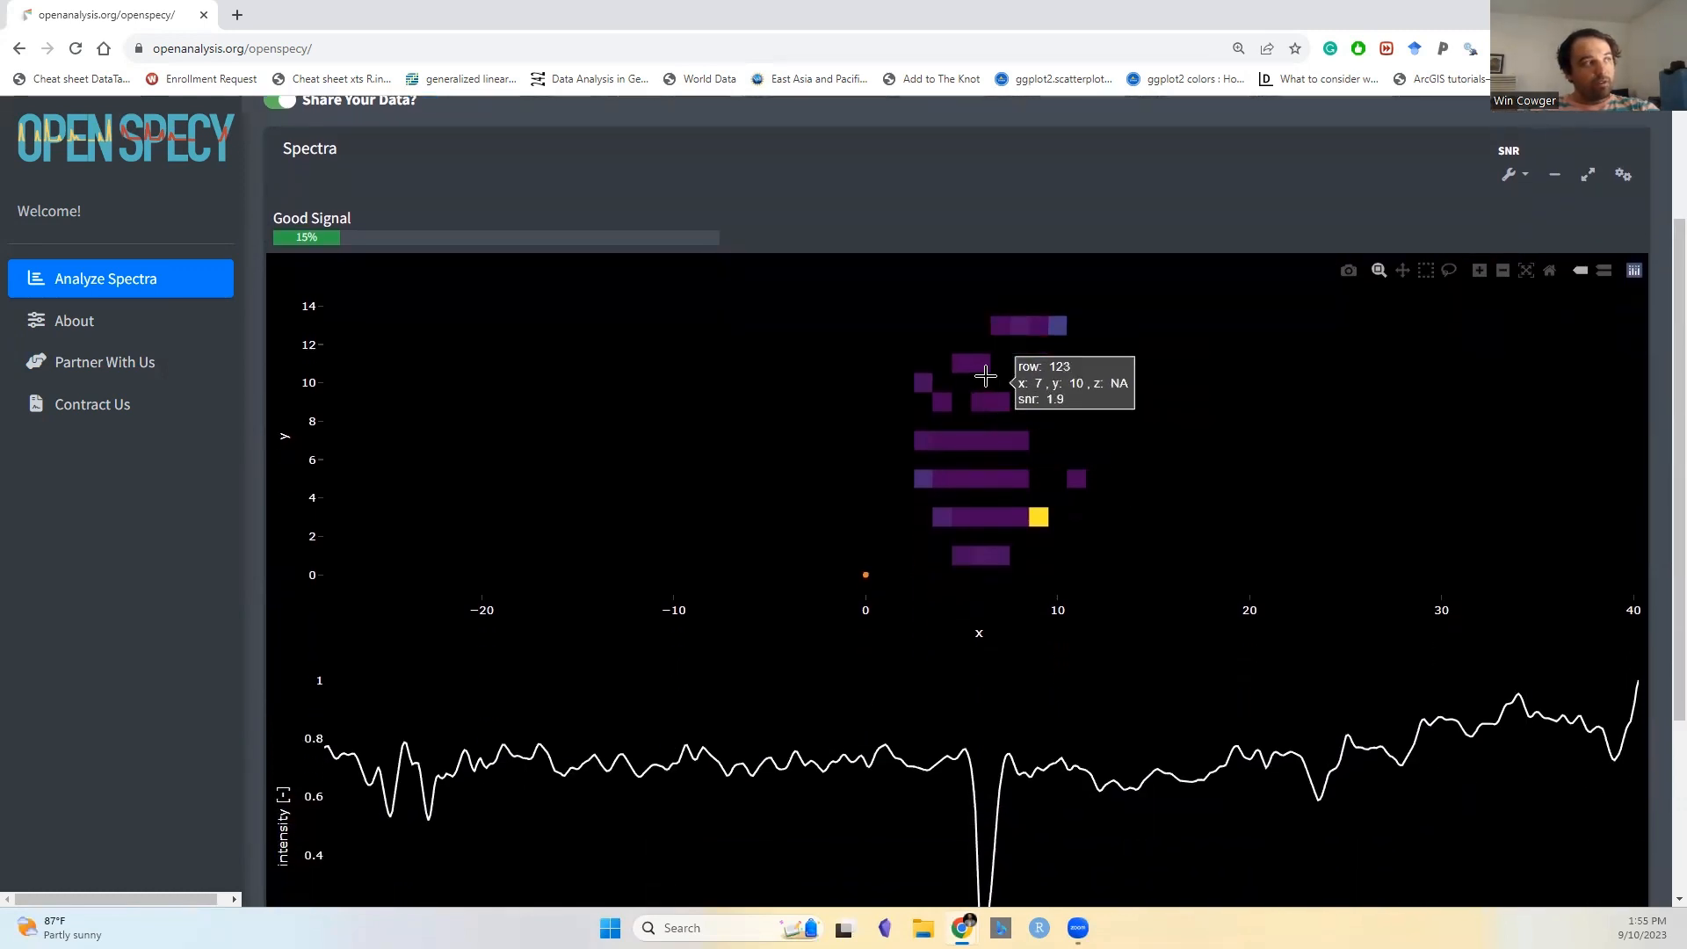
scroll(974, 422, "up", 1)
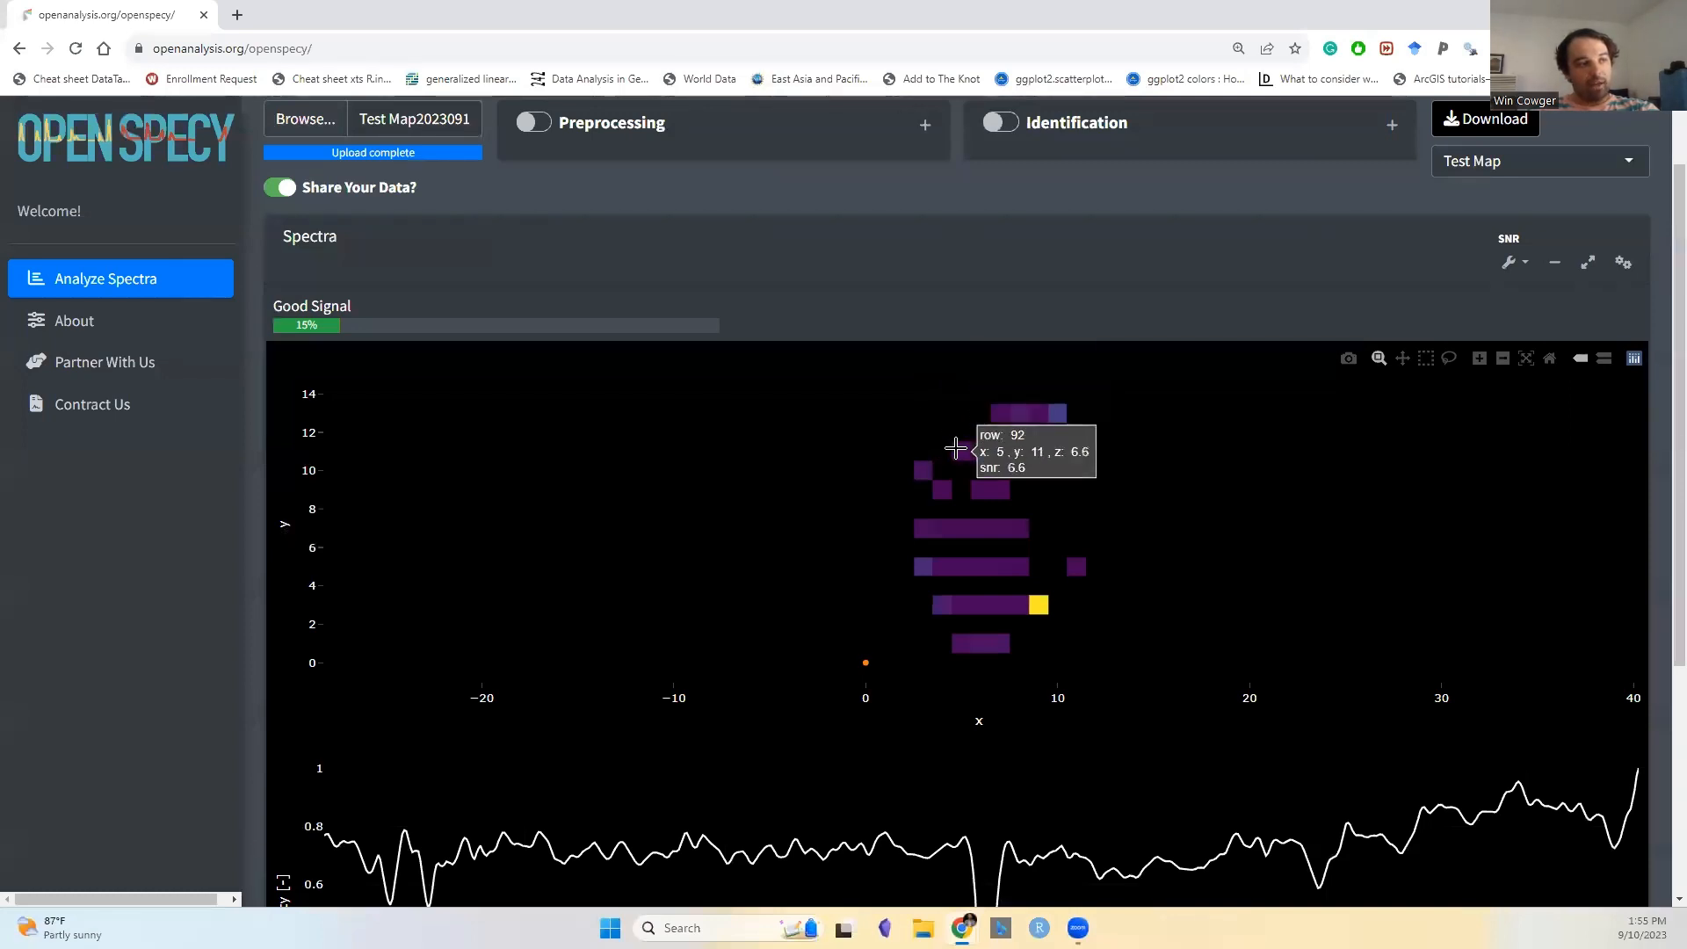
scroll(967, 430, "down", 1)
left_click(980, 435)
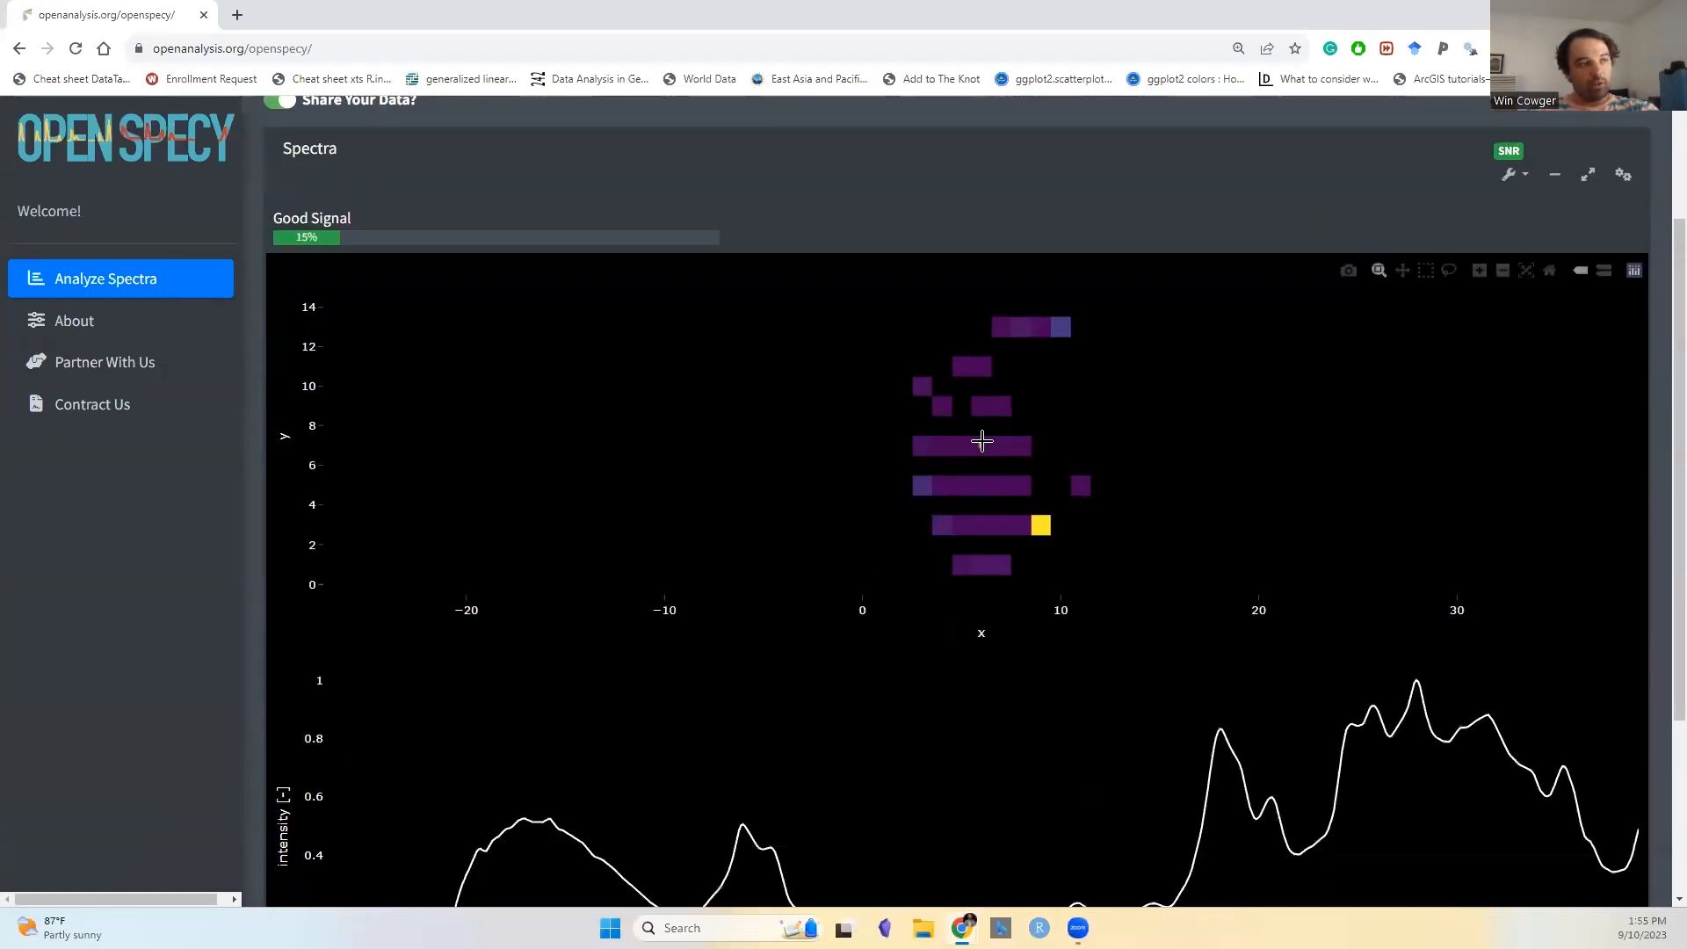
scroll(965, 427, "down", 1)
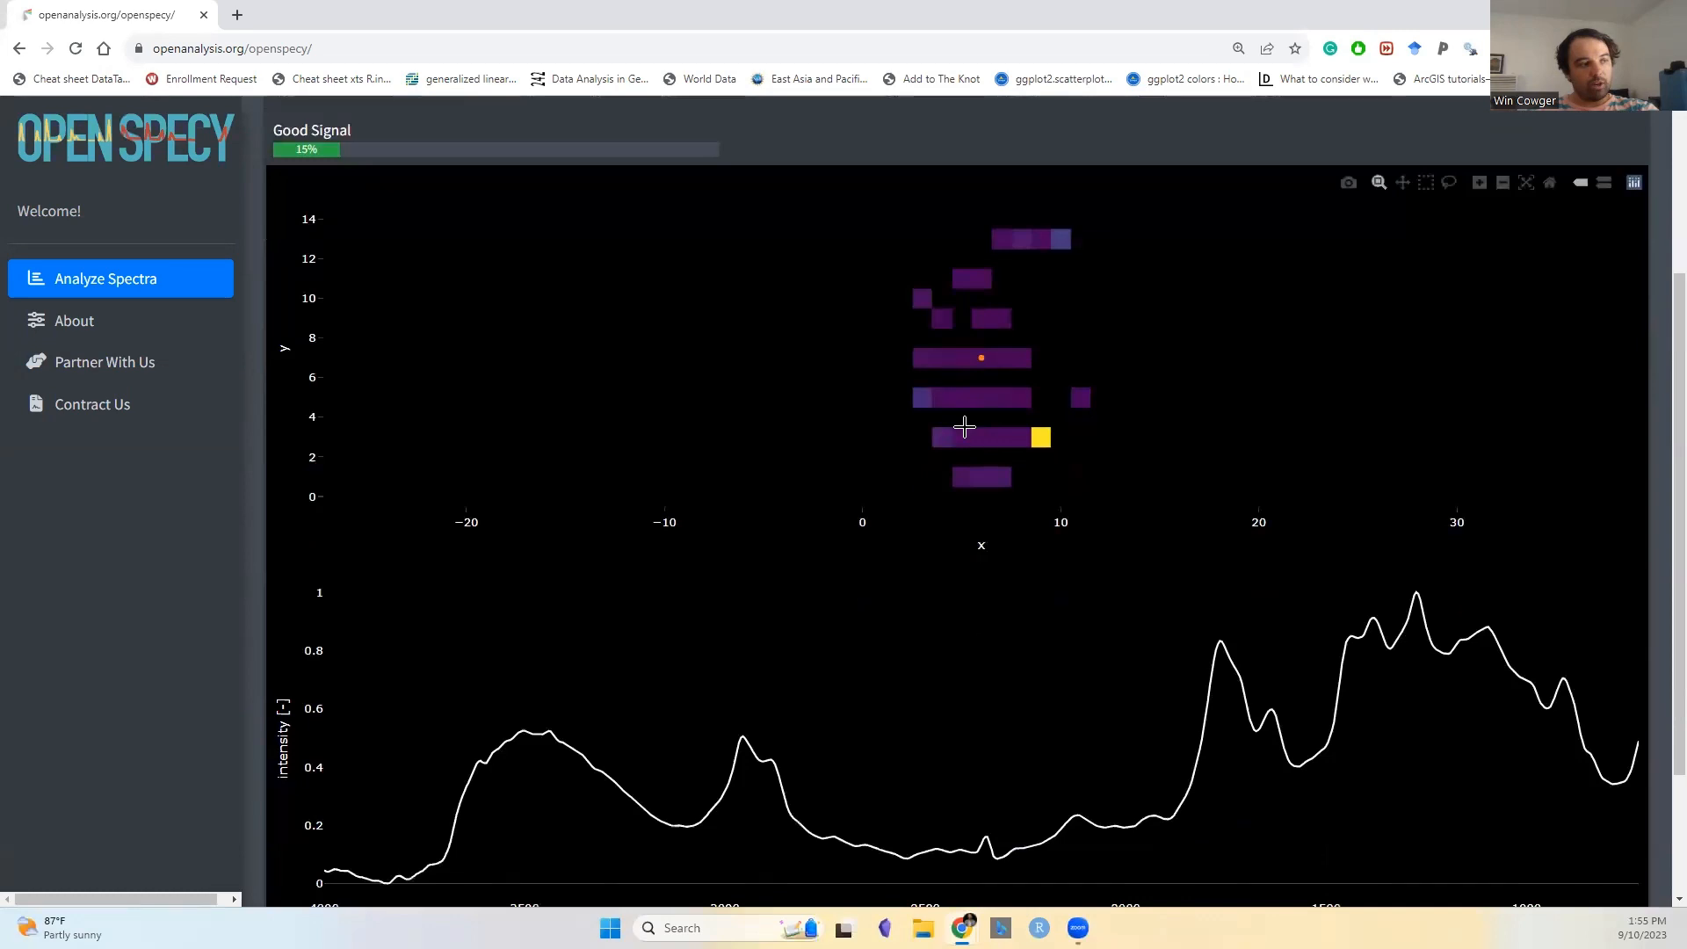
- Display the spectra of the map pixels at x 1, y 3 and x 3, y 13 for comparison
left_click(885, 437)
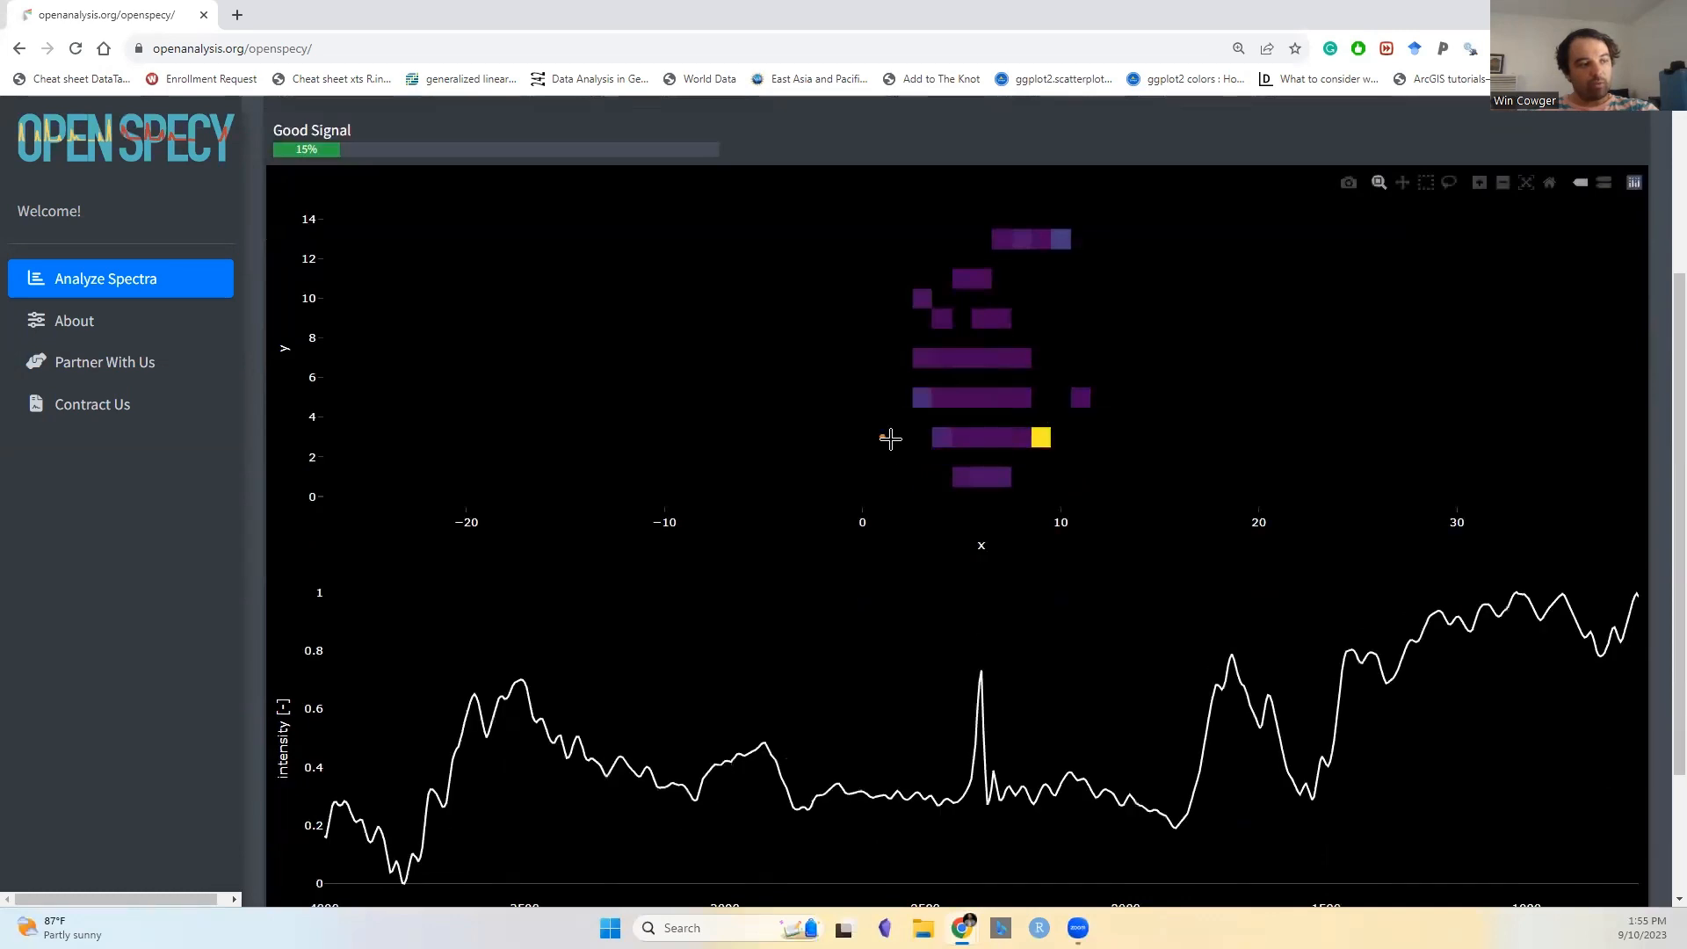
left_click(914, 244)
scroll(975, 334, "up", 2)
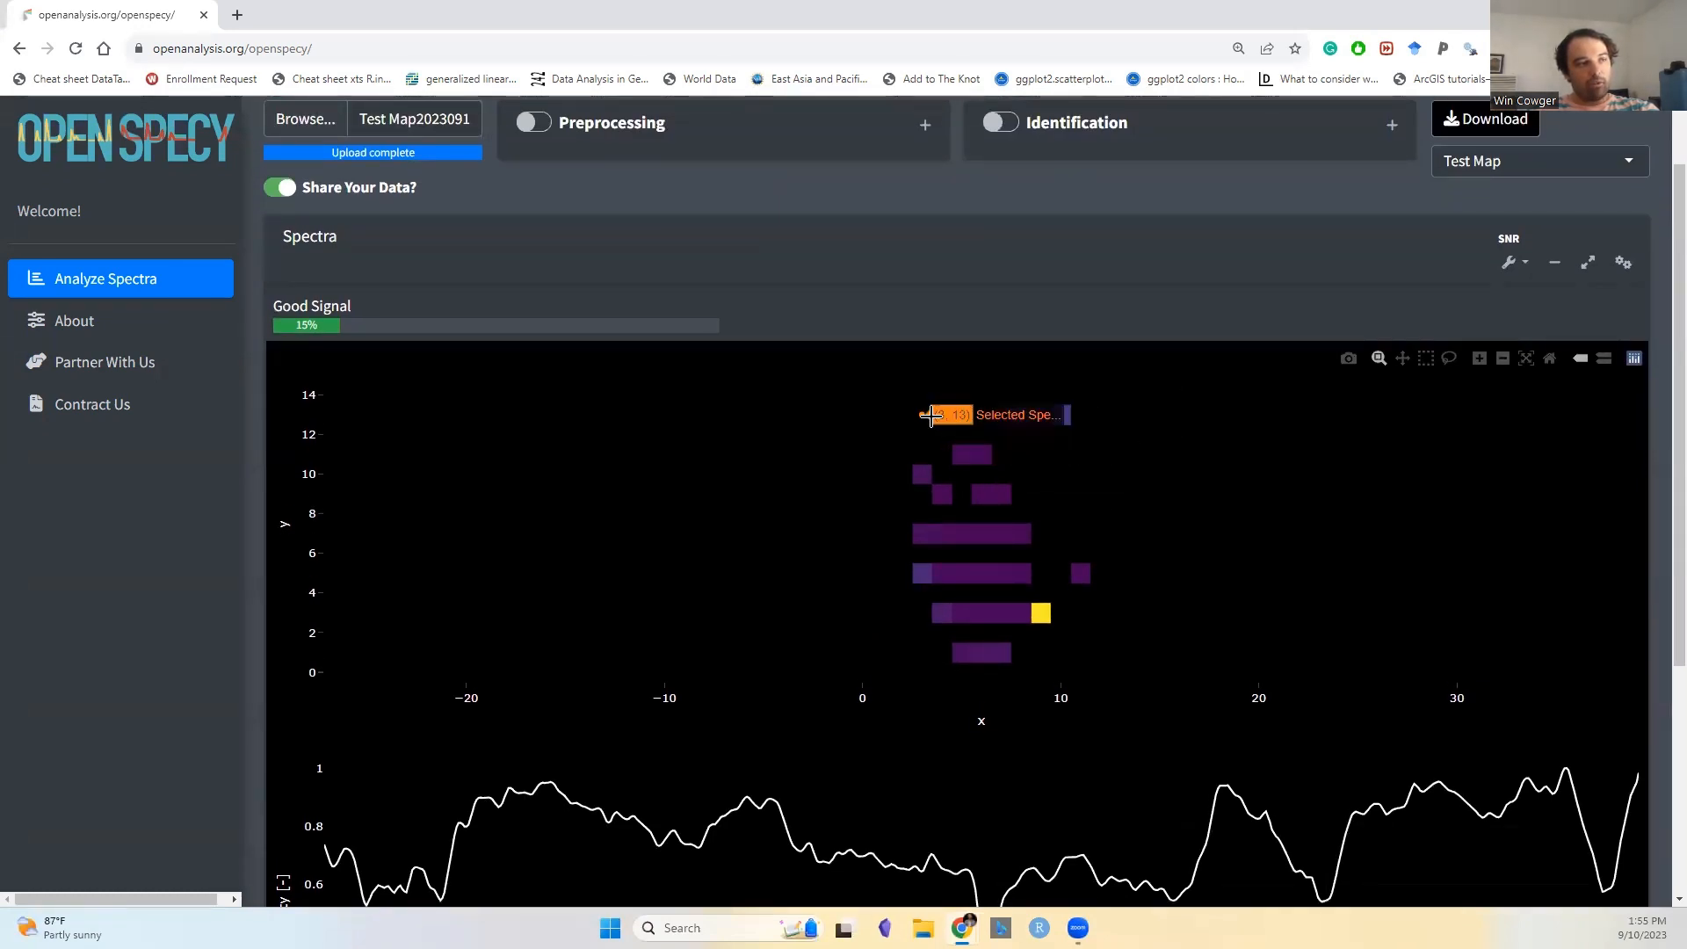
scroll(893, 452, "up", 1)
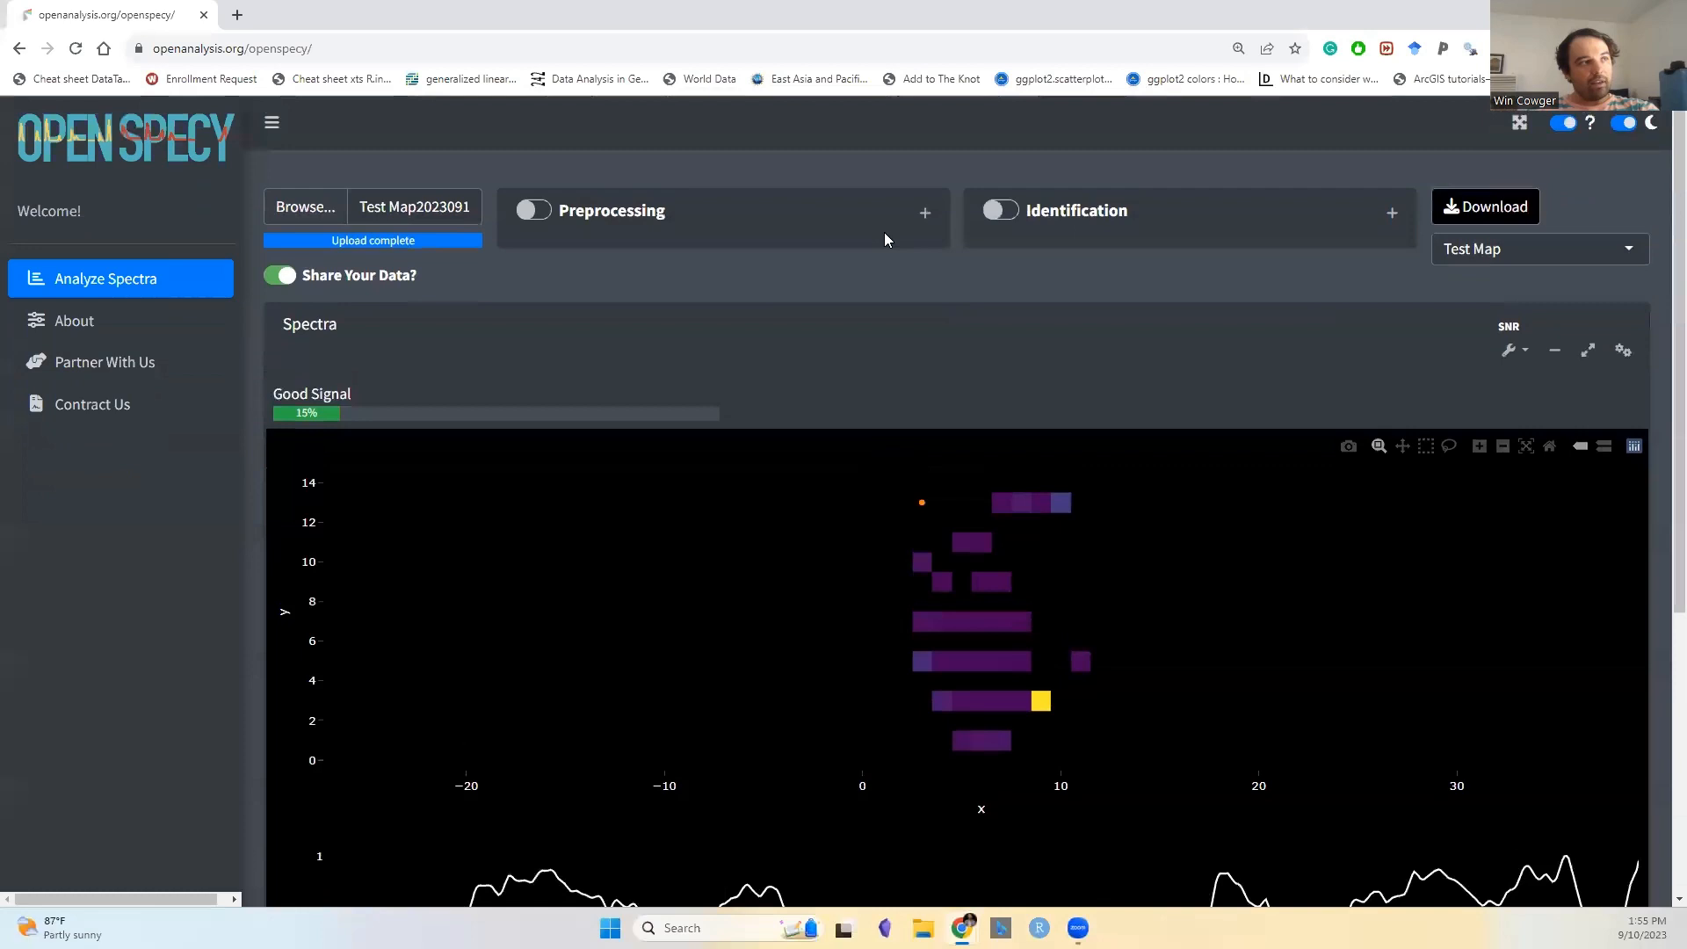
- Turn off Threshold Signal-Noise in the preprocessing options and collapse those options to view the full map
left_click(929, 214)
scroll(835, 339, "down", 3)
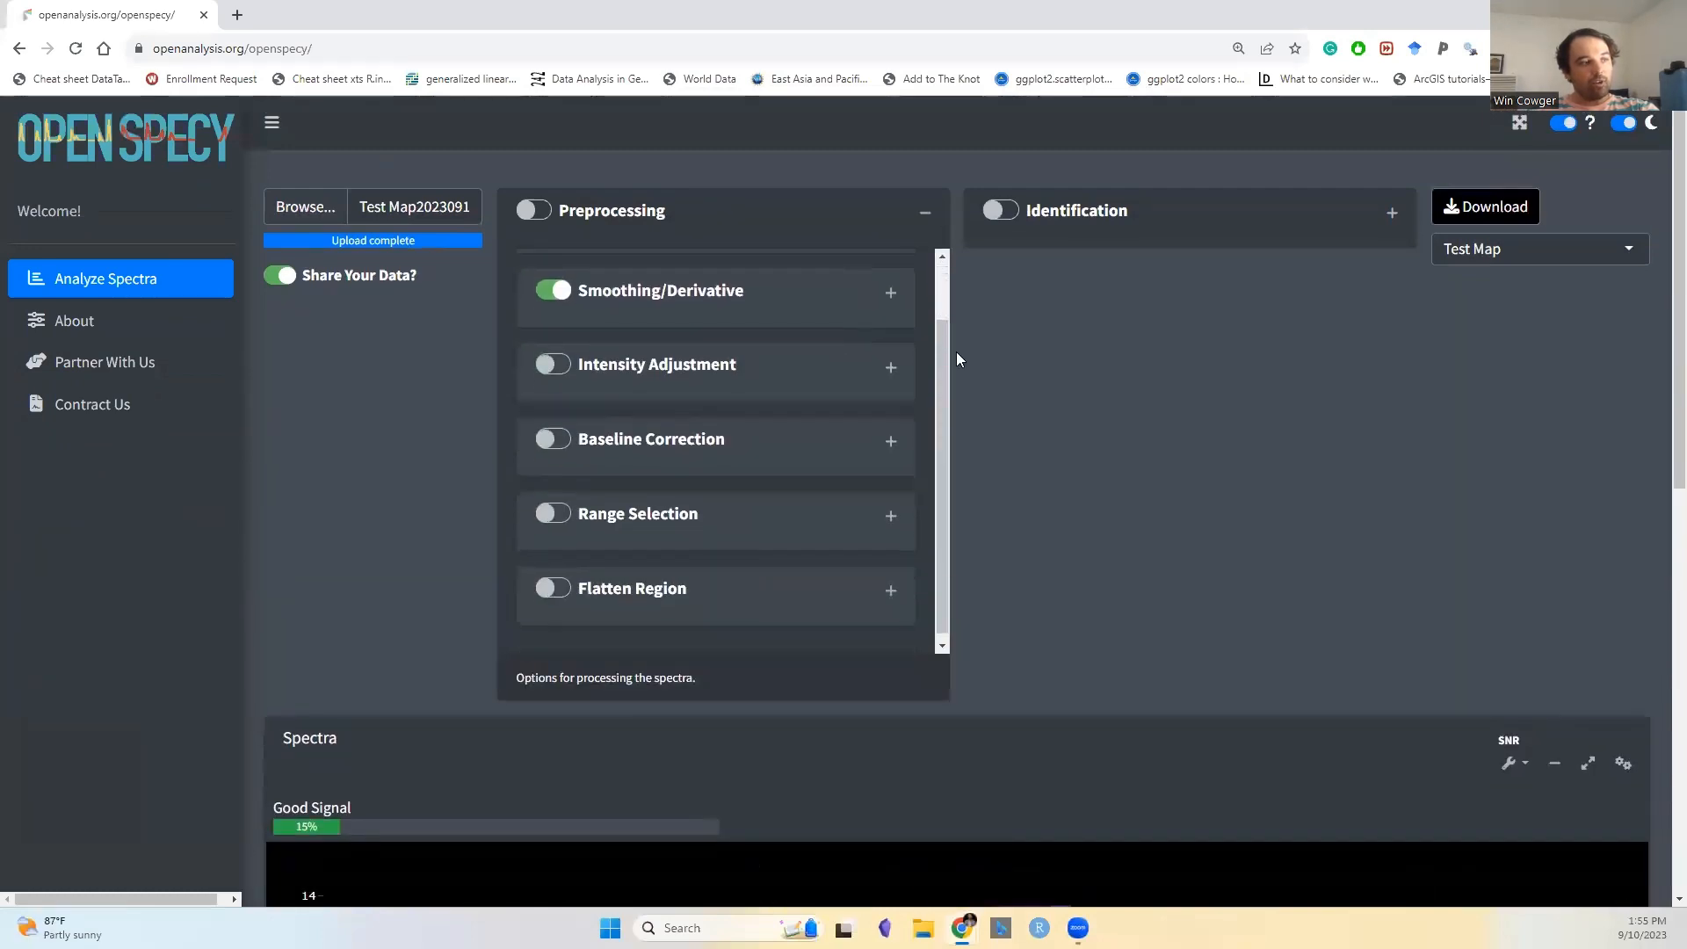
scroll(732, 403, "up", 3)
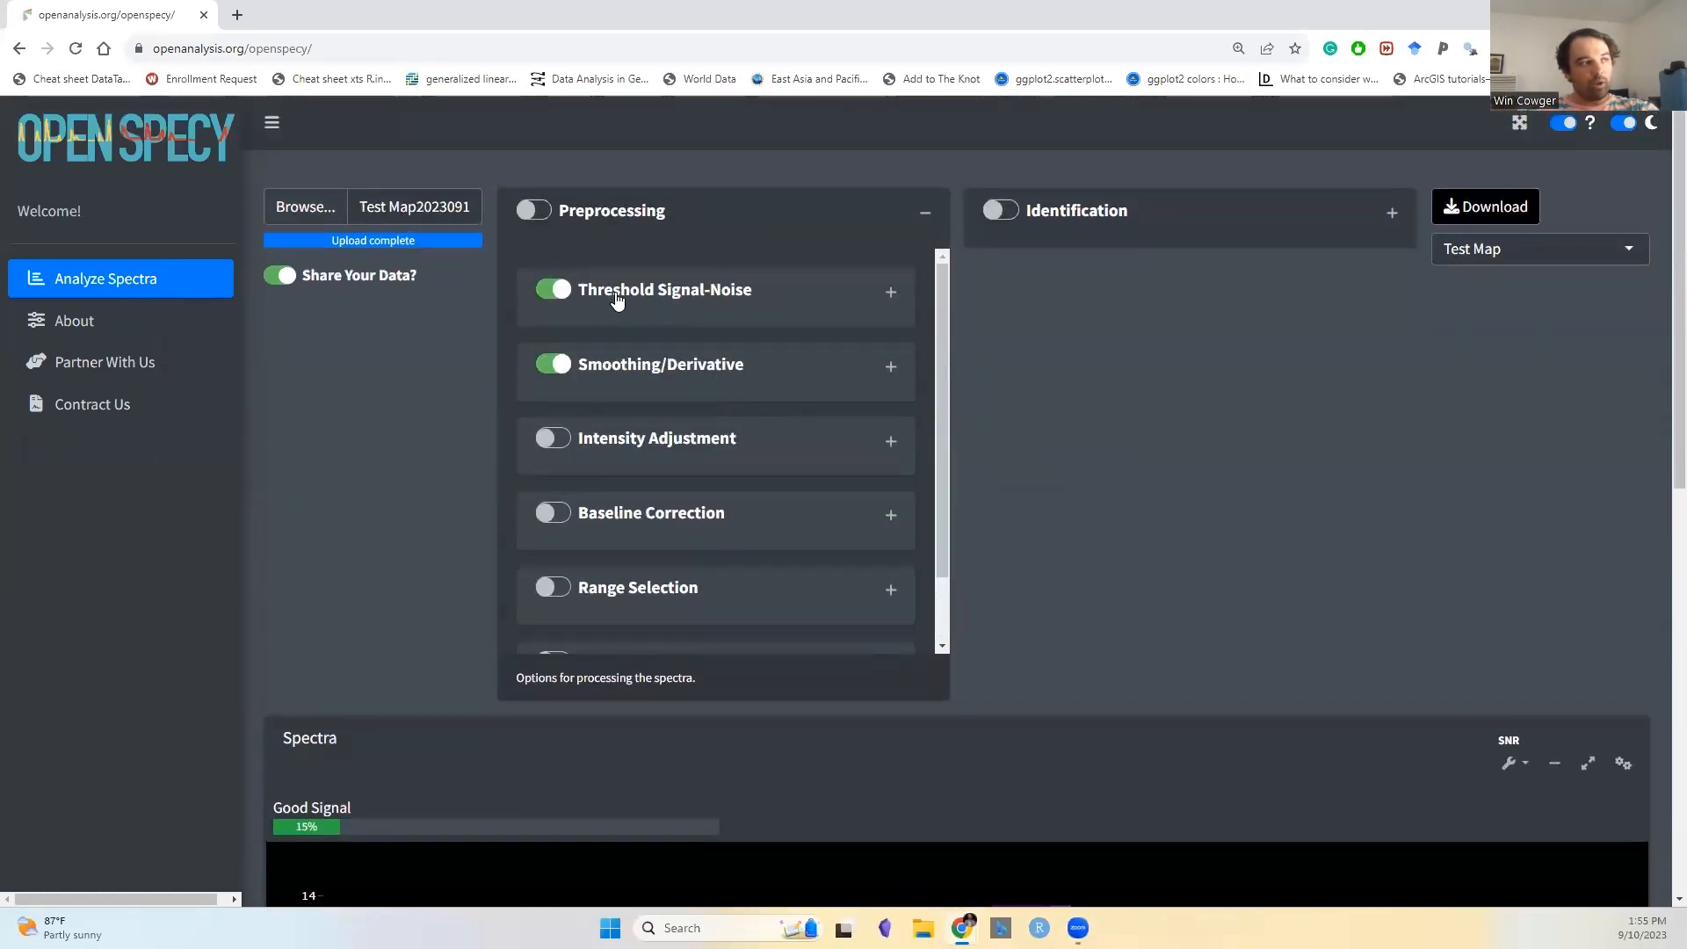
scroll(1120, 452, "down", 3)
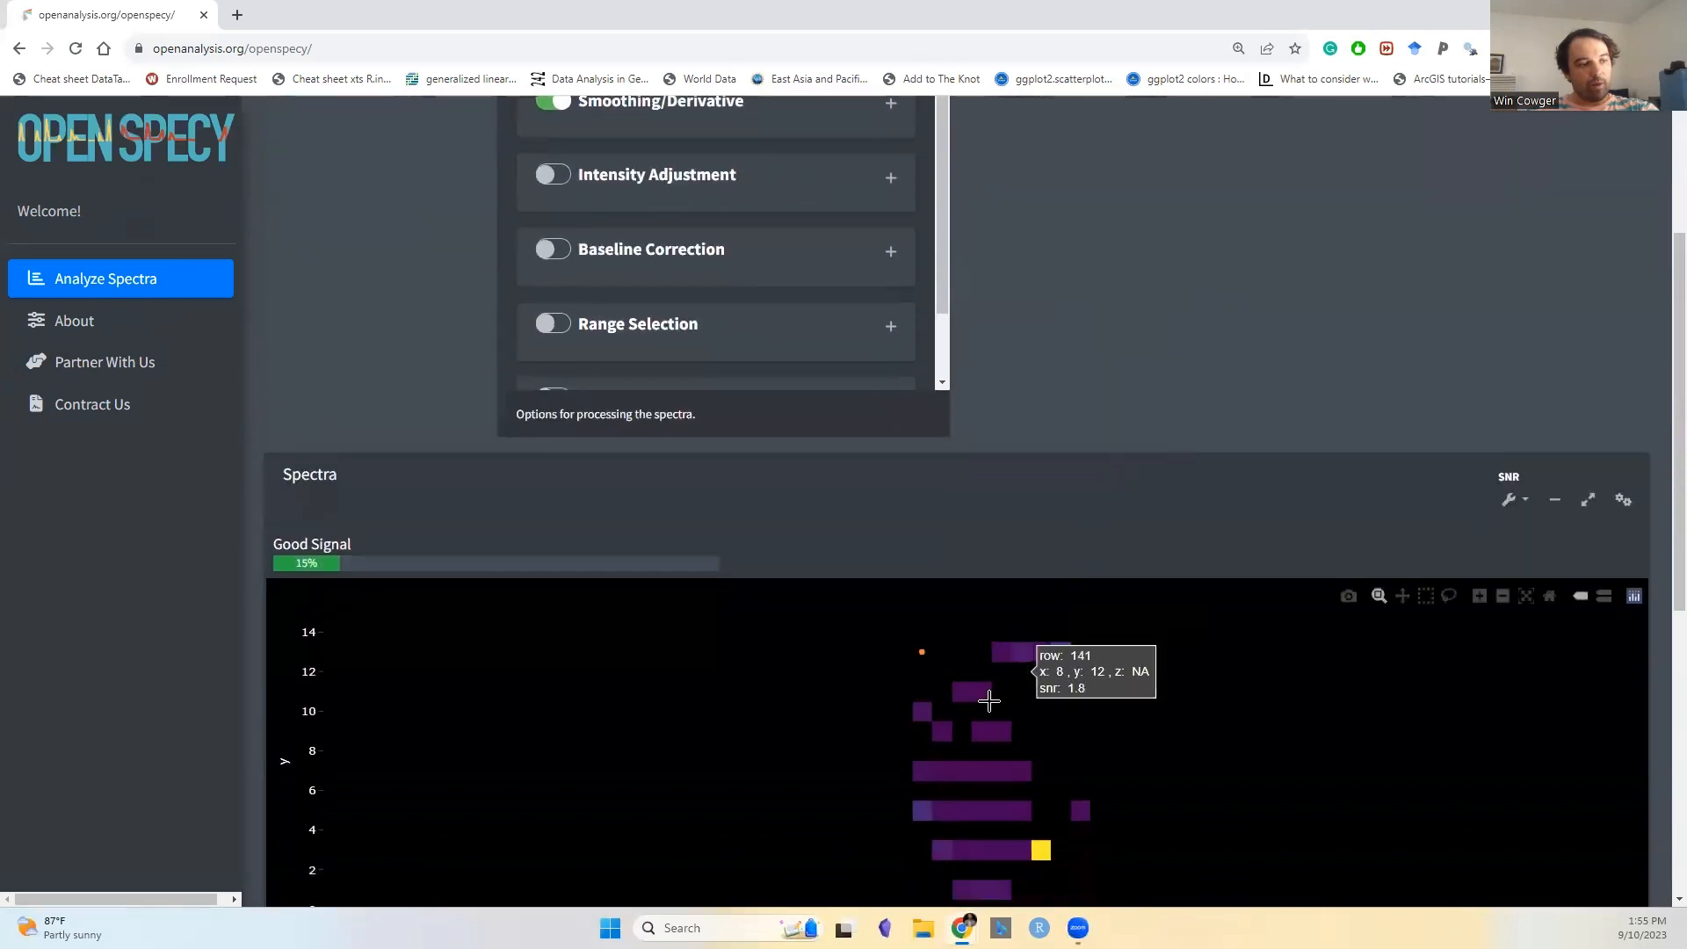
scroll(999, 704, "down", 1)
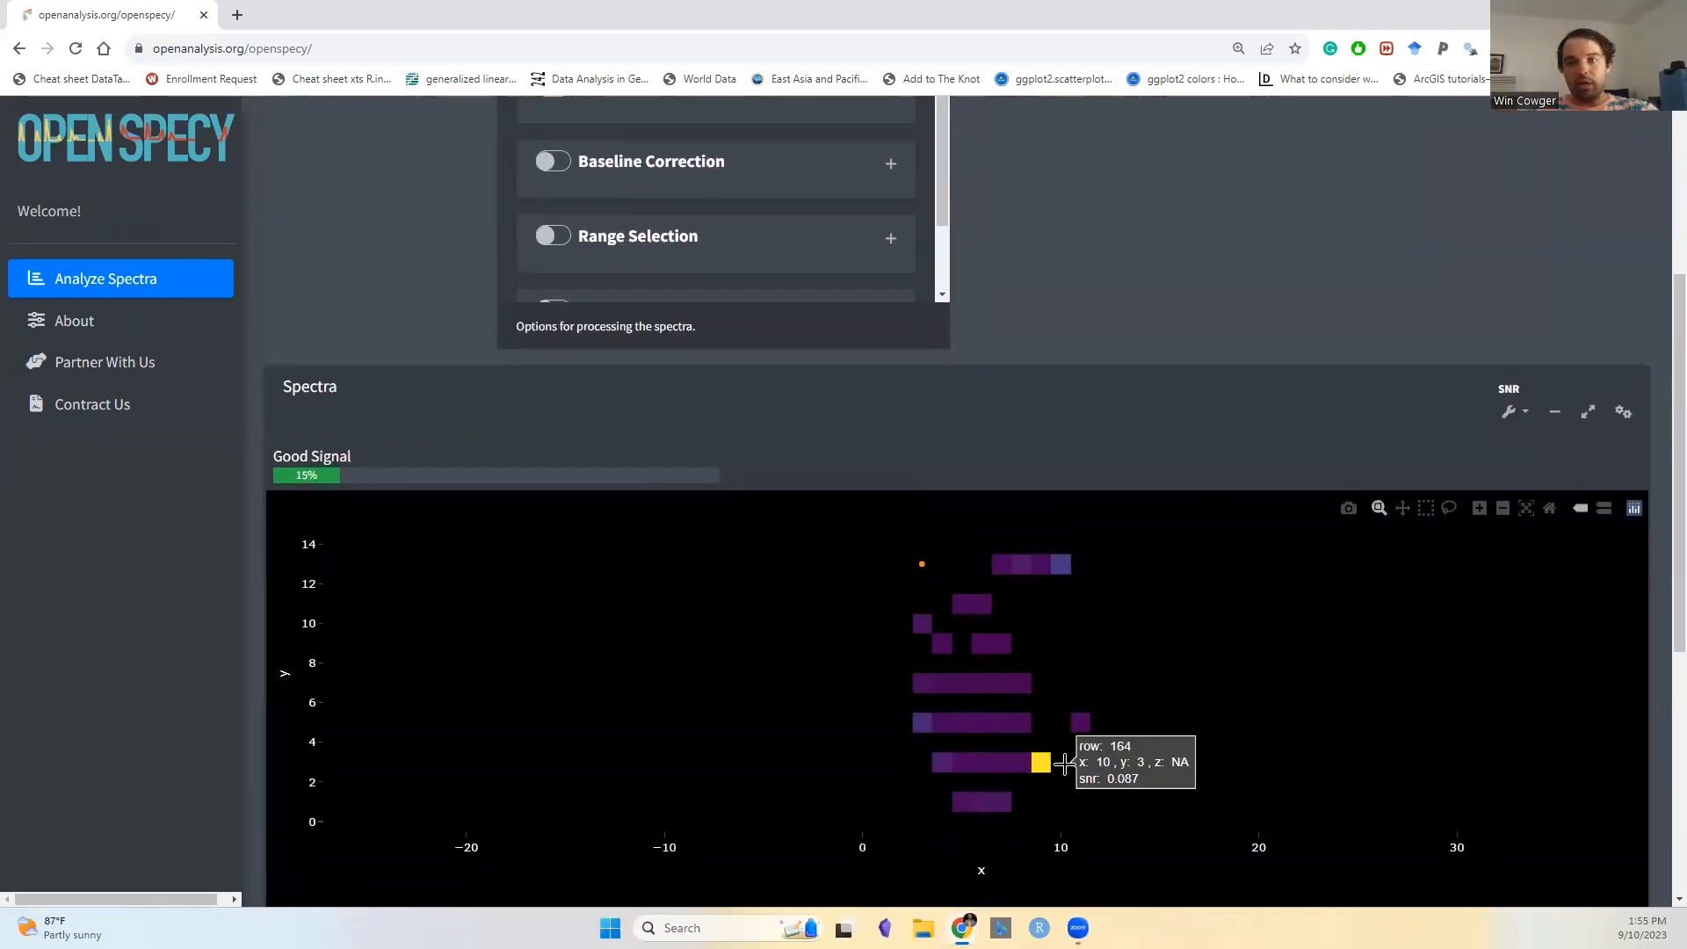
scroll(862, 583, "up", 1)
scroll(708, 571, "up", 2)
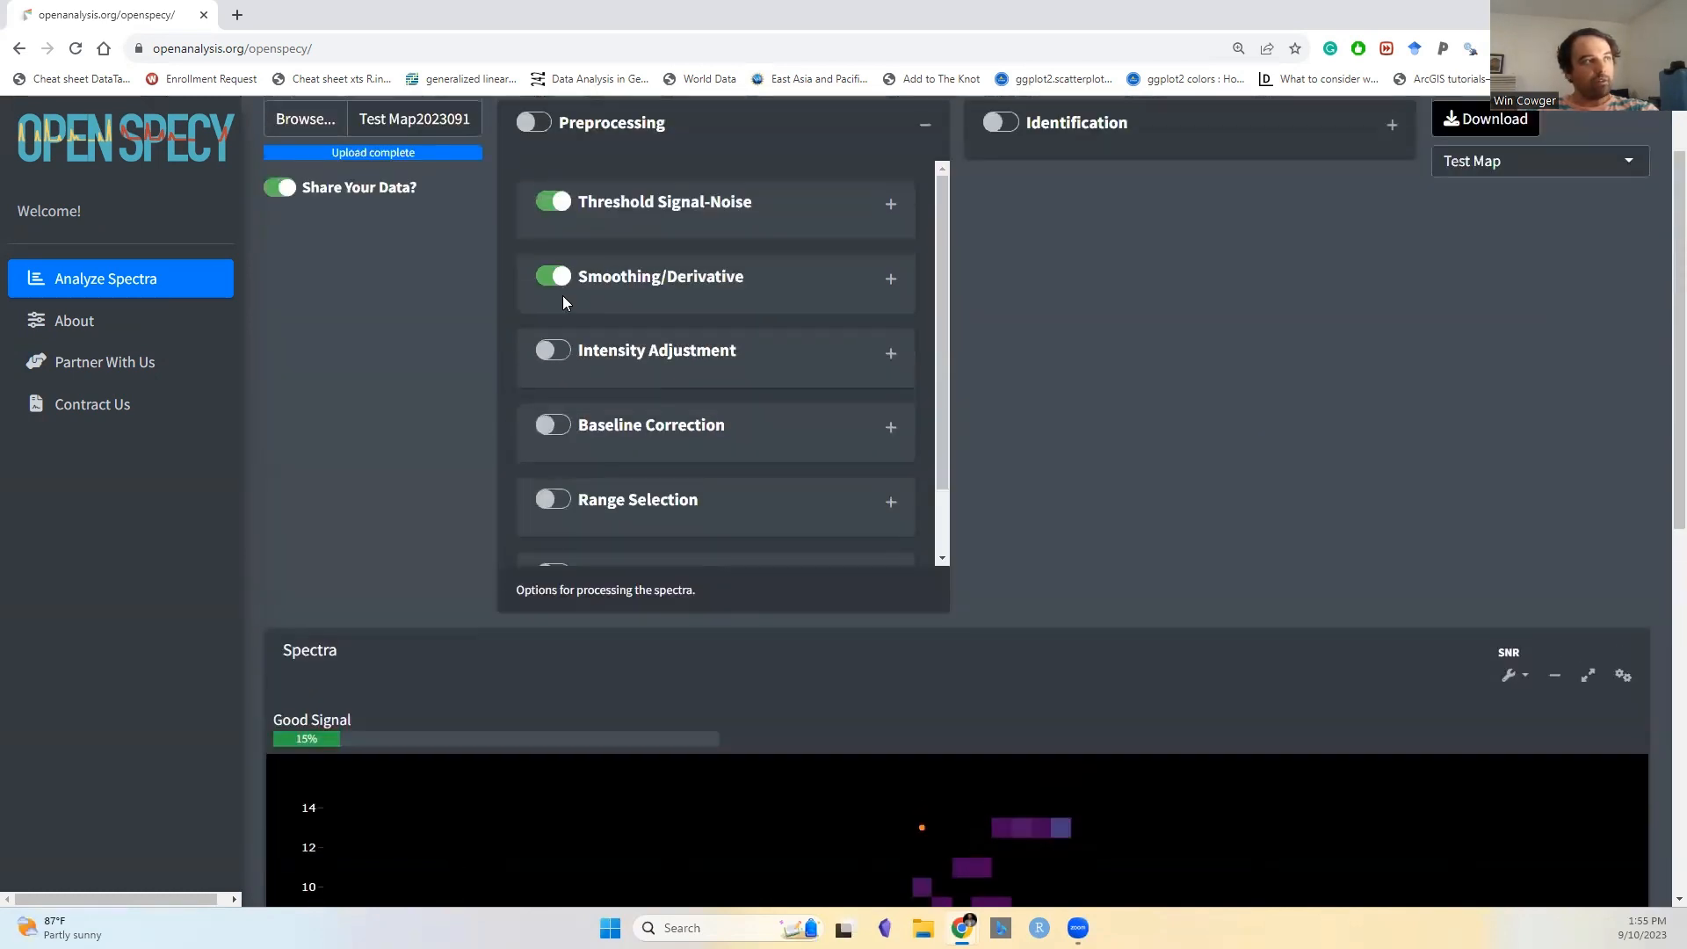
left_click(555, 204)
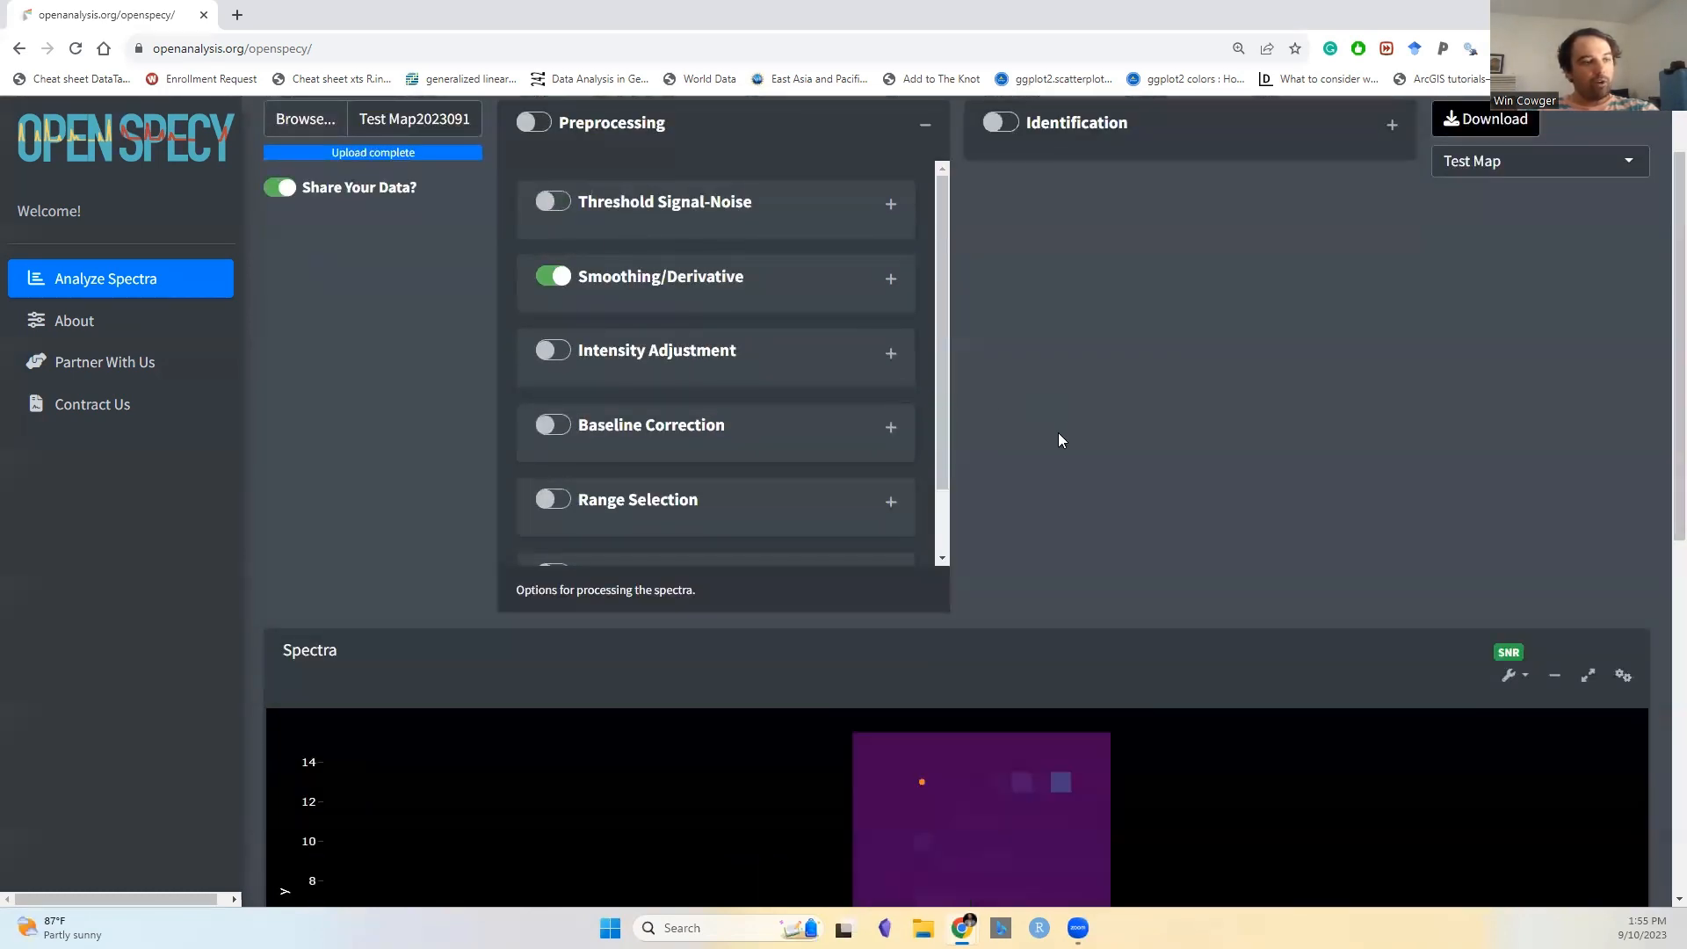
left_click(915, 133)
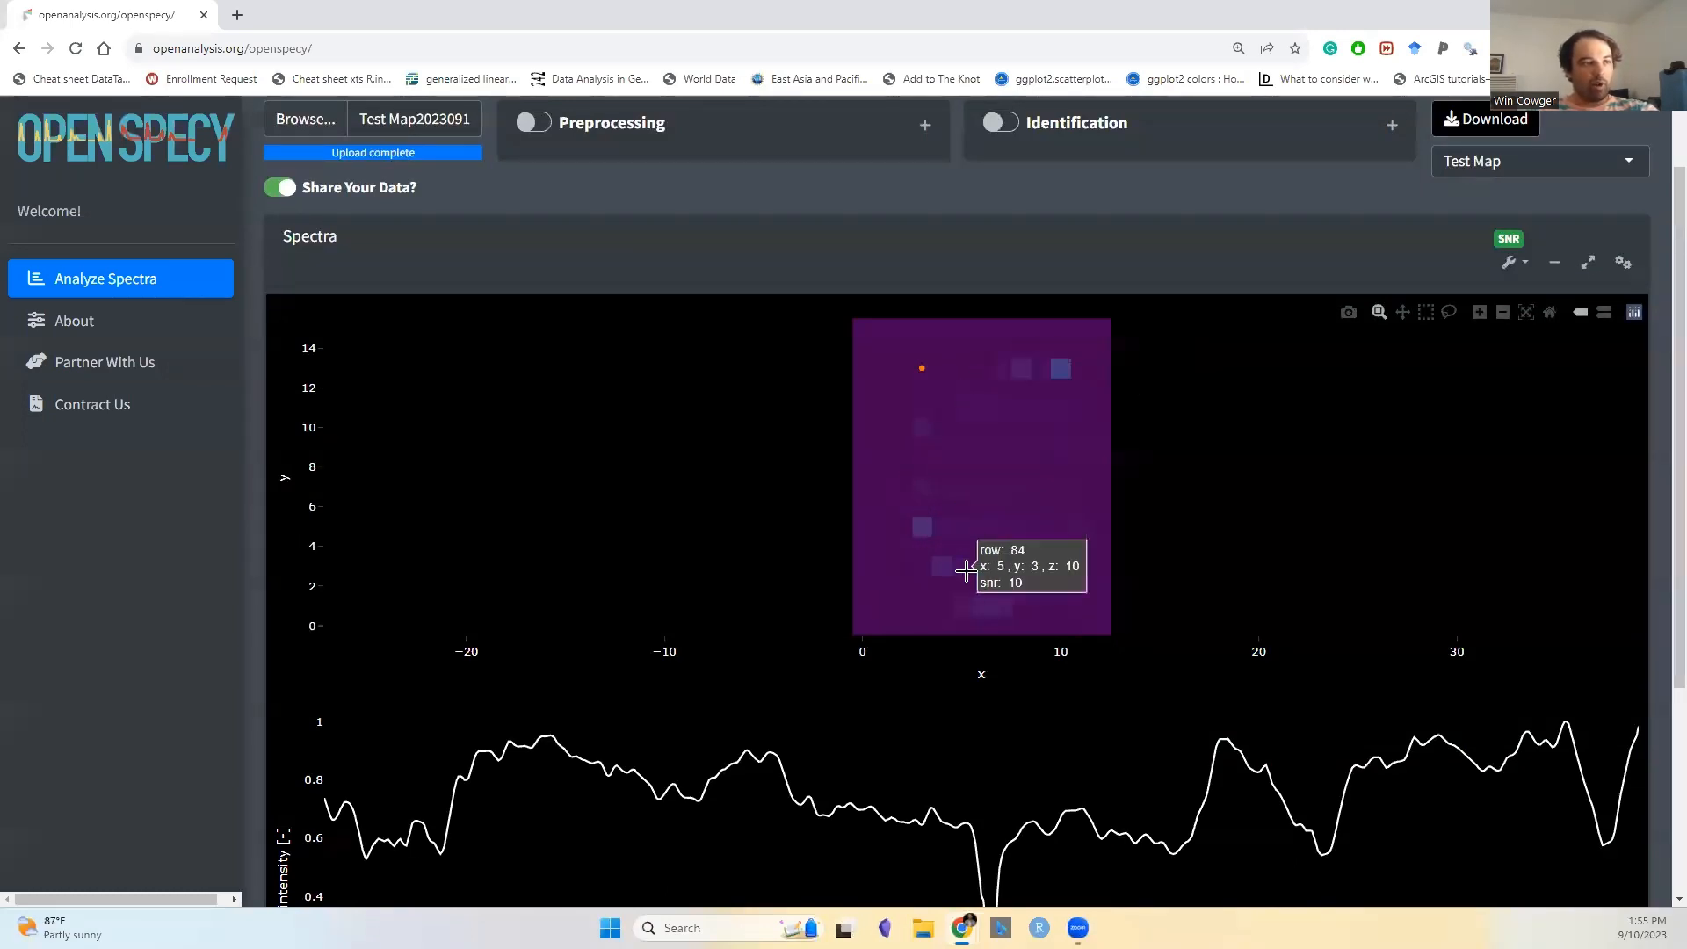
- Turn on Preprocessing for the spectral map with only Smoothing/Derivative active, and collapse its options
scroll(943, 472, "up", 1)
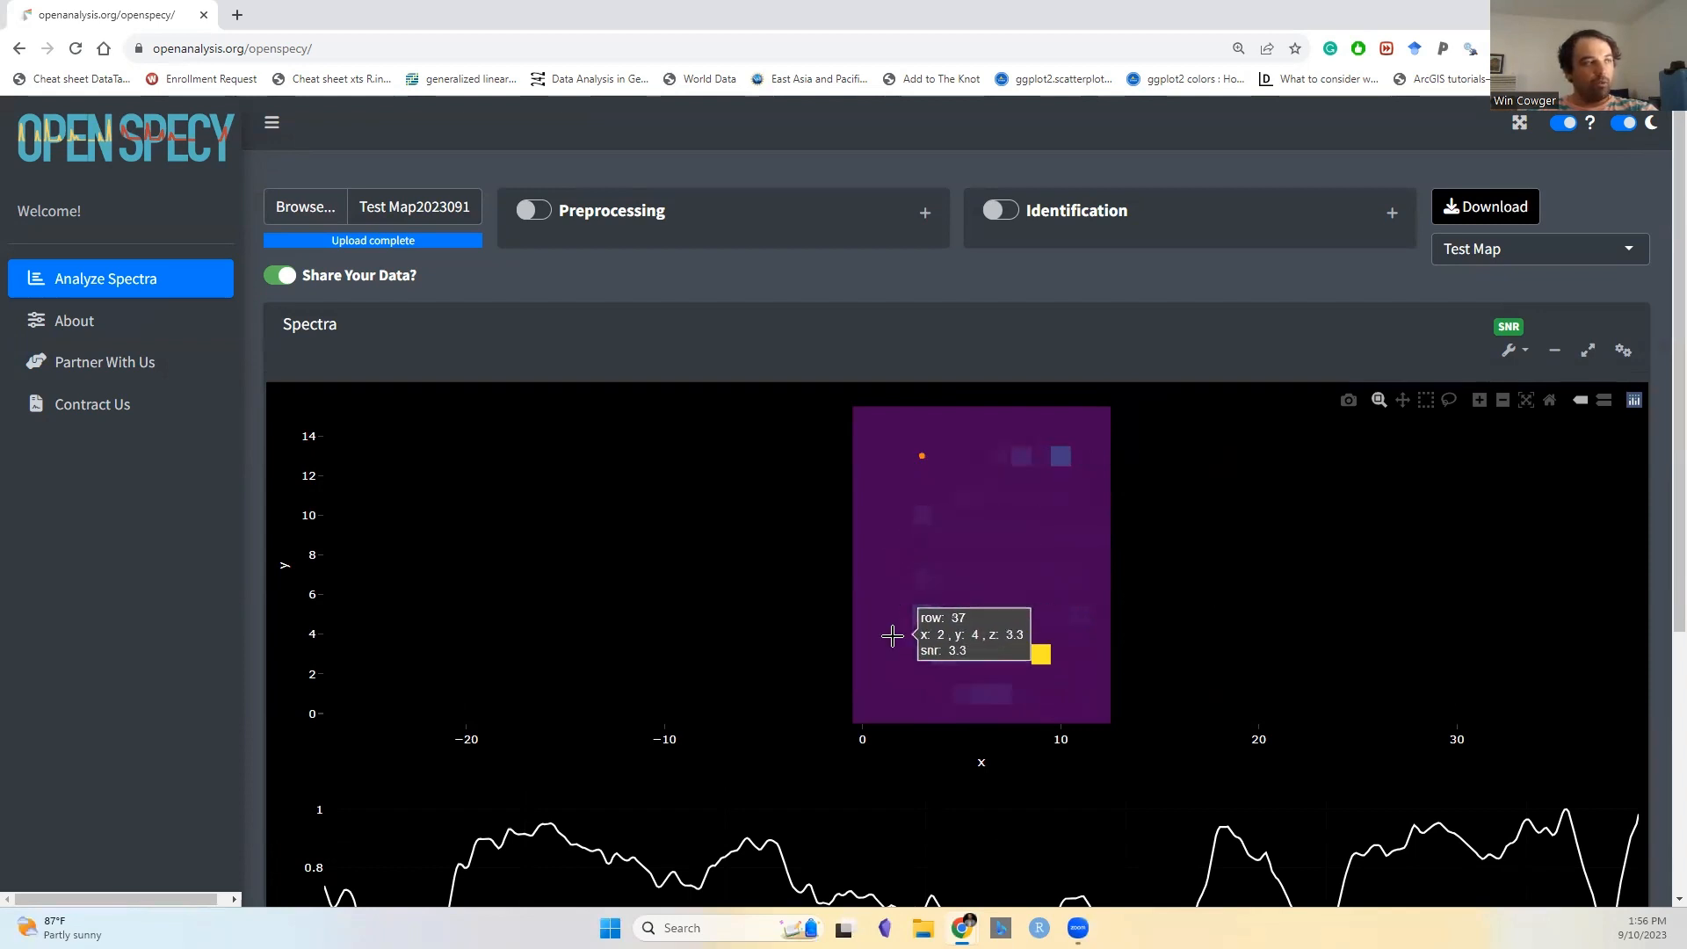
scroll(894, 645, "down", 4)
scroll(922, 633, "up", 4)
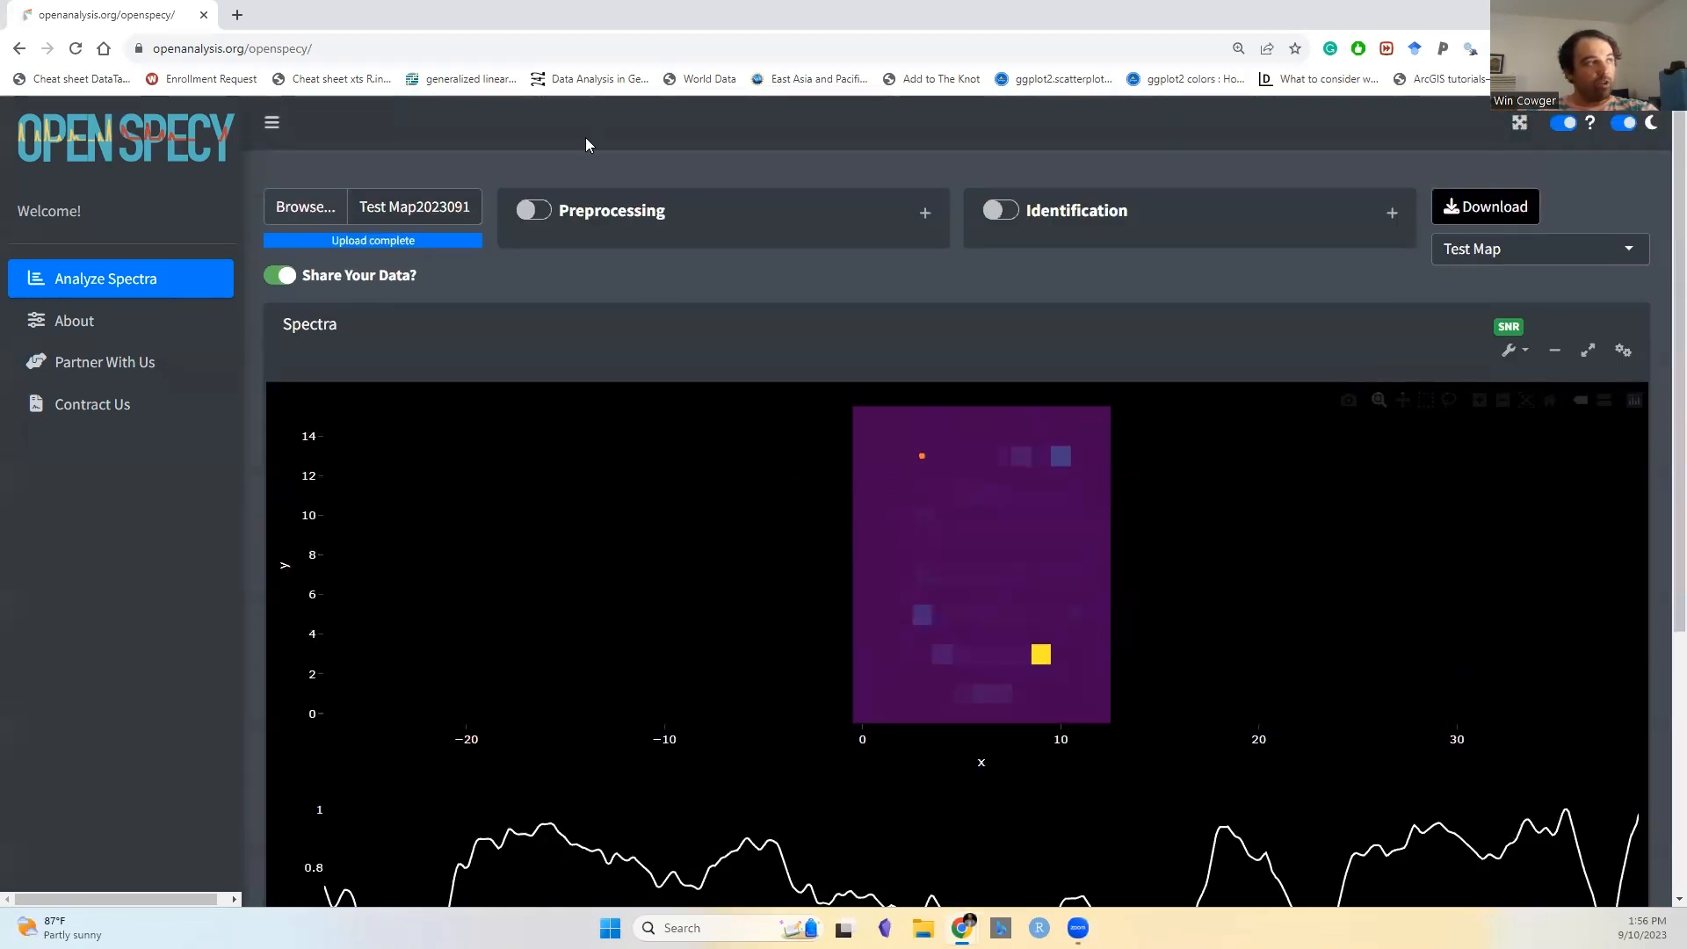
left_click(927, 218)
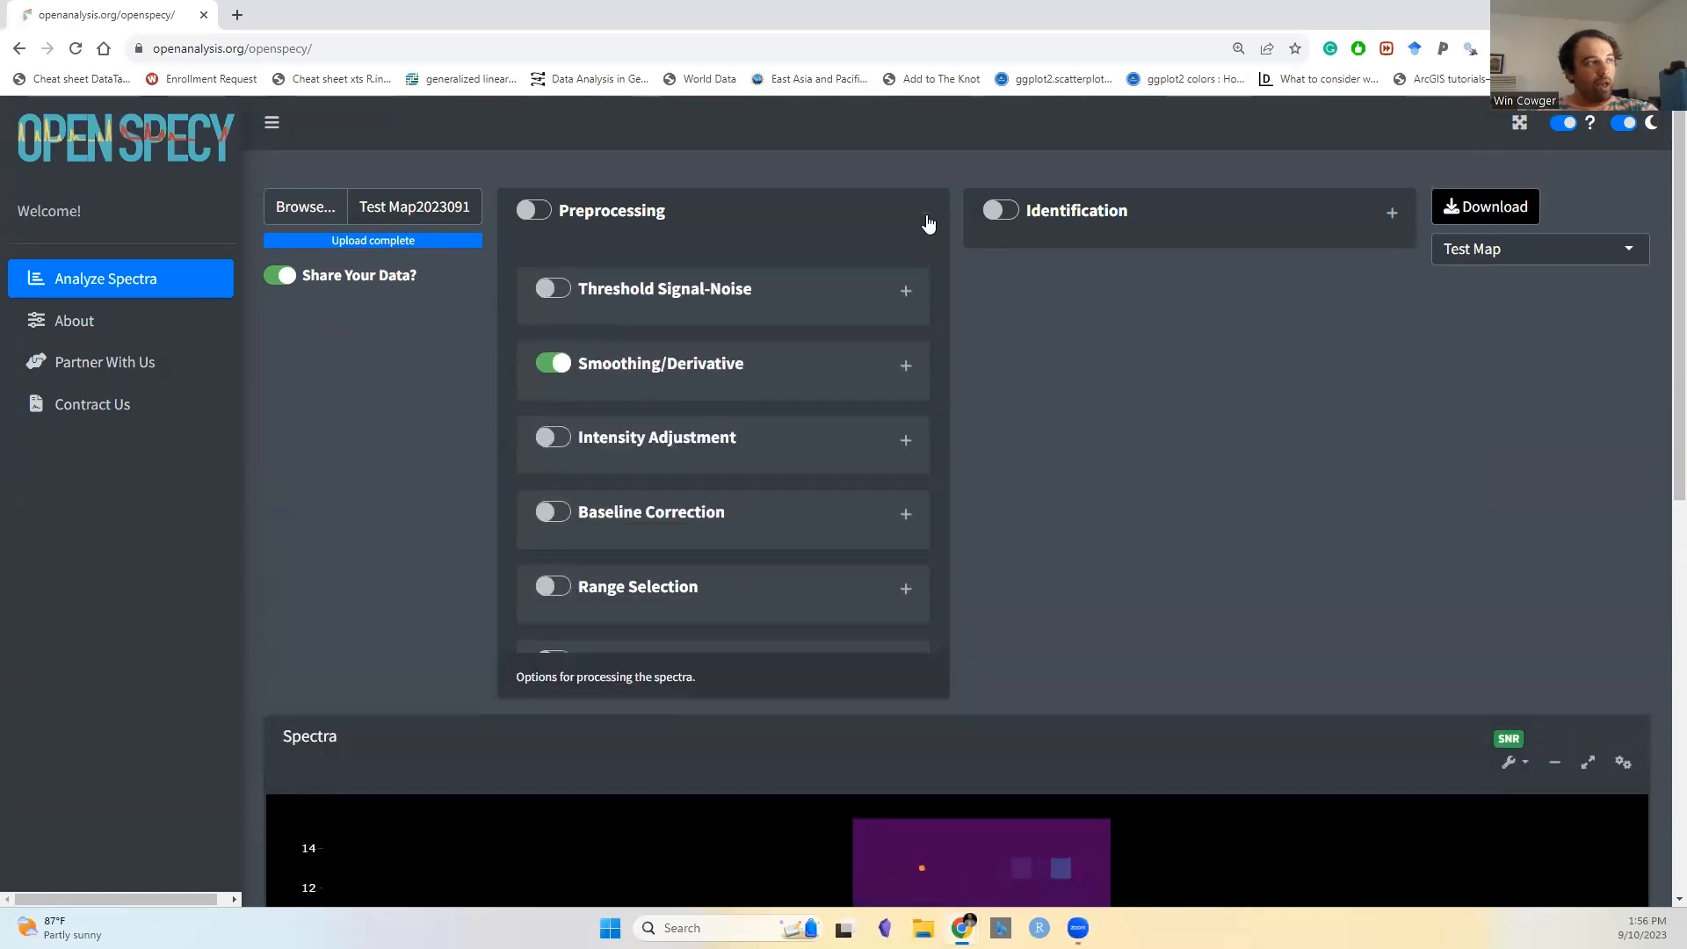
left_click(925, 218)
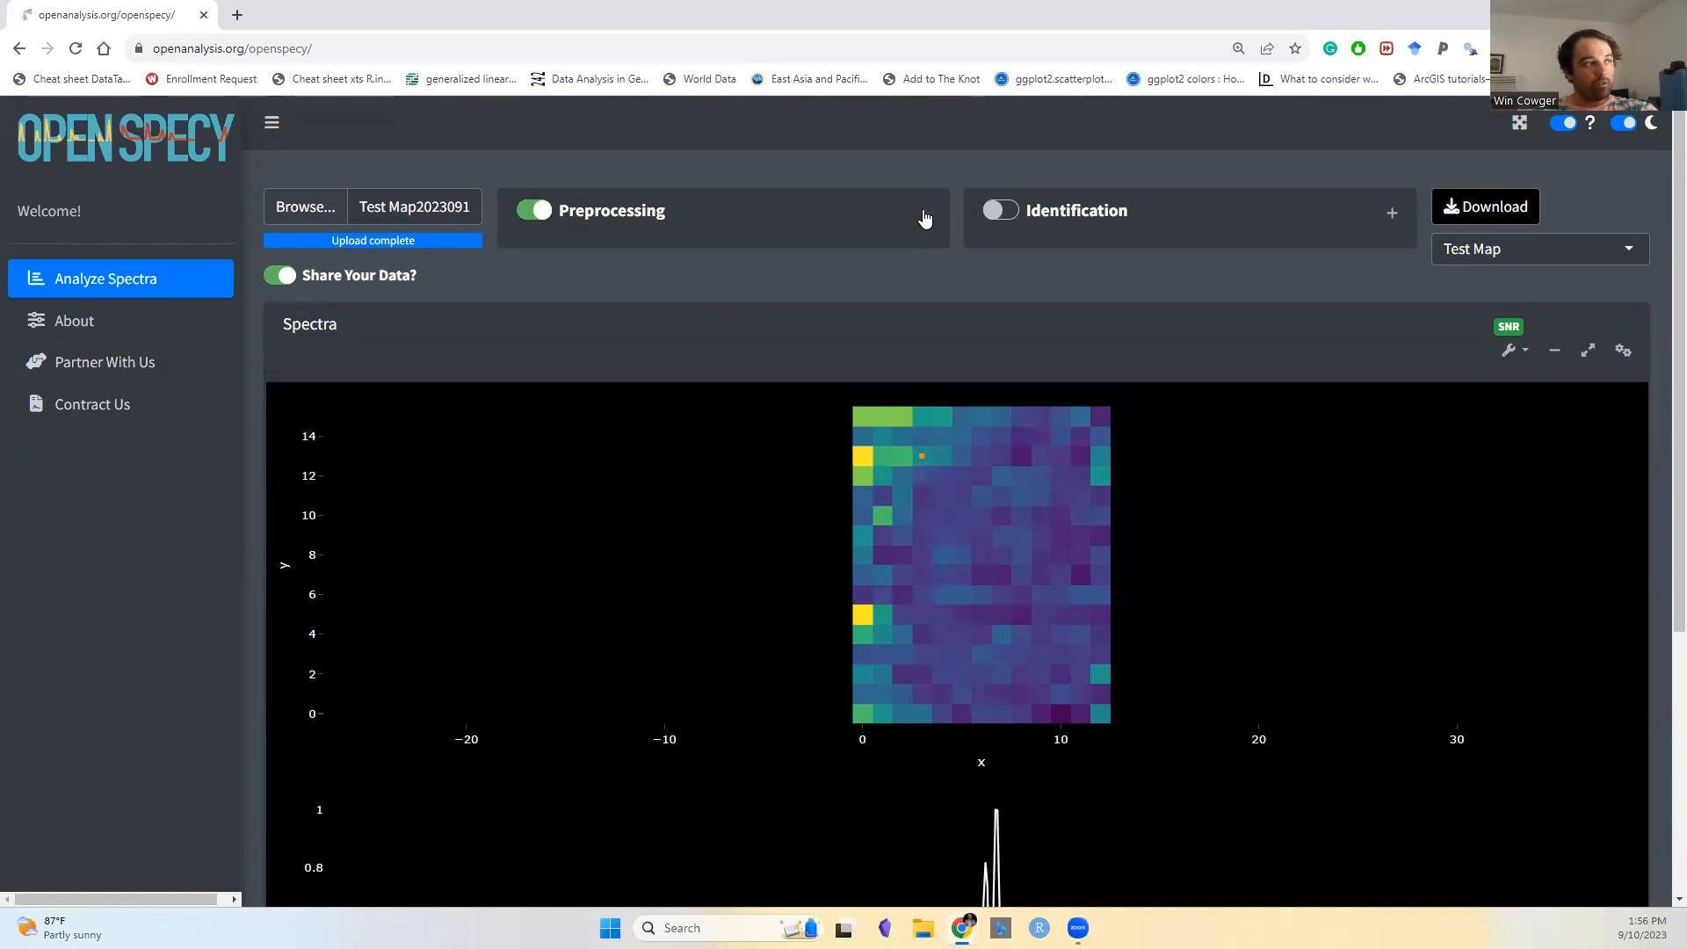
- Turn on Threshold Signal-Noise in the preprocessing options and check the thresholded map
left_click(924, 214)
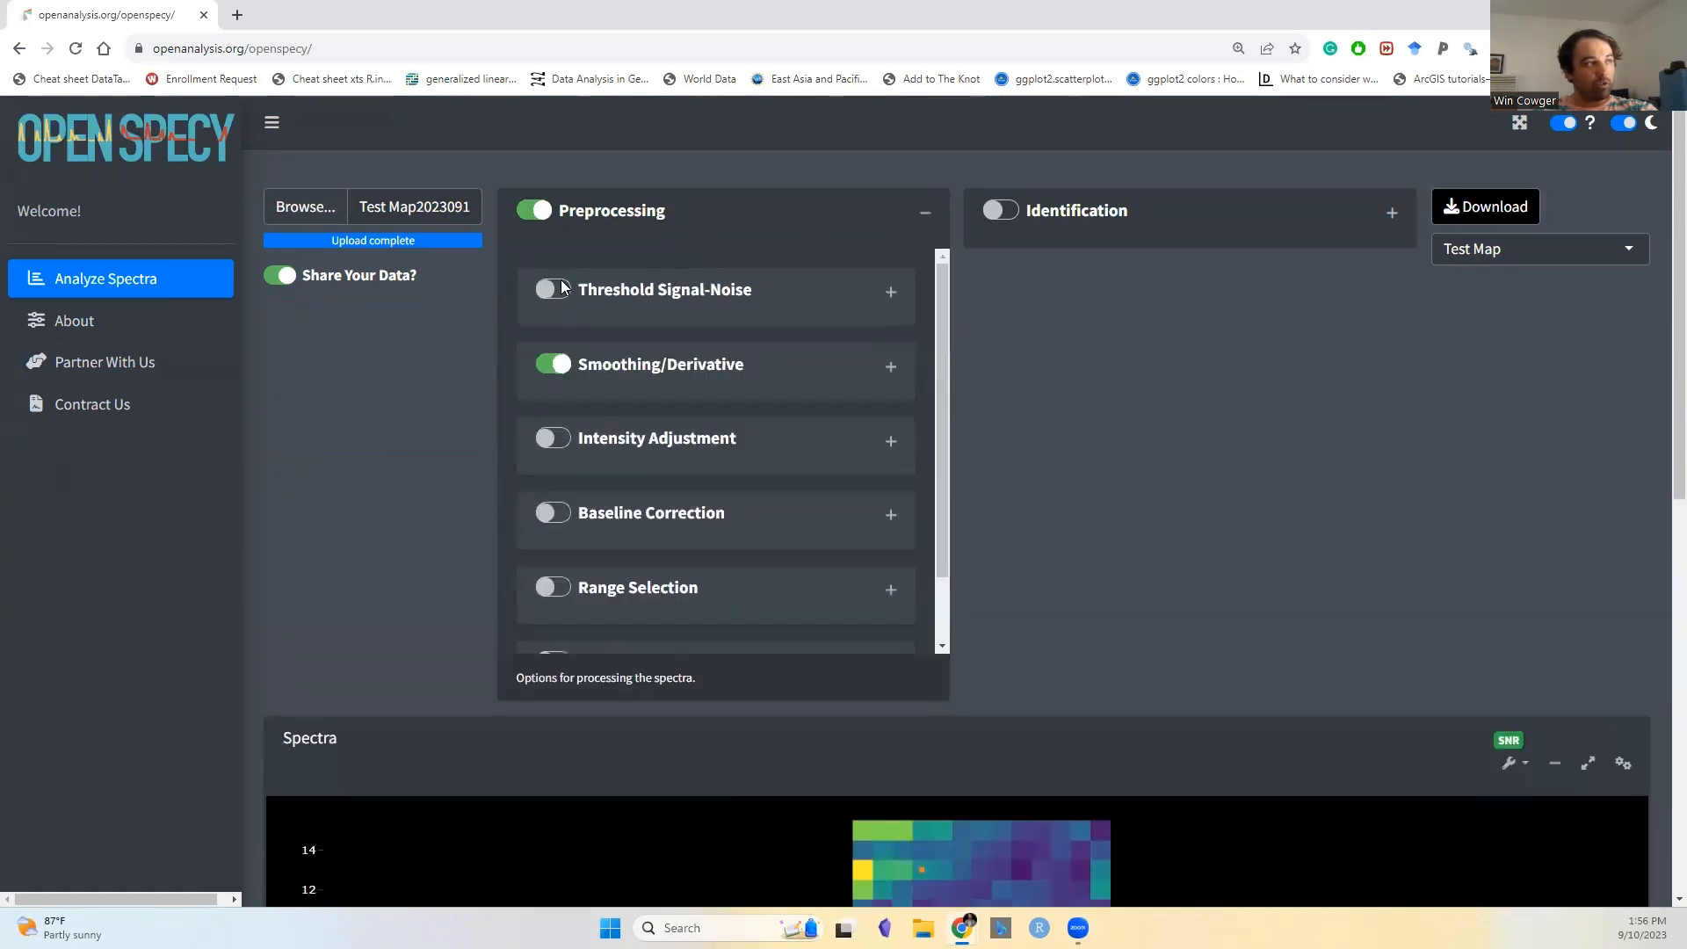
scroll(1039, 417, "down", 1)
scroll(1038, 417, "down", 1)
scroll(1025, 407, "up", 2)
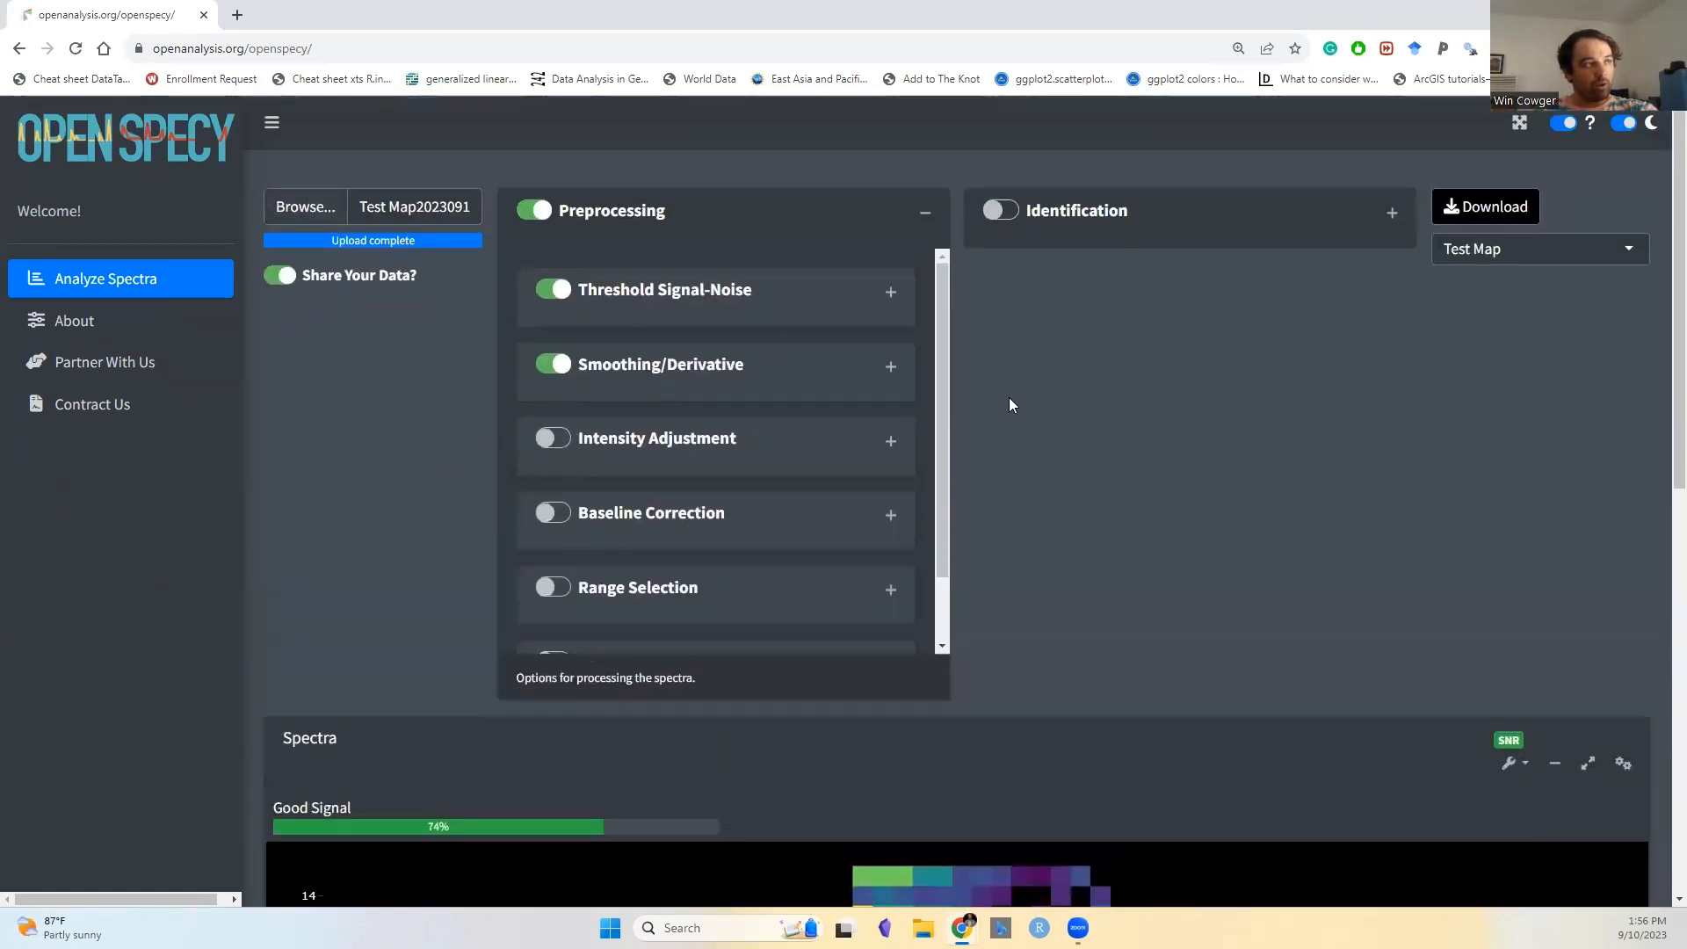
scroll(626, 303, "down", 1)
scroll(1042, 440, "down", 5)
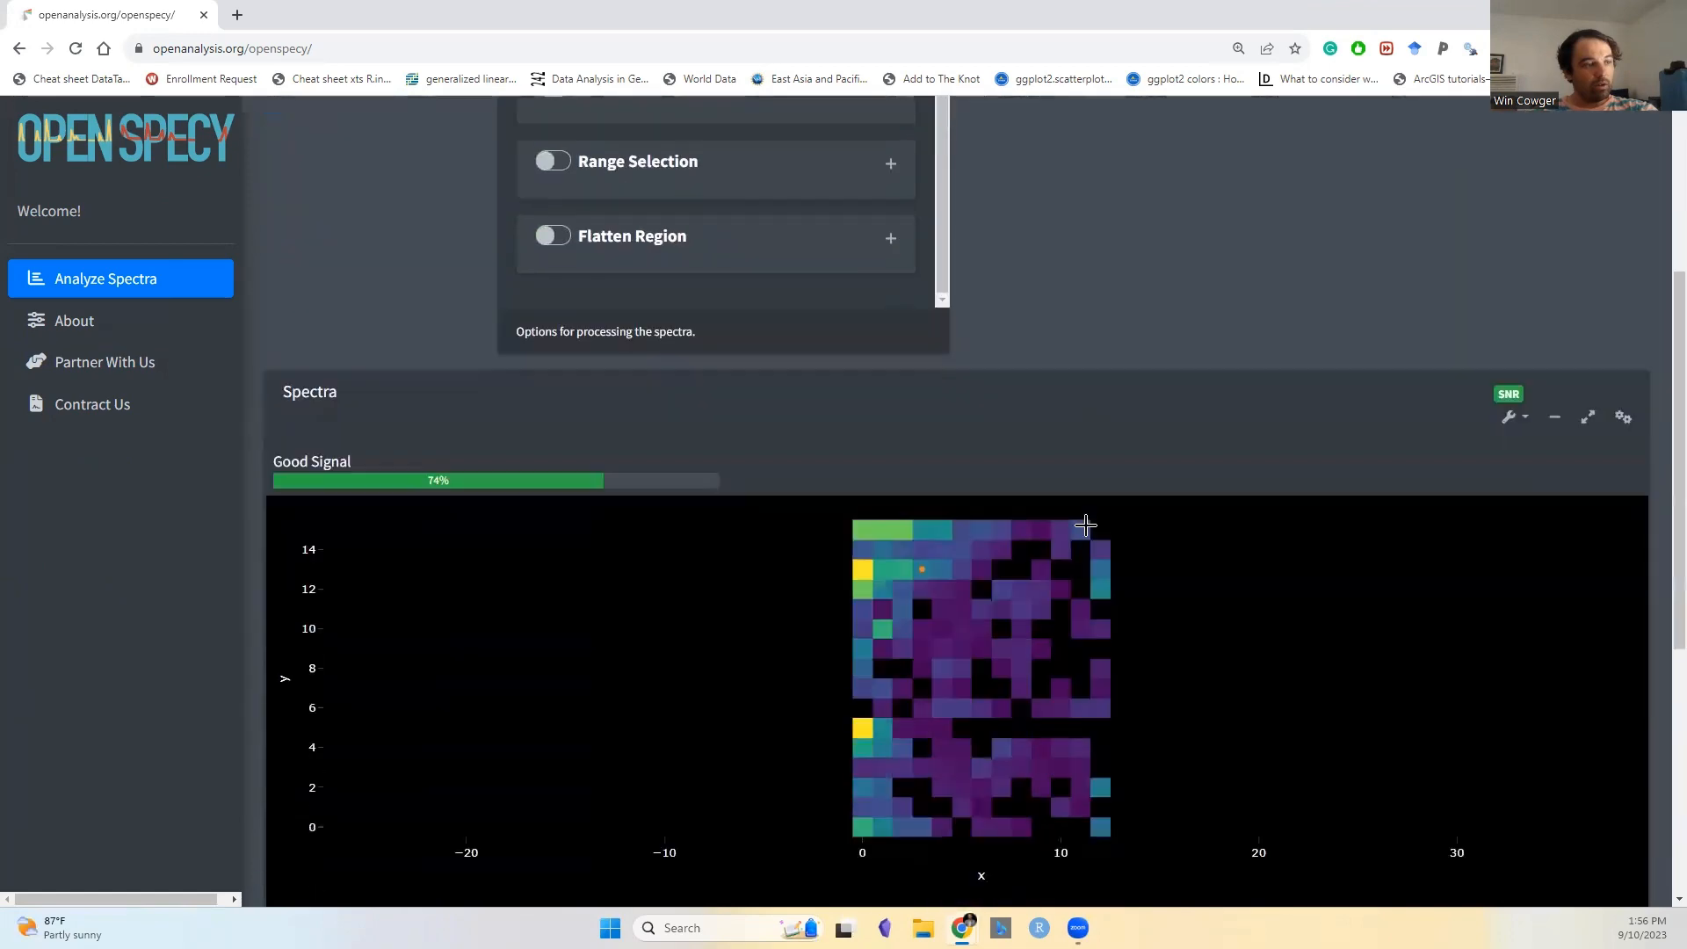
scroll(977, 450, "down", 2)
scroll(977, 448, "up", 6)
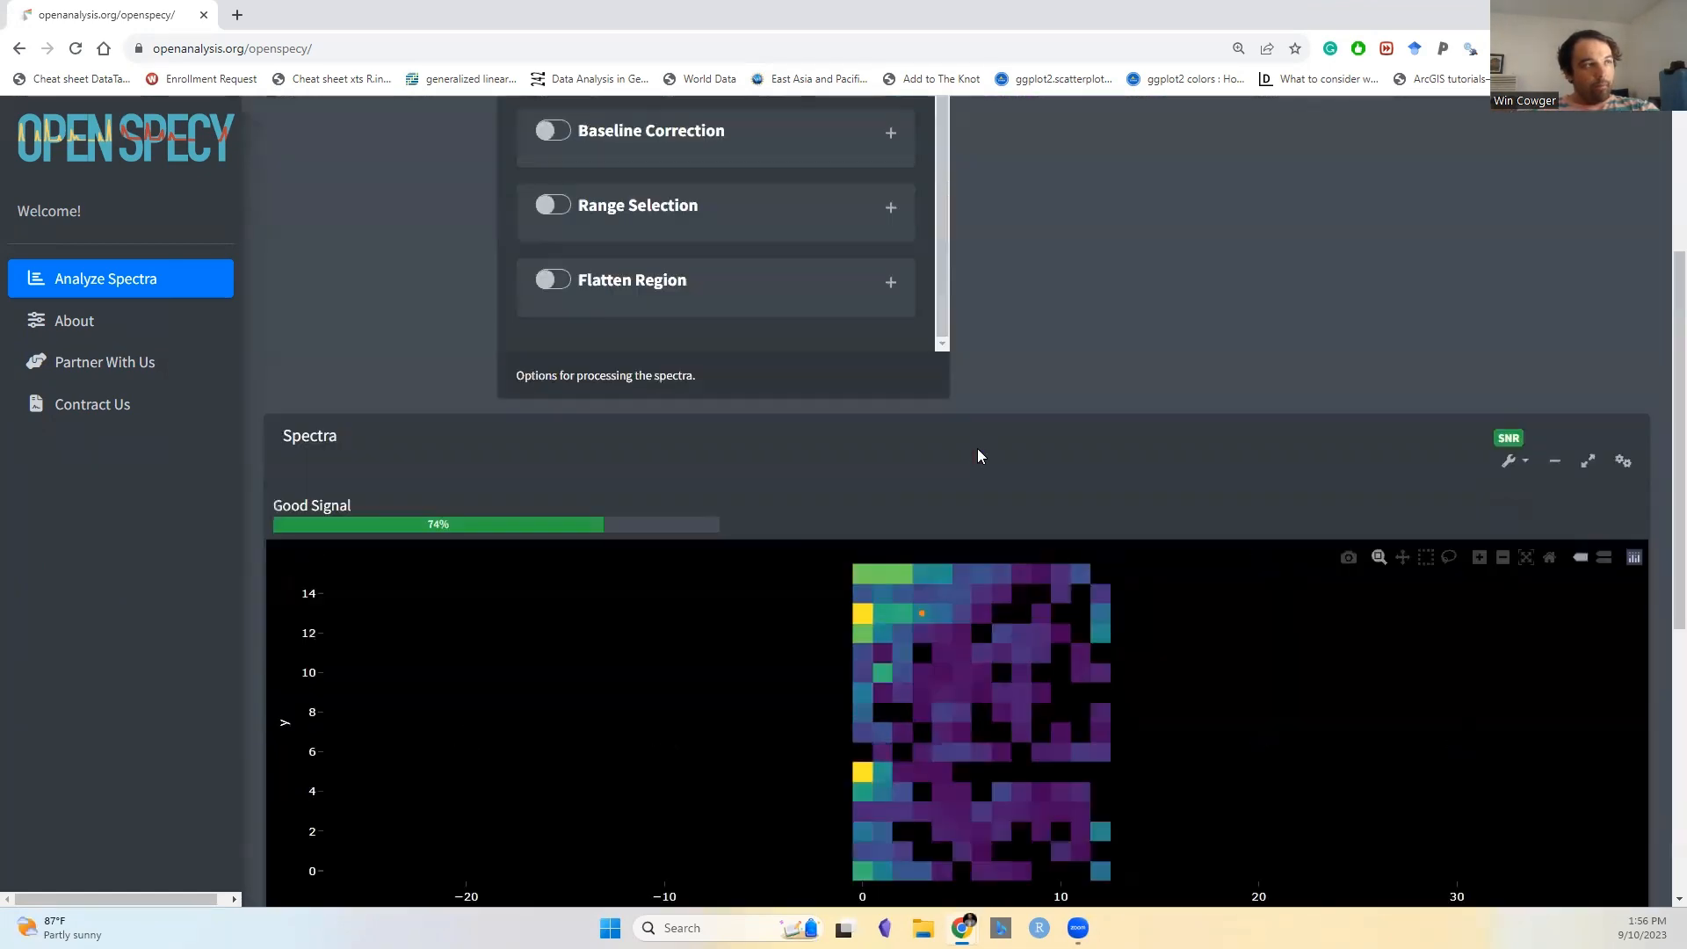
- Examine the preprocessed spectrum below the map, and display the spectrum of the pixel at x 1, y 14
scroll(970, 439, "down", 4)
scroll(980, 458, "down", 3)
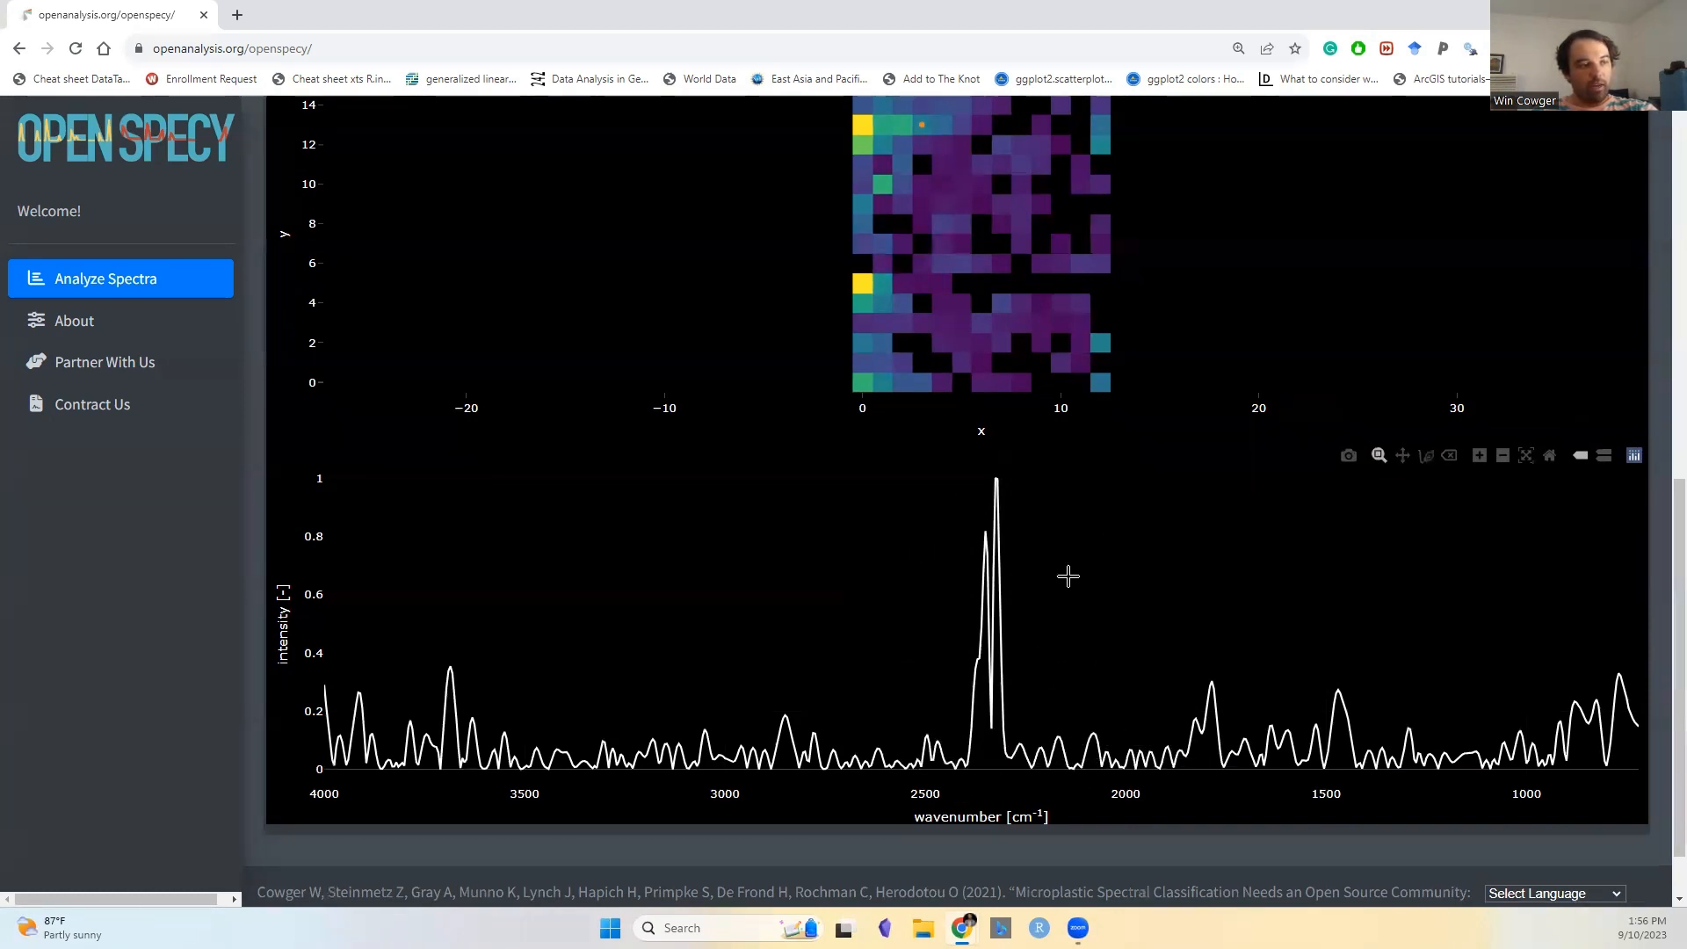
scroll(989, 572, "up", 2)
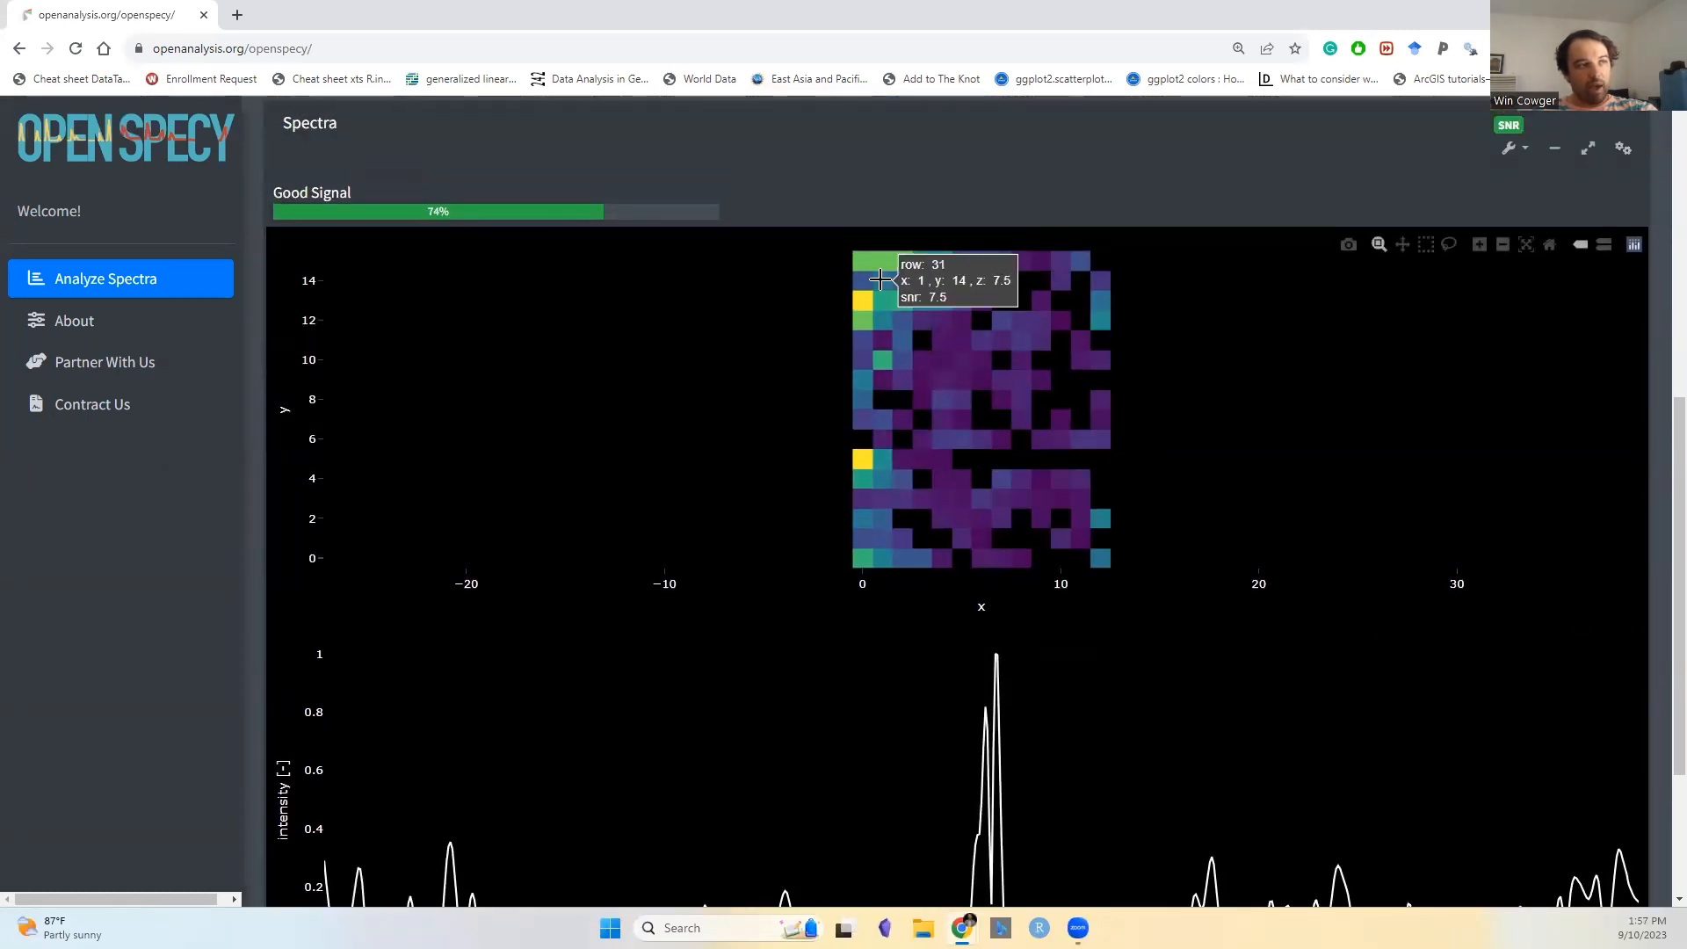
left_click(881, 280)
scroll(939, 466, "down", 2)
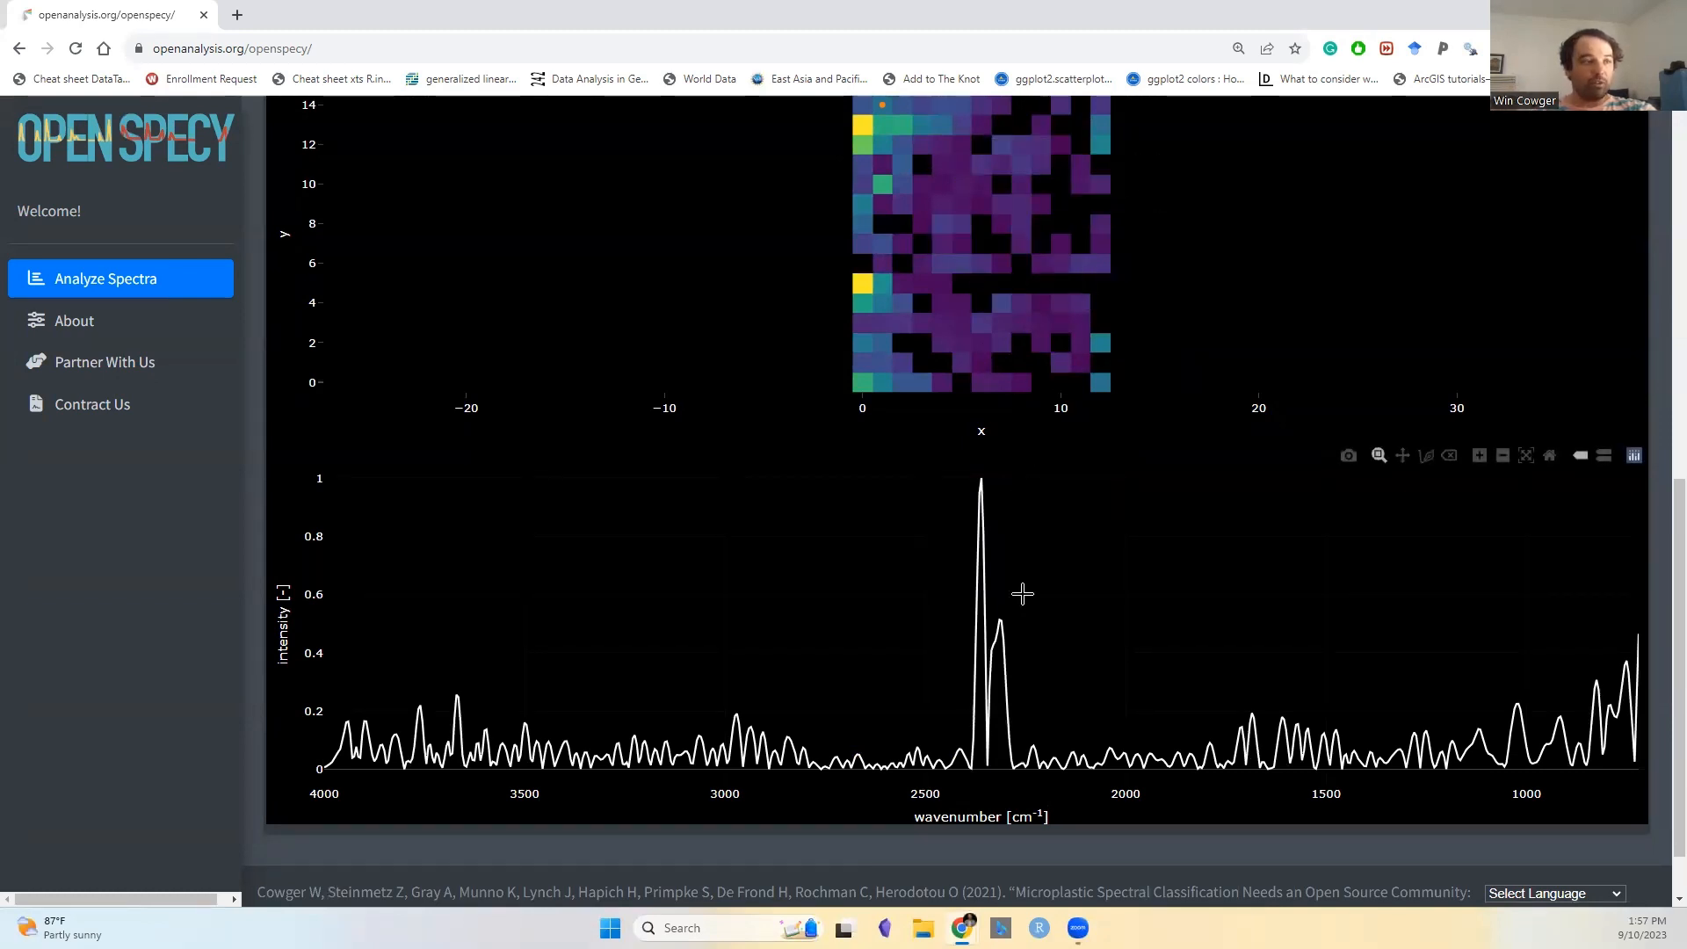
- Turn on Flatten Region in the preprocessing options and check its effect on the map and the displayed spectrum
scroll(1023, 594, "up", 4)
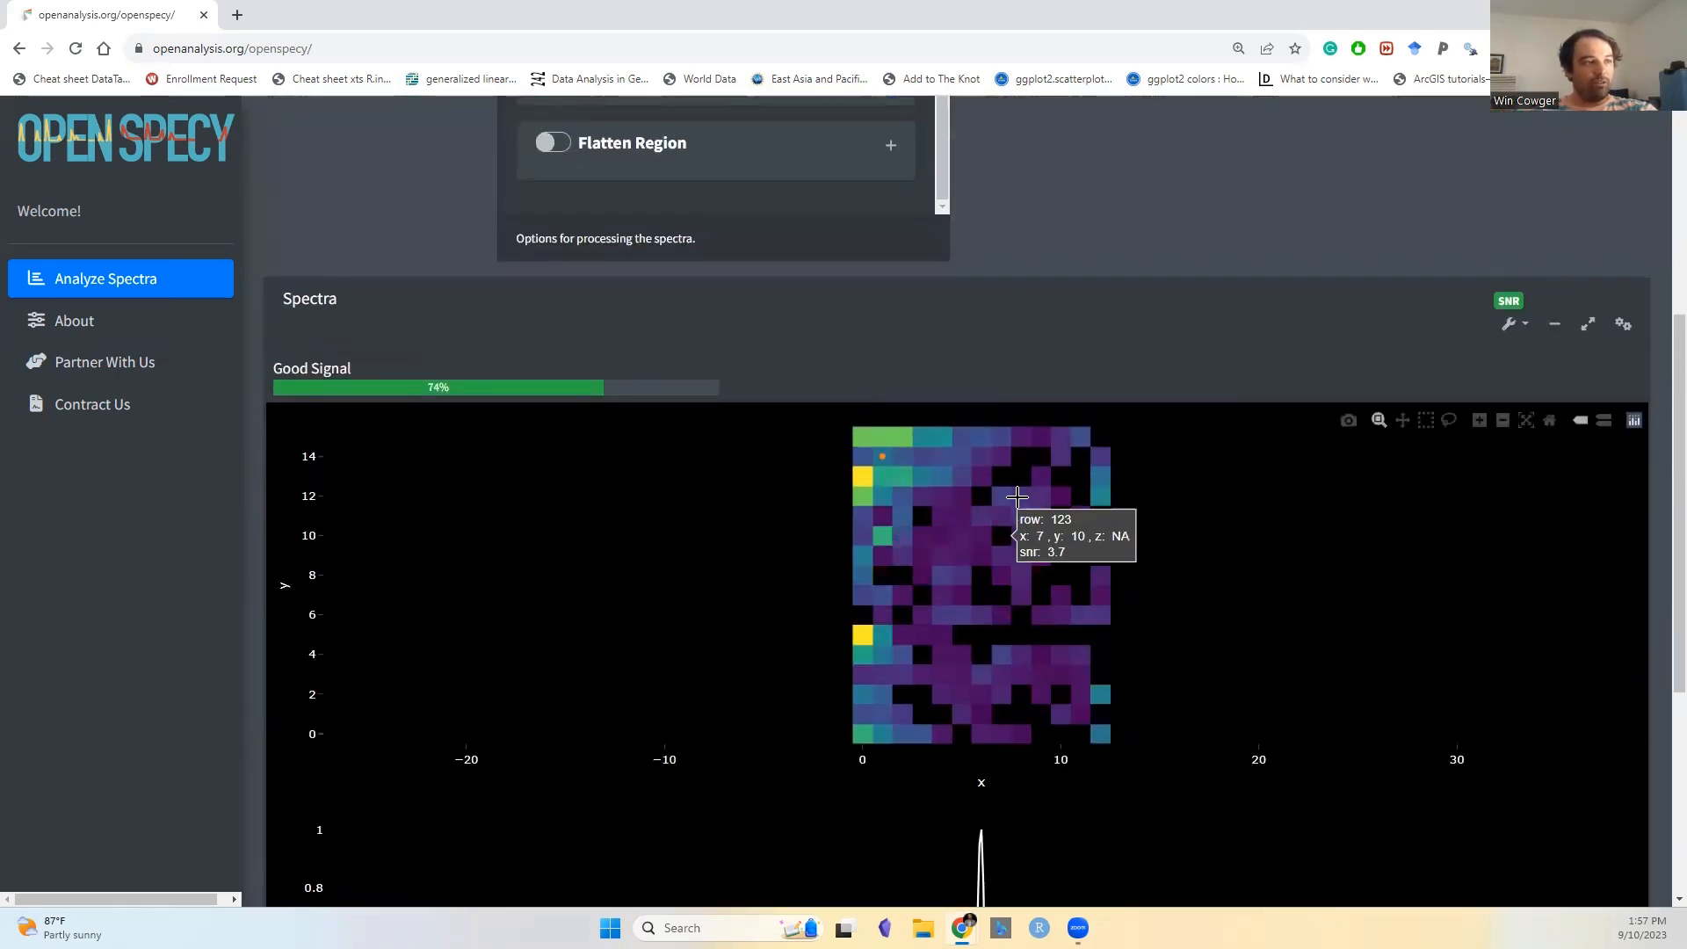
scroll(744, 280, "up", 5)
scroll(711, 334, "down", 1)
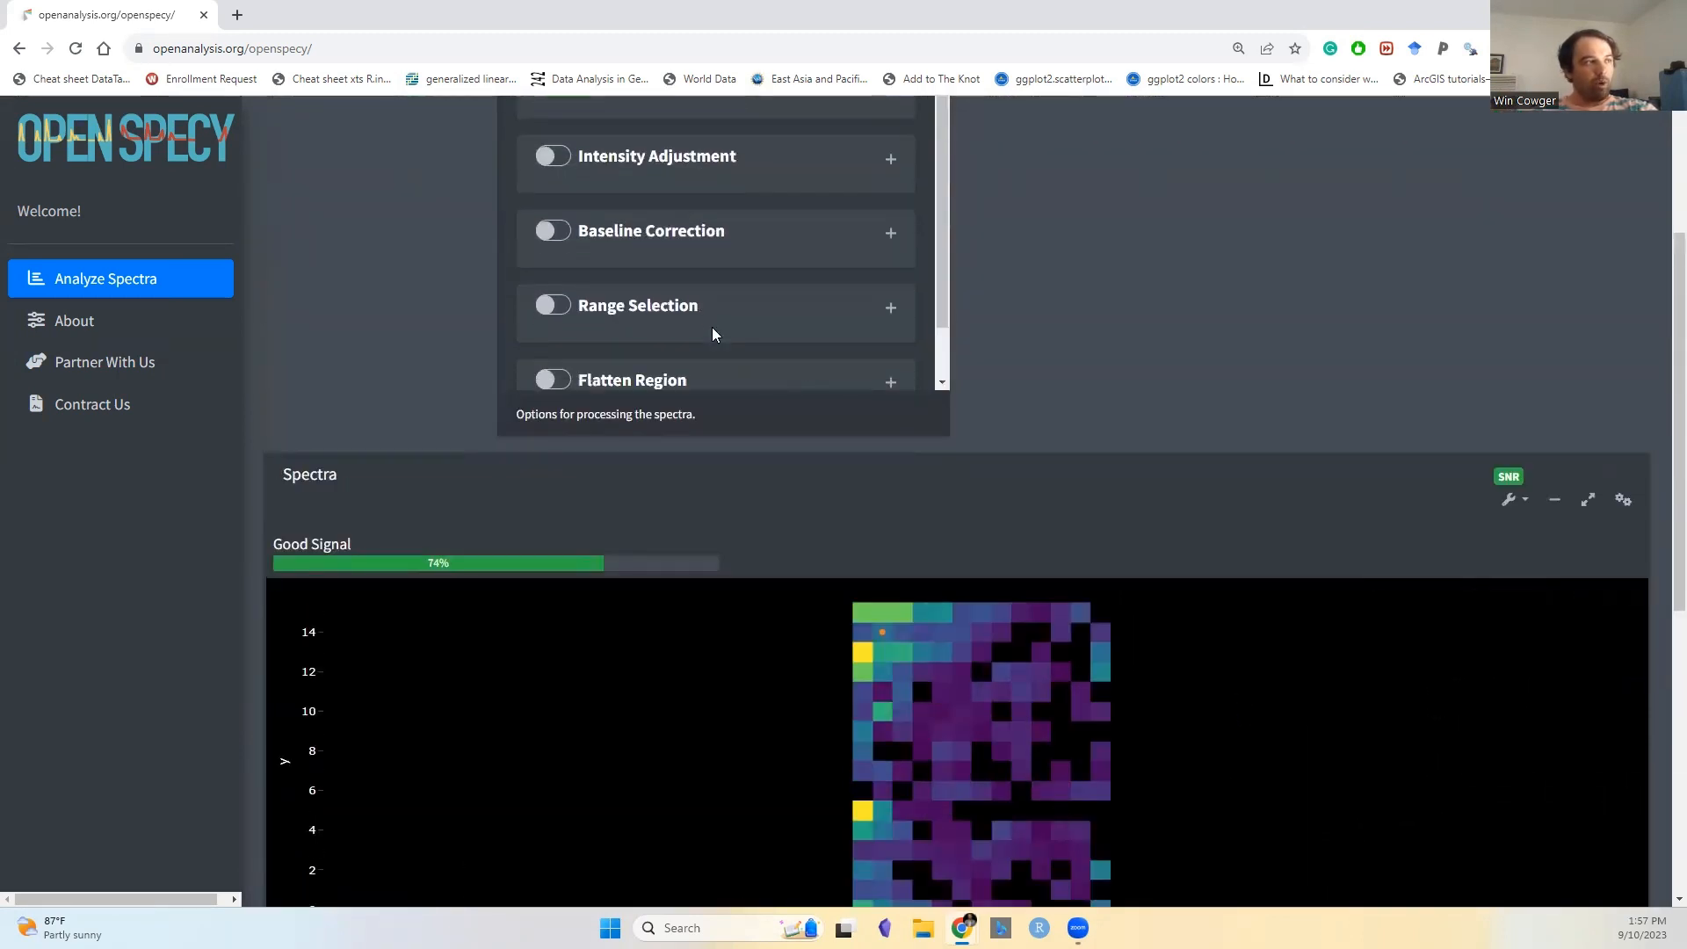
scroll(550, 345, "down", 1)
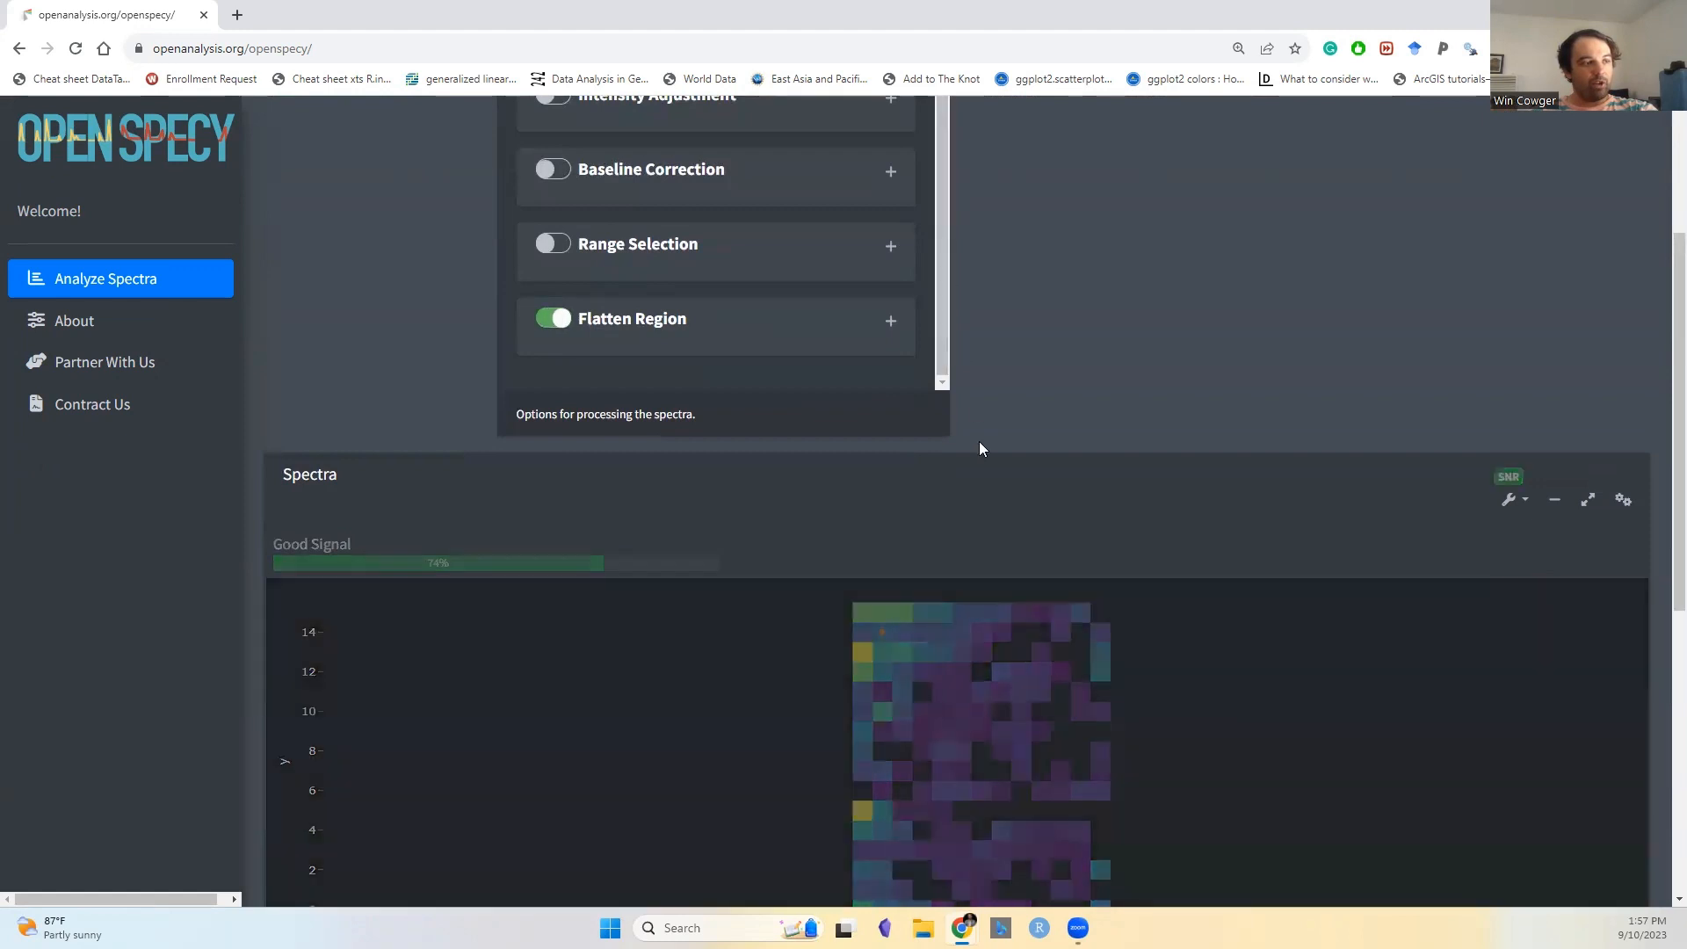
scroll(1088, 560, "down", 3)
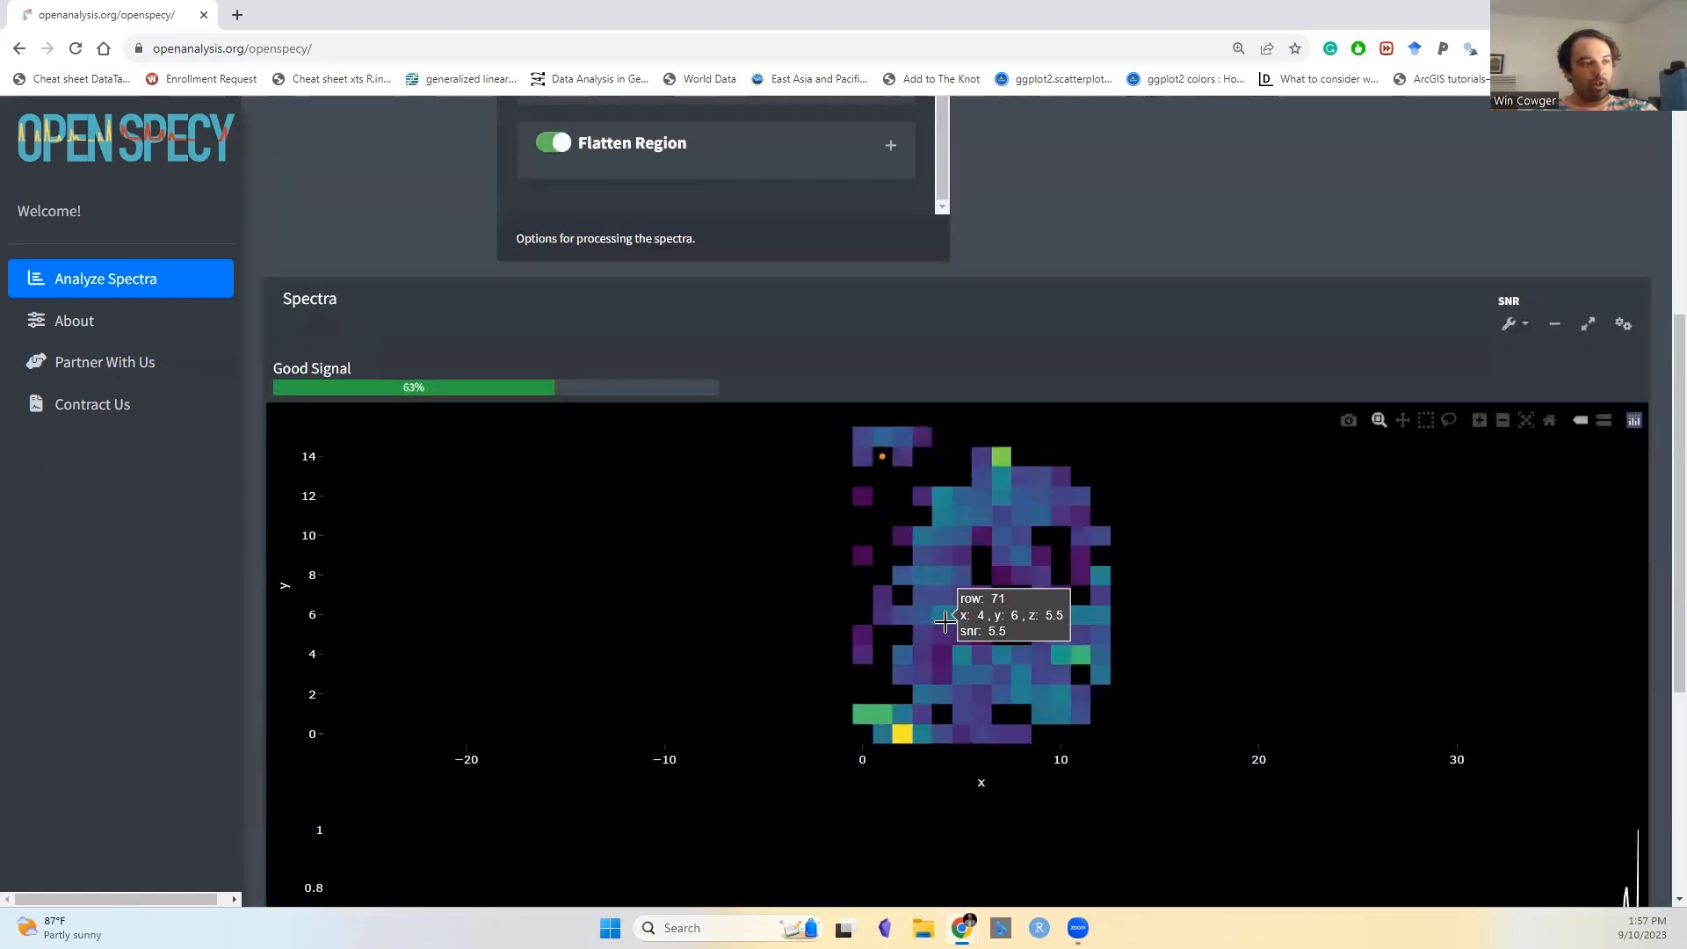
scroll(1000, 563, "down", 4)
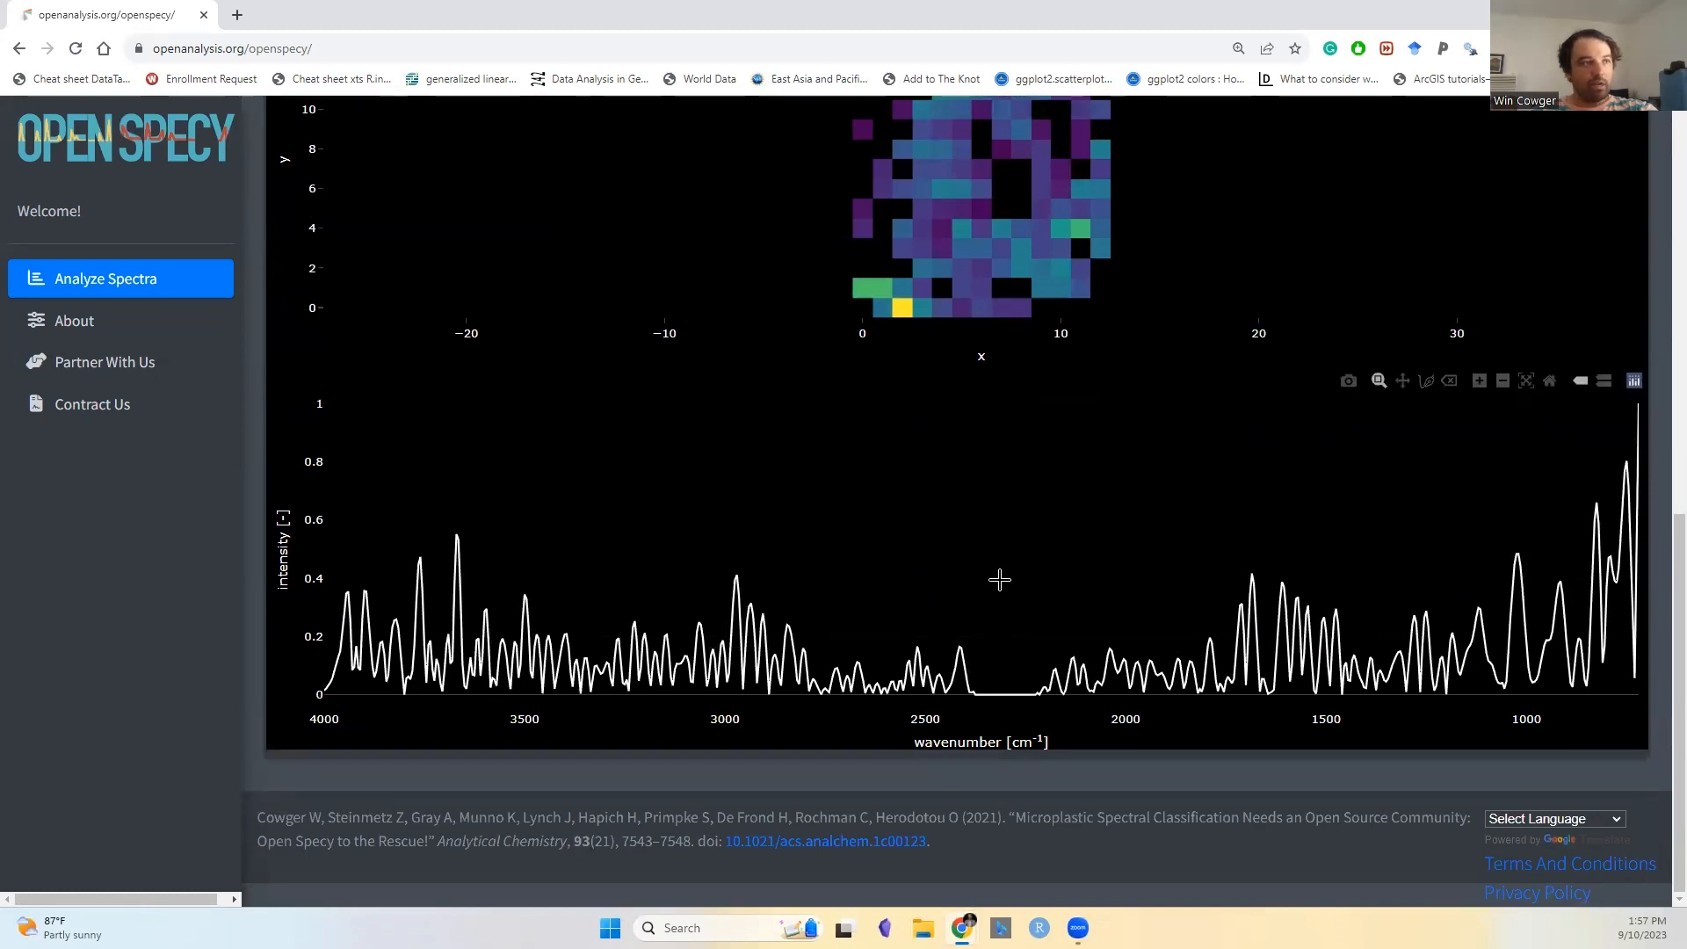
- Display the spectrum of the pixel at x 7, y 6, followed by that of the pixel at x 6, y 9
scroll(999, 577, "up", 4)
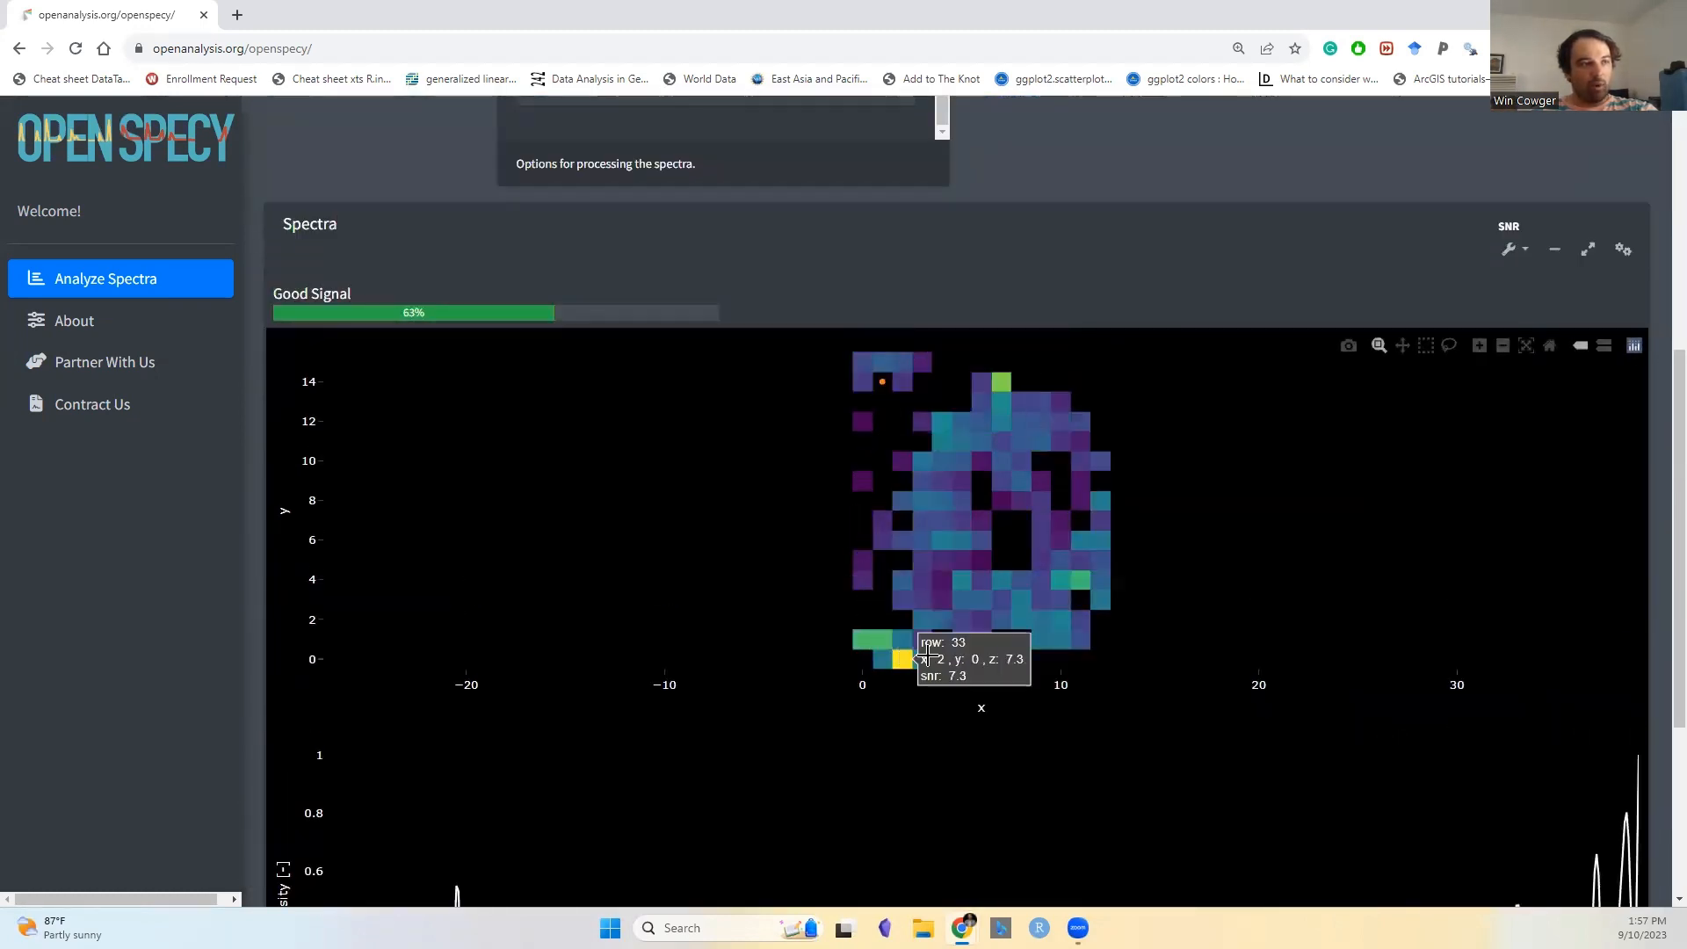
left_click(1008, 533)
scroll(867, 521, "down", 4)
scroll(867, 522, "up", 3)
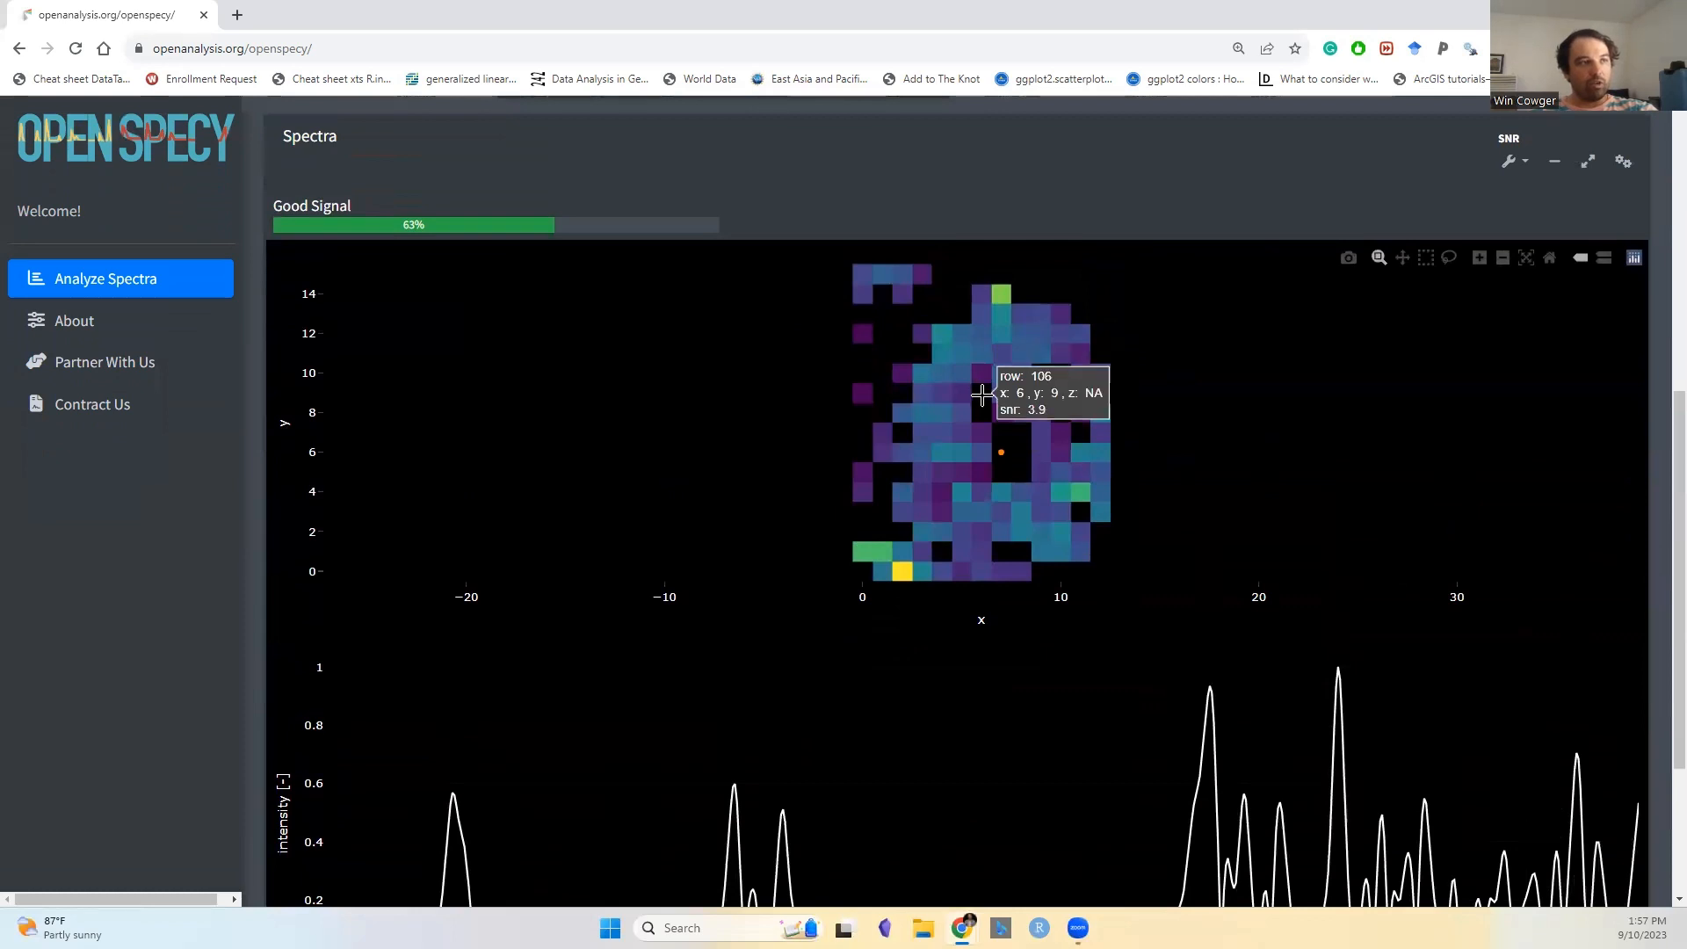
left_click(982, 396)
scroll(982, 395, "down", 2)
- Display the spectrum of the high-signal pixel at x 8, y 12 and examine its peaks
scroll(976, 392, "up", 4)
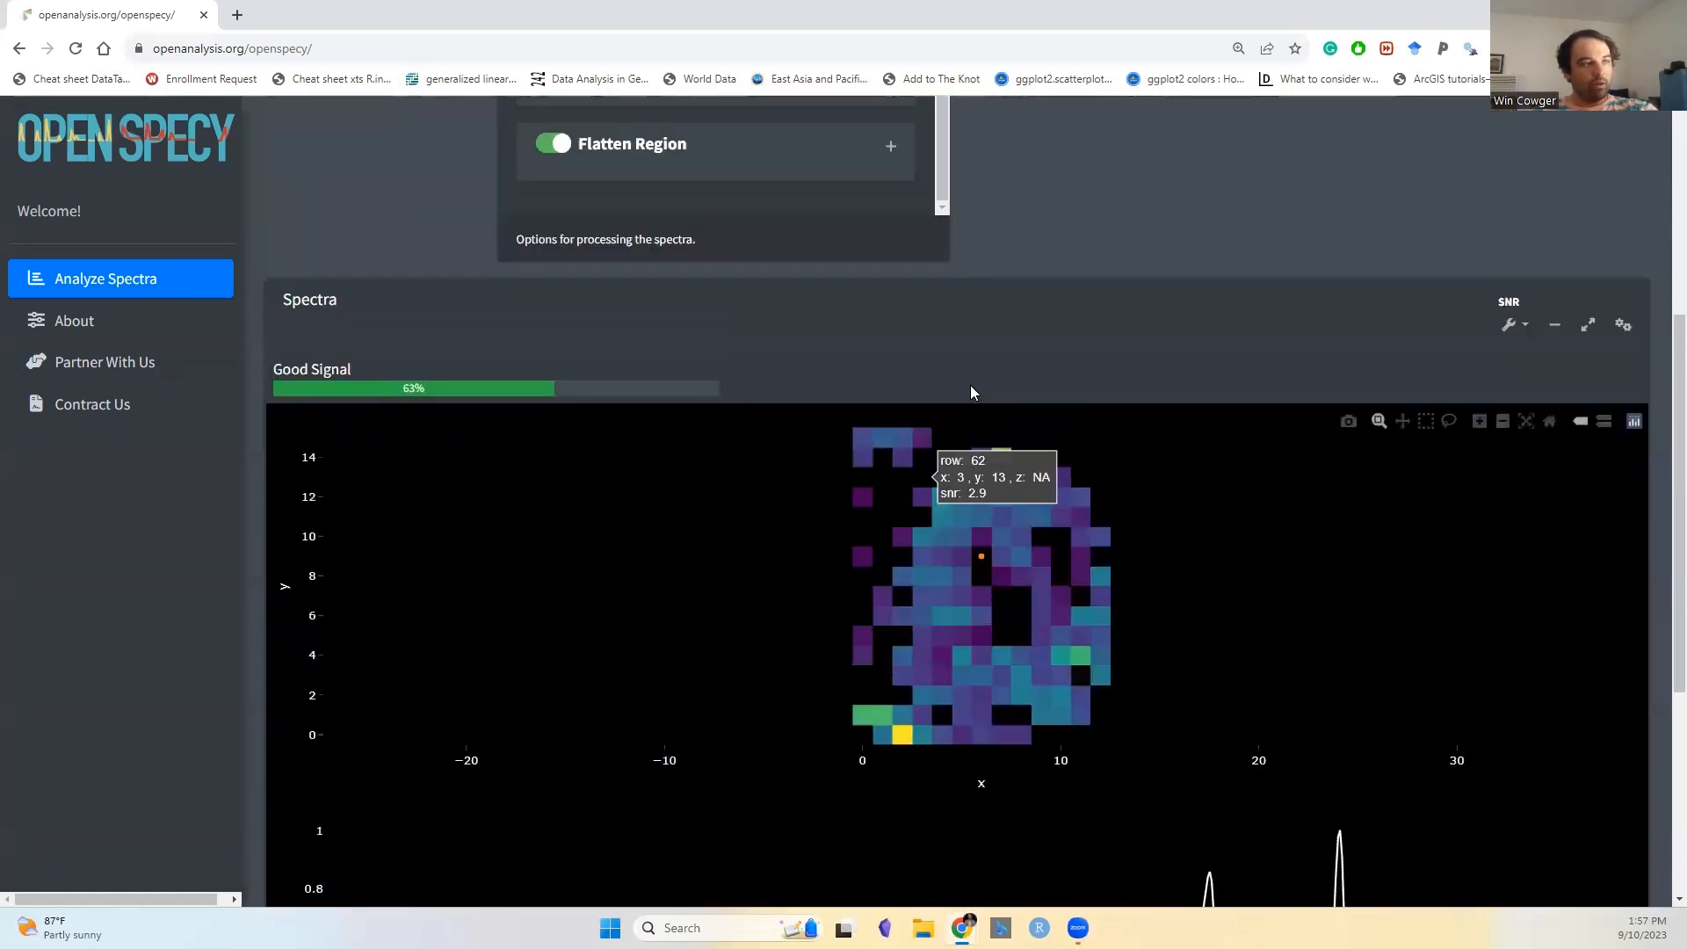
left_click(1021, 508)
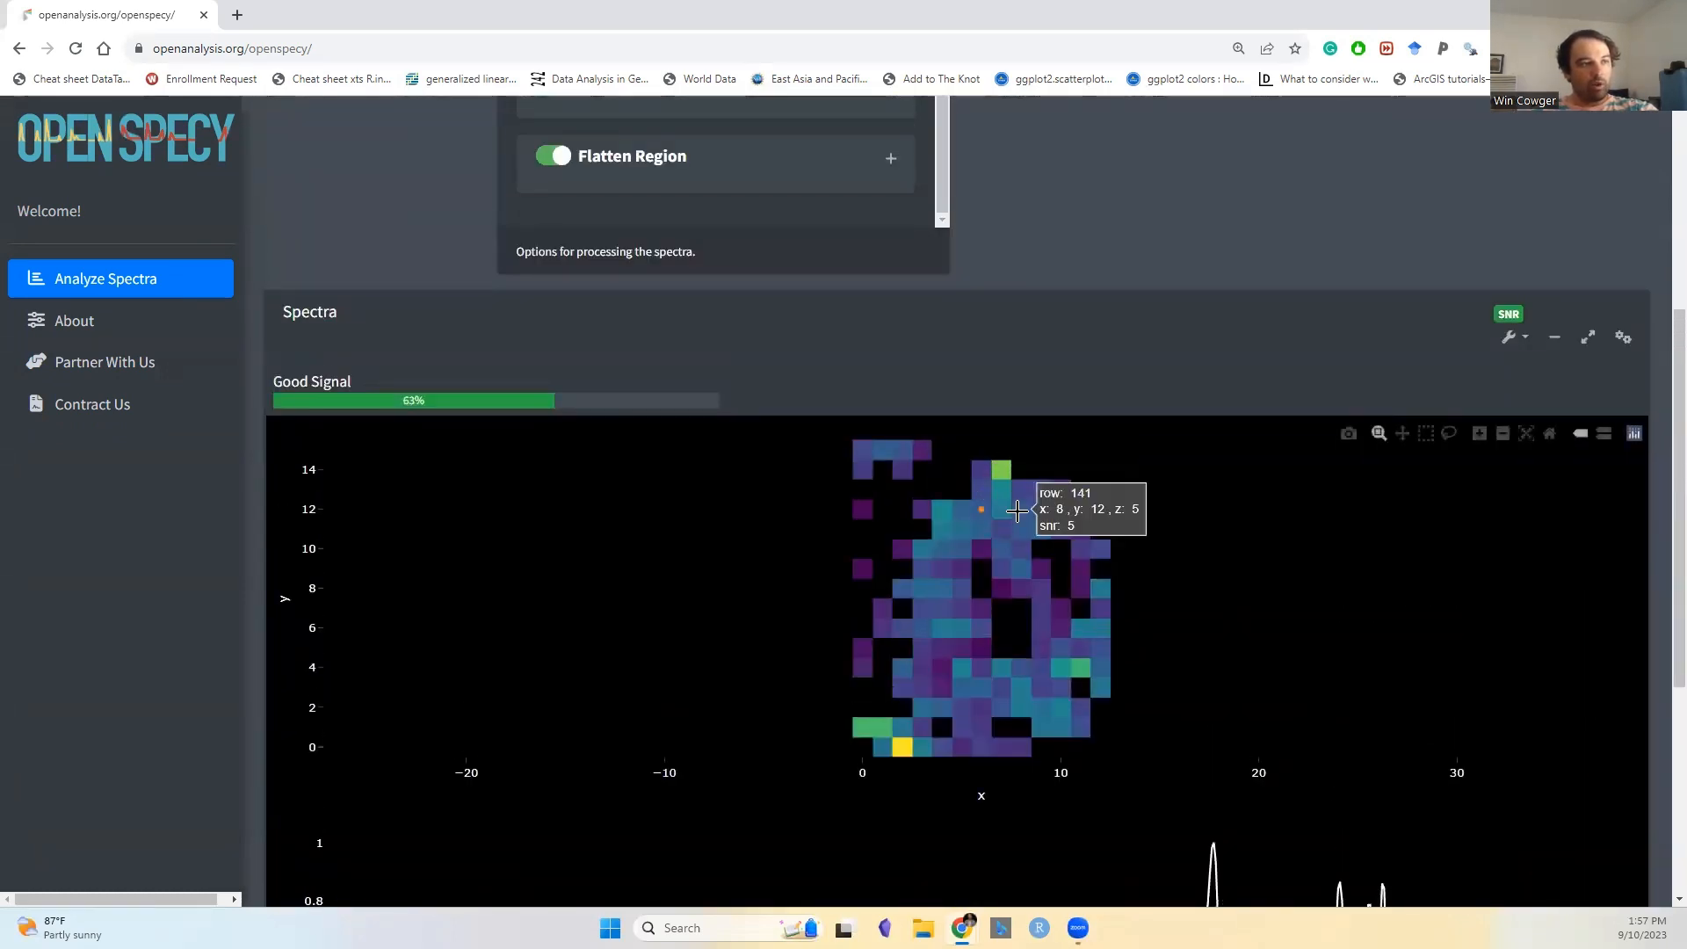
scroll(1005, 576, "down", 3)
scroll(1002, 579, "down", 1)
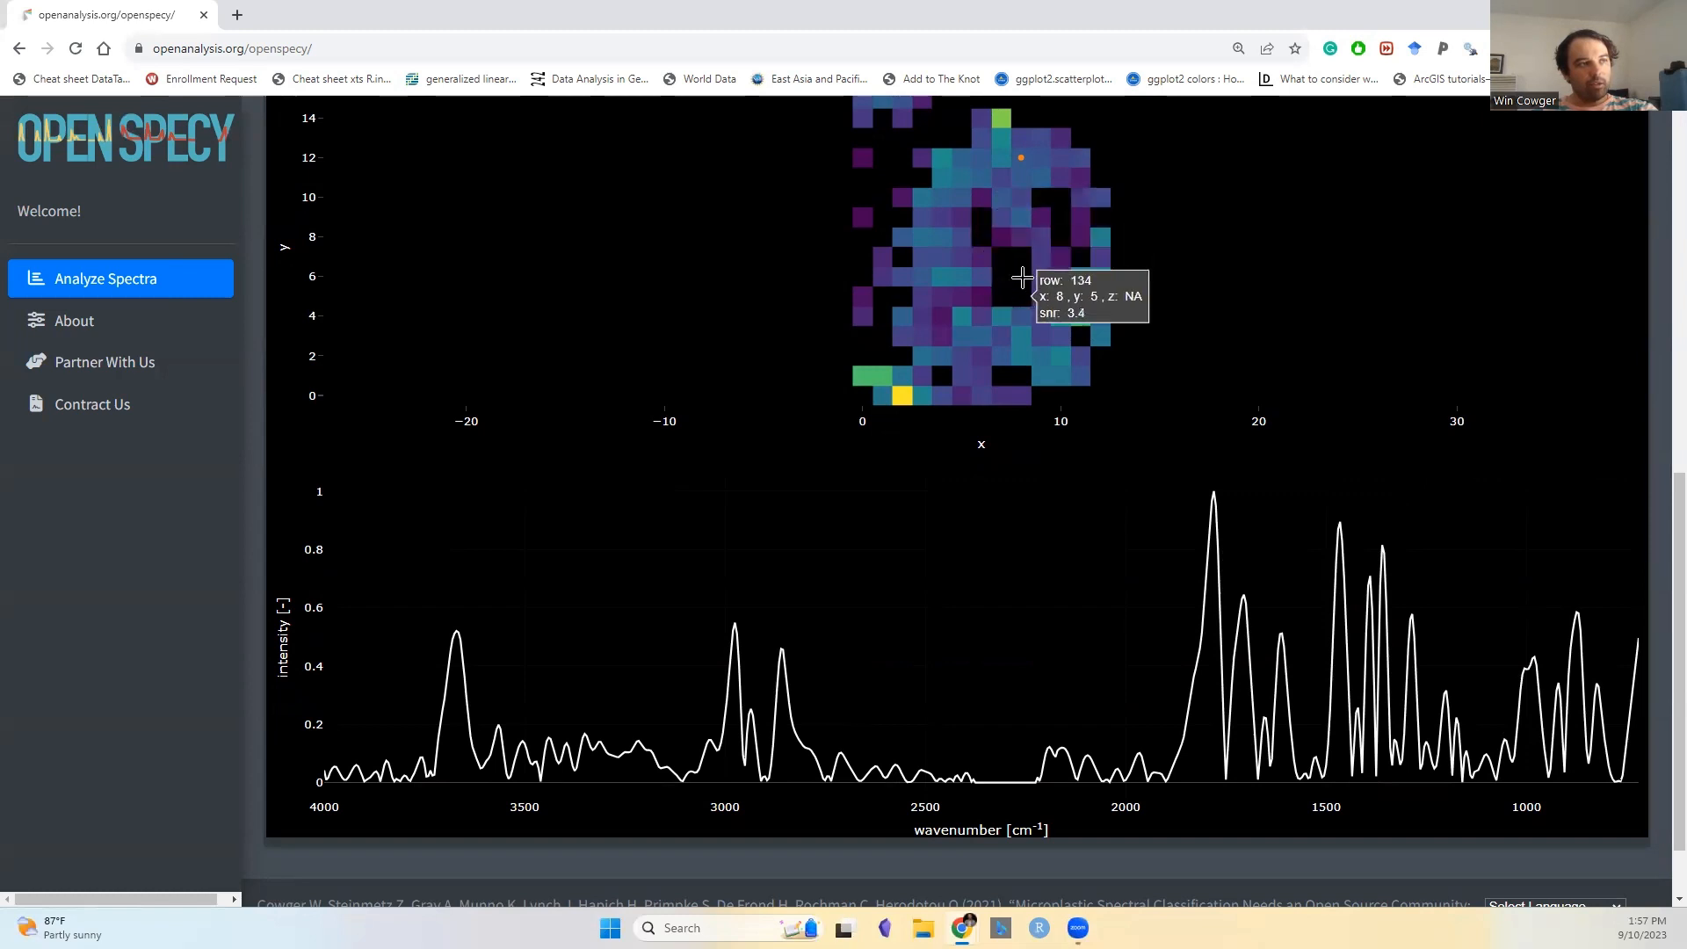
- Check the minimum value and histogram in the Threshold Signal-Noise settings, and collapse those settings
scroll(1022, 278, "up", 5)
scroll(784, 321, "up", 3)
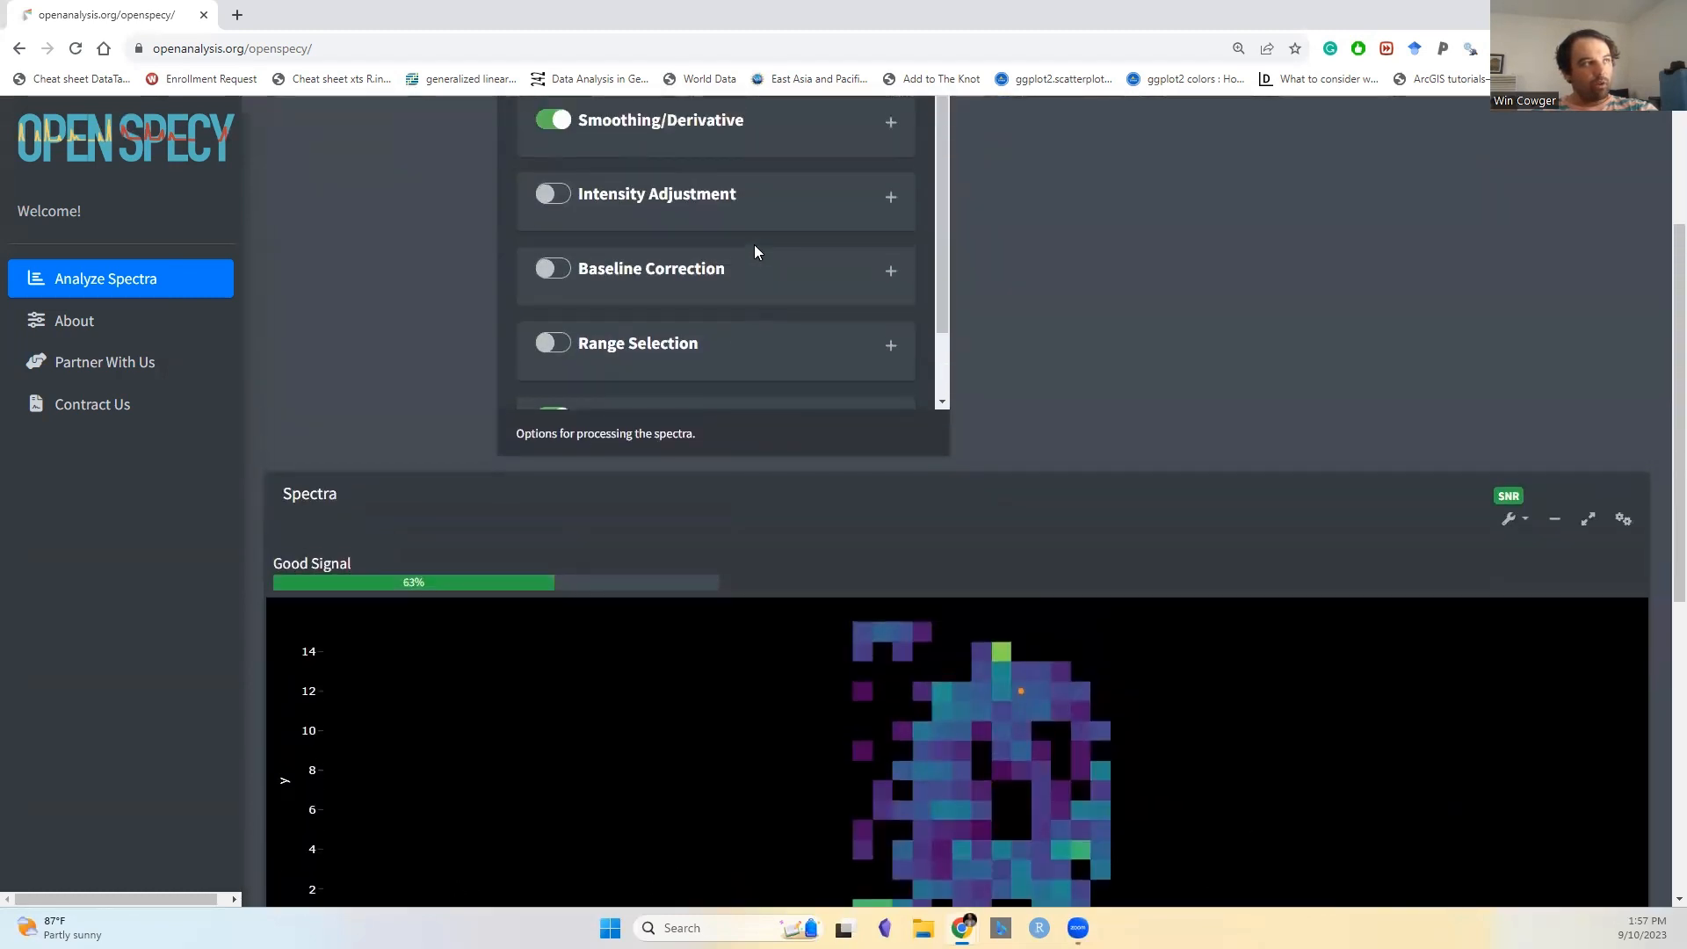
scroll(791, 202, "up", 5)
left_click(861, 221)
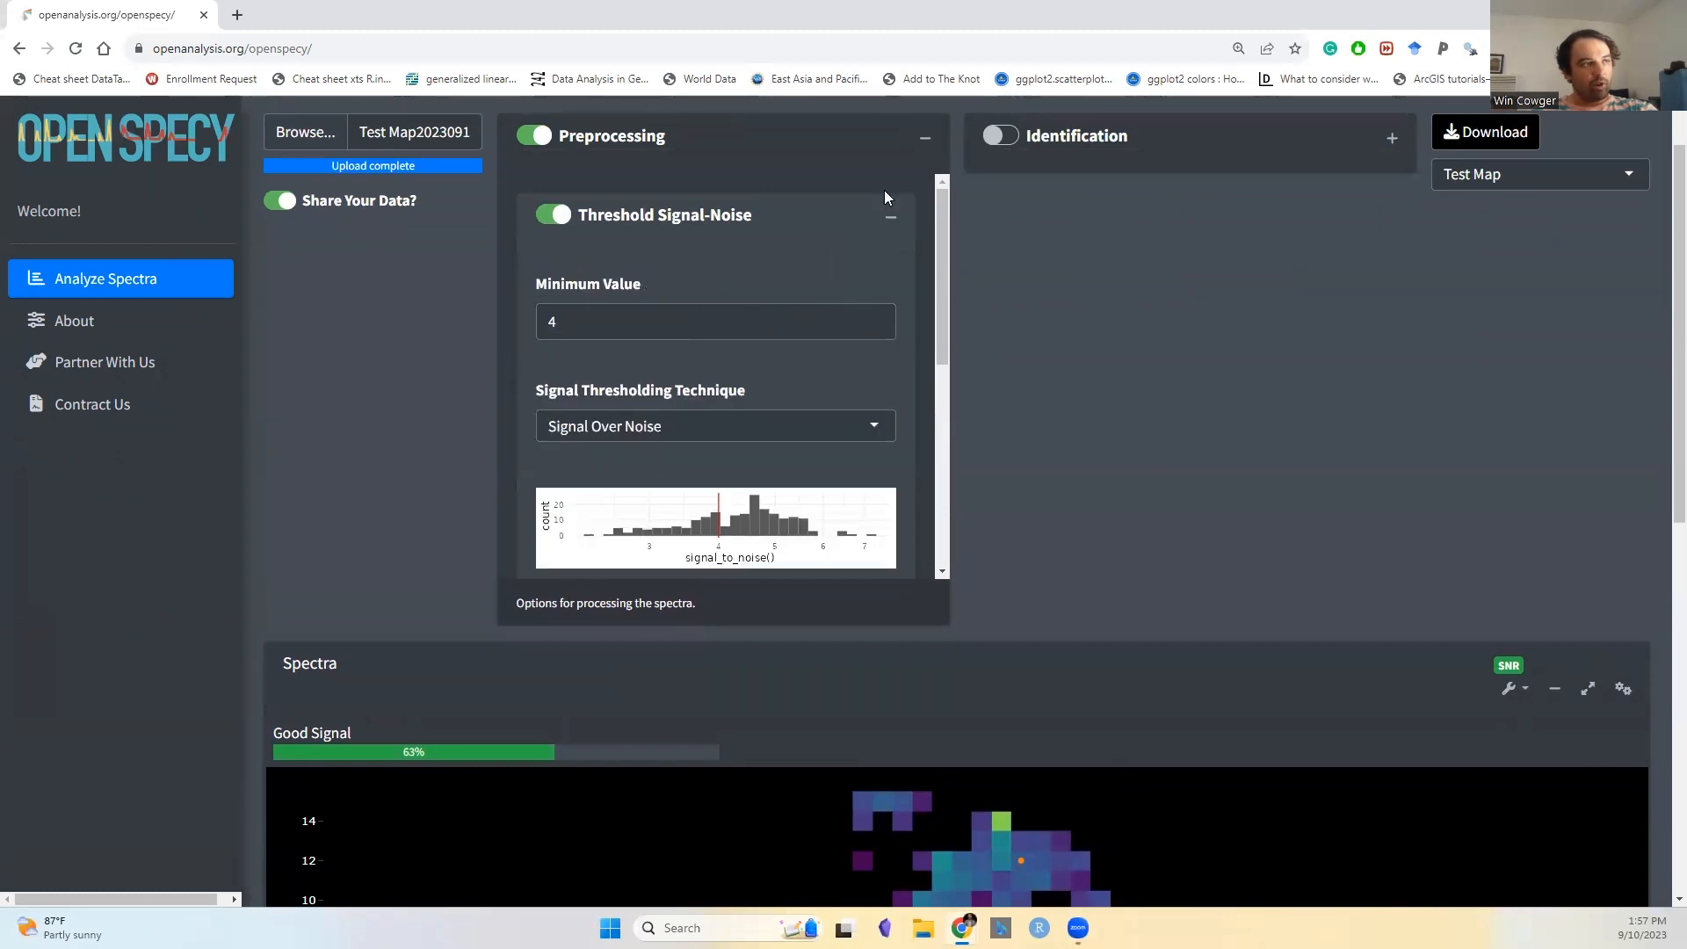
left_click(889, 217)
- Display the spectrum of the thresholded-out pixel at x 7, y 7 and examine its peaks
scroll(1032, 510, "down", 5)
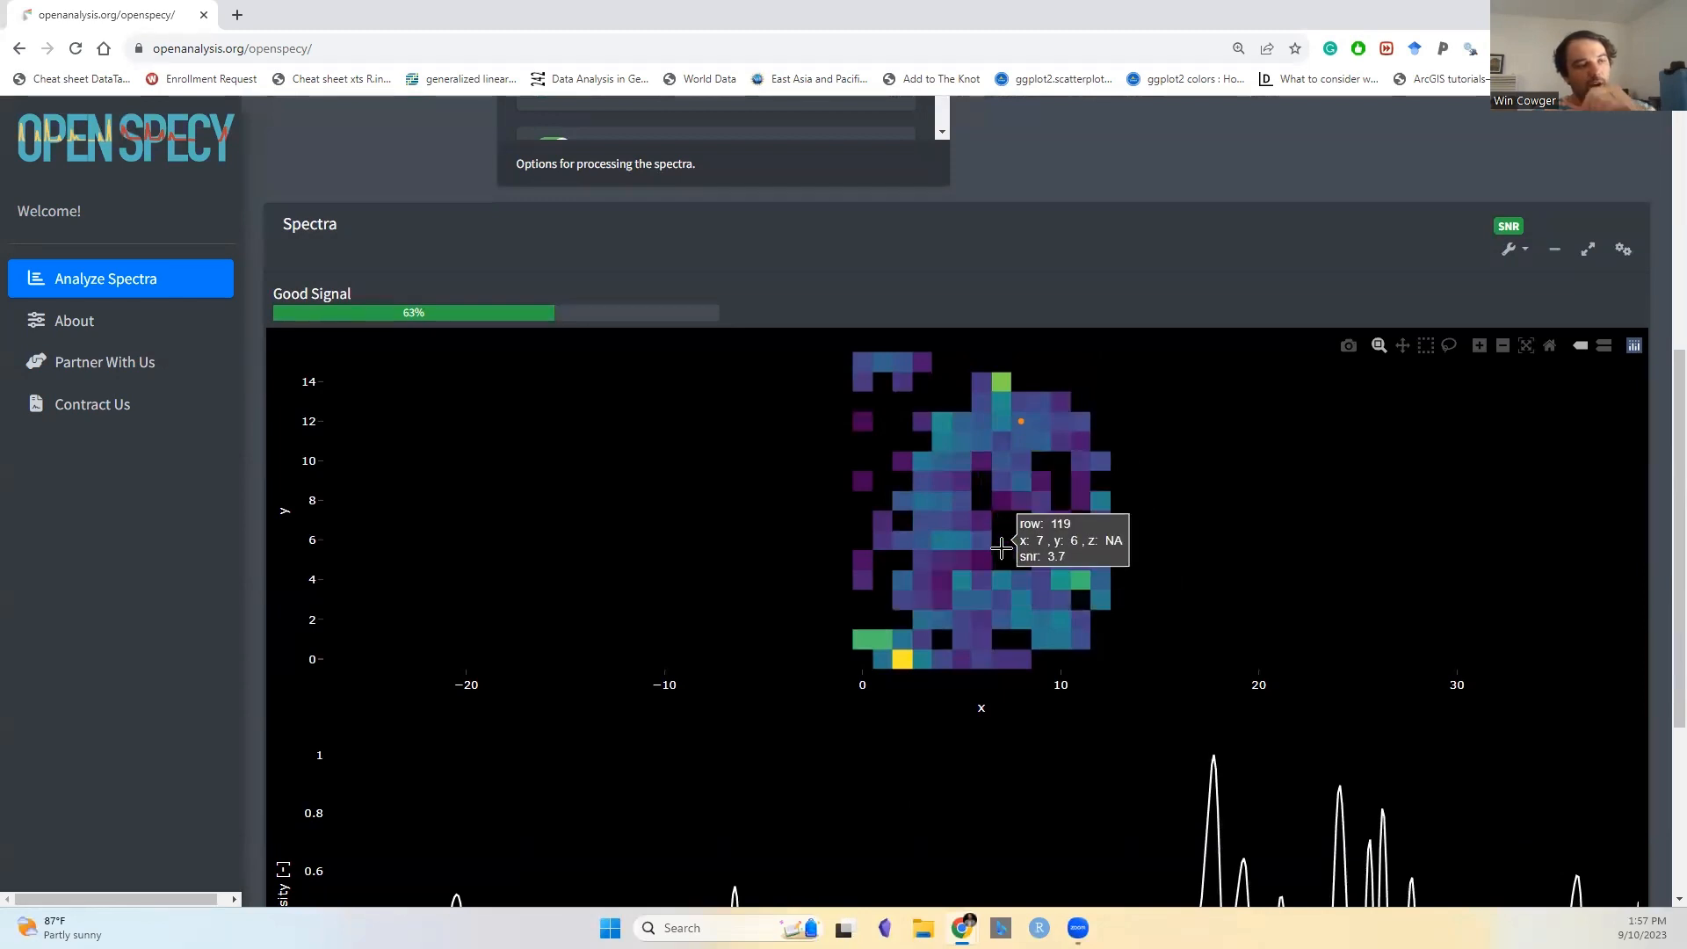
left_click(1002, 526)
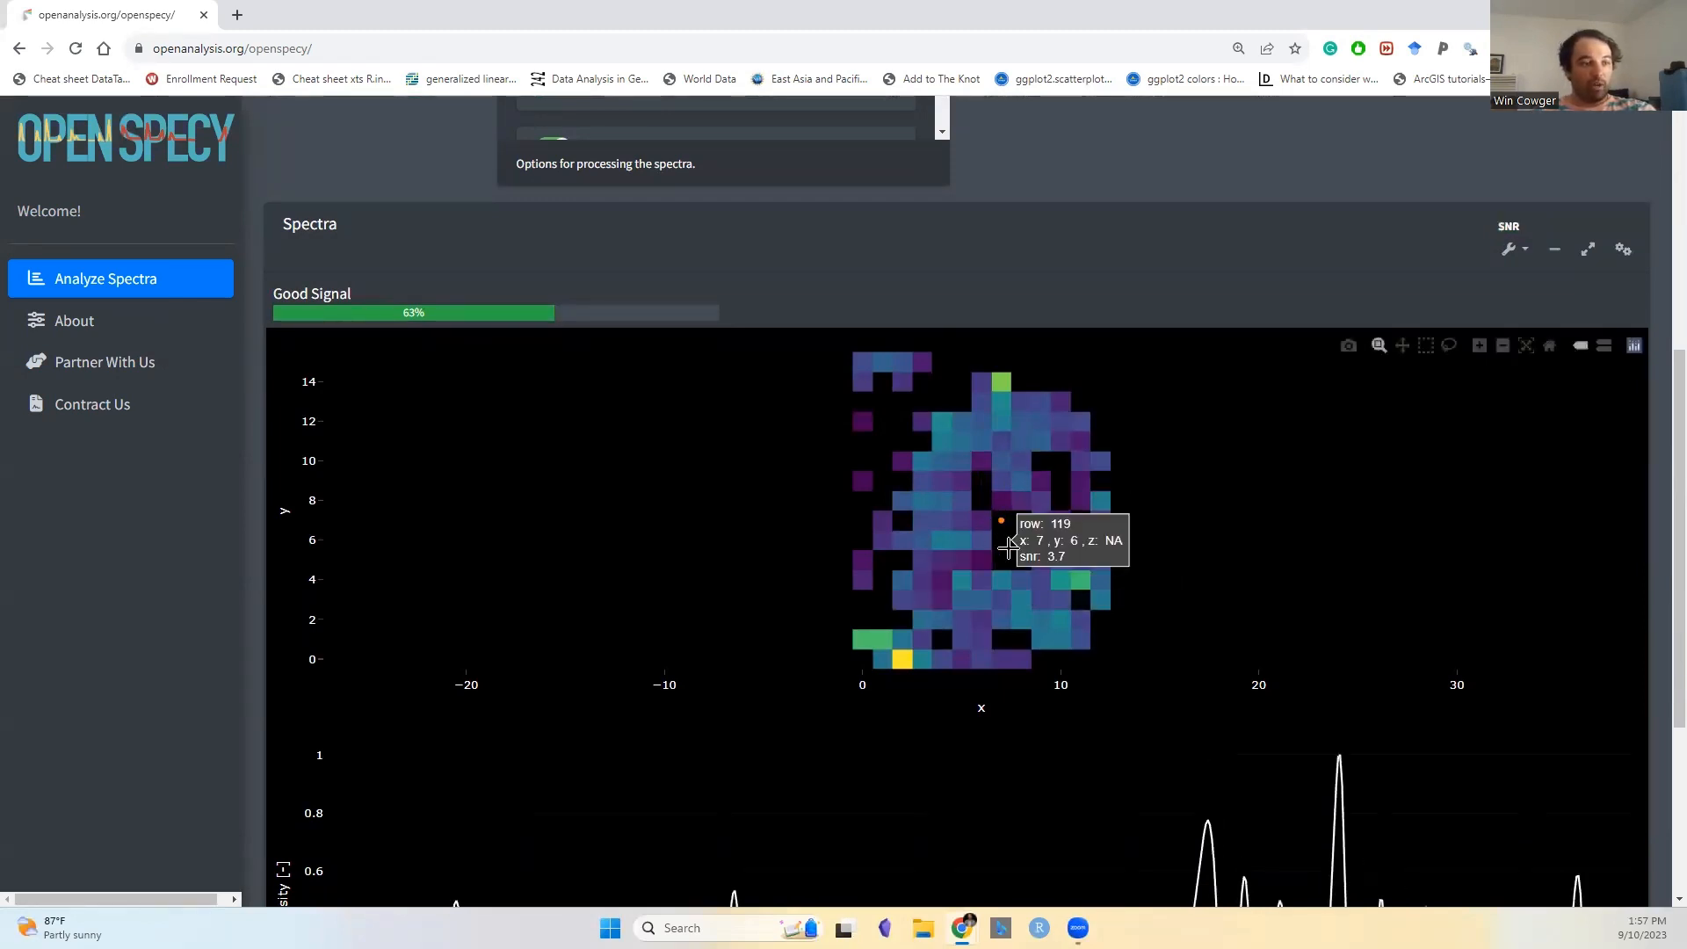
scroll(1005, 545, "down", 3)
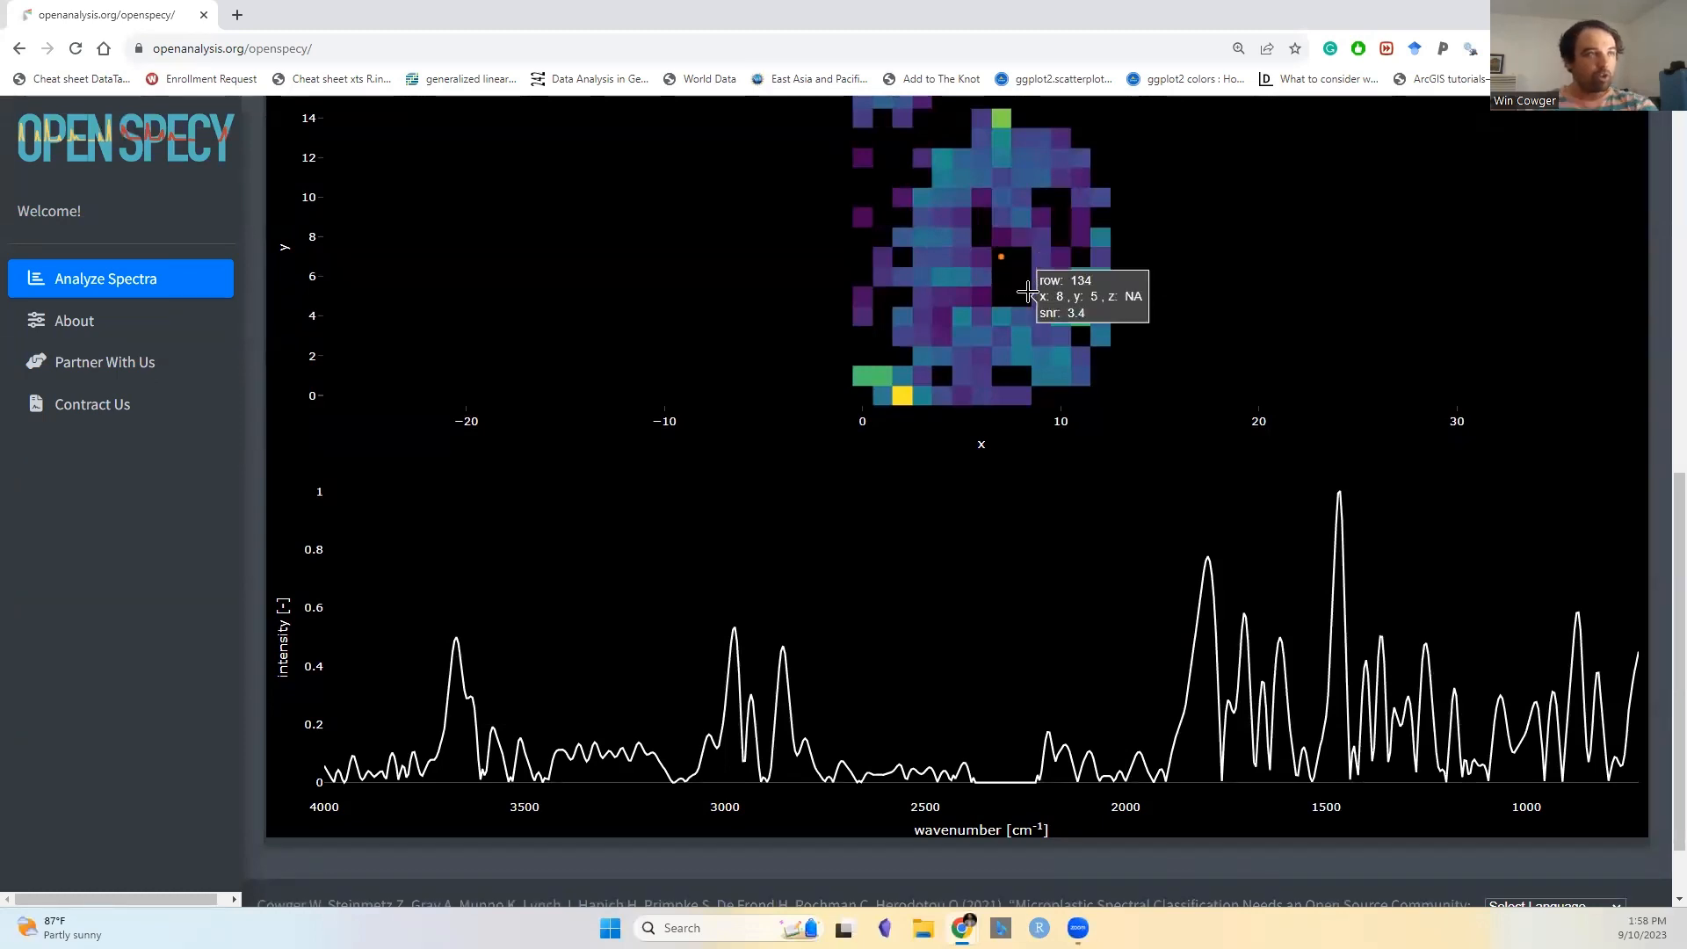
- Review which preprocessing options are active and collapse the Preprocessing options
scroll(1020, 262, "up", 4)
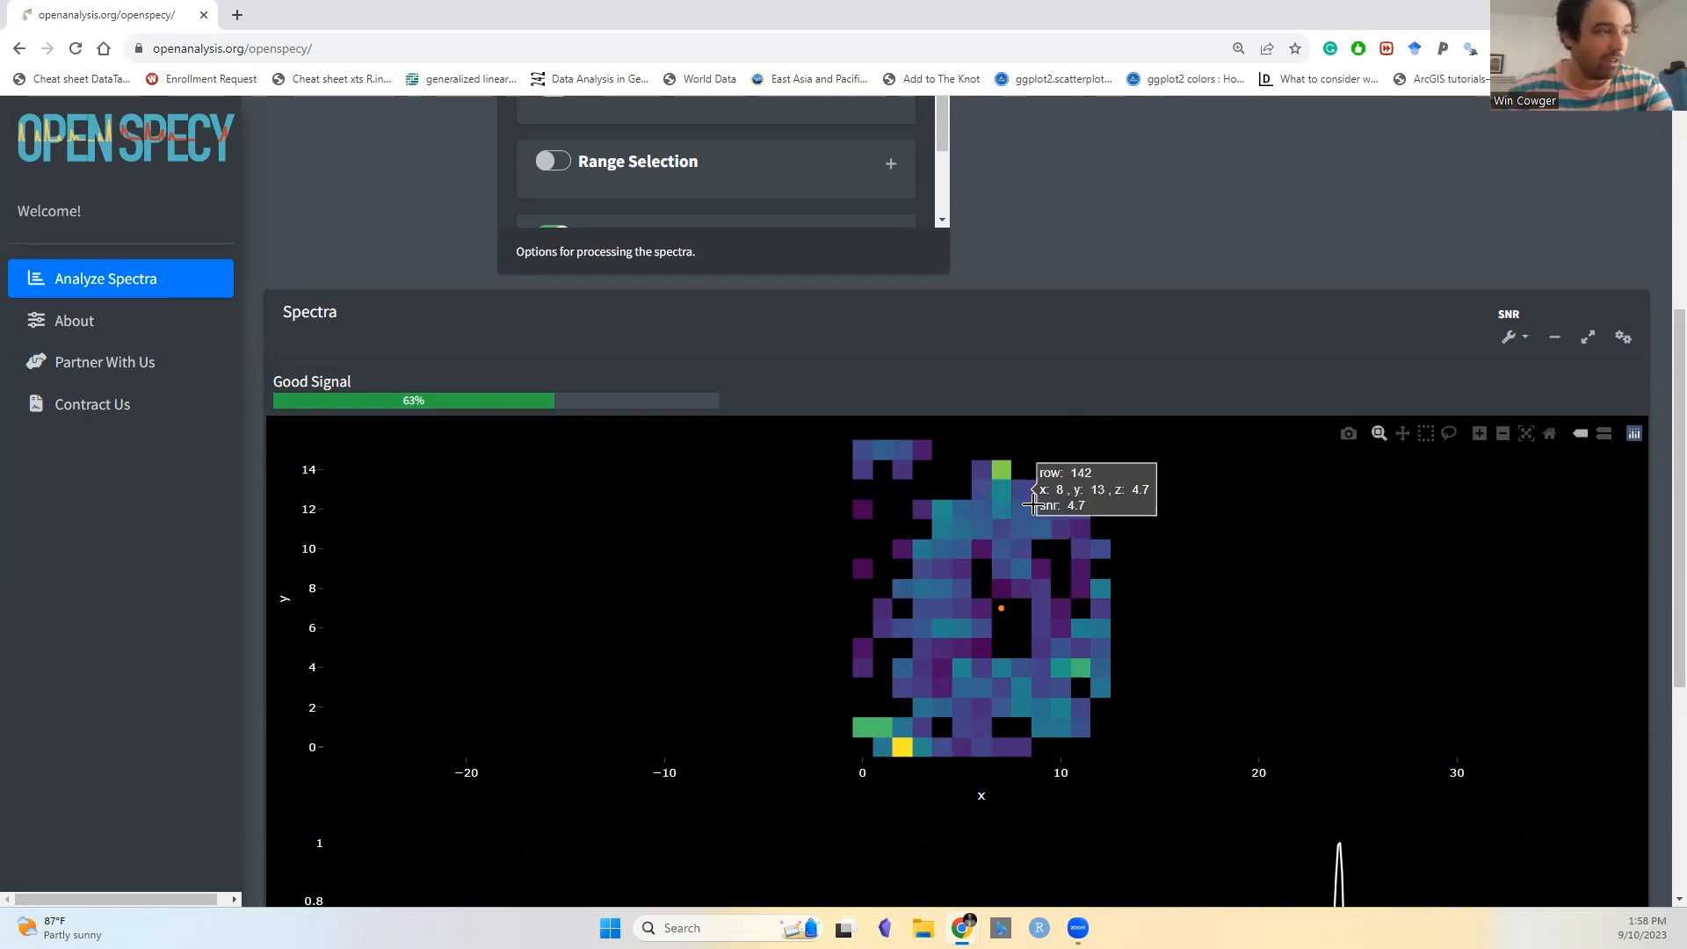
scroll(886, 396, "up", 2)
scroll(886, 396, "up", 3)
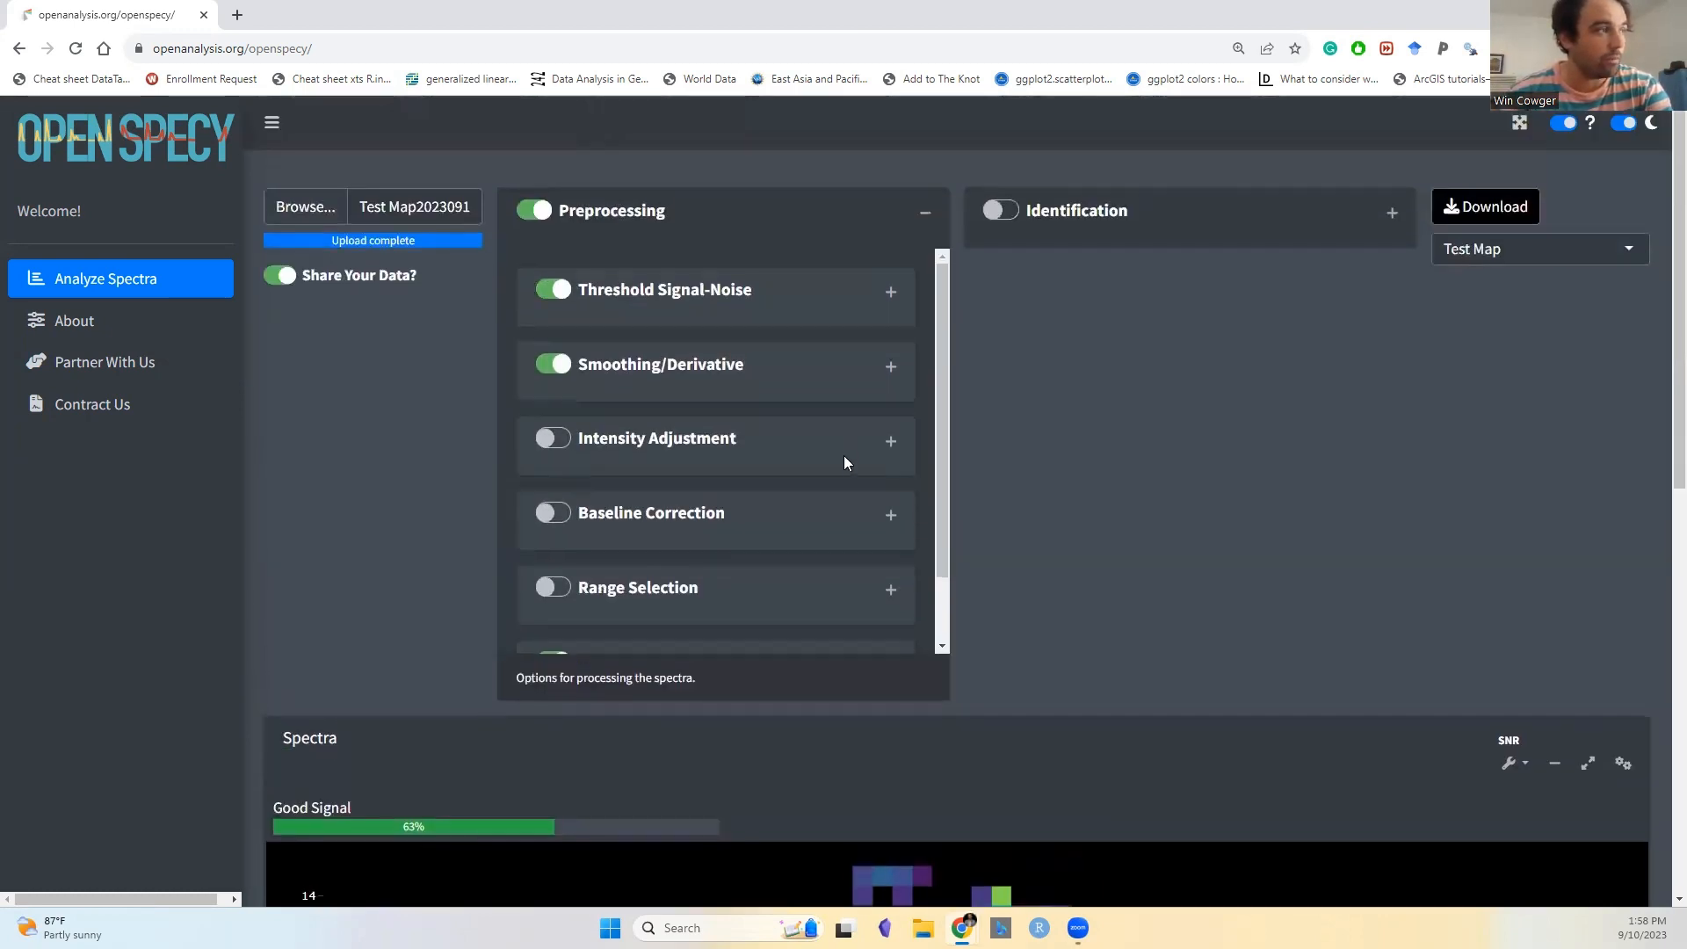
scroll(870, 462, "down", 2)
scroll(872, 462, "up", 2)
left_click(926, 213)
- Turn on Identification with the AI: Both Deriv Mediod library and Threshold Correlation active, and collapse its options
left_click(1390, 216)
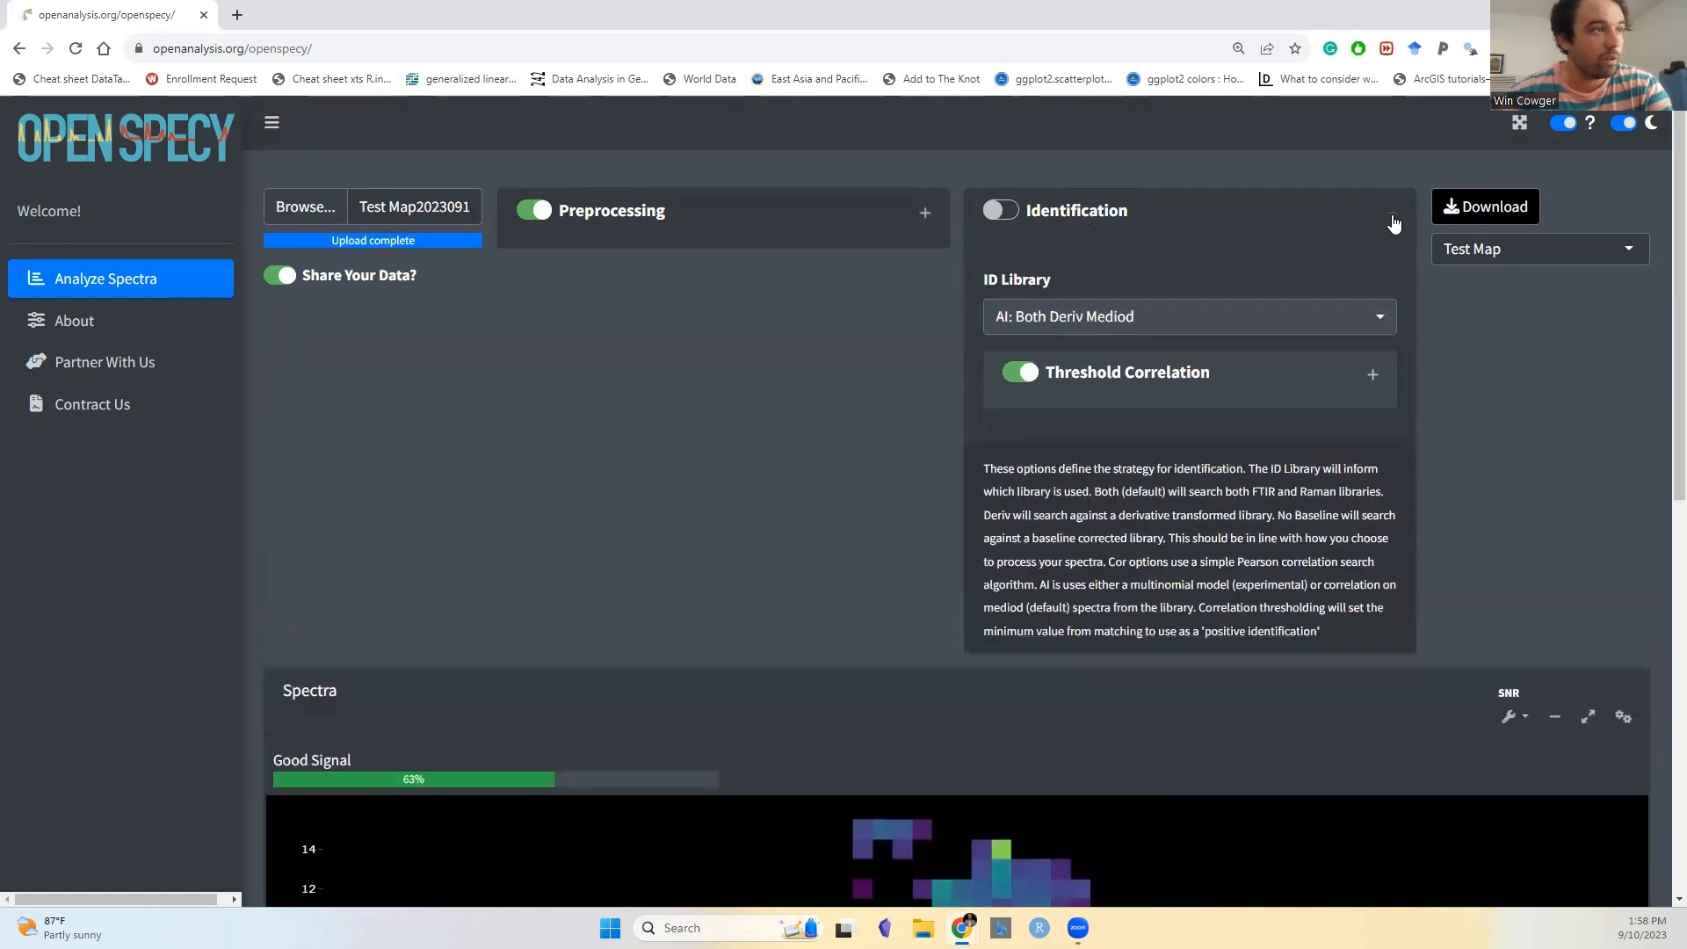
left_click(1393, 220)
left_click(1393, 220)
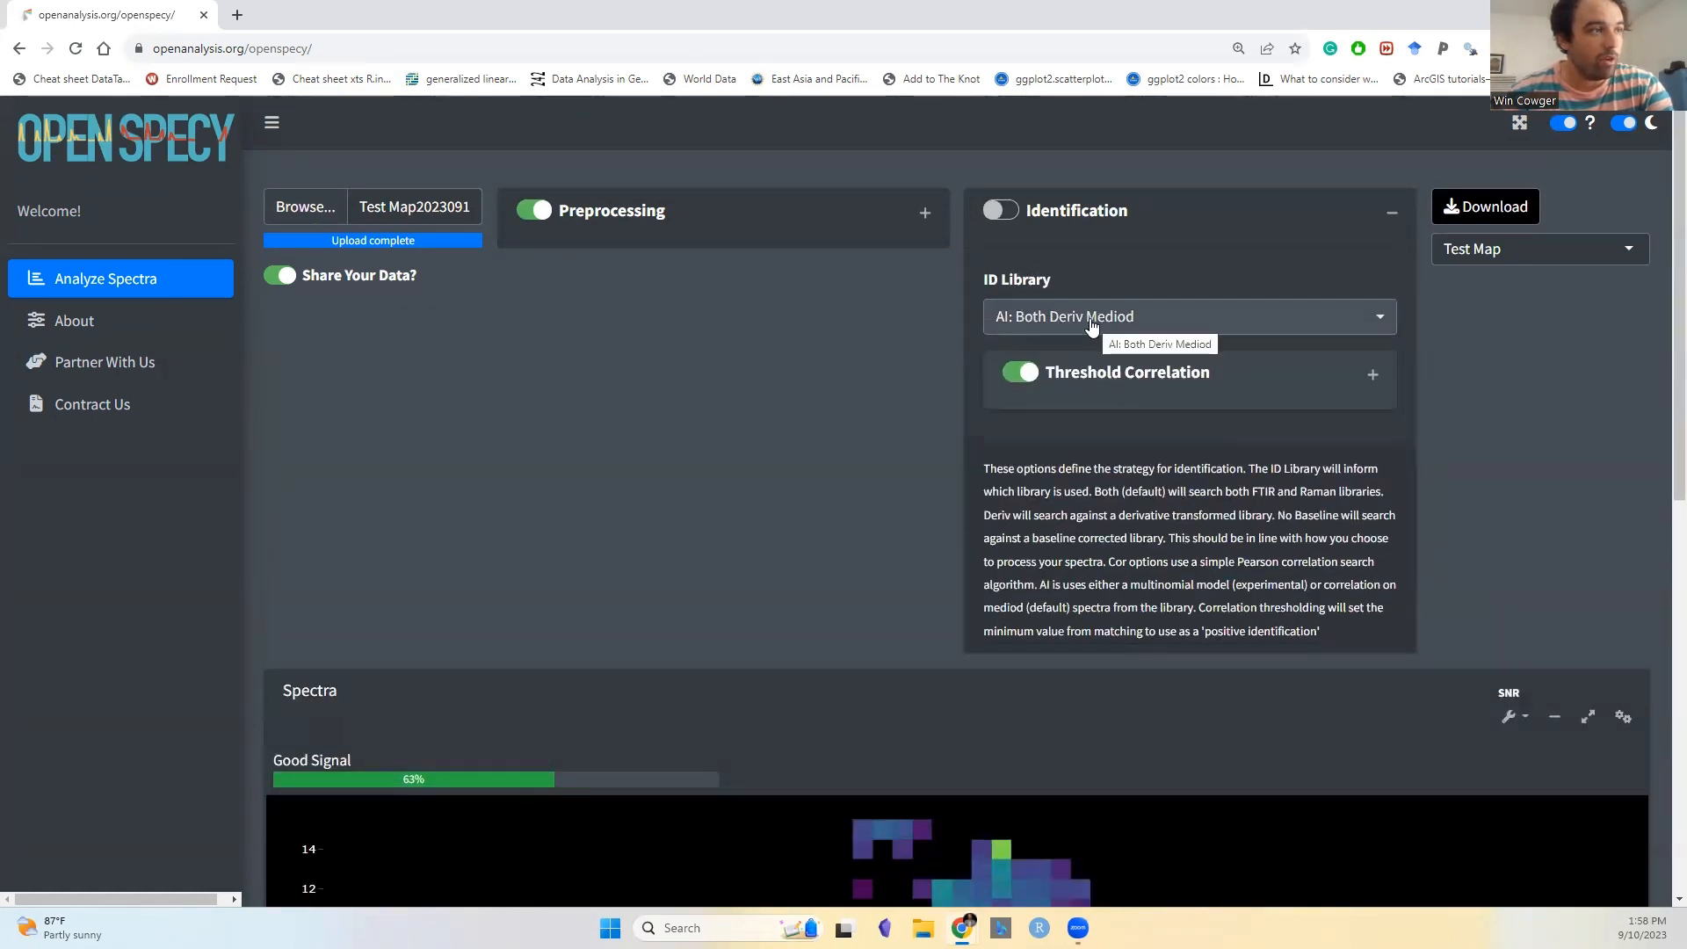
left_click(1000, 211)
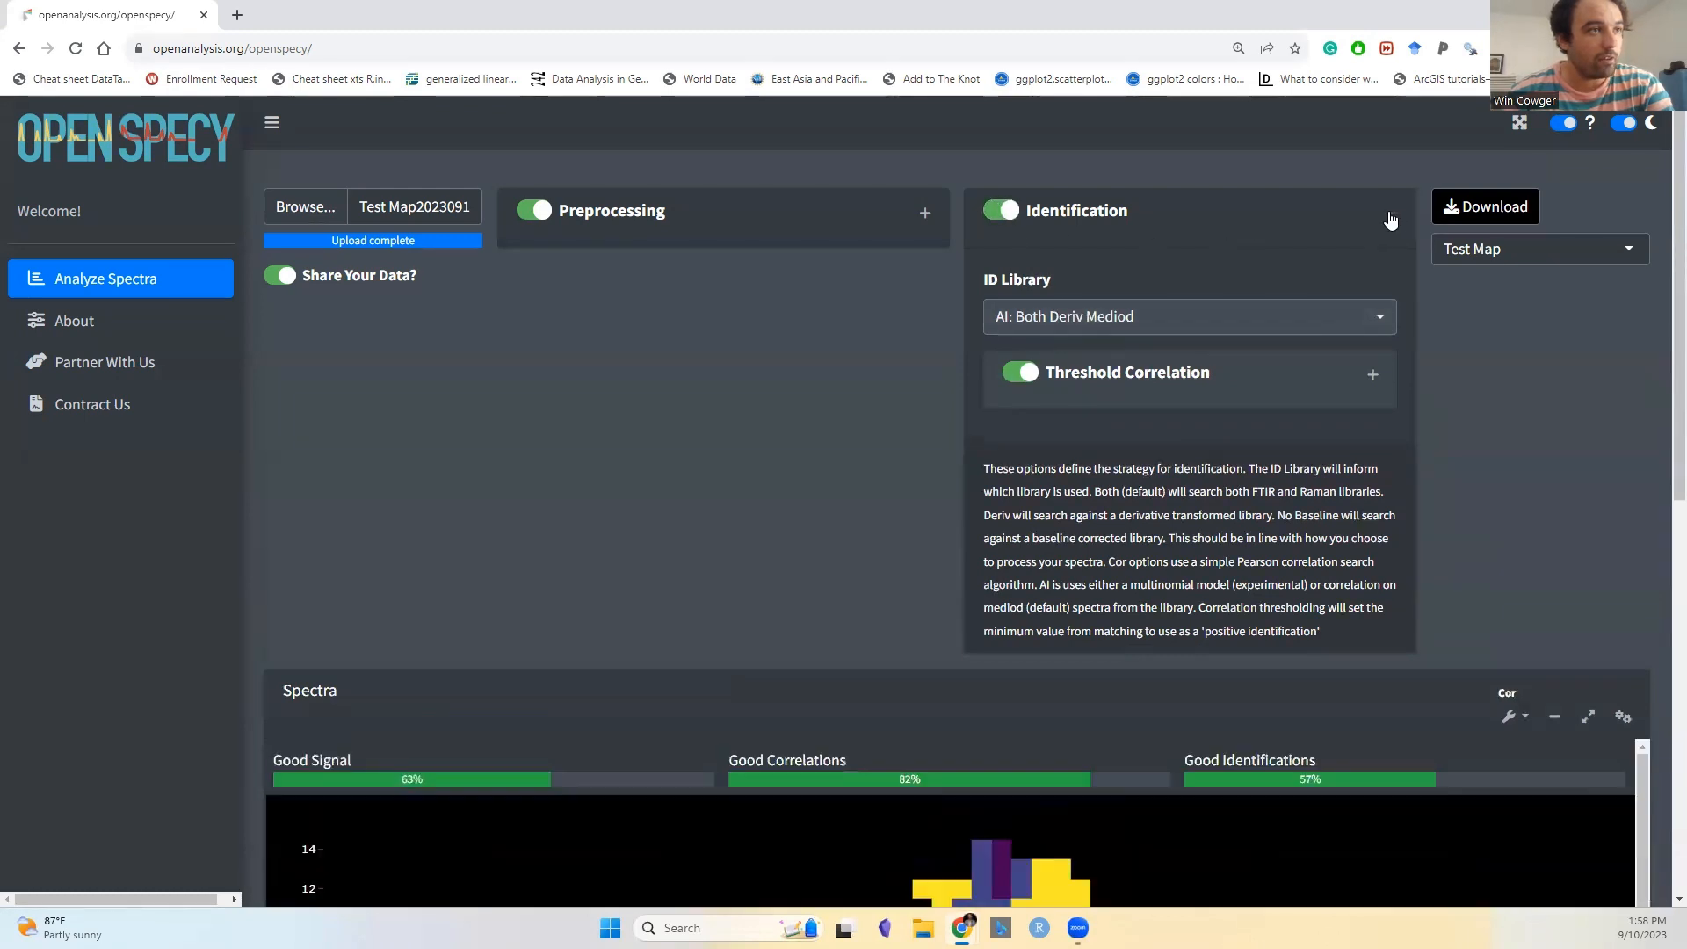
left_click(1392, 214)
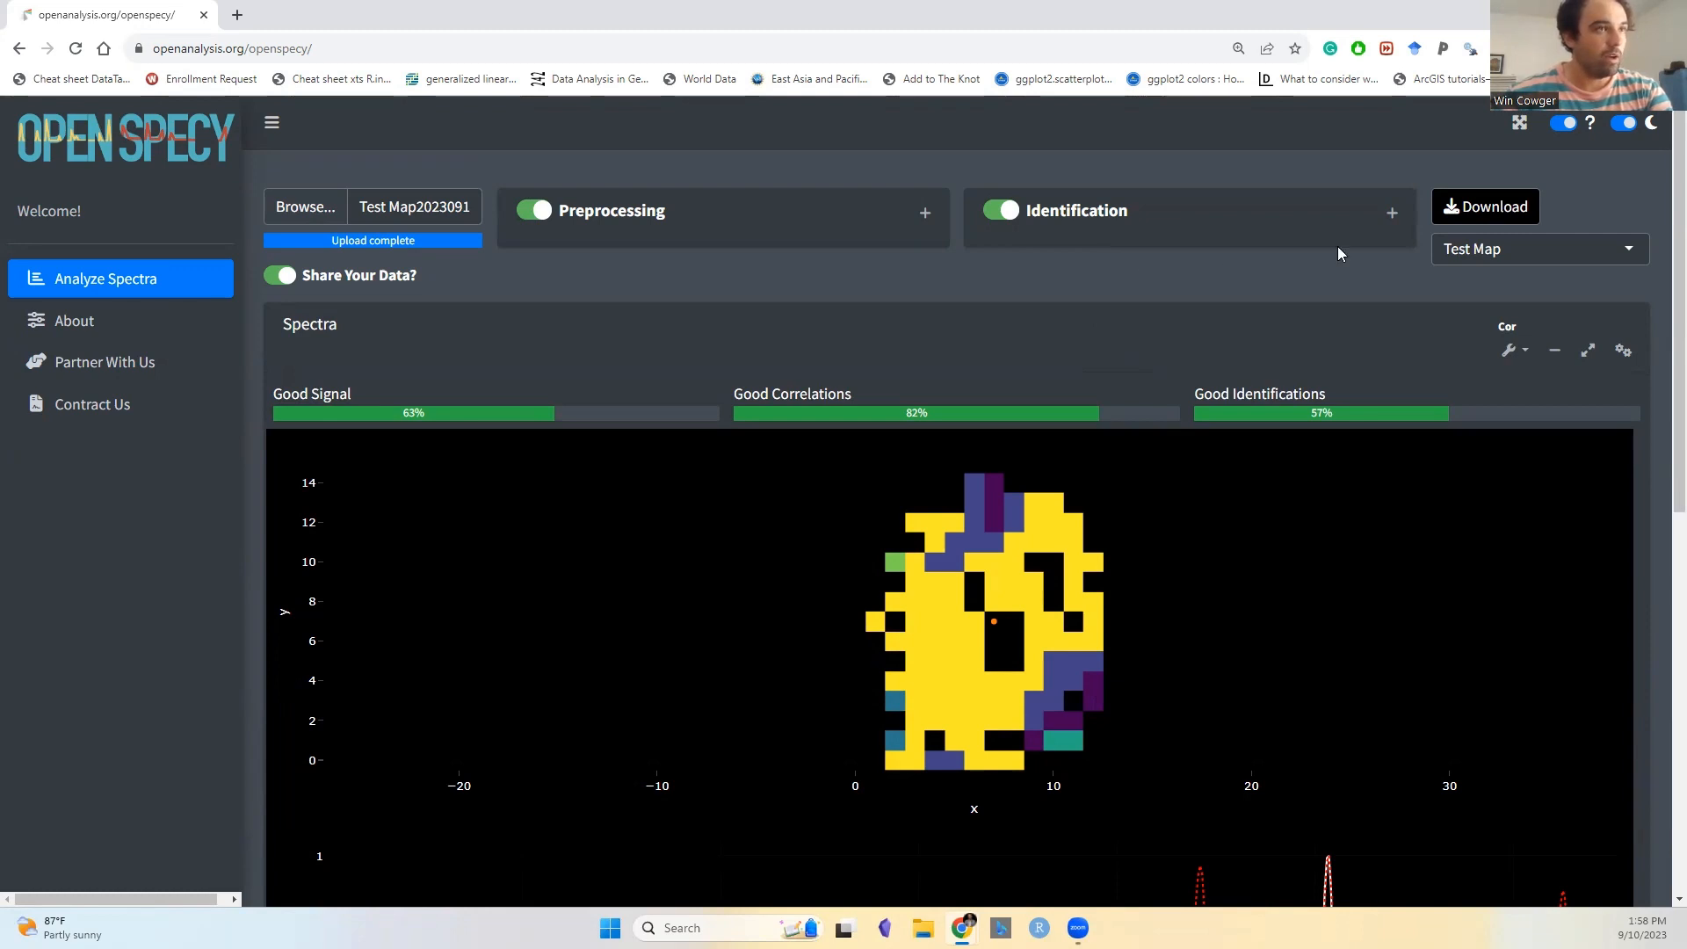
- Review the Identification options and the Preprocessing options once more, collapsing both
left_click(1394, 214)
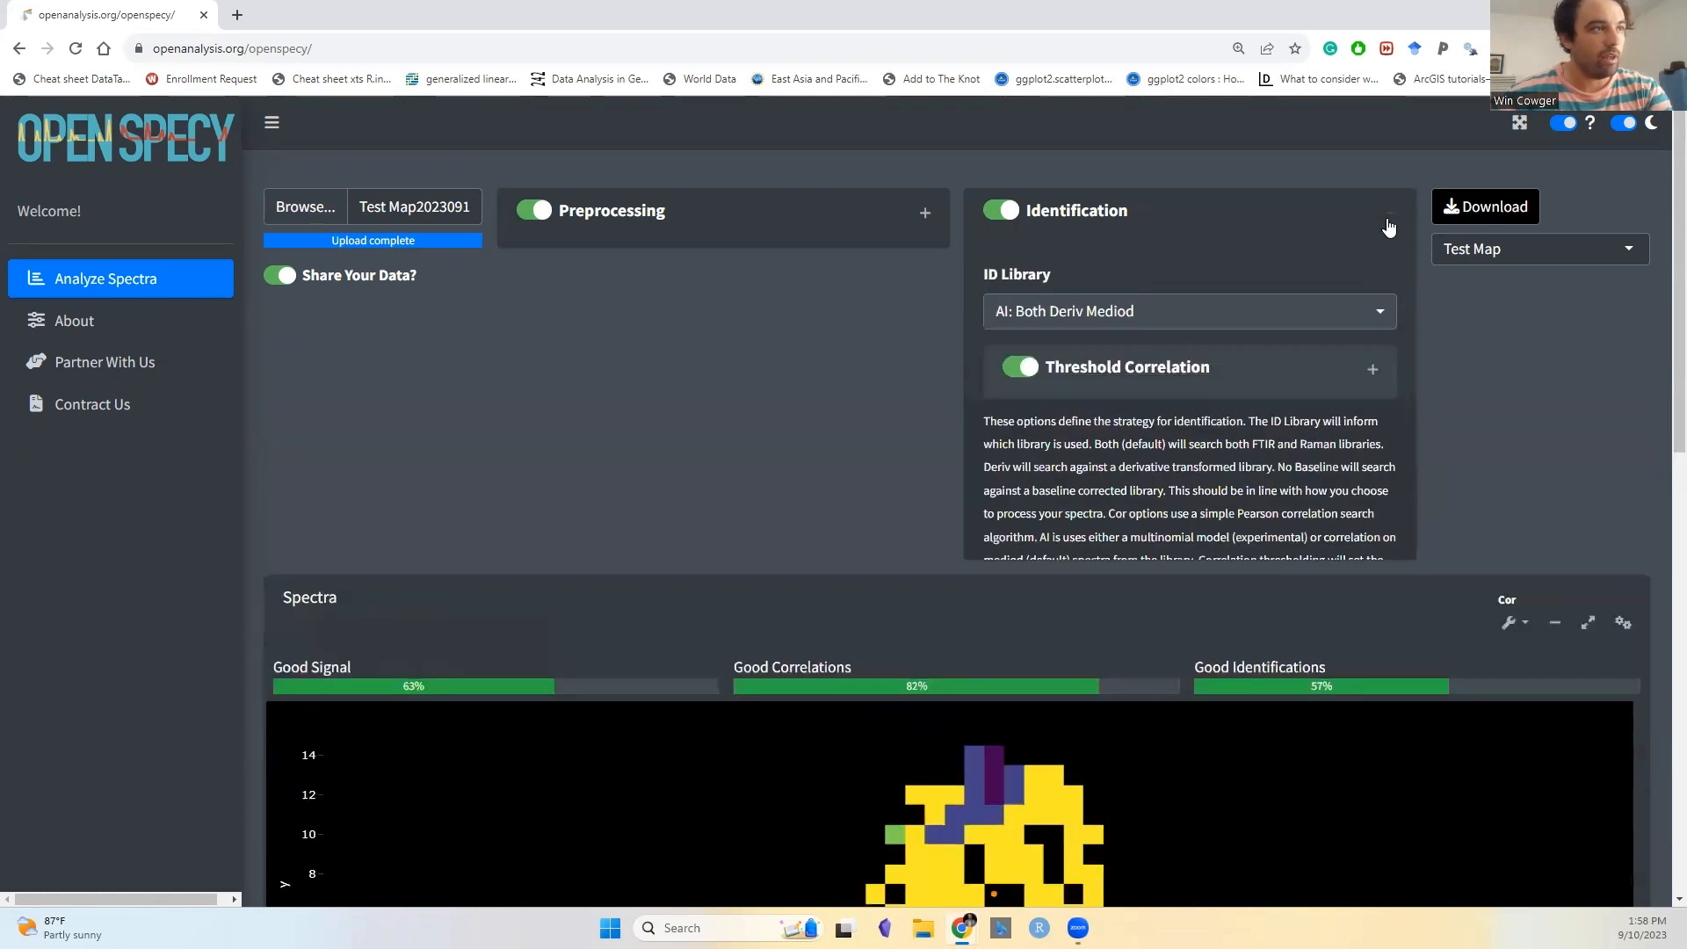
left_click(1392, 214)
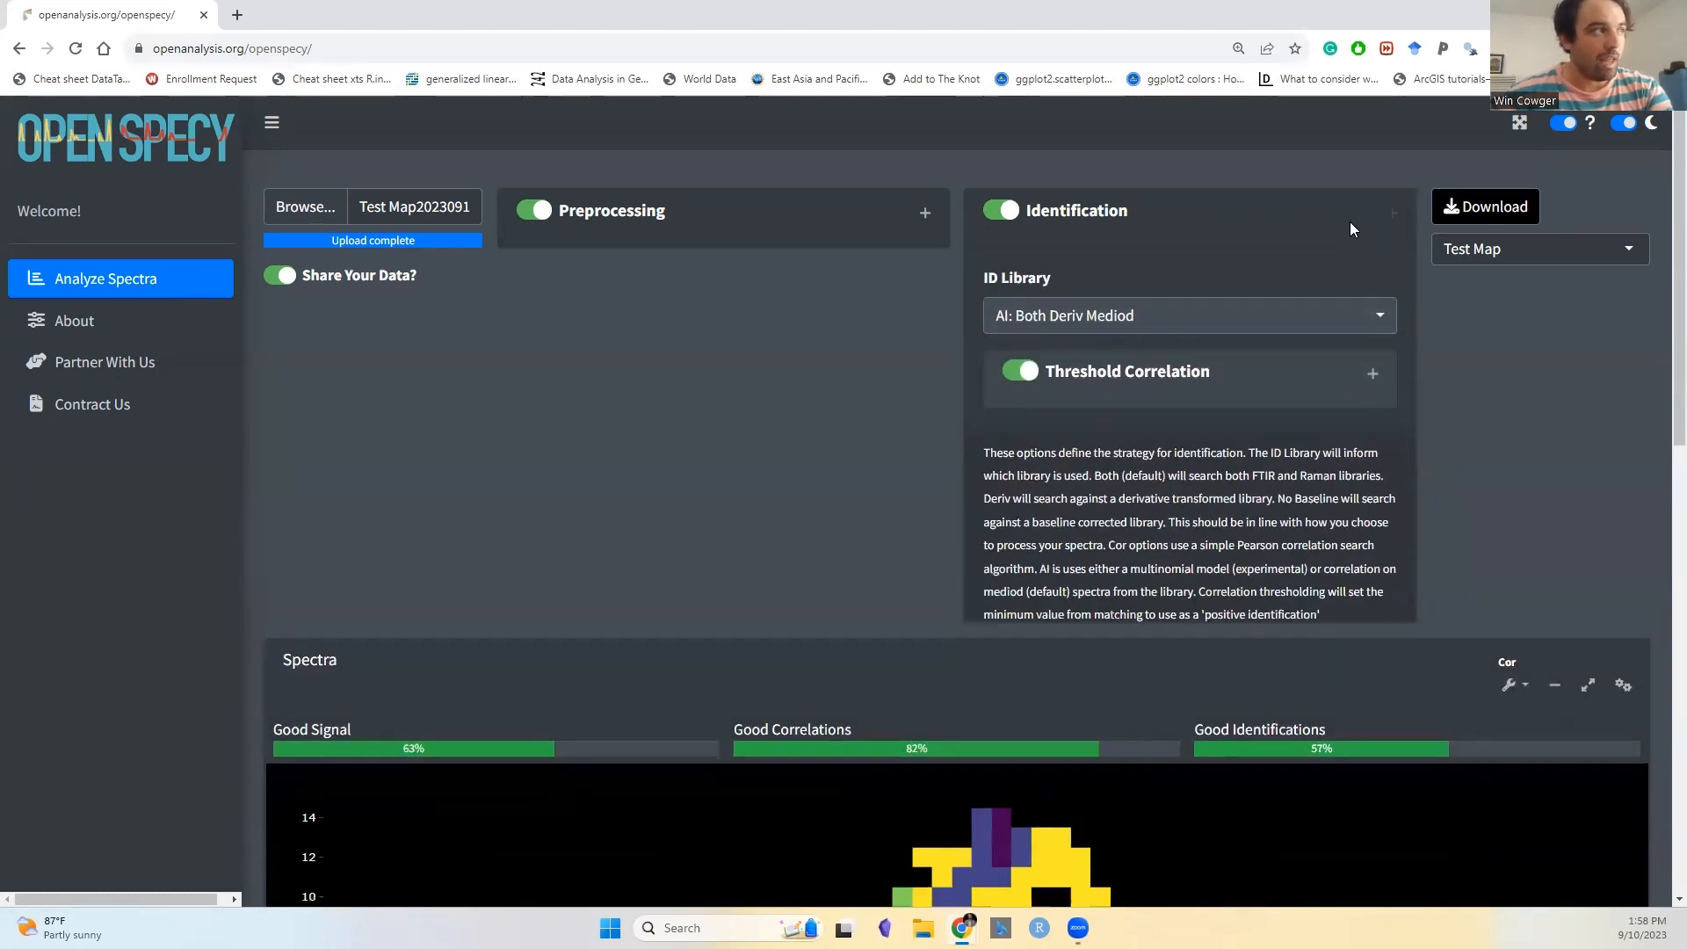
left_click(924, 213)
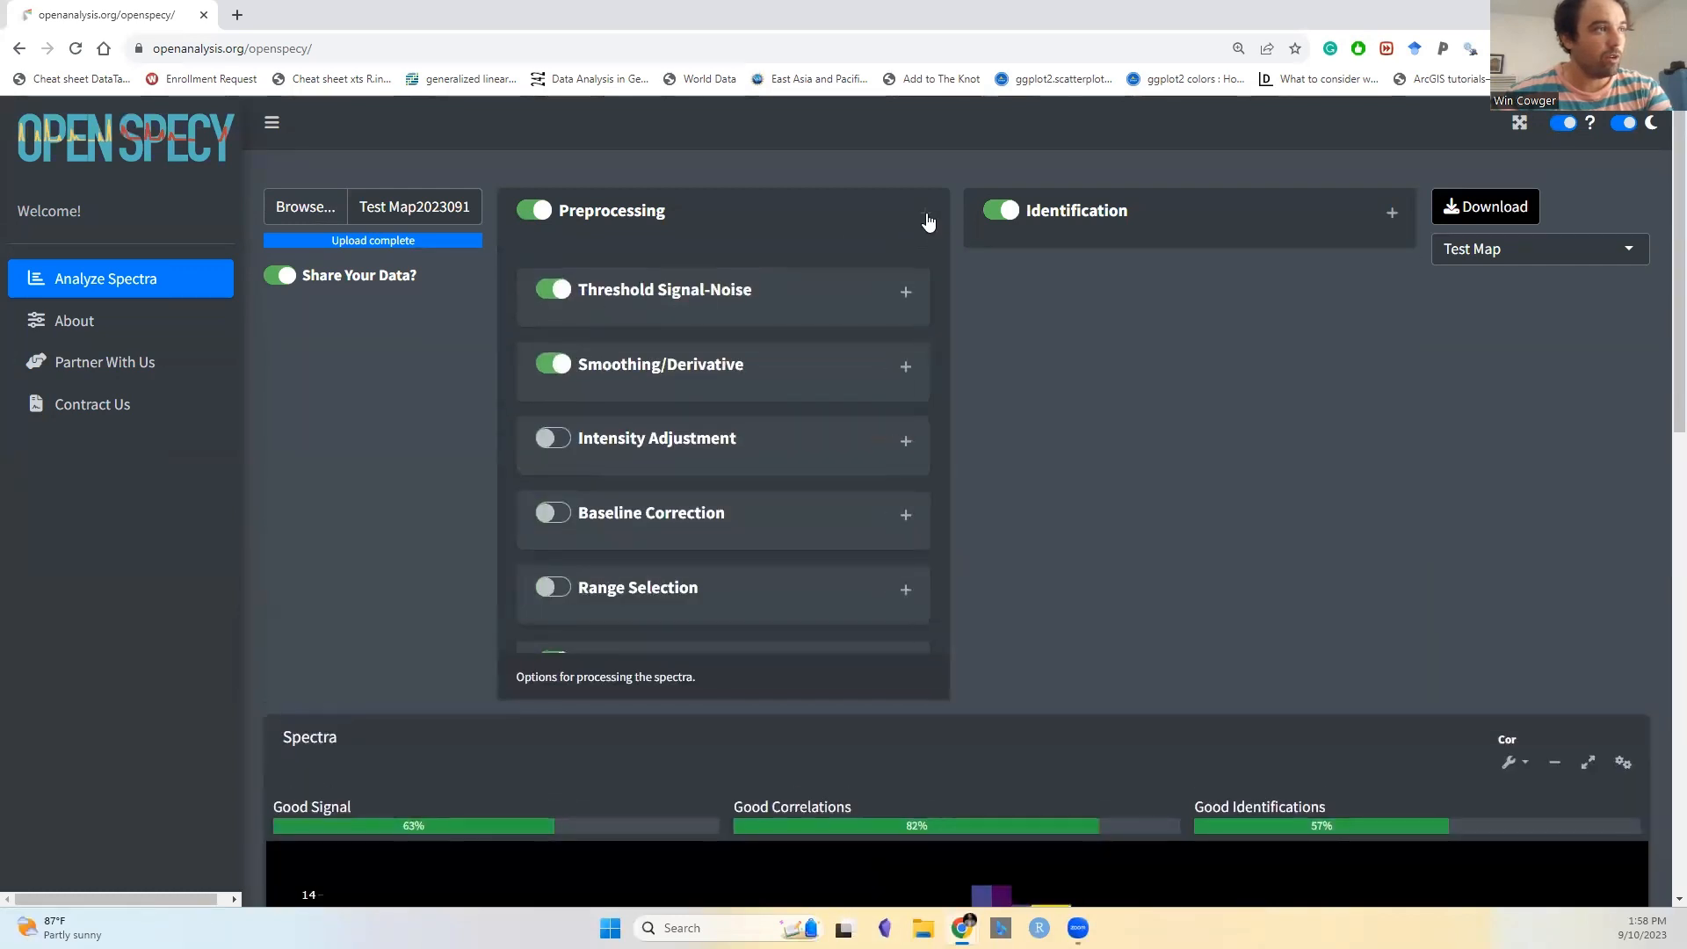
left_click(925, 212)
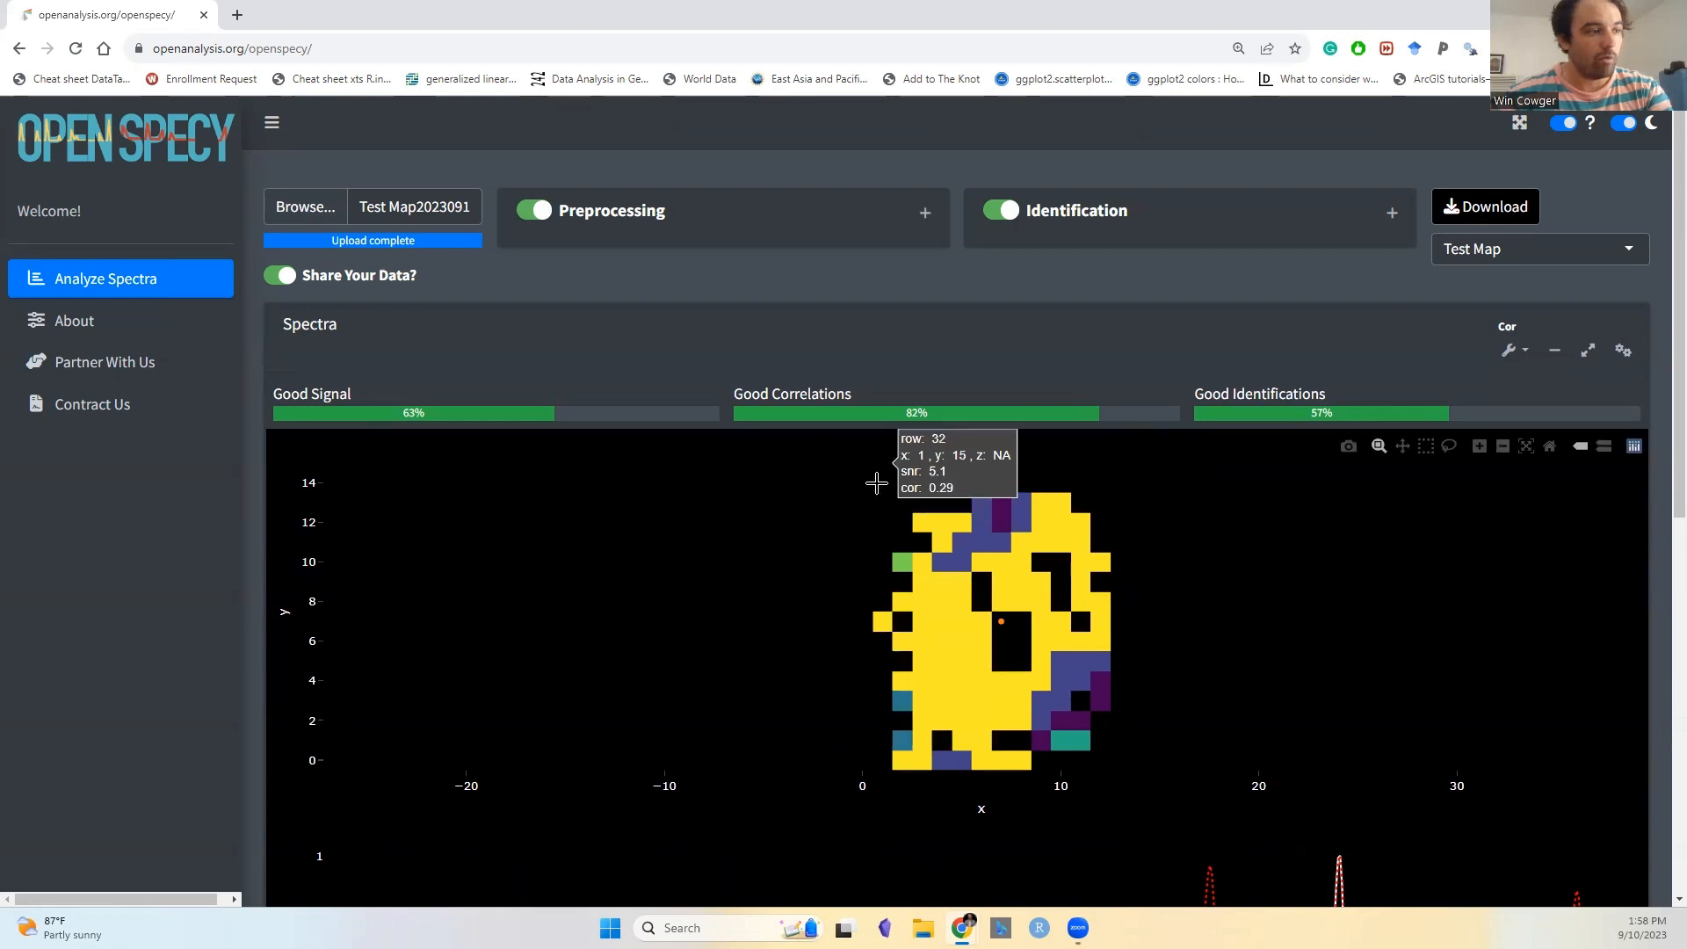
- Display the spectrum of the pixel at x 5, y 2 with its library match, and check the match table below
scroll(858, 601, "down", 6)
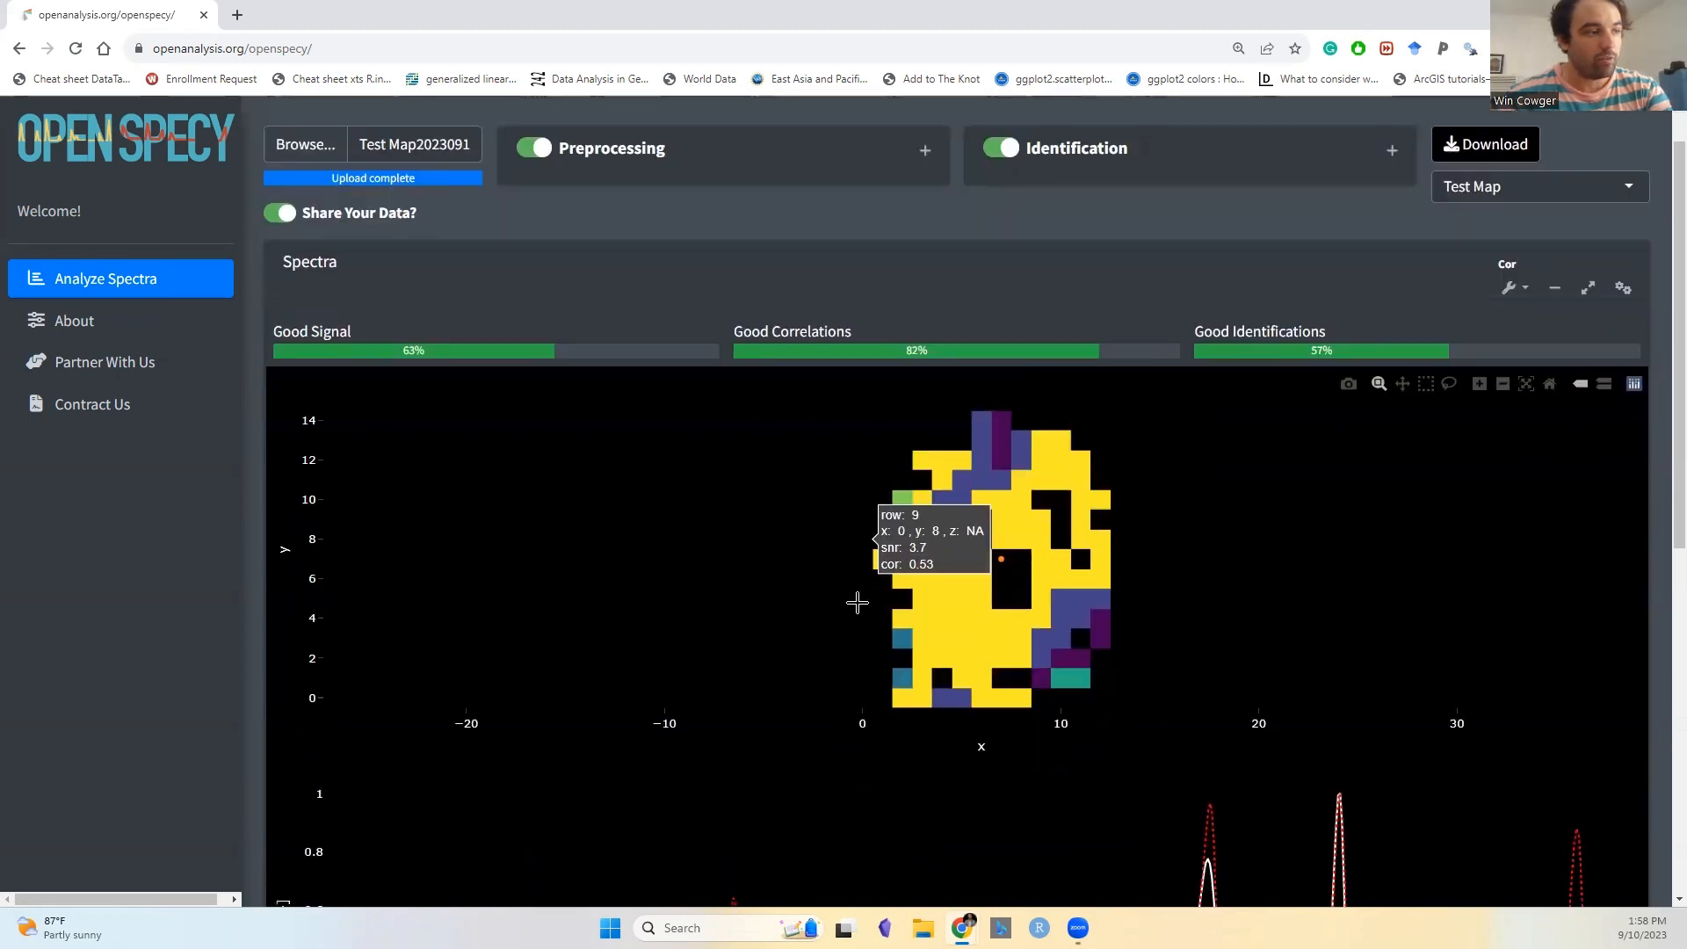
scroll(896, 437, "up", 2)
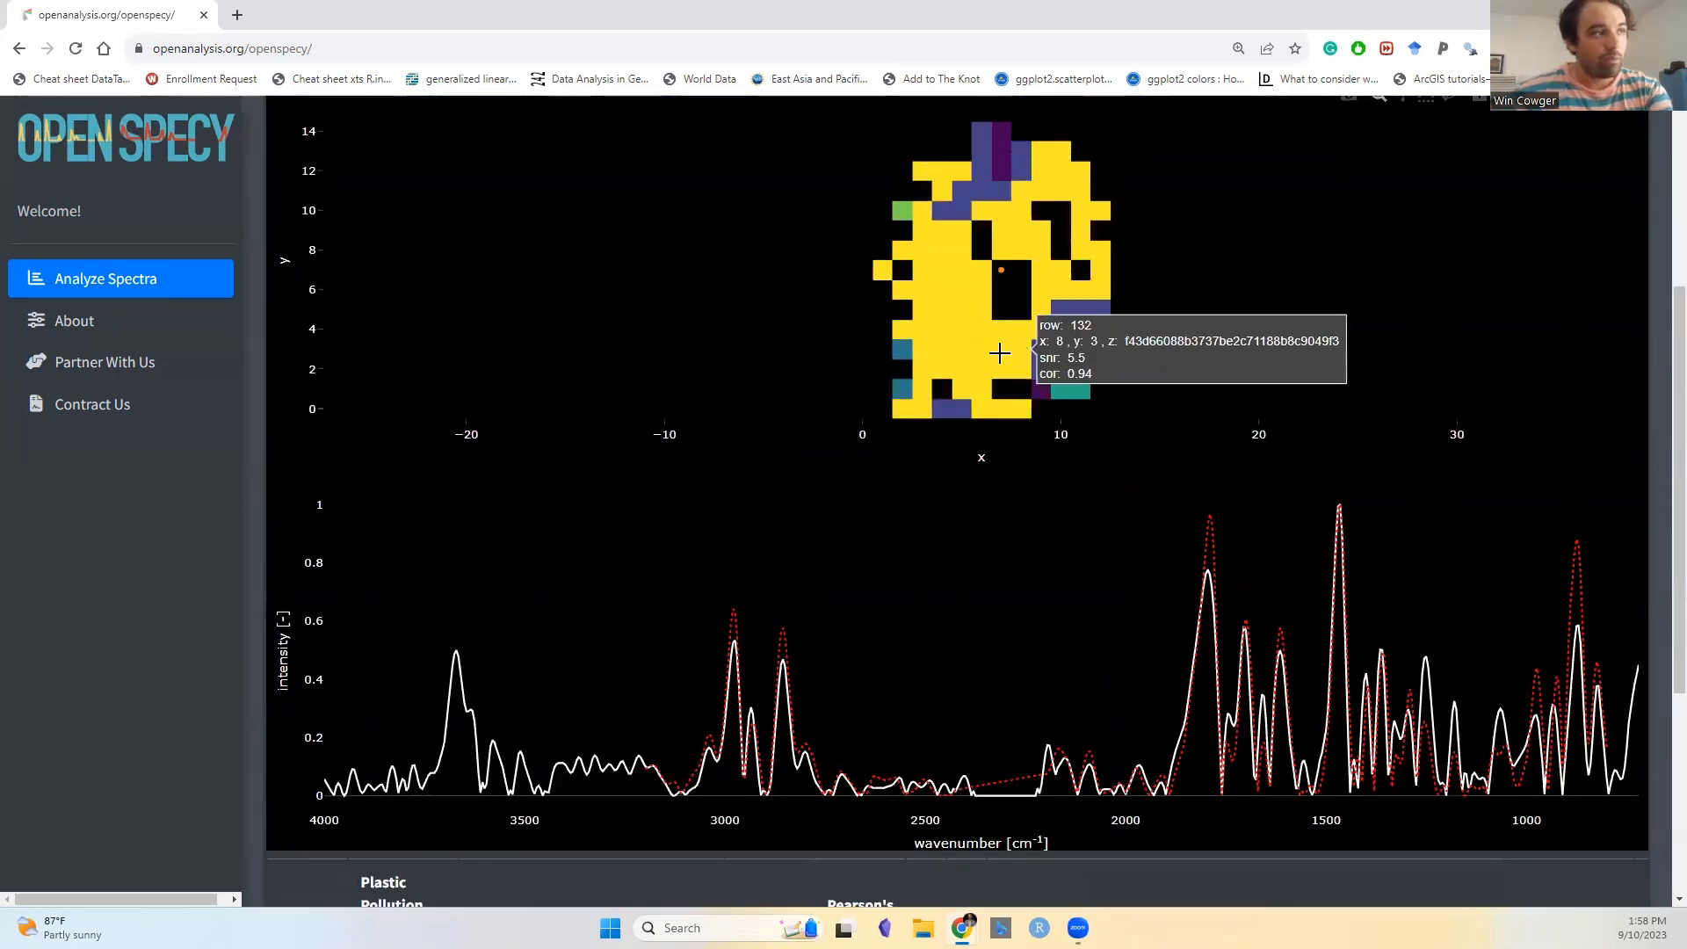
left_click(967, 376)
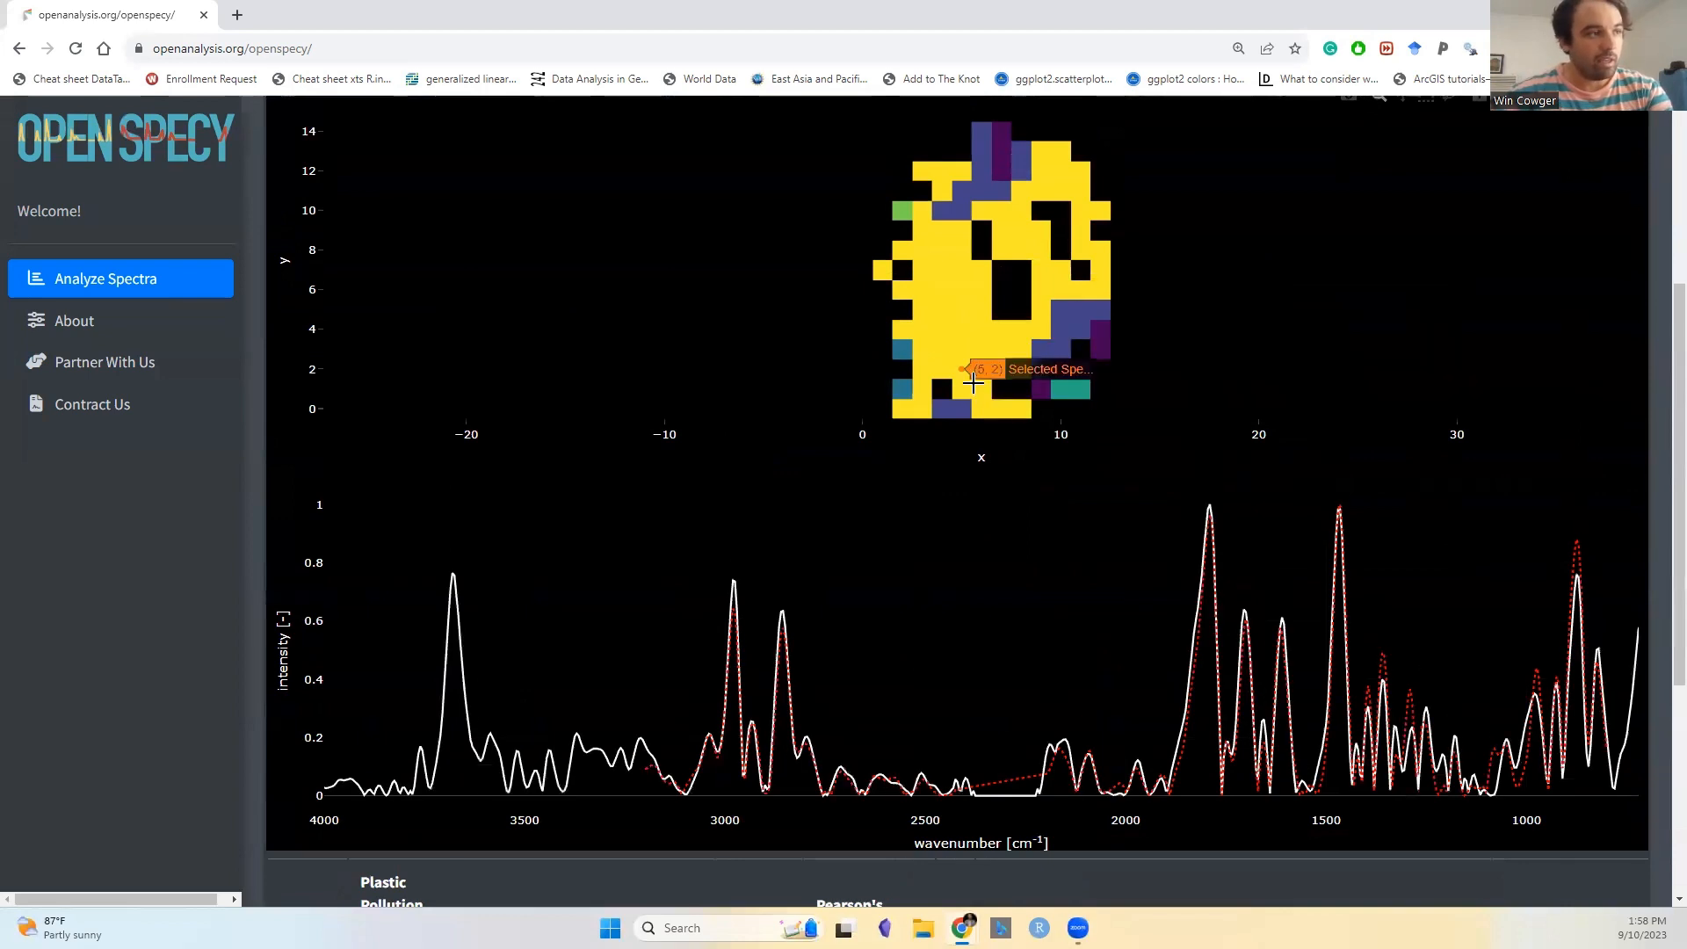
scroll(984, 545, "down", 1)
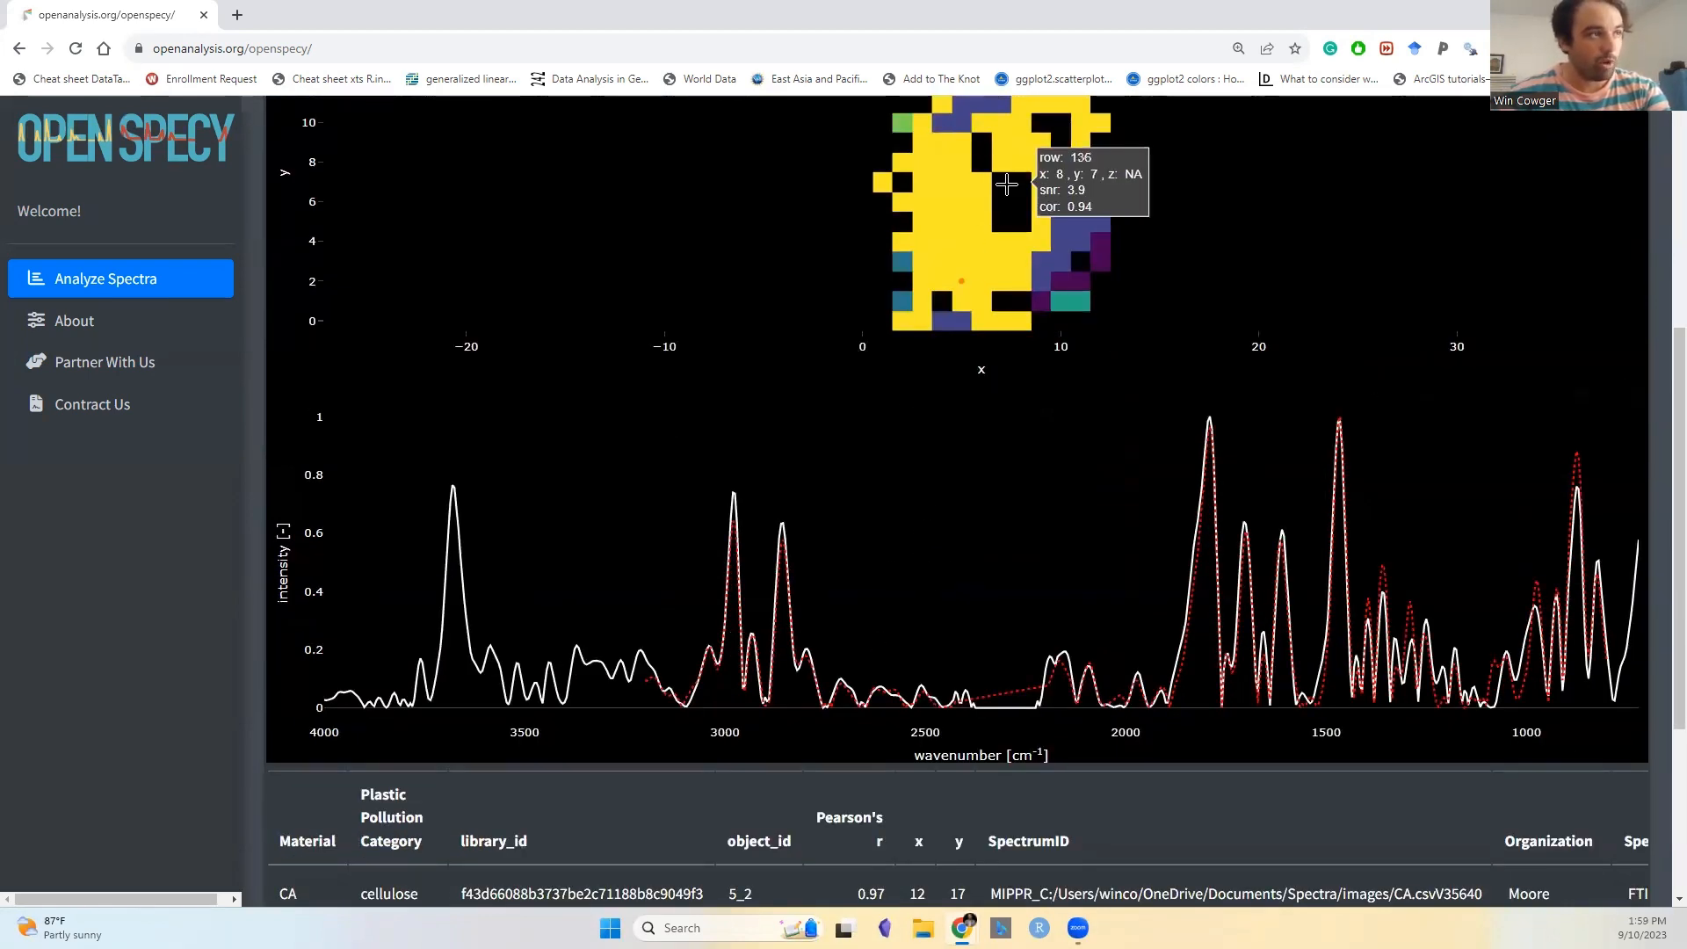
- Compare the library matches of the pixels at x 1, y 12 and x 7, y 5 by displaying their spectra
scroll(1011, 219, "up", 1)
left_click(870, 178)
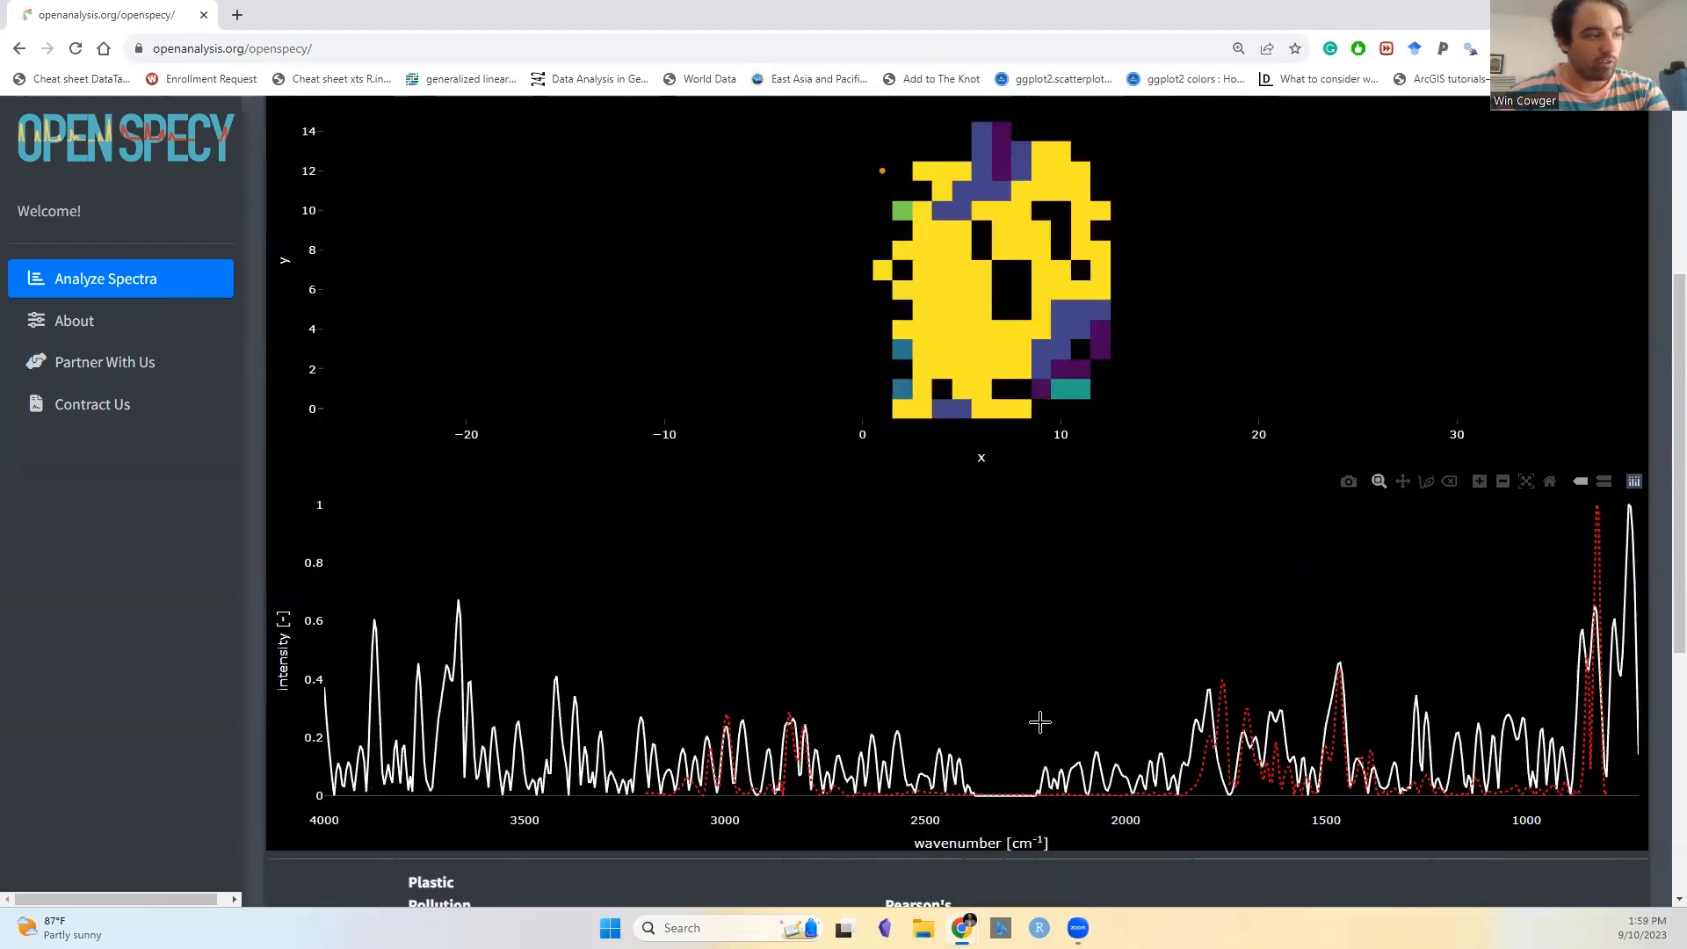
left_click(1001, 309)
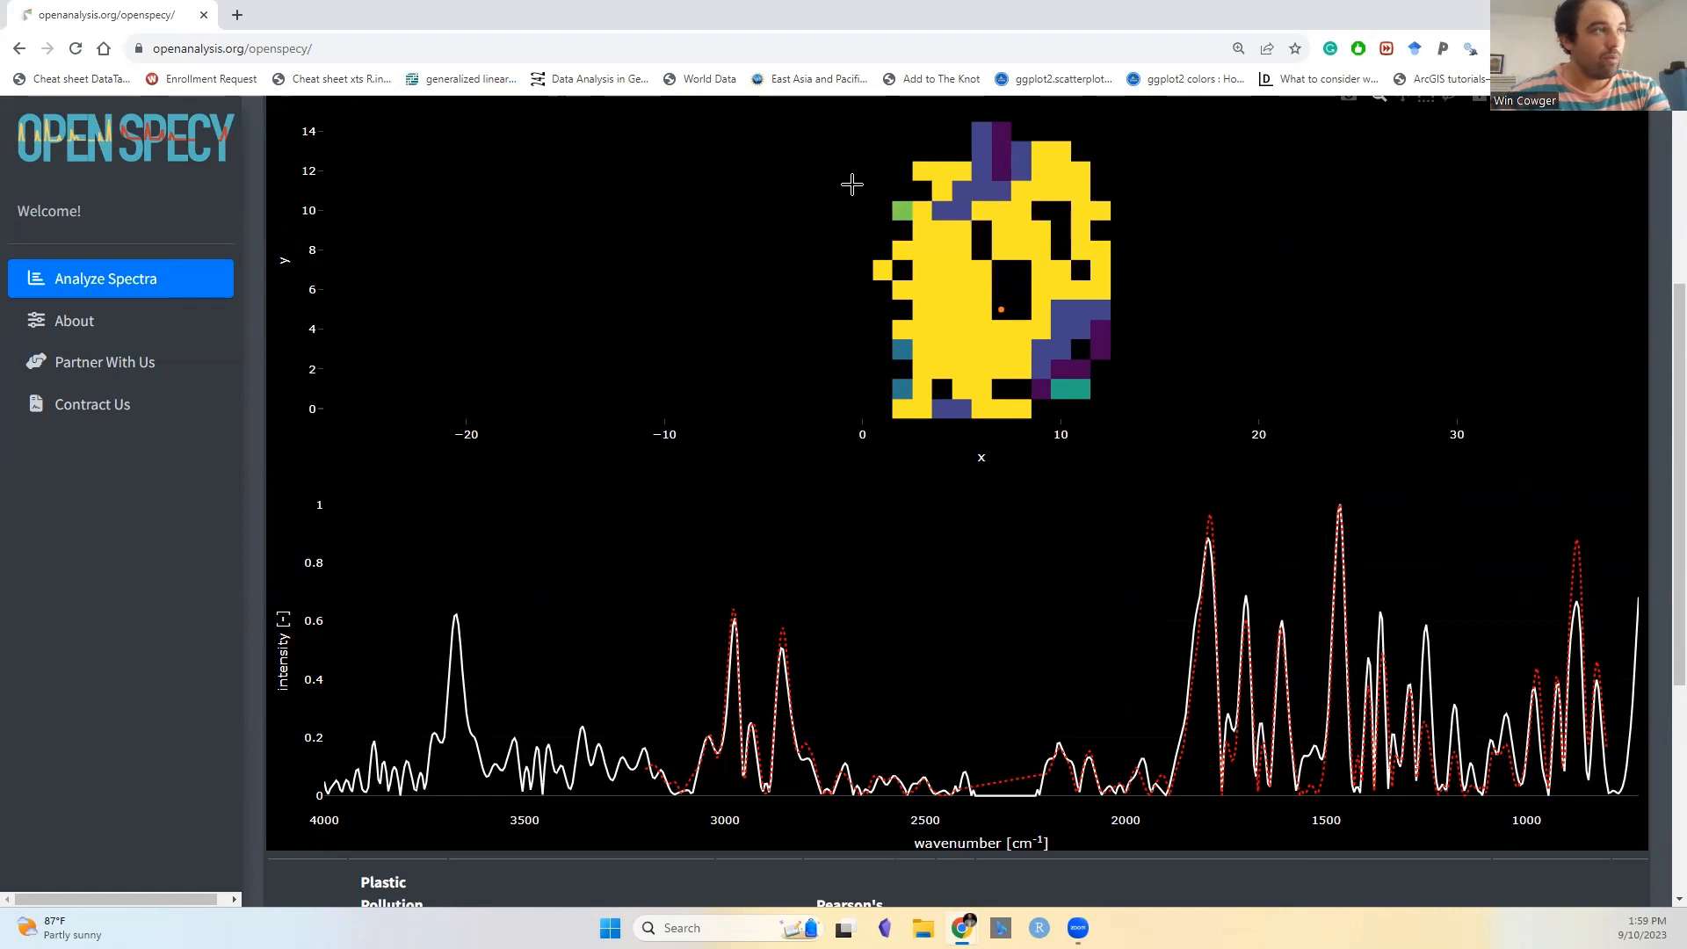
- Turn off Threshold Signal-Noise in the preprocessing options and collapse those options to view the identified map
scroll(851, 176, "up", 1)
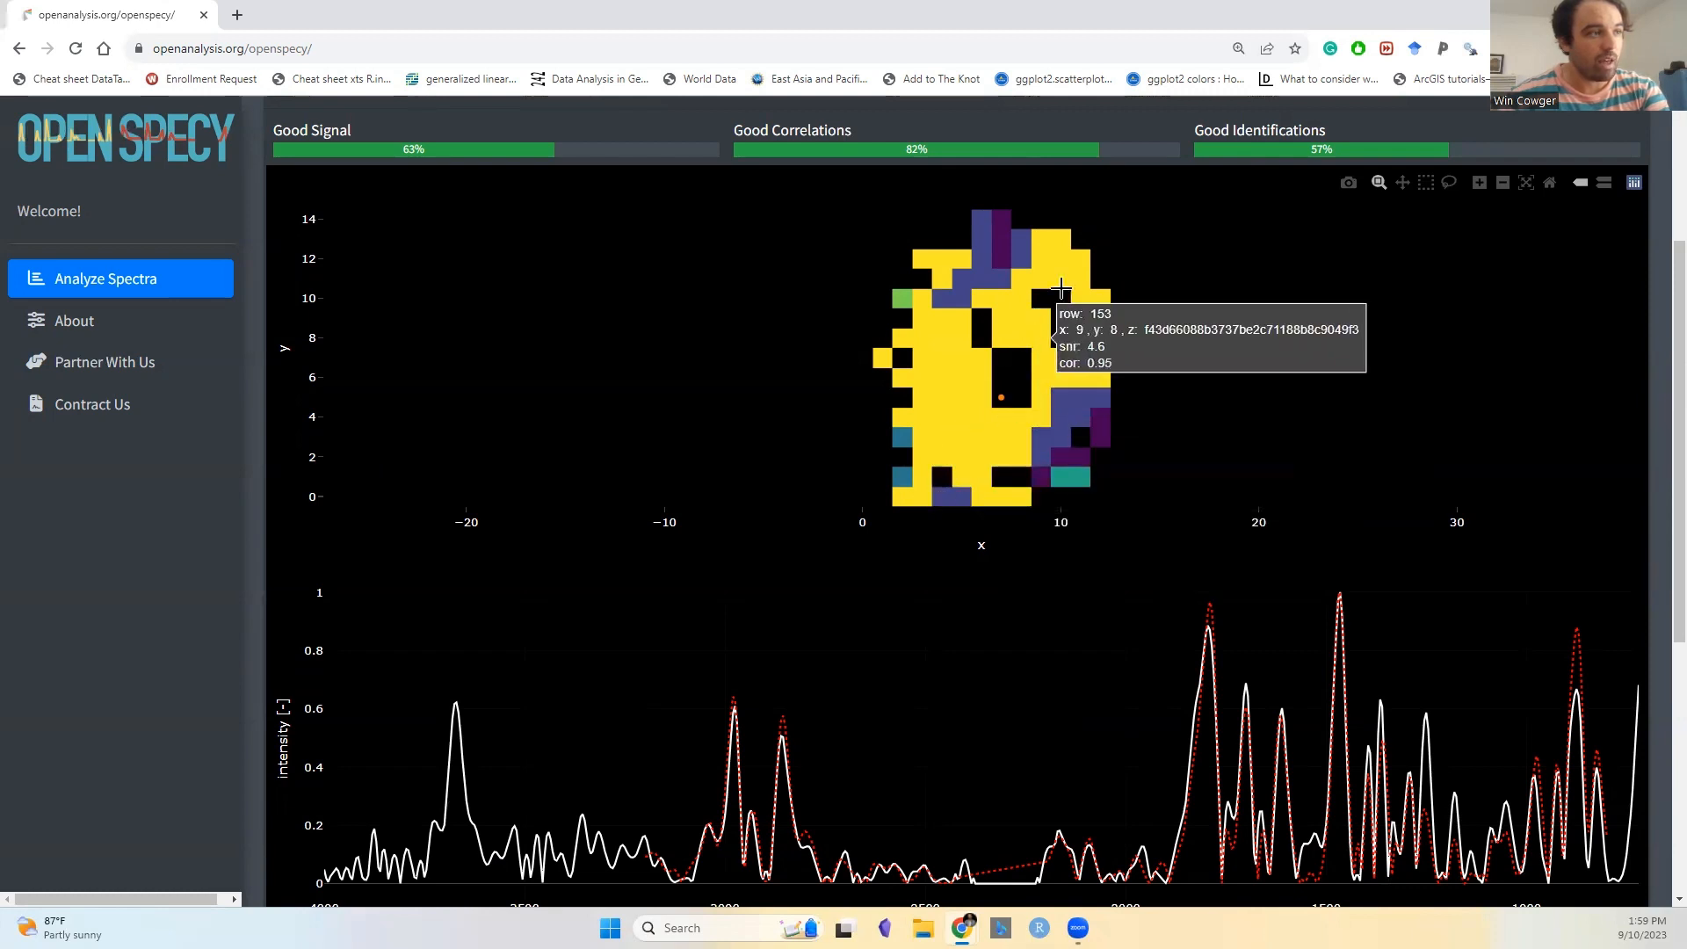
scroll(701, 260, "up", 3)
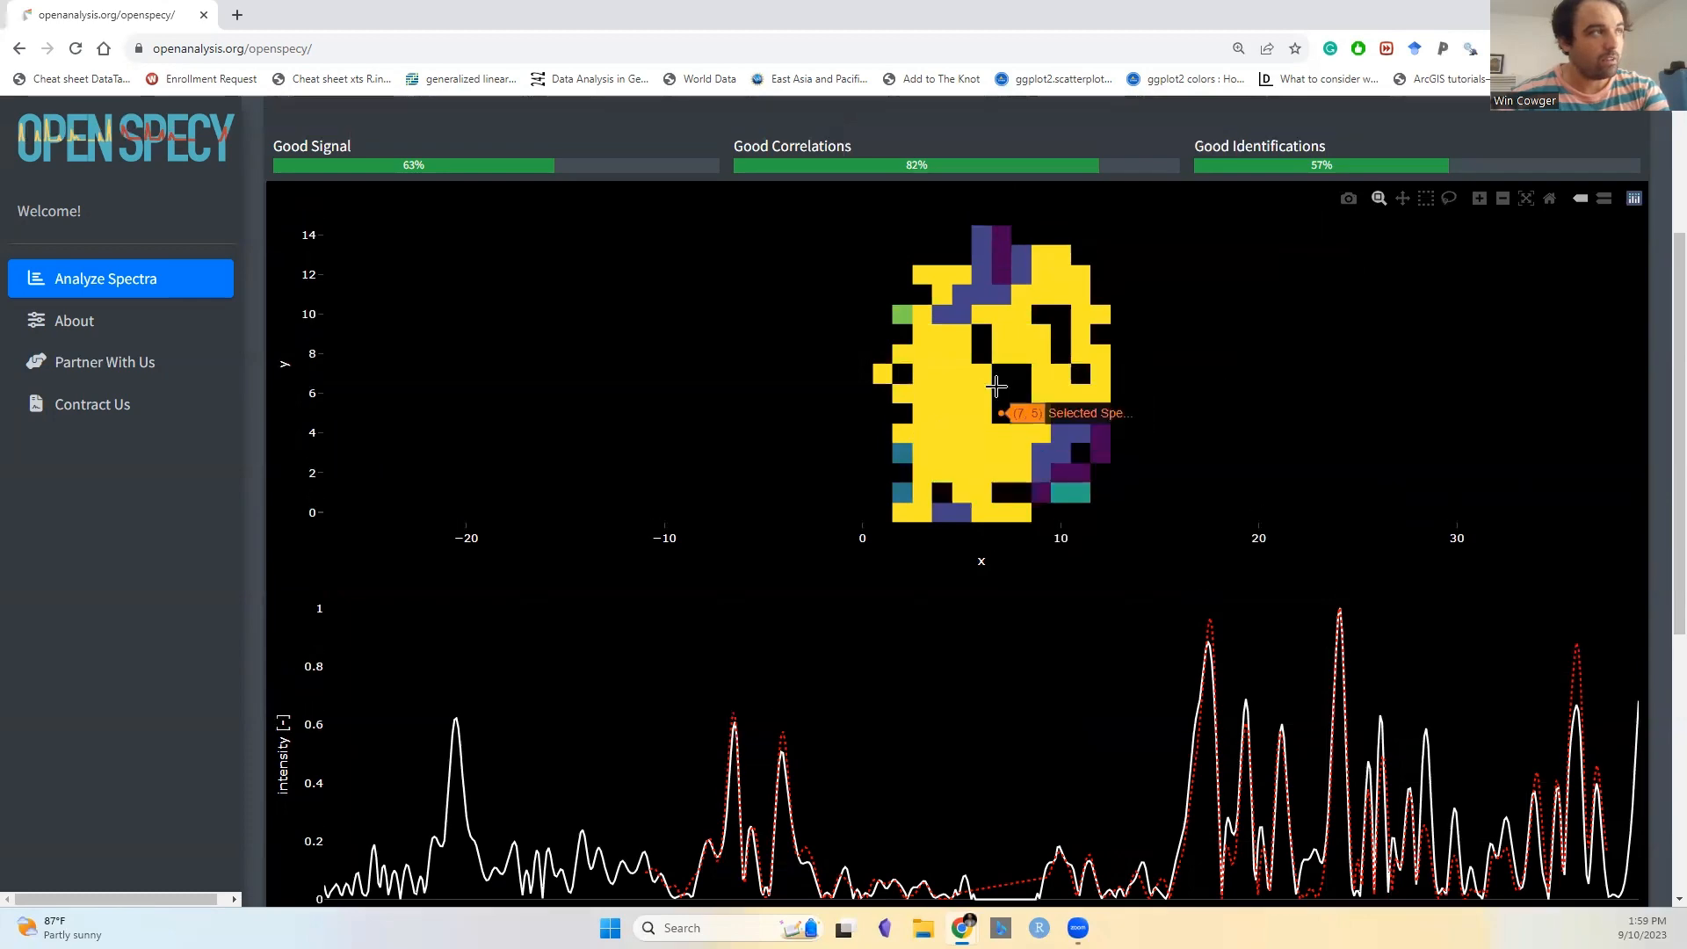
left_click(920, 213)
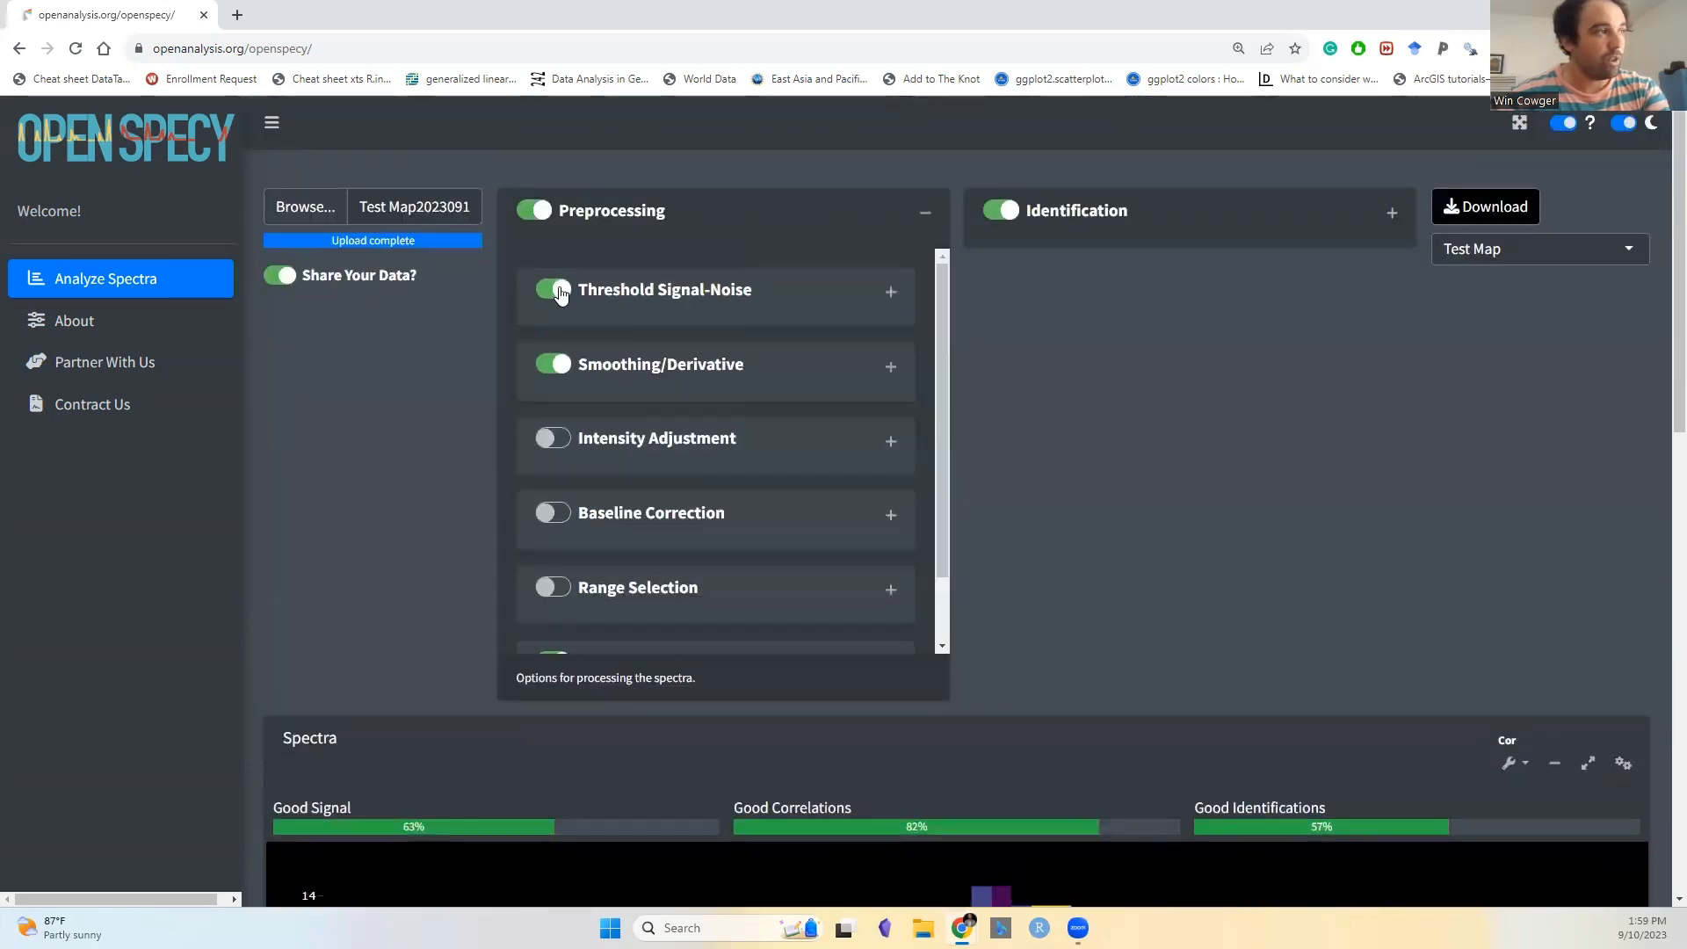
left_click(553, 284)
left_click(930, 217)
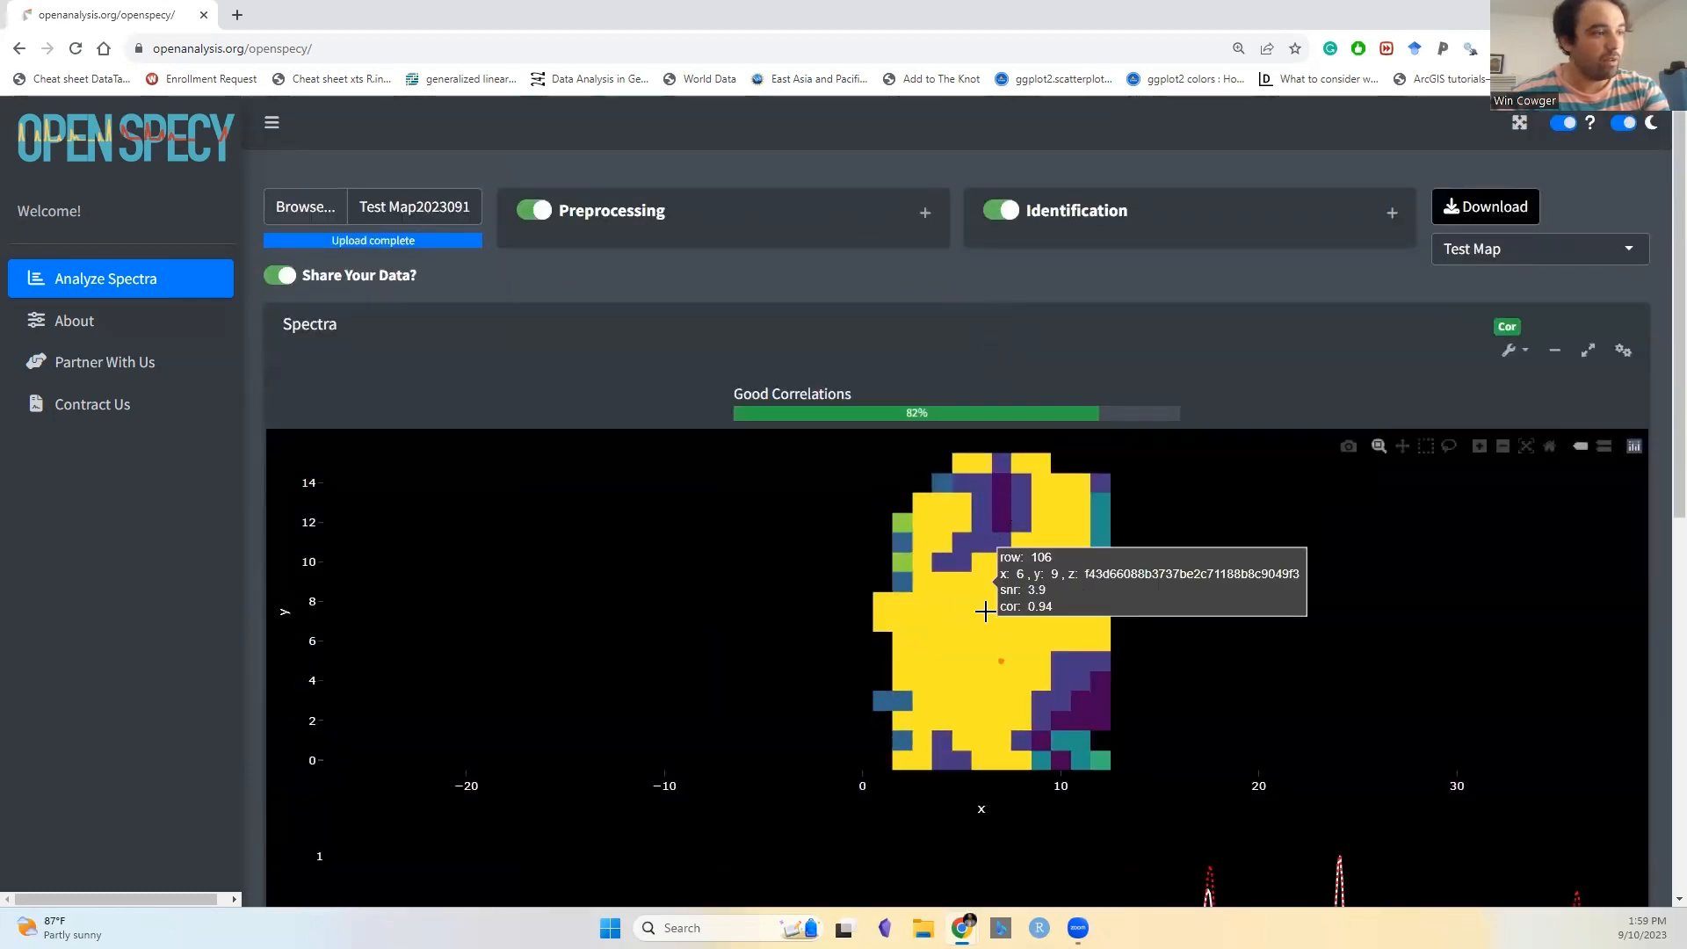
- Compare the library matches of the pixels at x 11, y 1 and x 10, y 4 by displaying their spectra
scroll(1025, 698, "down", 1)
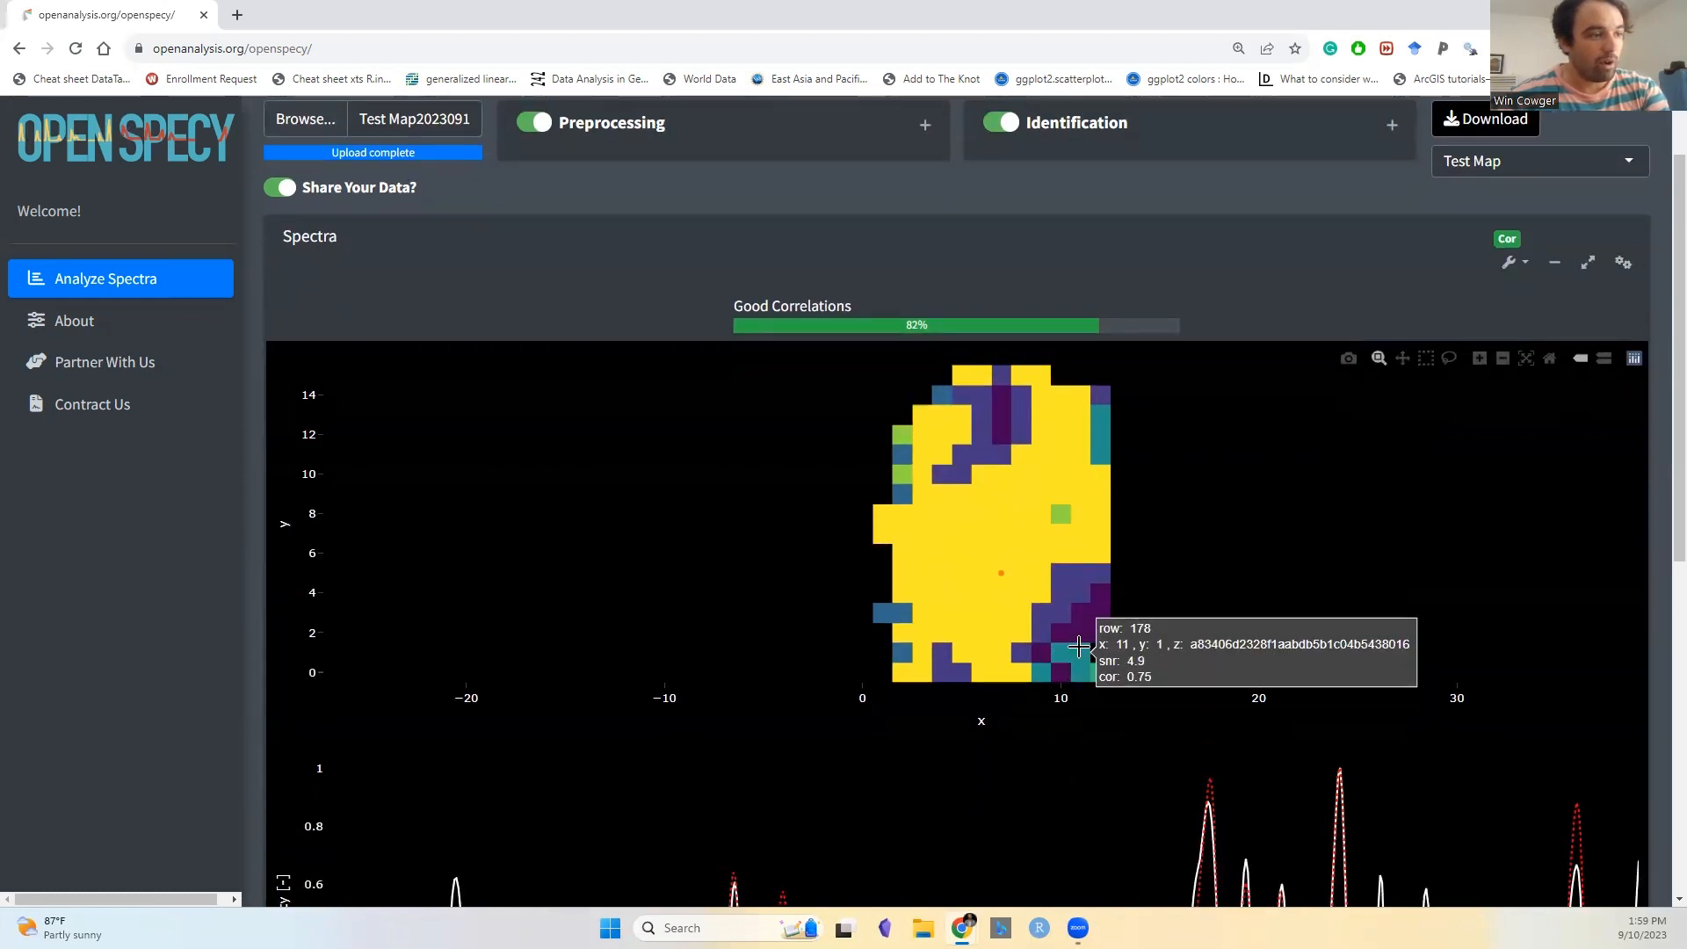
left_click(1081, 648)
scroll(998, 645, "down", 1)
scroll(998, 645, "down", 2)
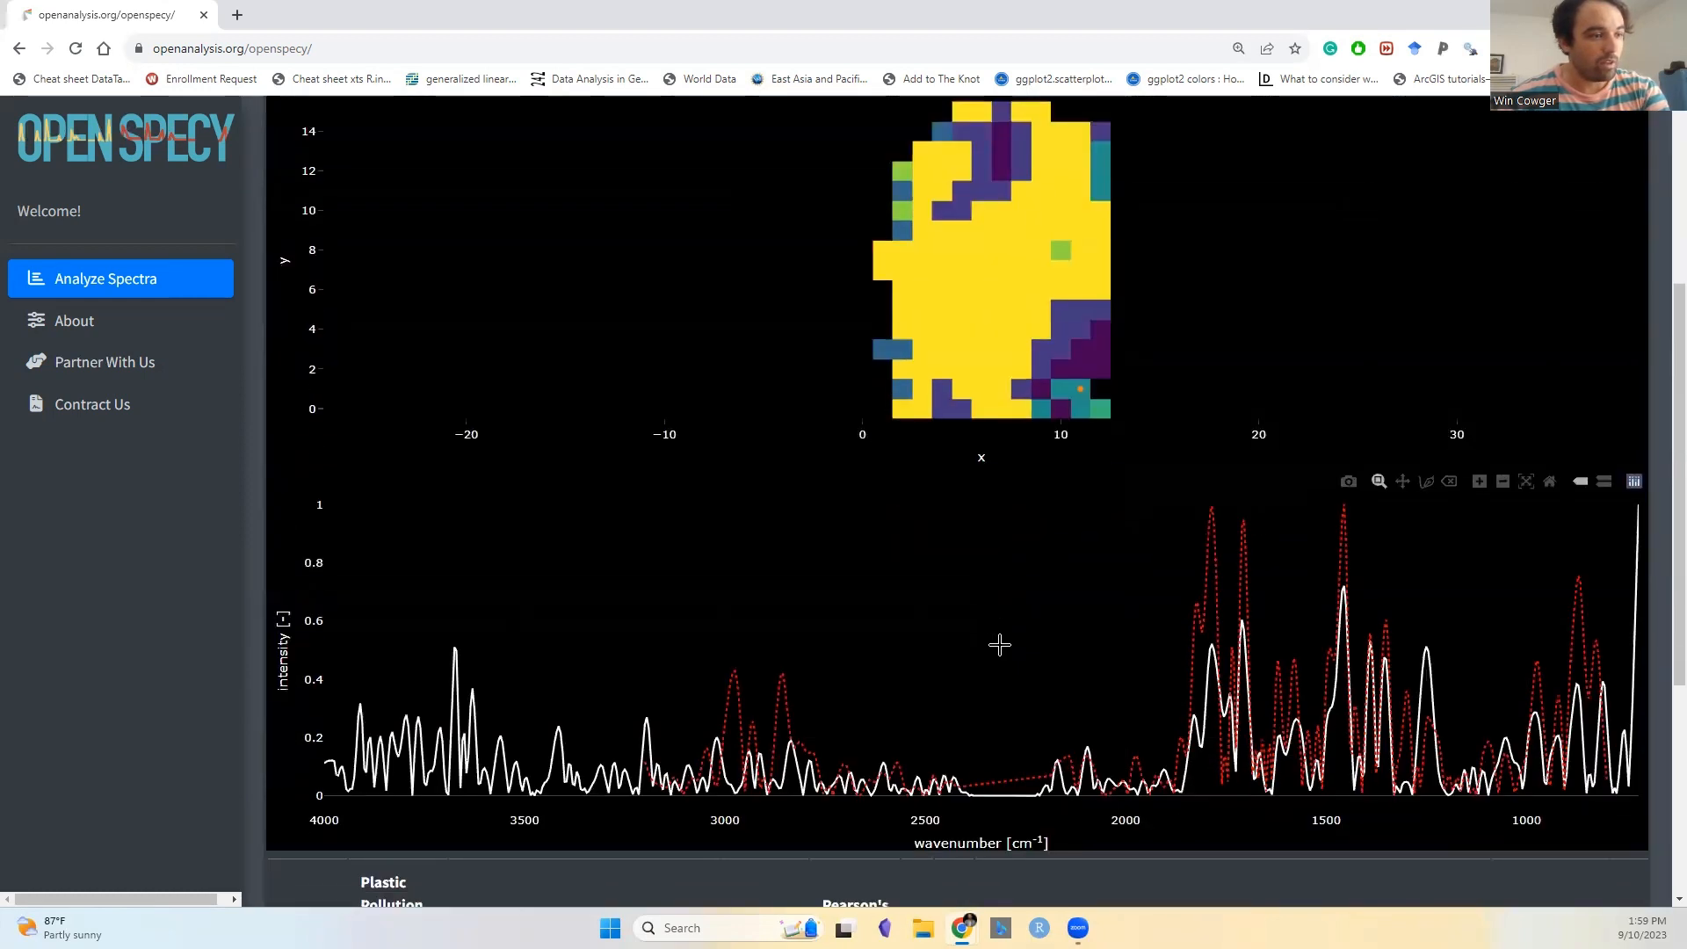
scroll(1012, 419, "up", 1)
left_click(1061, 417)
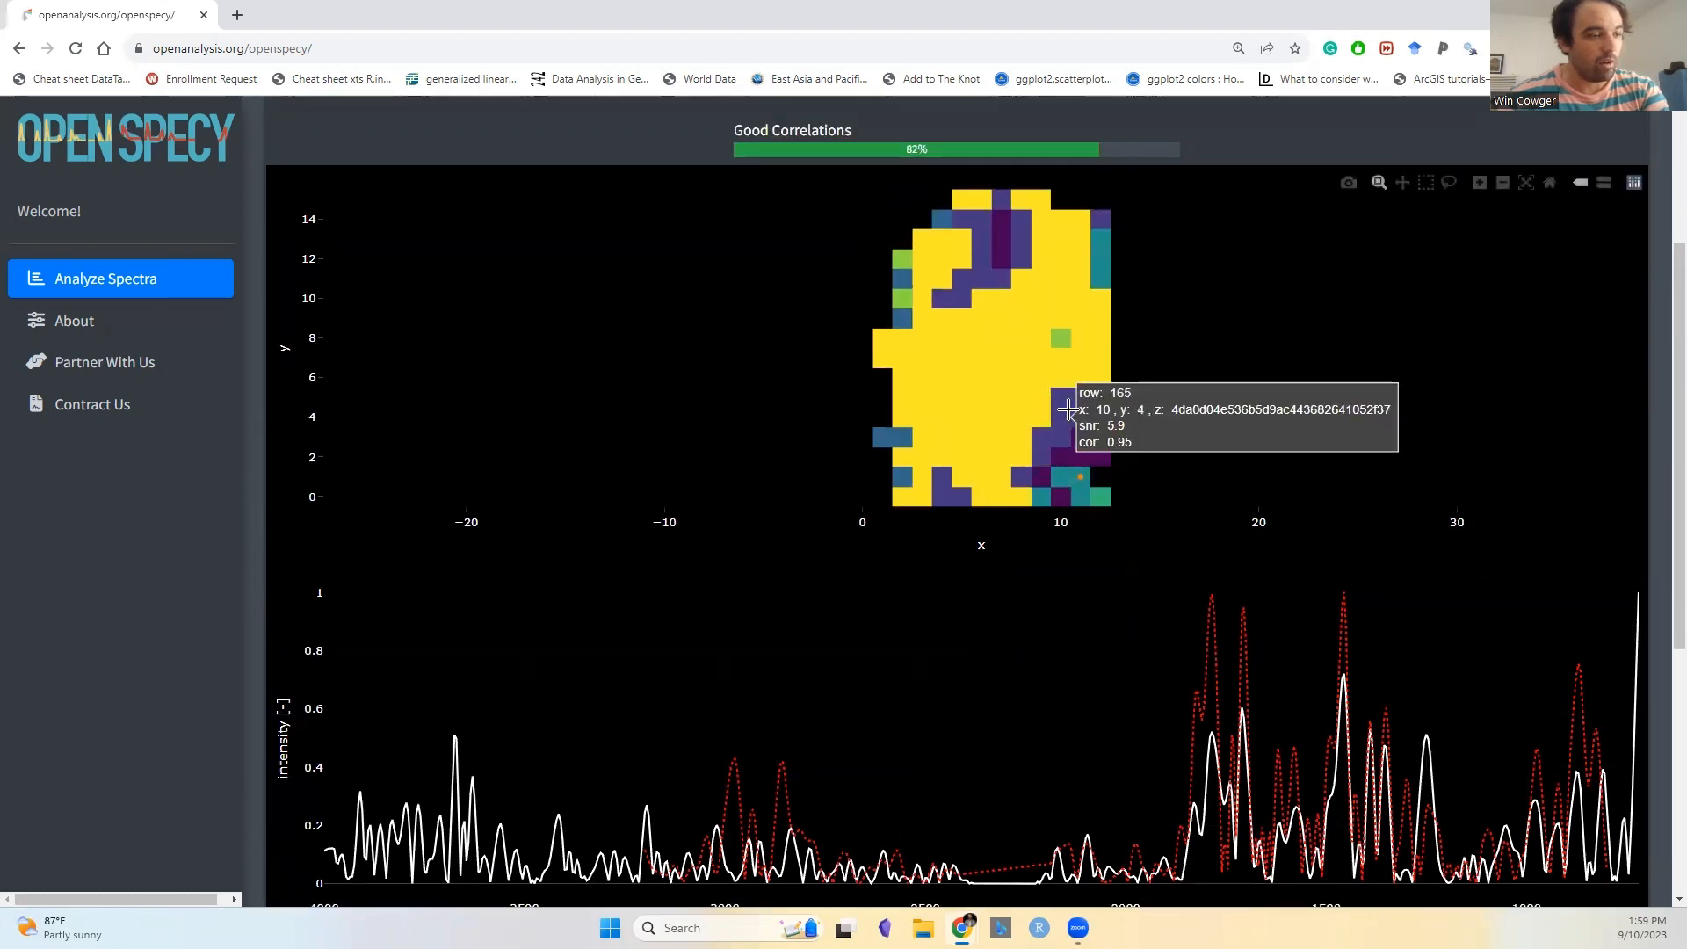
scroll(1002, 405, "up", 2)
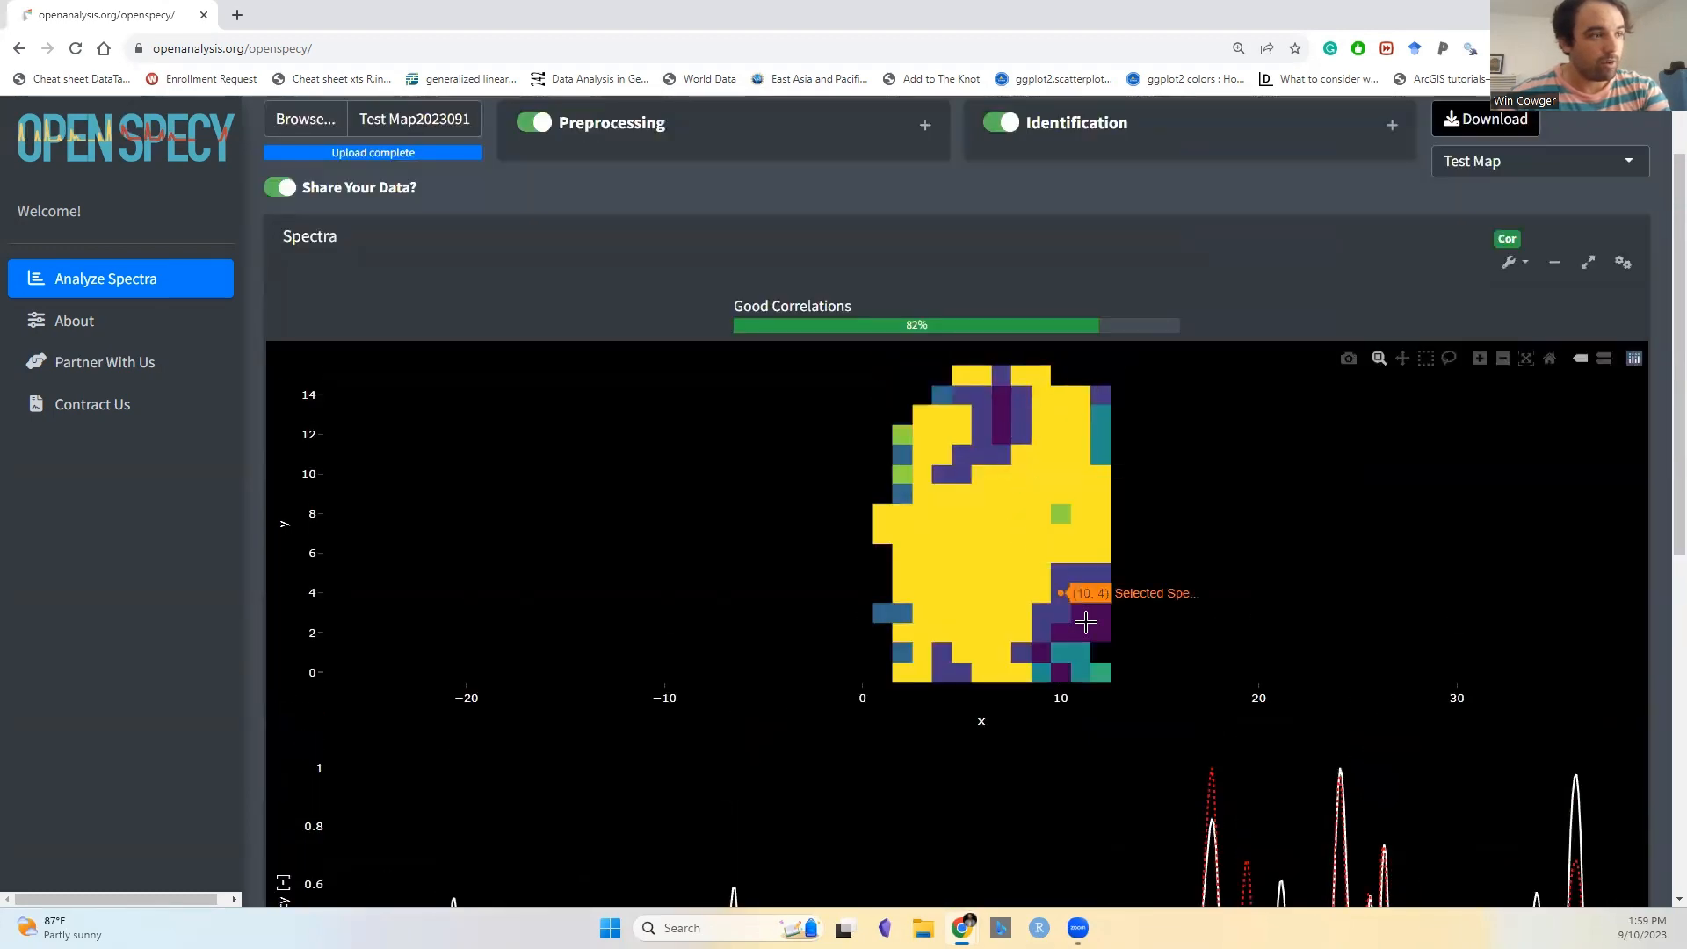
- Inspect the spectrum of the pixel at x 12, y 1, and display the one at x 9, y 1 with its library match
scroll(1012, 610, "down", 4)
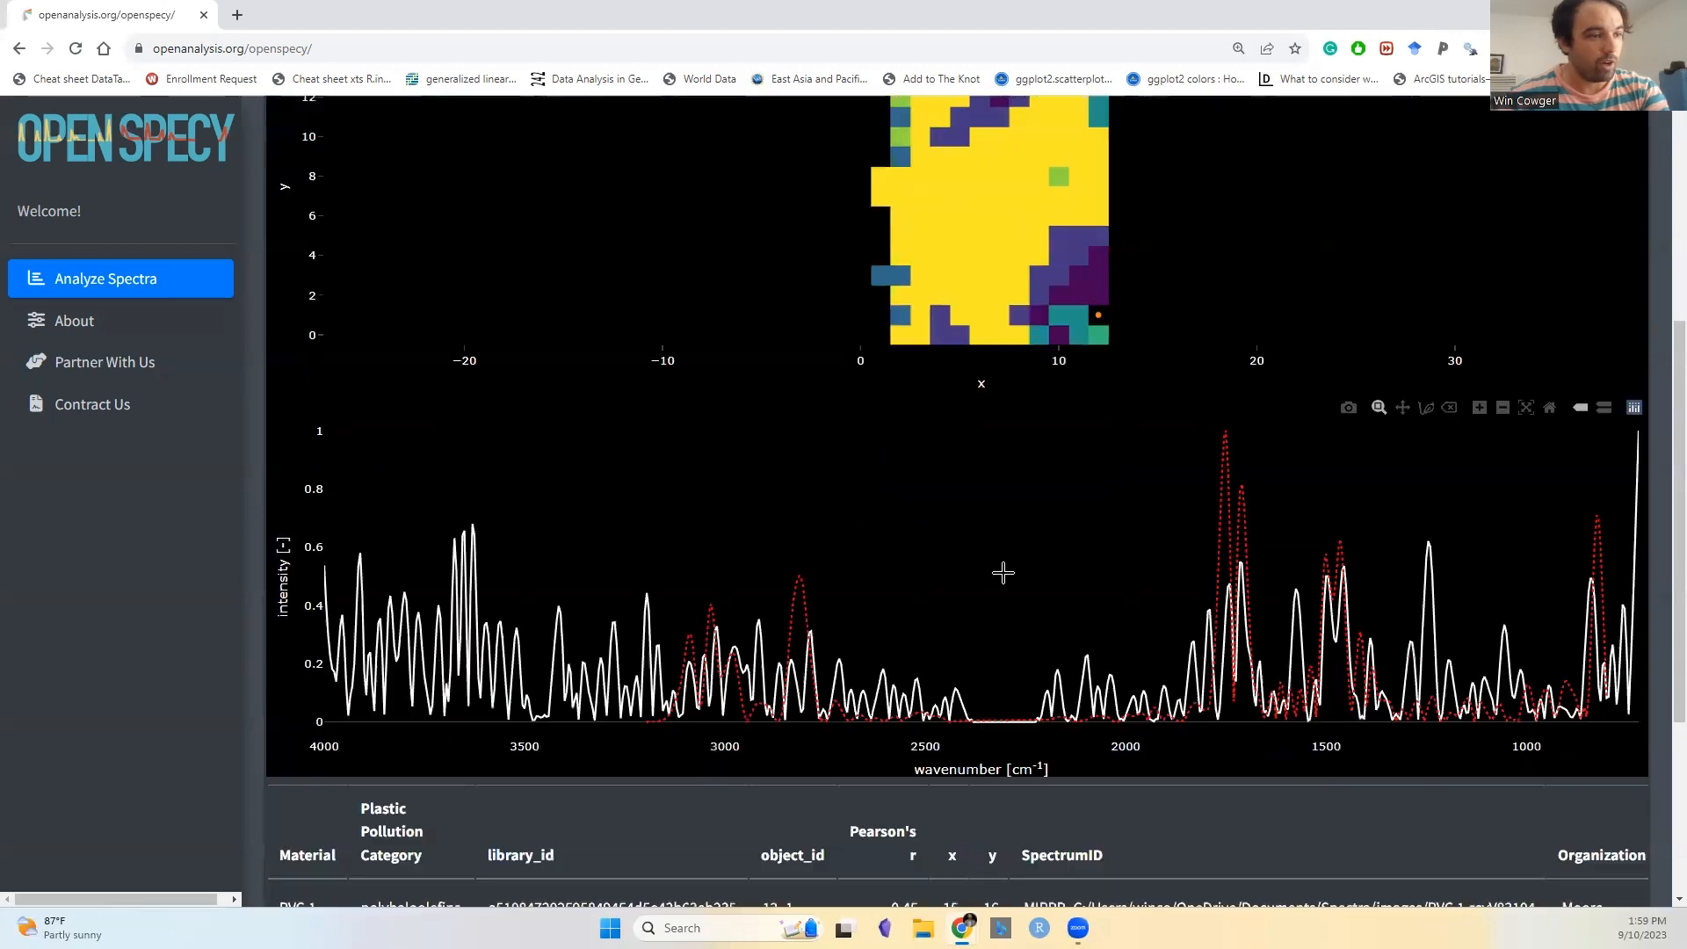
scroll(1035, 502, "up", 1)
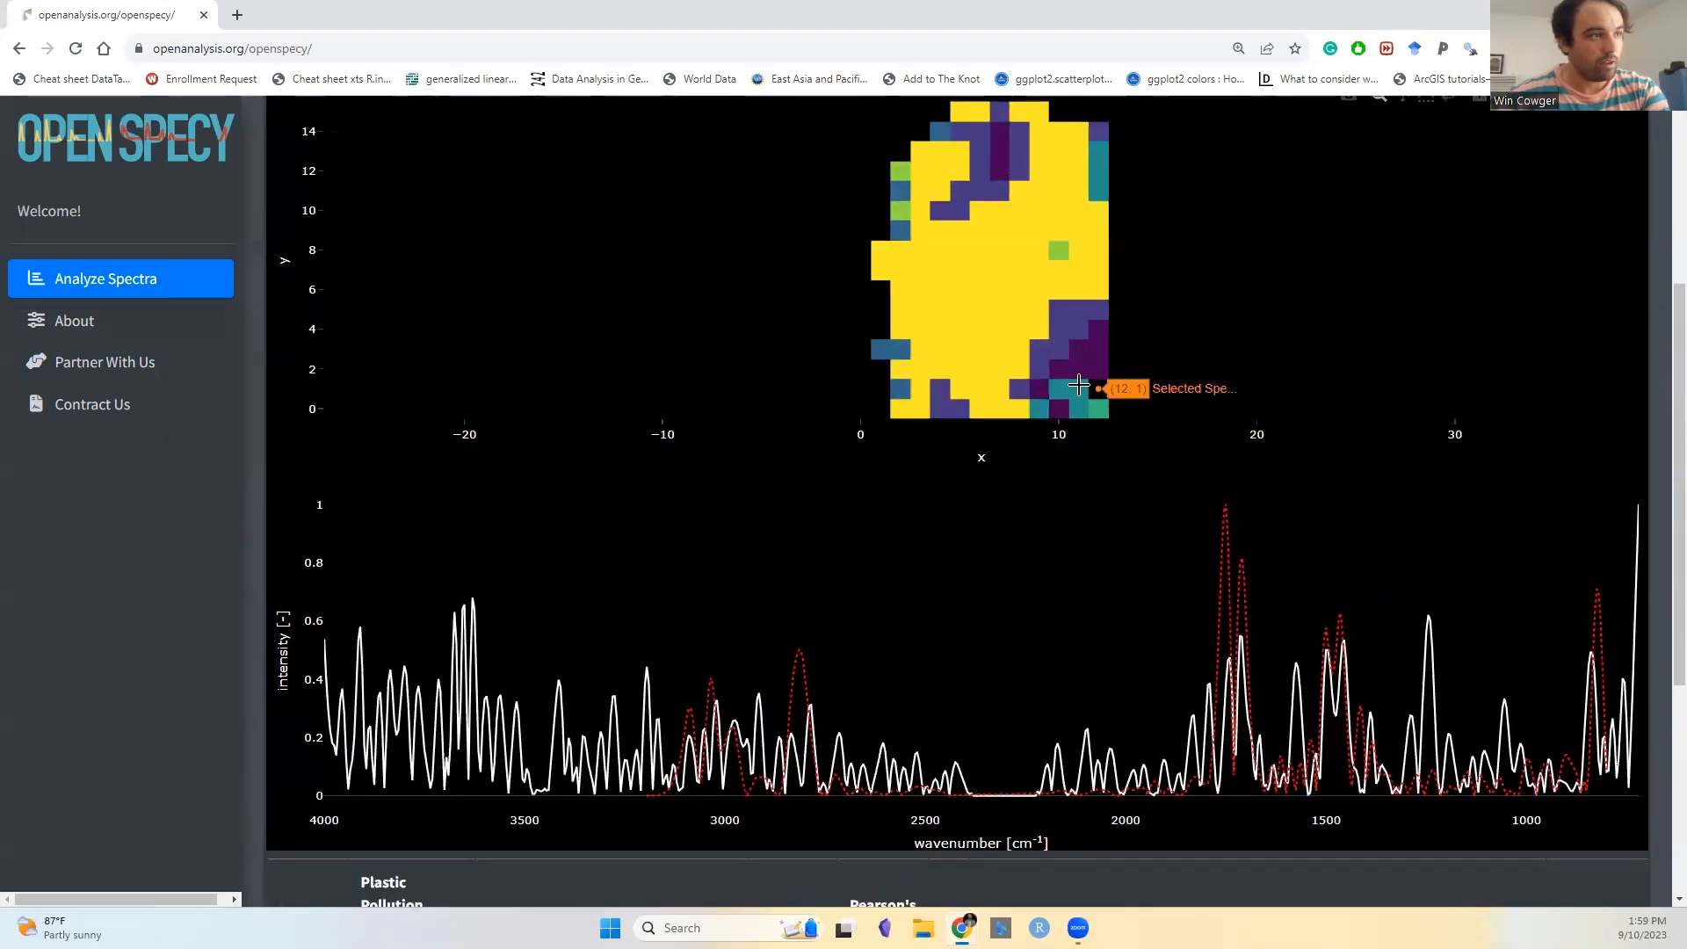
left_click(1079, 389)
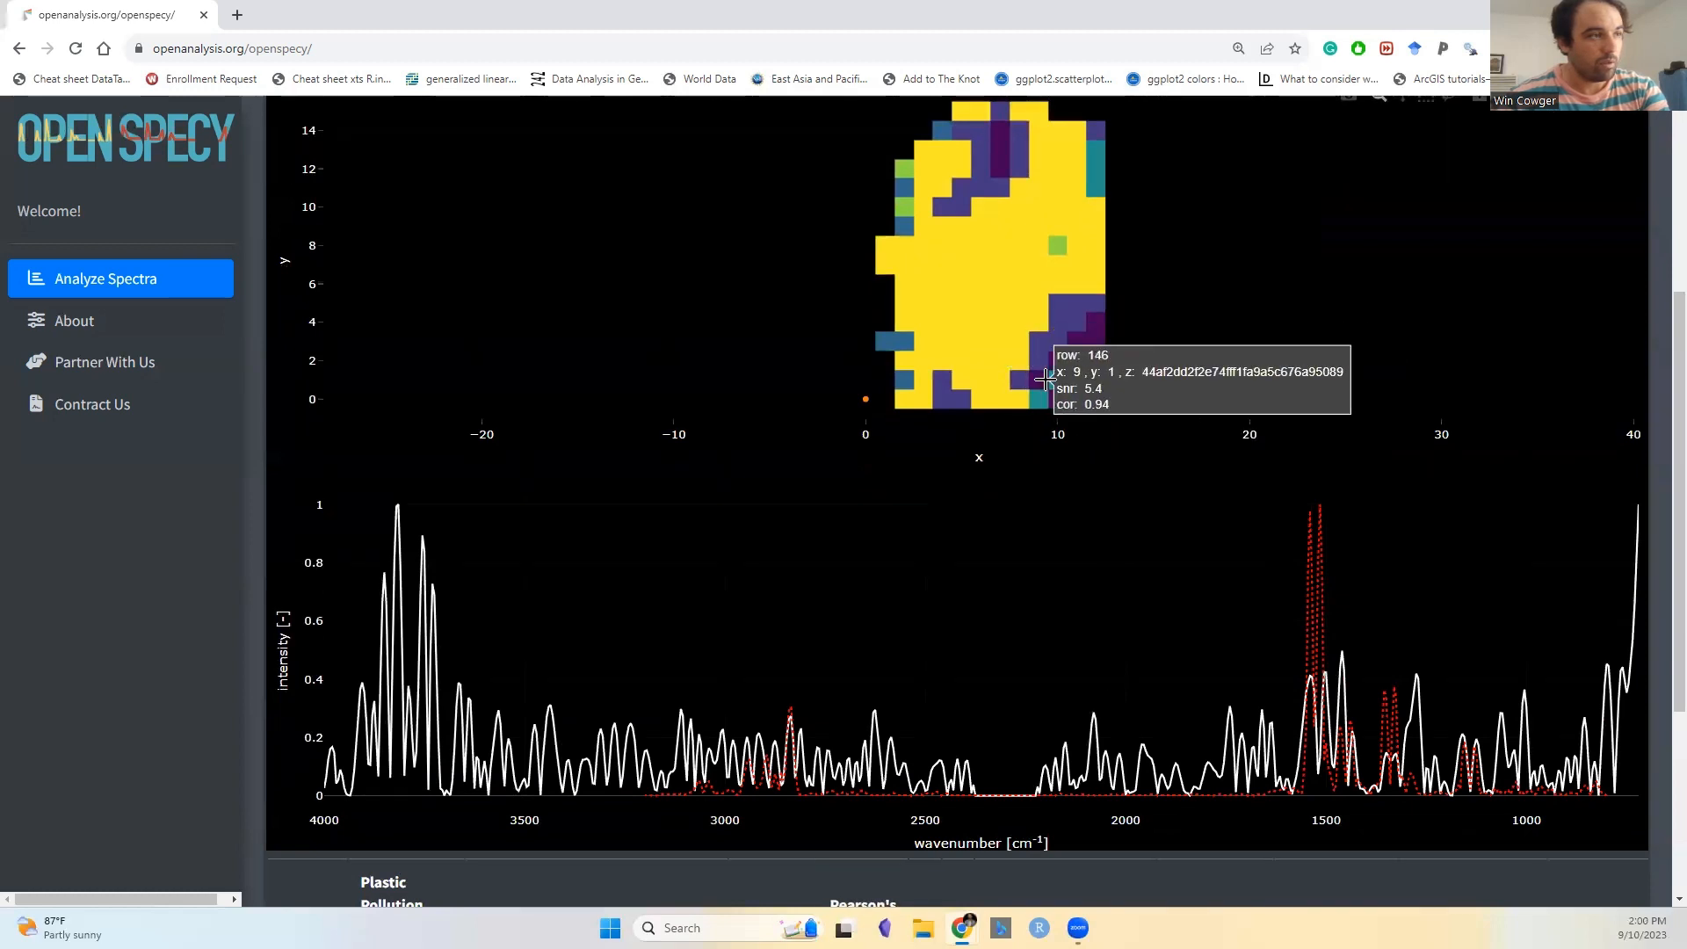
left_click(1071, 387)
left_click(1041, 388)
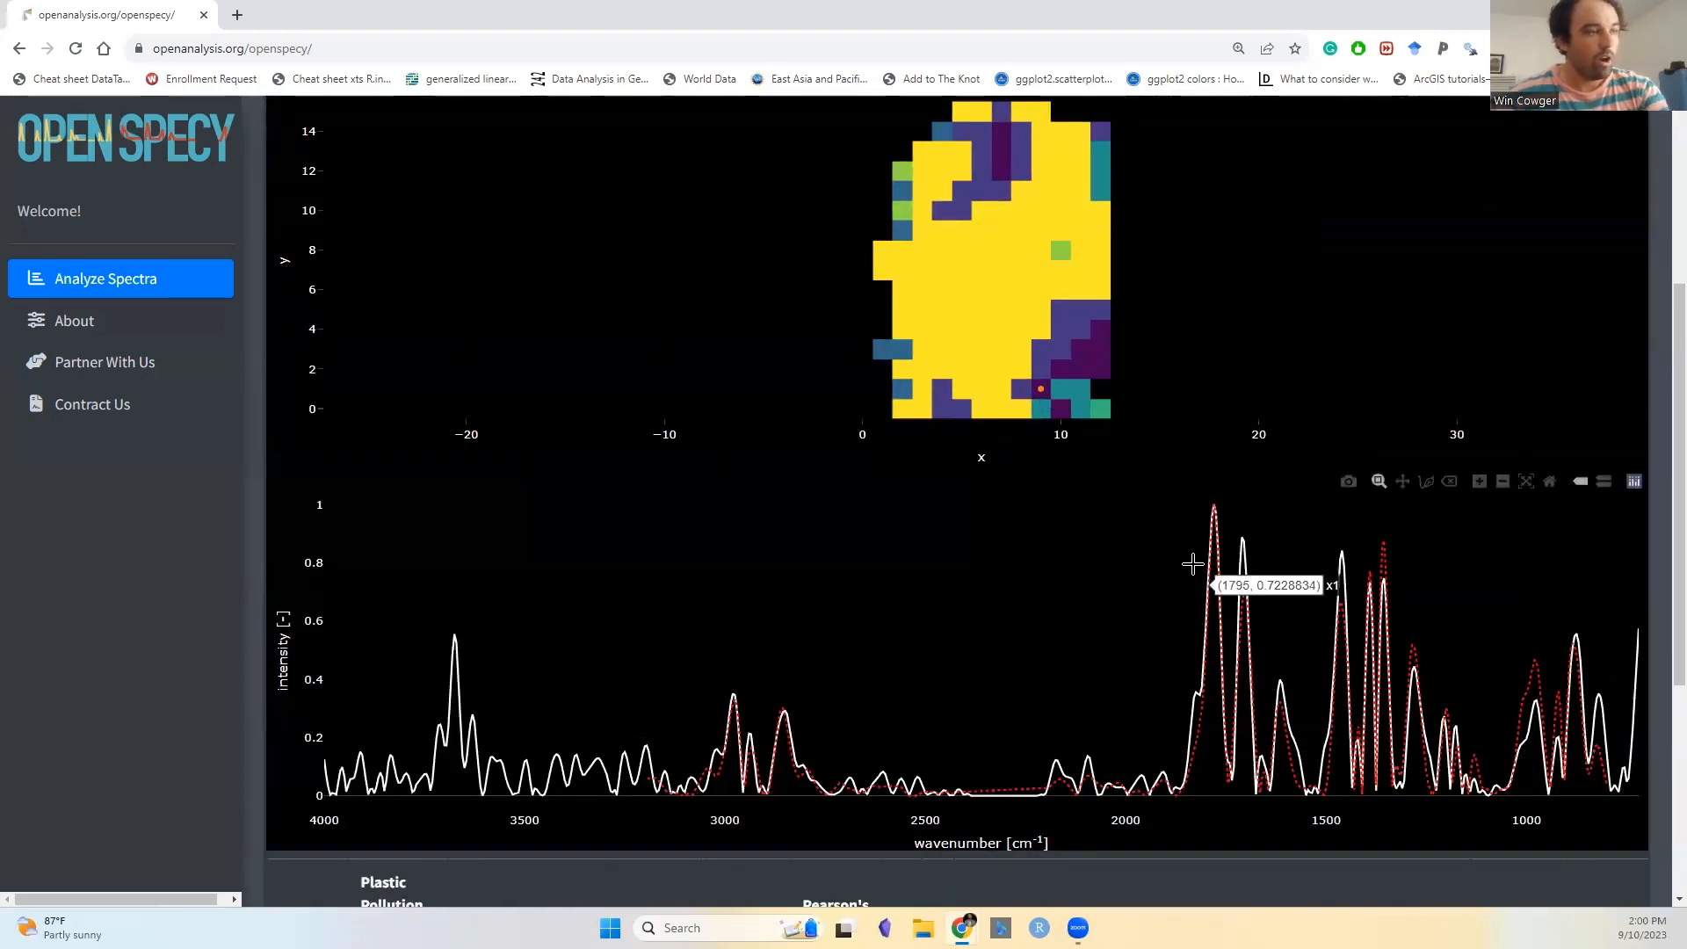
- Review the correlation map and check the match table for the selected pixel
scroll(1098, 390, "up", 1)
scroll(1098, 389, "up", 2)
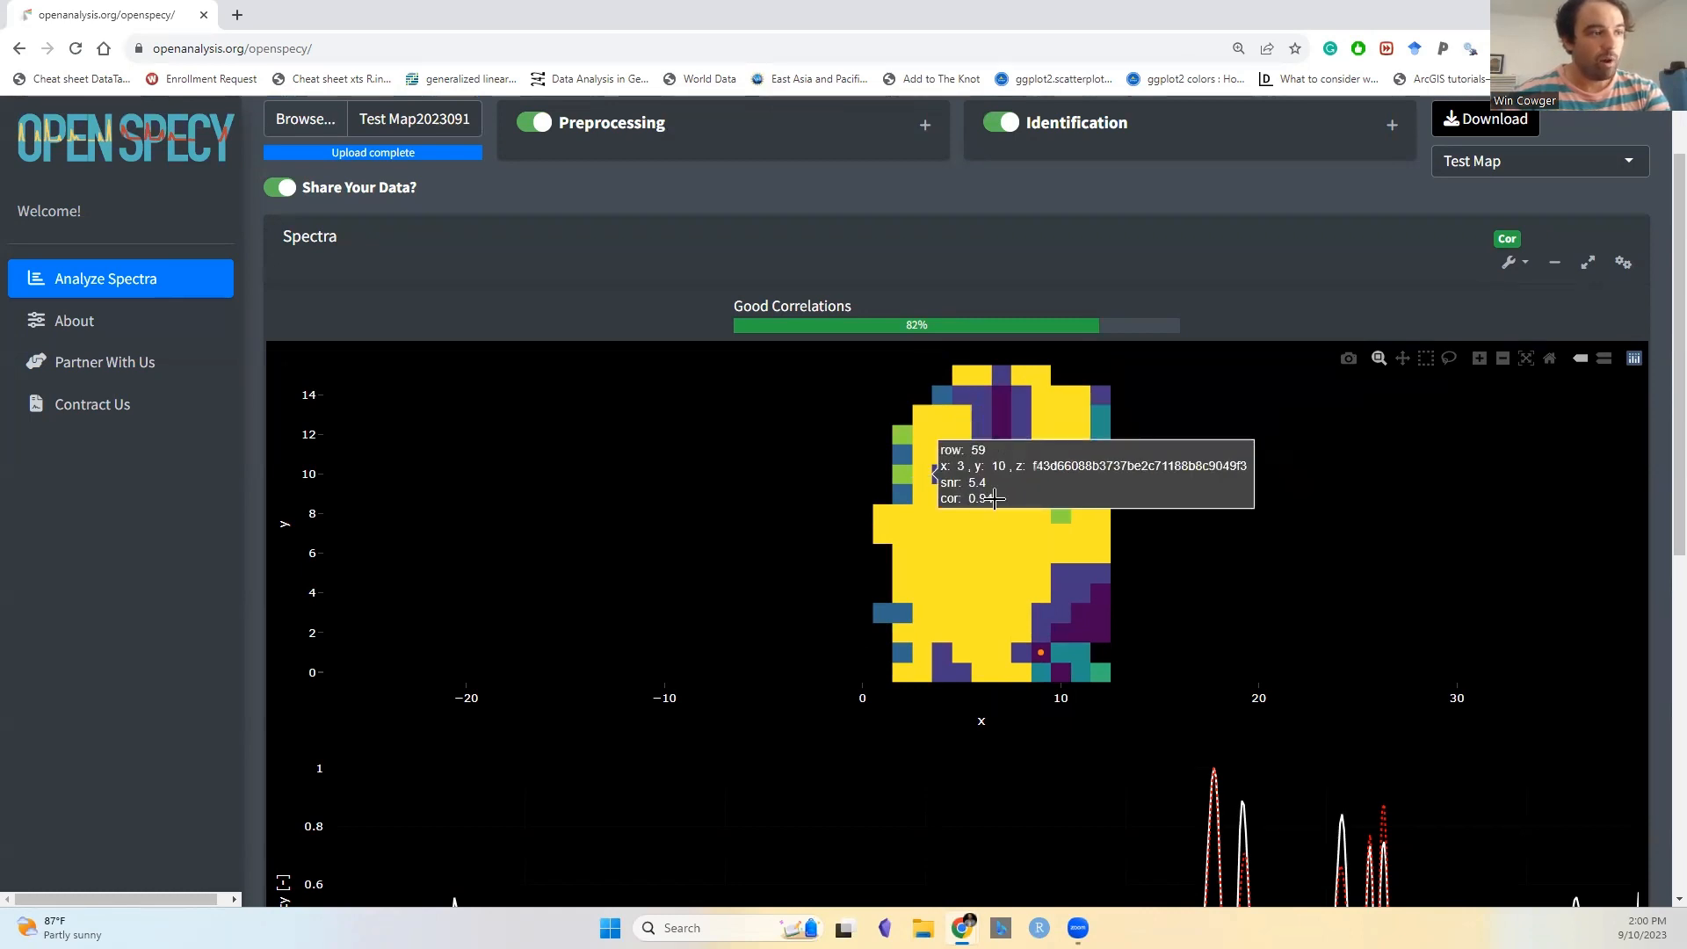
scroll(994, 498, "down", 1)
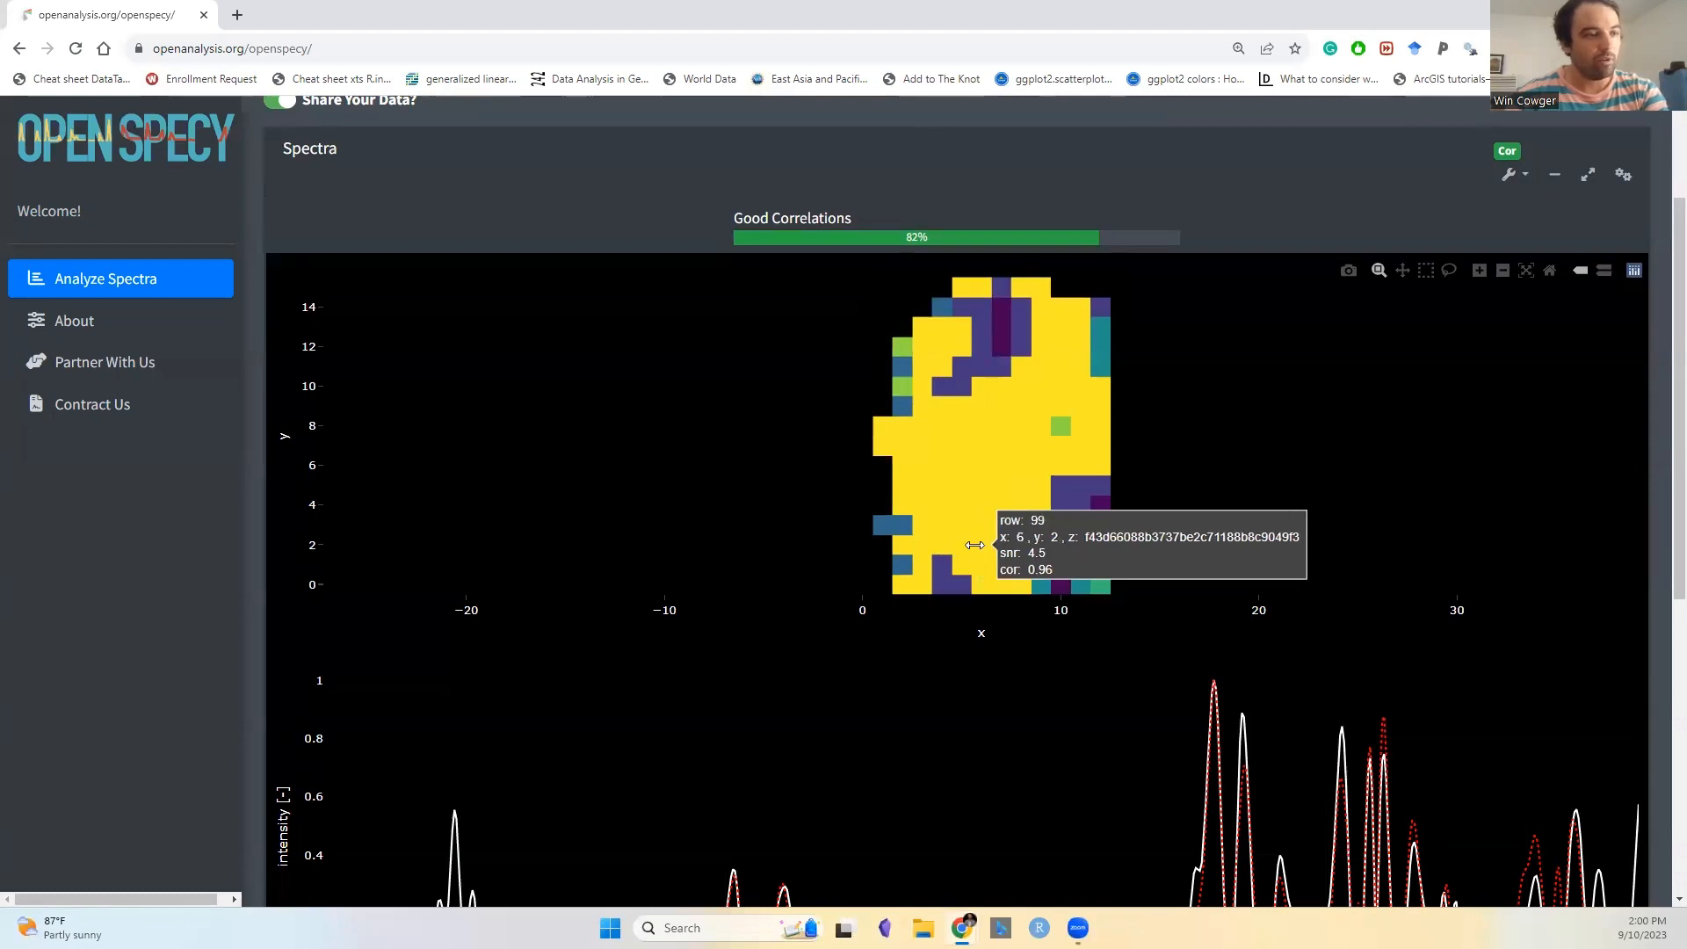
scroll(974, 547, "down", 6)
scroll(974, 546, "up", 8)
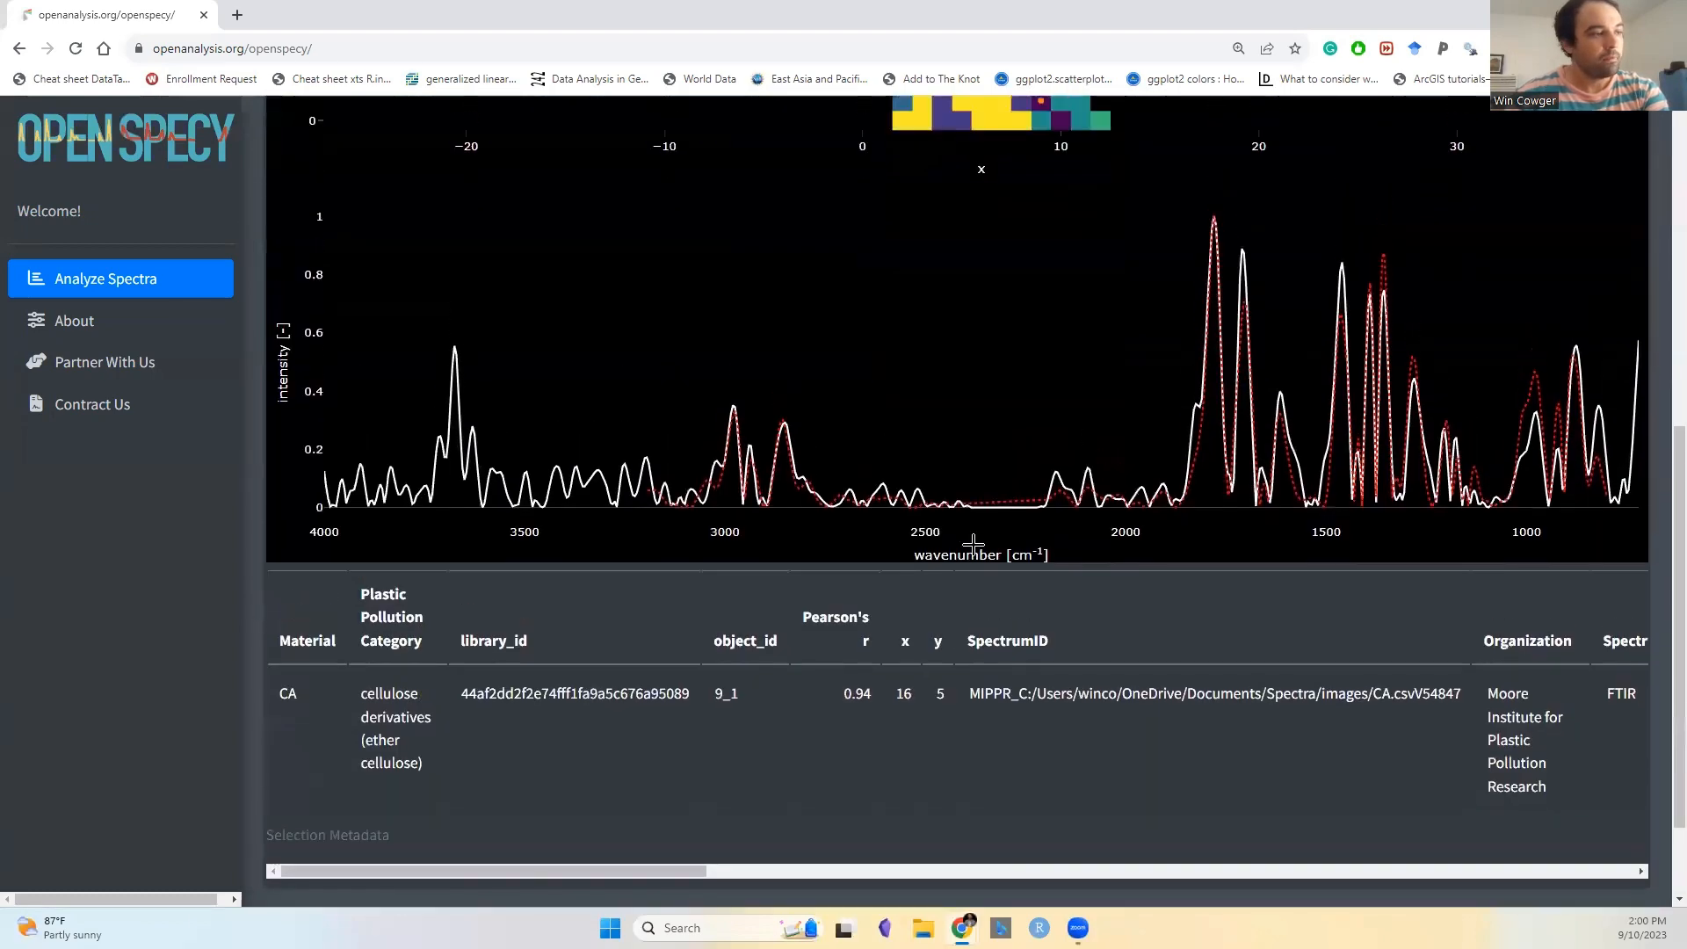
- Set the download type to Top Matches and download the file
scroll(974, 547, "up", 1)
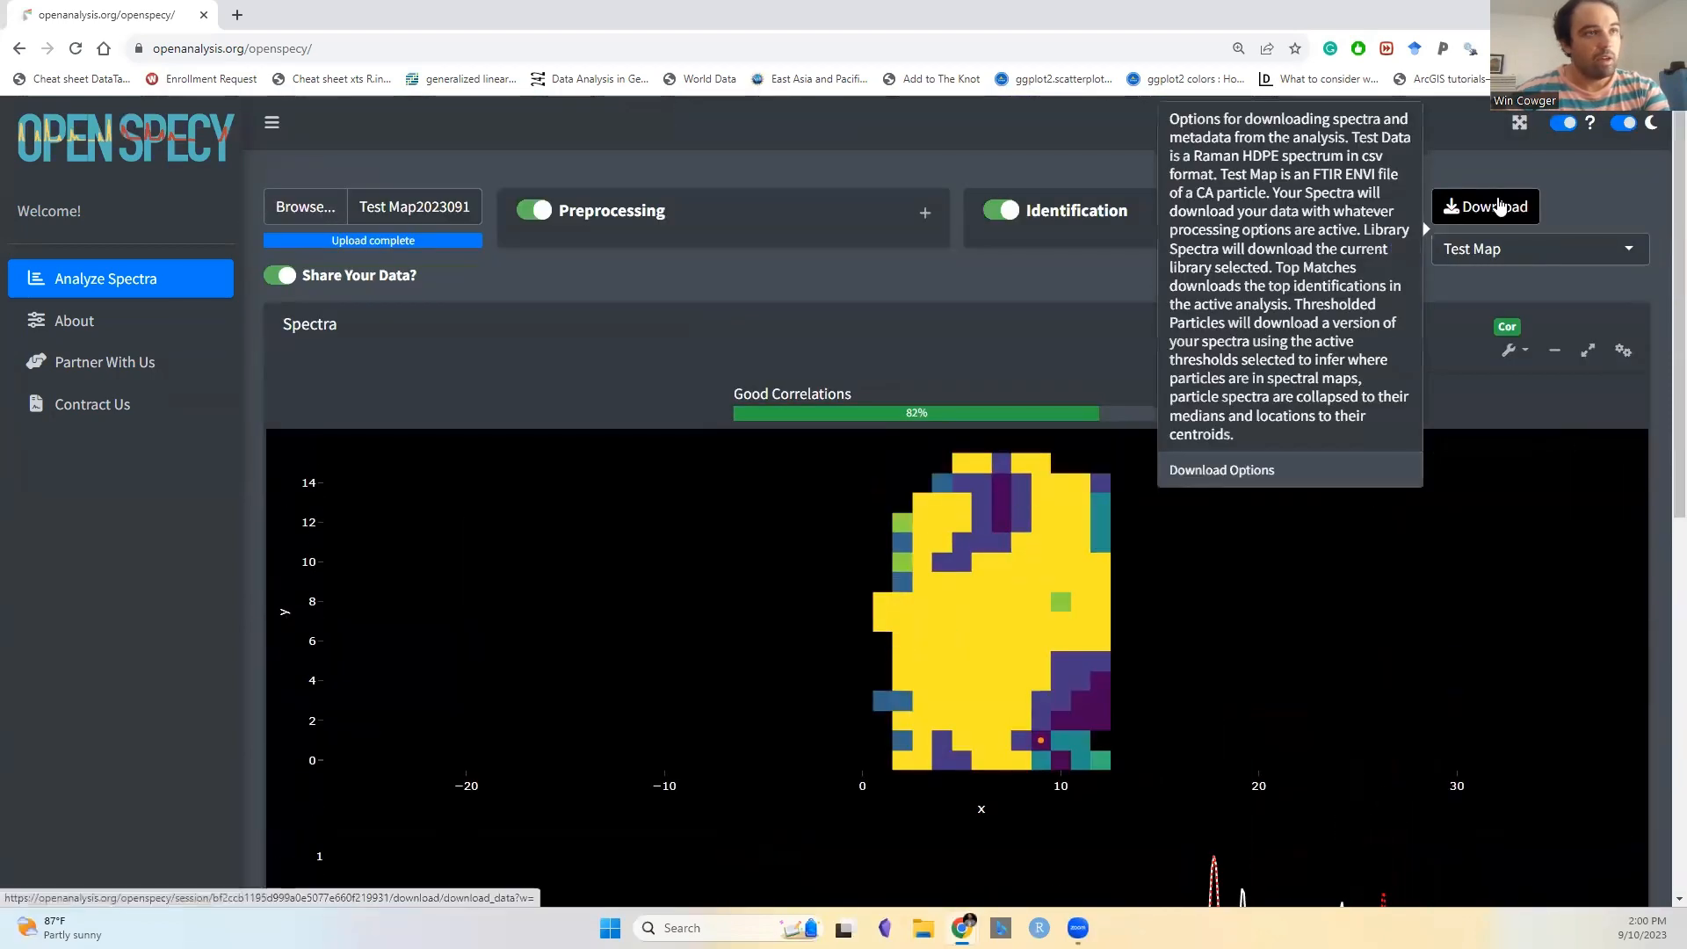
left_click(1517, 257)
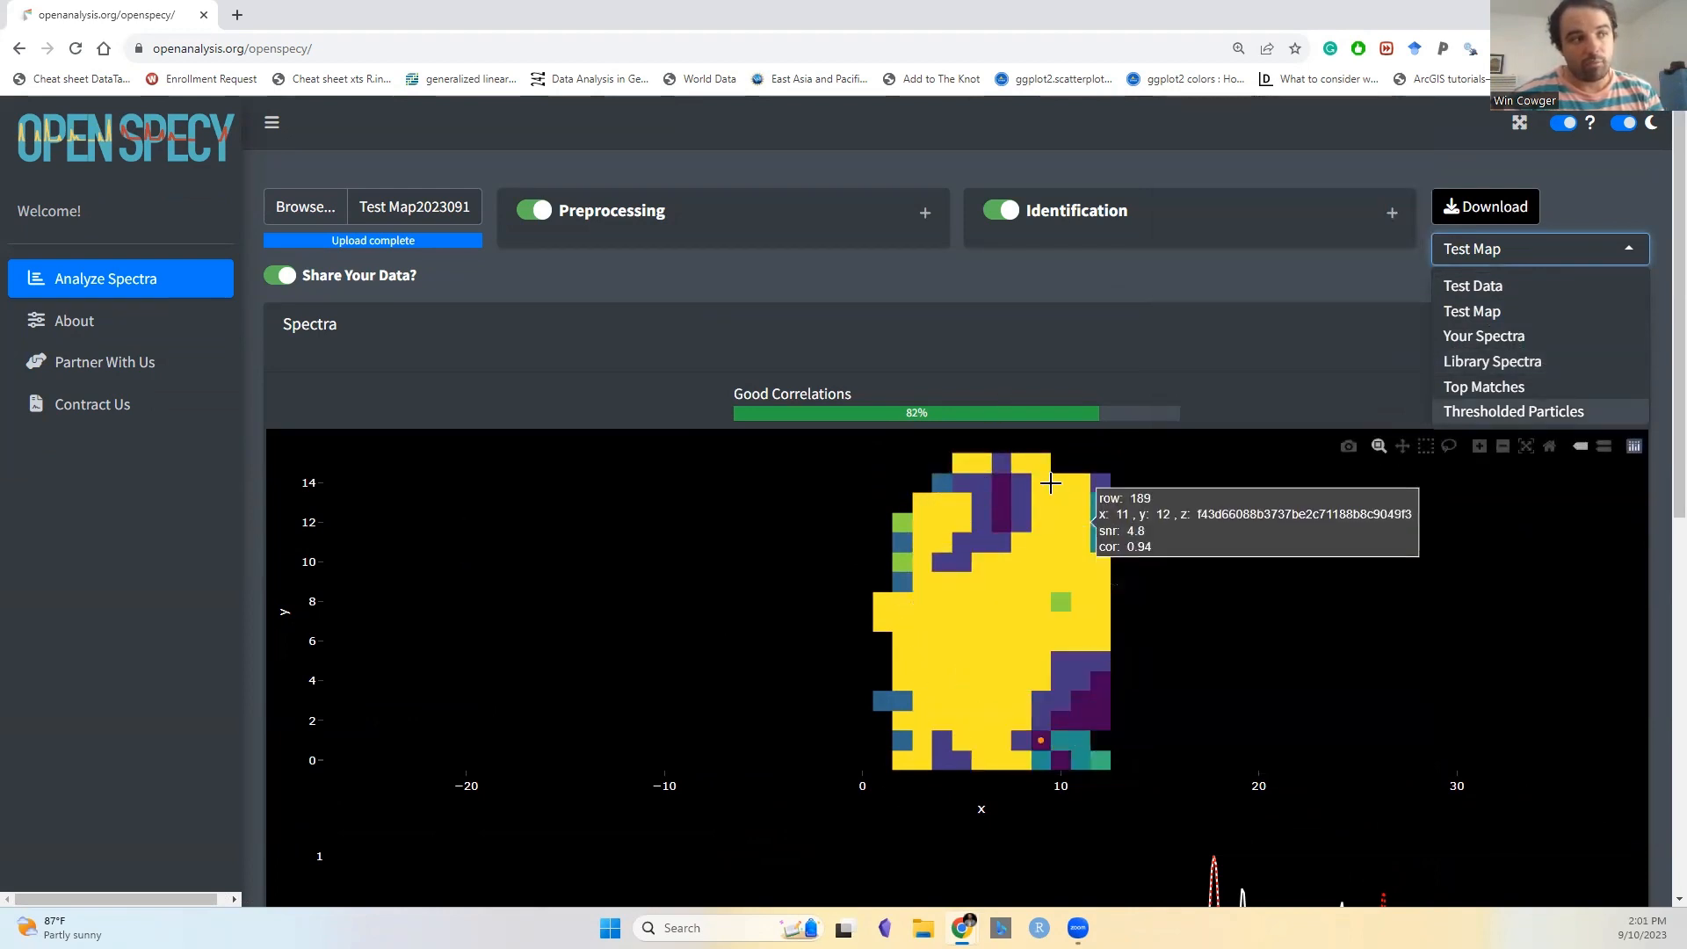
left_click(1505, 385)
left_click(1485, 211)
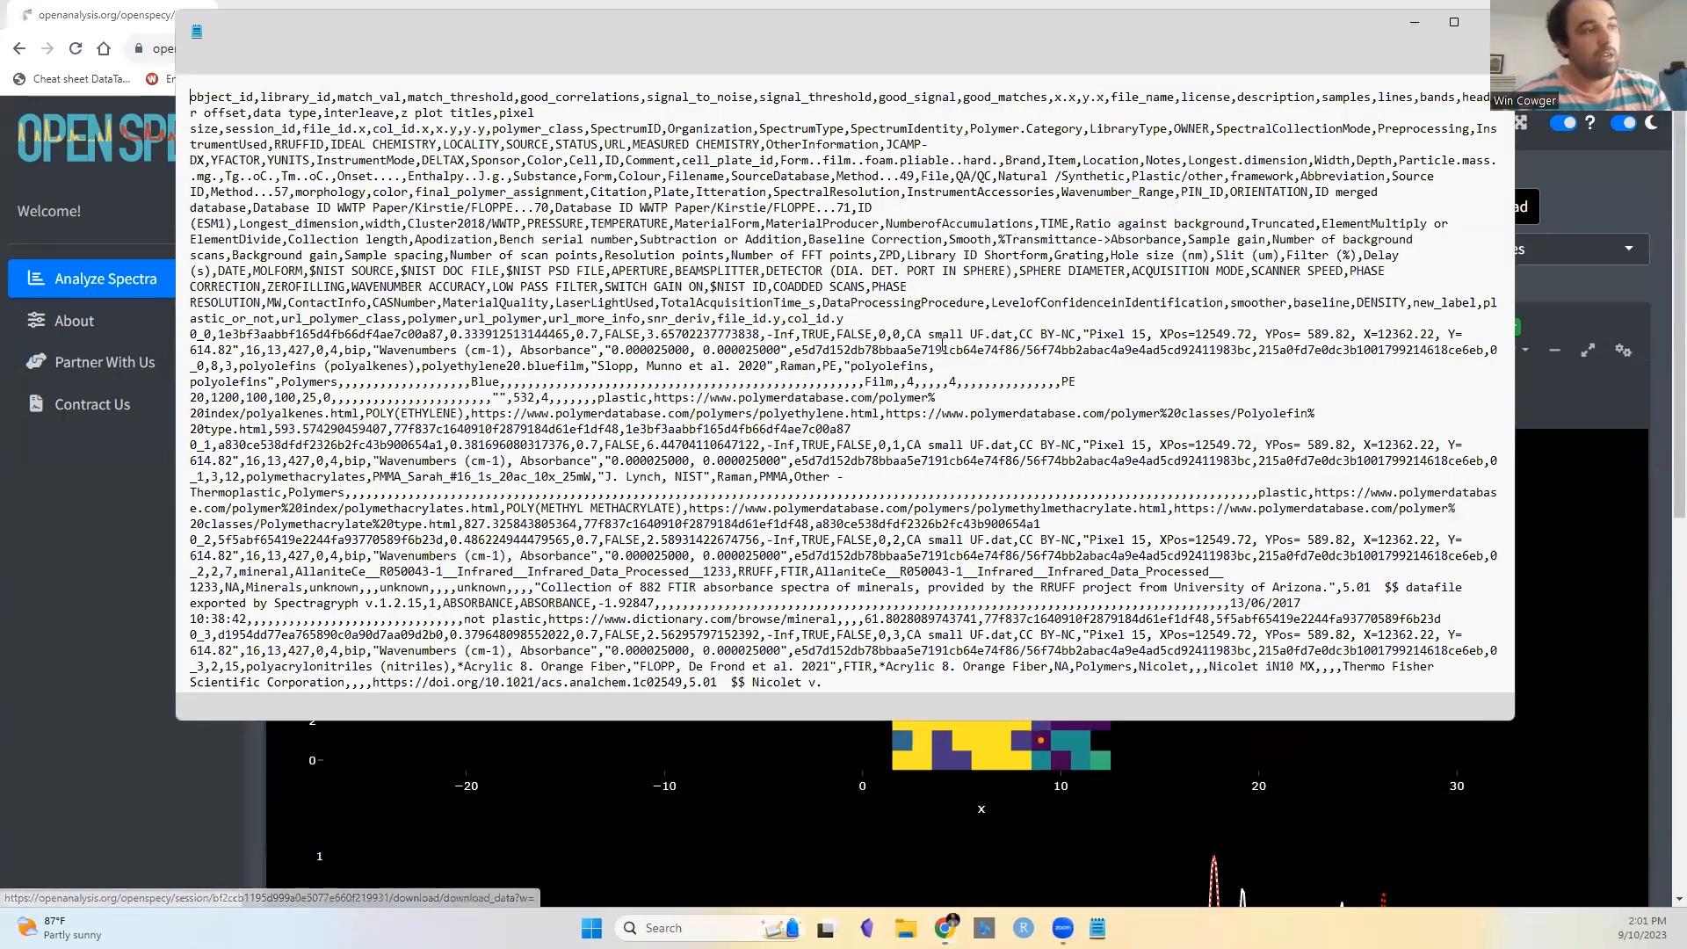
- Skim the downloaded Top Matches data as plain text and close the text window
scroll(790, 337, "down", 12)
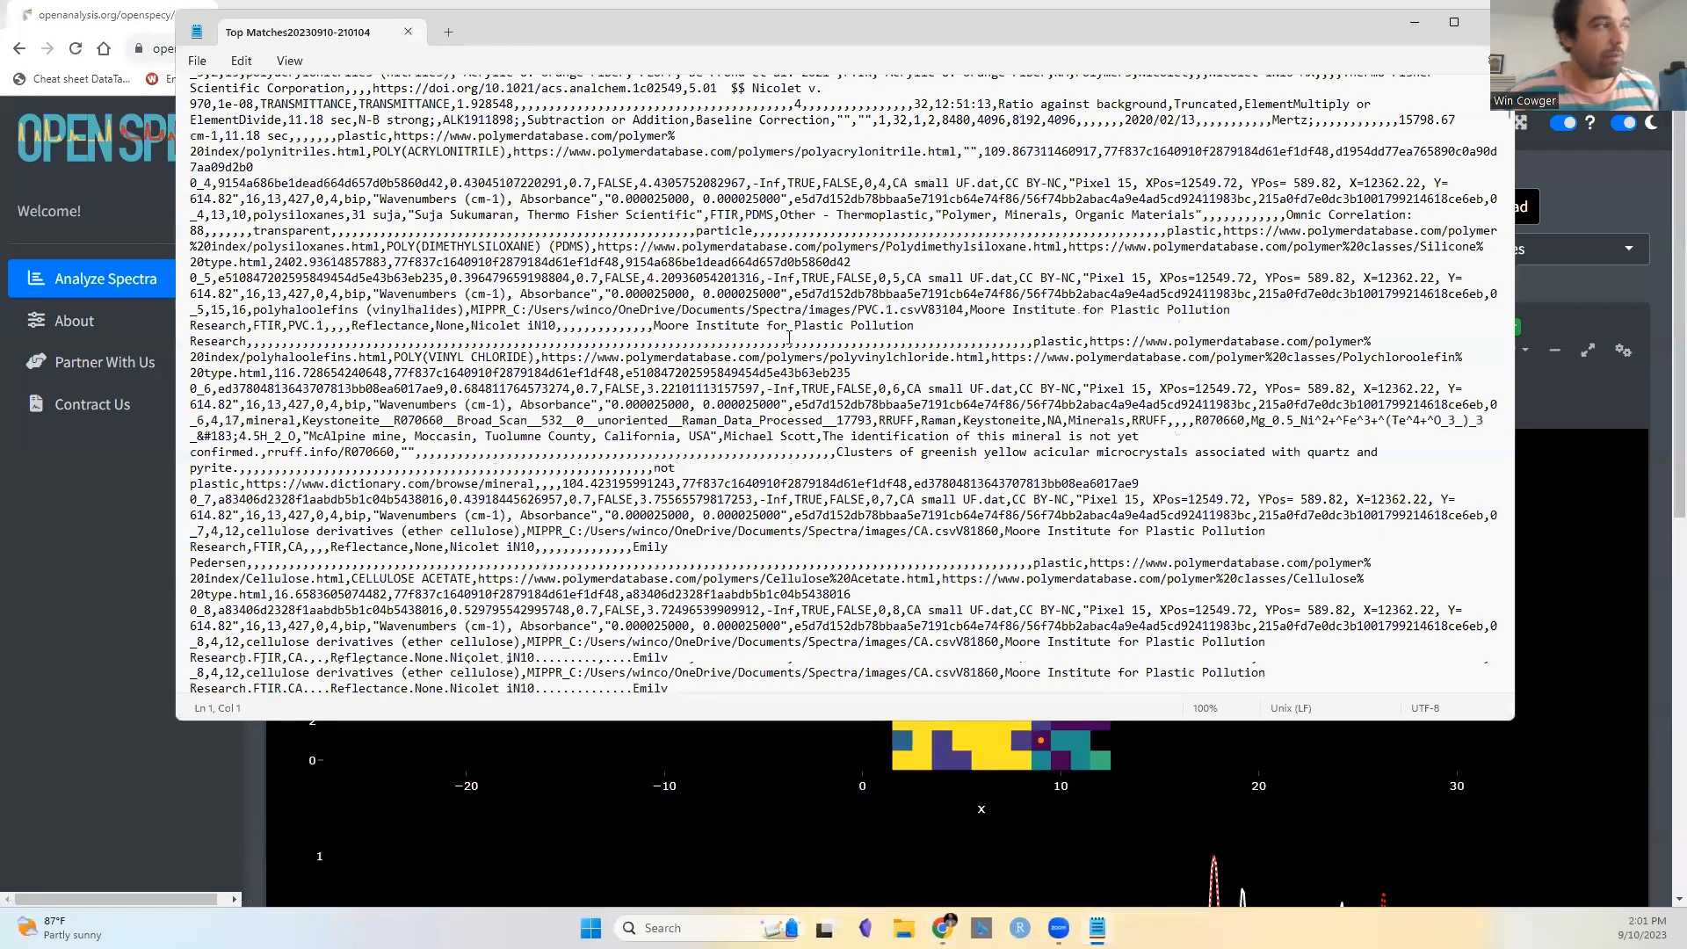
scroll(1483, 68, "down", 20)
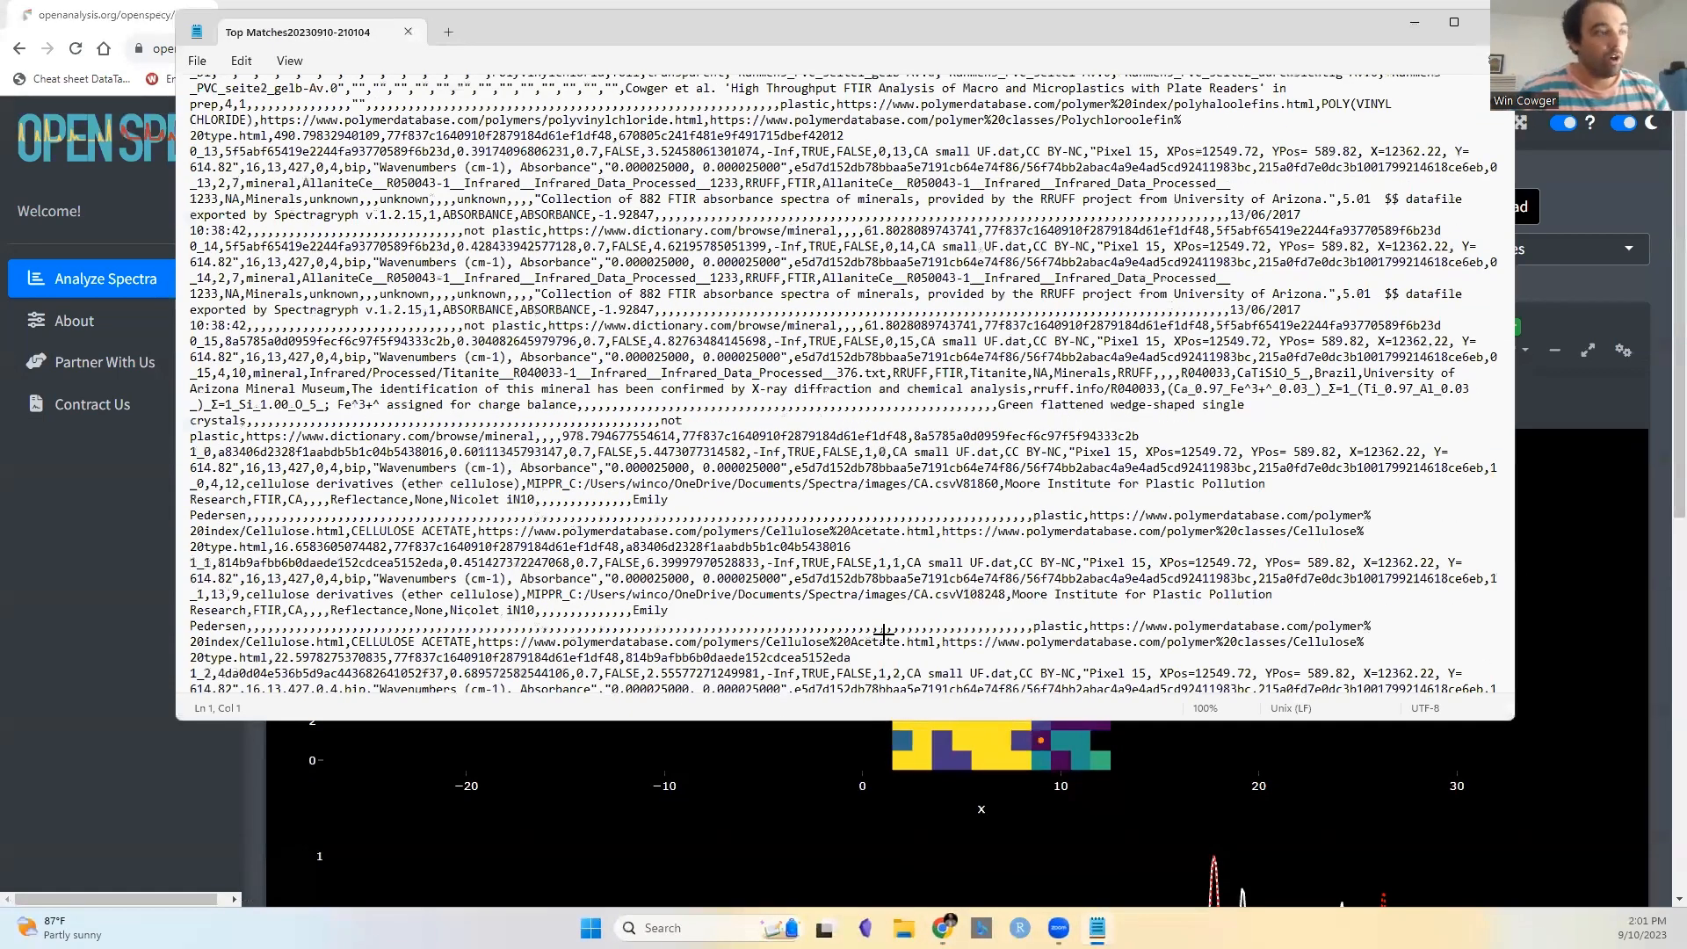
key("alt+F4")
key("super+e")
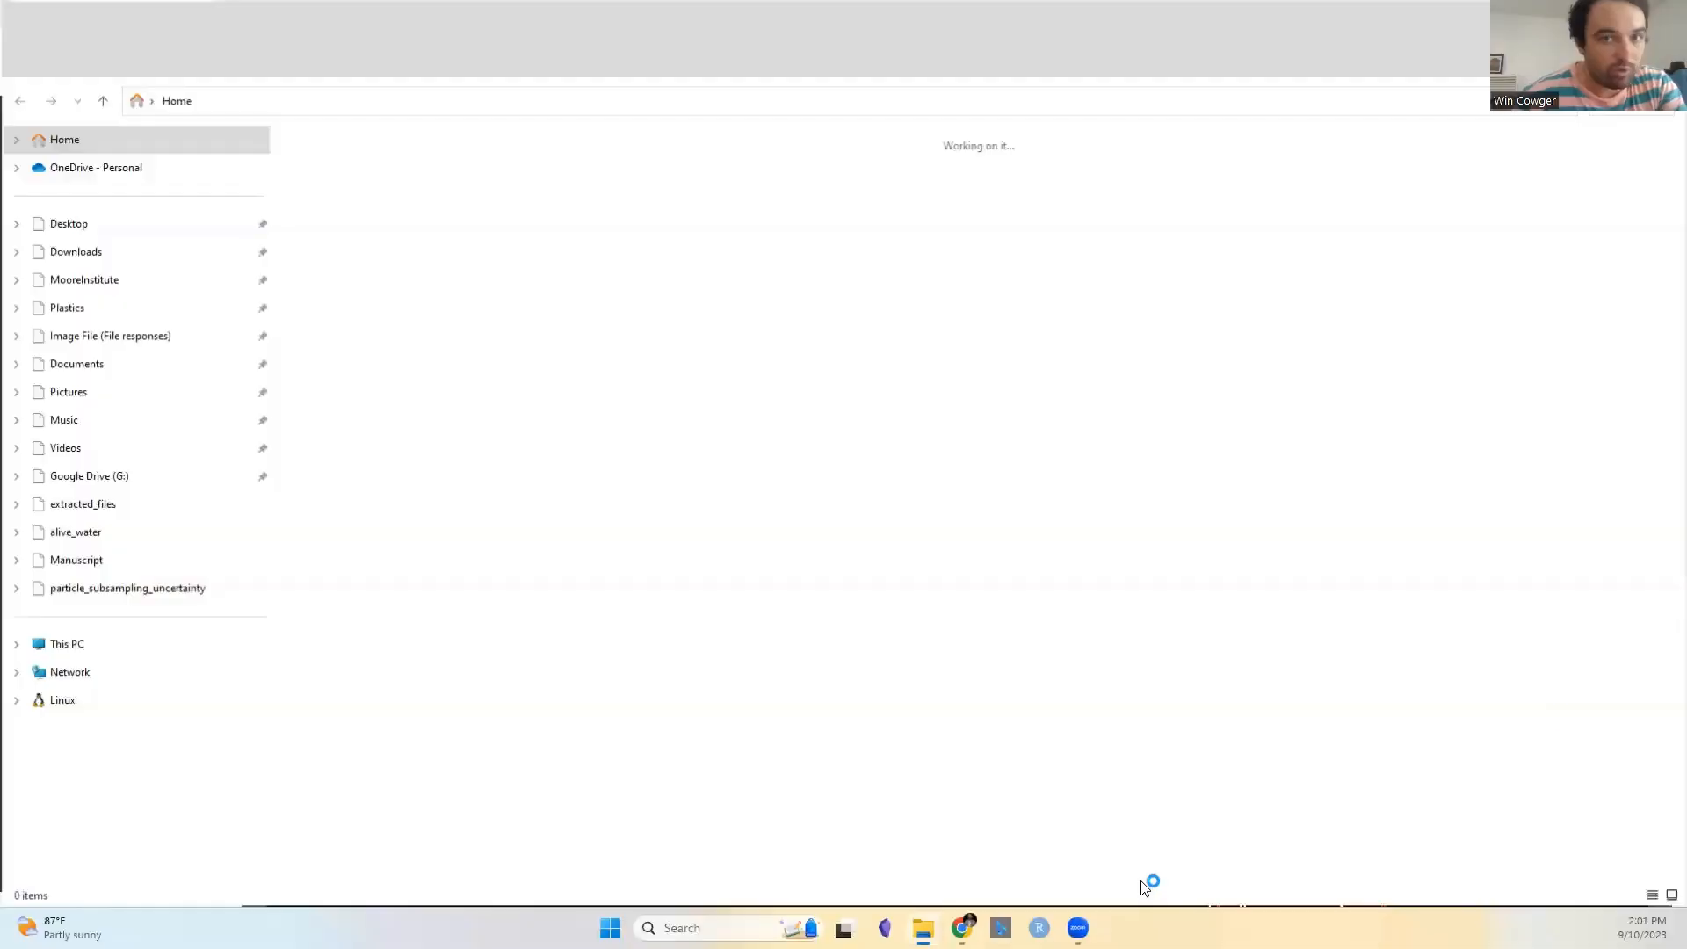
left_click(448, 434)
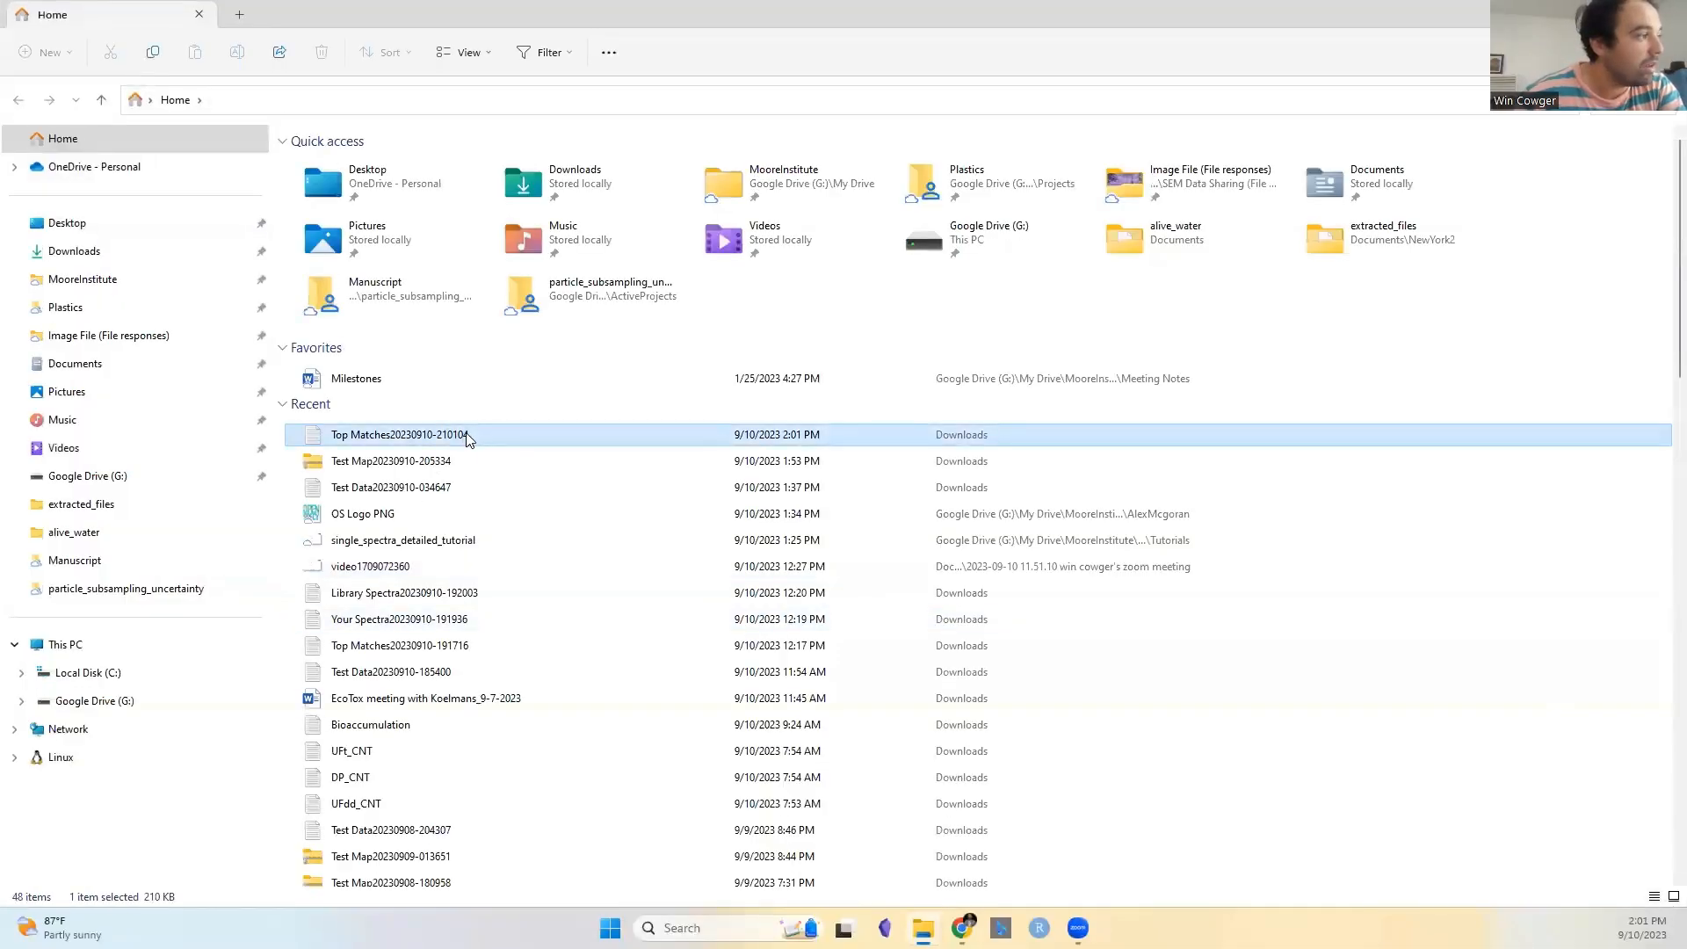
right_click(466, 436)
mouse_move(538, 518)
left_click(776, 522)
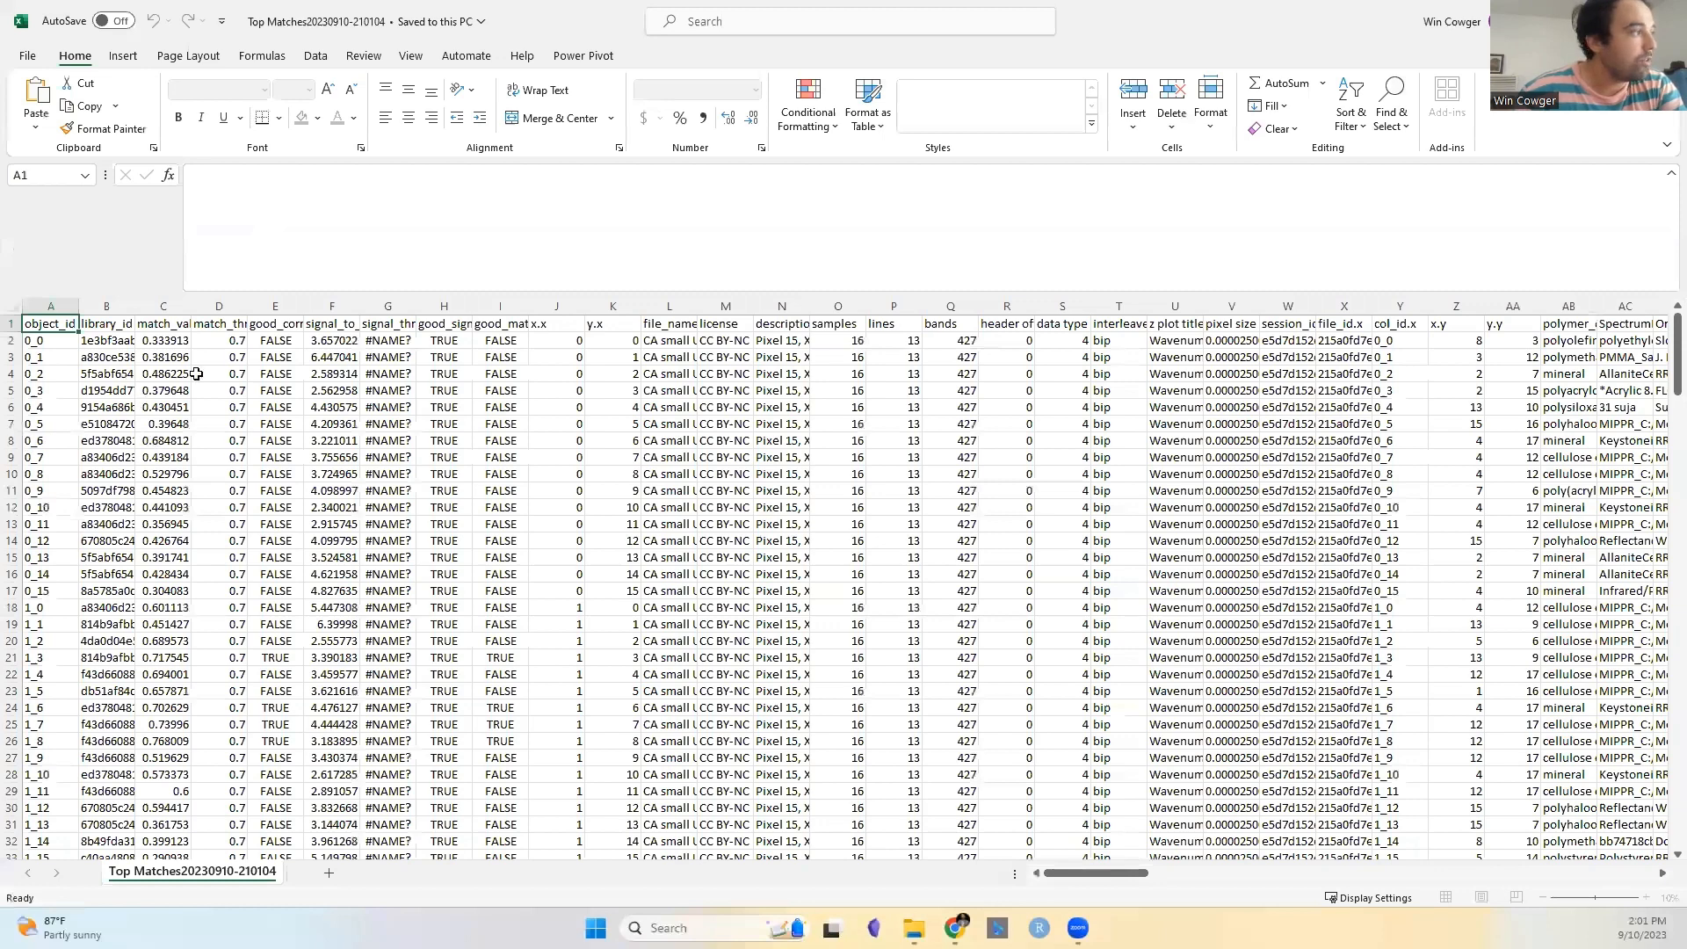
- Examine the good_correlations column of the Top Matches table, from its header down through about 50 rows
left_click(287, 350)
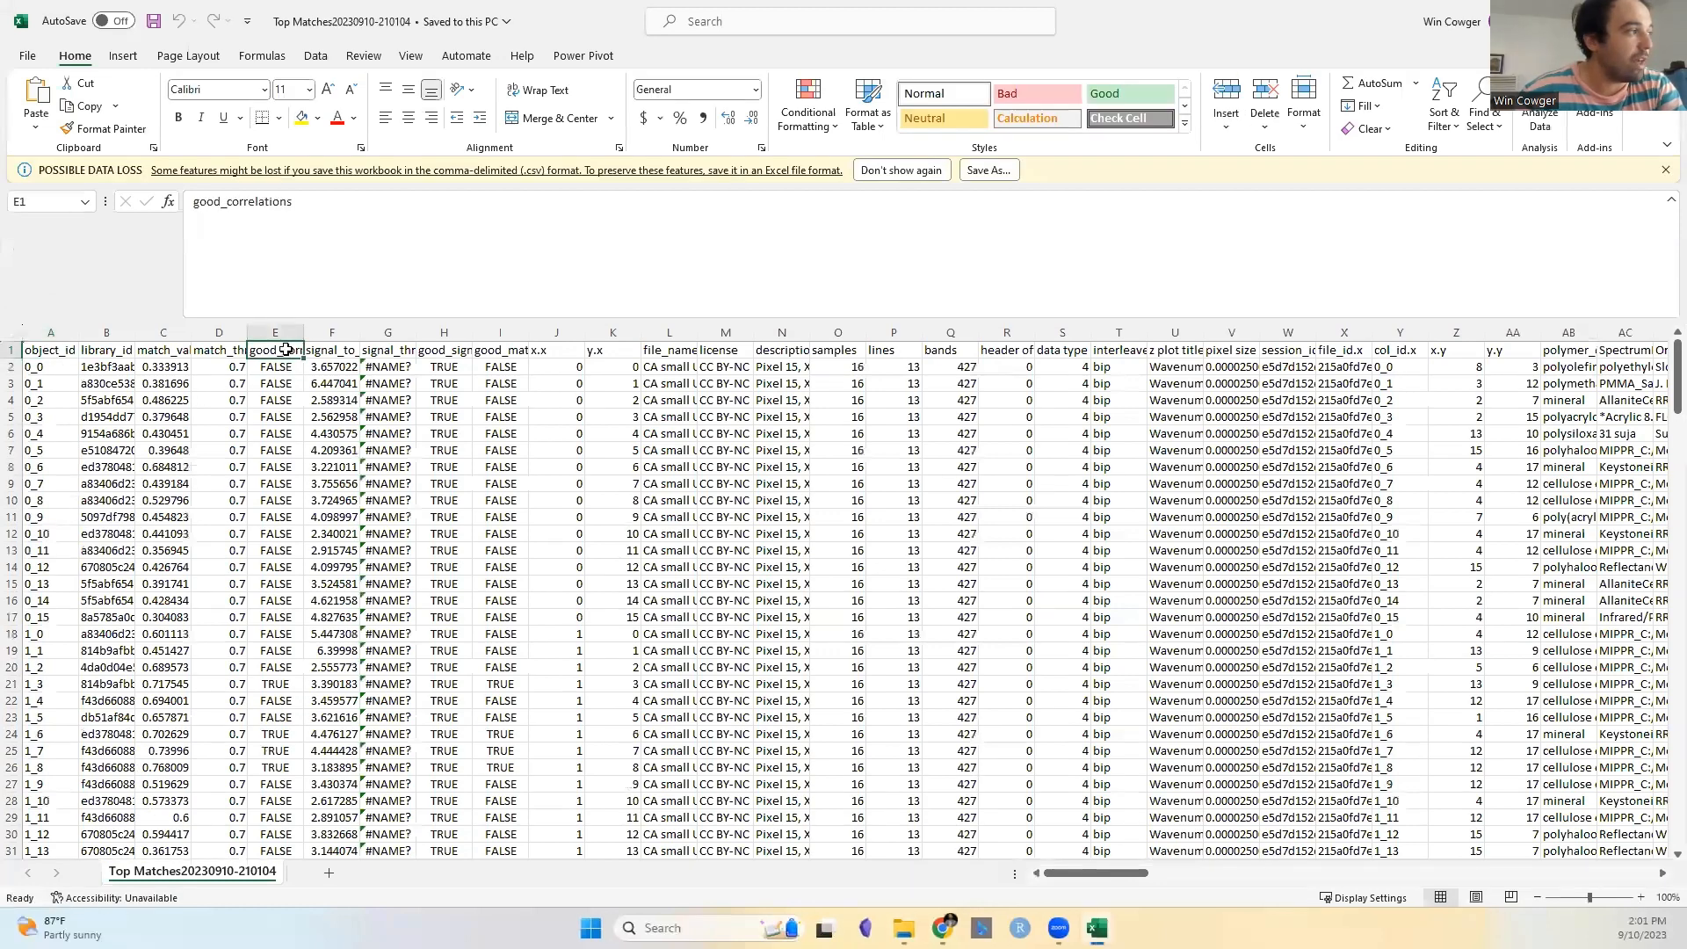
left_click(283, 368)
scroll(284, 510, "down", 1)
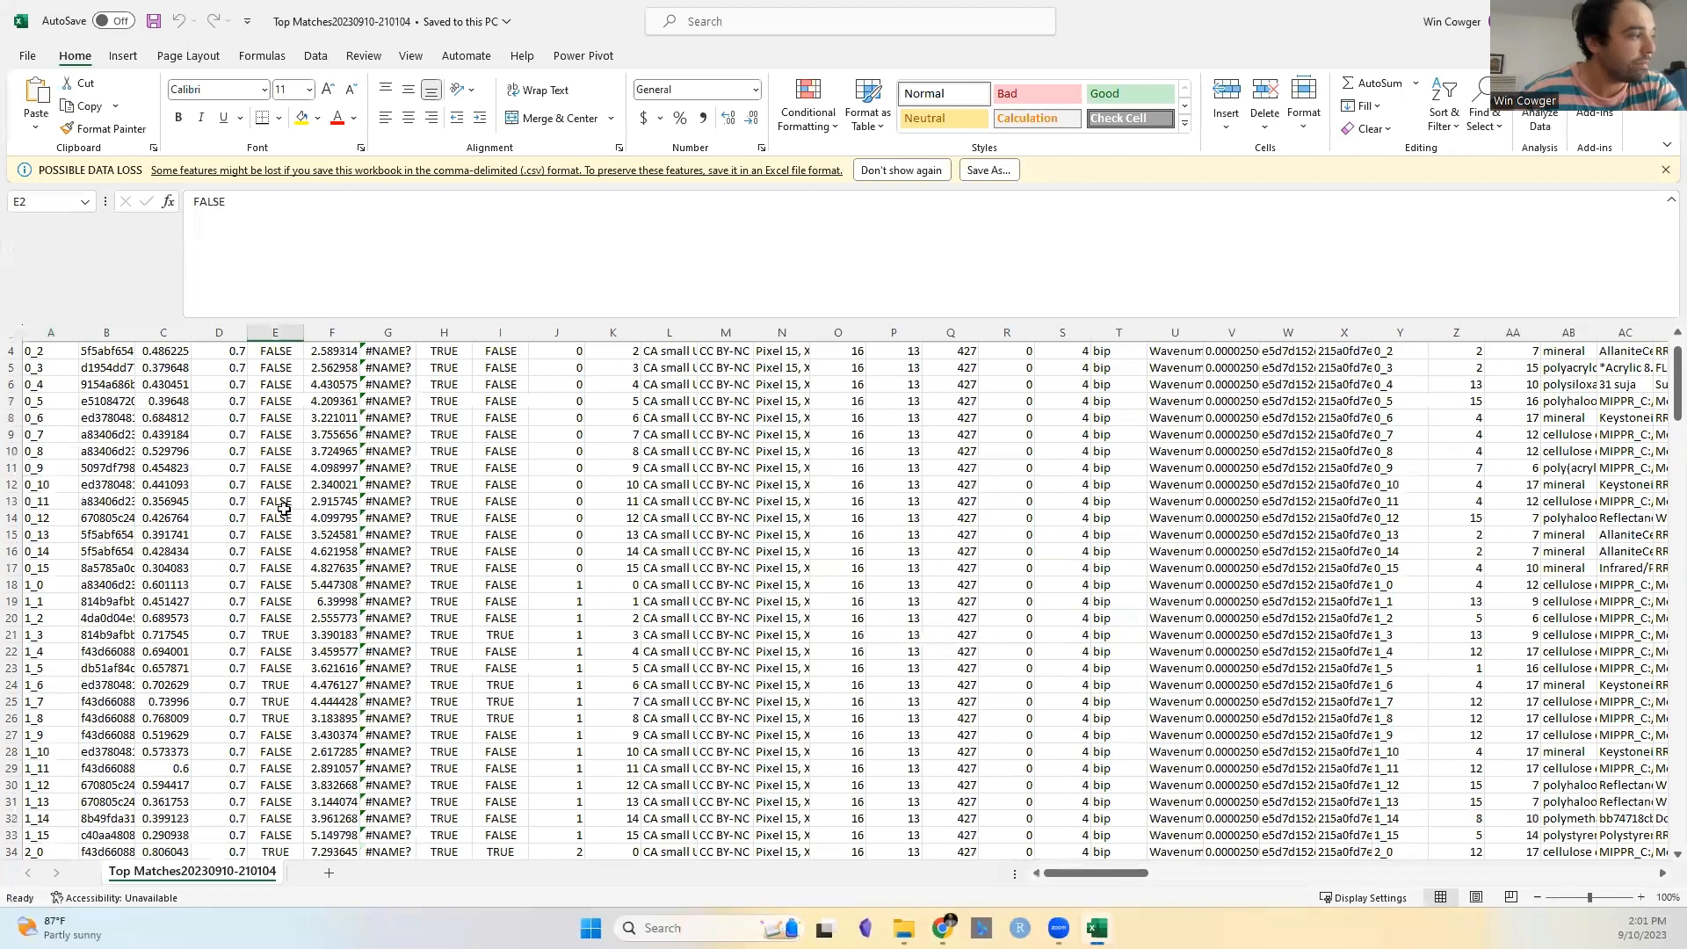
scroll(284, 510, "up", 1)
scroll(280, 481, "down", 15)
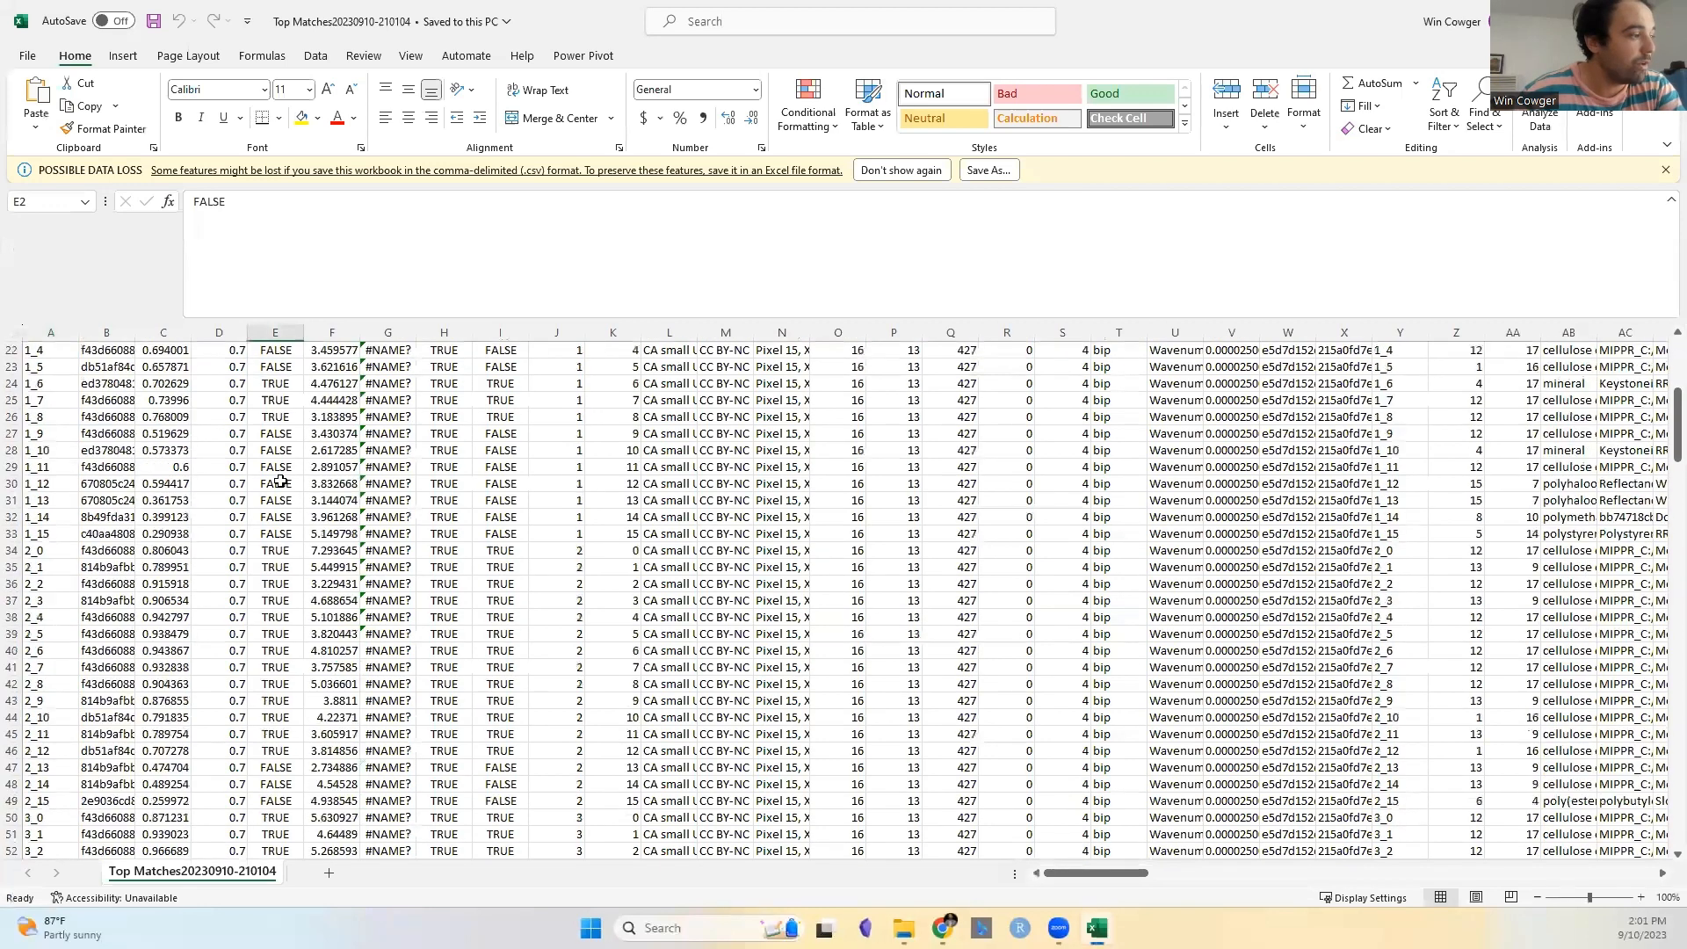
scroll(281, 482, "up", 15)
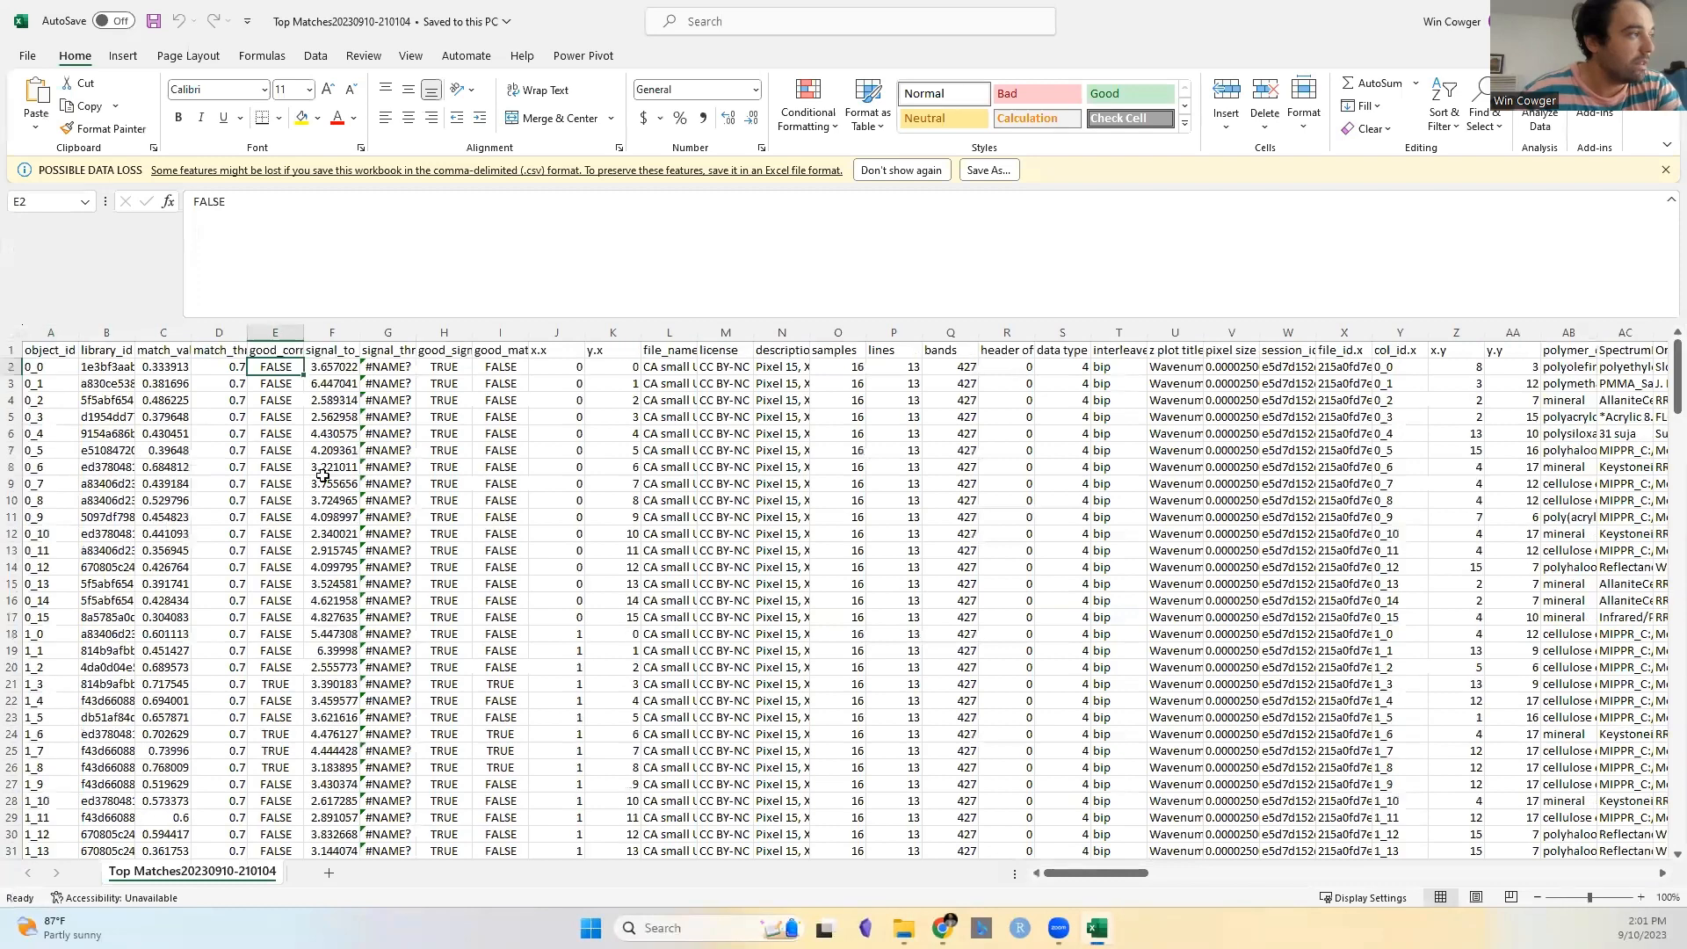
- Inspect the good_signal header and check individual good_correlations values in rows 2 to 7
left_click(443, 349)
left_click(272, 367)
left_click(269, 433)
left_click(290, 365)
left_click(279, 448)
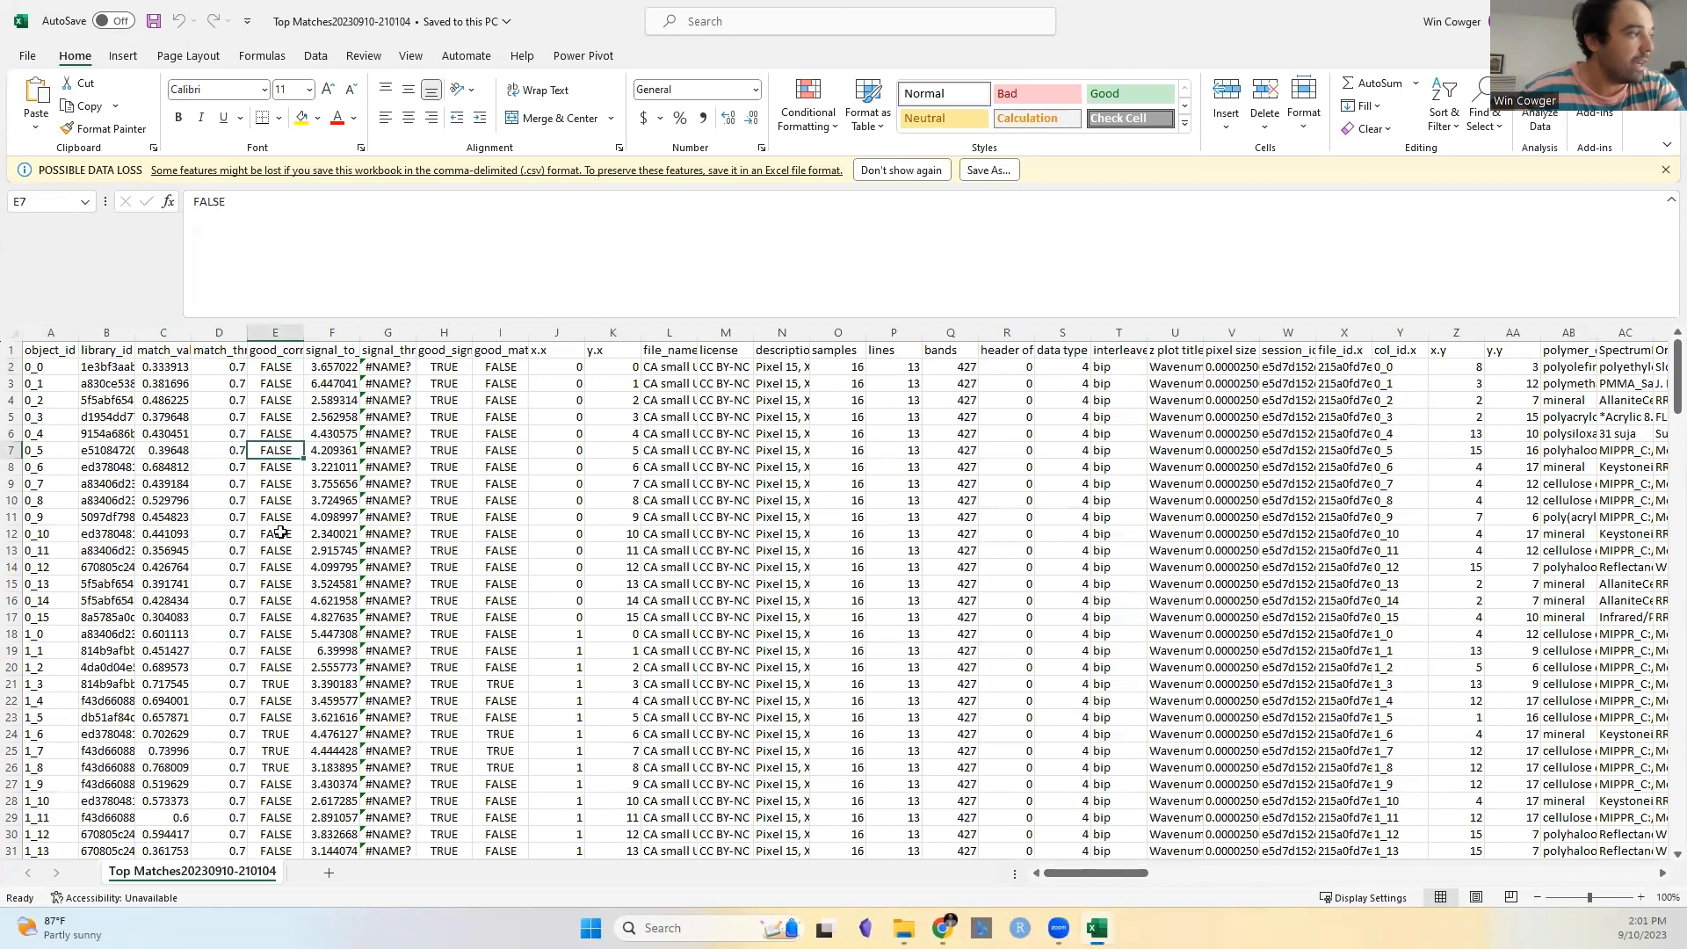
- Check further good_correlations values, then highlight columns A through Q and reselect the good_correlations header
scroll(283, 530, "down", 1)
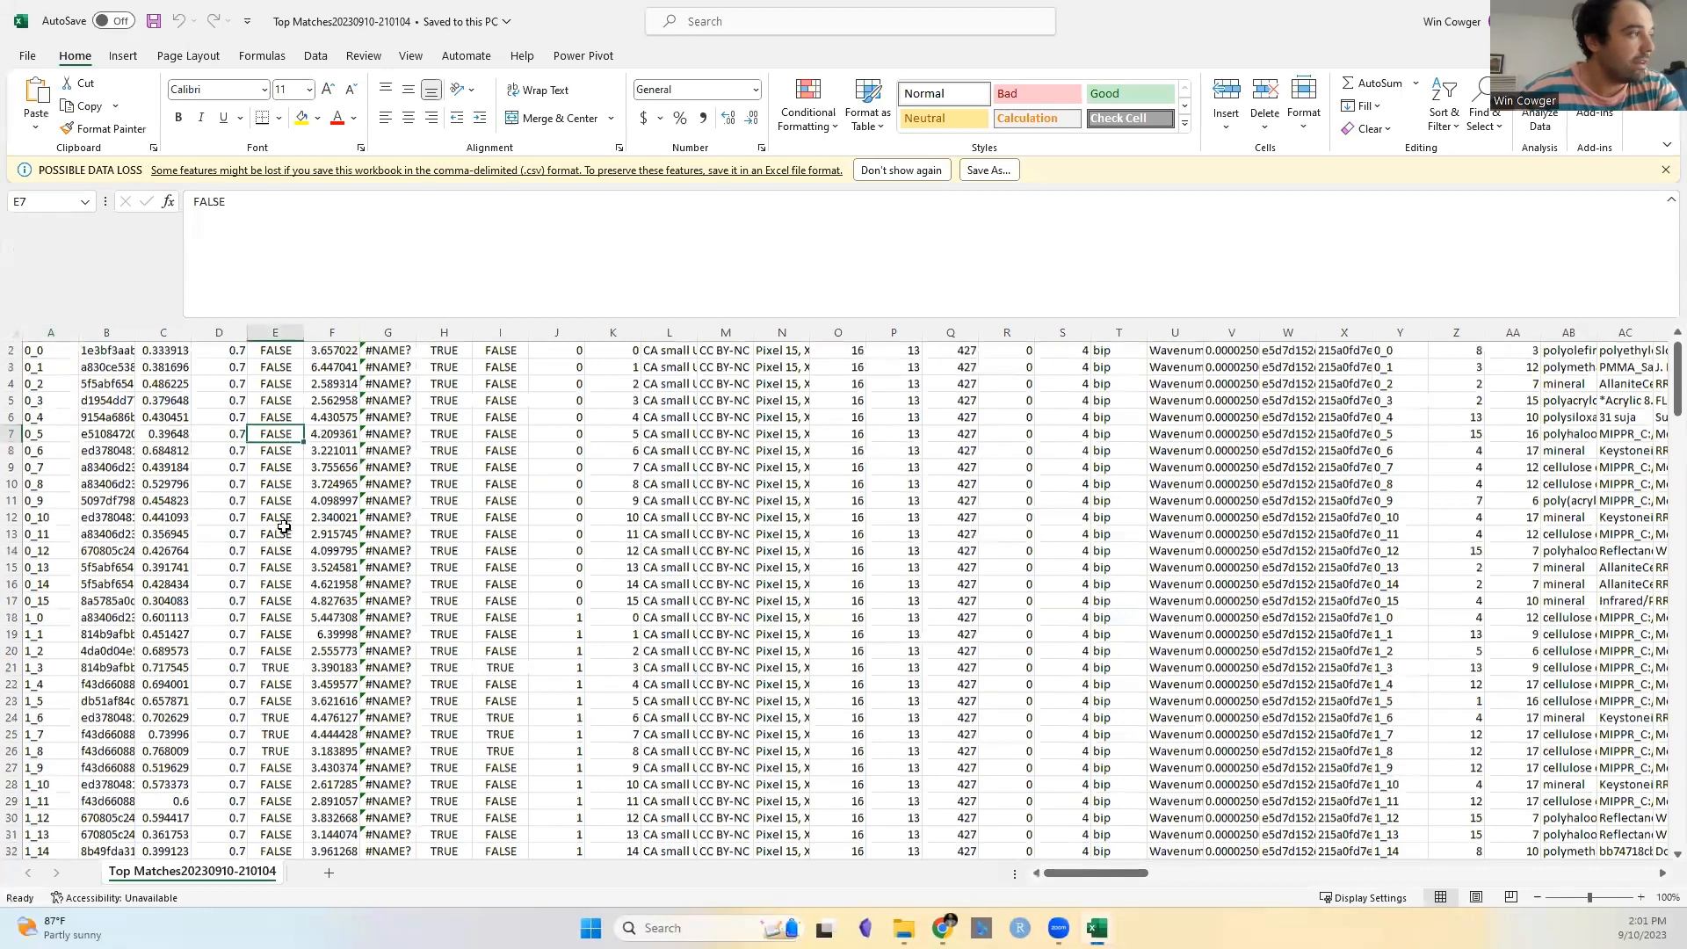
scroll(276, 725, "up", 1)
left_click(277, 719)
left_click(269, 365)
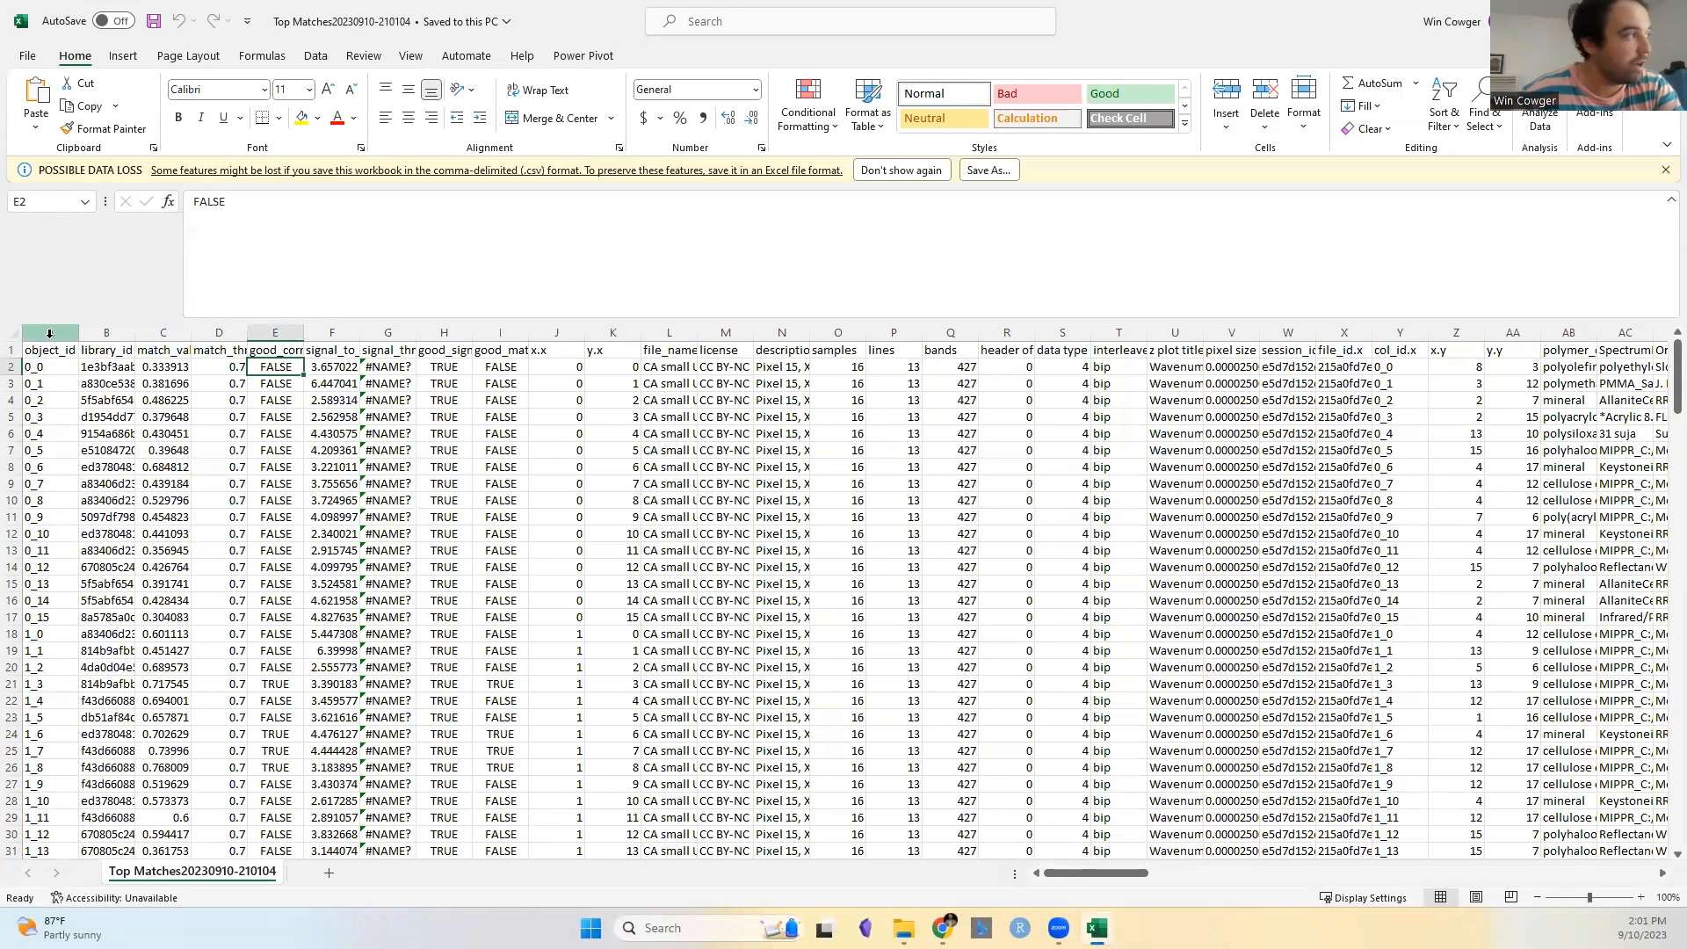
left_click_drag(49, 333, 949, 422)
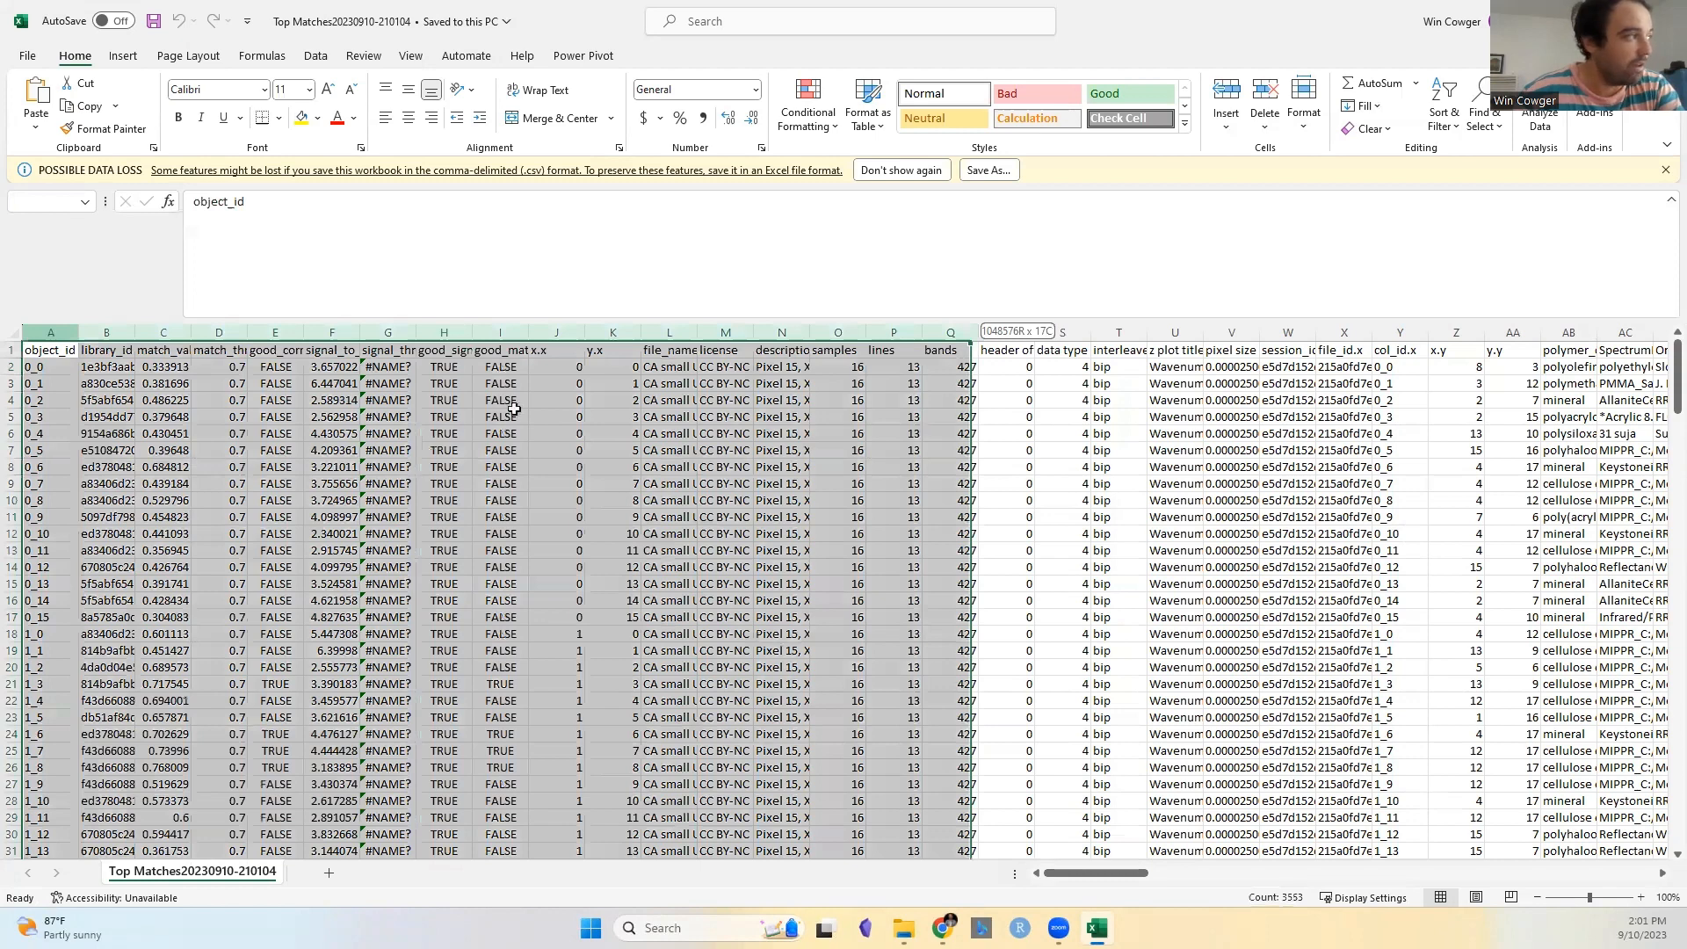
left_click(283, 351)
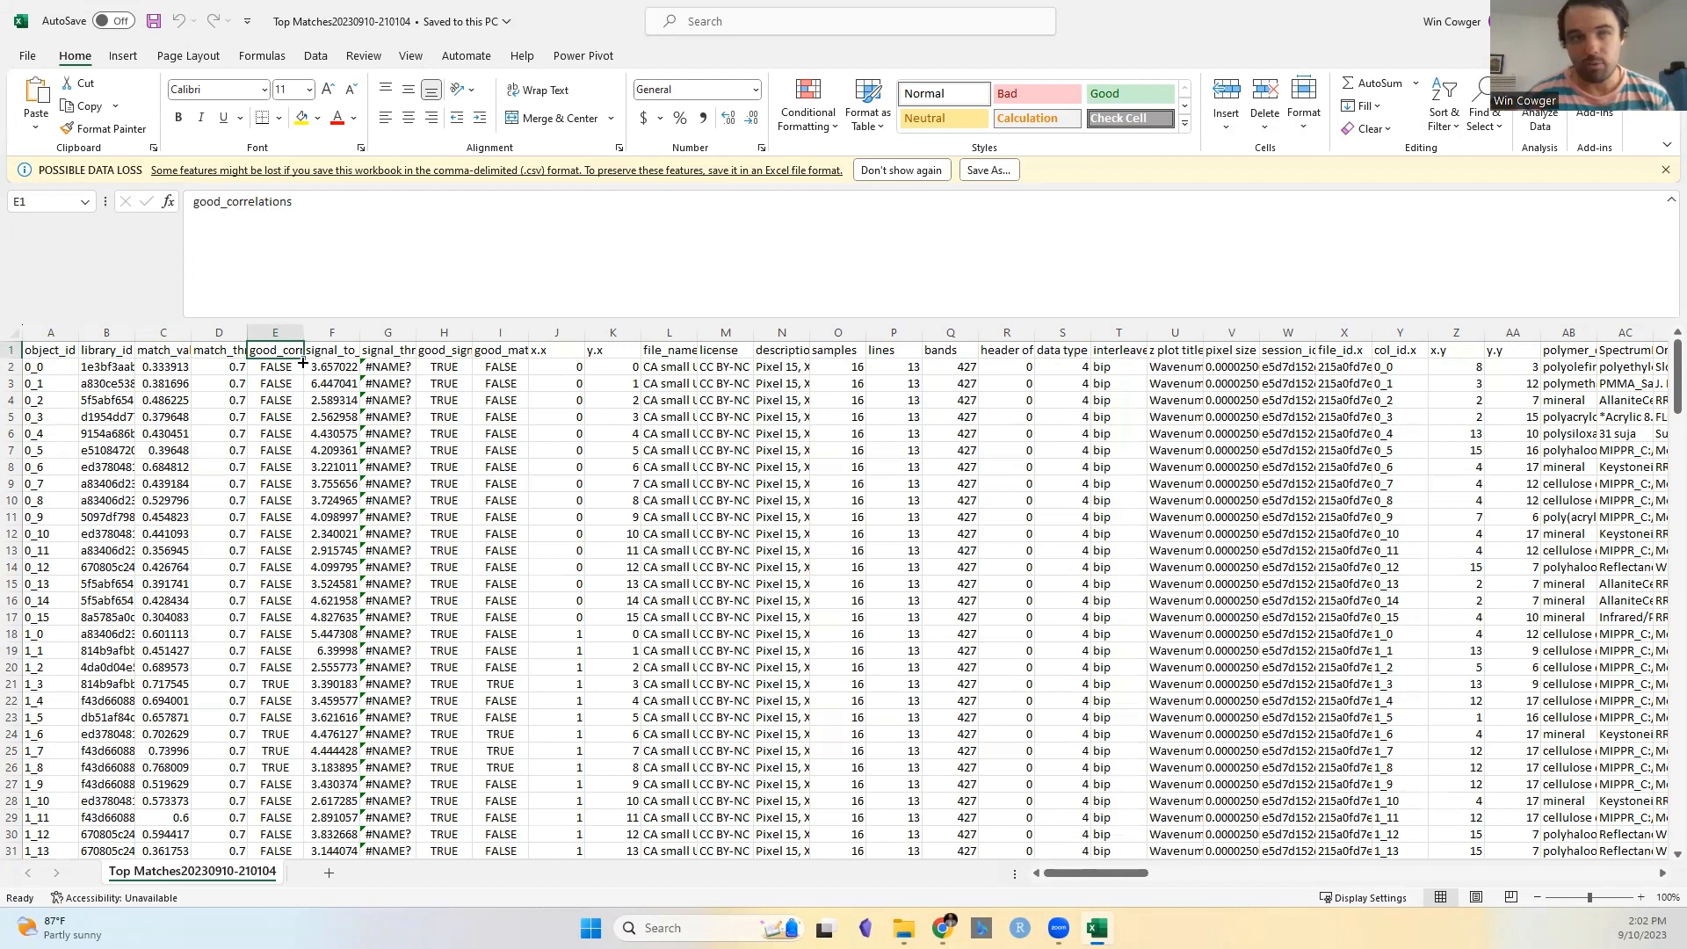
- Minimize Excel and return to Open Specy in Chrome to look over the identified map and the selected spectrum
left_click(1579, 17)
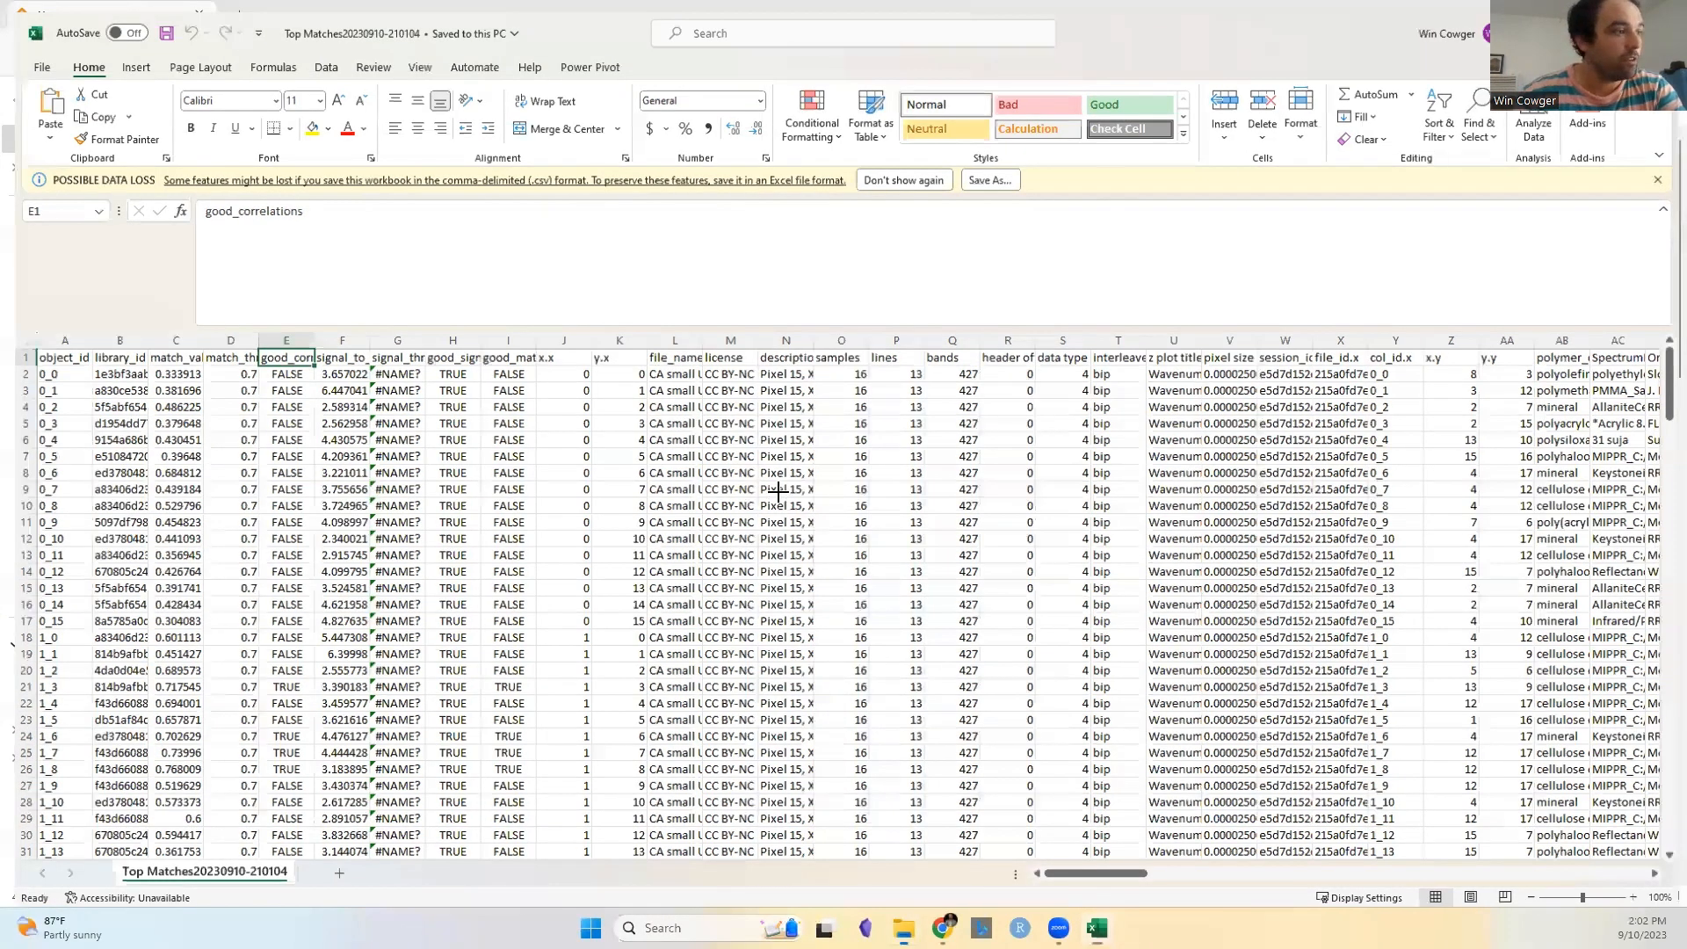
scroll(1010, 513, "down", 2)
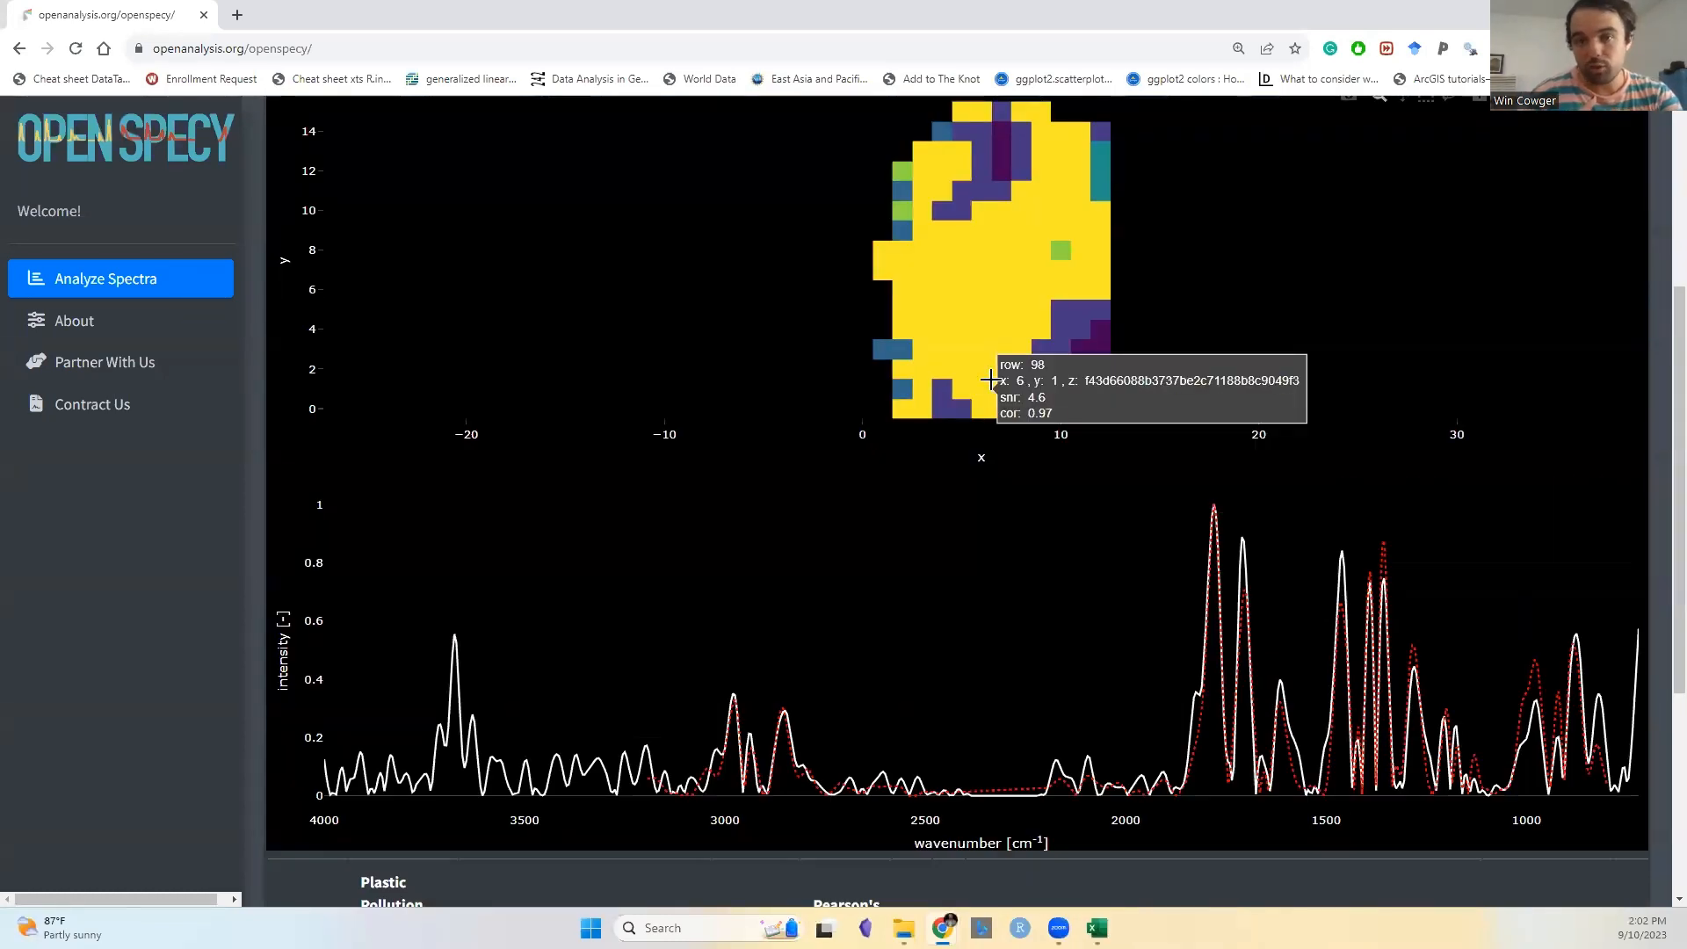
scroll(1416, 366, "up", 3)
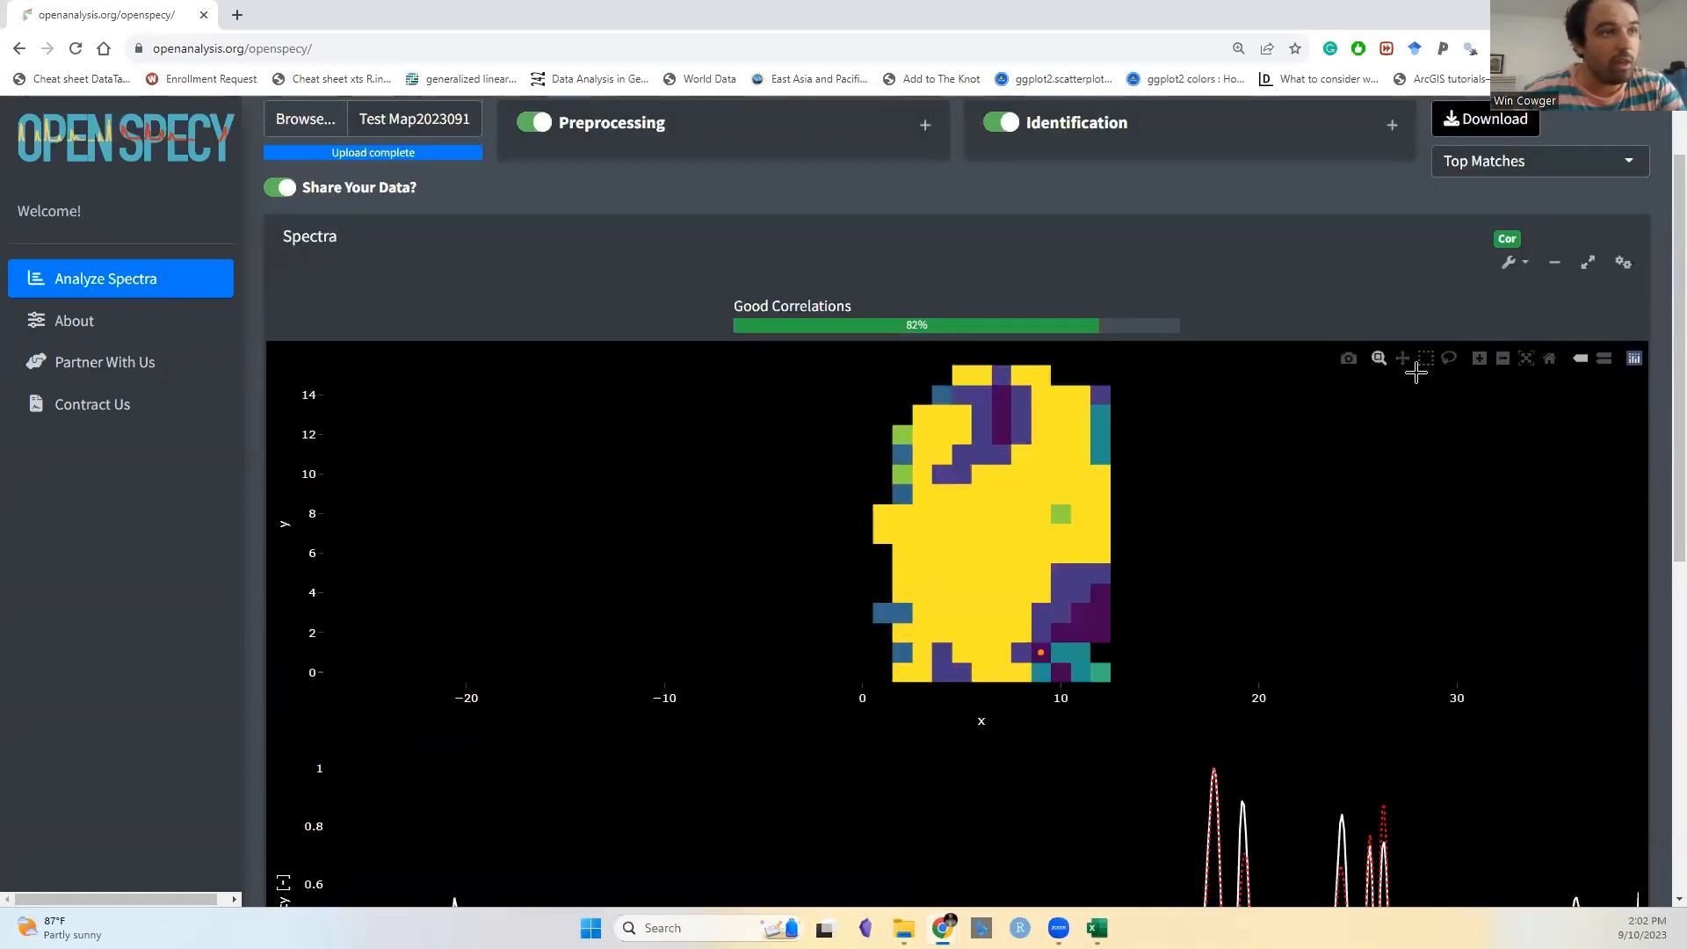
scroll(1029, 422, "down", 1)
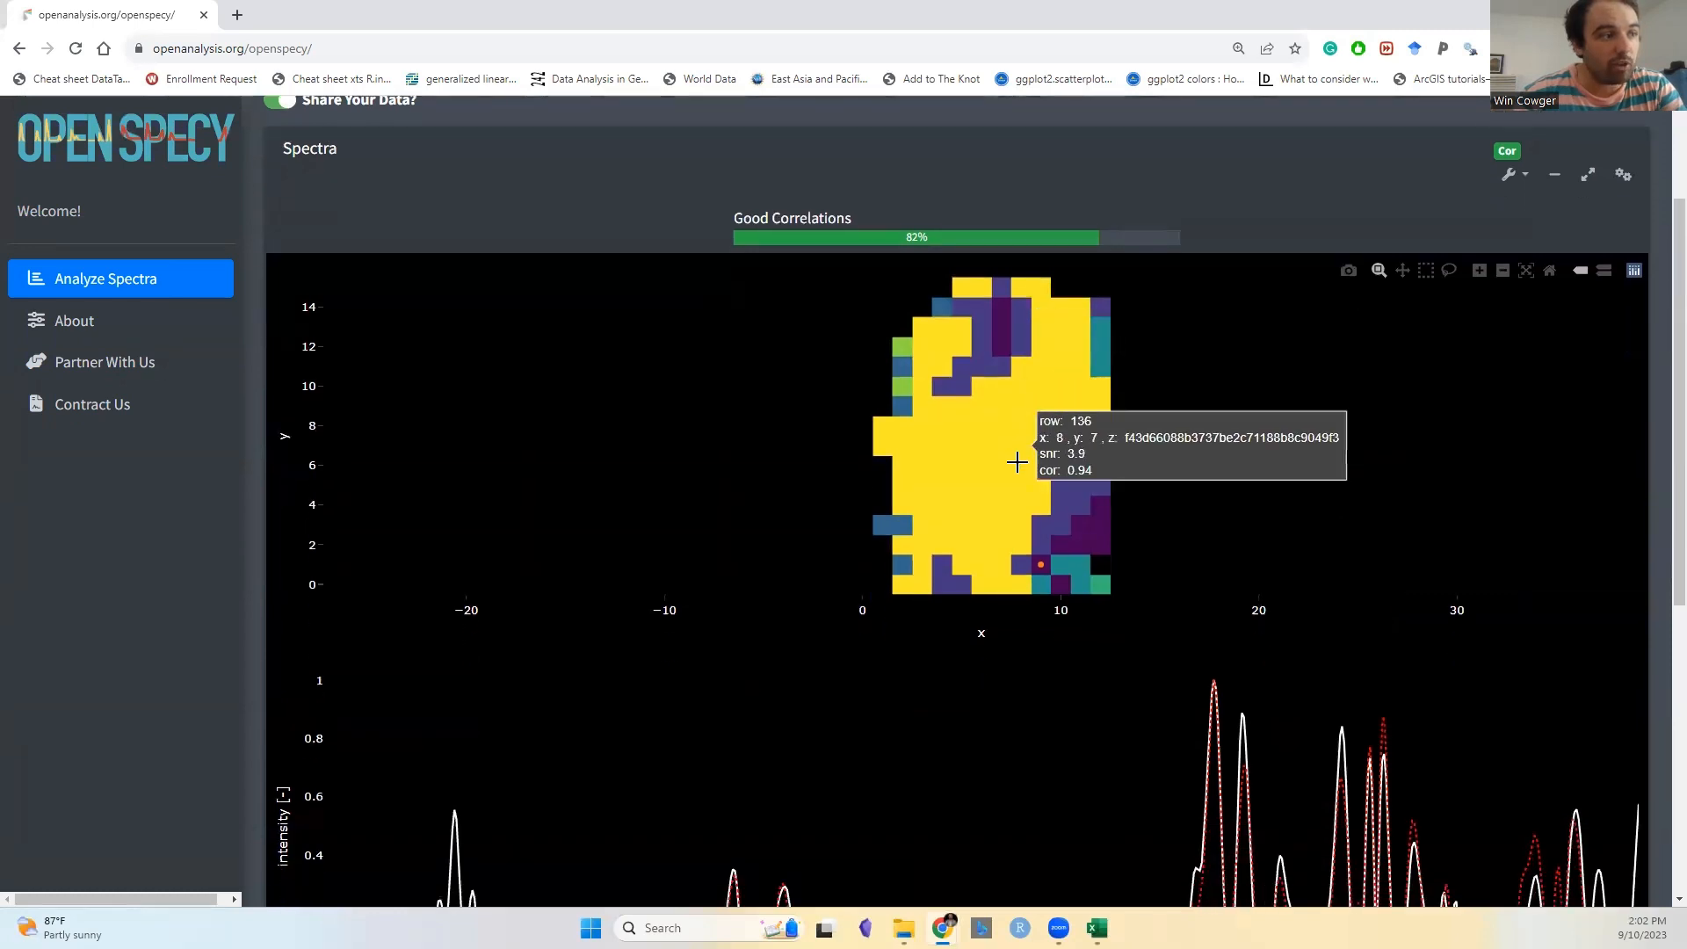
- Show the selectable matches for the current pixel and choose the second CA match, with a Pearson's r of 0.91
left_click(1624, 174)
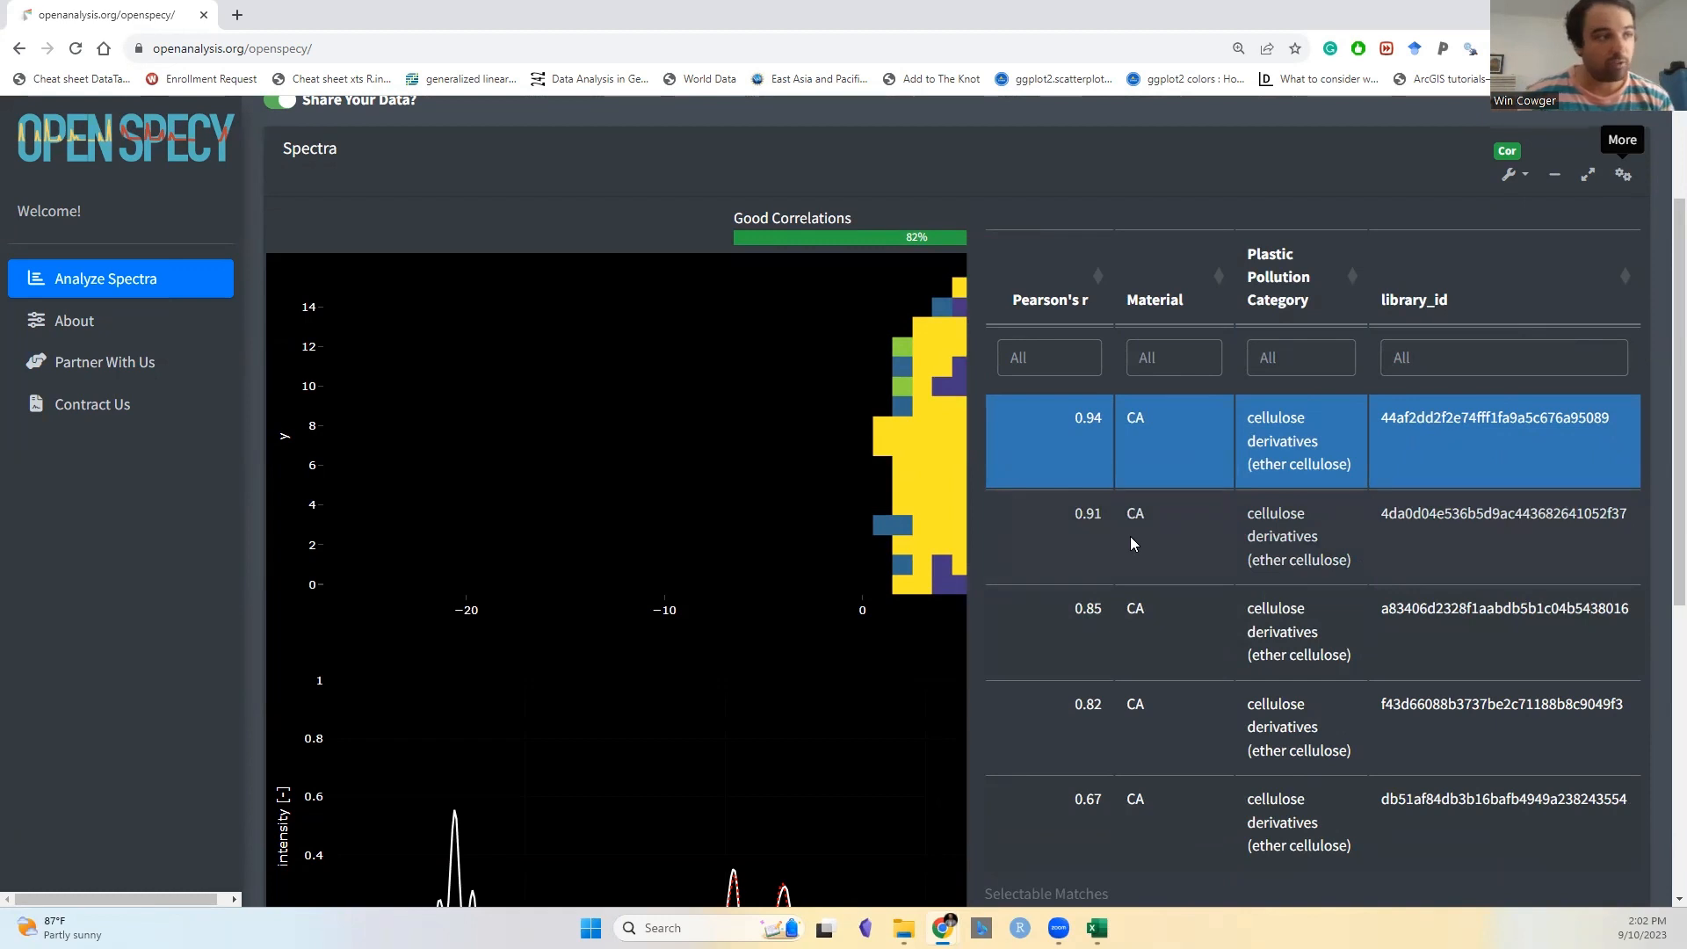
scroll(1125, 532, "down", 1)
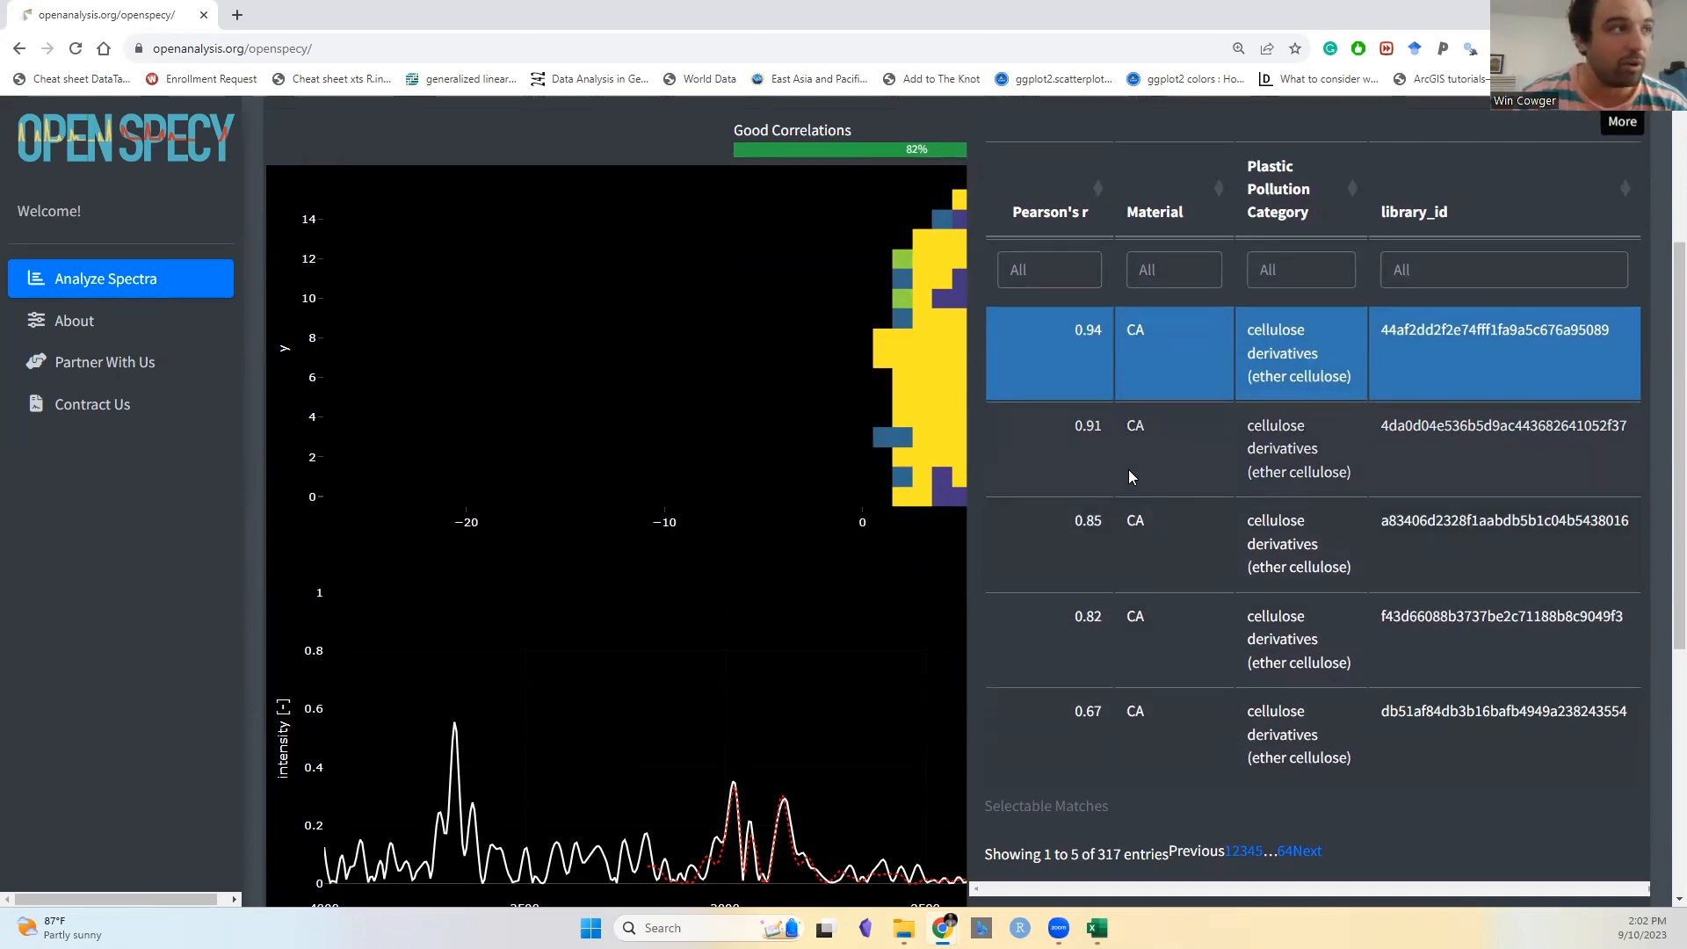
left_click(1049, 467)
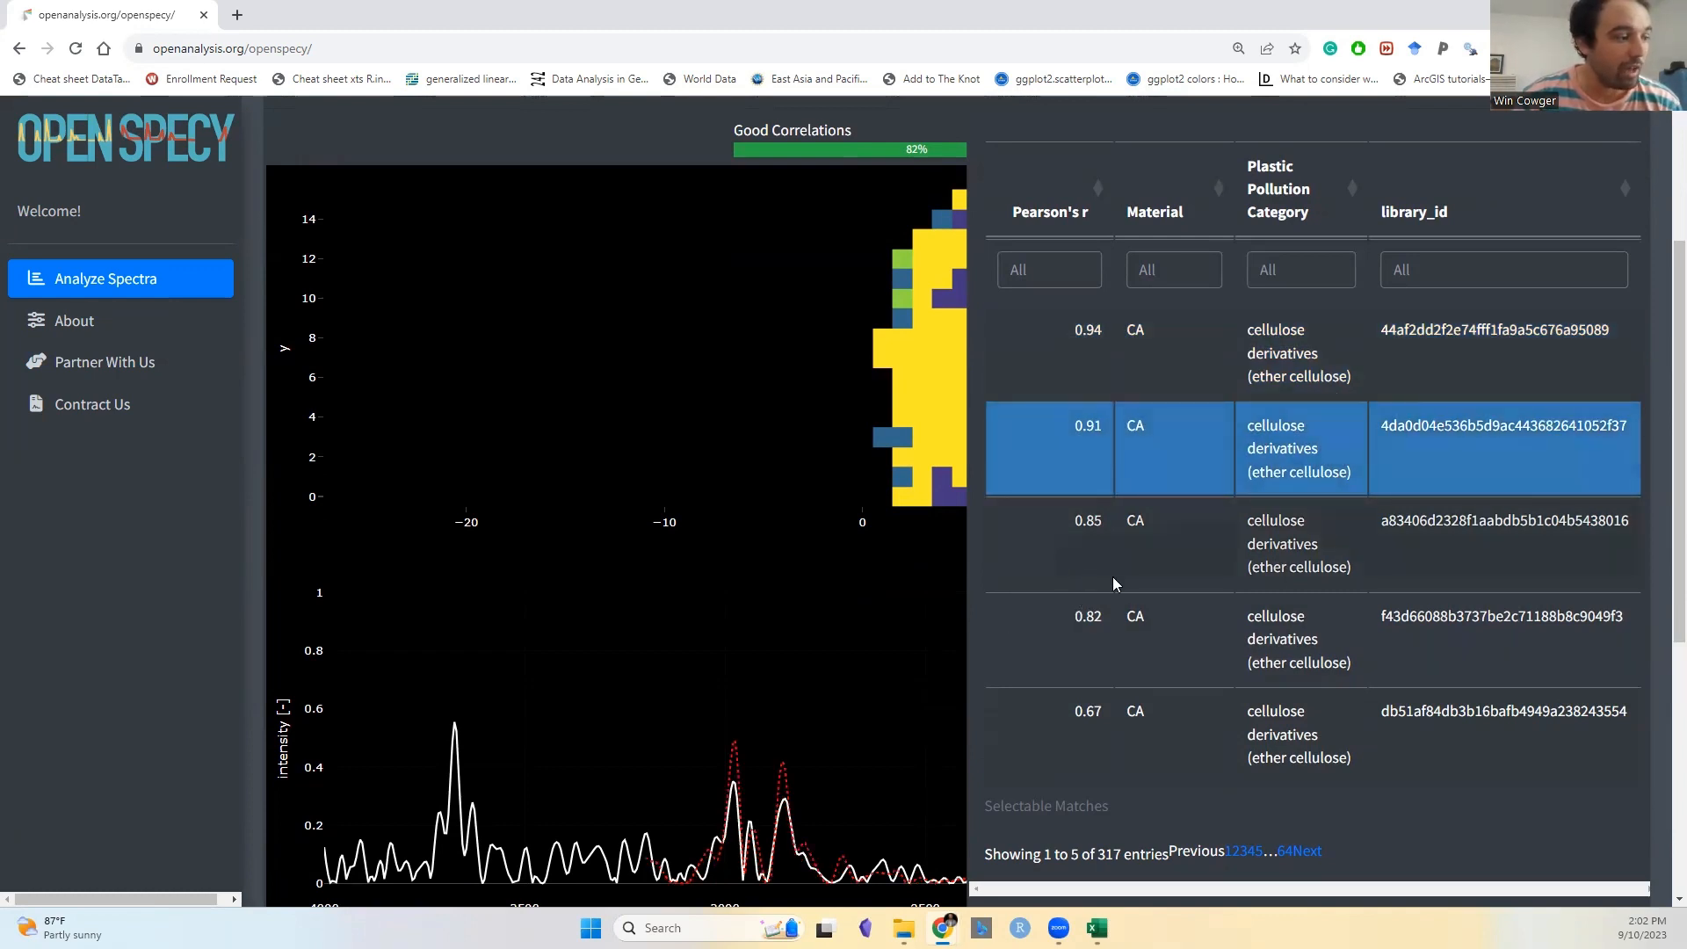
- Hide the list of selectable matches and compare the second CA match's spectrum with the selected pixel's spectrum
scroll(1453, 209, "up", 1)
left_click(1623, 175)
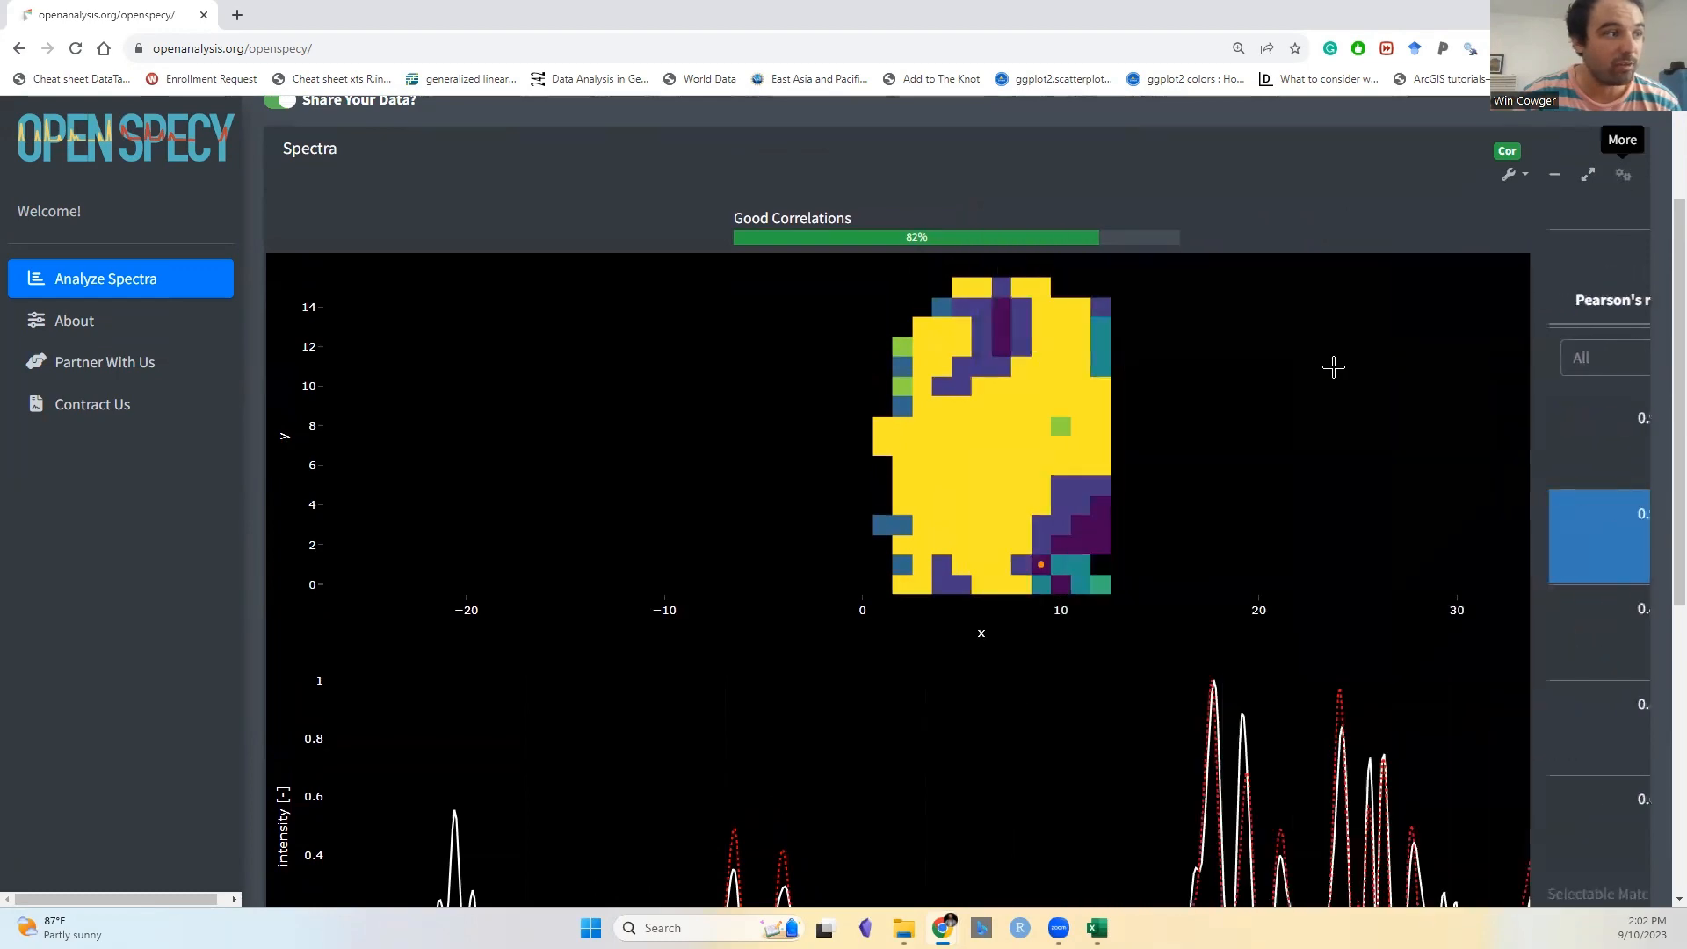
scroll(1198, 479, "down", 2)
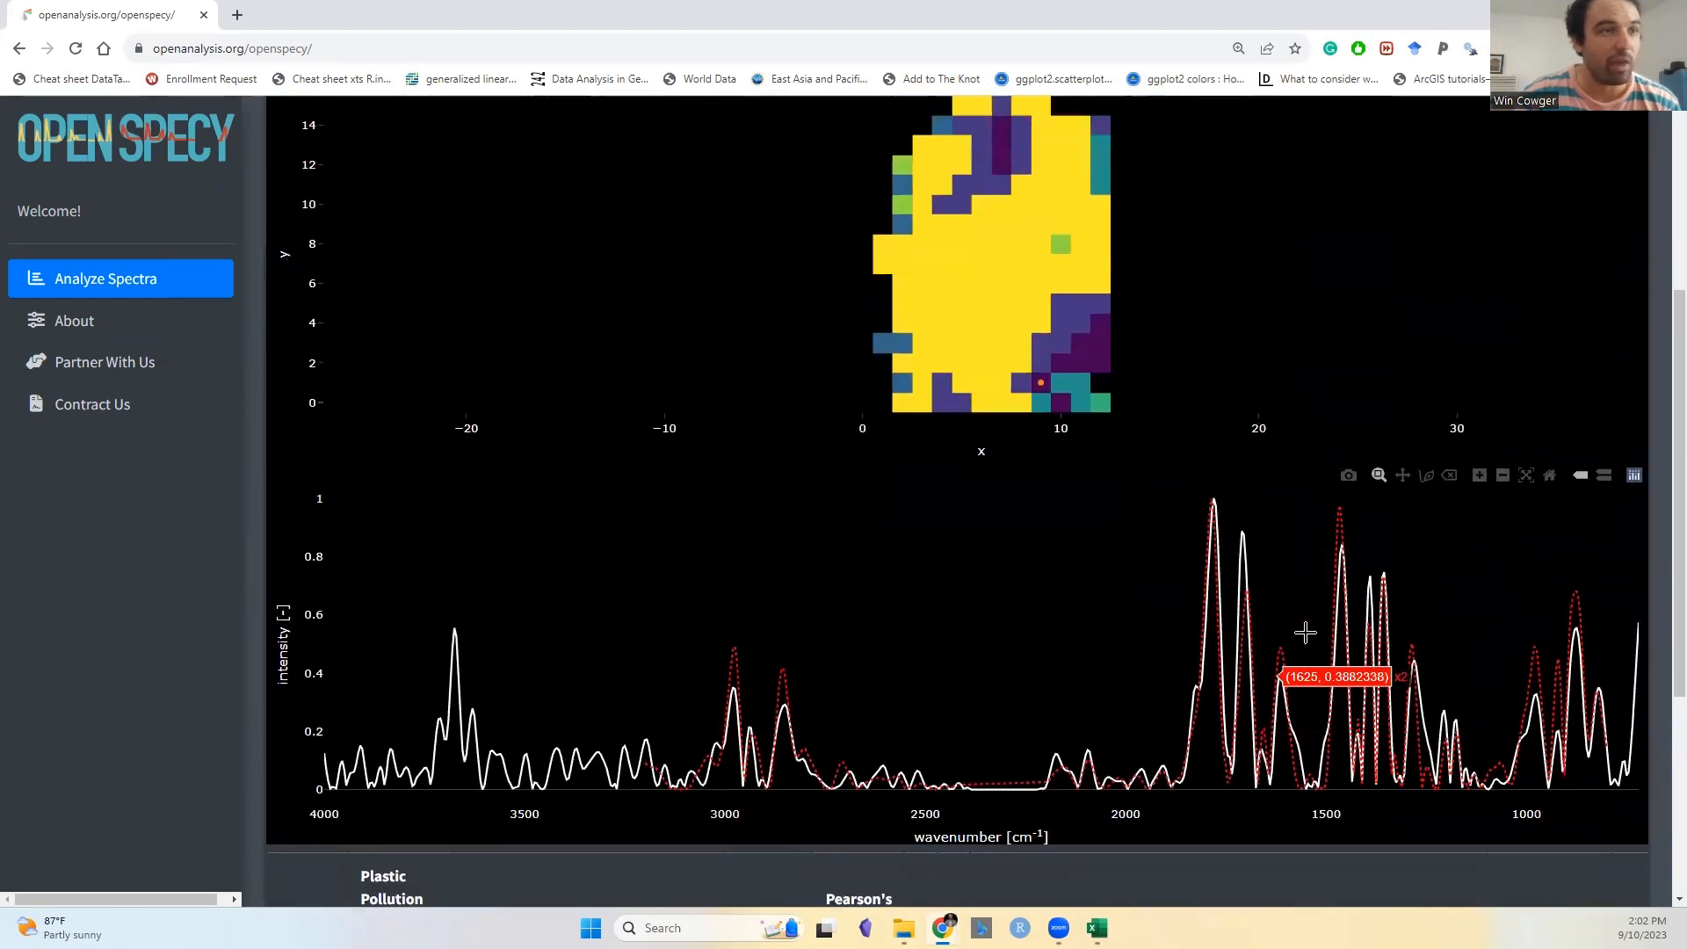
- Choose the third CA match, with a Pearson's r of 0.85, and compare its spectrum and metadata with the selected pixel's spectrum
scroll(1554, 313, "up", 2)
left_click(1623, 174)
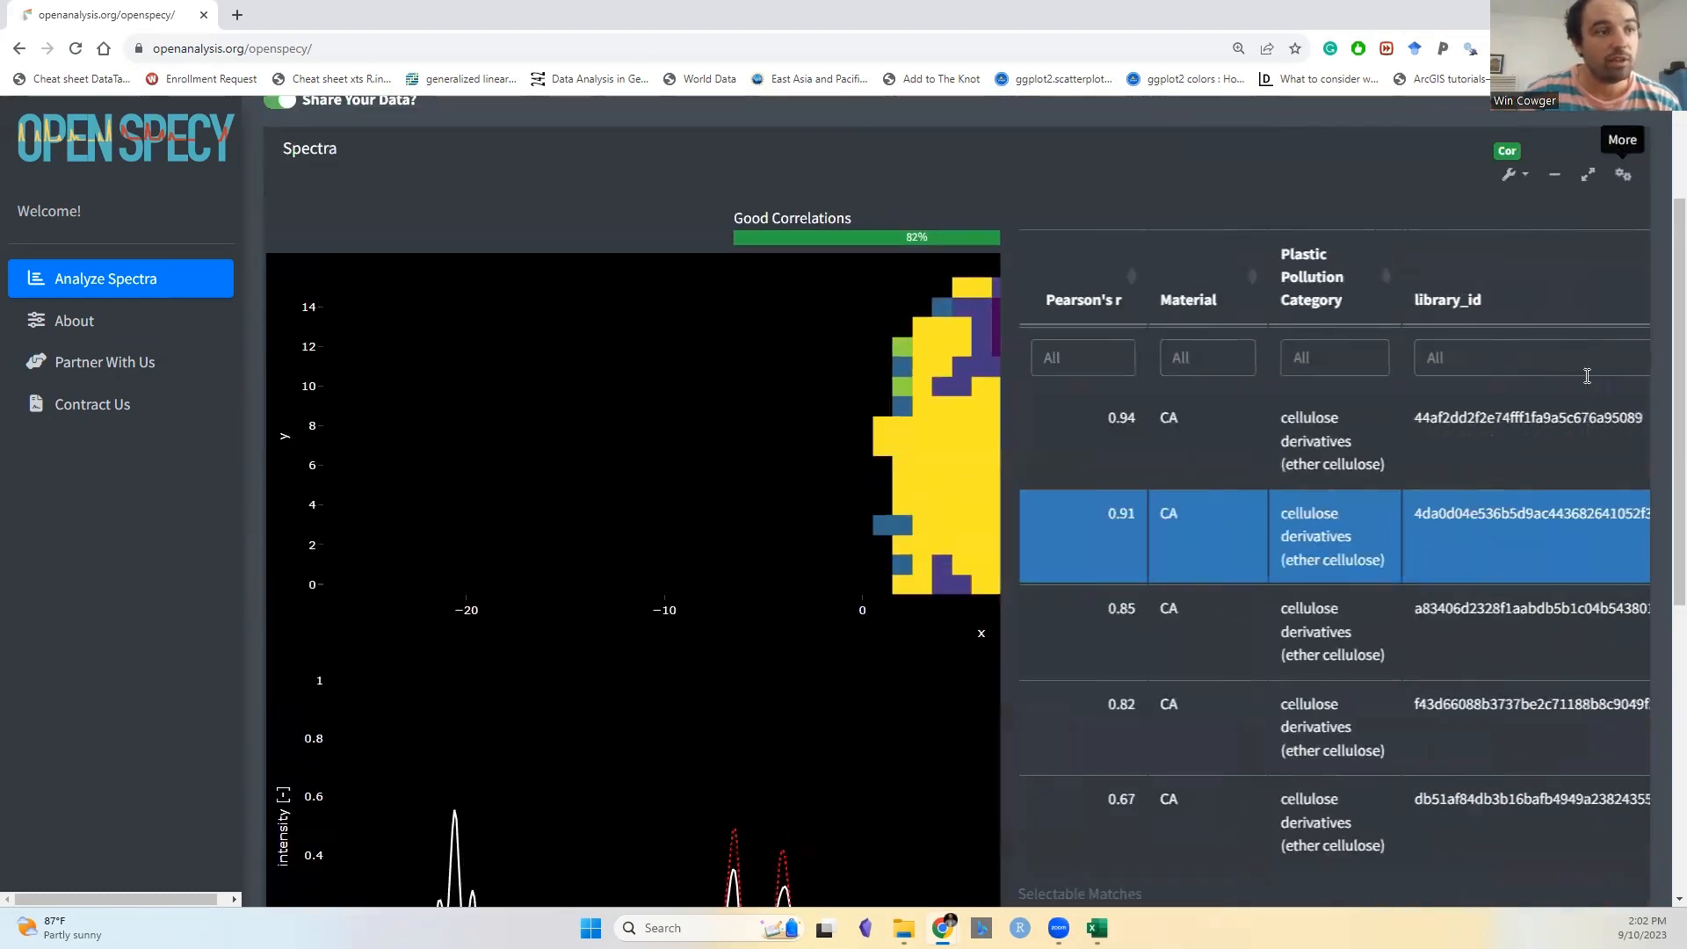
left_click(1238, 668)
left_click(1623, 174)
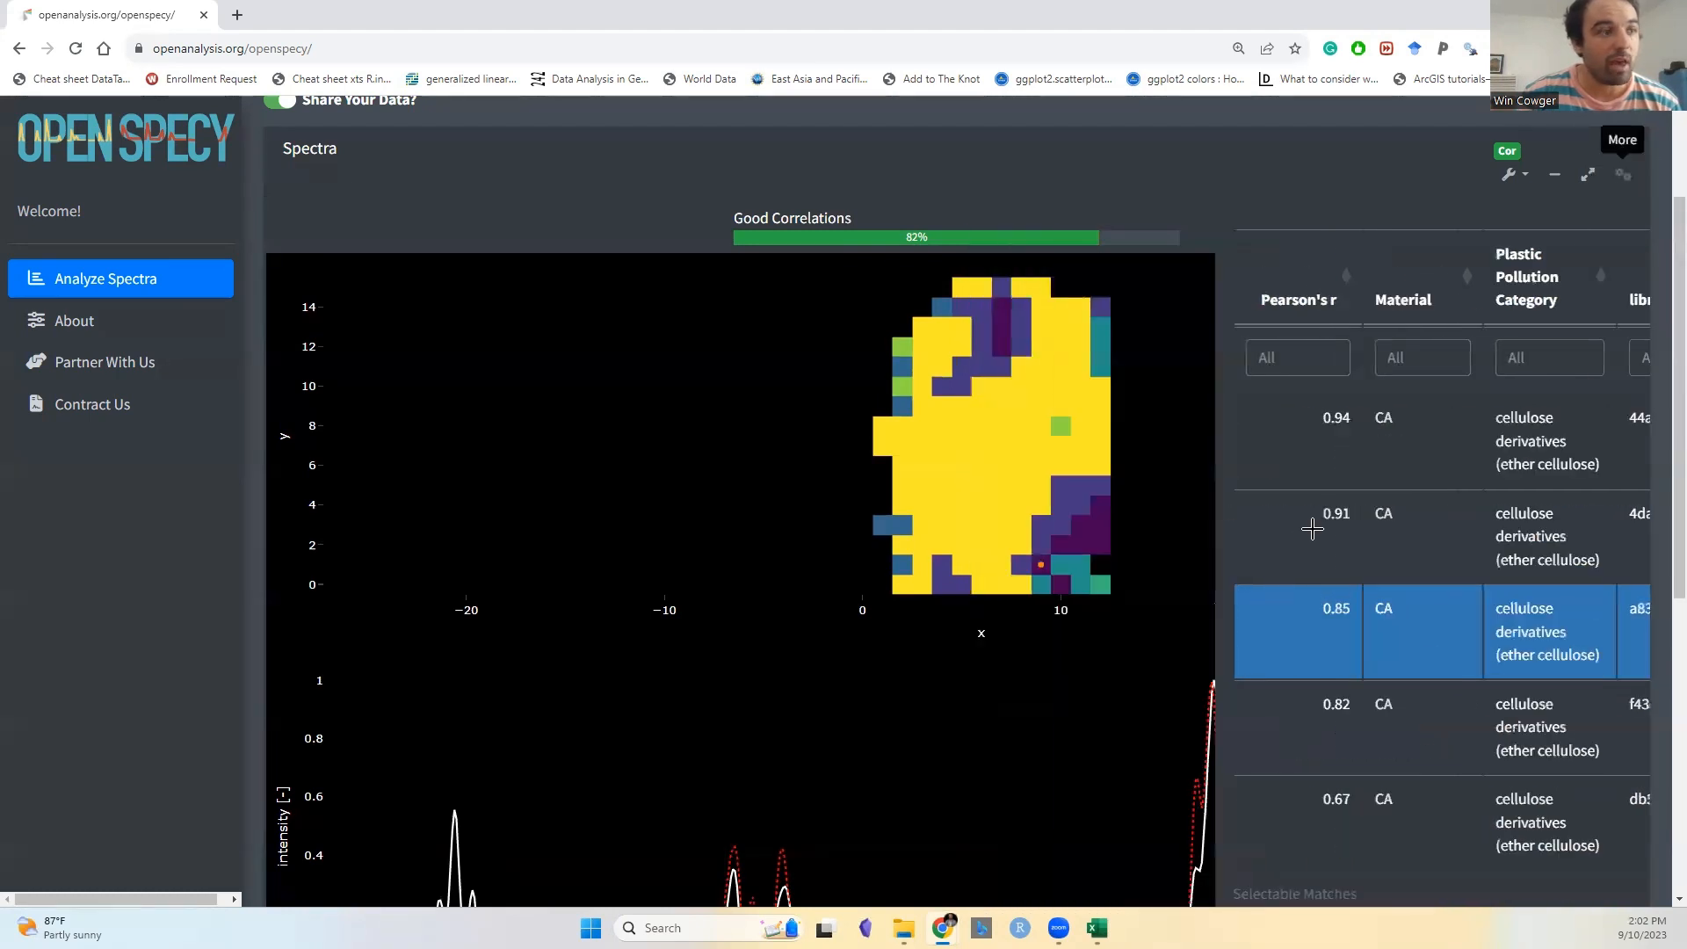
scroll(1232, 549, "down", 1)
scroll(1232, 548, "down", 4)
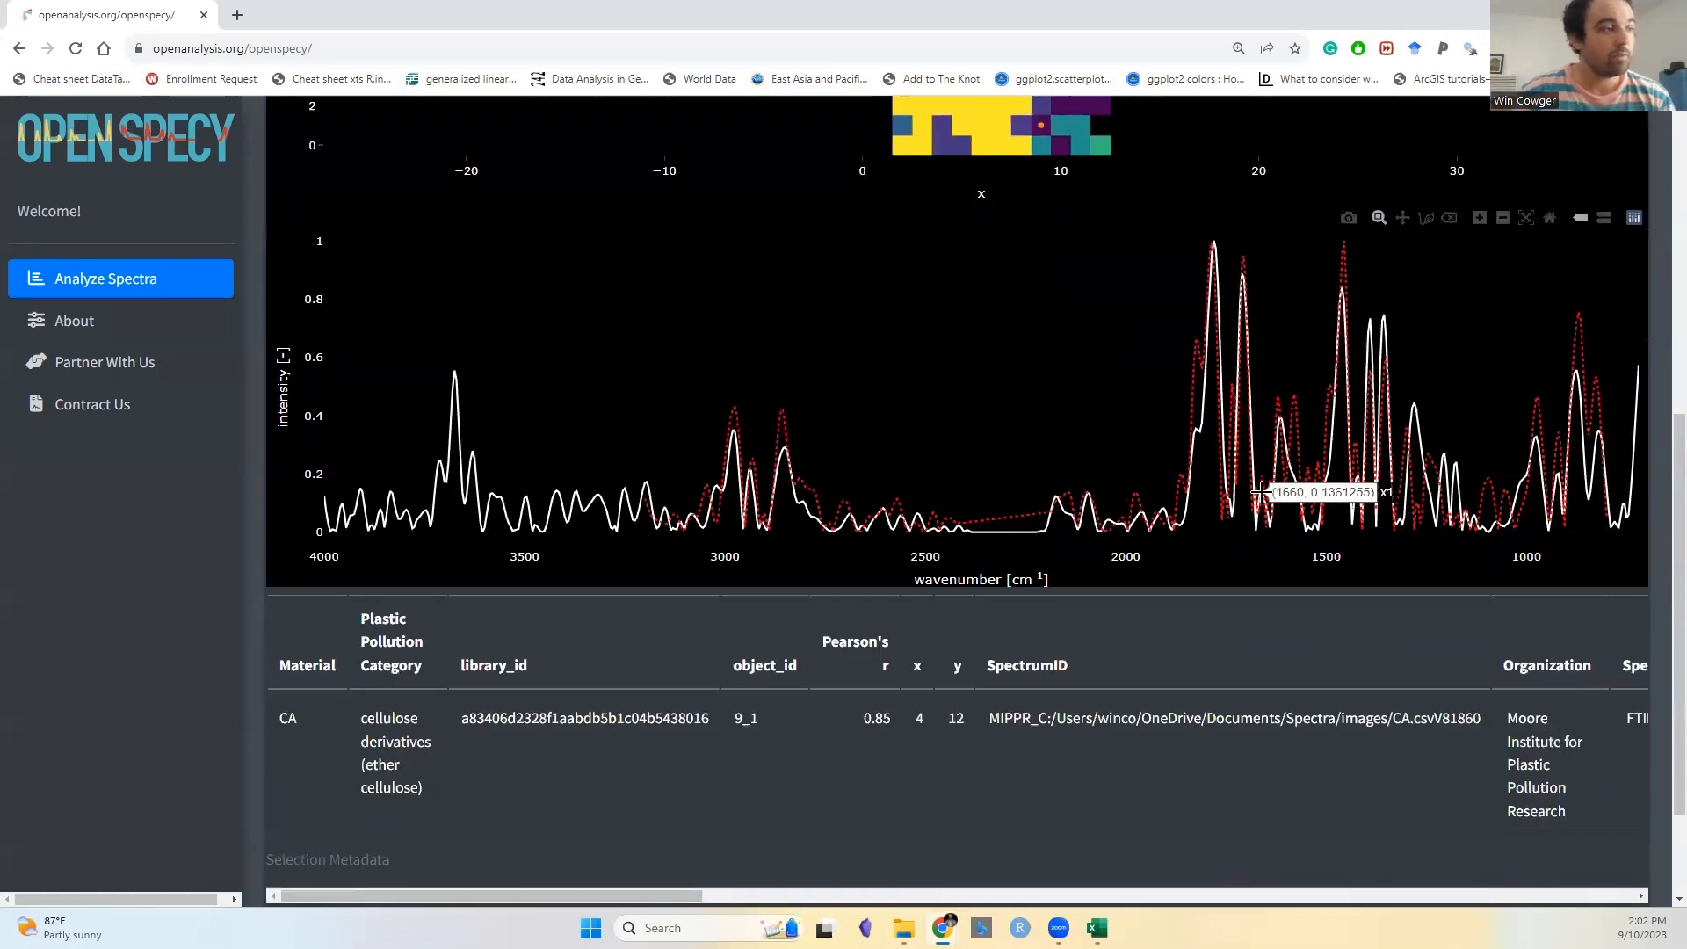
scroll(1259, 497, "down", 1)
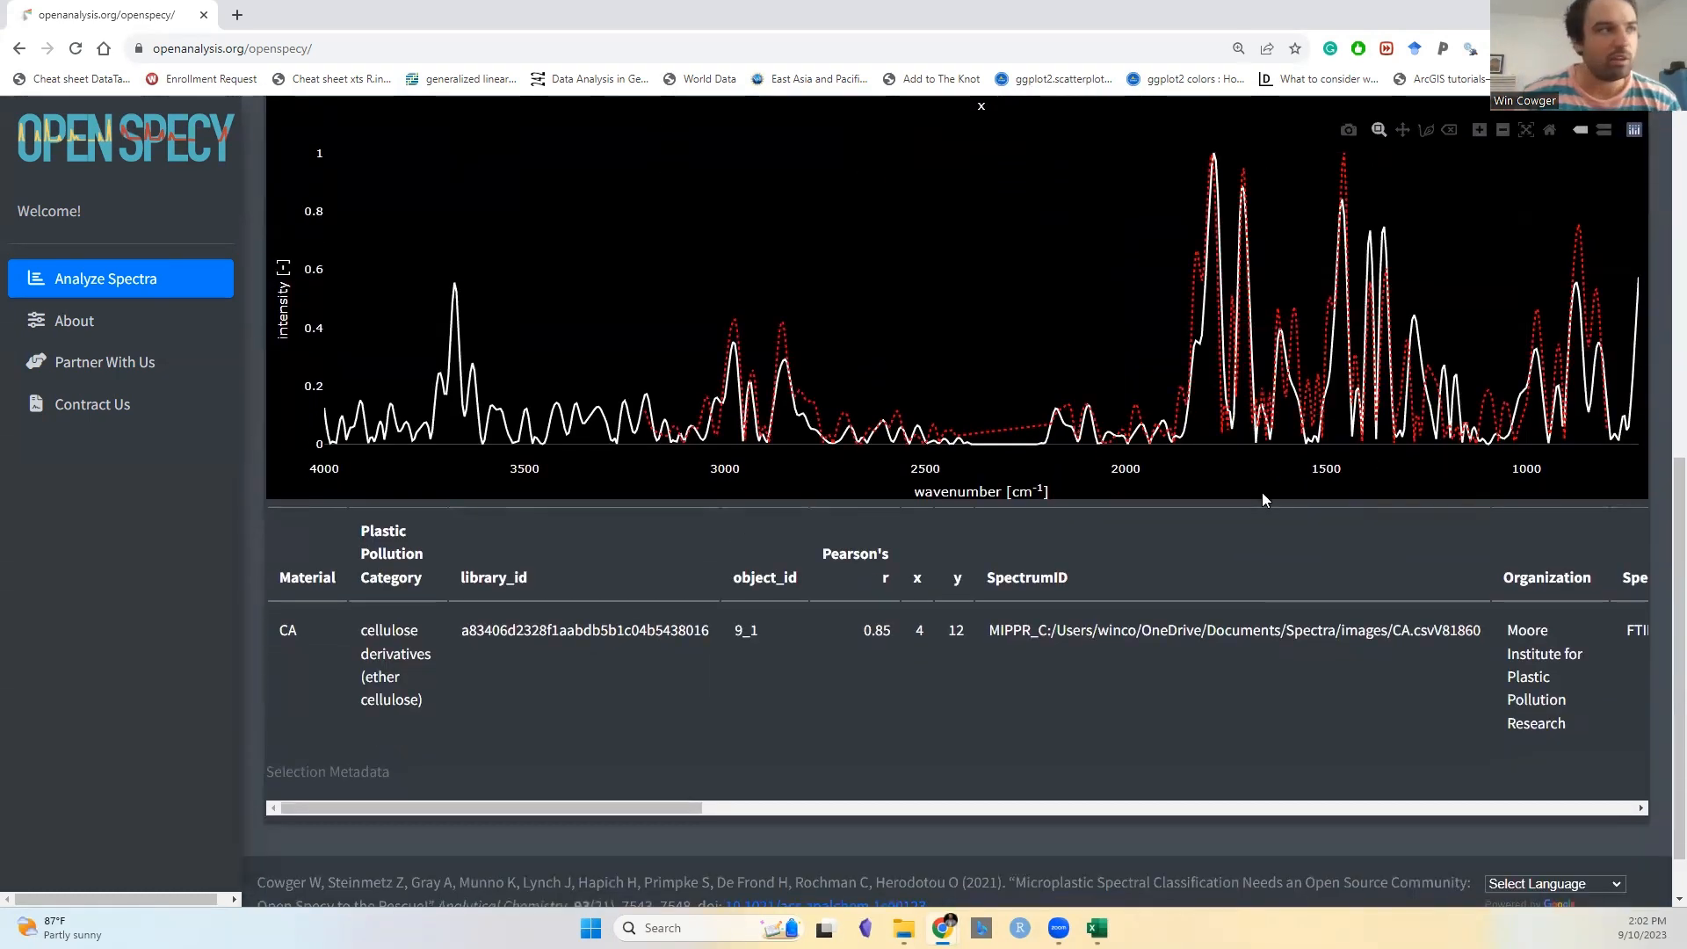
- Examine the library IDs, signal-to-noise and correlation values of pixels across the identified map, along with the overall good correlations
scroll(1262, 492, "up", 5)
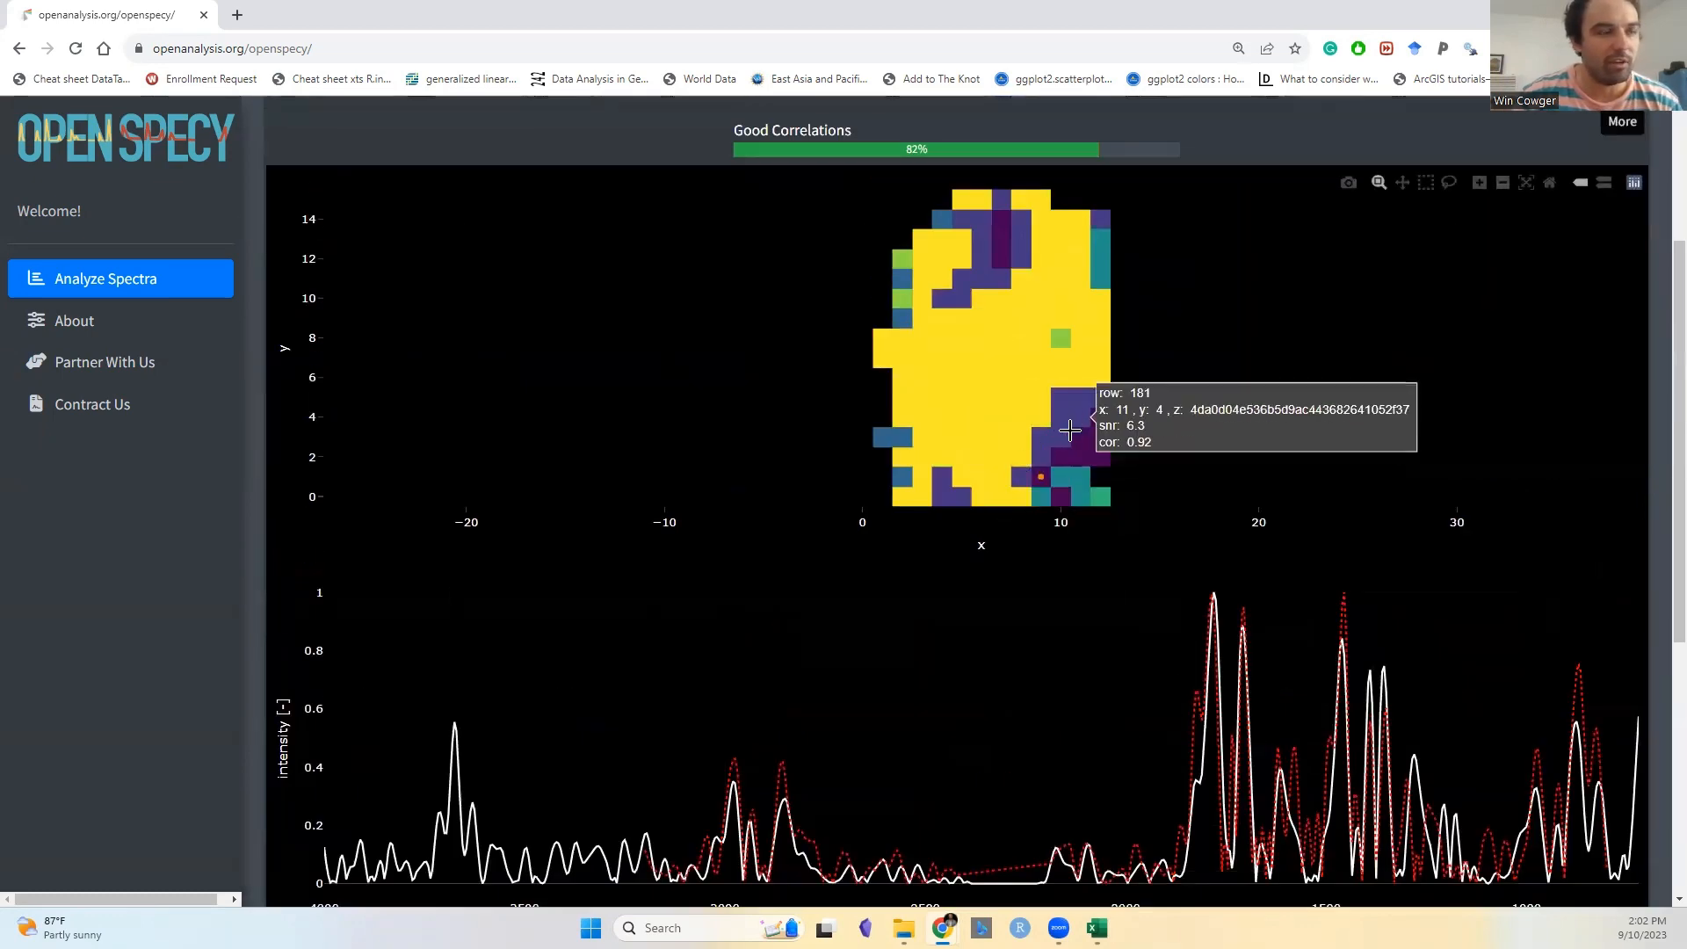
scroll(1089, 457, "down", 2)
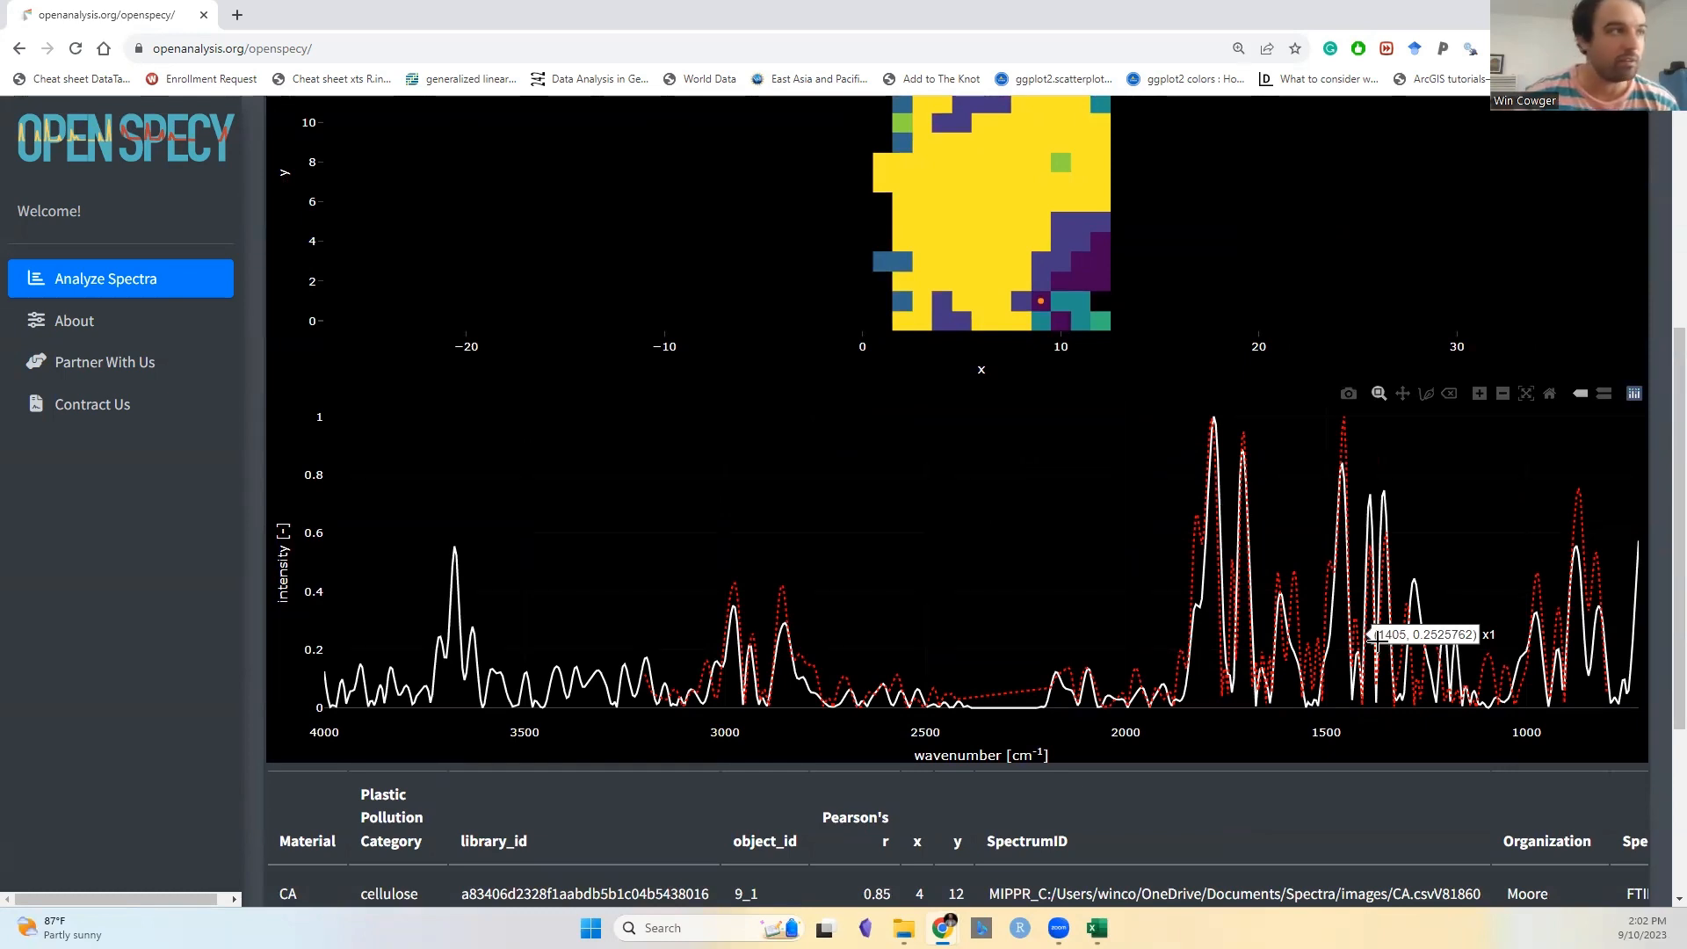
scroll(1099, 528, "up", 2)
mouse_move(1063, 436)
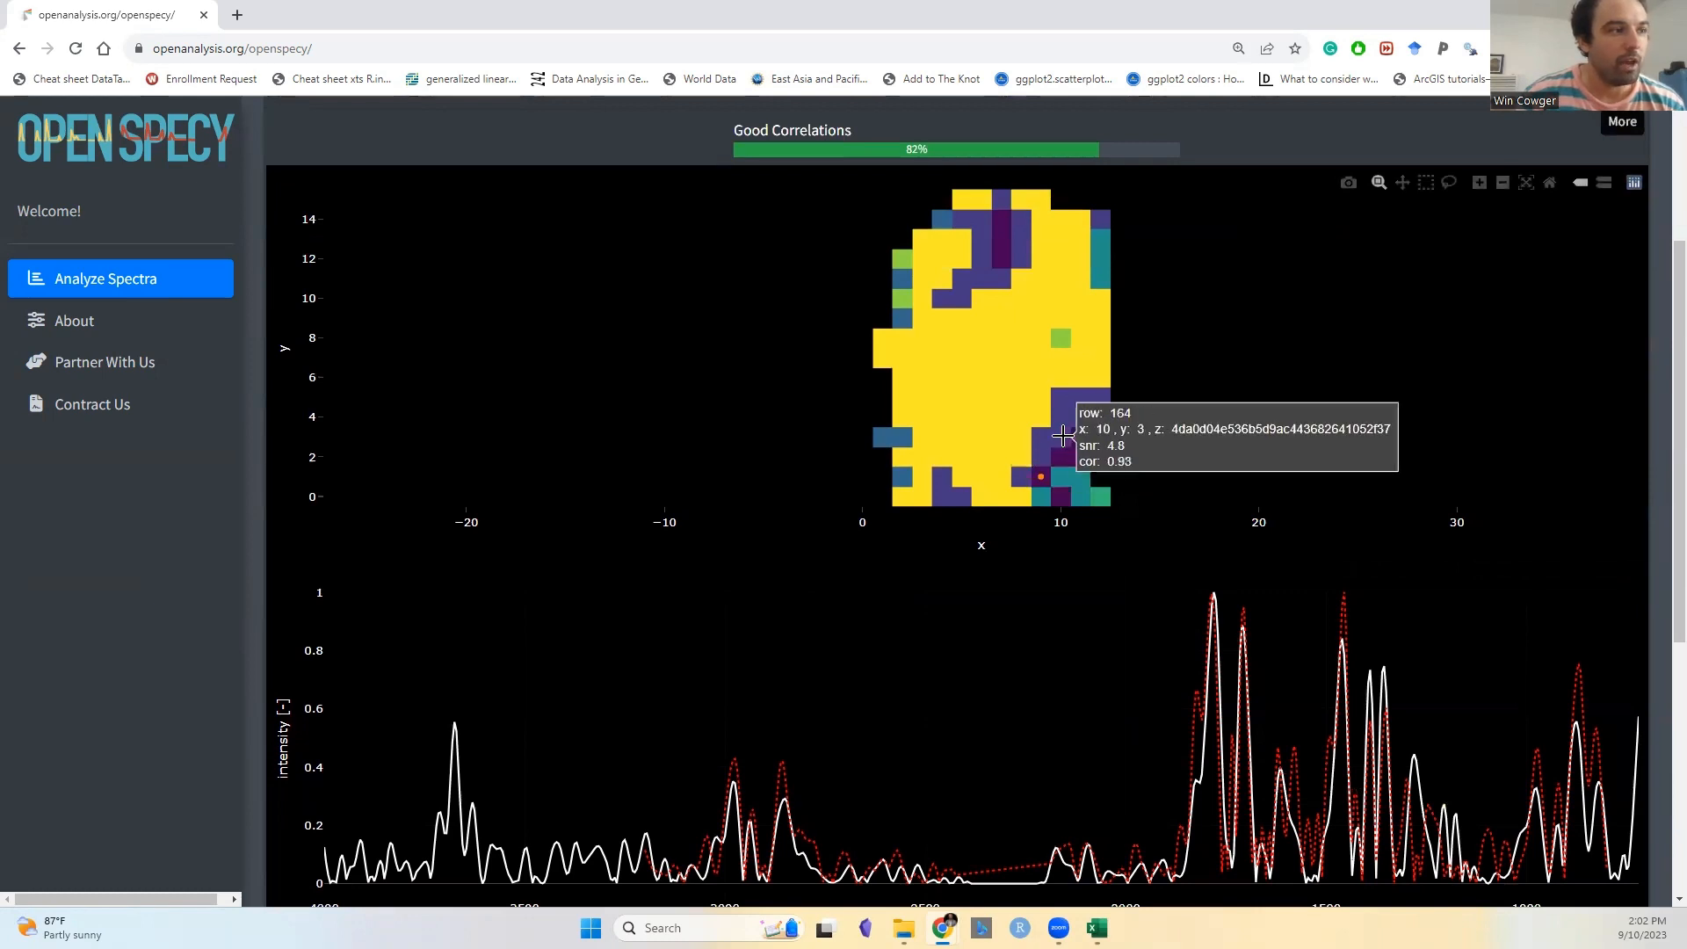
mouse_move(1070, 350)
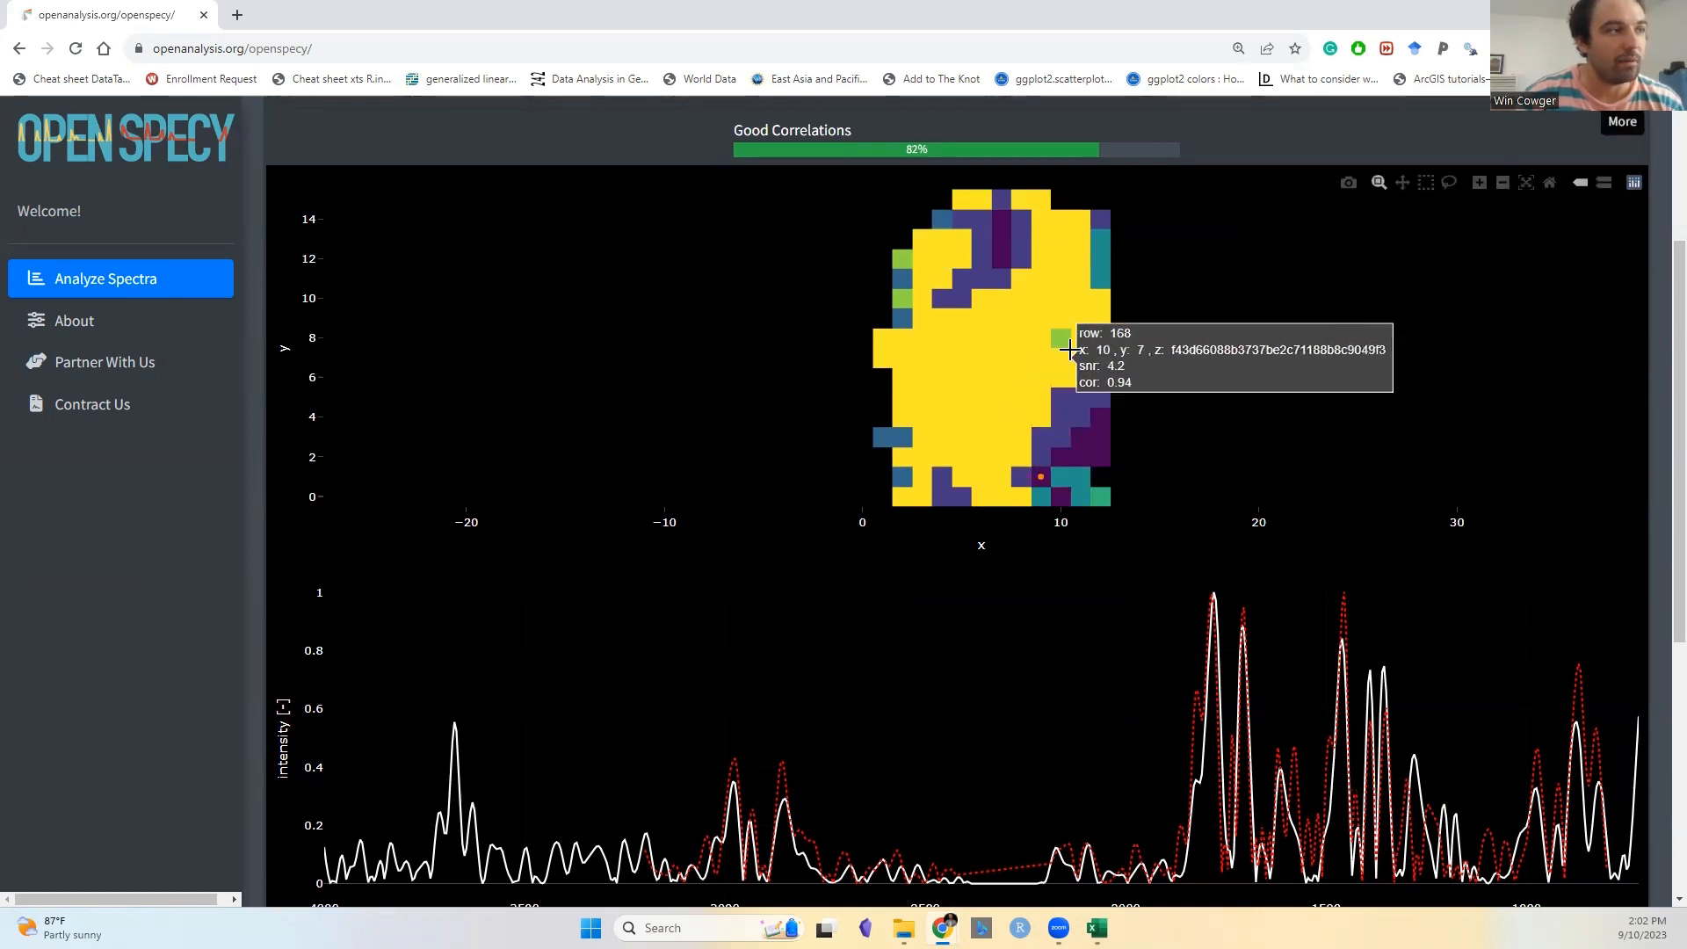
mouse_move(1011, 378)
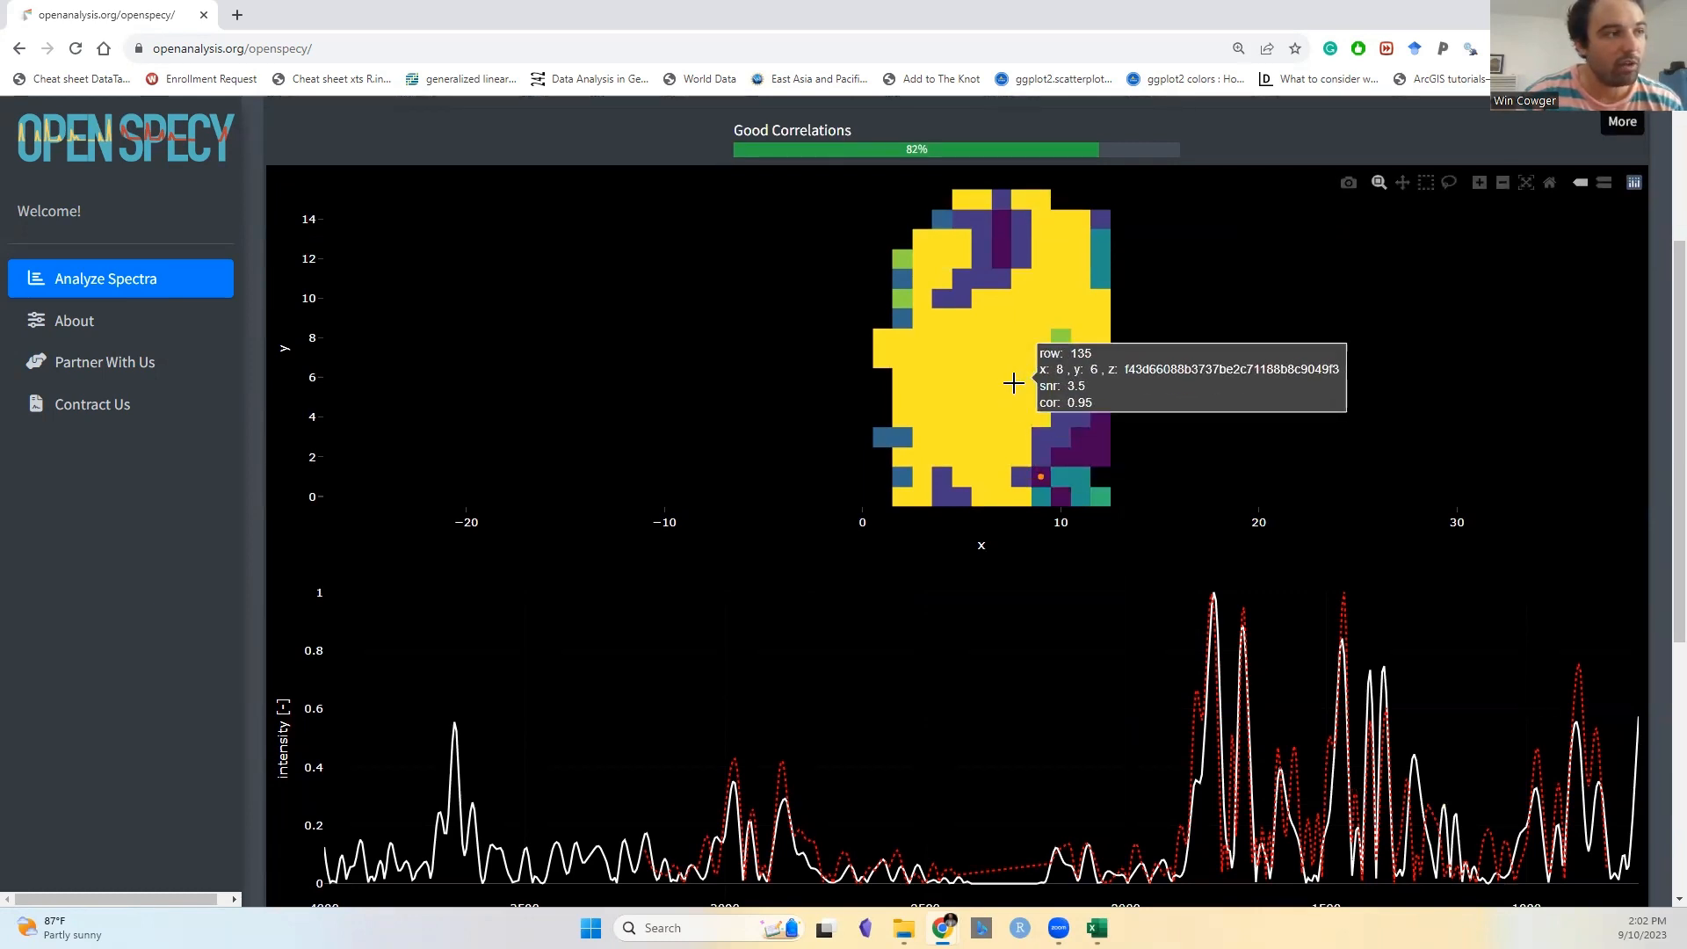
mouse_move(905, 434)
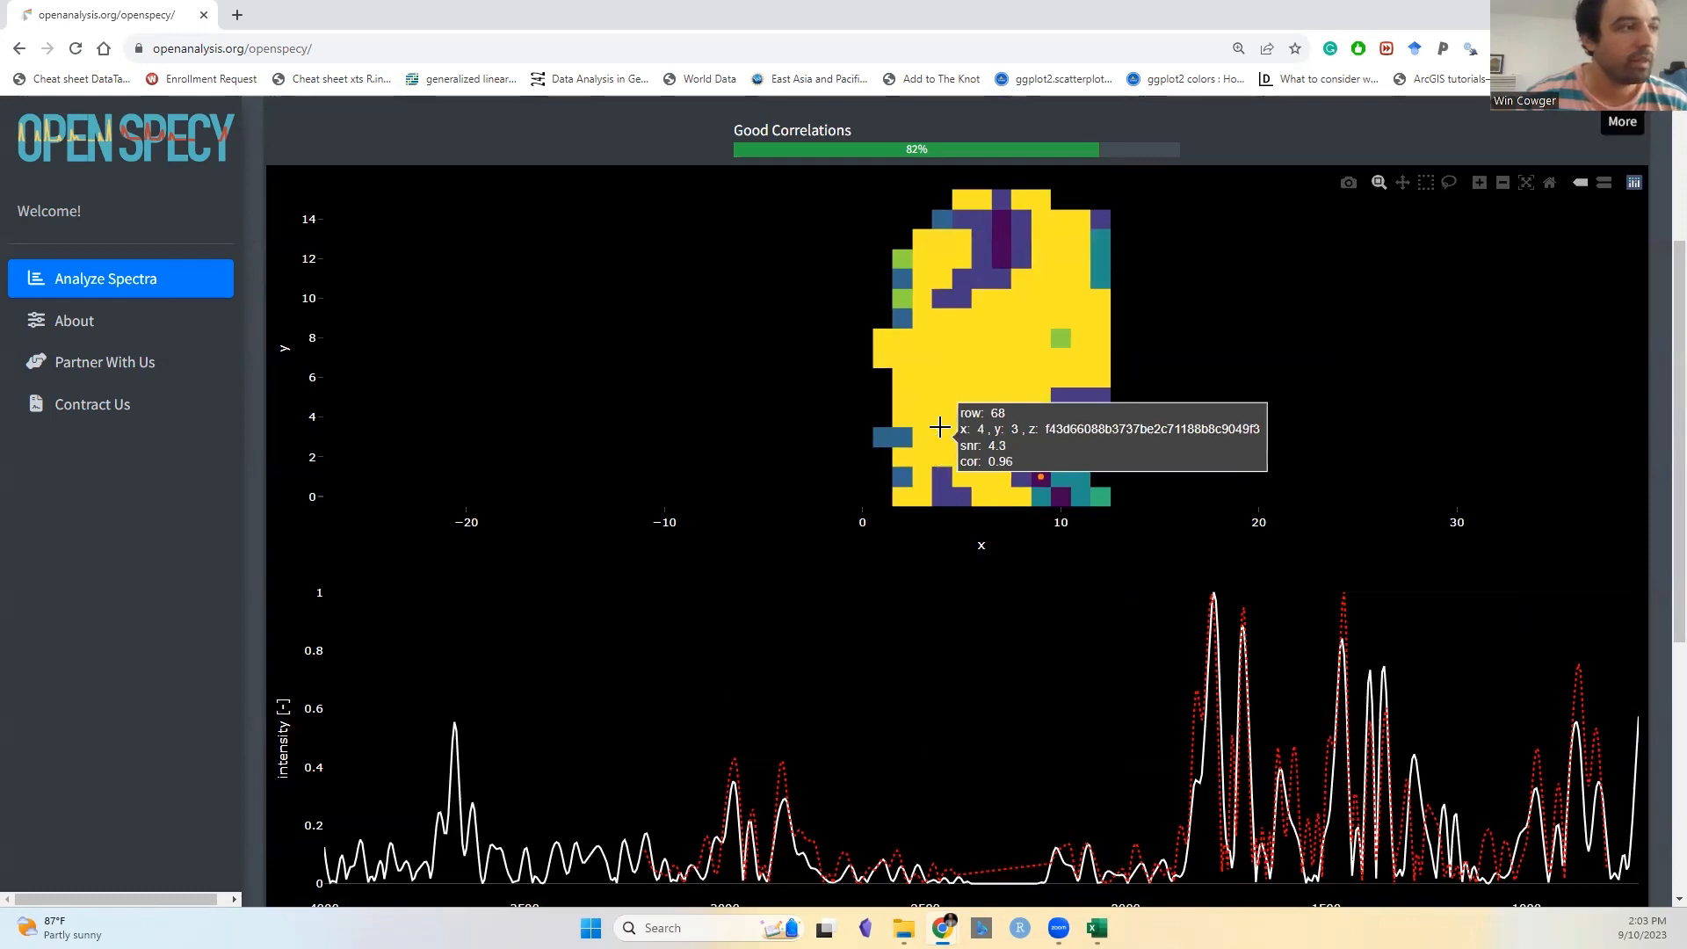
scroll(996, 378, "up", 2)
scroll(998, 380, "up", 1)
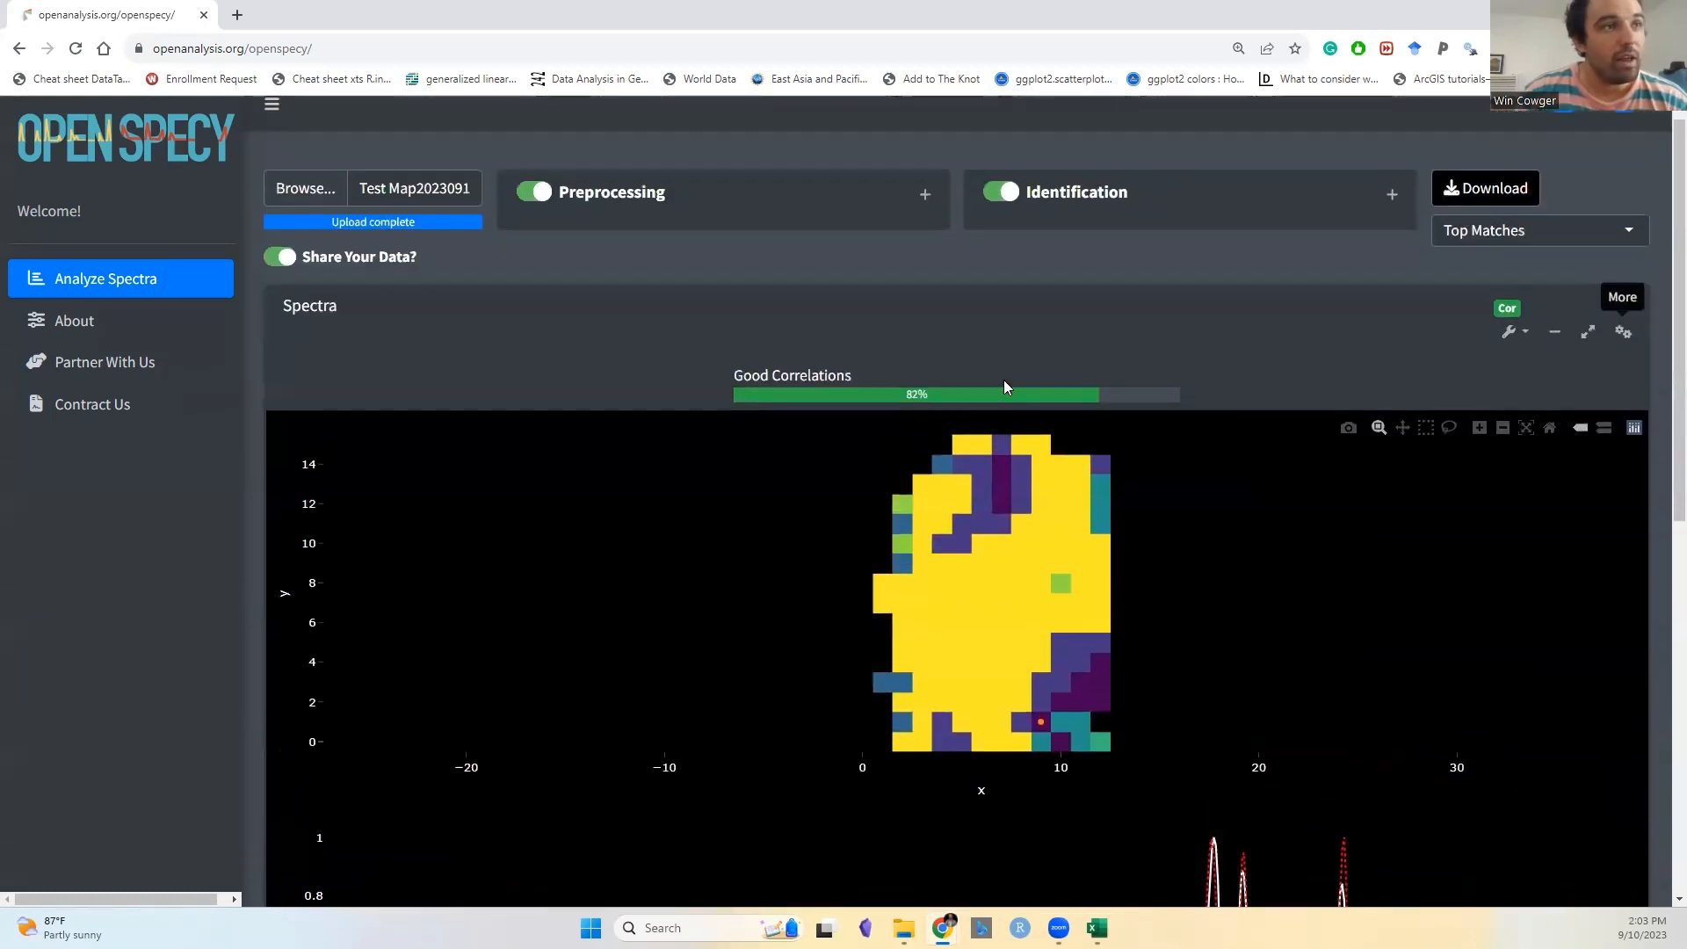
scroll(1011, 391, "down", 2)
scroll(1056, 421, "up", 2)
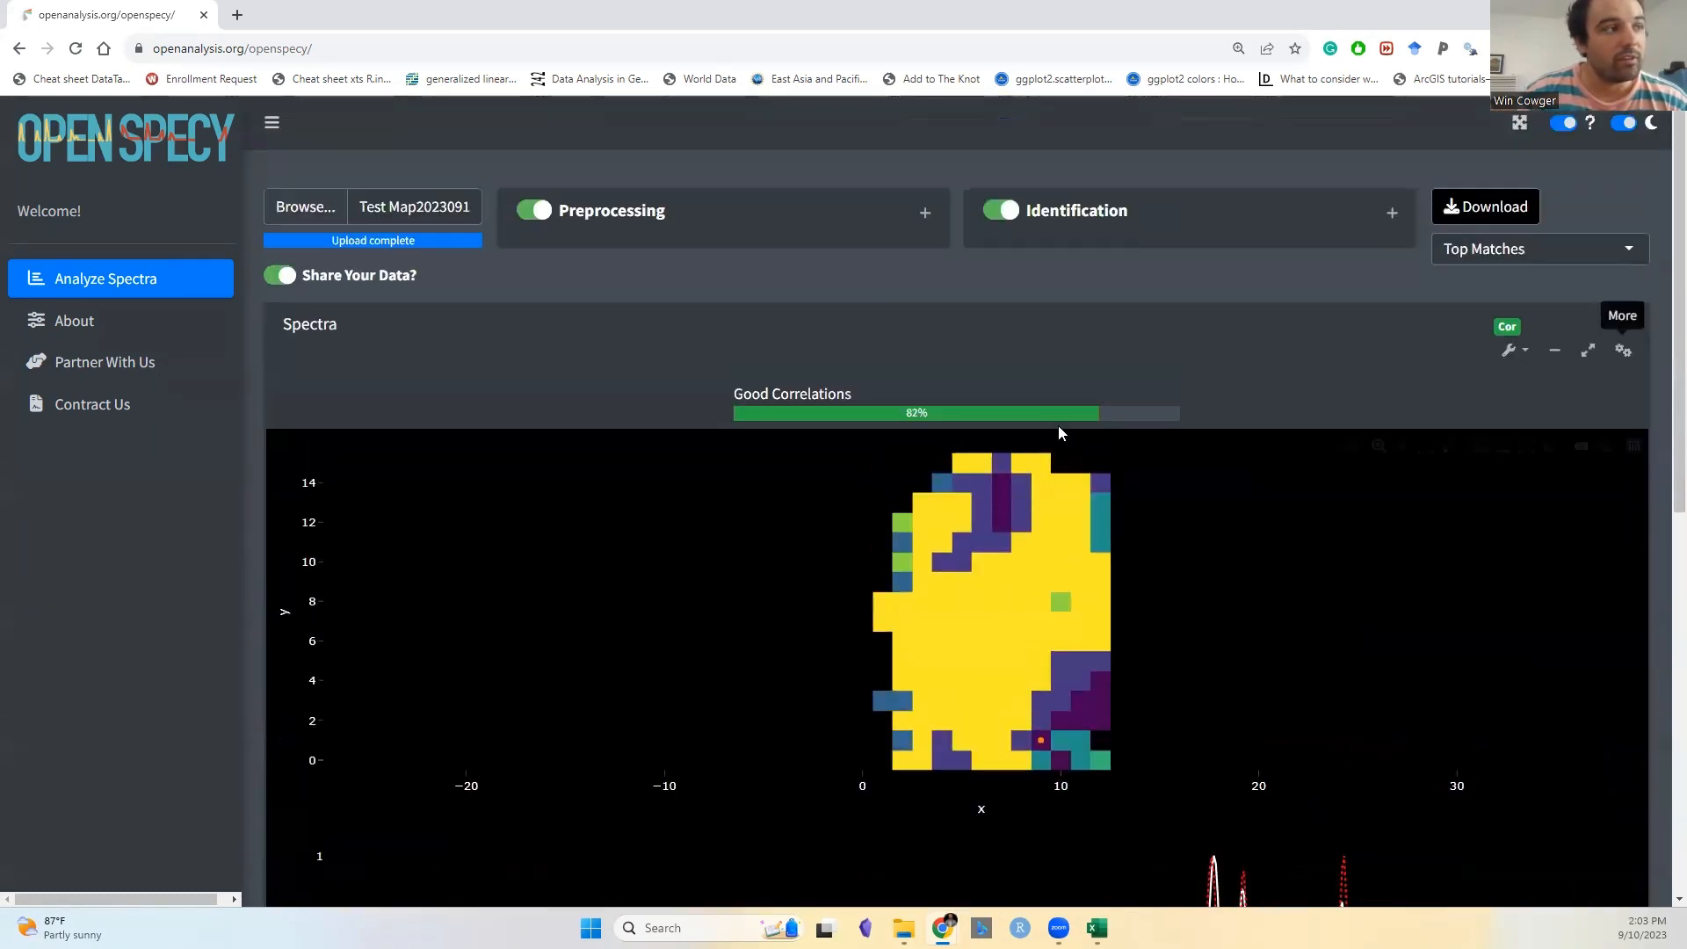
- Change the download option from Top Matches to Thresholded Particles and download that file
mouse_move(1569, 261)
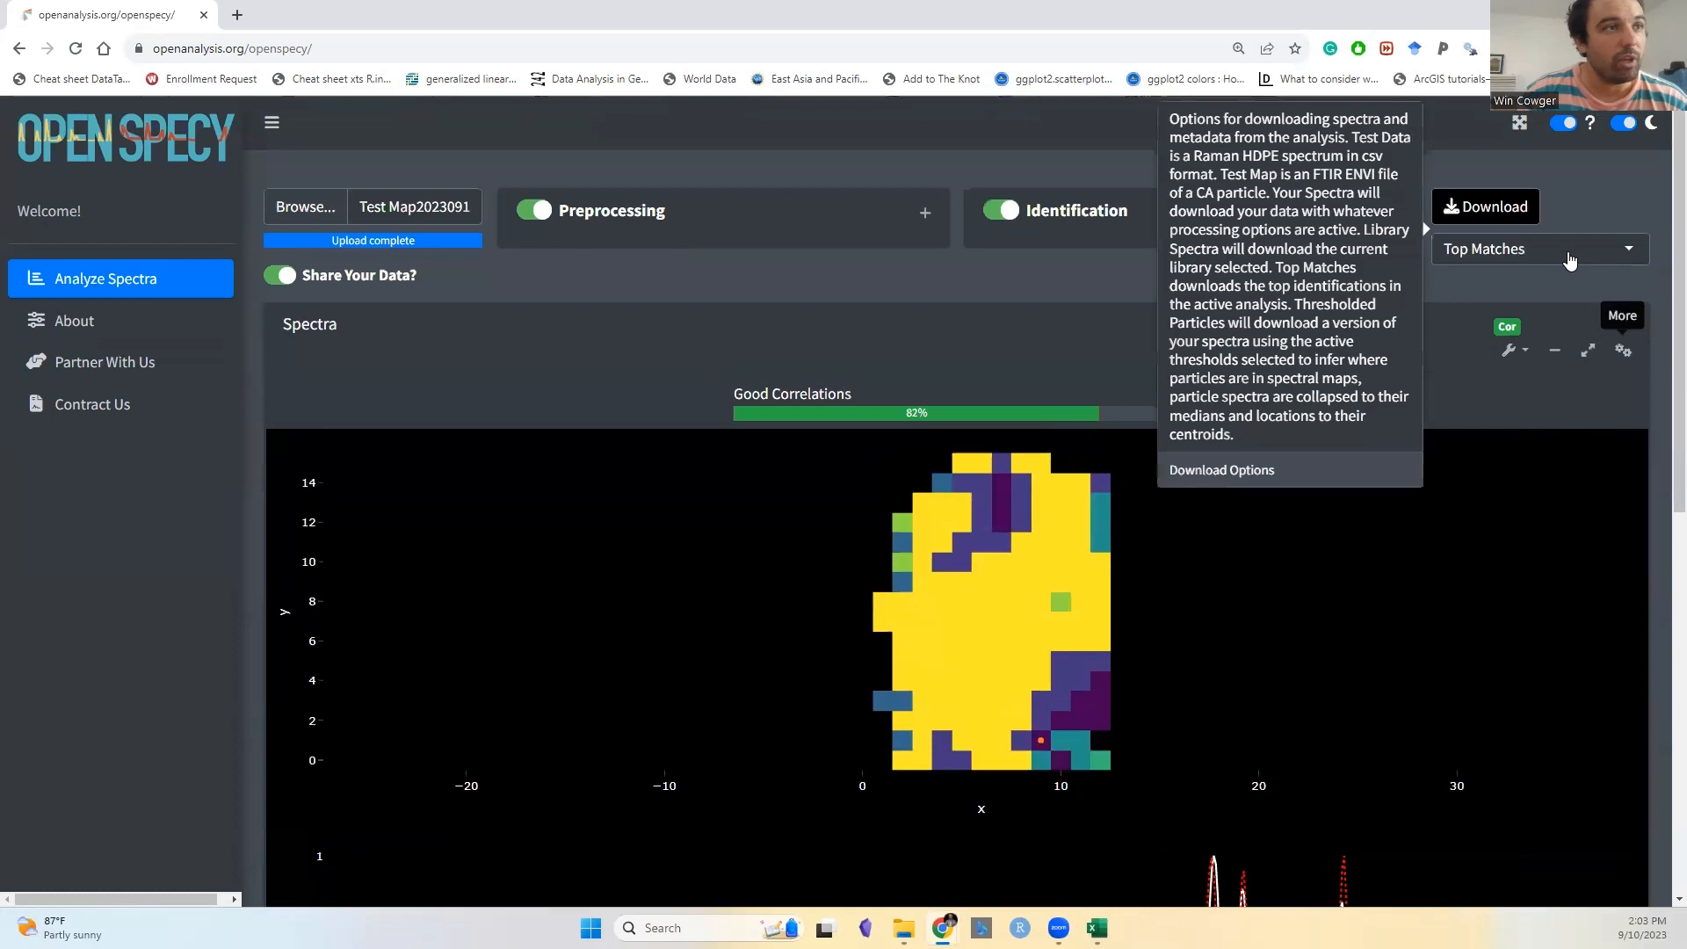
left_click(1523, 251)
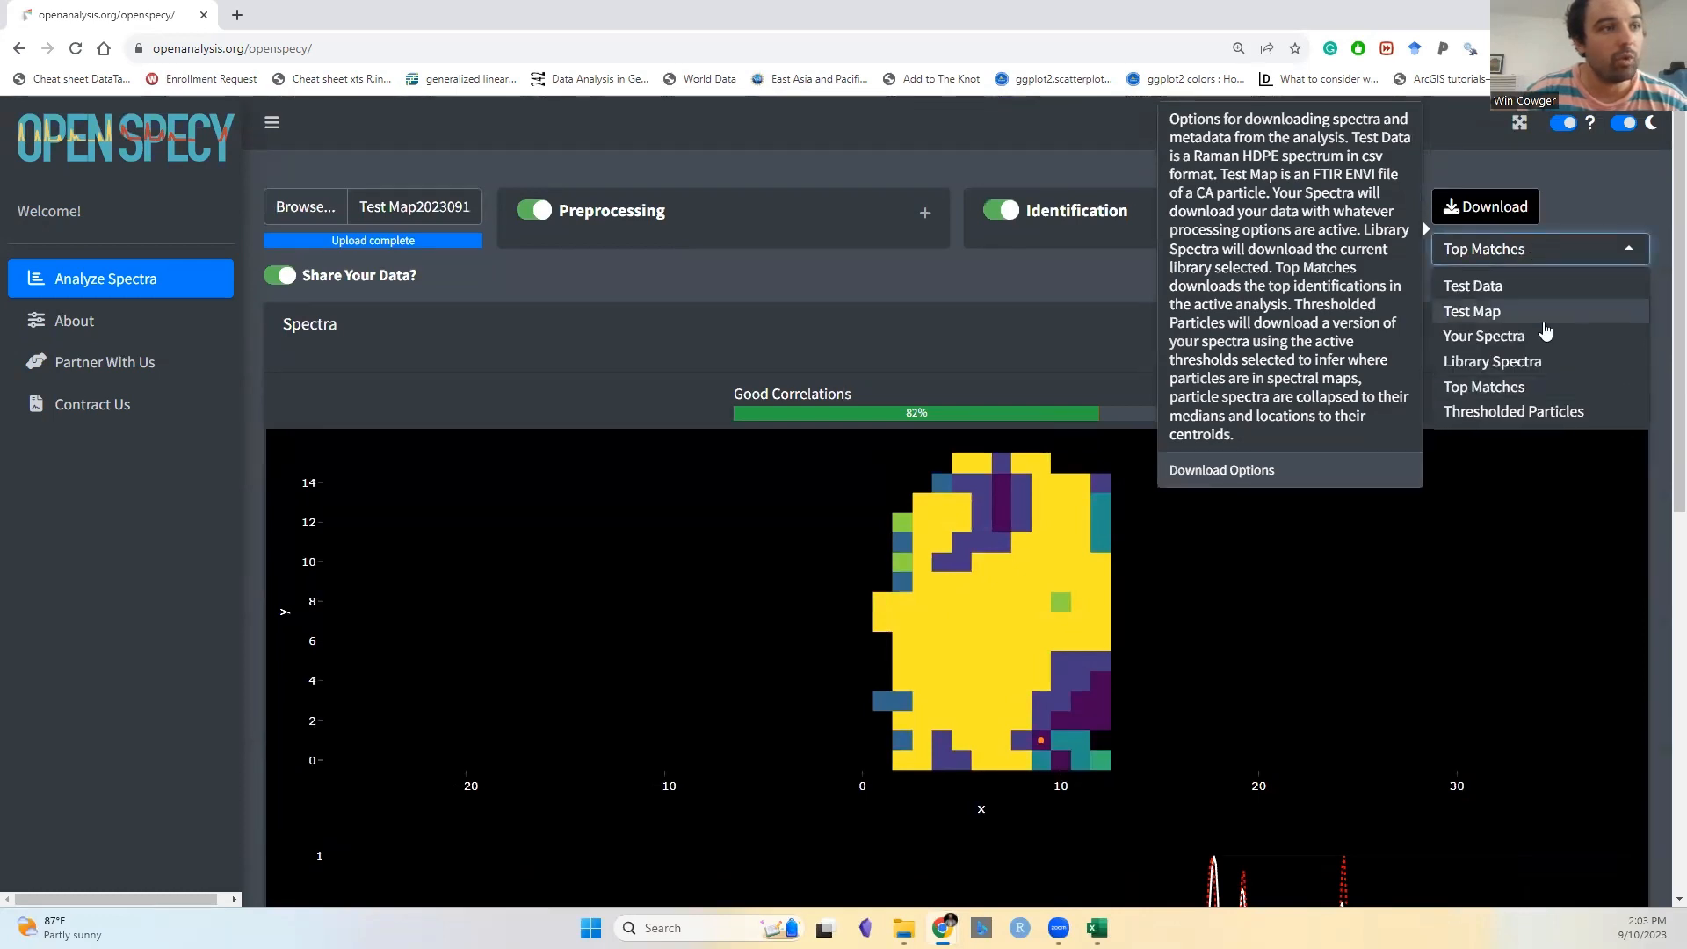
left_click(1535, 413)
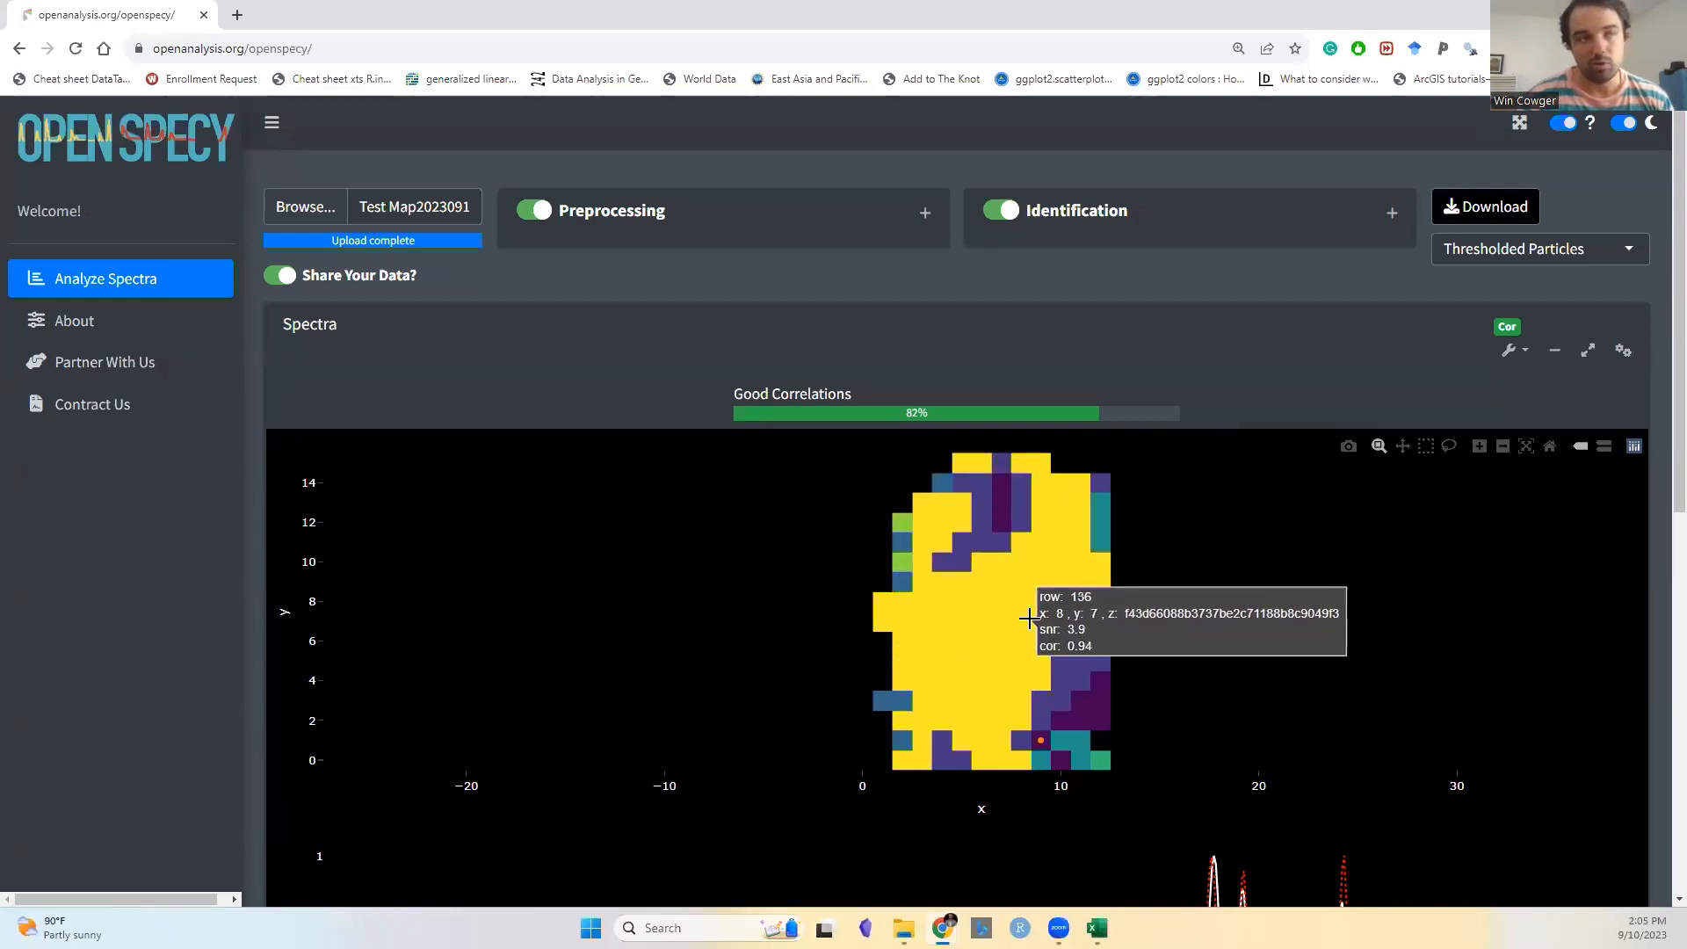
mouse_move(1487, 270)
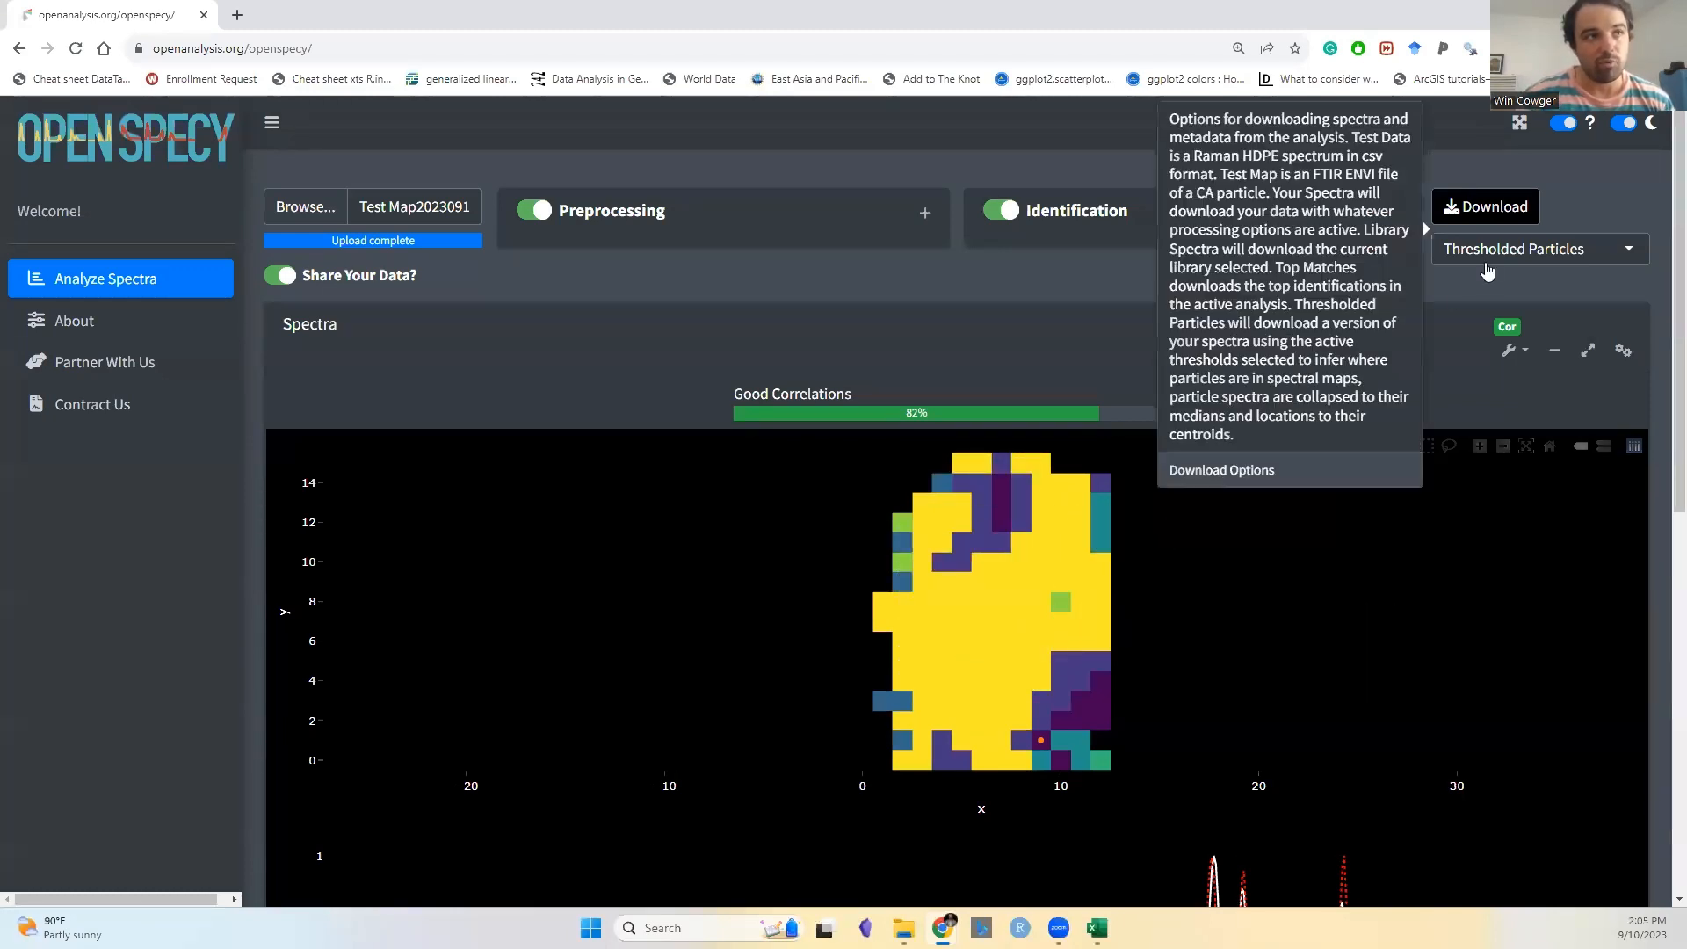
left_click(1503, 206)
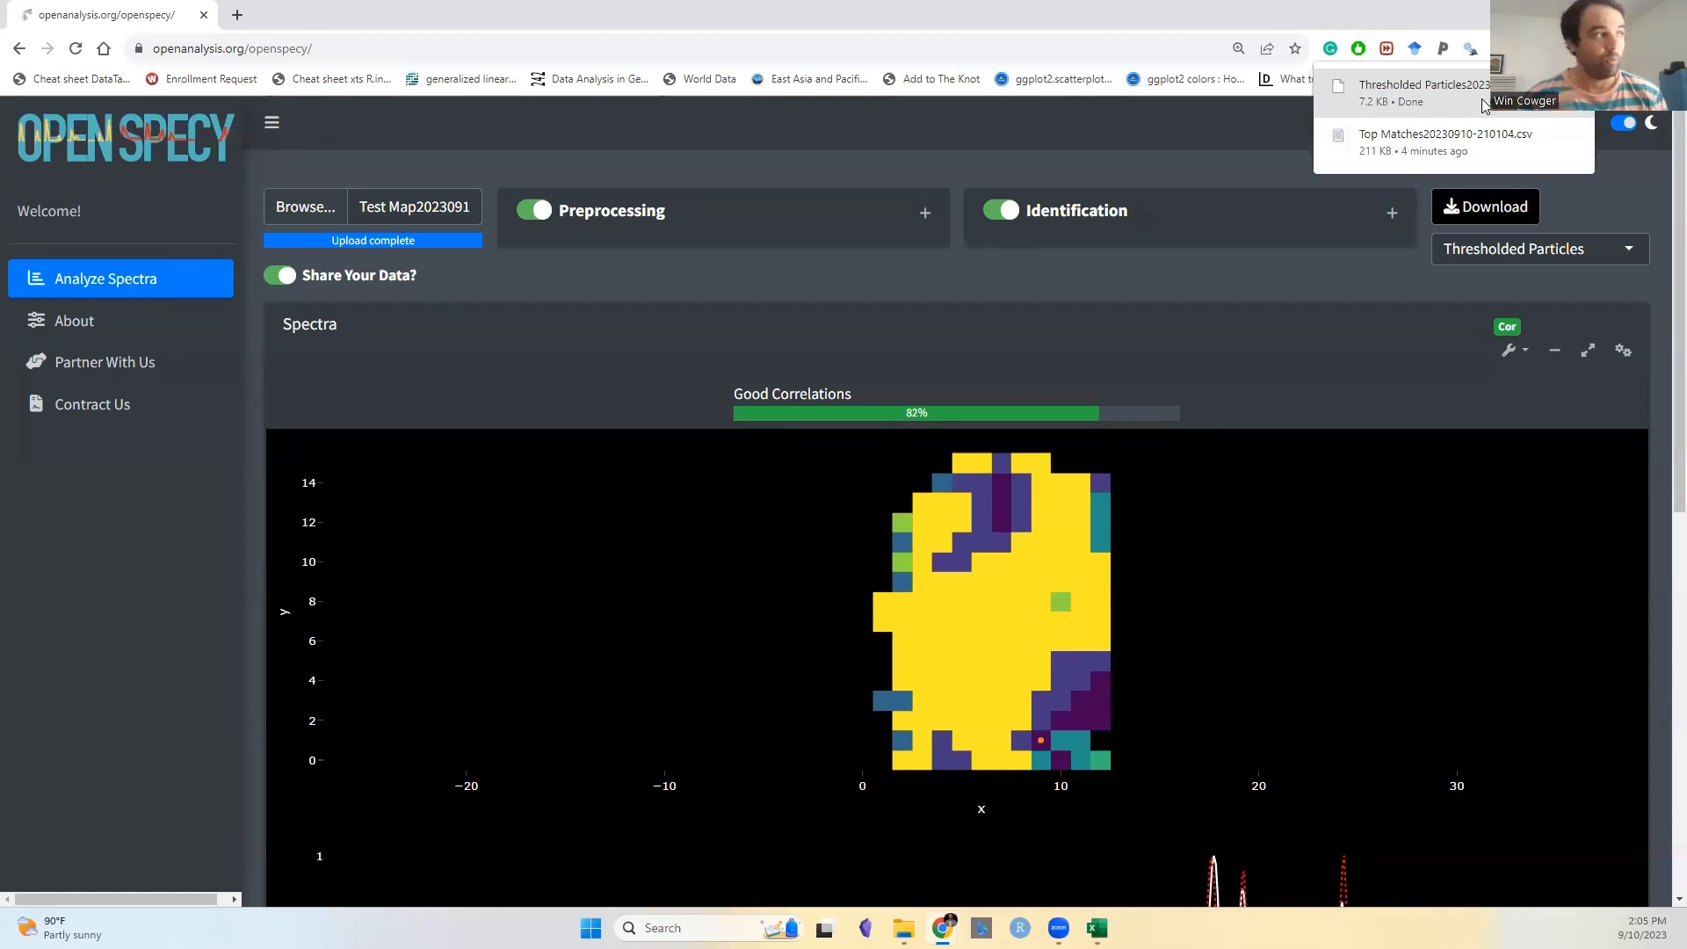
- Upload the downloaded Thresholded Particles file, turn on Identification and review the particle spectrum's match and metadata
left_click_drag(1485, 105, 413, 209)
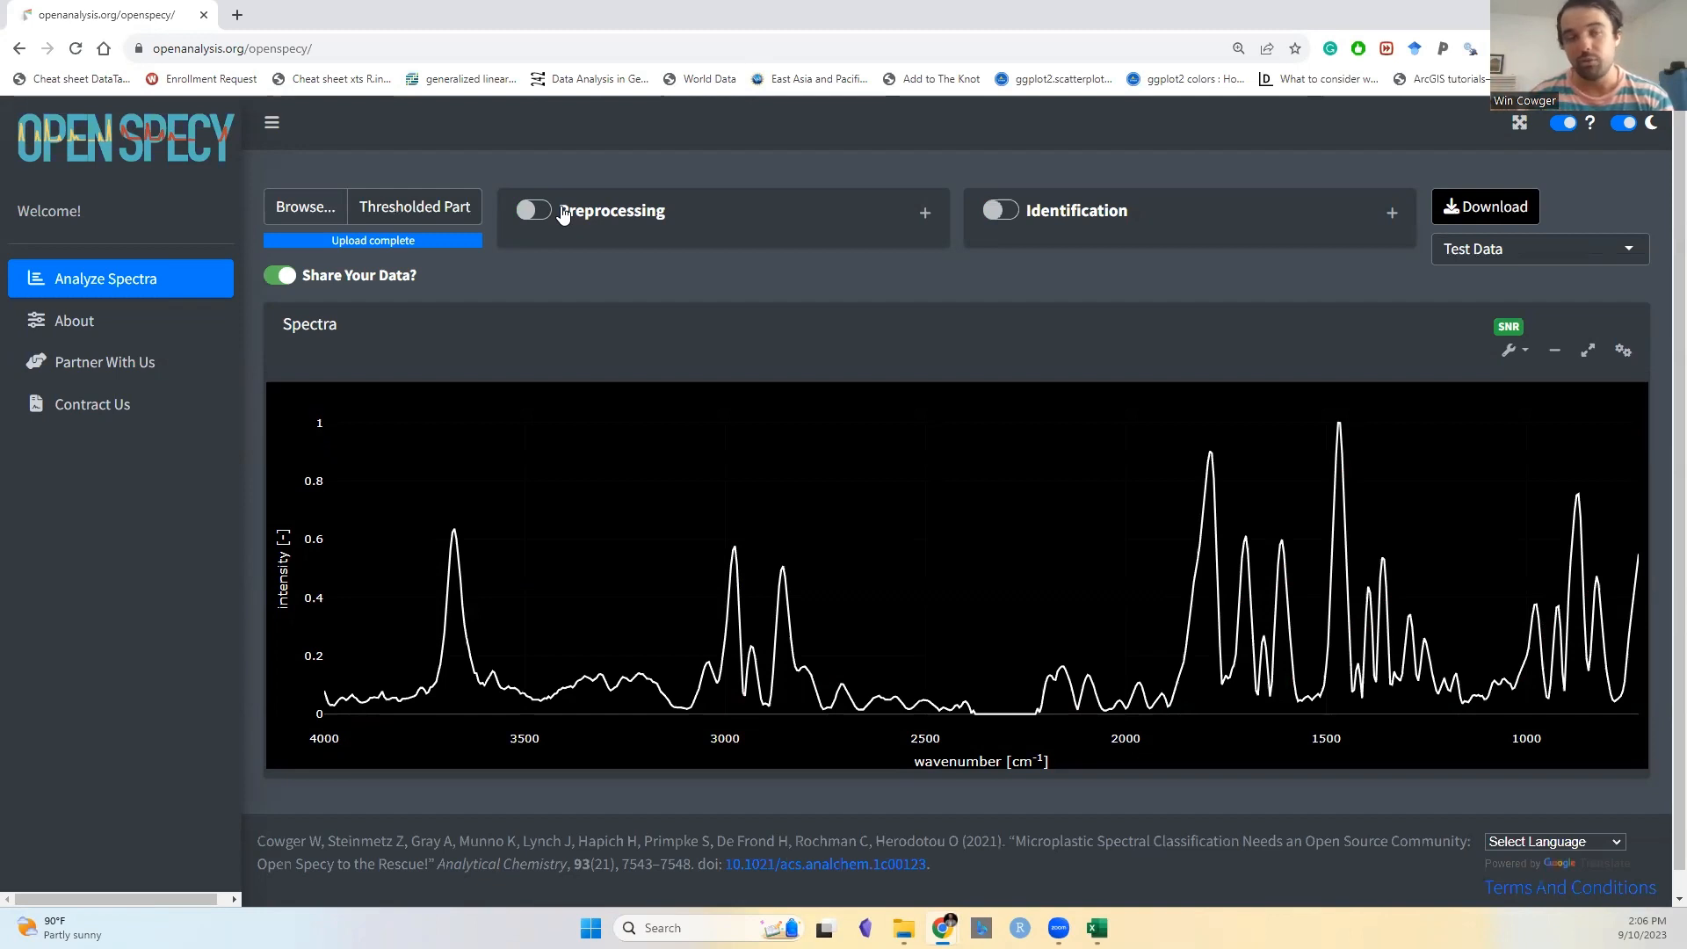
left_click(1002, 213)
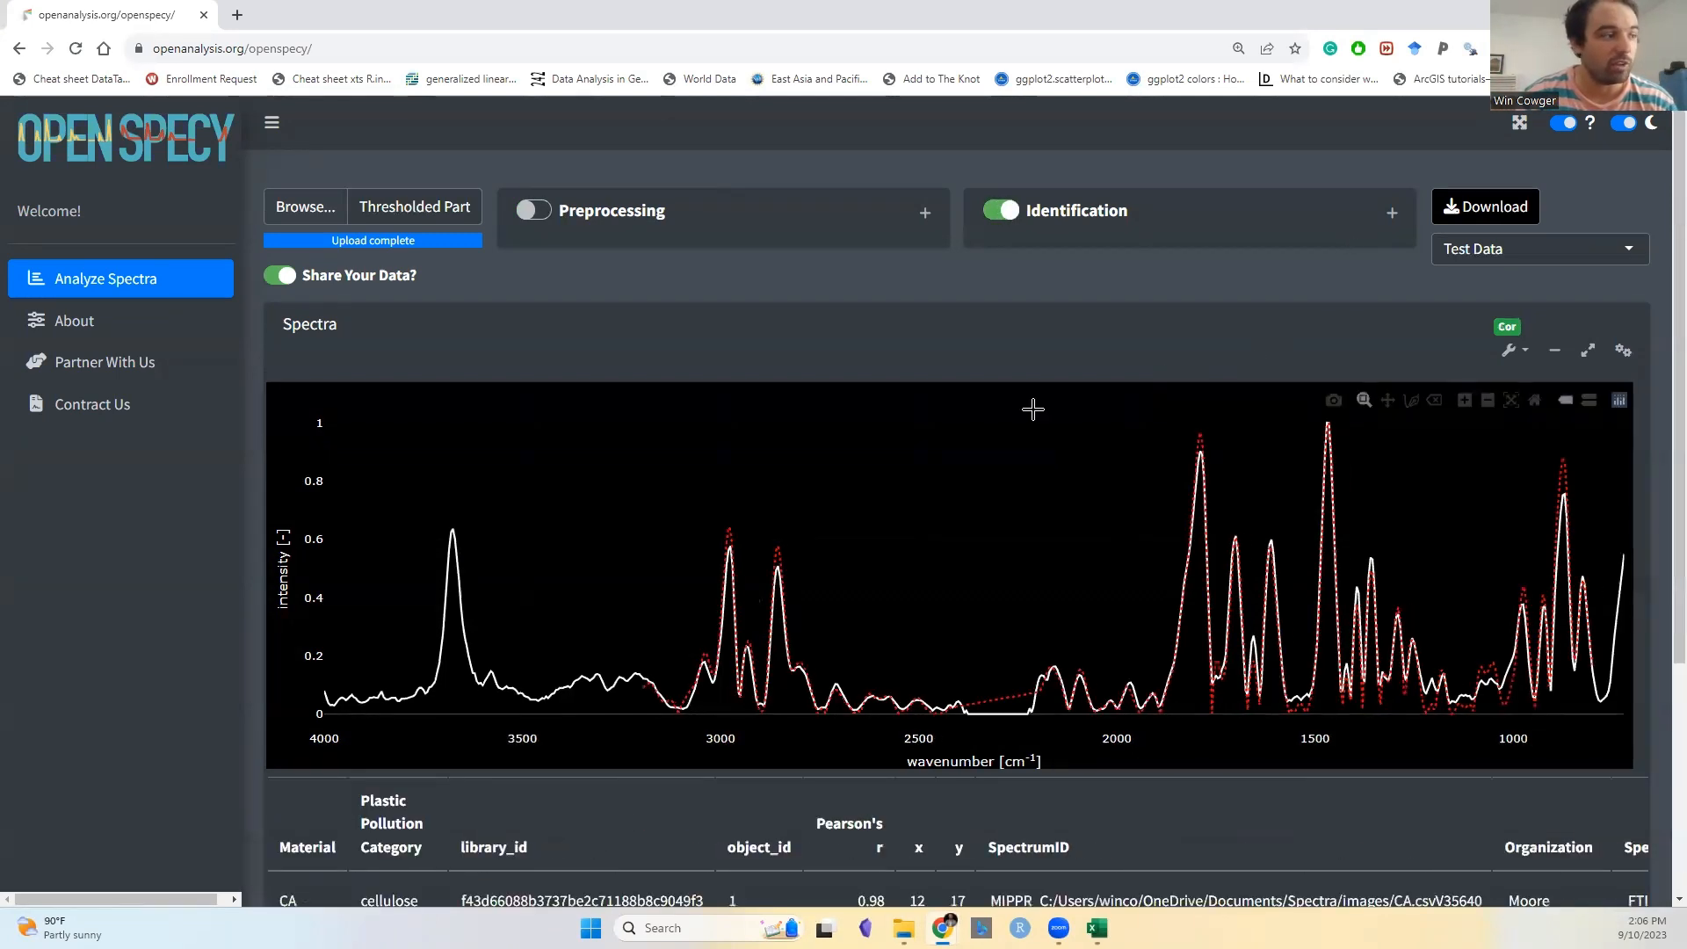
scroll(1046, 406, "down", 2)
scroll(966, 506, "down", 1)
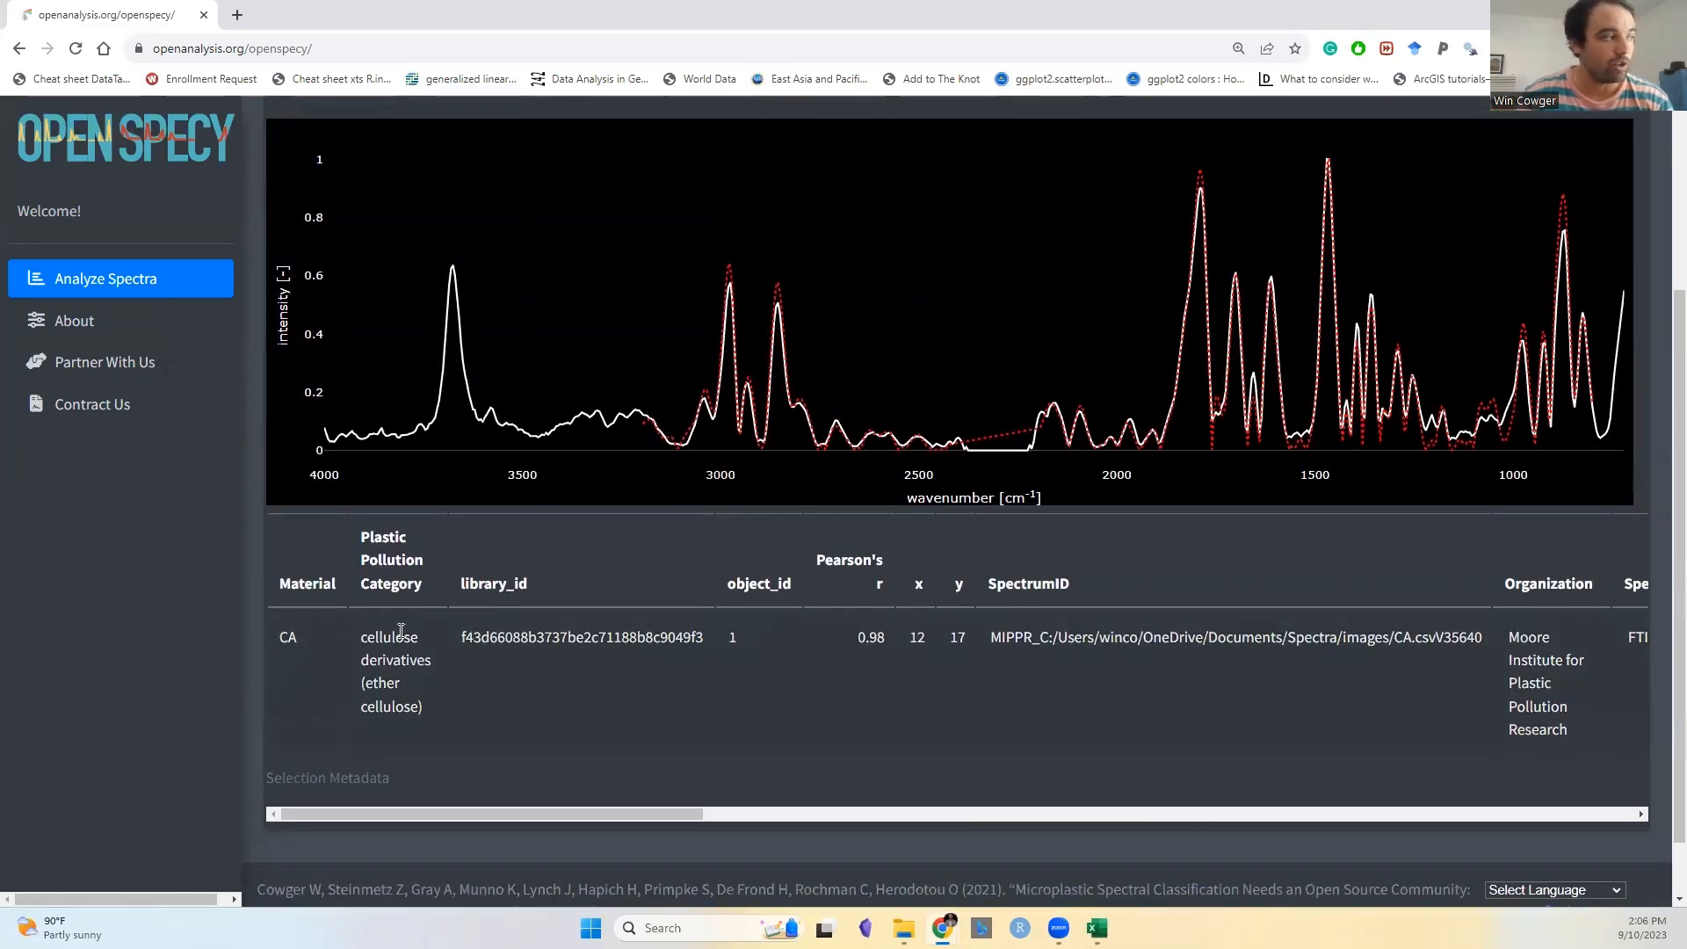
- Look through the selectable library matches for the thresholded particle spectrum, then hide the list again
scroll(764, 664, "up", 3)
left_click(1624, 353)
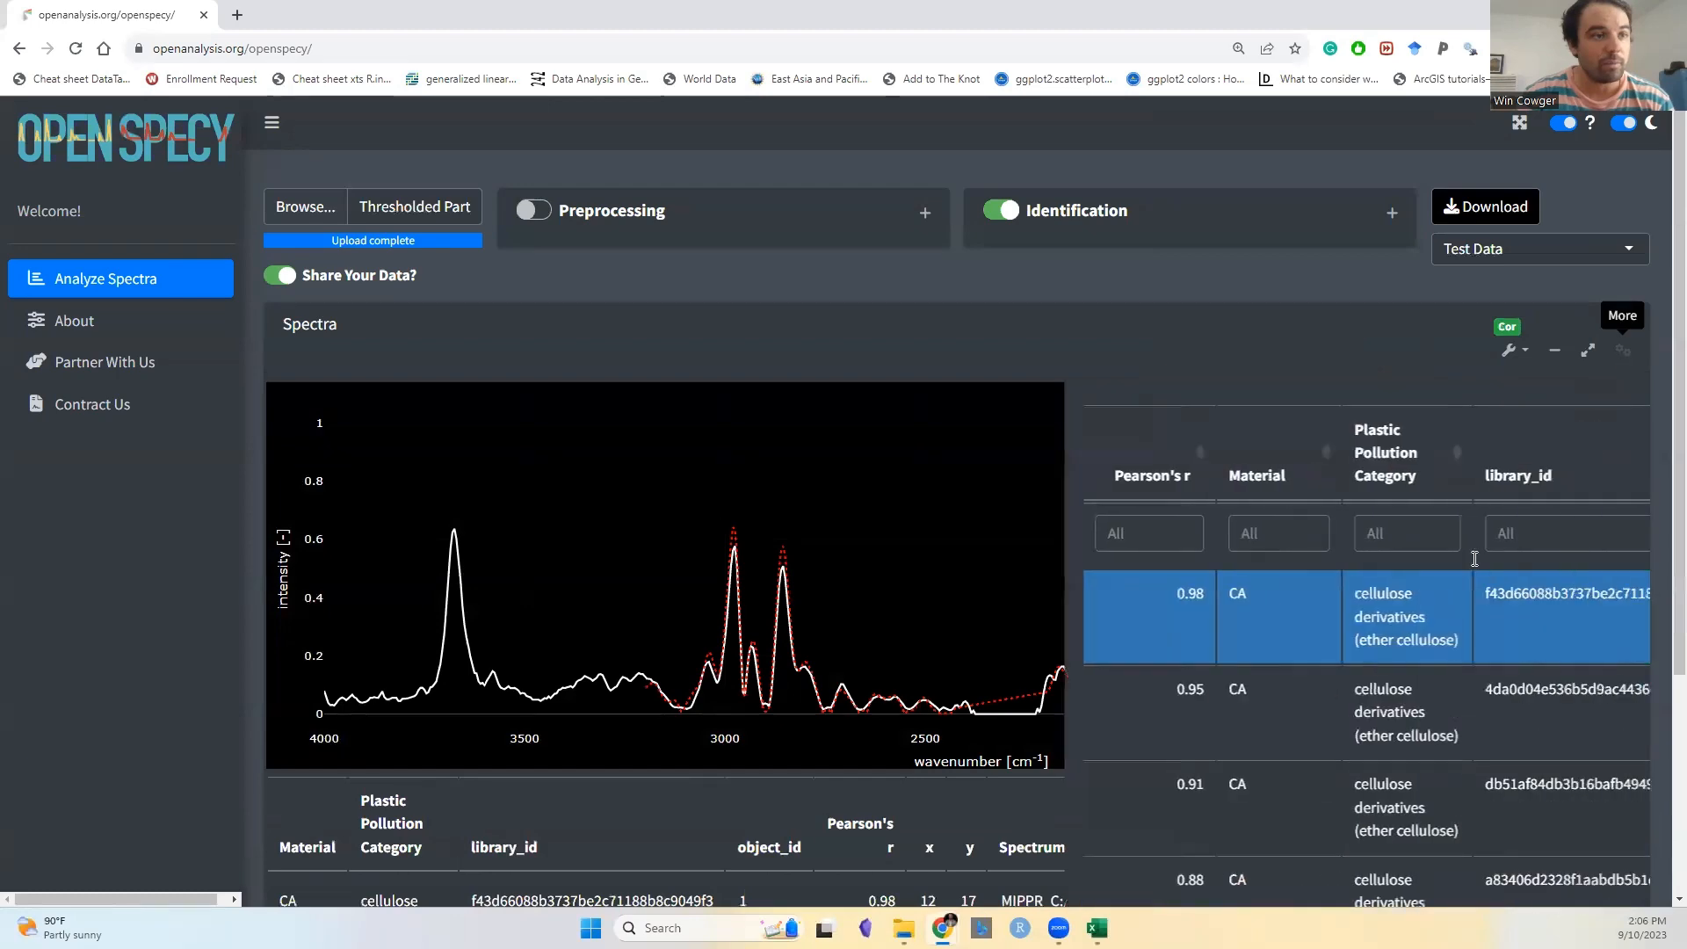
scroll(1246, 659, "down", 2)
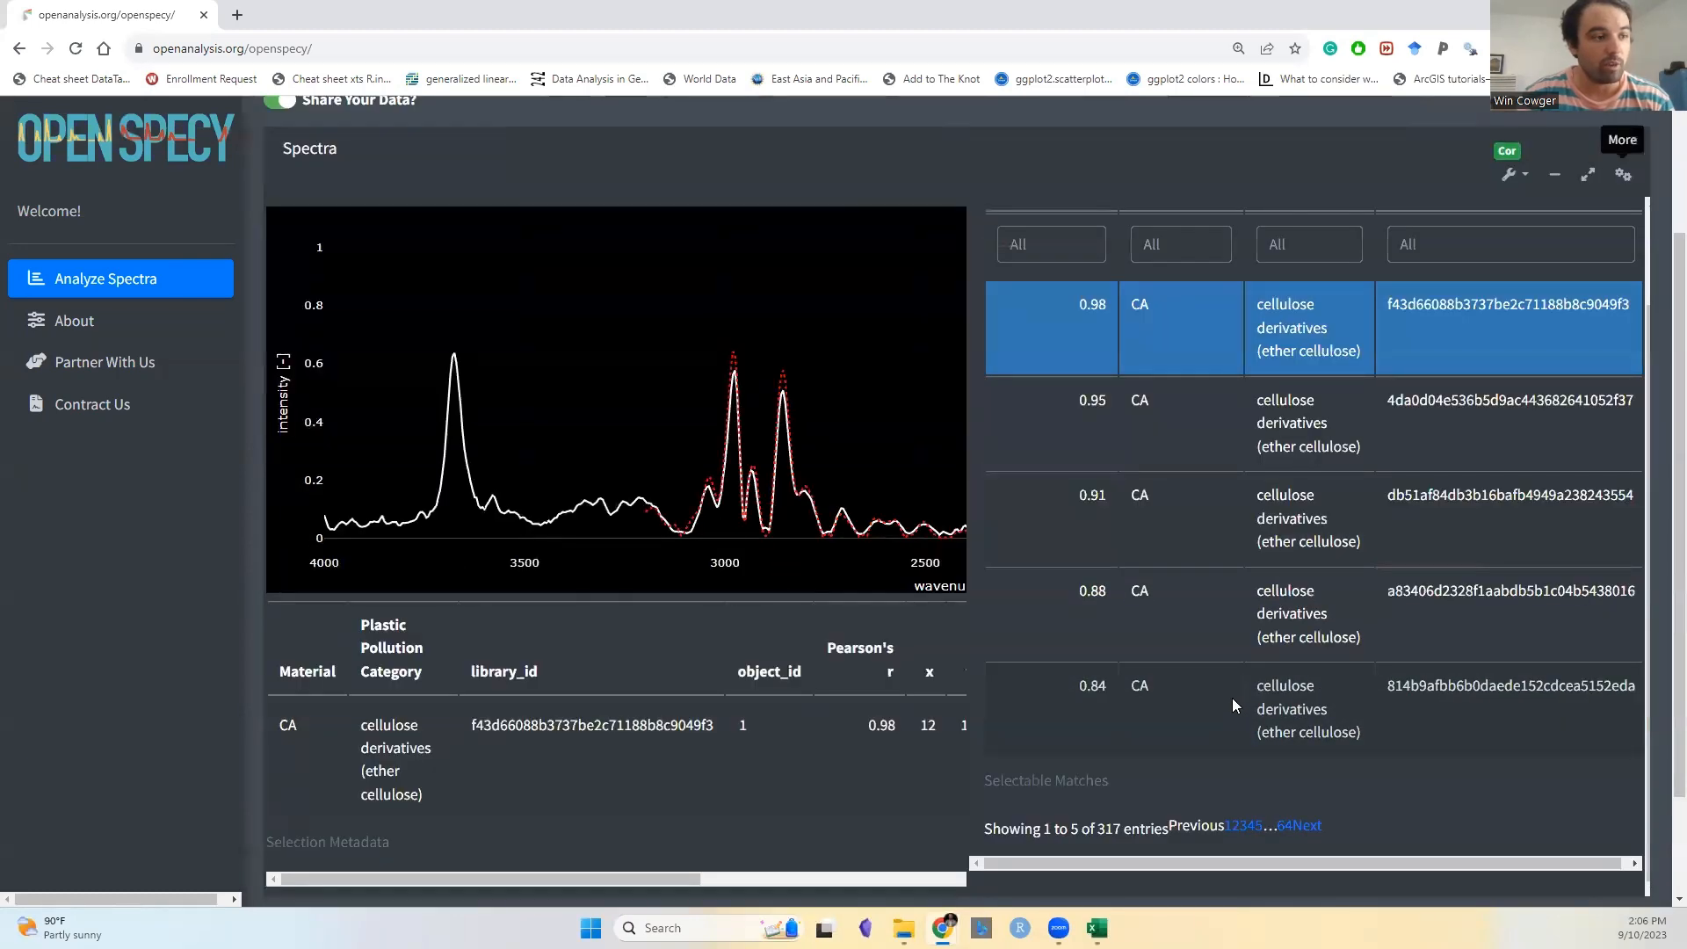
scroll(1232, 698, "up", 3)
scroll(1623, 262, "up", 1)
left_click(1623, 262)
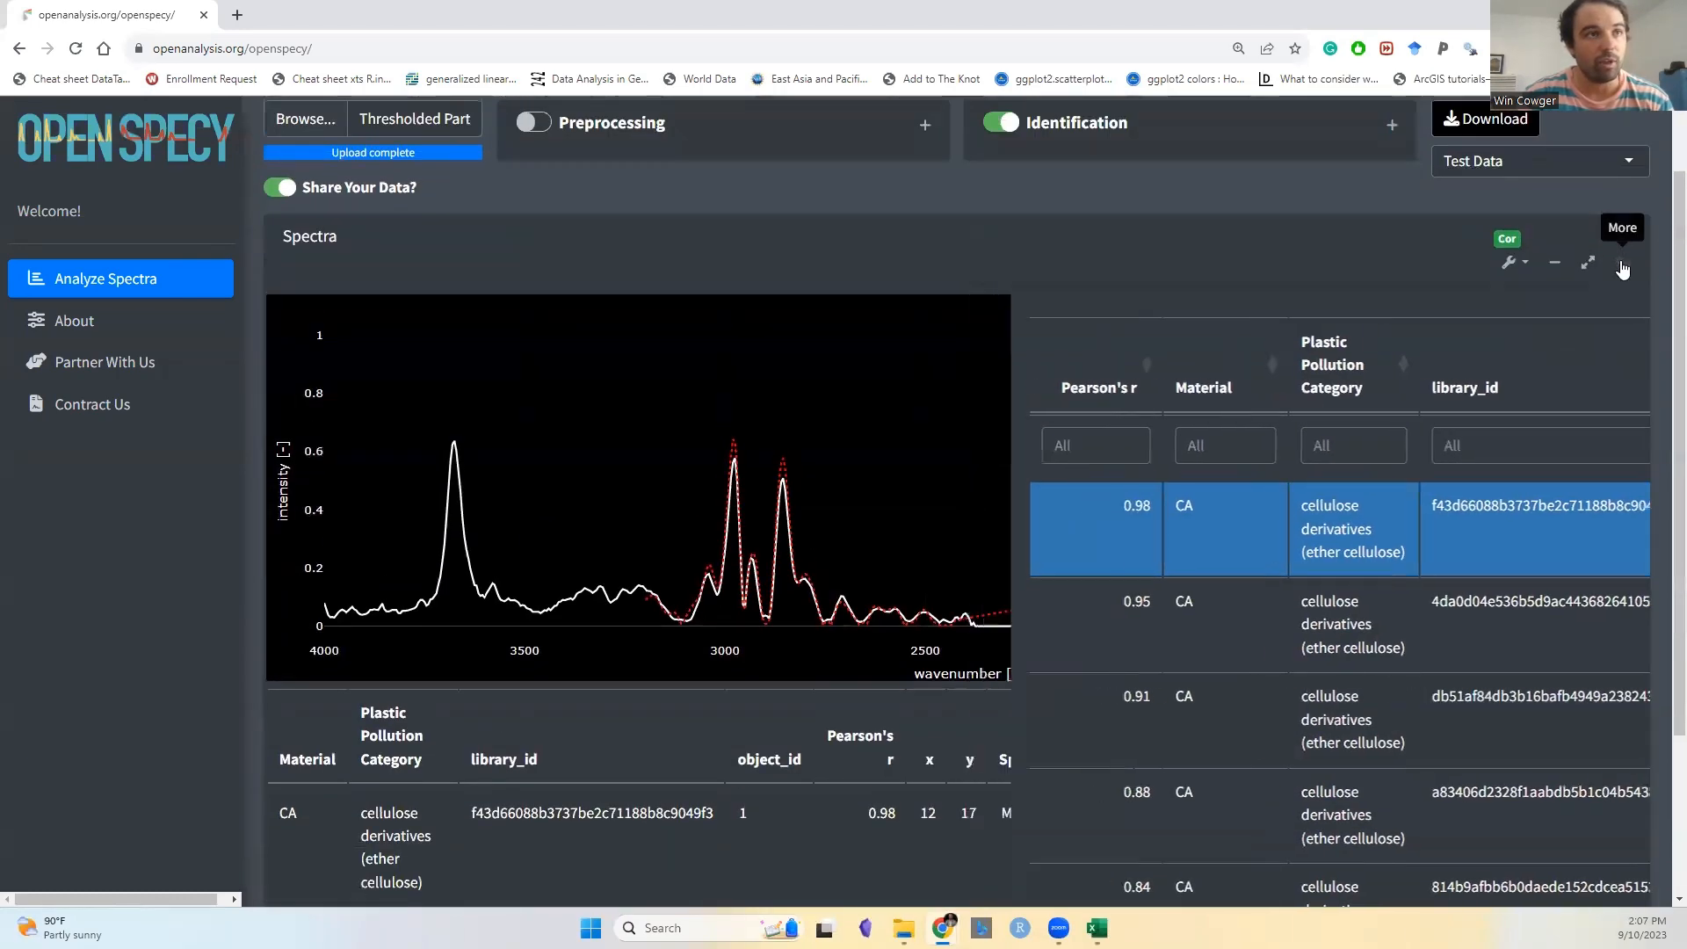
scroll(953, 499, "up", 1)
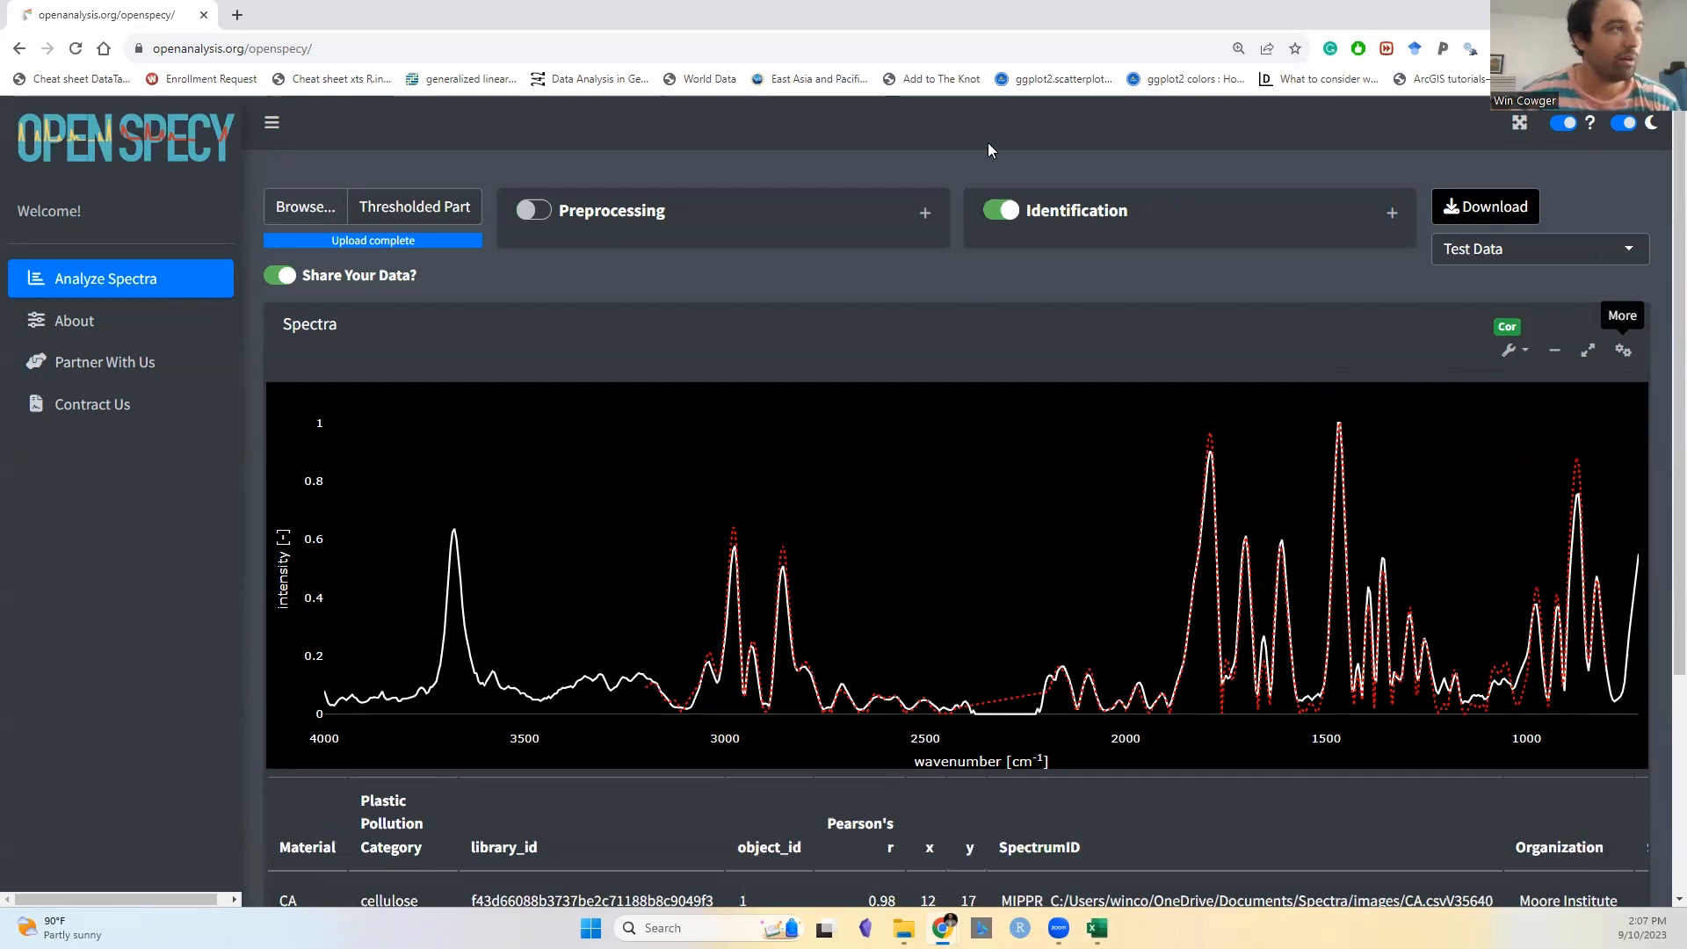
left_click(1001, 210)
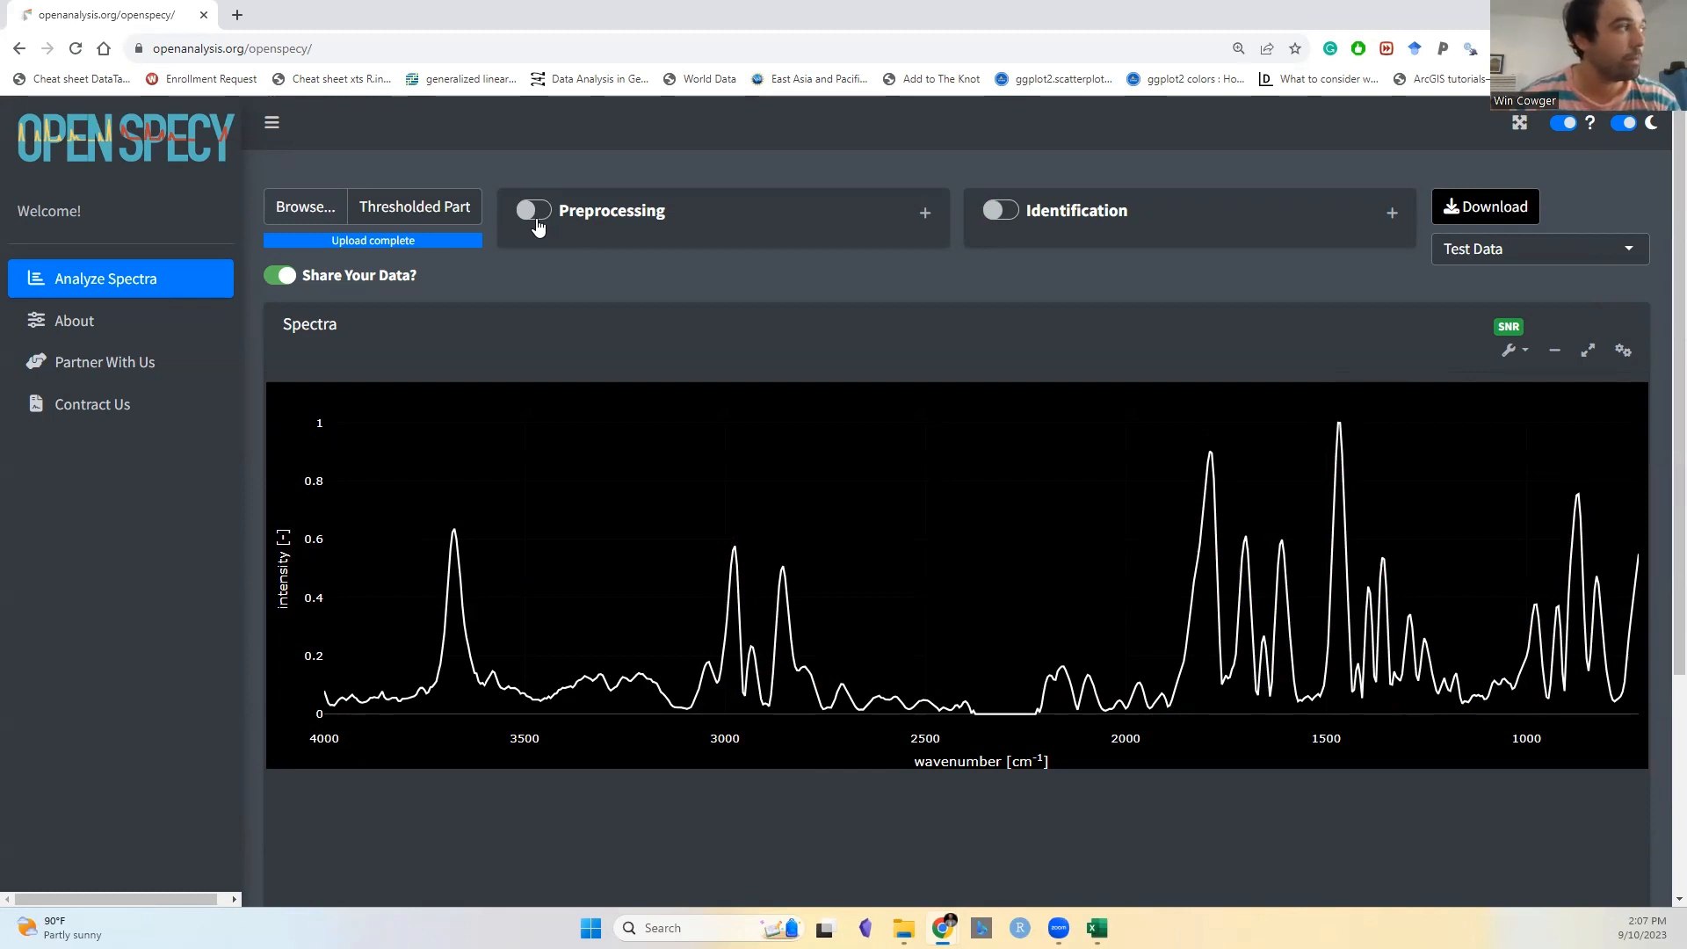
mouse_move(290, 208)
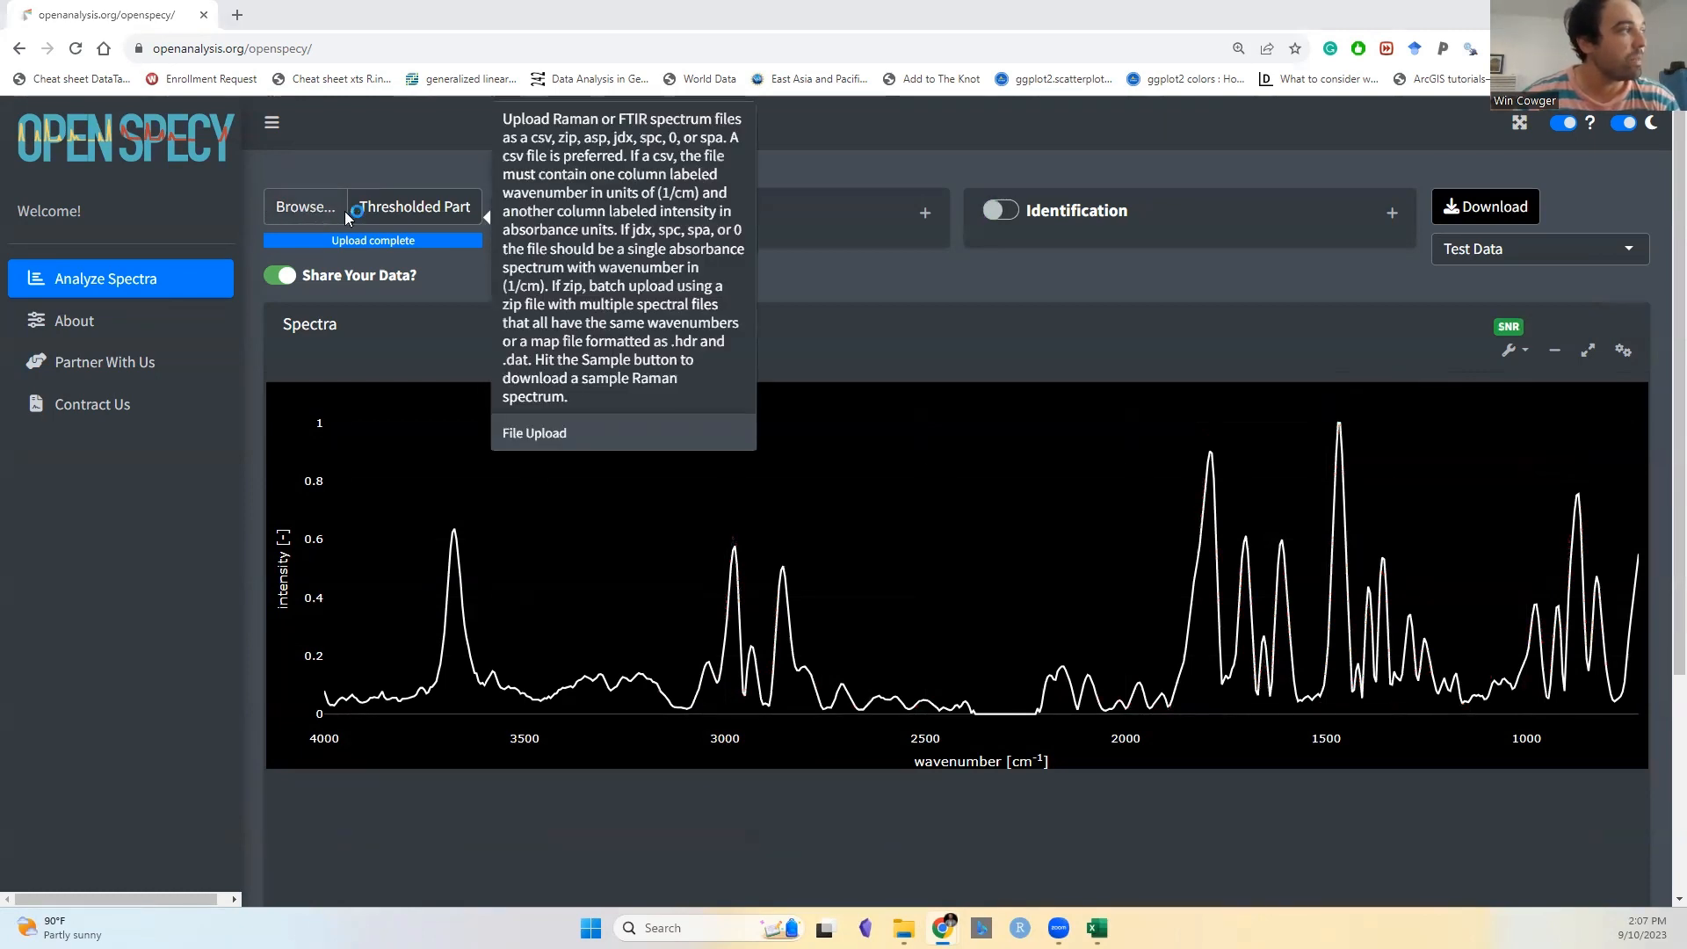
left_click(344, 211)
left_click(460, 172)
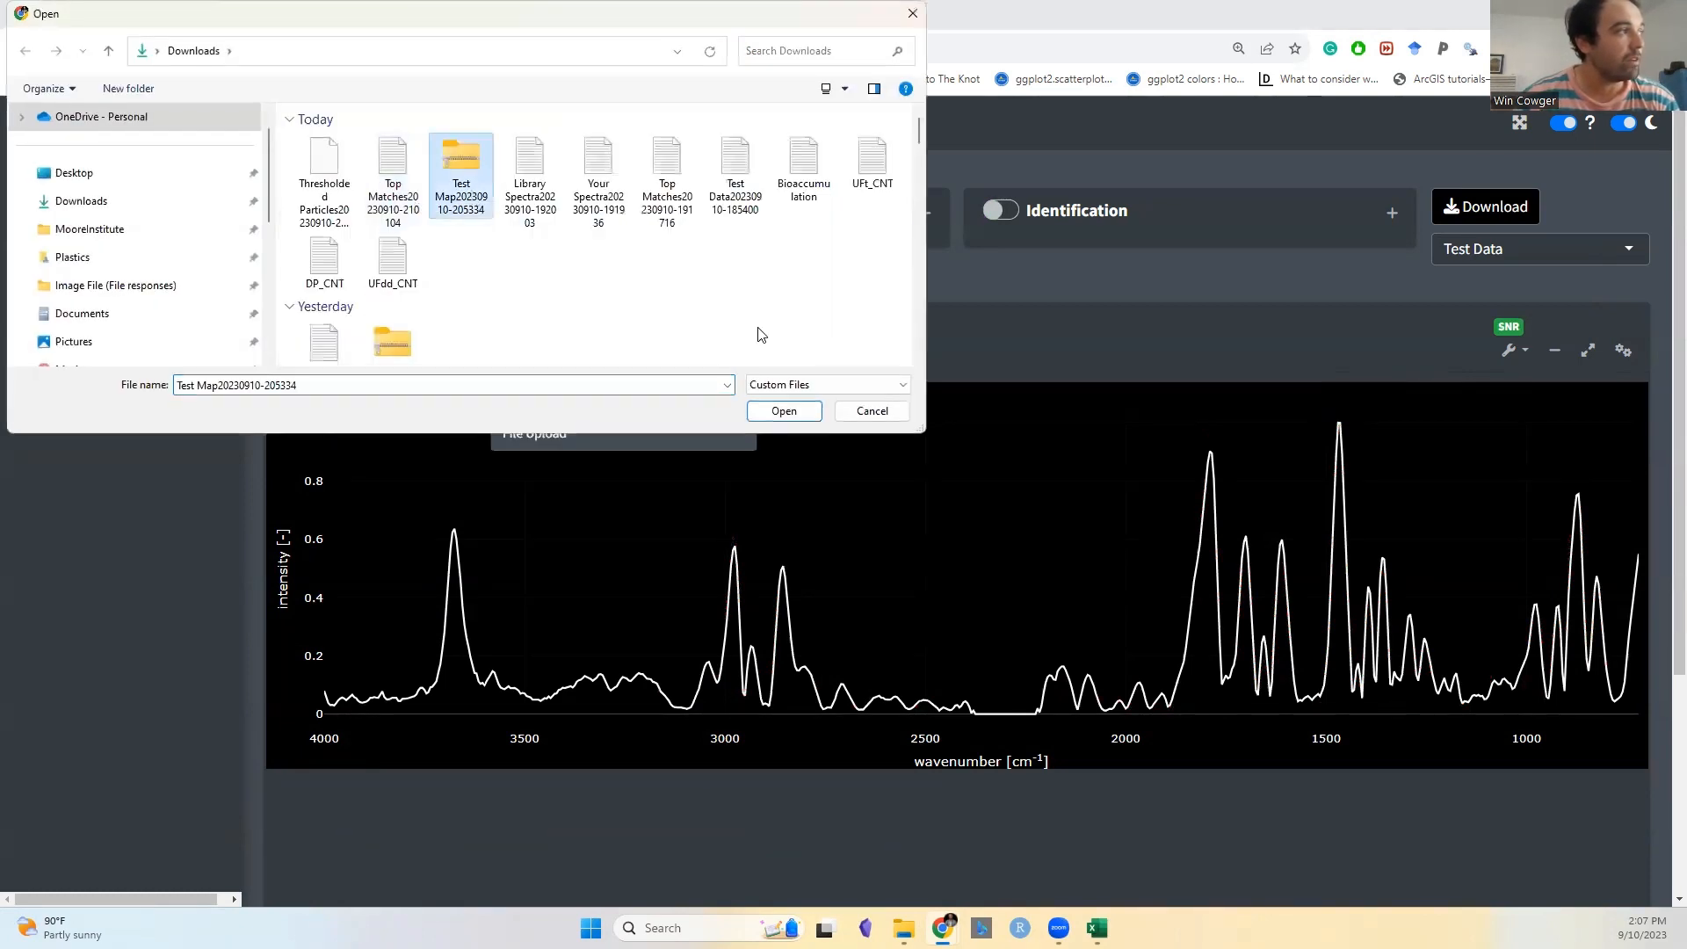
left_click(784, 411)
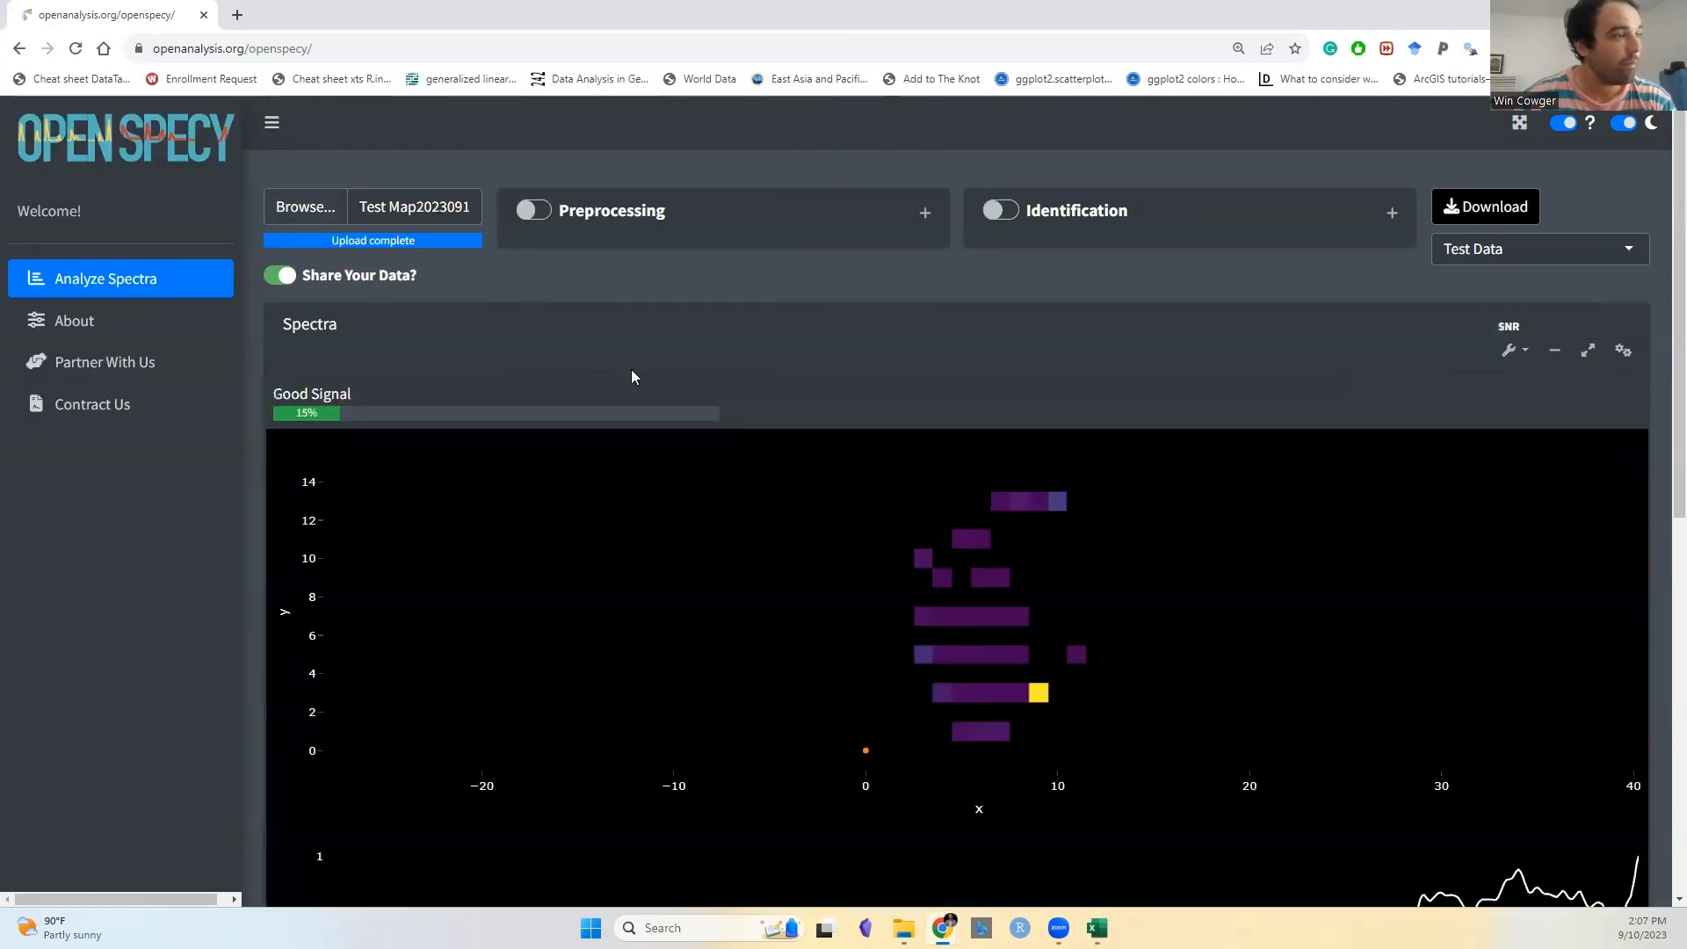
- Expand the Preprocessing options and the Threshold Signal-Noise settings, and review the minimum value, thresholding technique and histogram
mouse_move(978, 598)
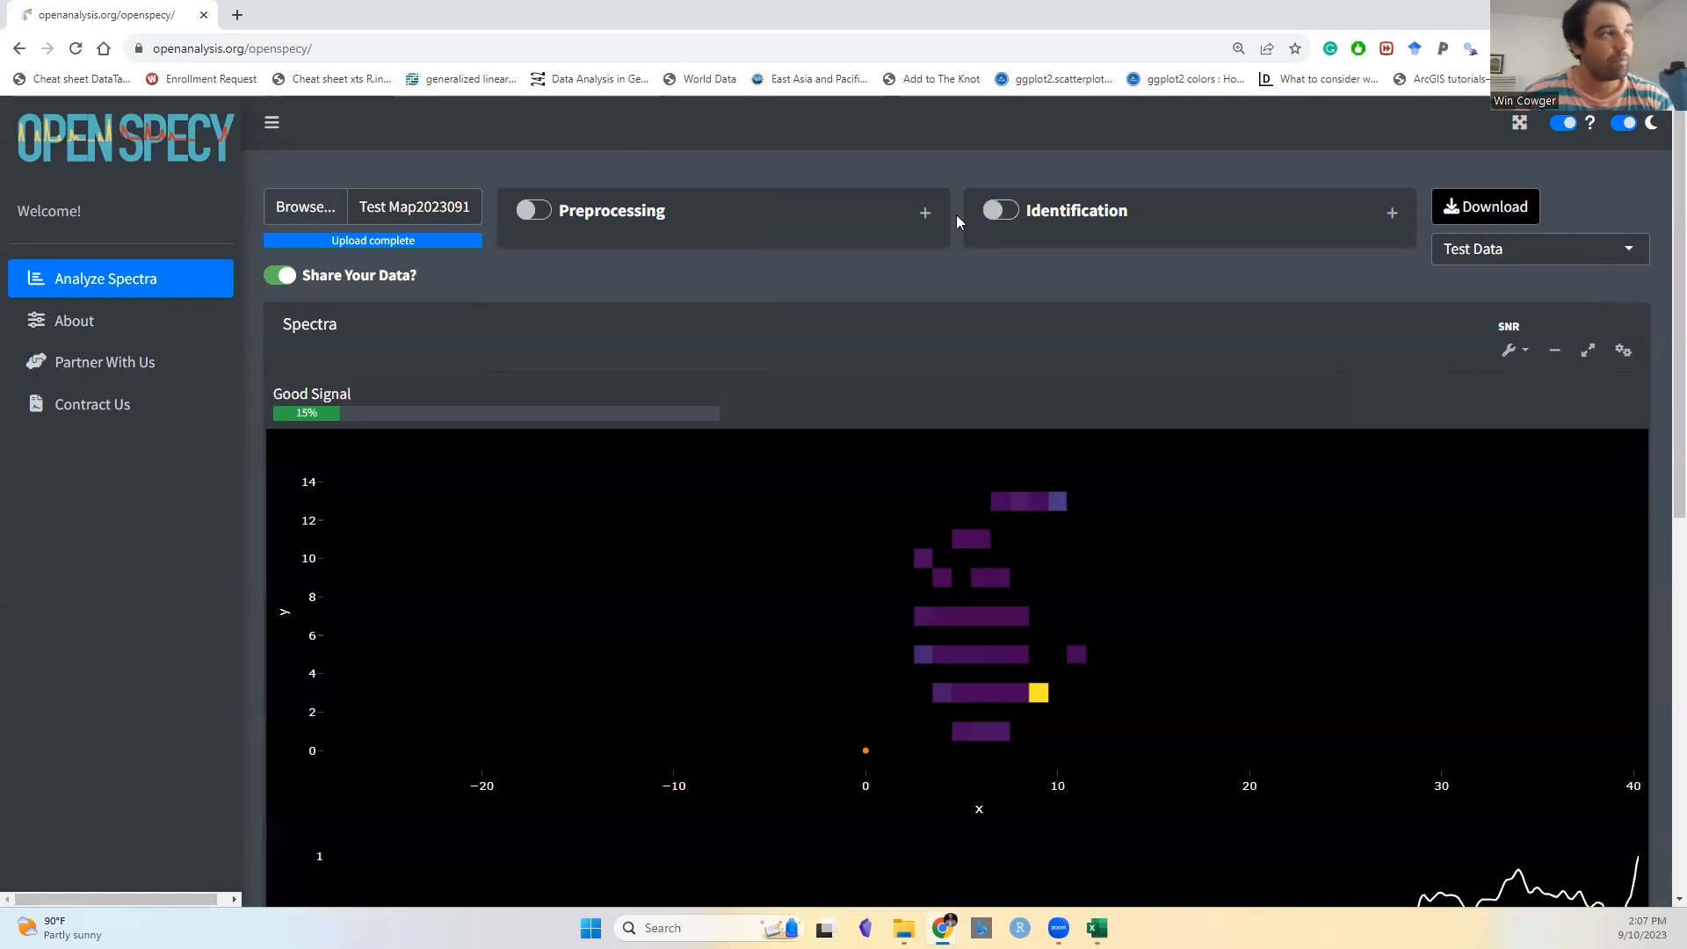
left_click(924, 216)
scroll(817, 351, "down", 2)
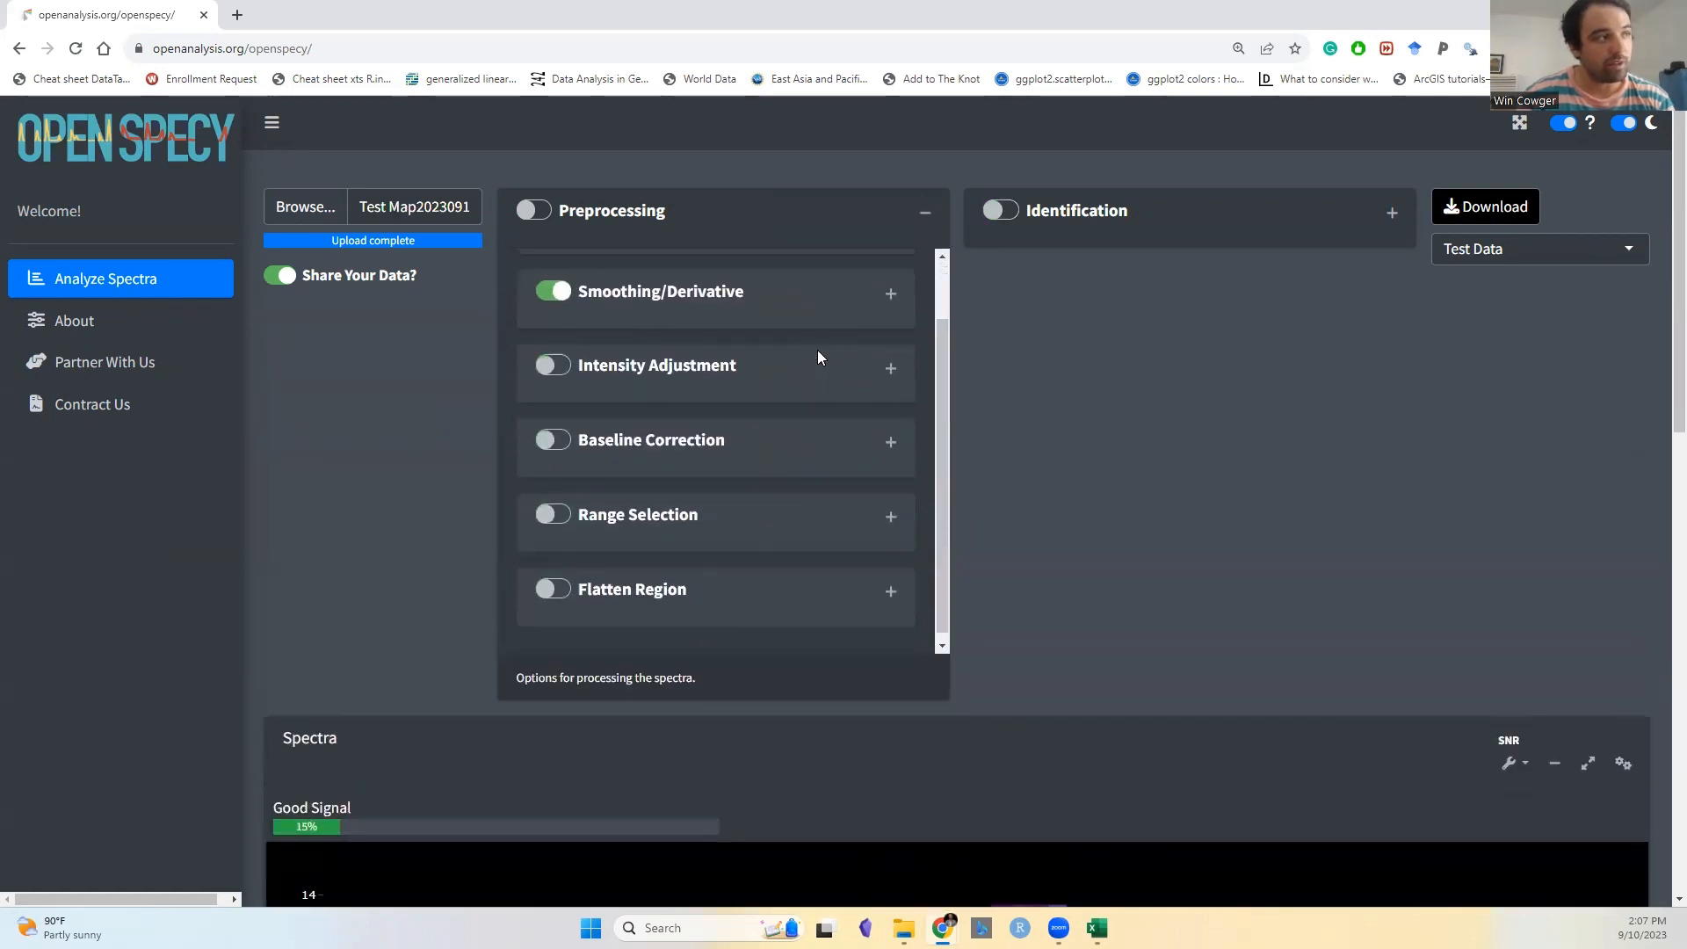
scroll(818, 352, "up", 2)
left_click(891, 292)
scroll(694, 422, "down", 3)
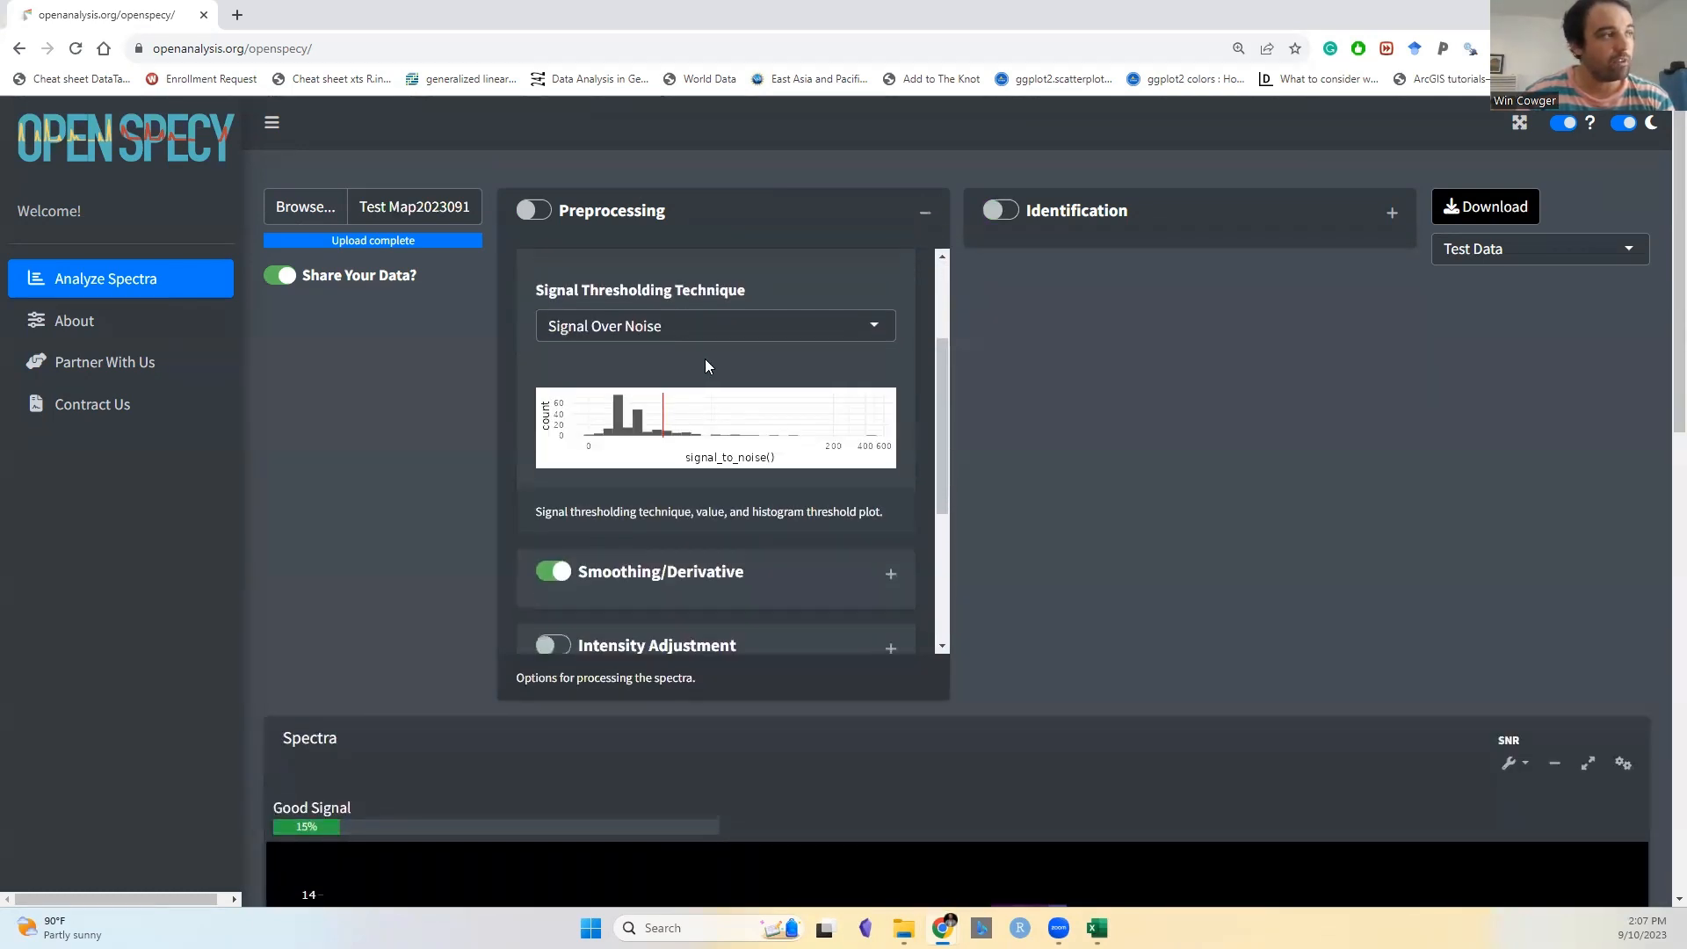
scroll(712, 395, "up", 2)
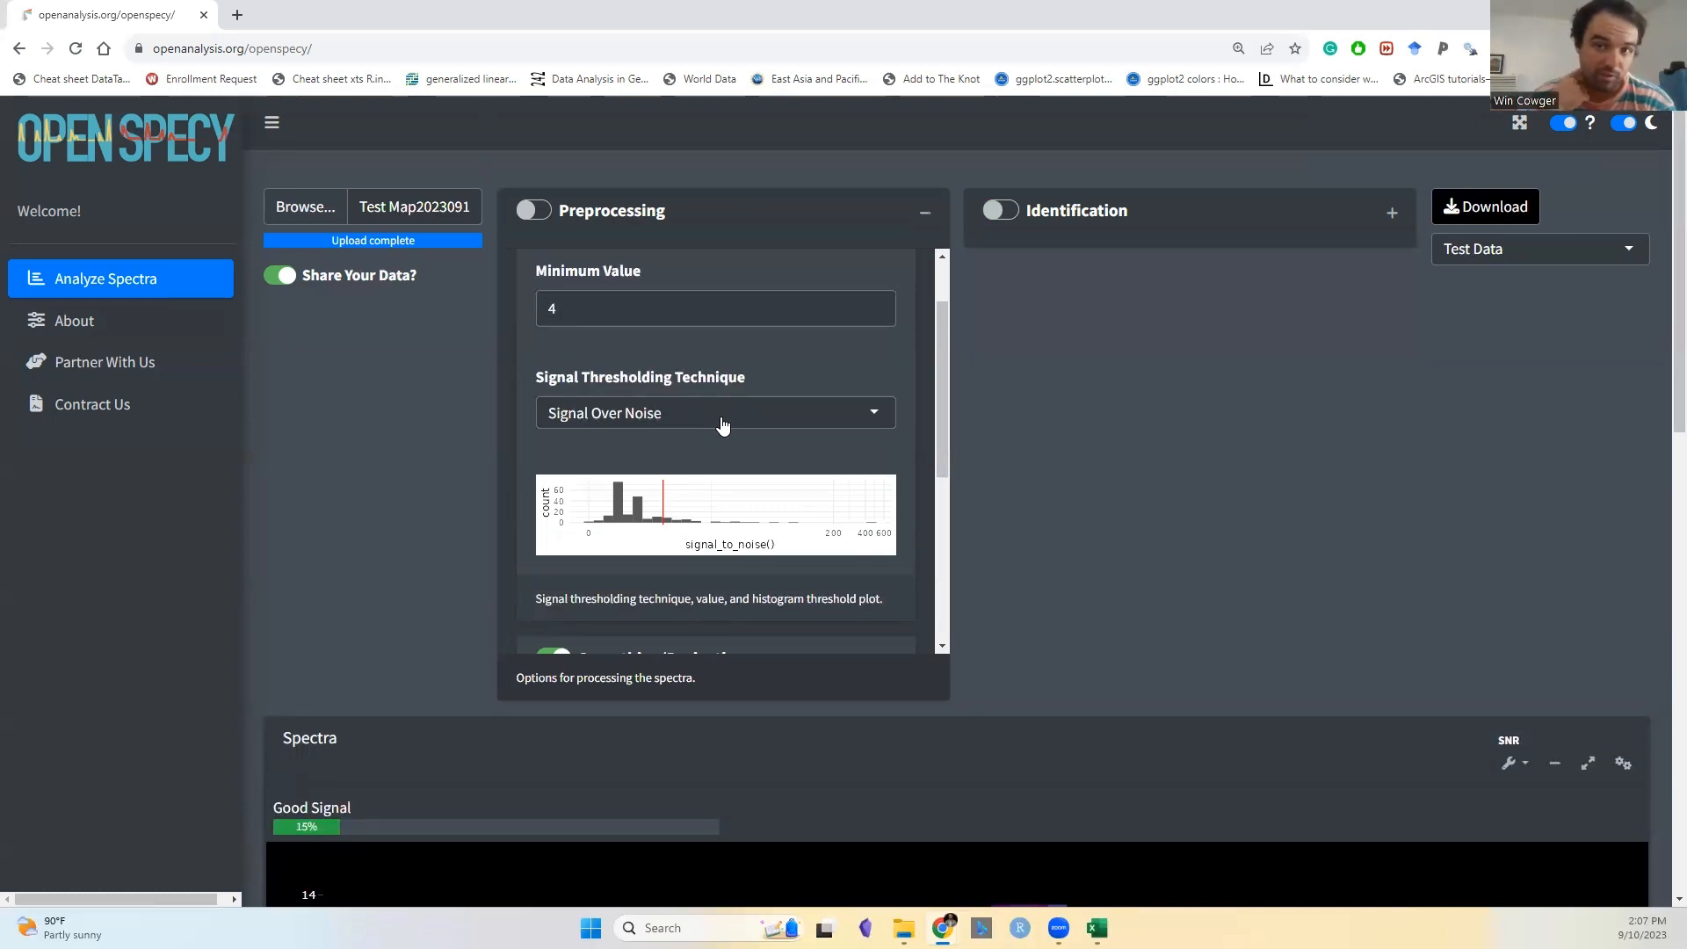
- Review the thresholded particle map, then change the Signal Thresholding Technique to Signal Times Noise
left_click(722, 425)
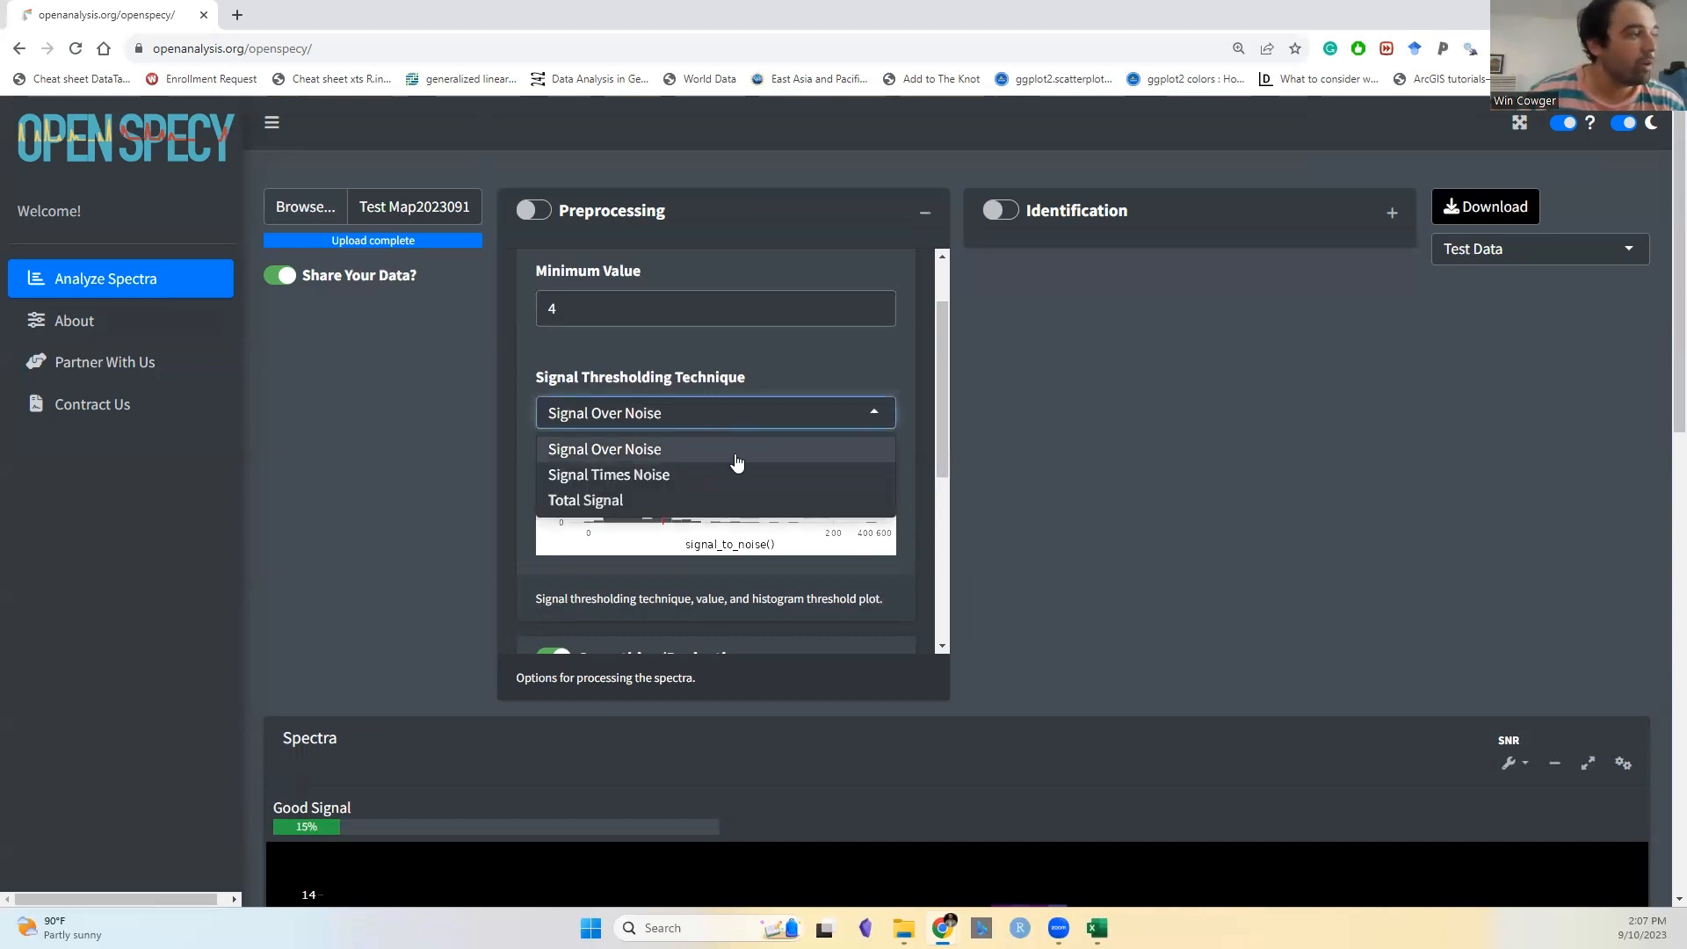
scroll(1062, 520, "down", 4)
scroll(1060, 521, "down", 2)
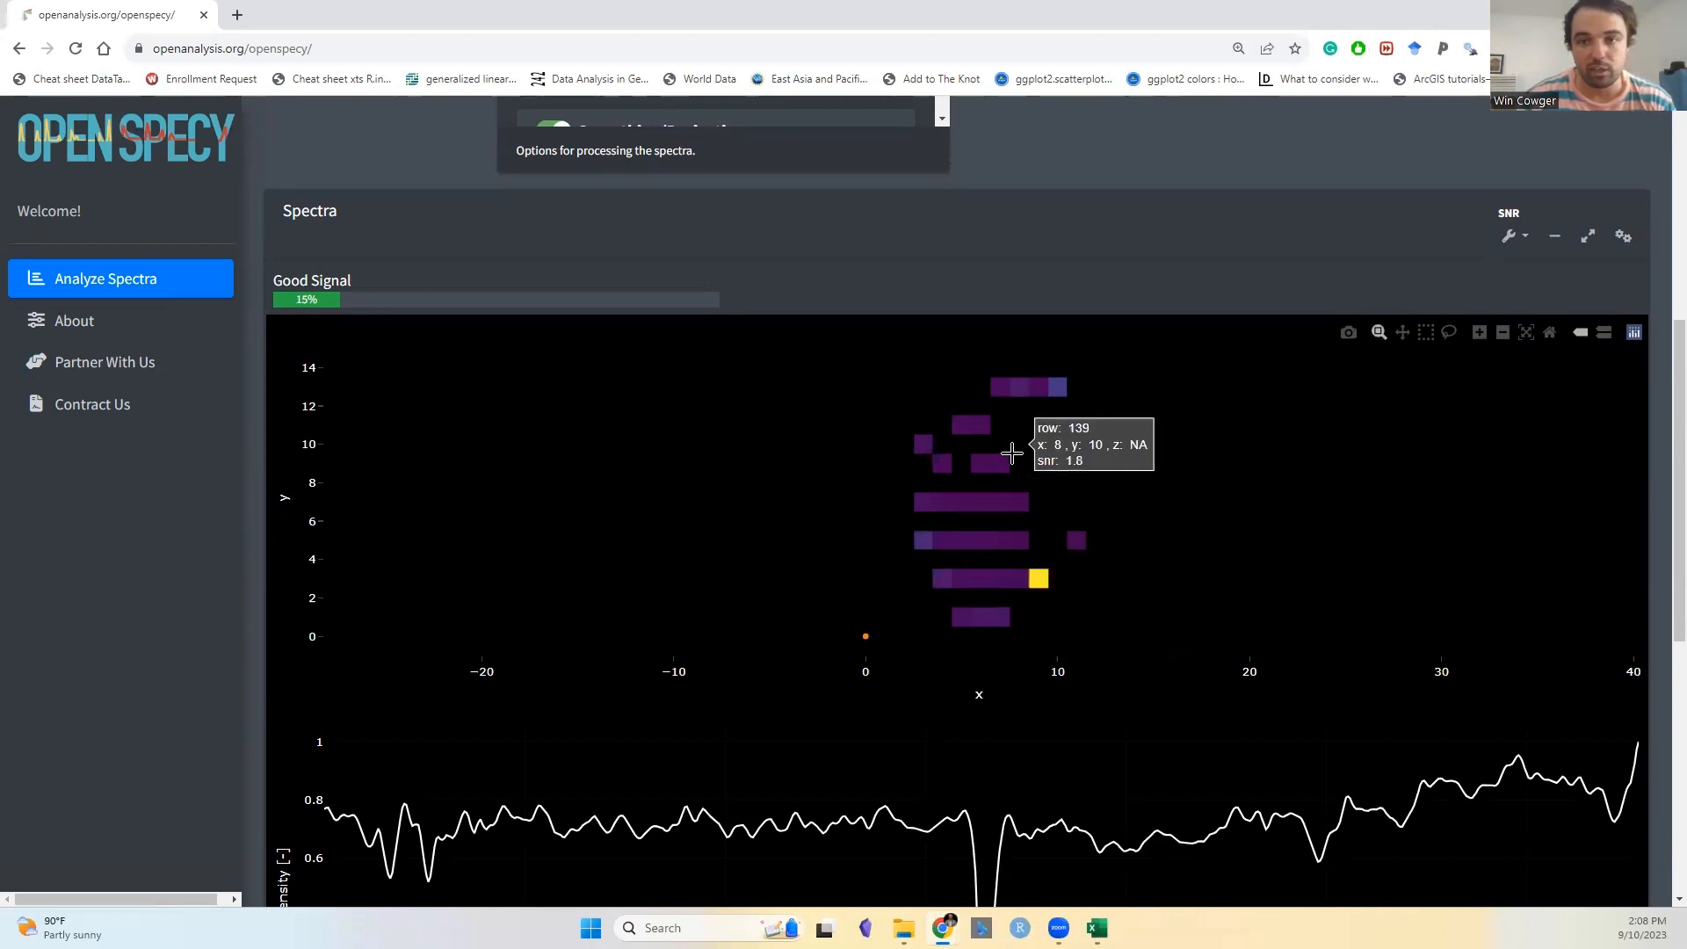
scroll(1011, 454, "up", 1)
scroll(874, 475, "up", 3)
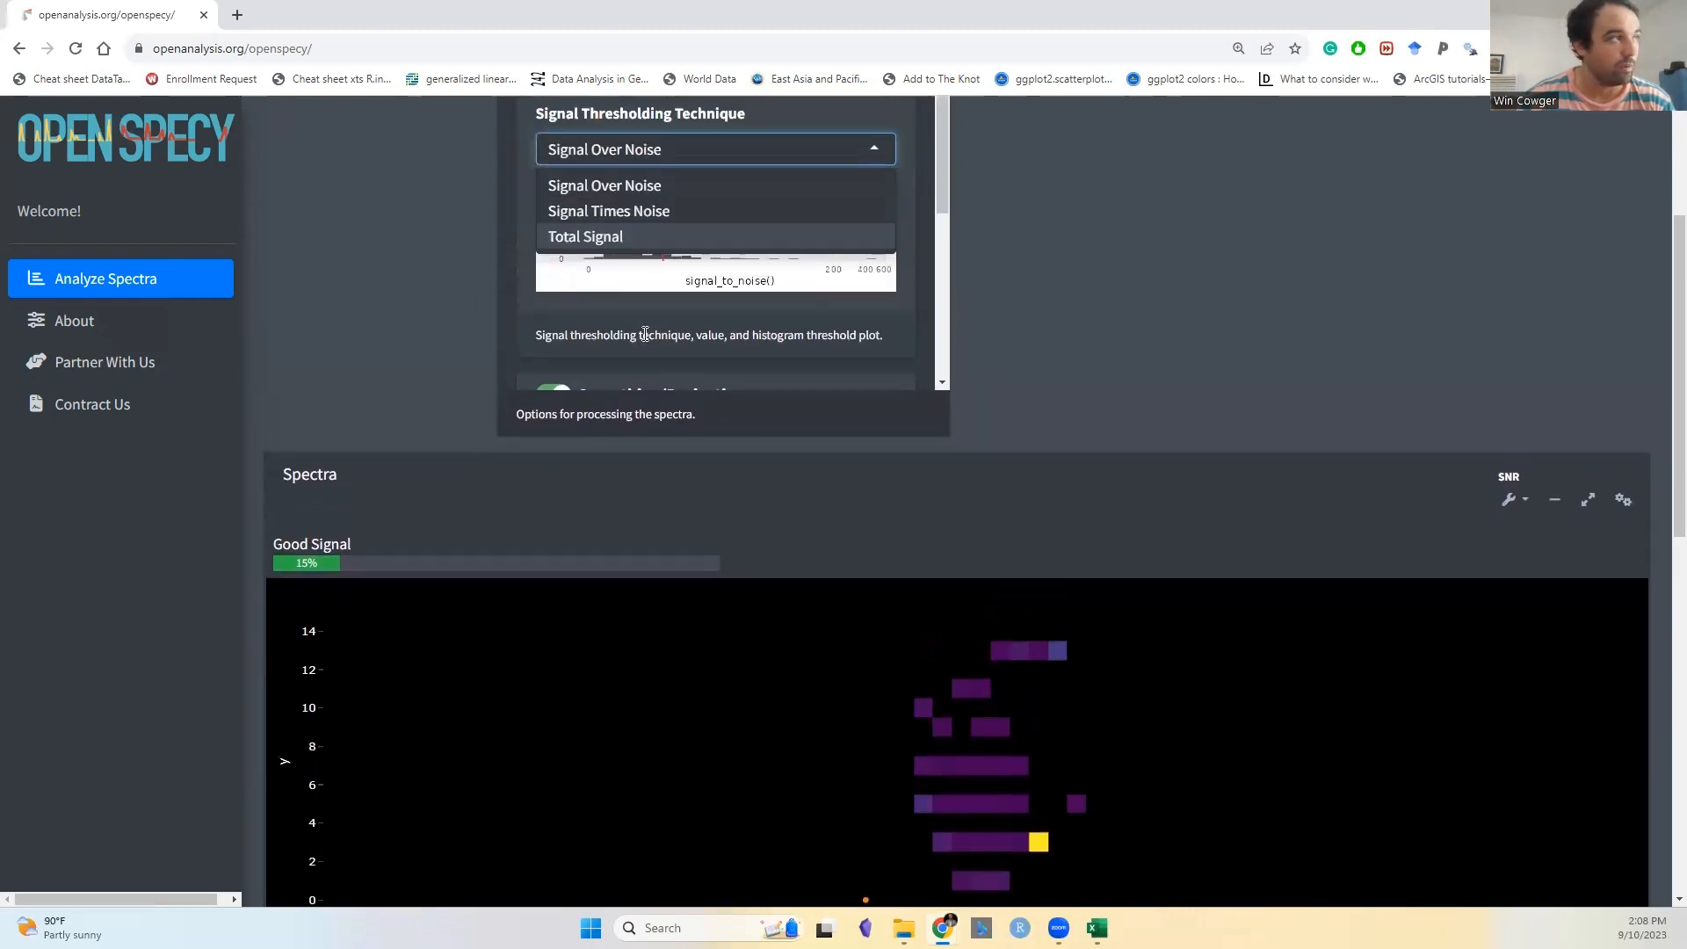
left_click(656, 212)
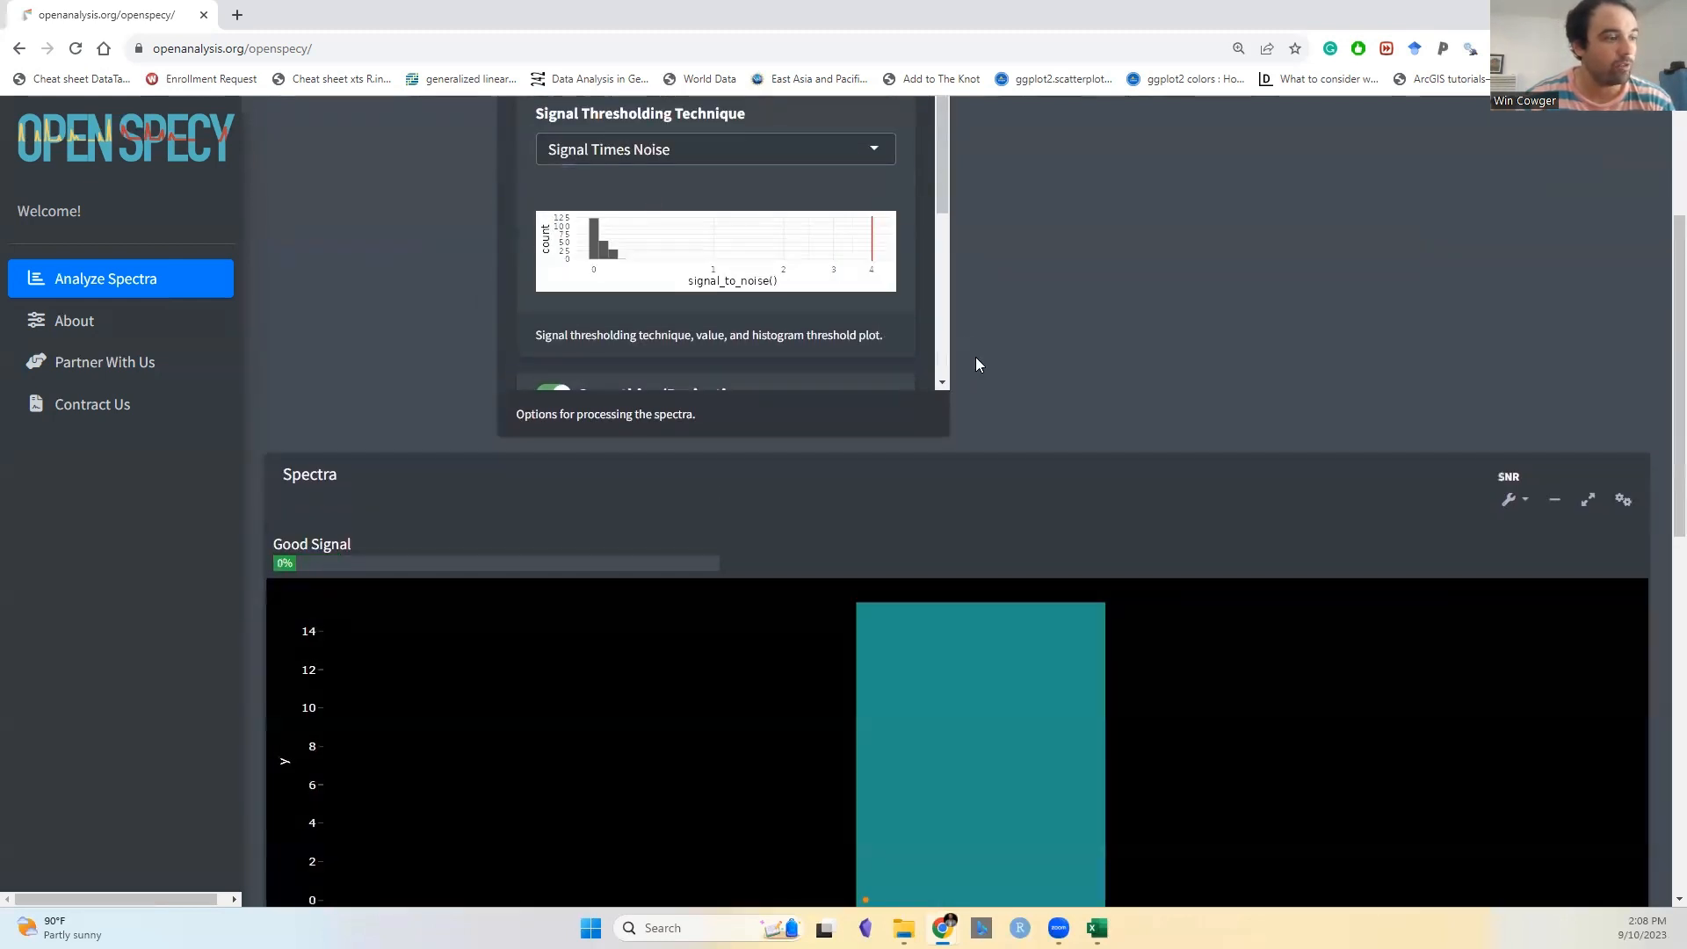
- Turn off Threshold Signal-Noise and examine the unthresholded Signal Times Noise heatmap
scroll(641, 226, "up", 5)
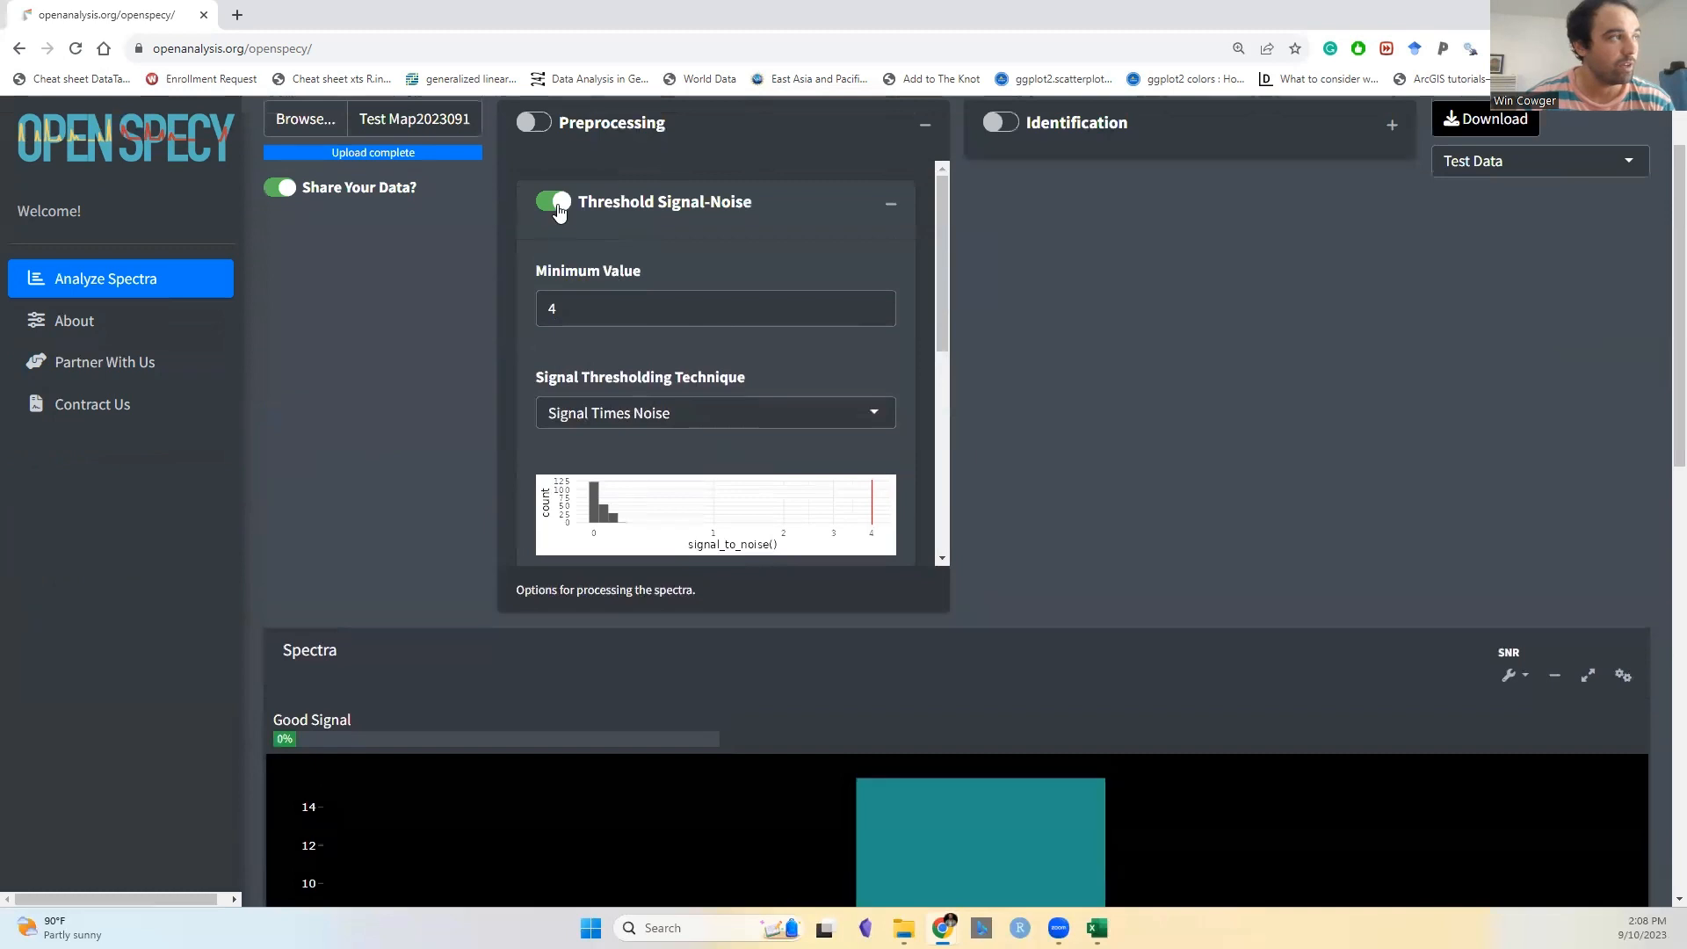
left_click(559, 206)
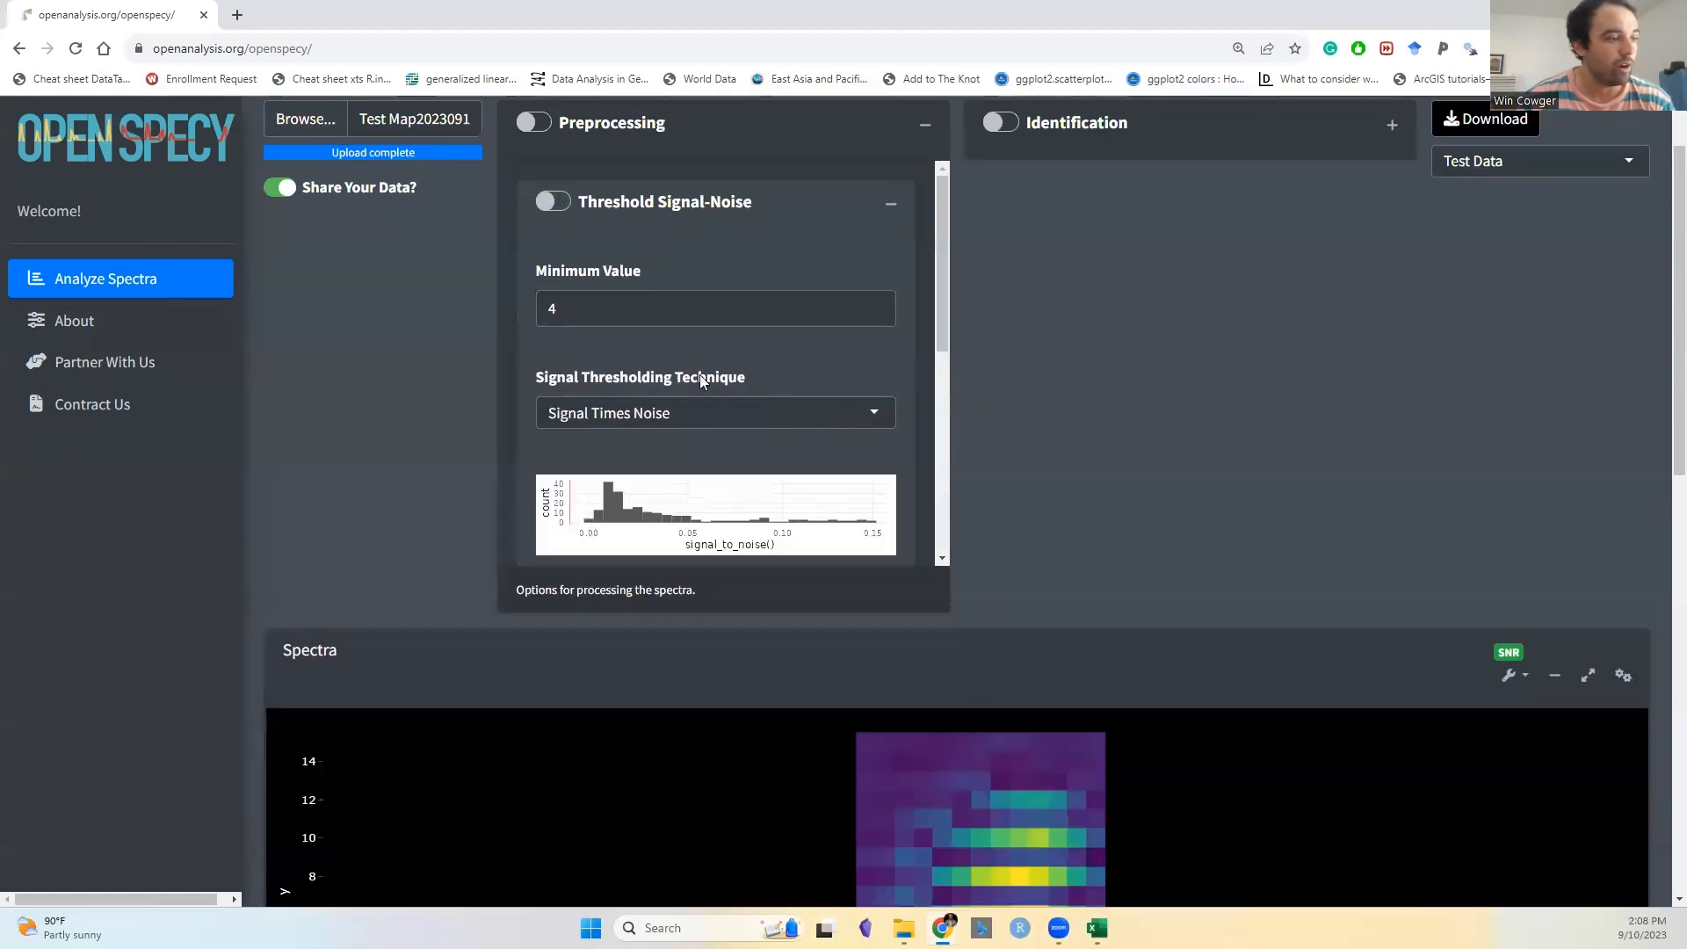
scroll(699, 374, "down", 1)
scroll(921, 432, "down", 1)
scroll(1042, 491, "down", 3)
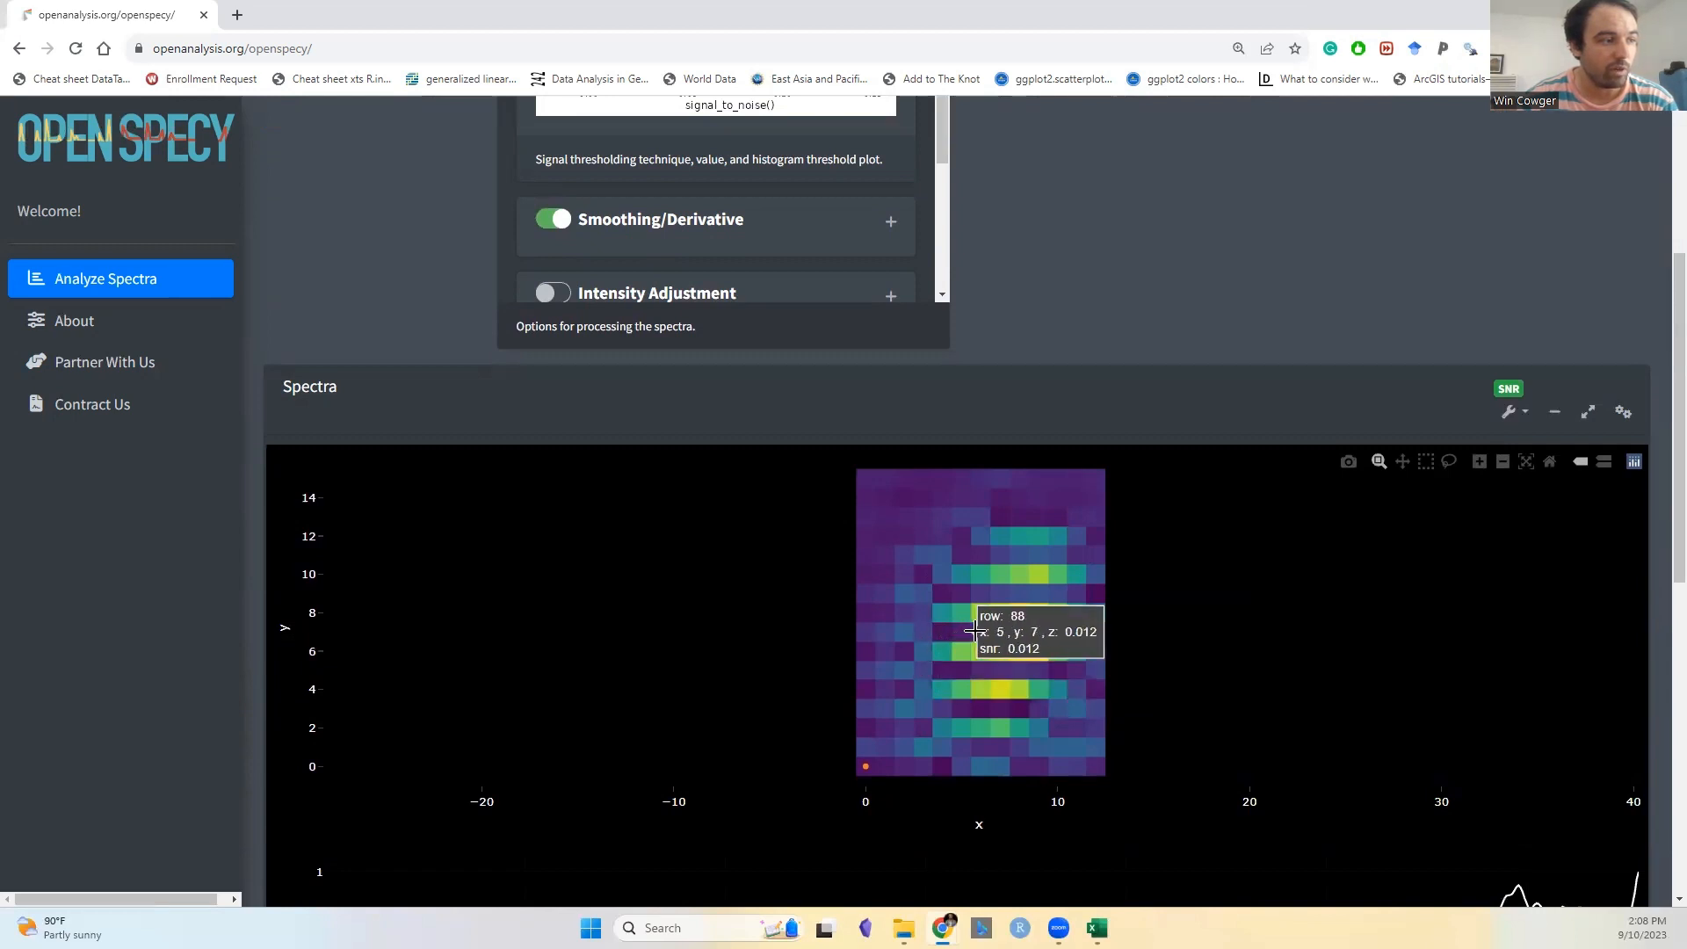
scroll(1012, 627, "up", 2)
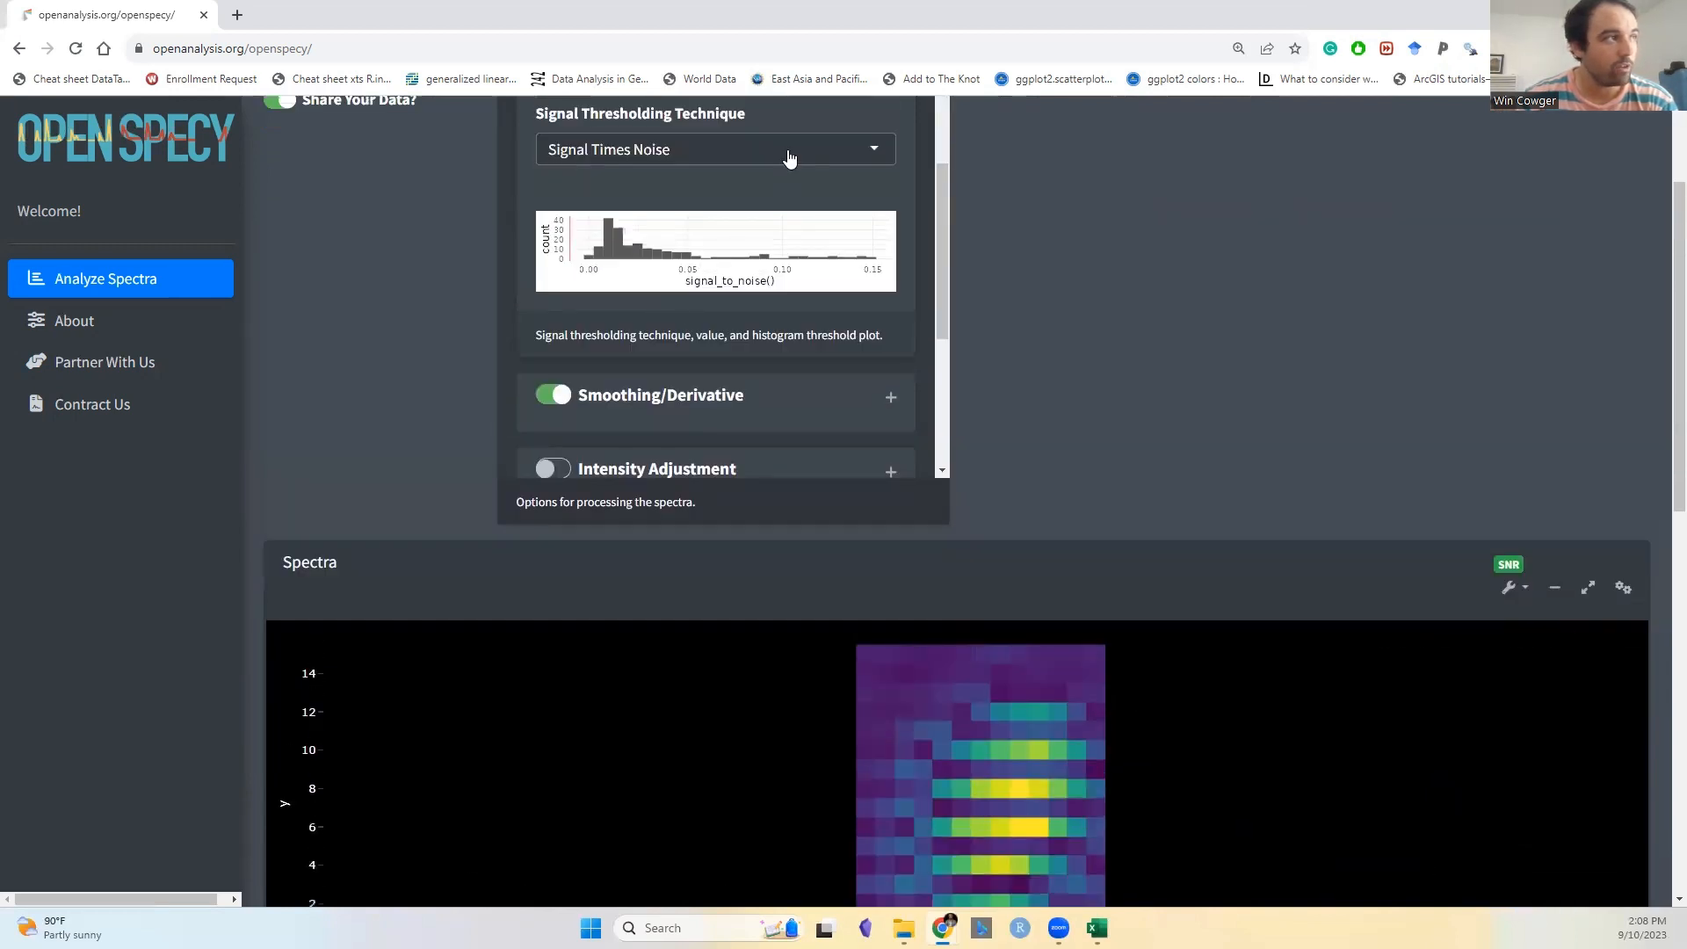
- Set the Signal Thresholding Technique to Total Signal and examine the resulting heatmap and histogram
left_click(787, 154)
left_click(745, 241)
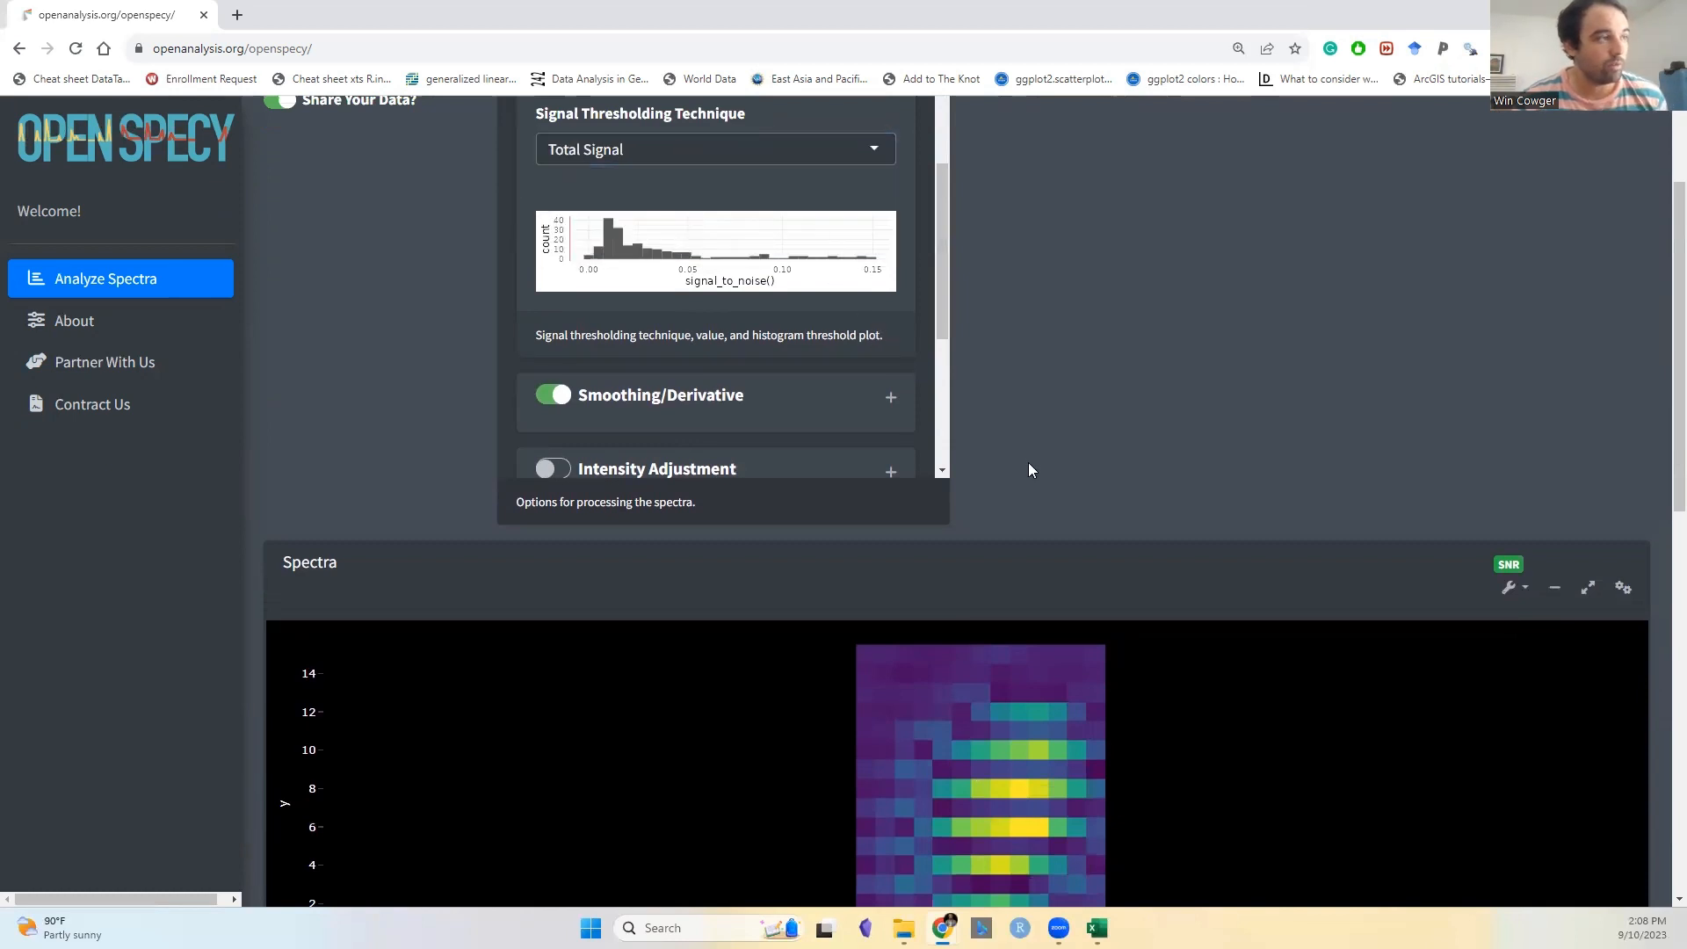
scroll(1054, 501, "down", 1)
scroll(1071, 532, "down", 1)
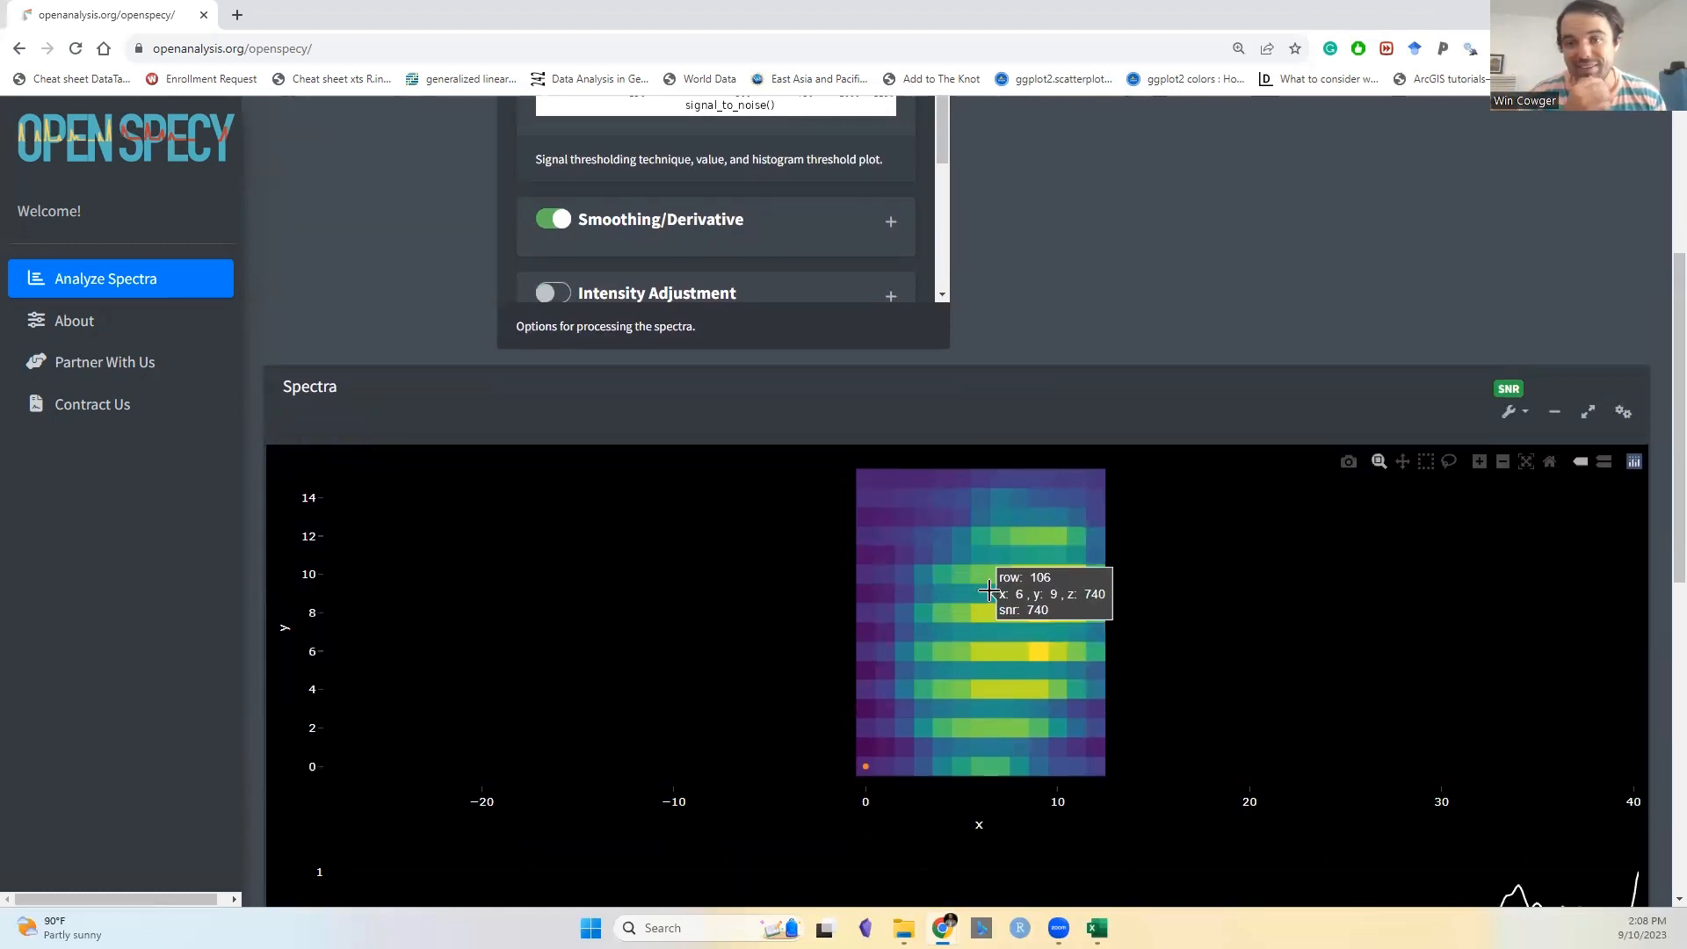
scroll(684, 224, "up", 2)
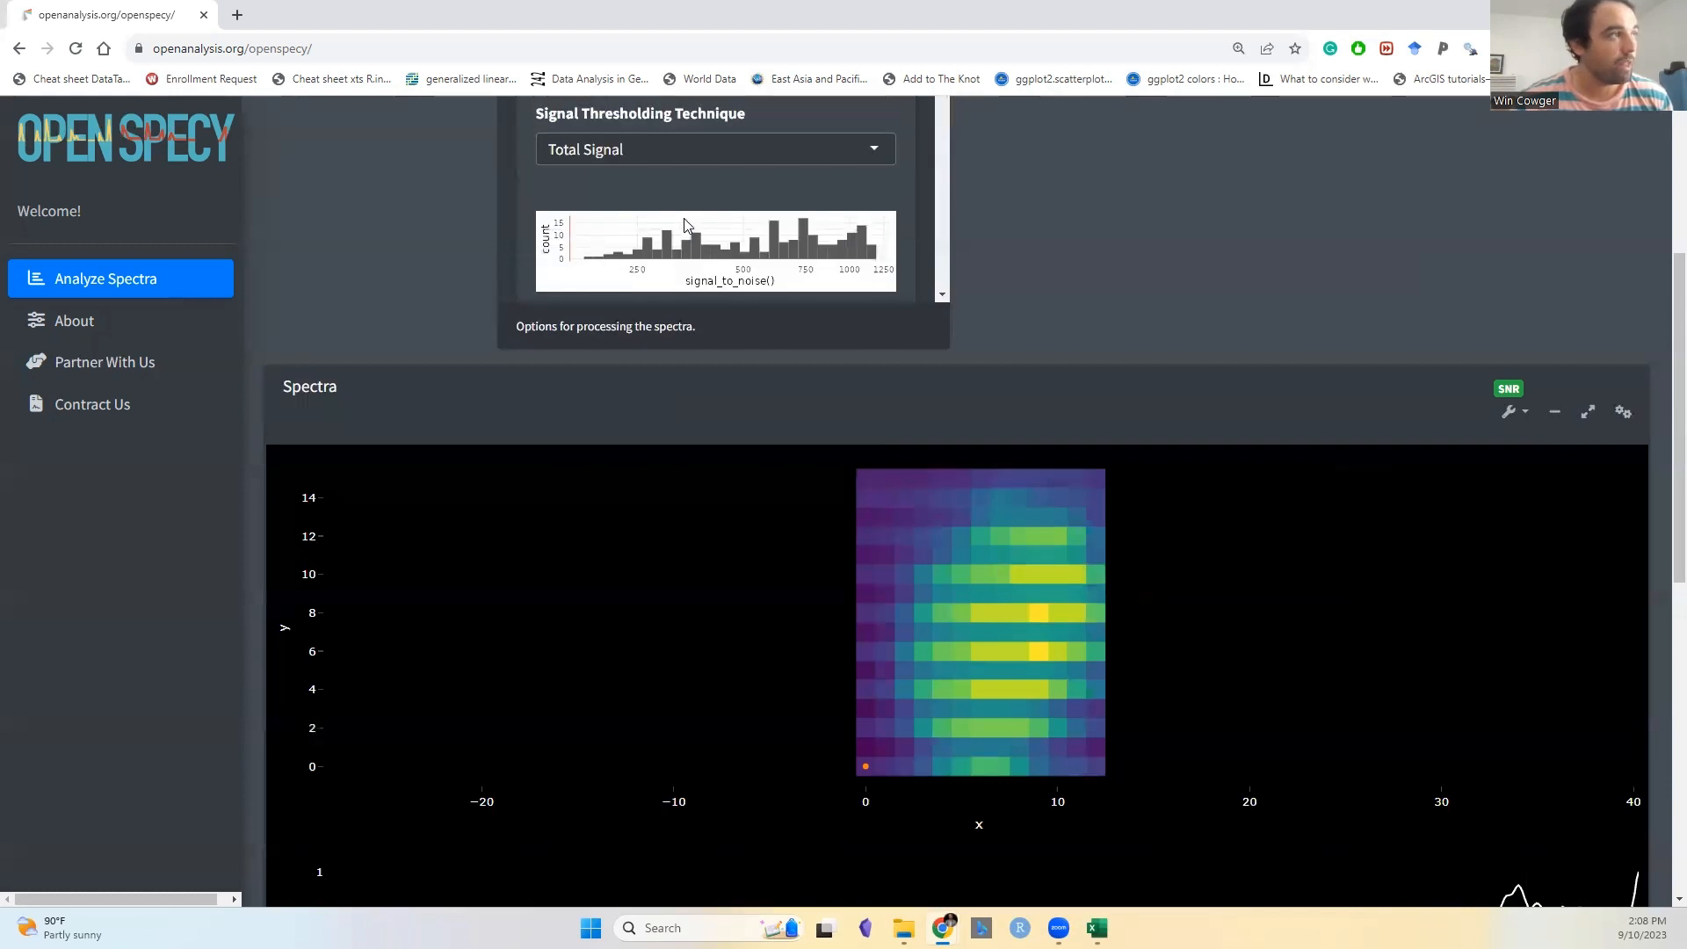
scroll(658, 220, "up", 1)
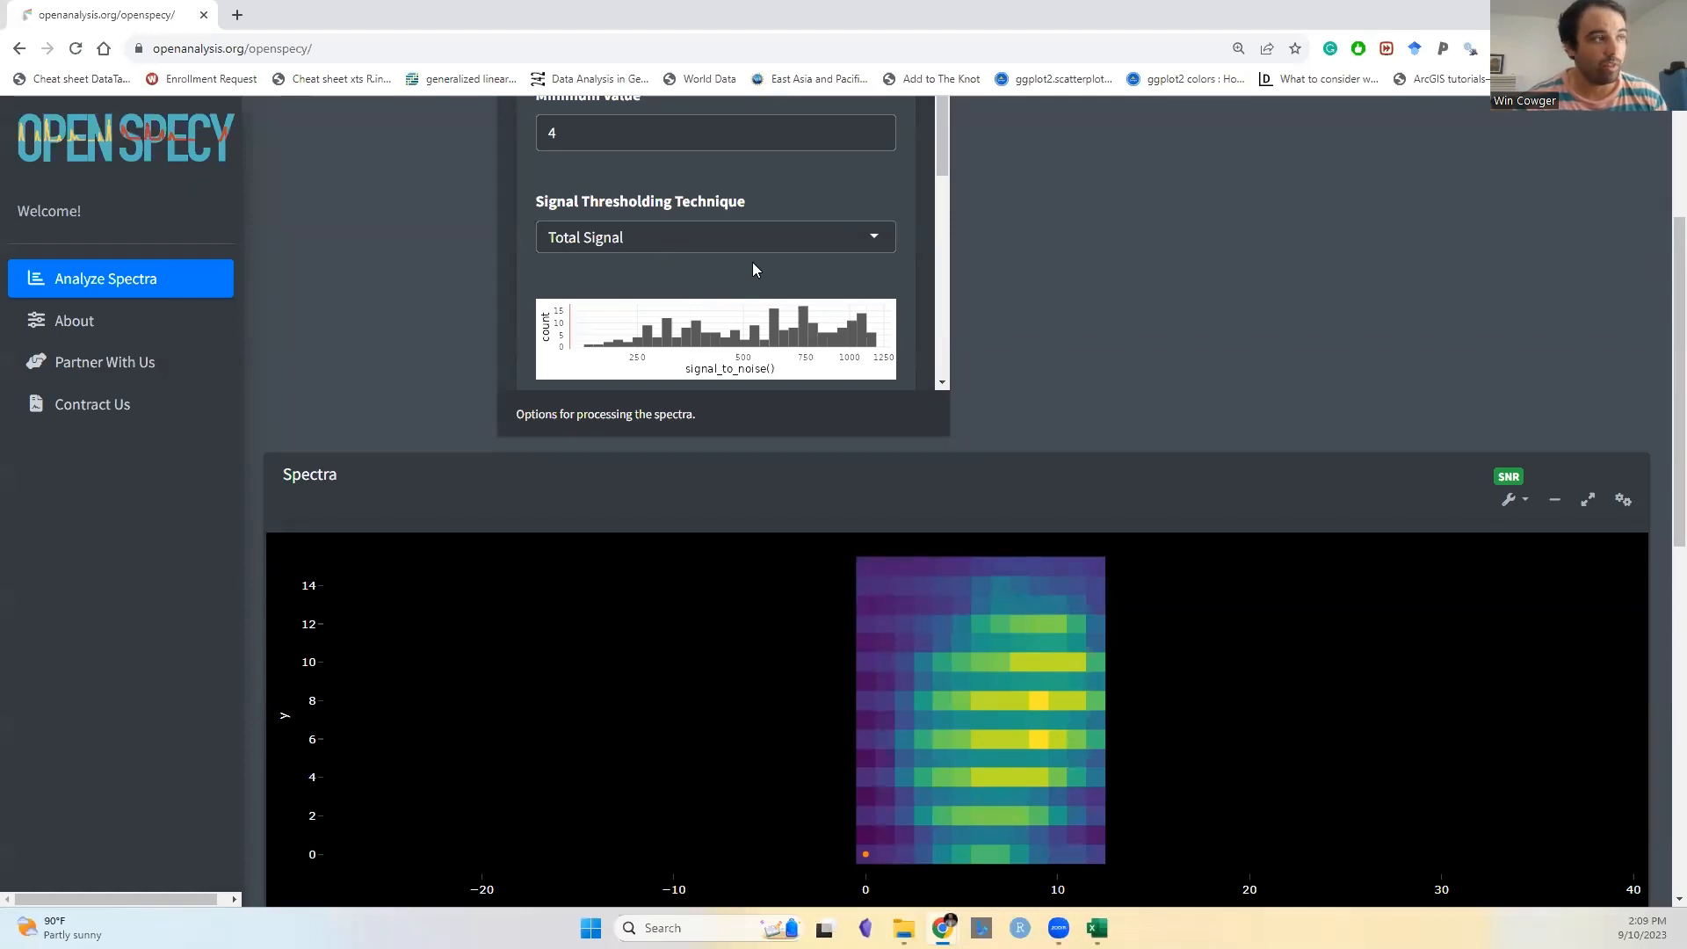
- Select the map pixels at x 4, y 5 and x 3, y 13 to compare their spectra
scroll(825, 301, "down", 4)
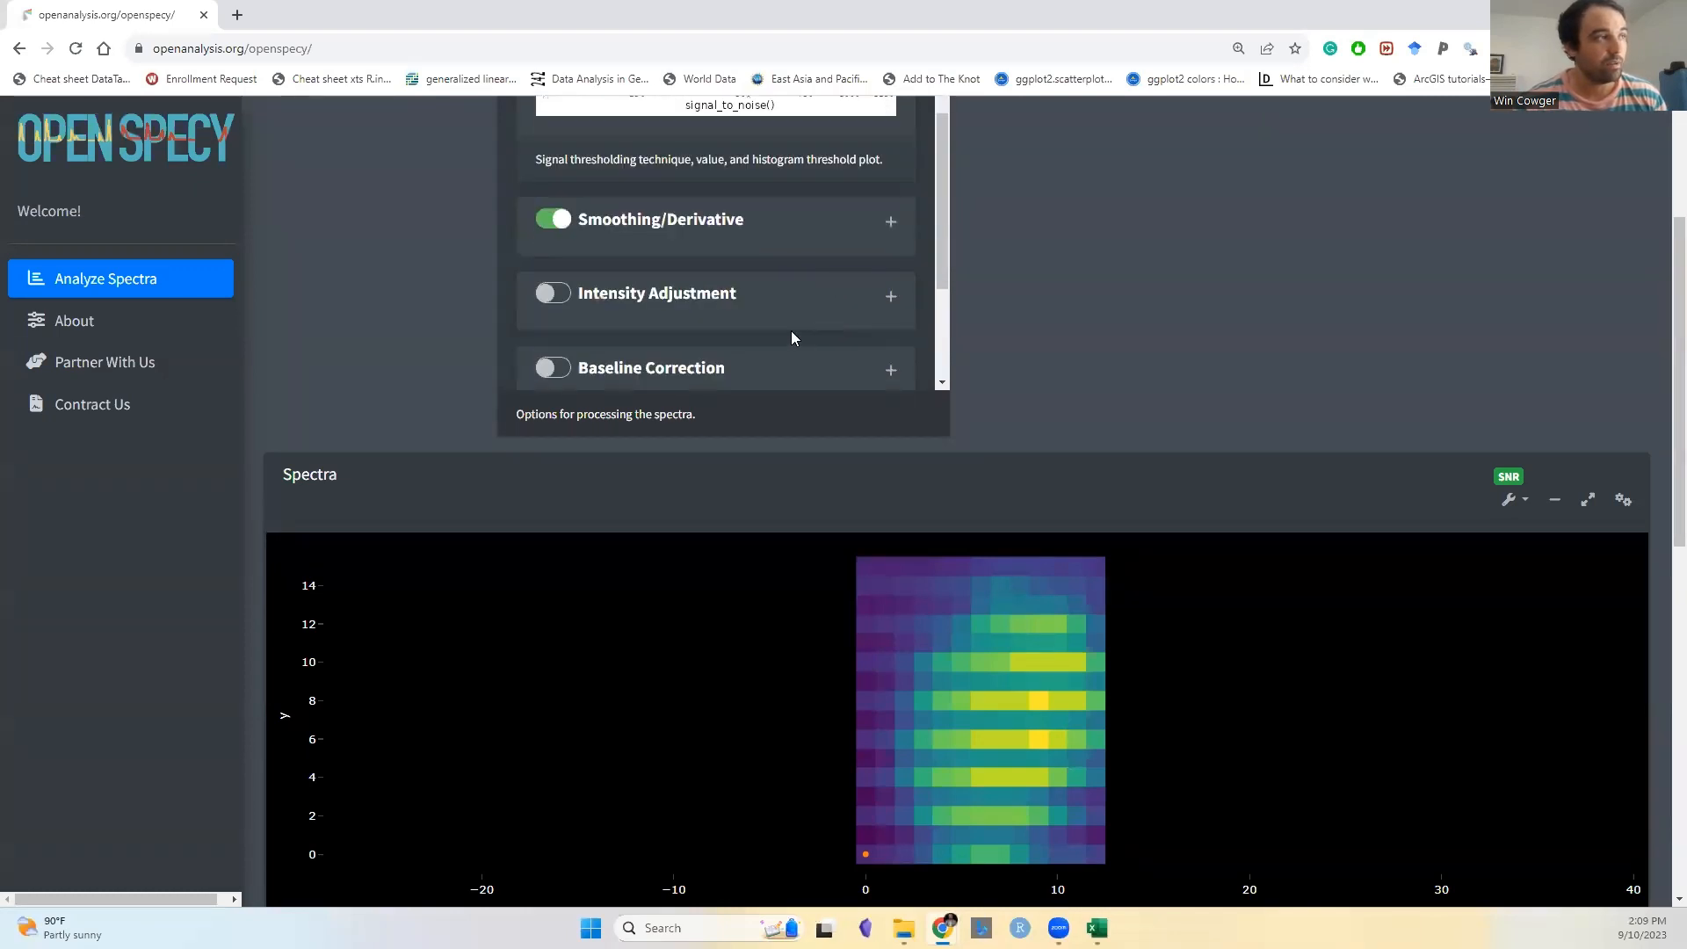
scroll(791, 330, "up", 3)
scroll(396, 312, "down", 4)
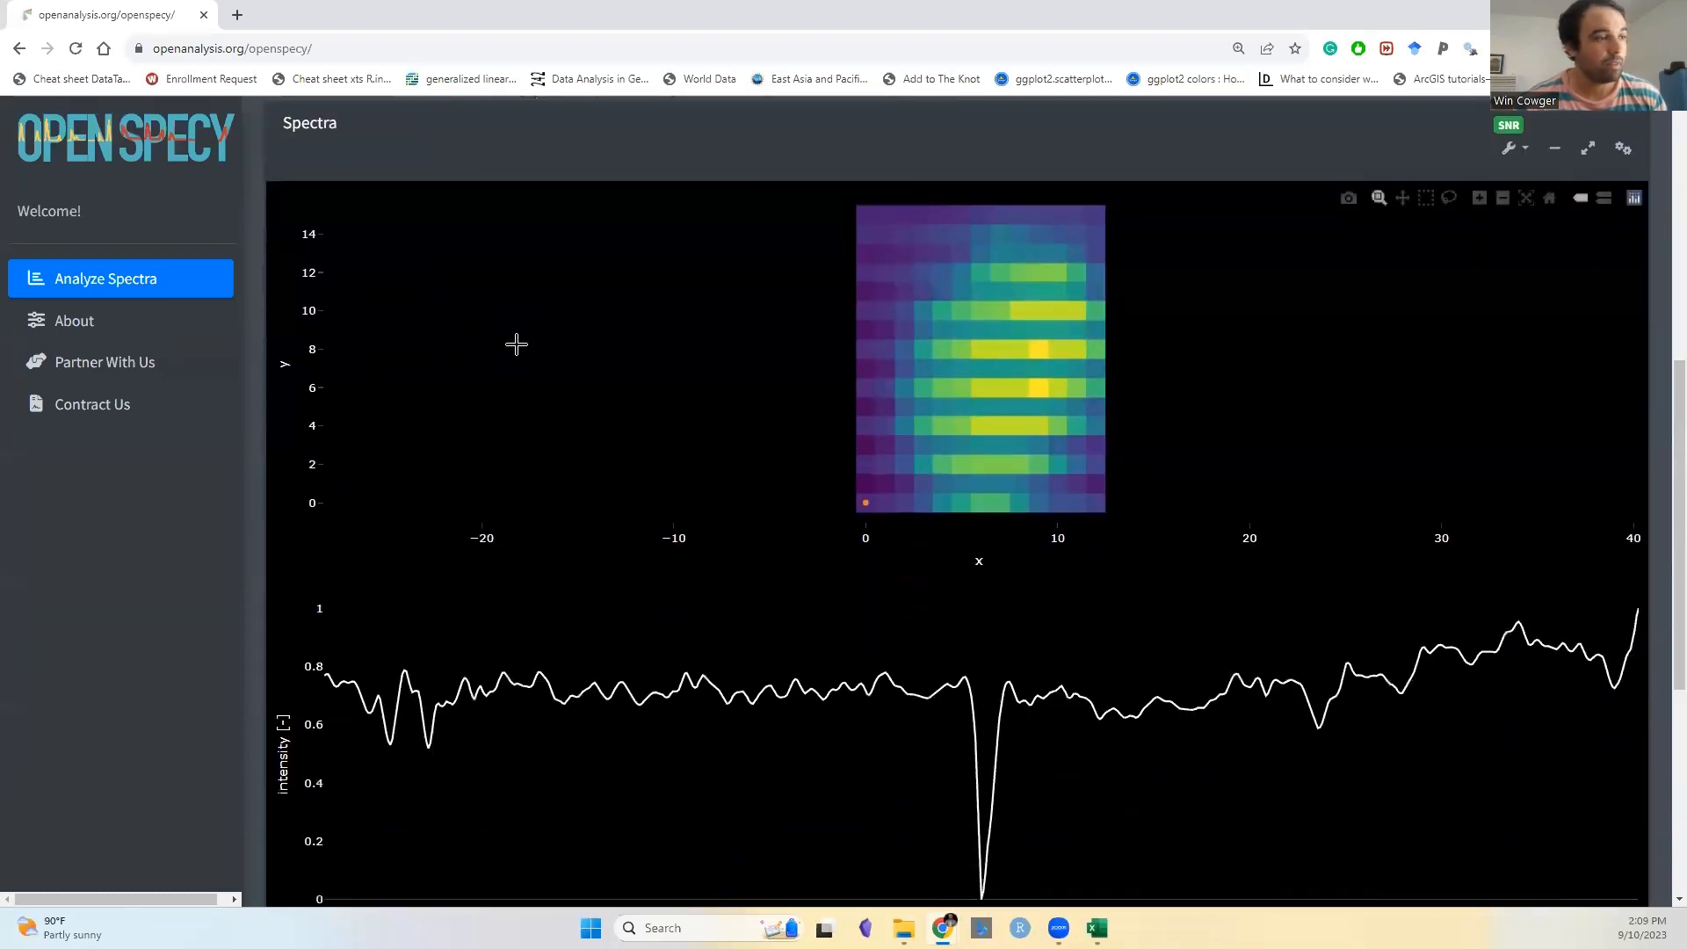
left_click(942, 406)
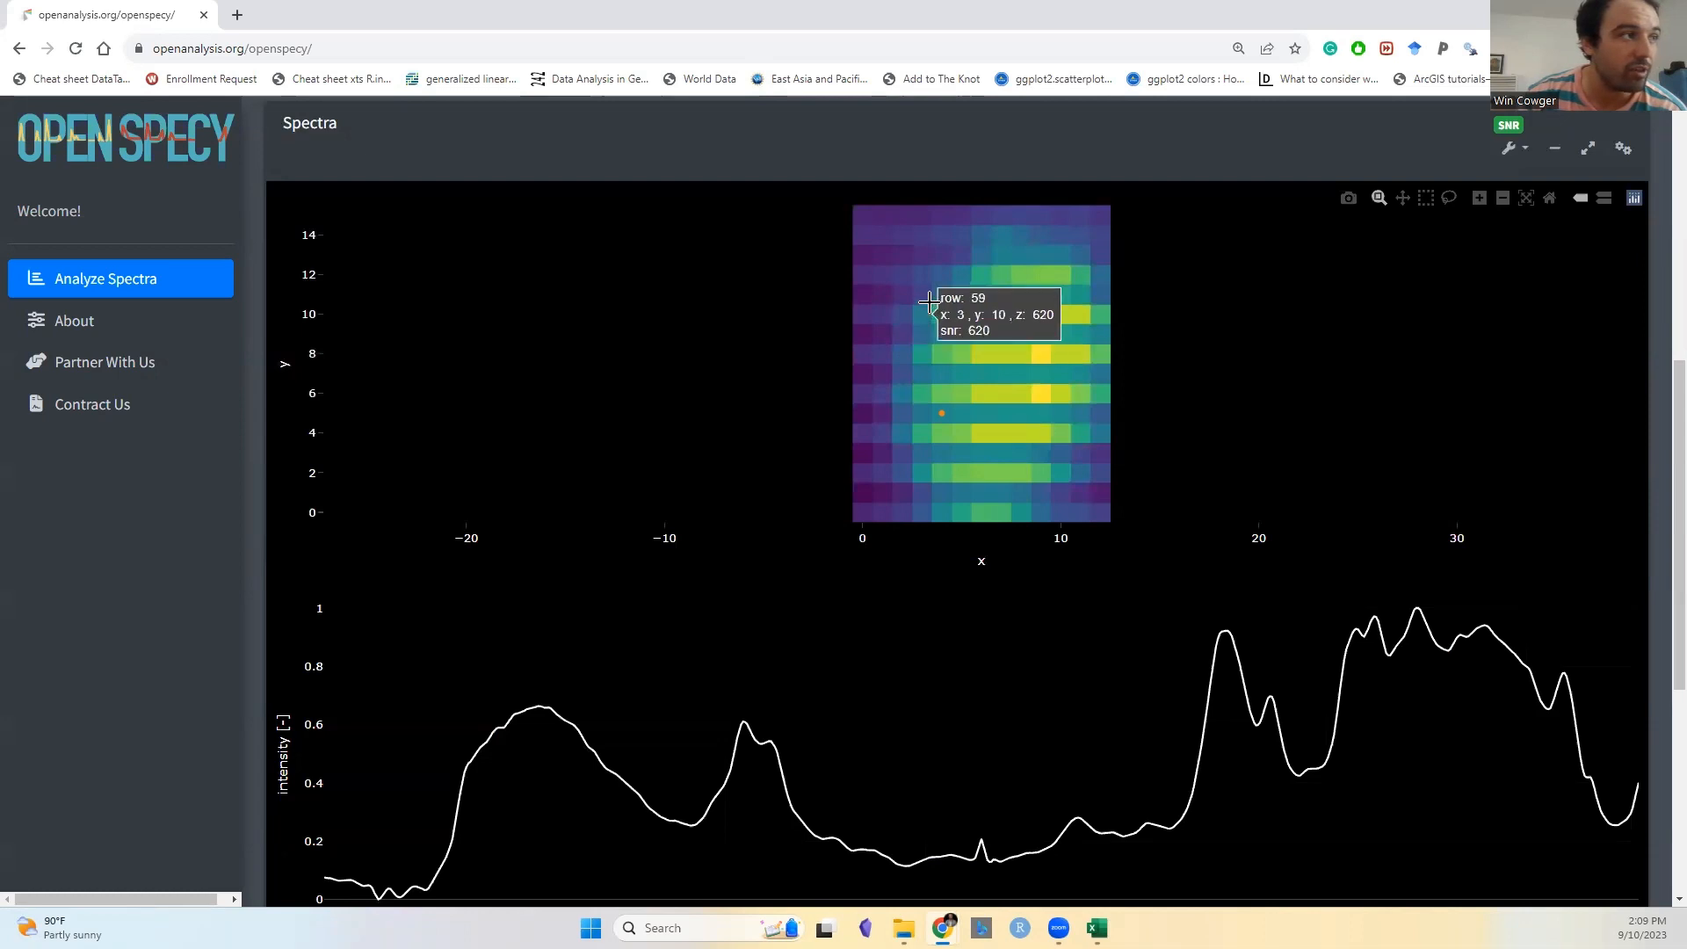
left_click(929, 254)
- Compare the spectra of the background pixels at x 1, y 13 and x 1, y 7 with the particle pixel at x 7, y 8
scroll(801, 315, "up", 6)
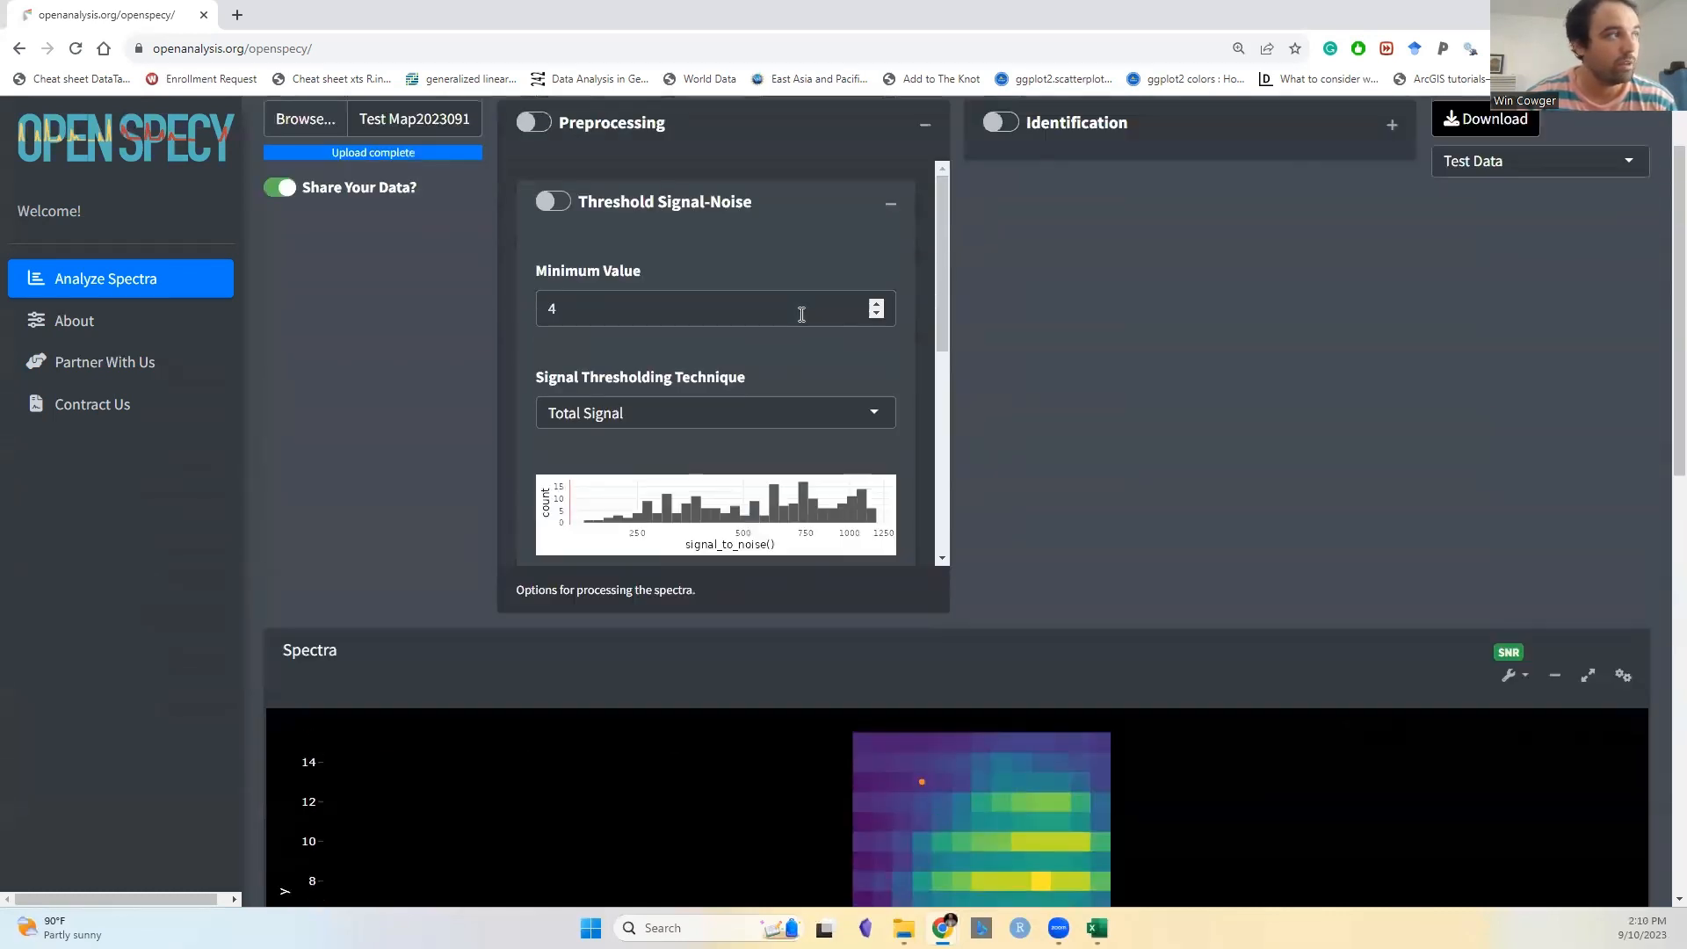
scroll(938, 539, "down", 7)
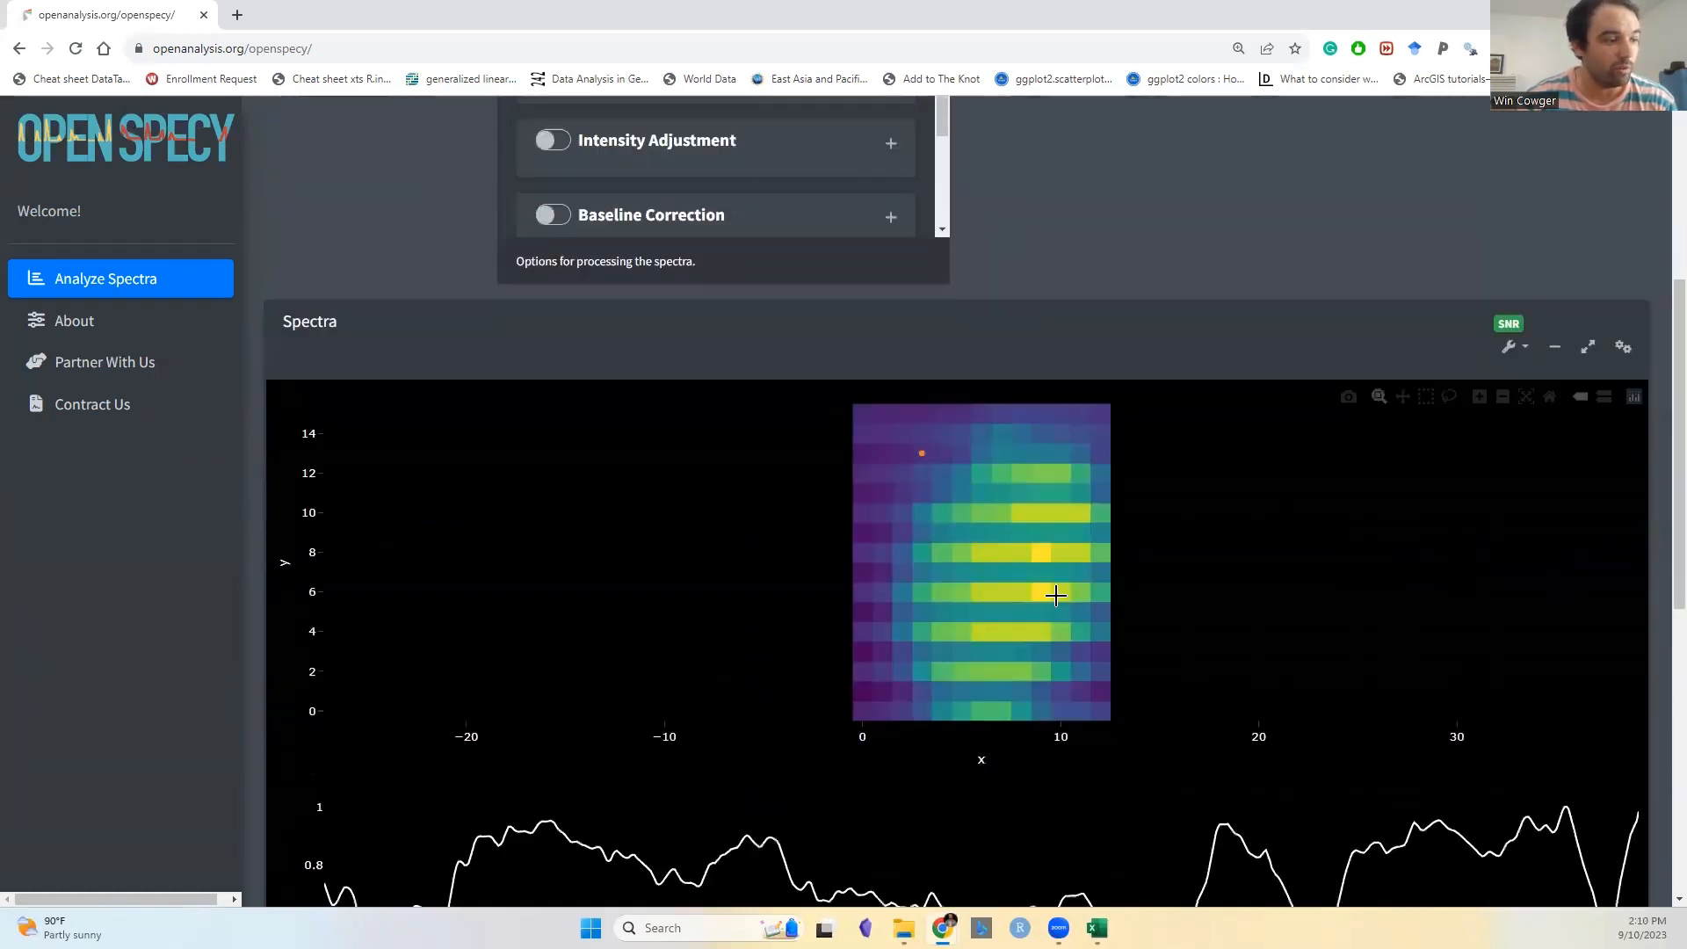
scroll(1056, 596, "down", 3)
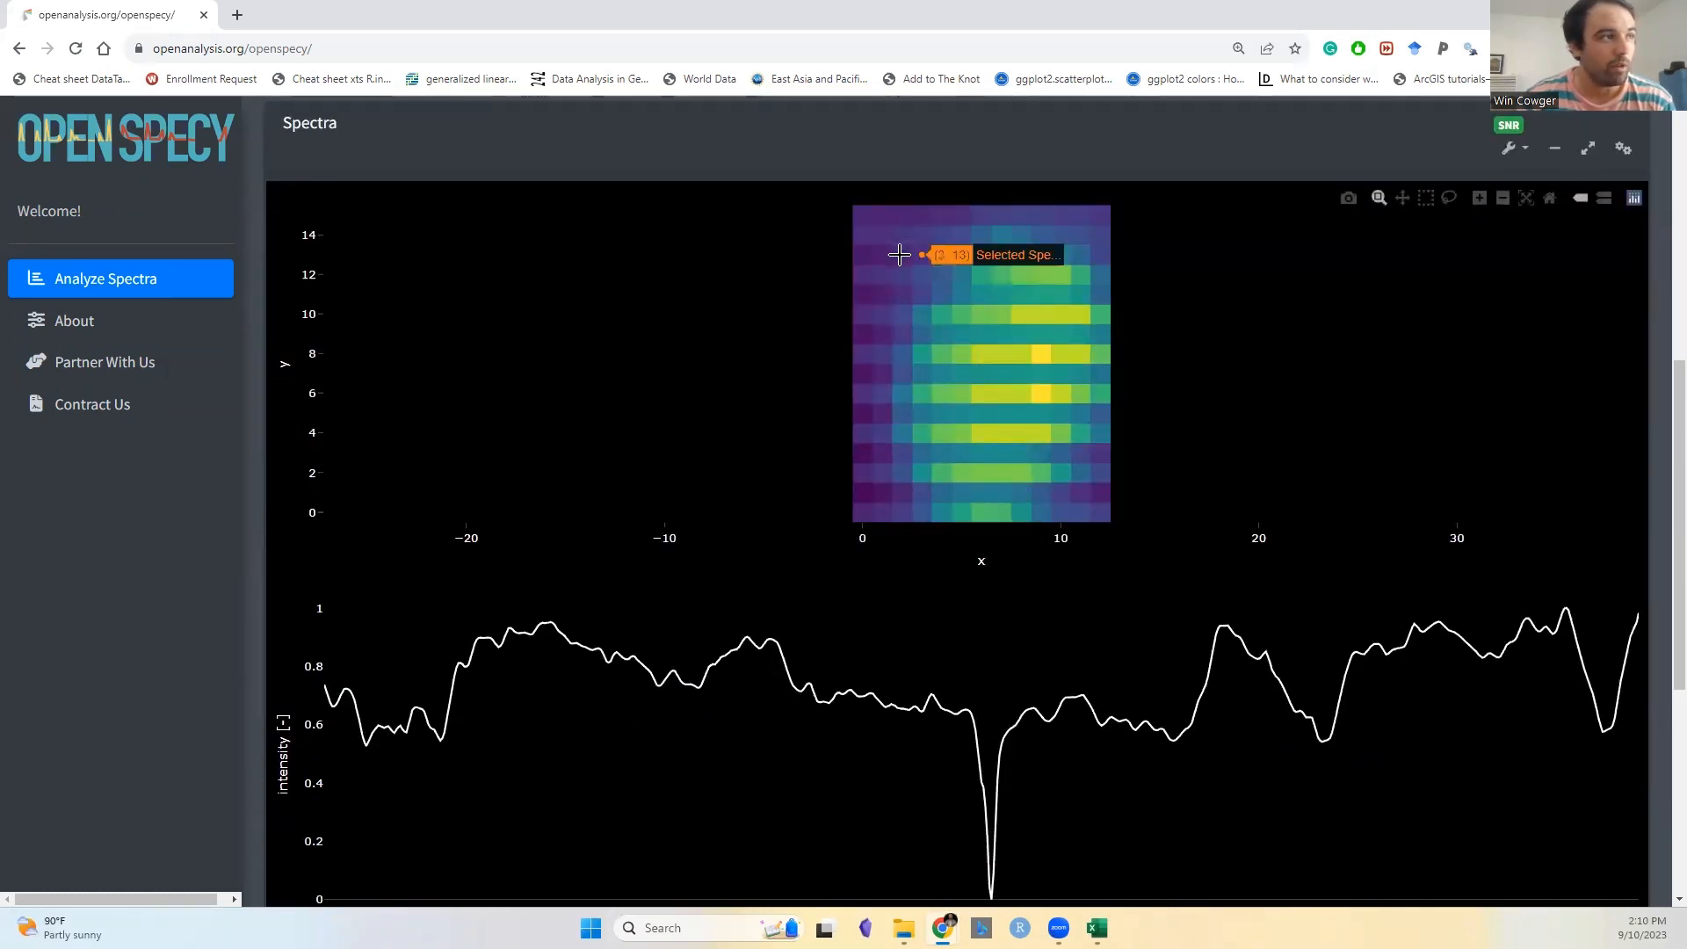
left_click(885, 255)
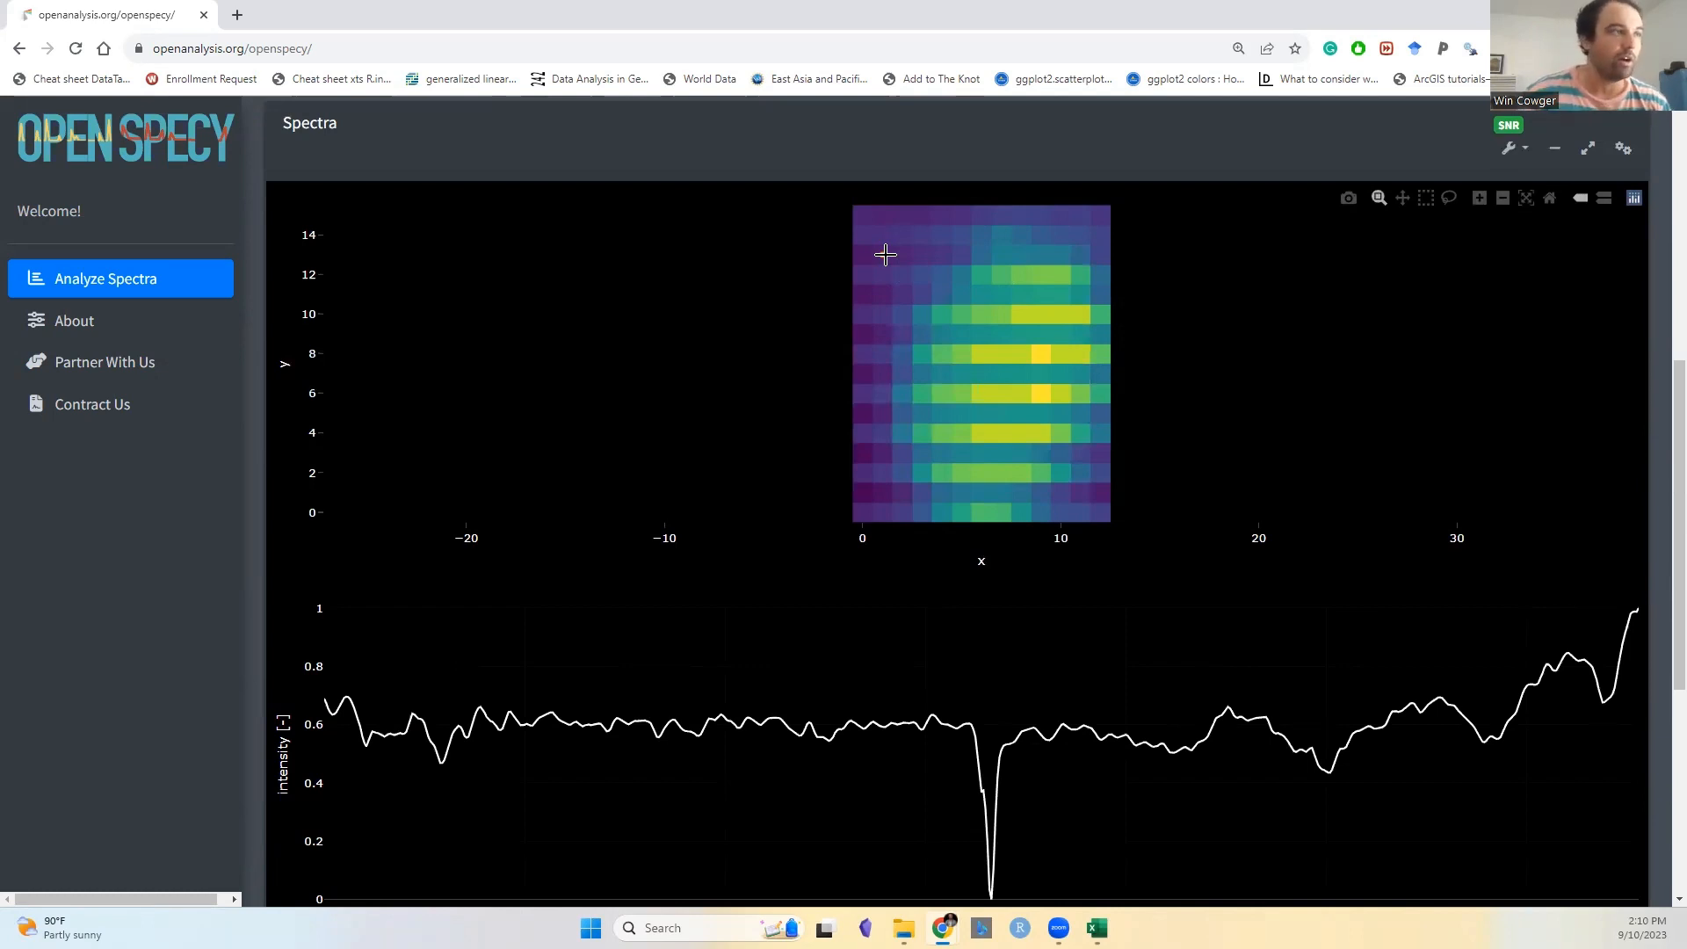
left_click(998, 354)
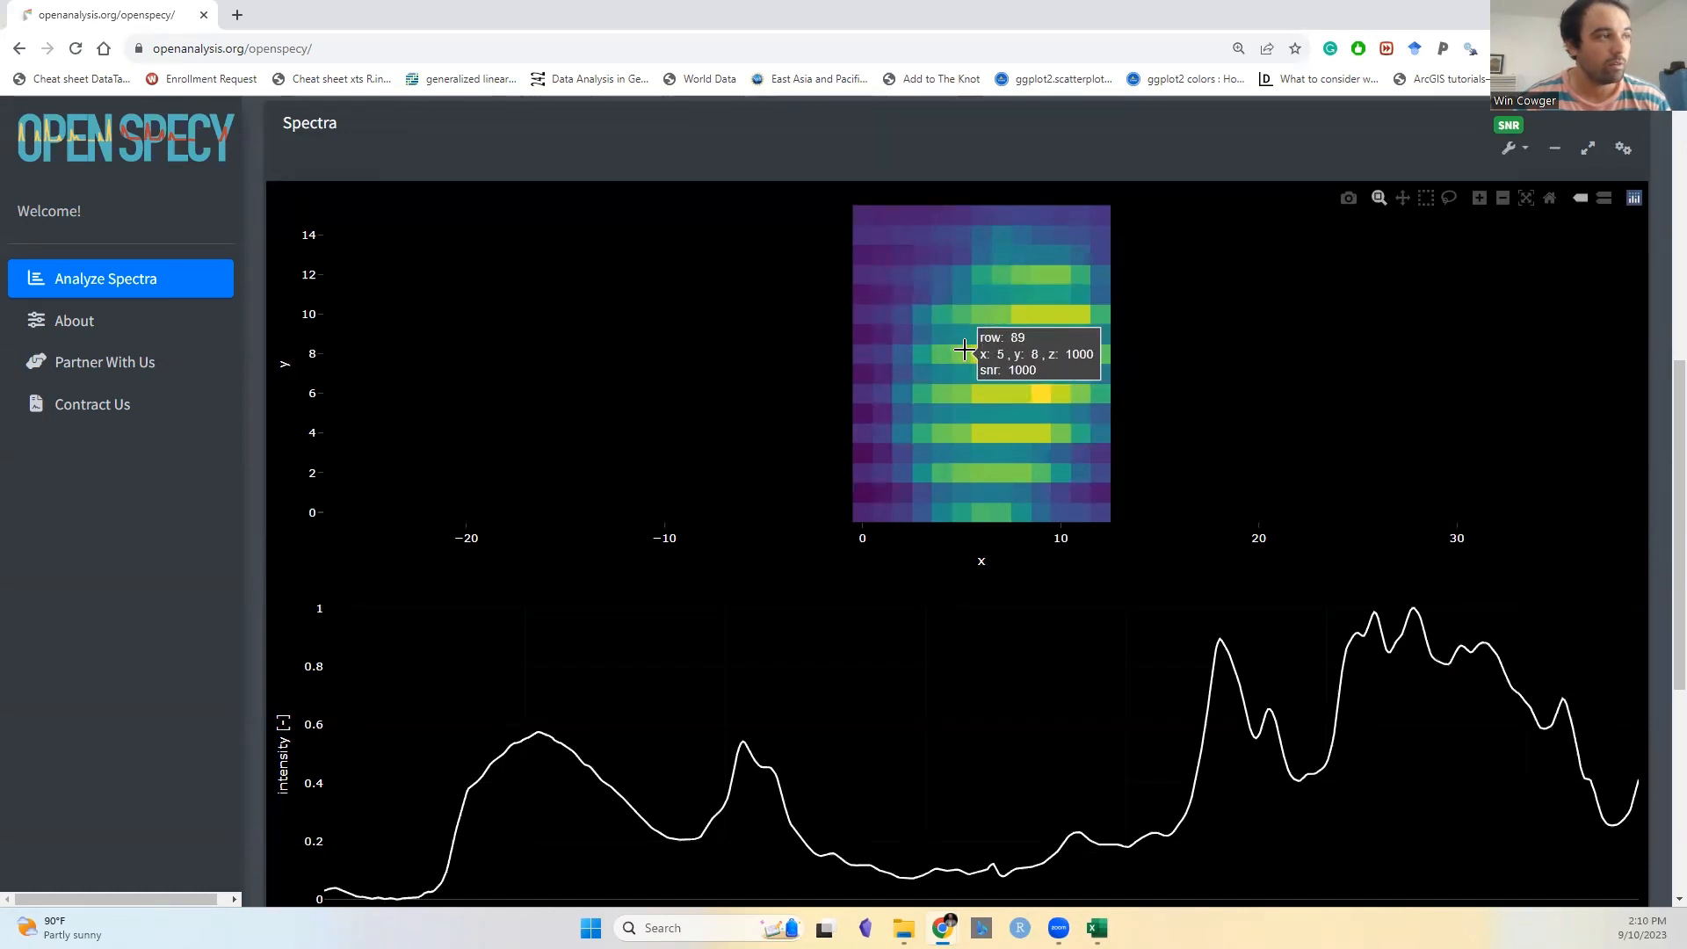
left_click(884, 373)
- Inspect the spectra around the particle's edge at x 1, y 1; x 3, y 3; x 2, y 3; and x 2, y 5
scroll(938, 323, "down", 1)
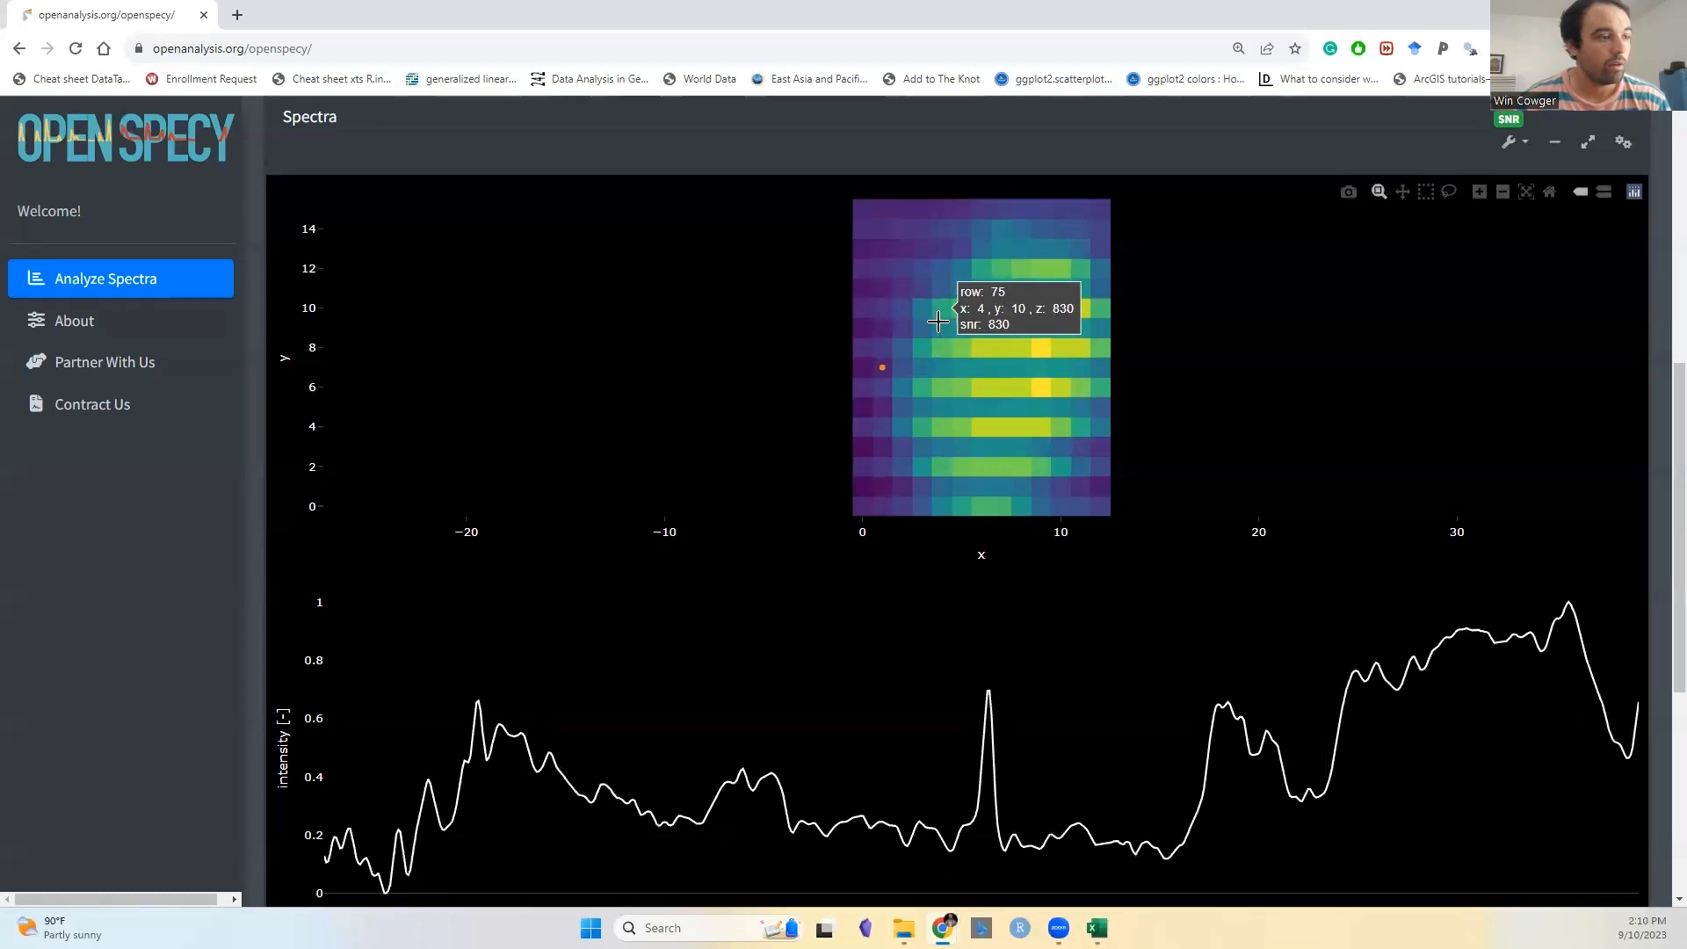
scroll(939, 323, "down", 1)
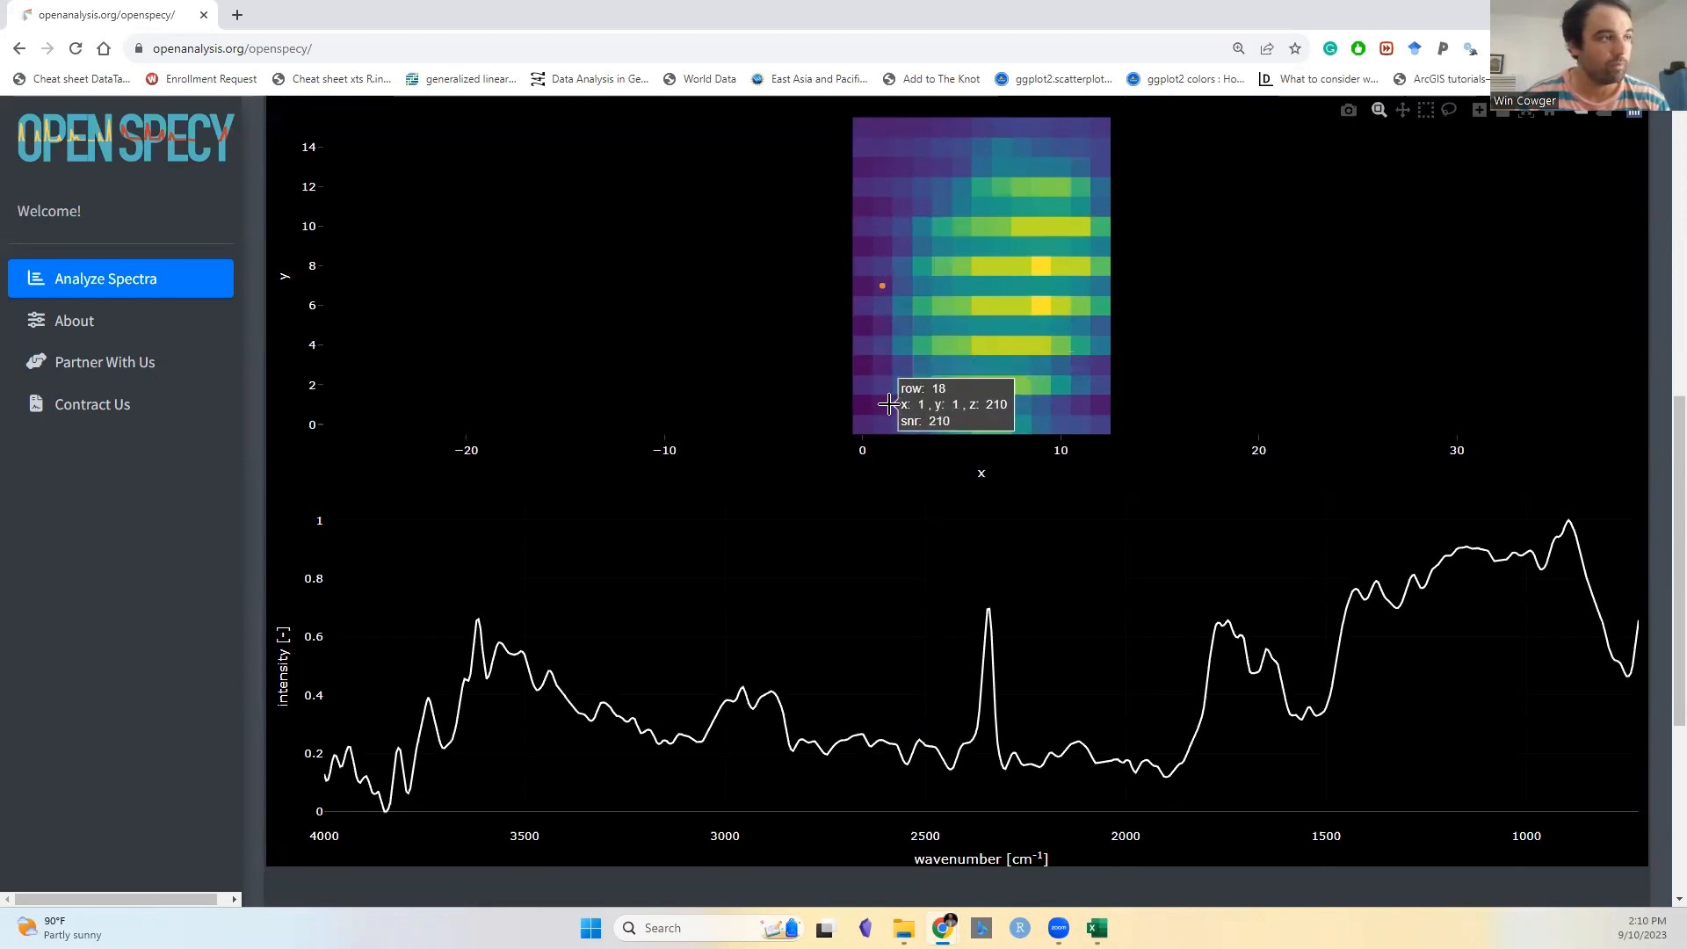
left_click(887, 403)
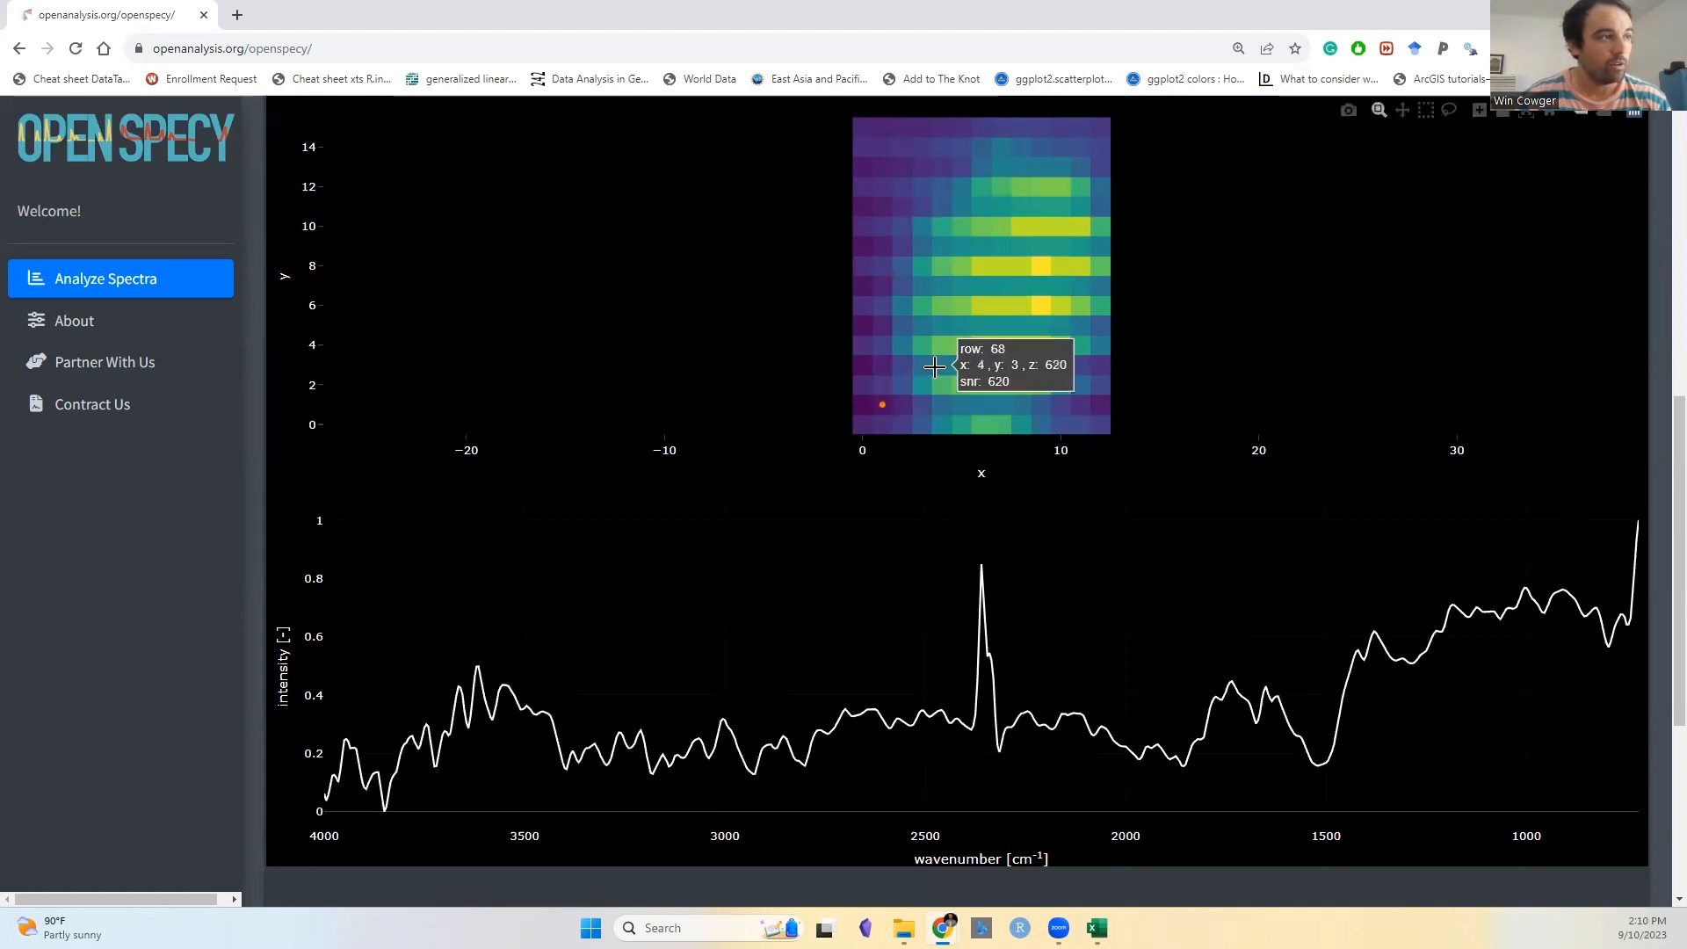
left_click(925, 368)
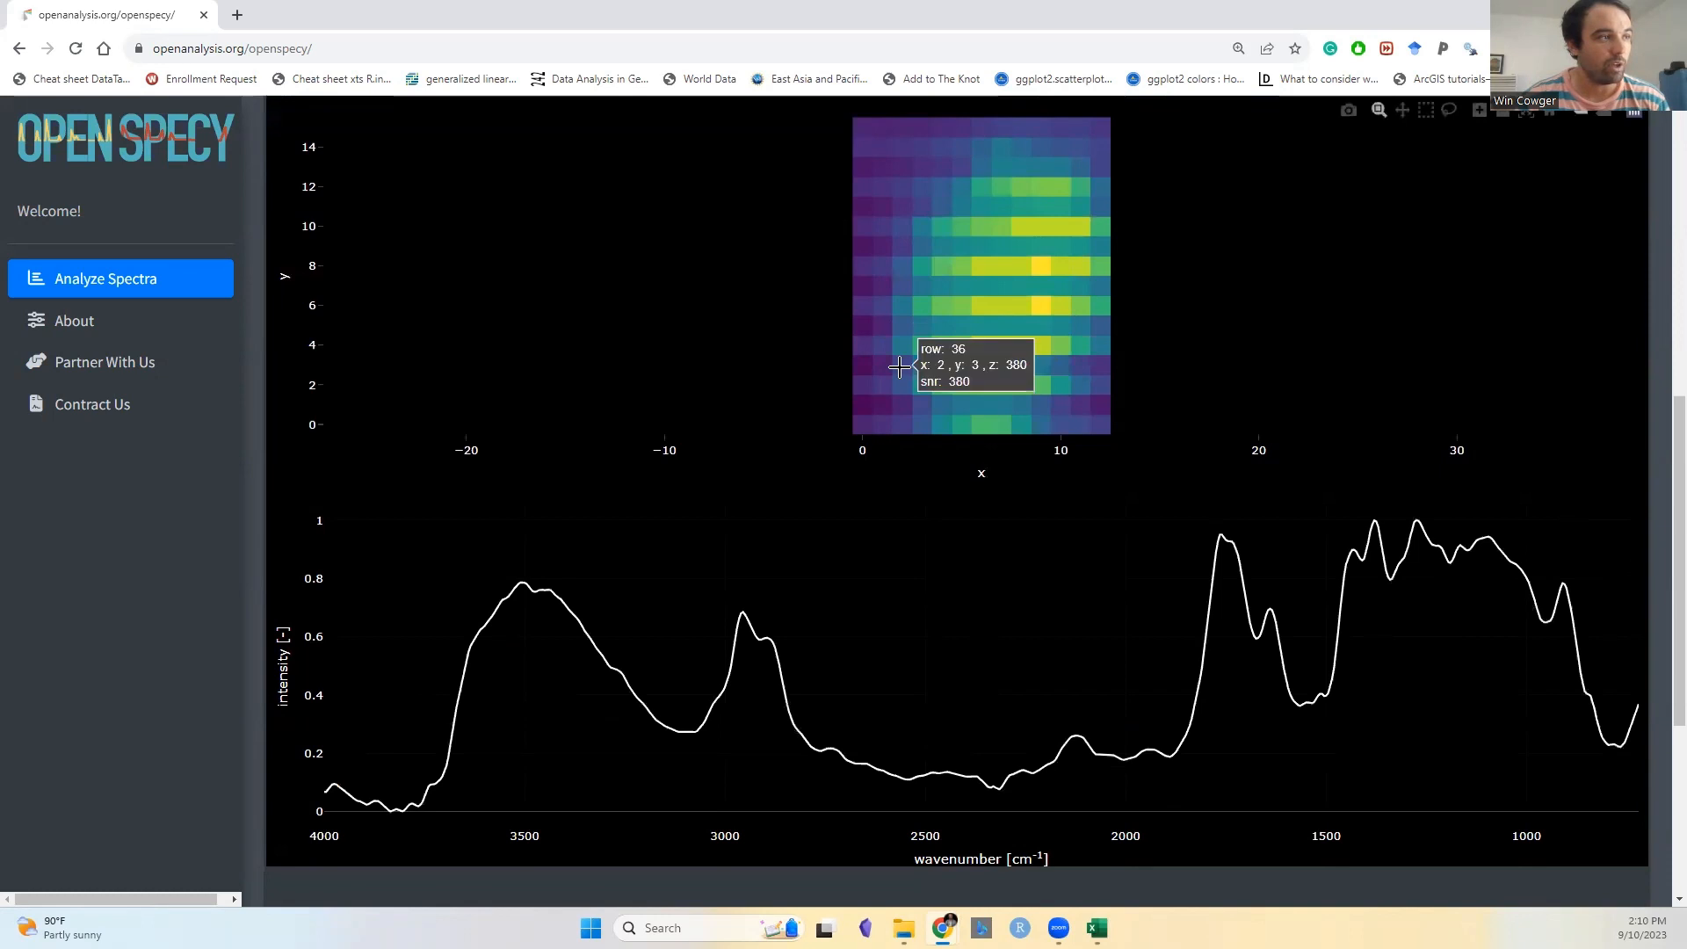
left_click(900, 368)
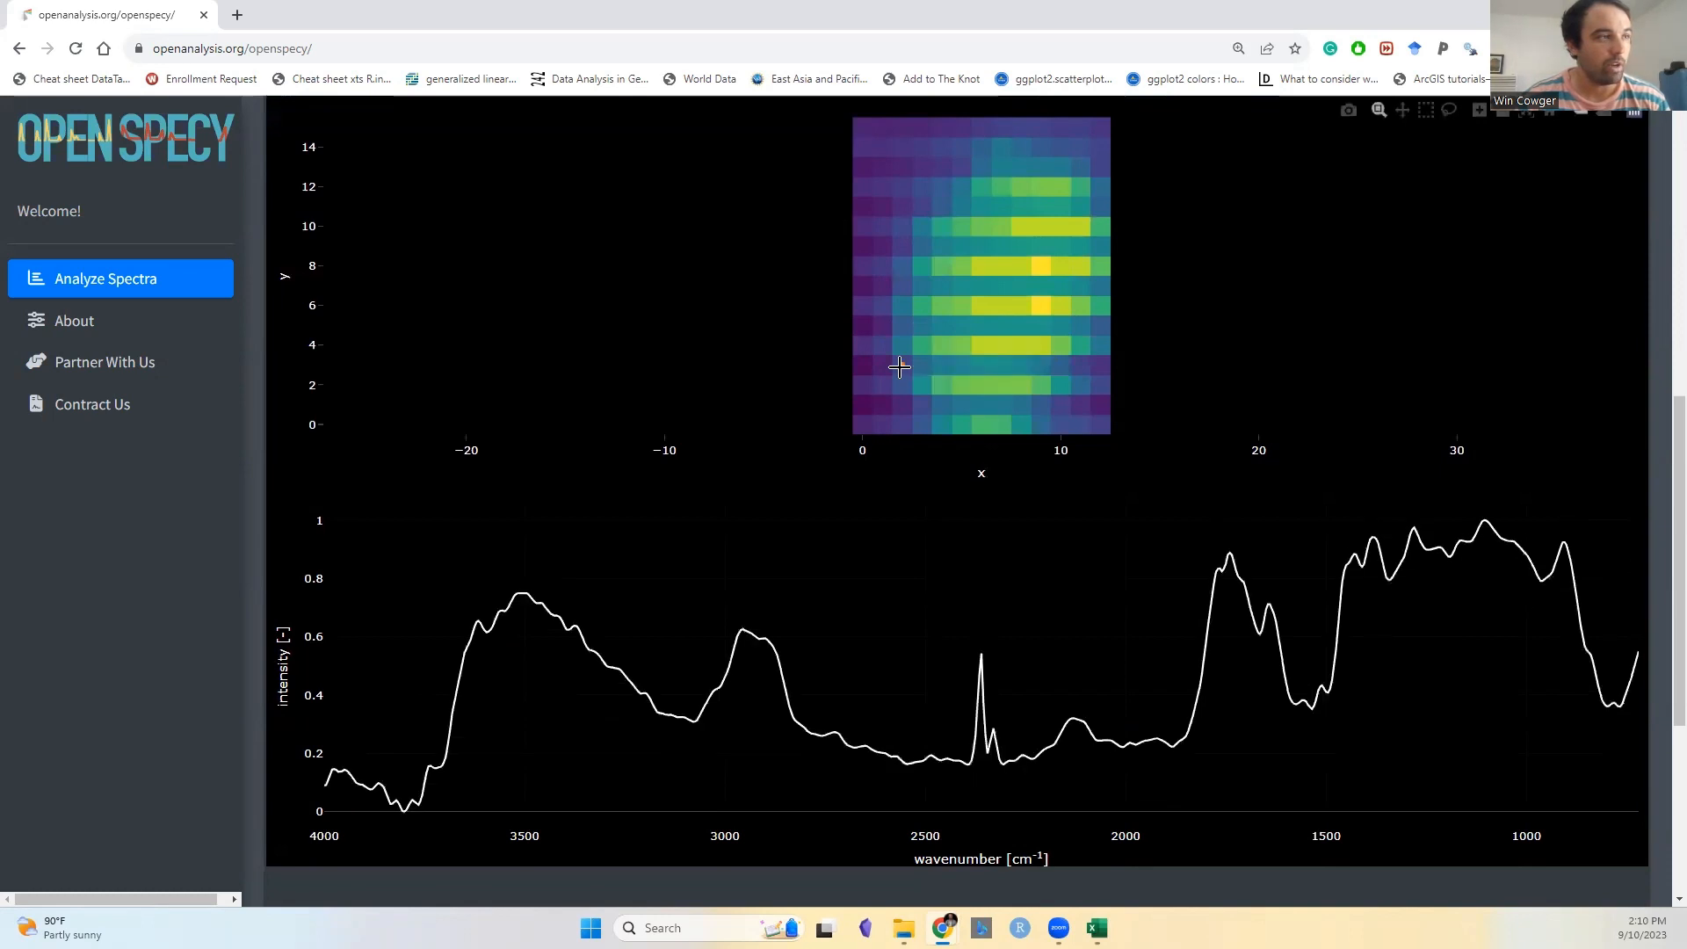
left_click(900, 367)
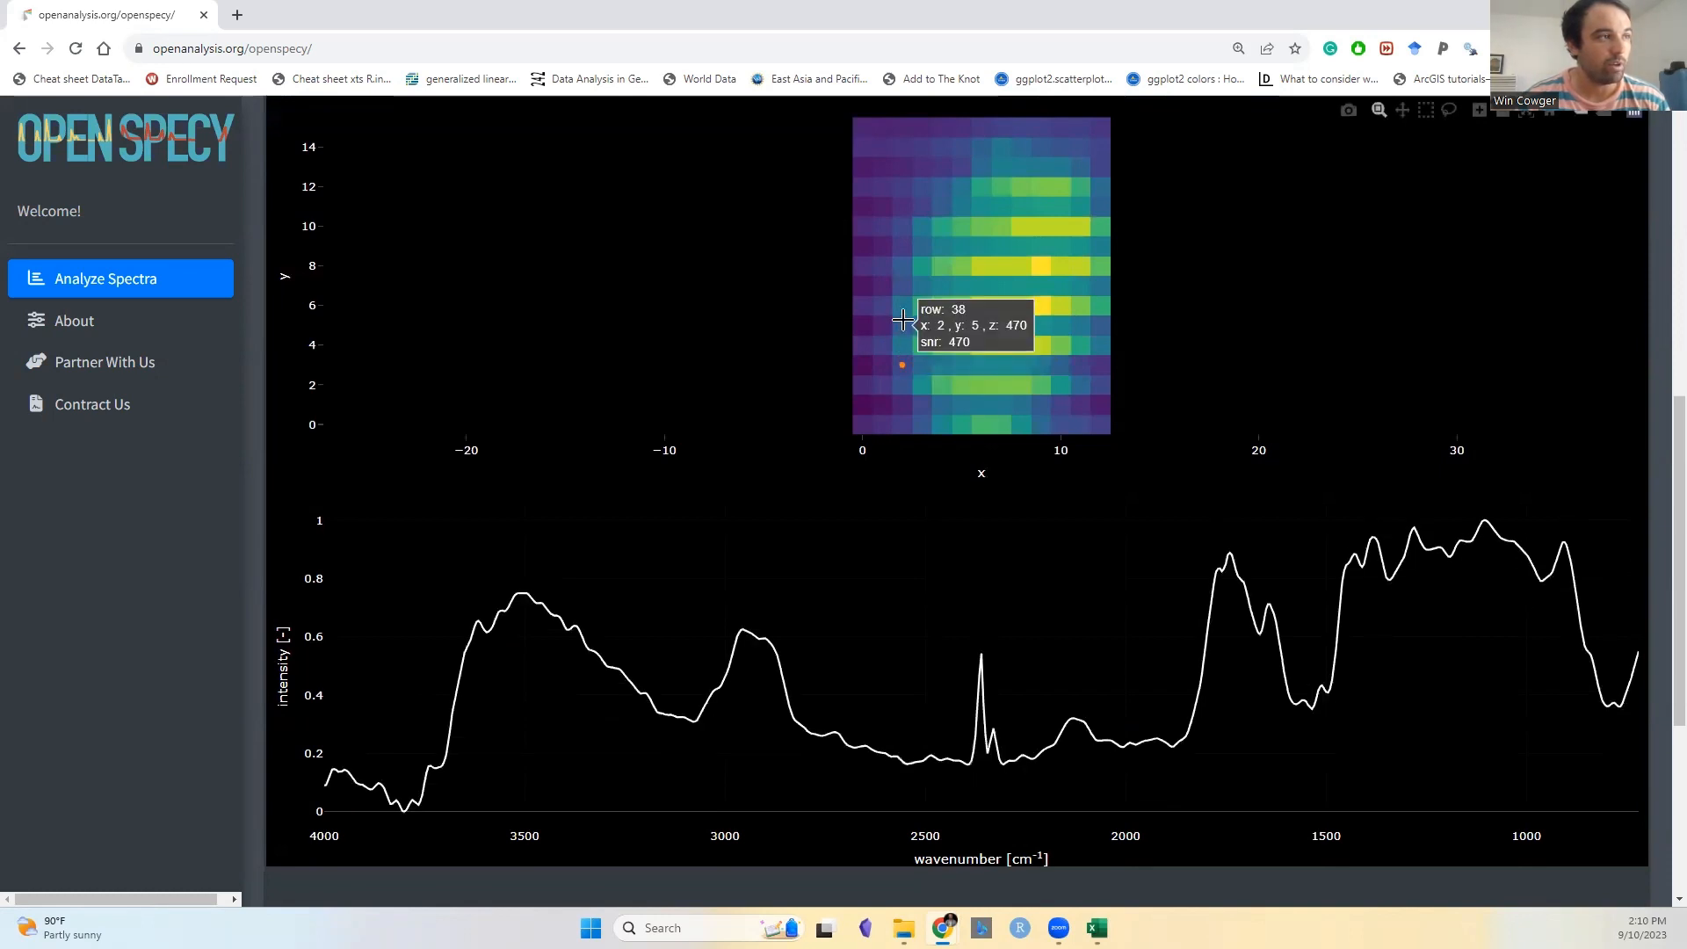
left_click(903, 321)
- Compare the Total Signal histogram with the heatmap values and the selected edge pixel's spectrum
scroll(907, 323, "up", 1)
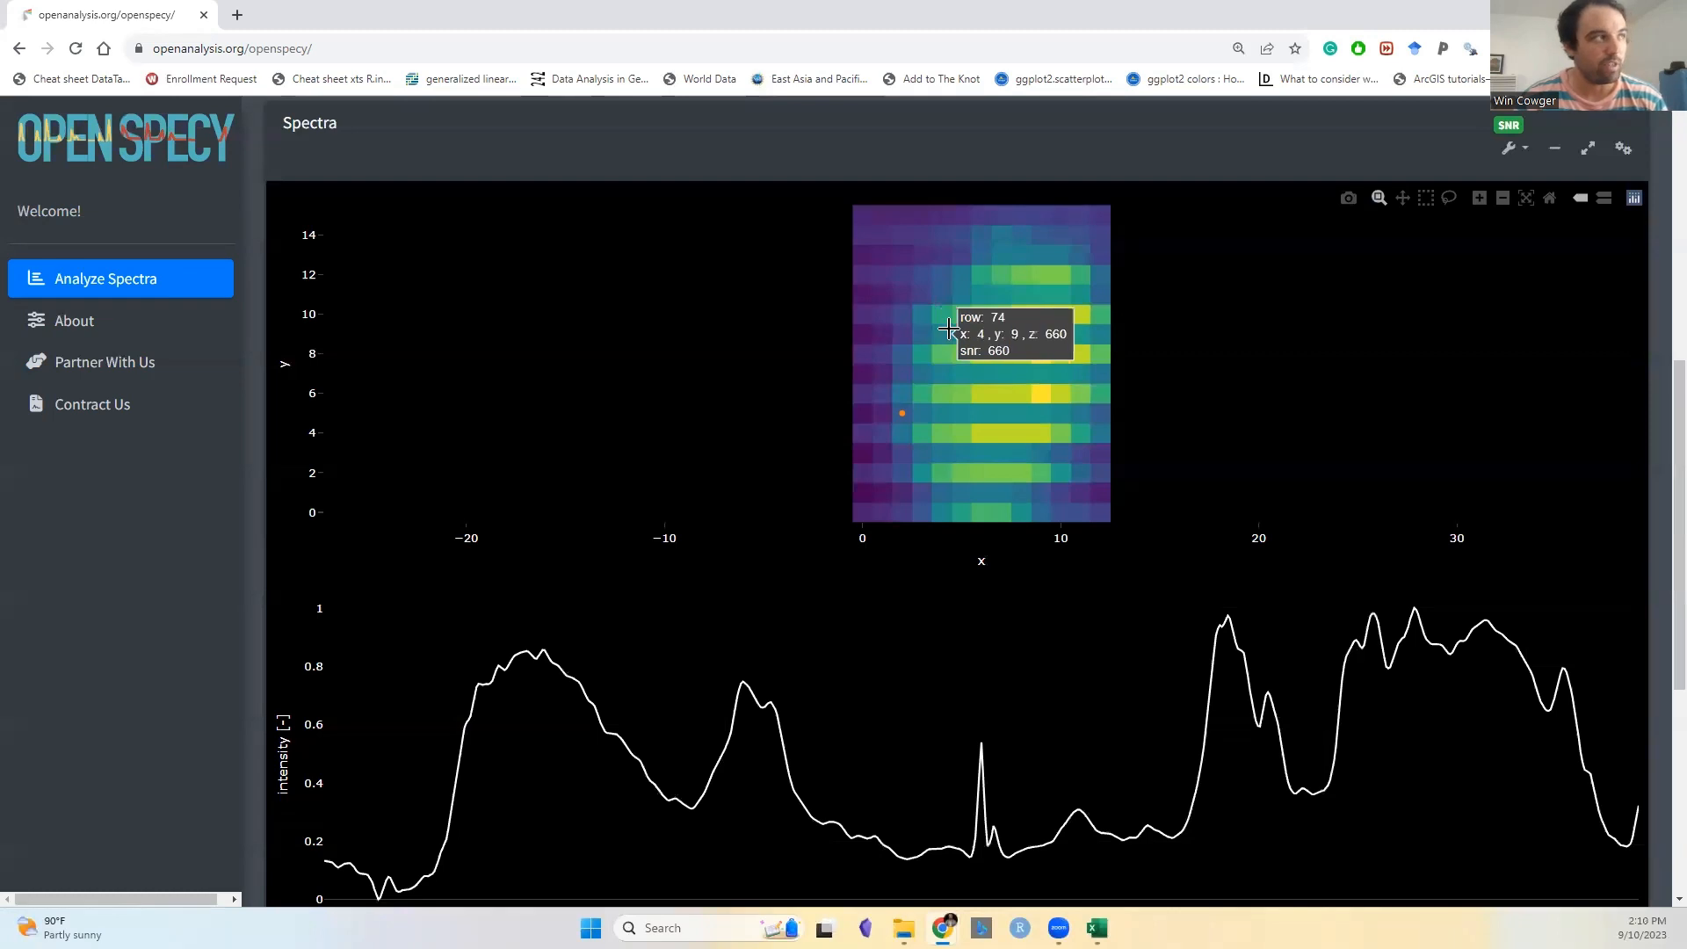
scroll(873, 387, "up", 7)
scroll(719, 404, "up", 3)
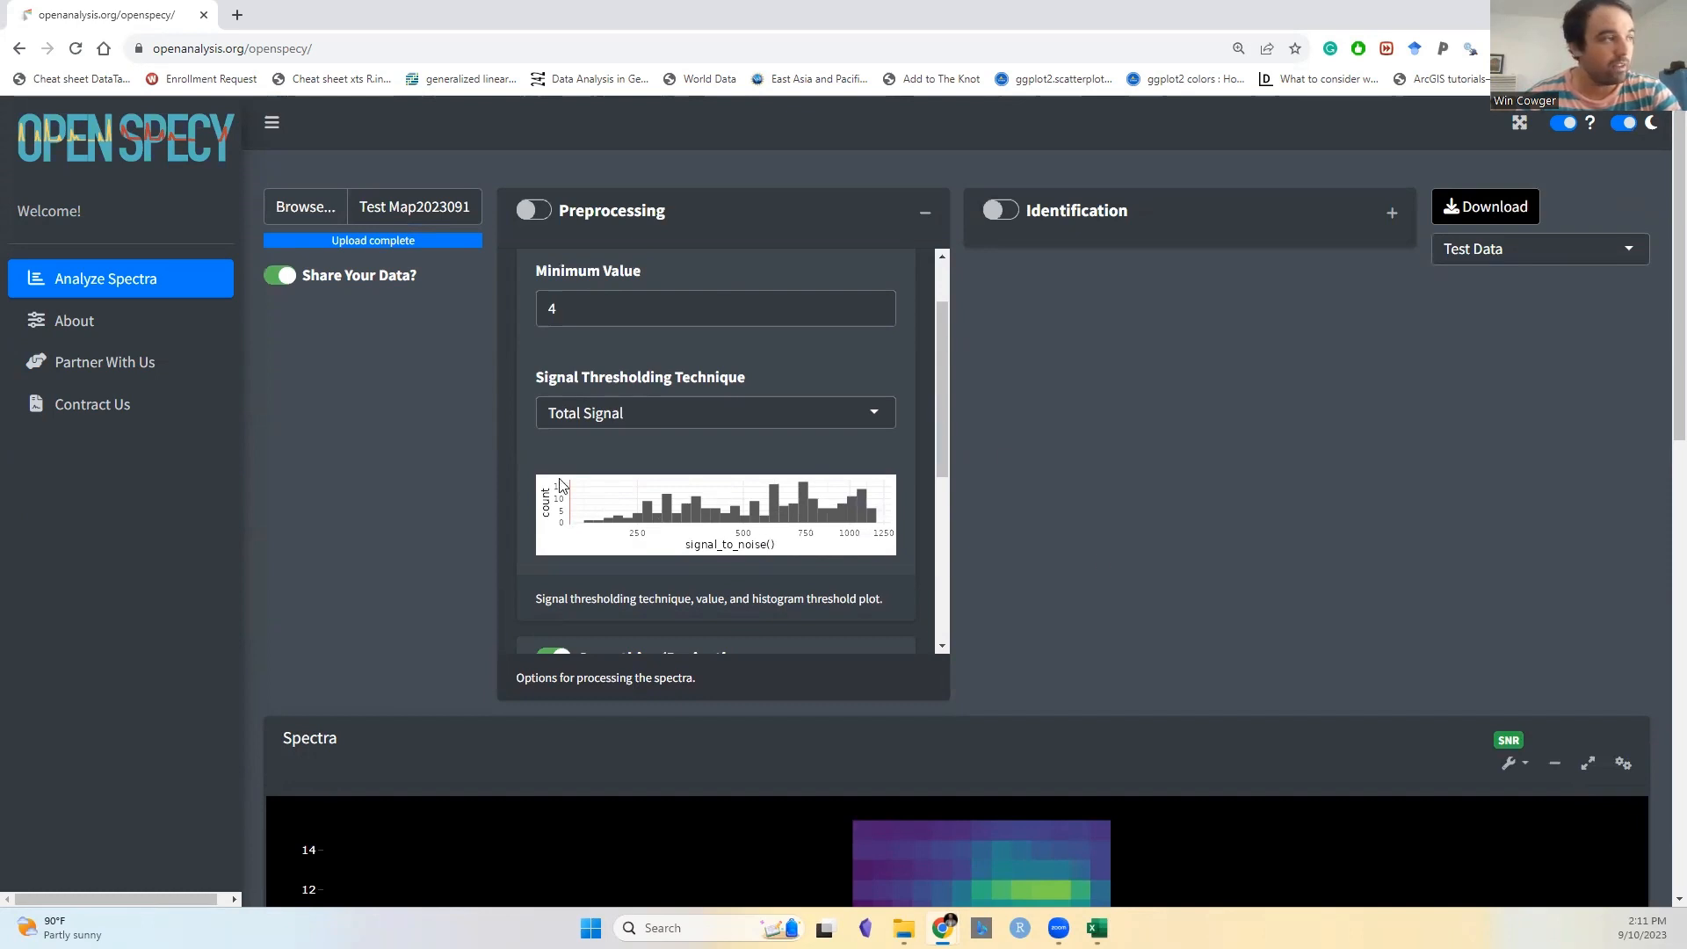
scroll(1026, 599, "down", 3)
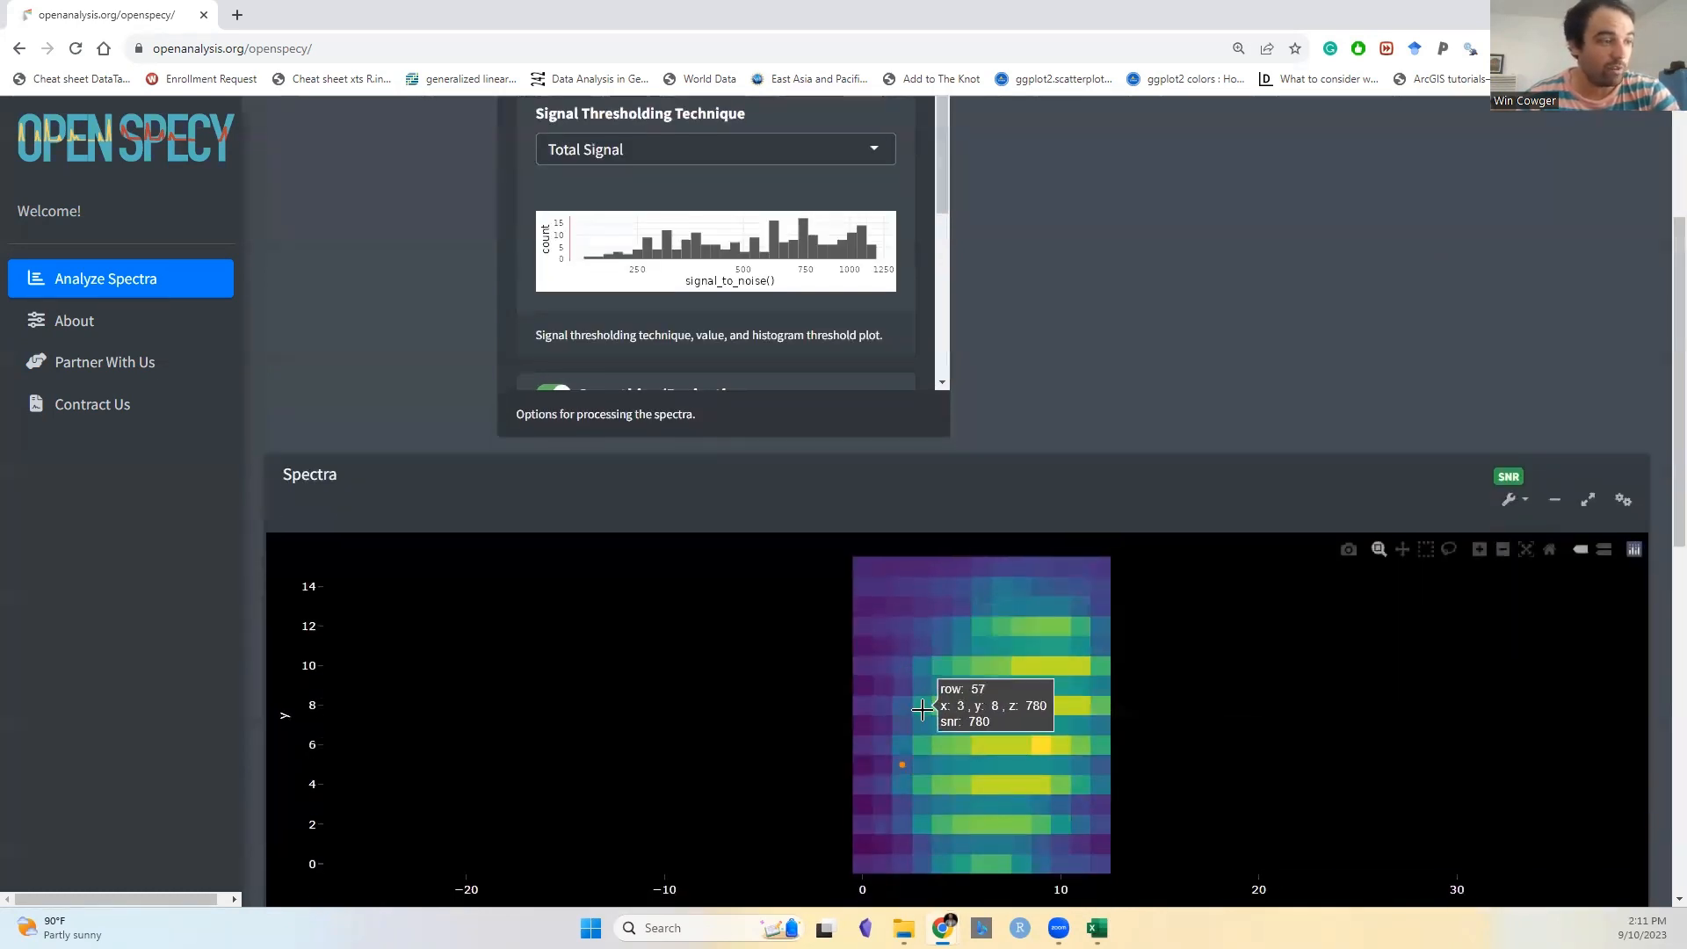
scroll(996, 694, "down", 1)
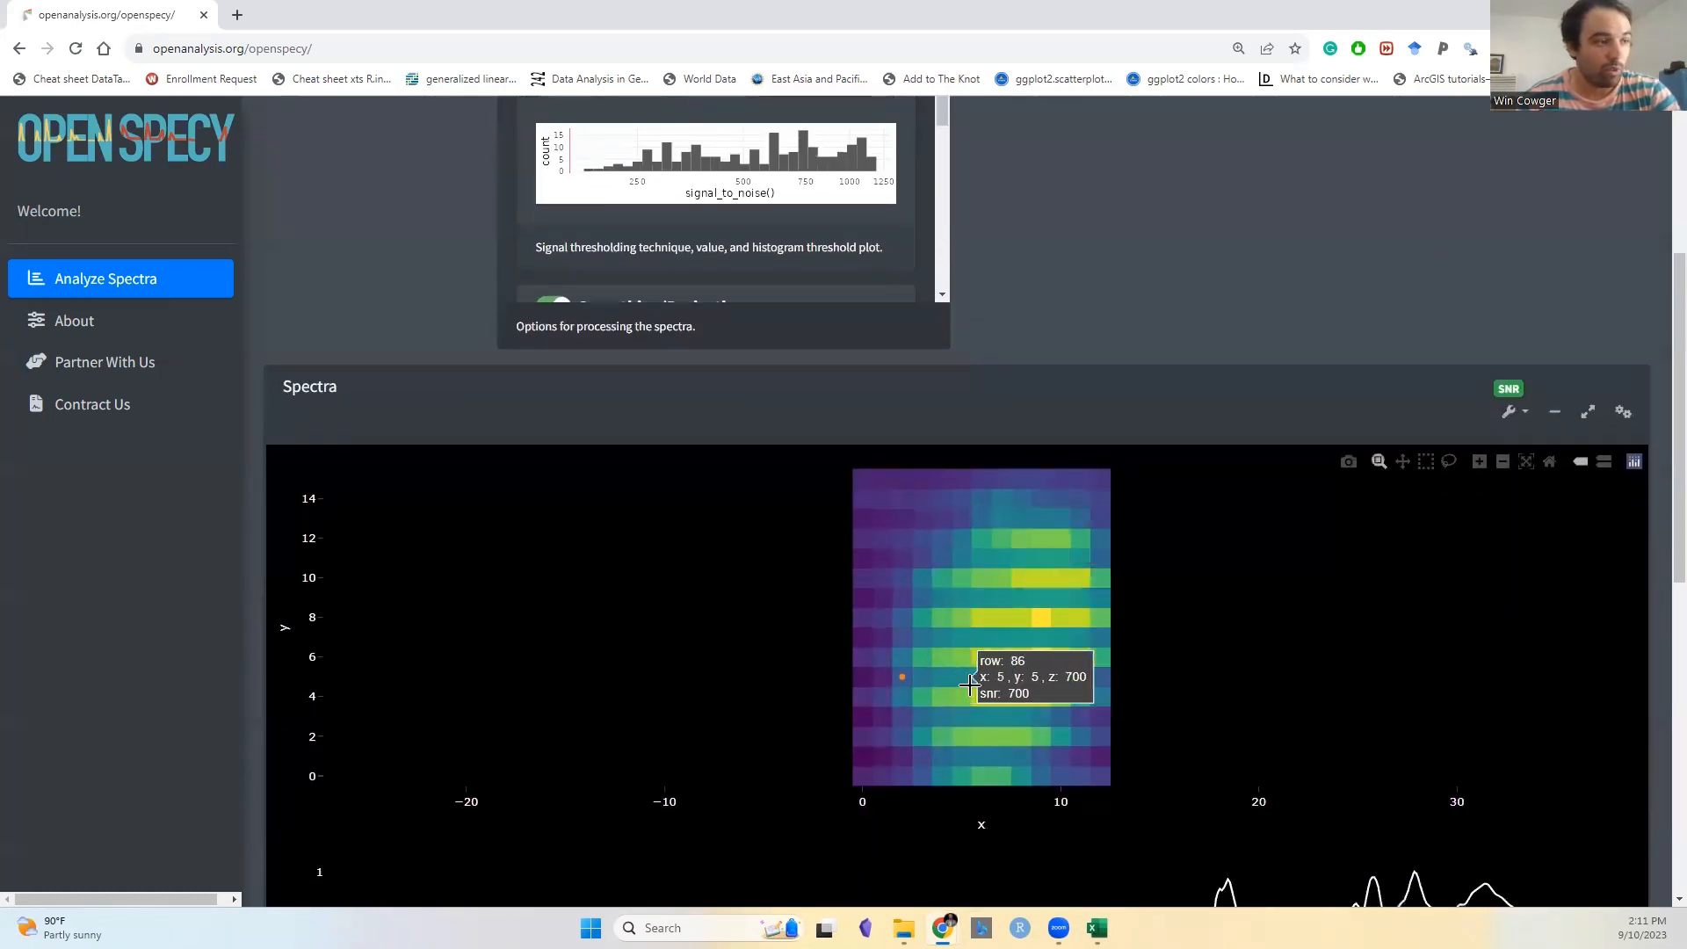
scroll(972, 662, "down", 4)
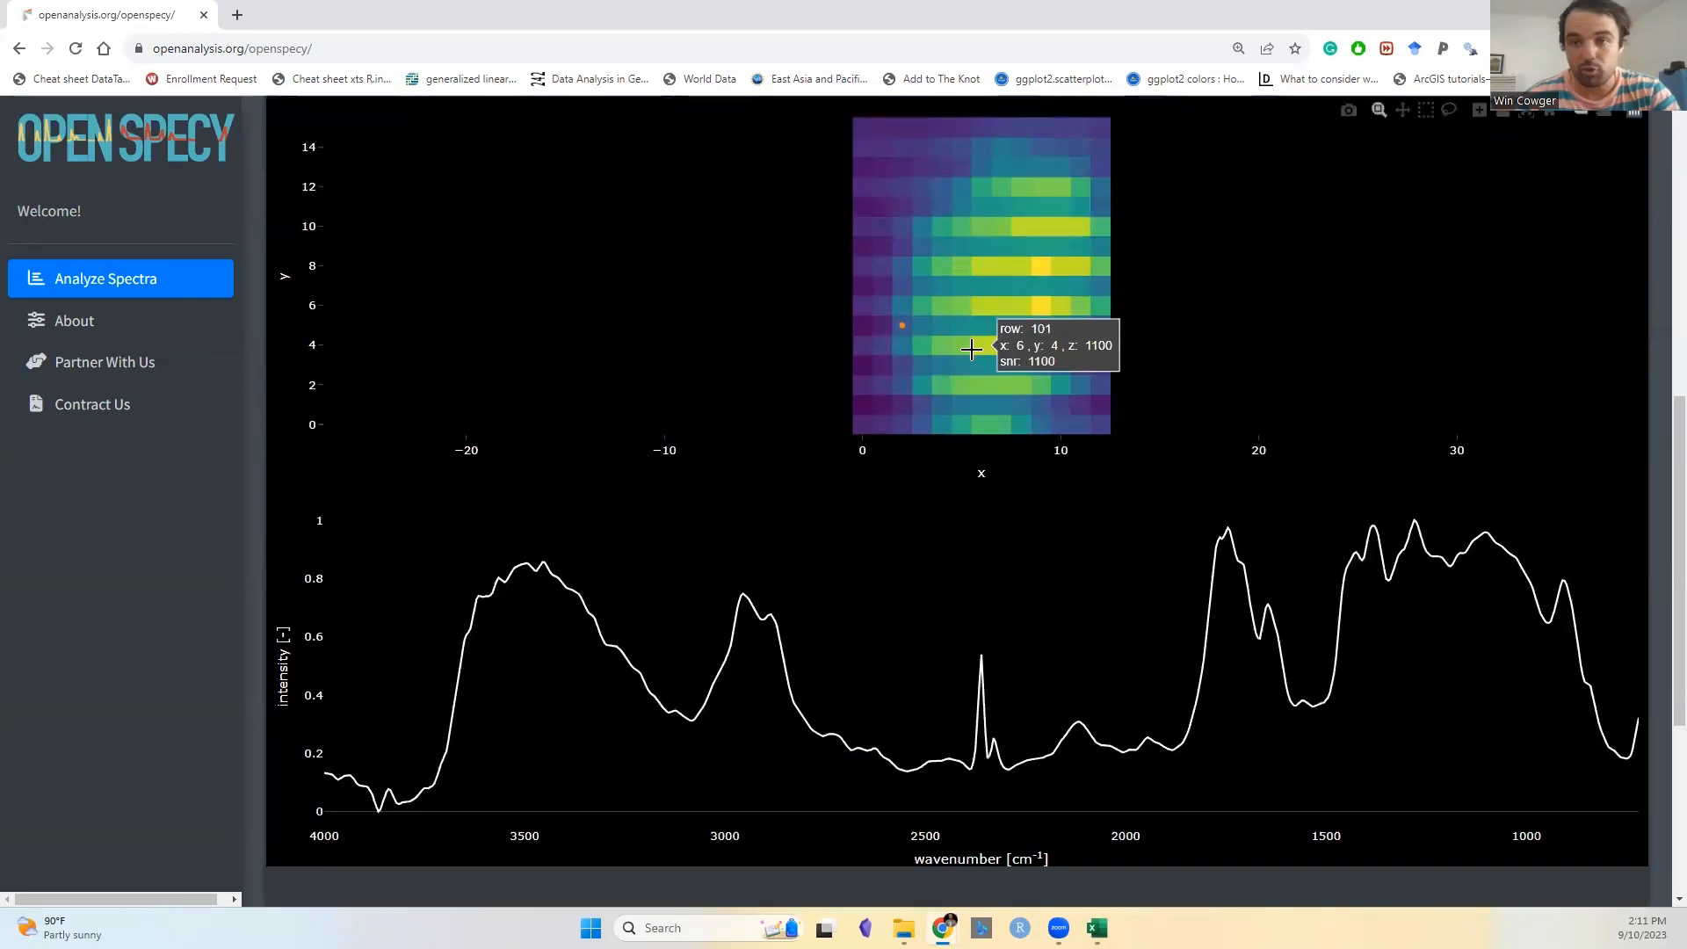
- Set the Total Signal threshold's minimum value to 351 and enable Threshold Signal-Noise for the Test Map
scroll(890, 343, "up", 4)
scroll(889, 343, "up", 3)
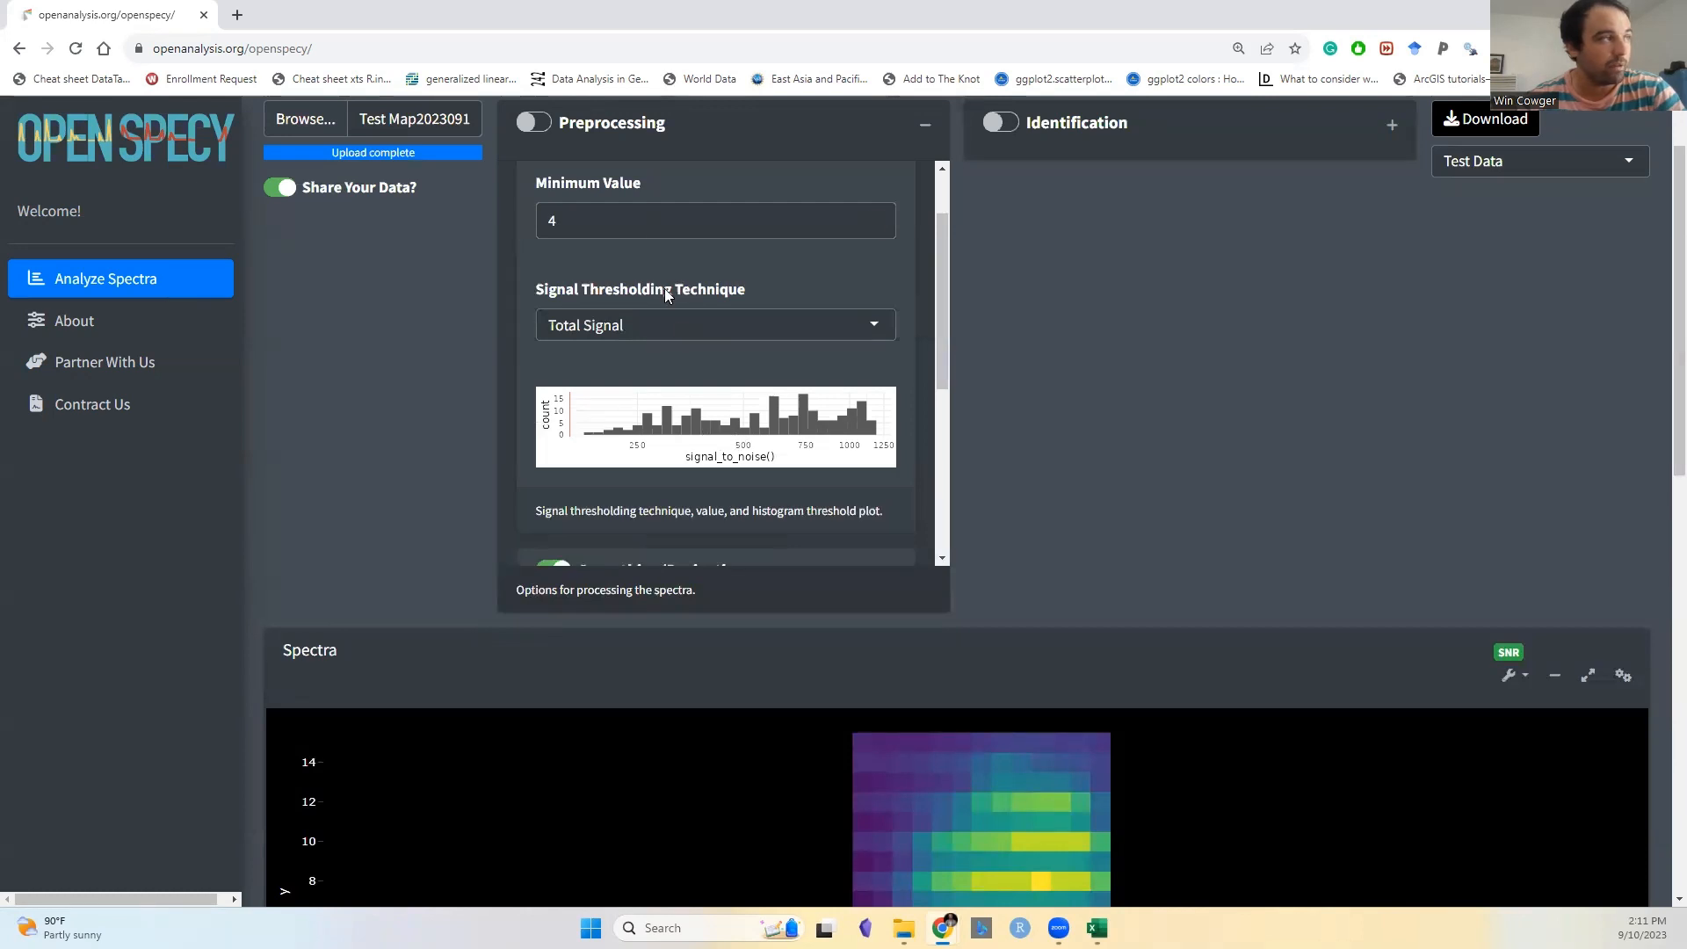
left_click(597, 221)
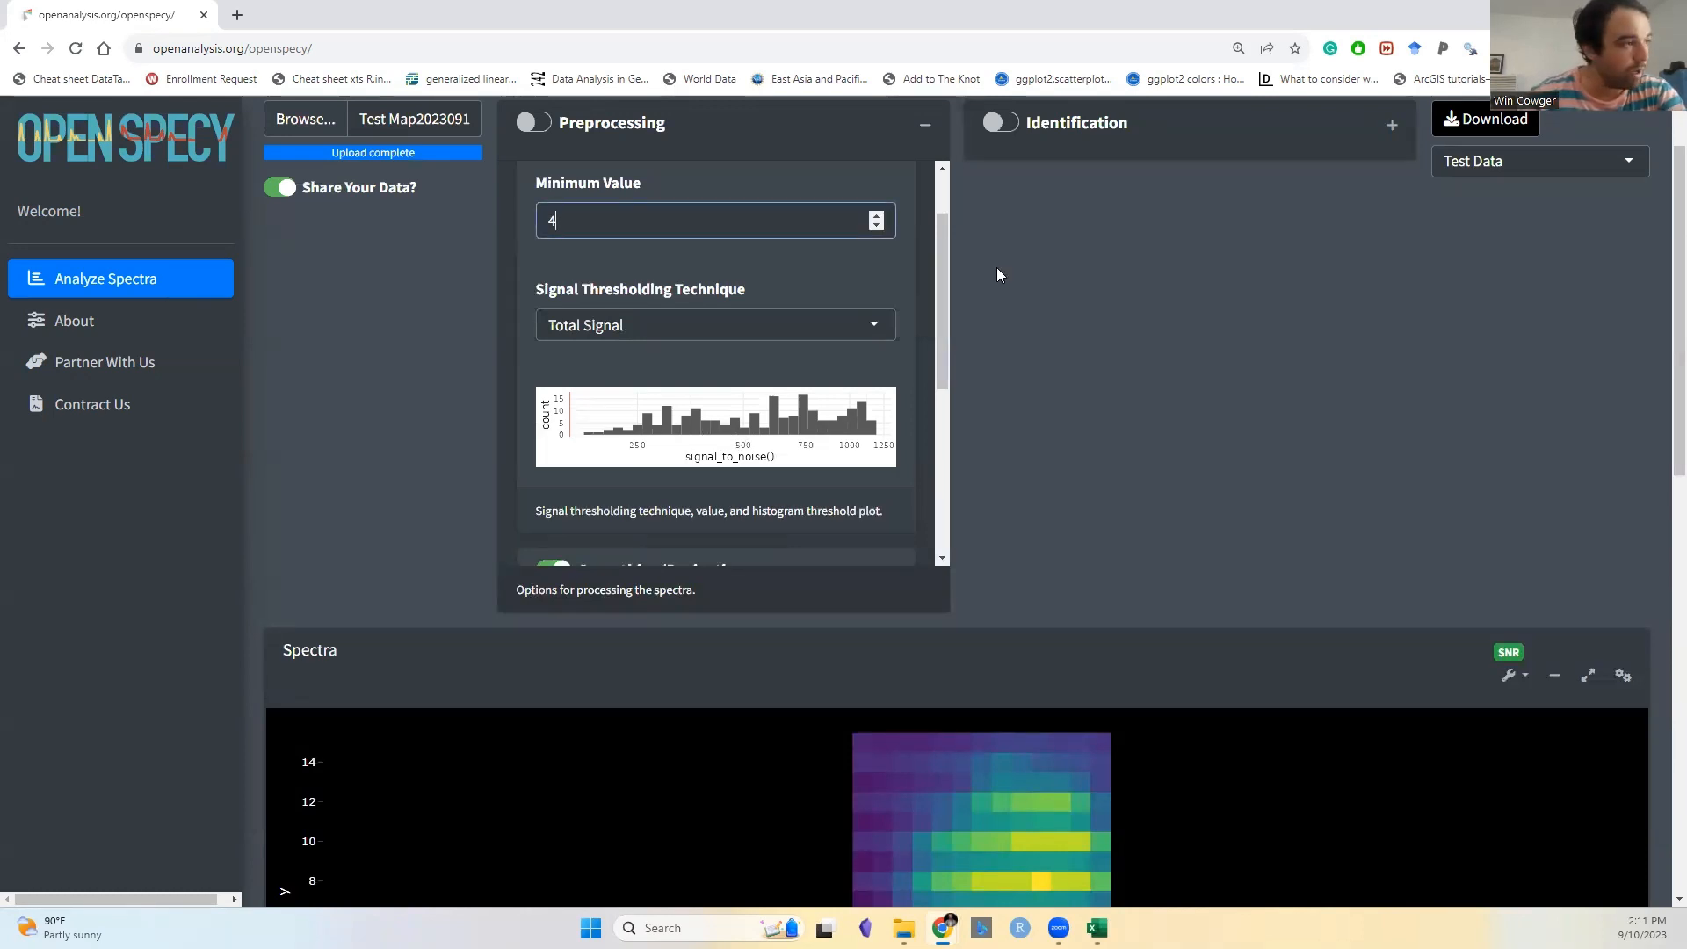
key("BackSpace")
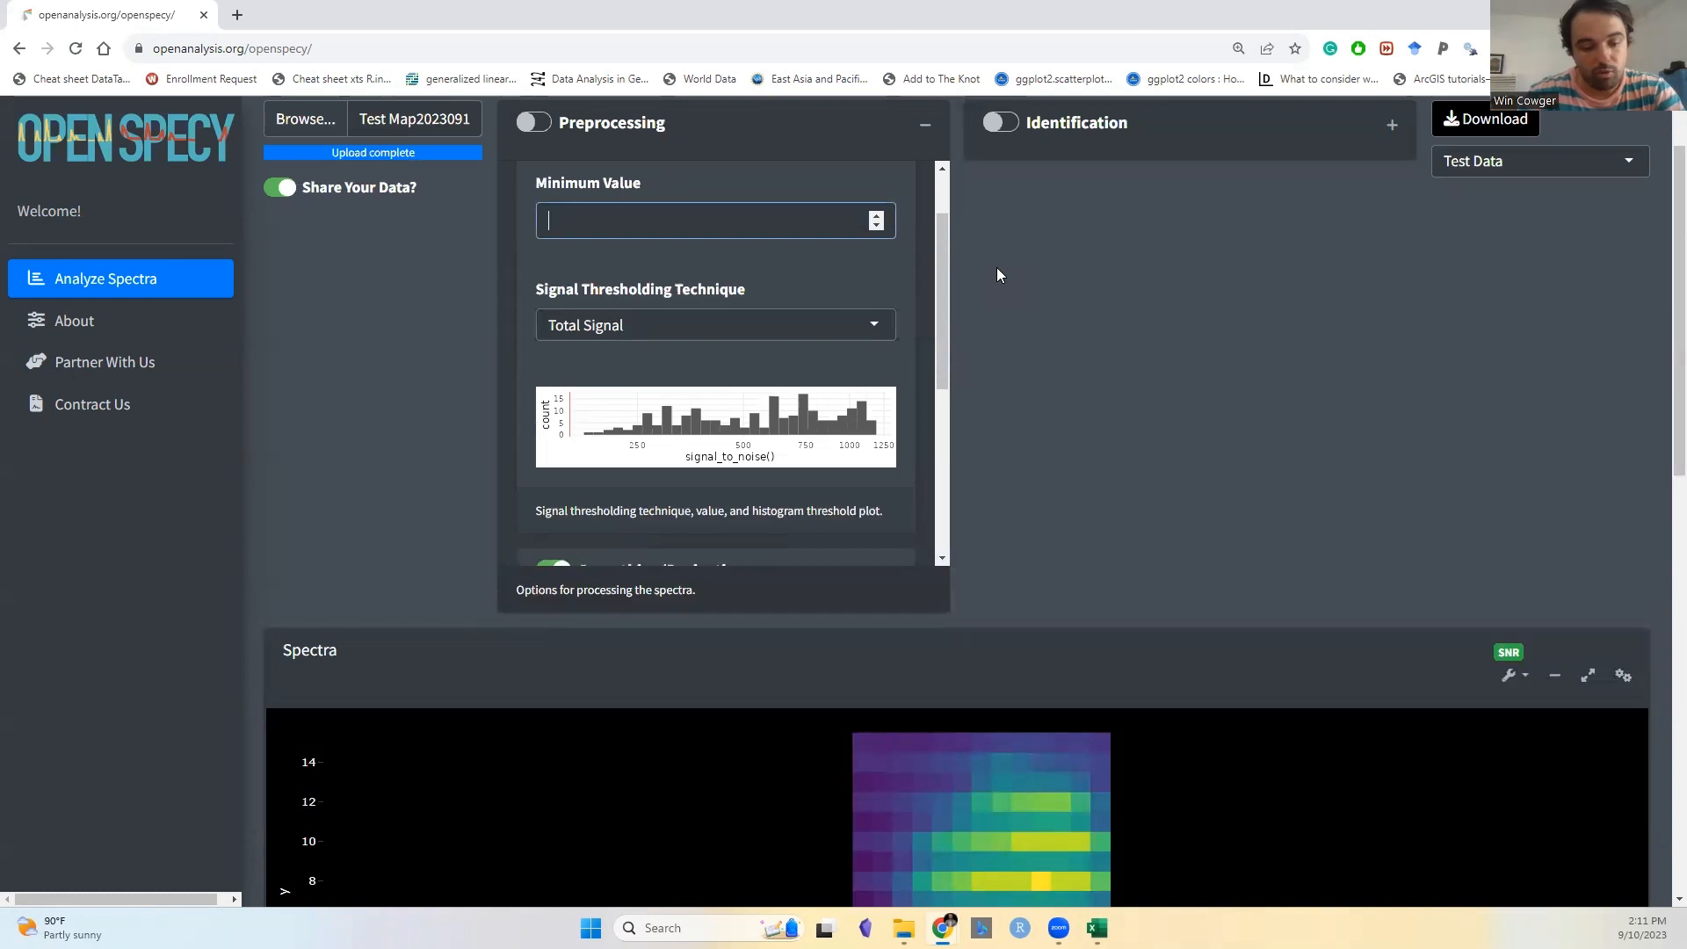
type("350")
scroll(566, 330, "up", 1)
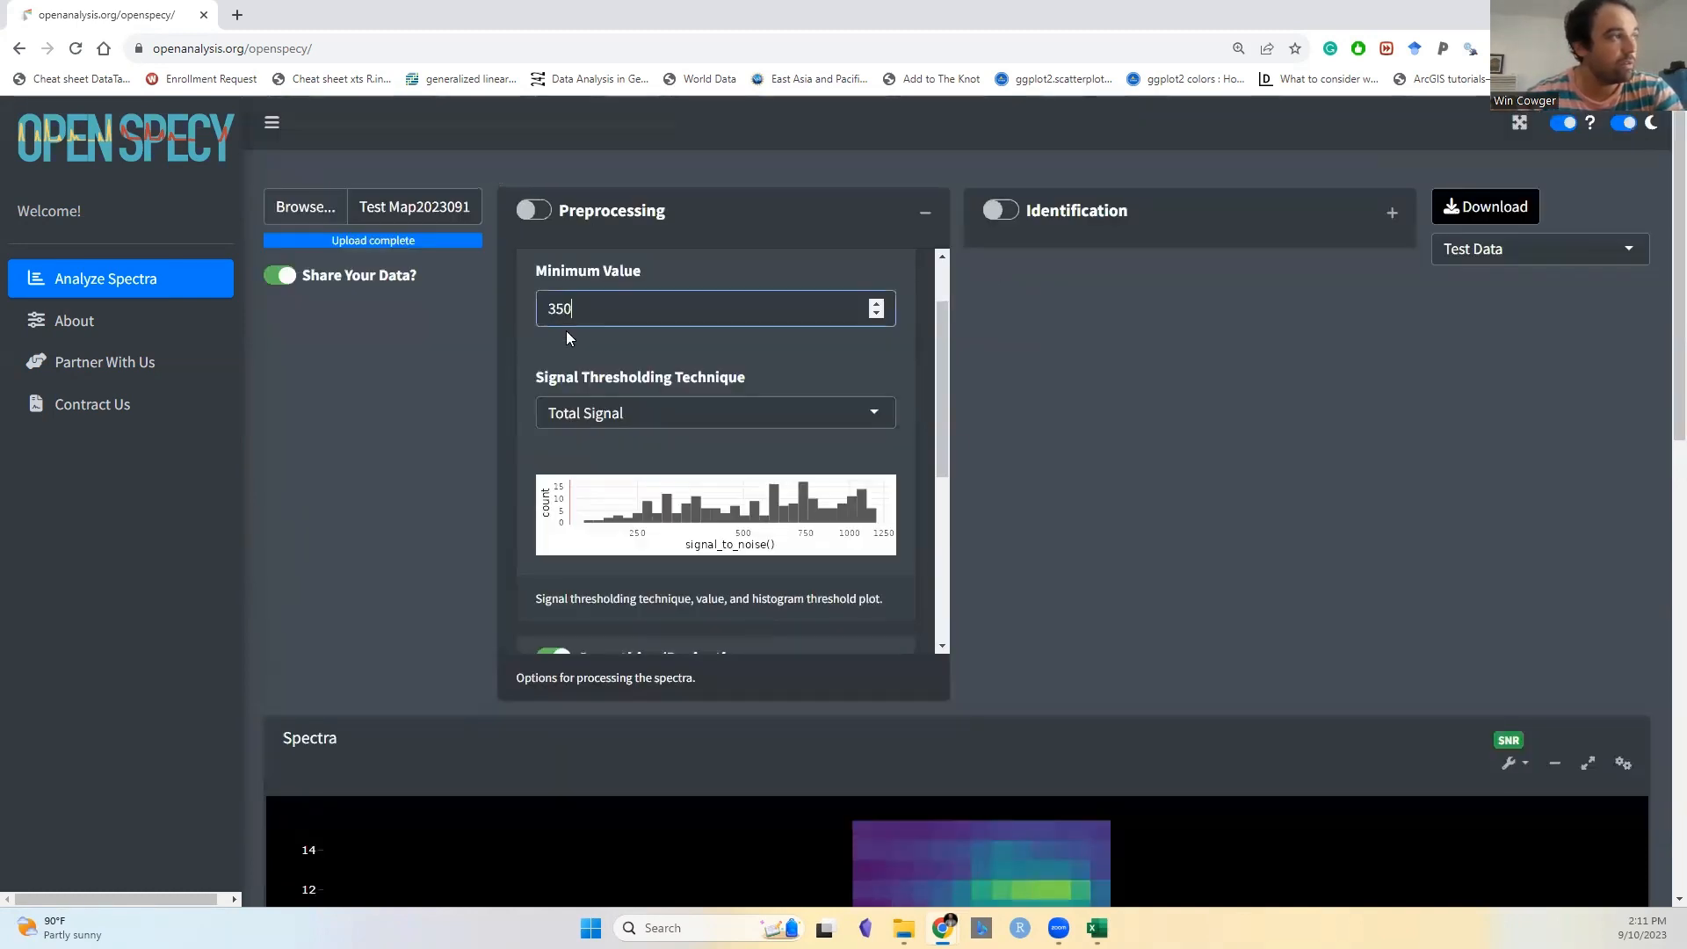
scroll(569, 327, "up", 2)
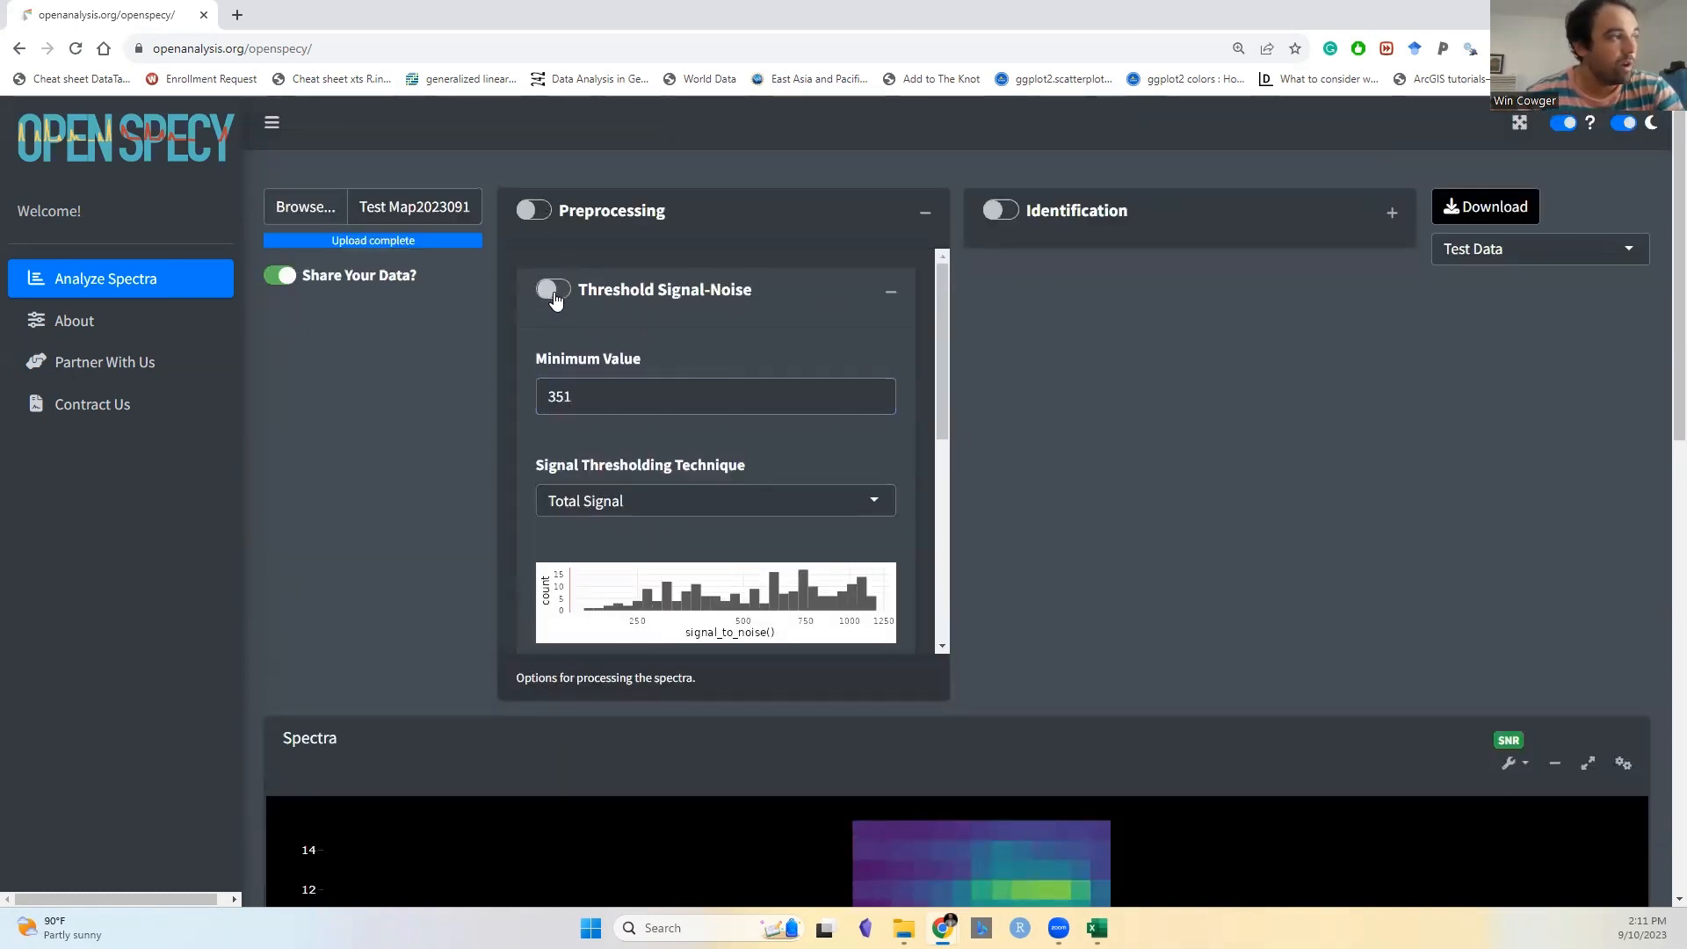
left_click(554, 294)
scroll(1099, 459, "down", 5)
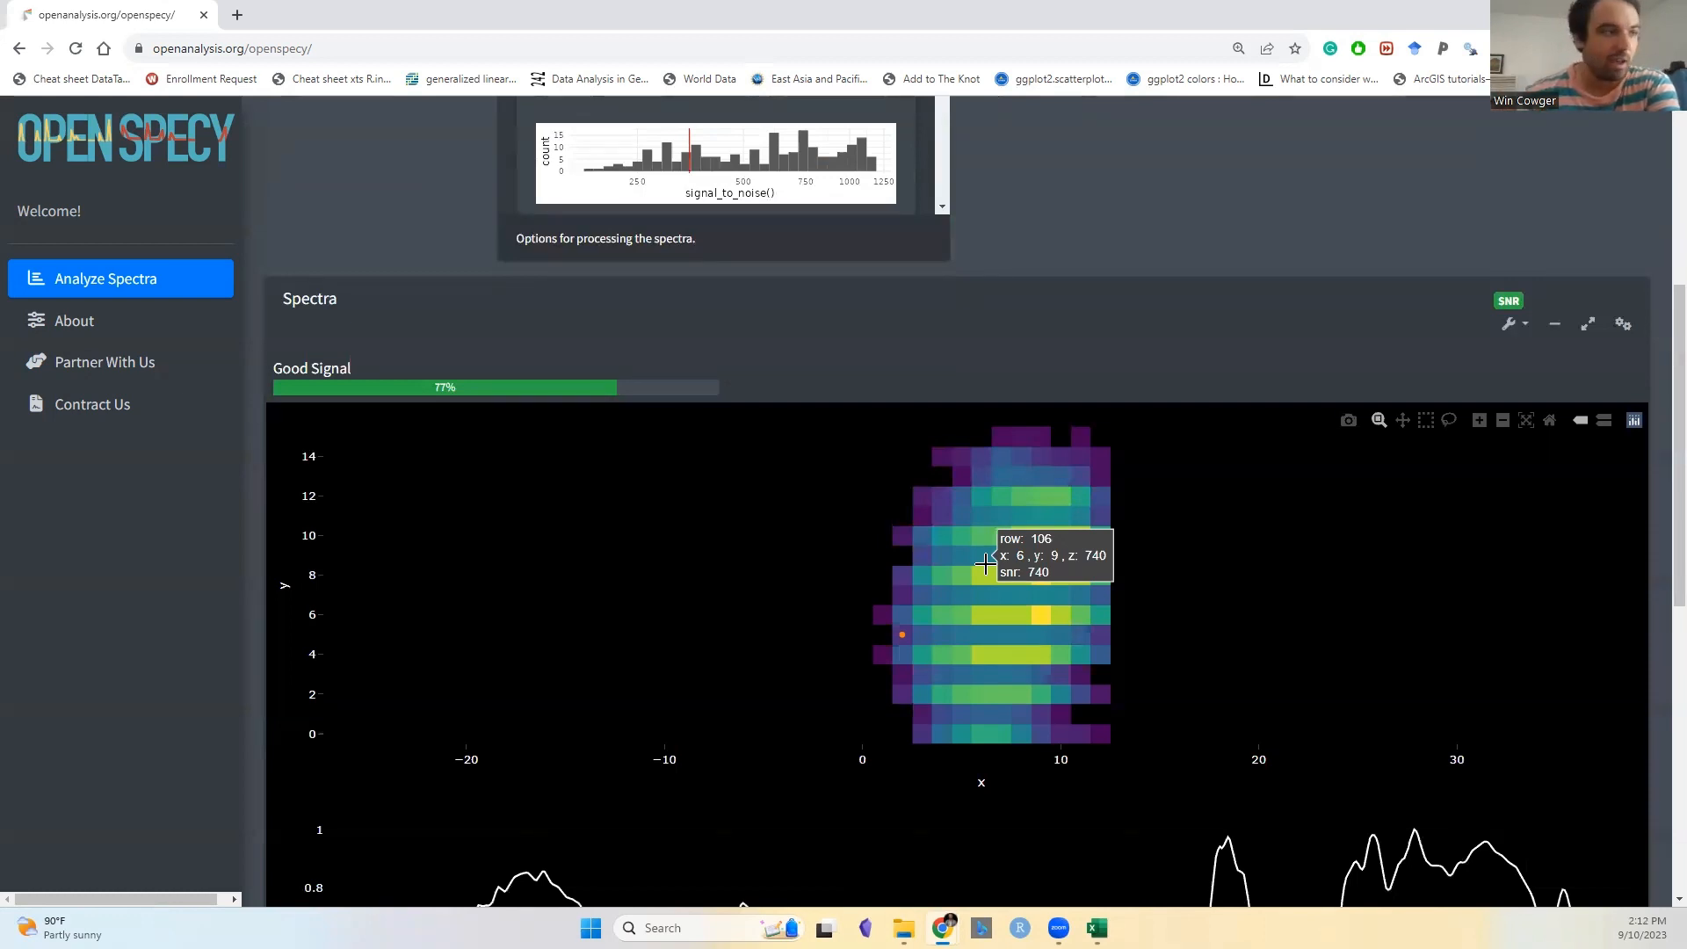
- Download the Thresholded Particles file for the map and load that file back in as the input data
scroll(1209, 316, "up", 3)
scroll(1212, 325, "up", 2)
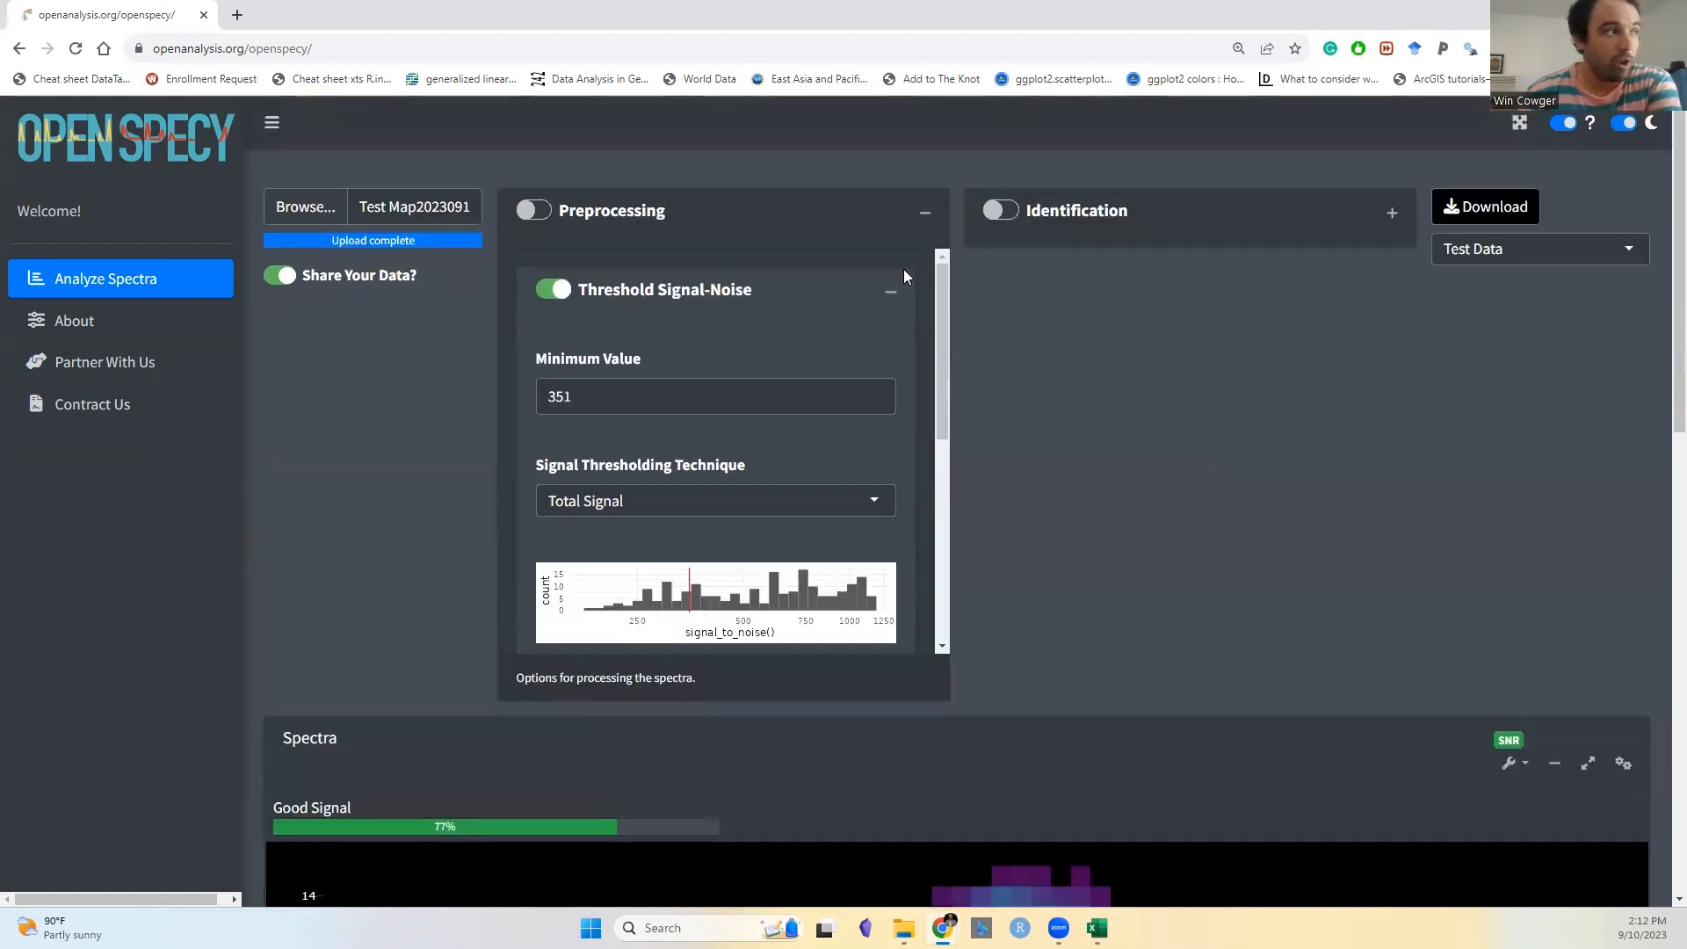
left_click_drag(938, 364, 954, 605)
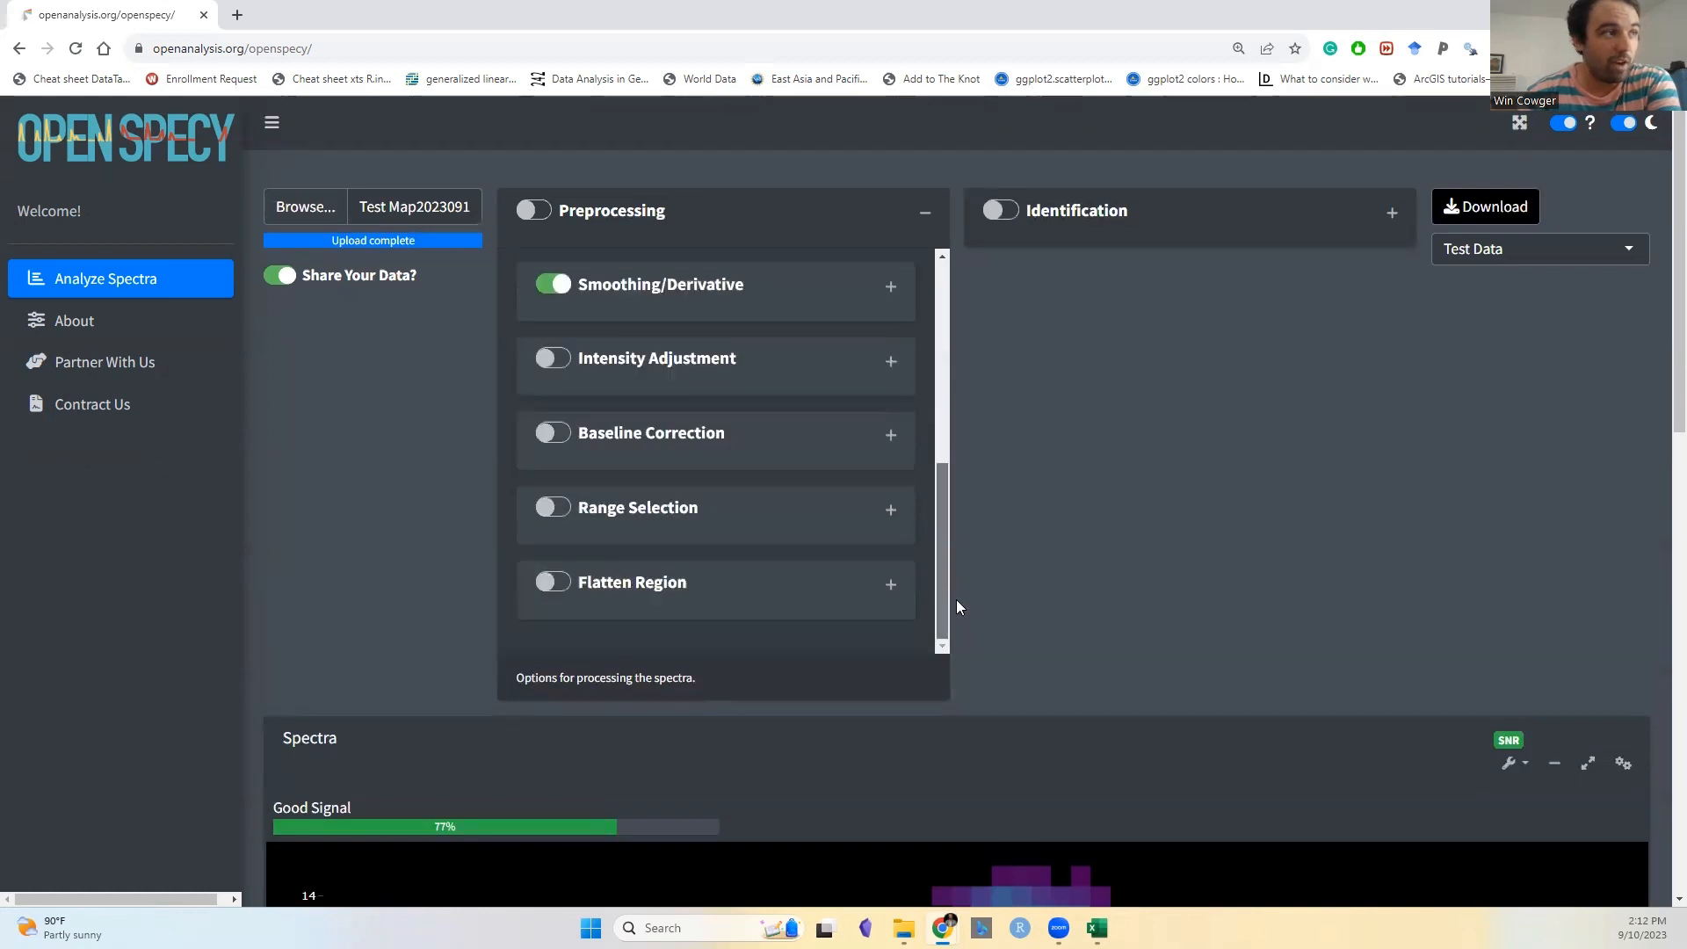
scroll(955, 605, "up", 5)
left_click(1507, 253)
left_click(1534, 411)
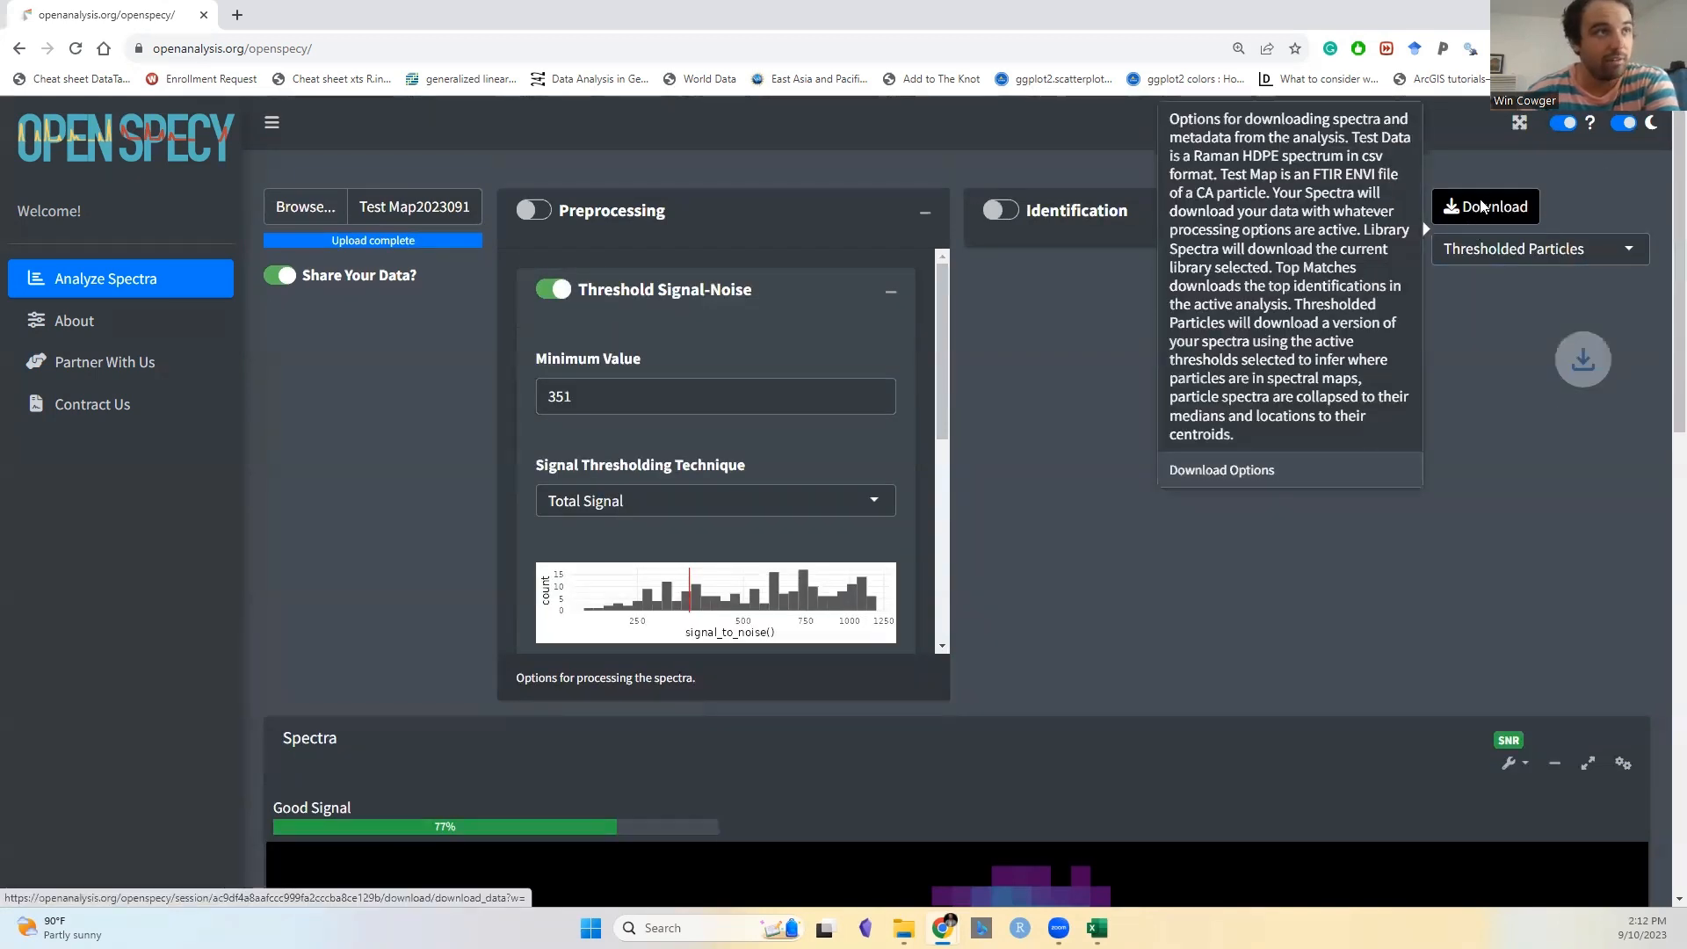
left_click(1481, 208)
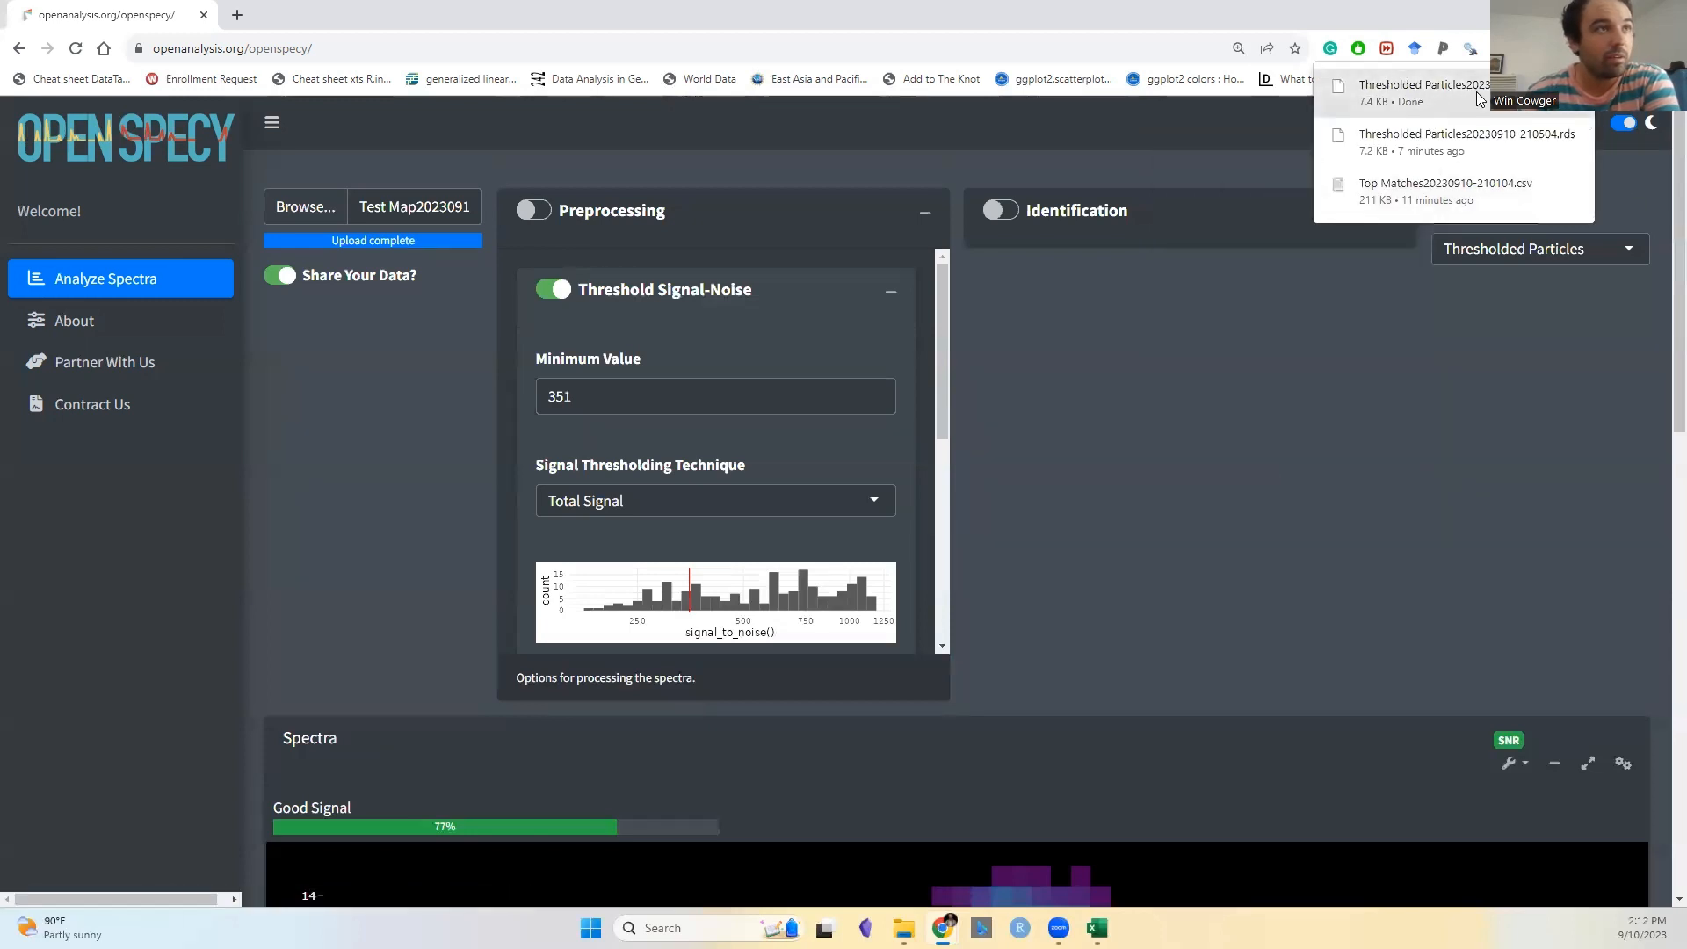
left_click_drag(1480, 99, 355, 203)
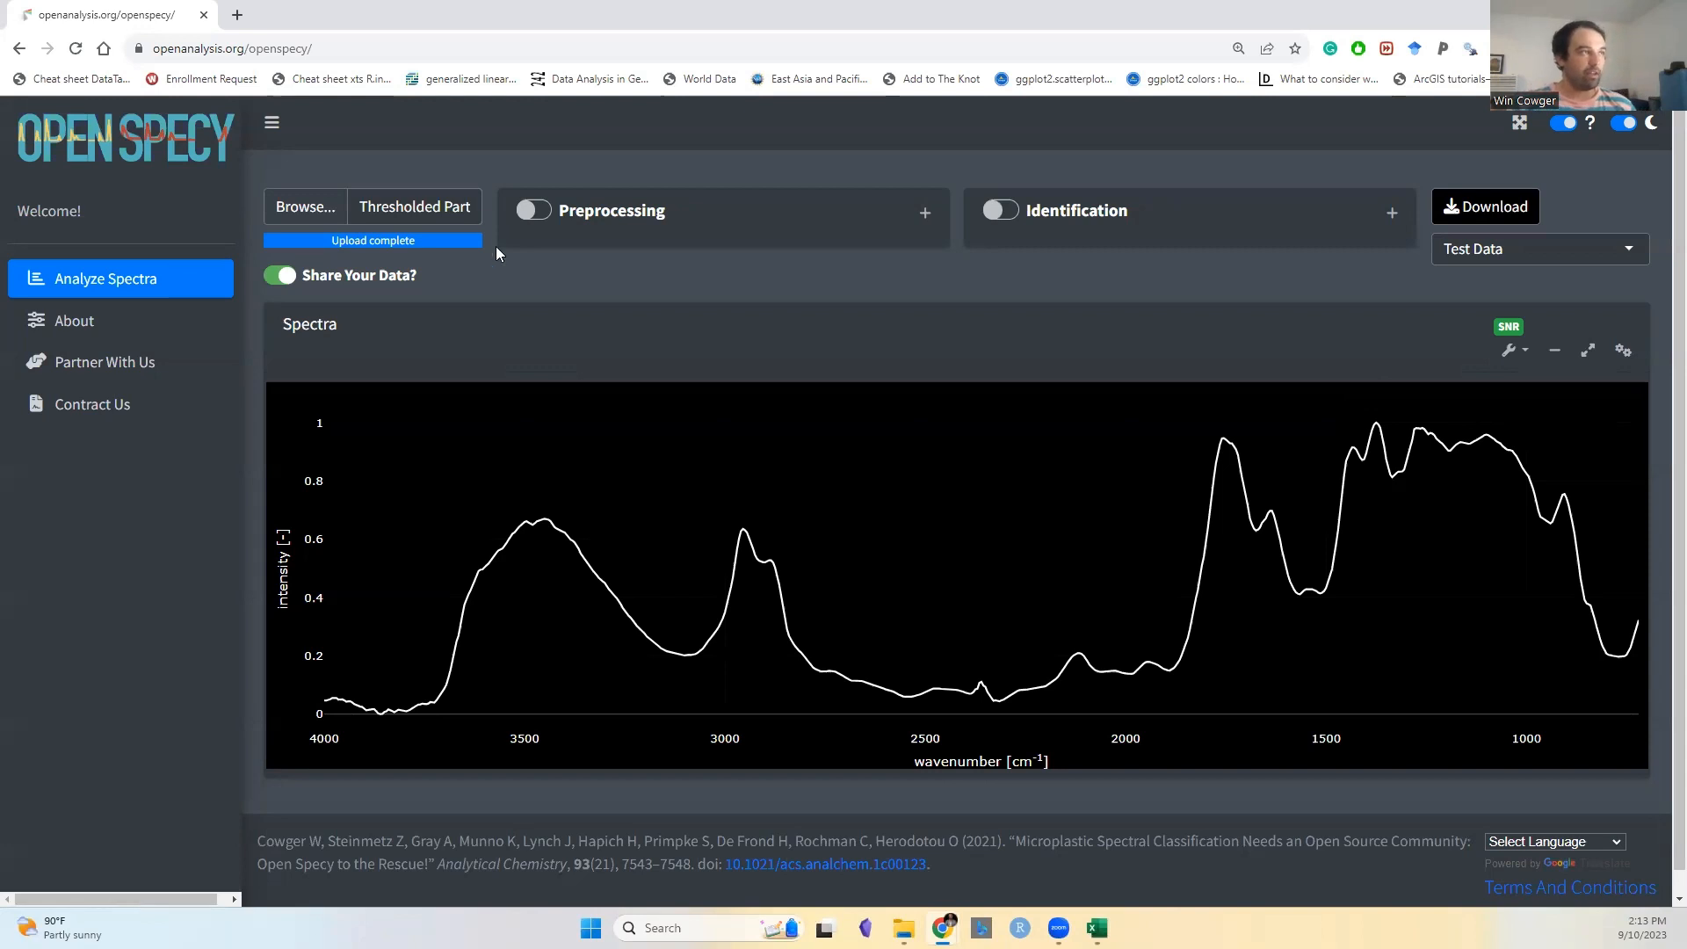
- Enable Preprocessing and Identification for the uploaded particle spectrum and review its material match
left_click(534, 211)
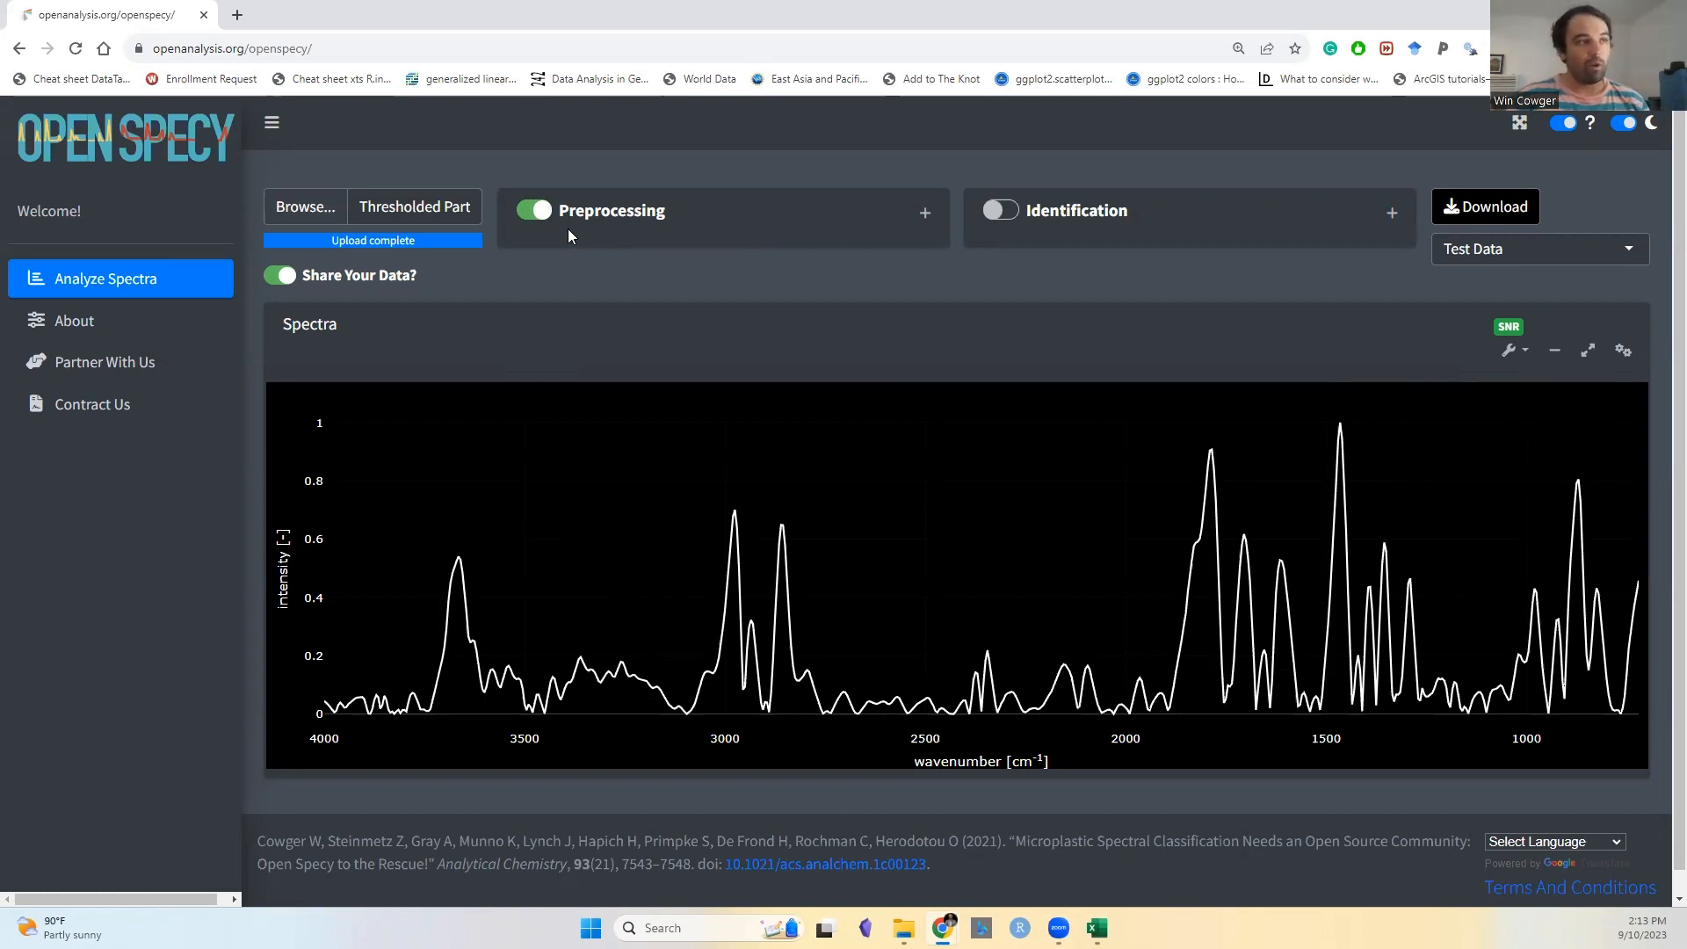
left_click(1002, 211)
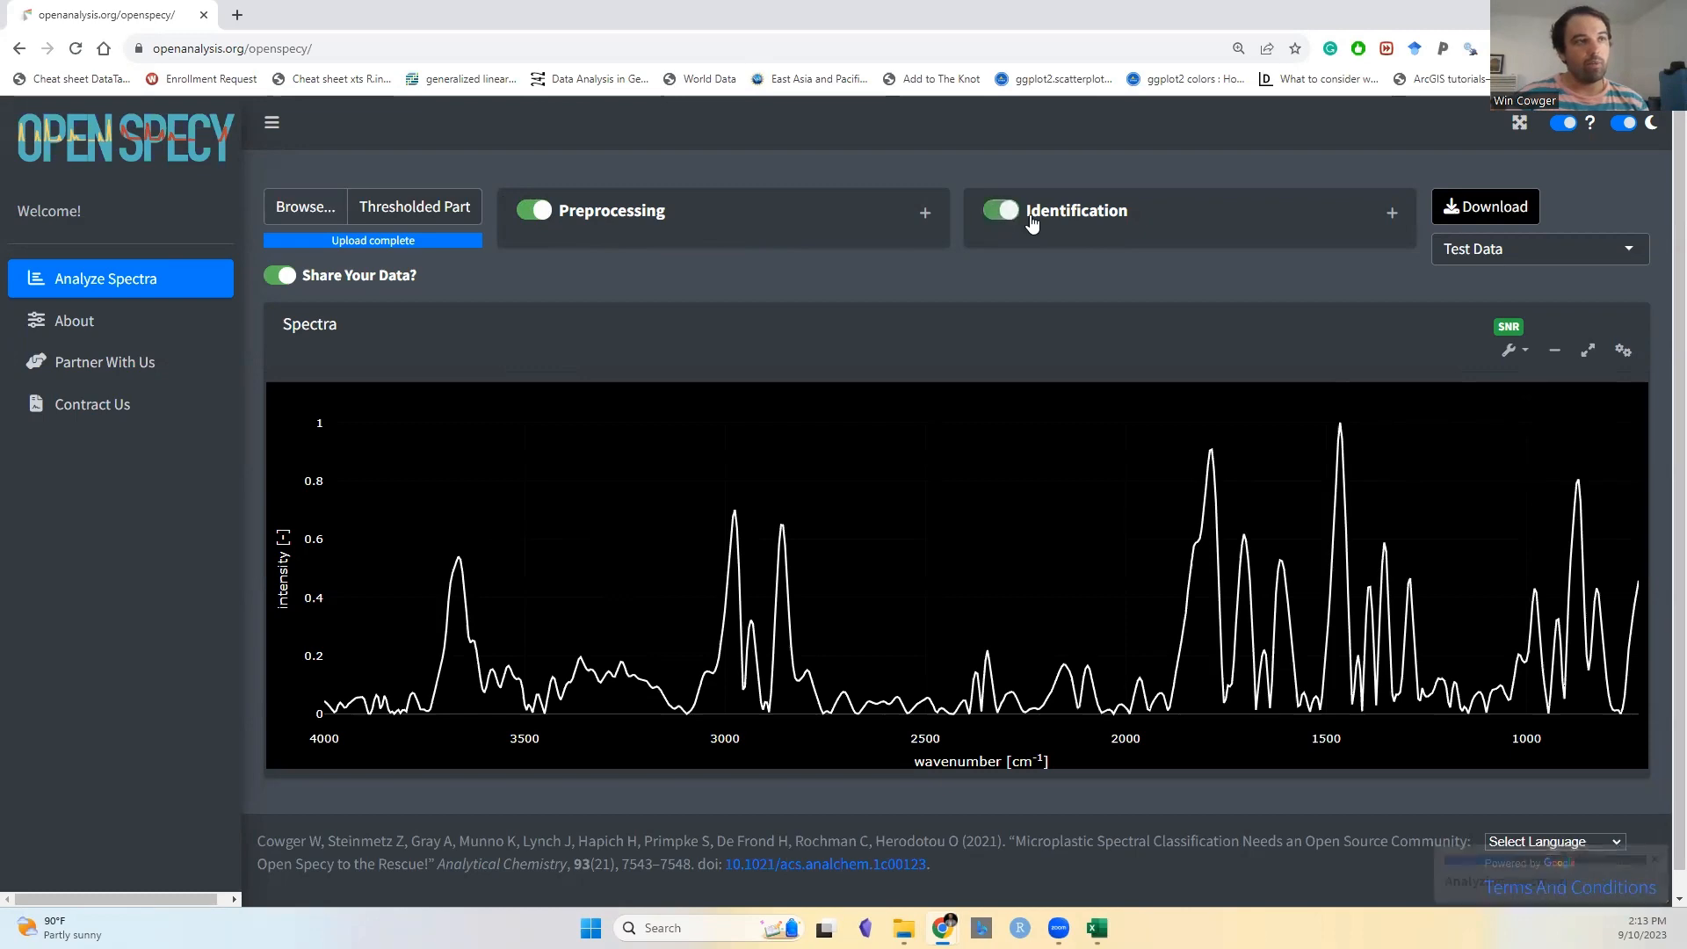
scroll(1086, 535, "down", 1)
scroll(1087, 535, "down", 3)
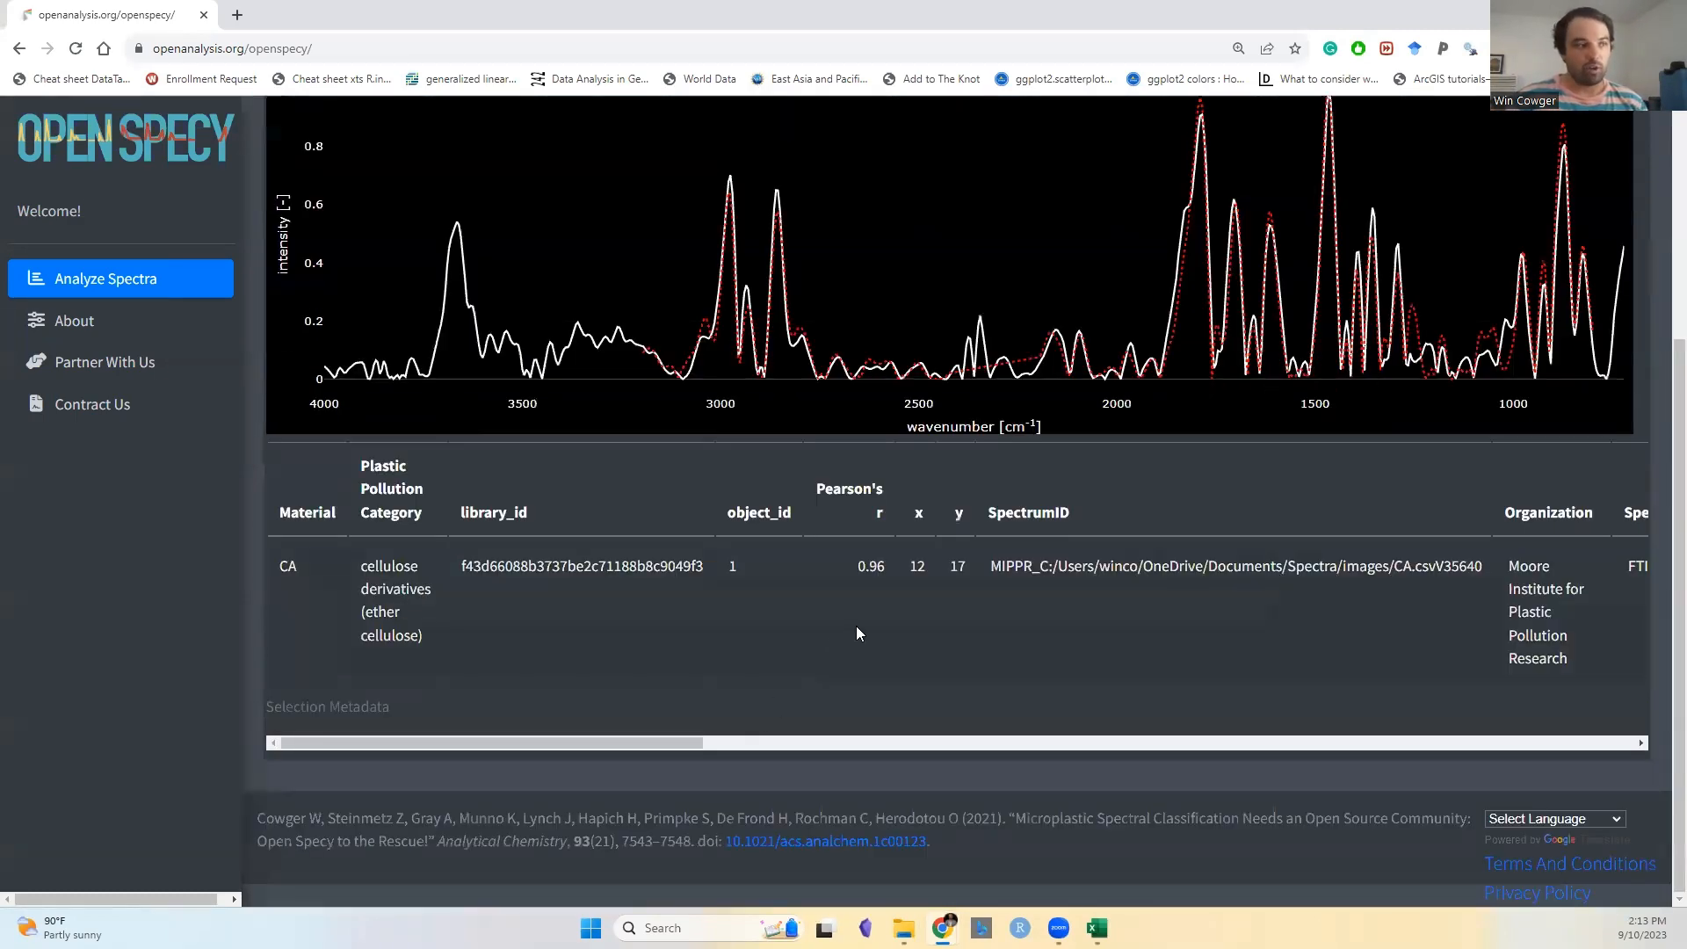
scroll(859, 632, "up", 4)
mouse_move(1502, 253)
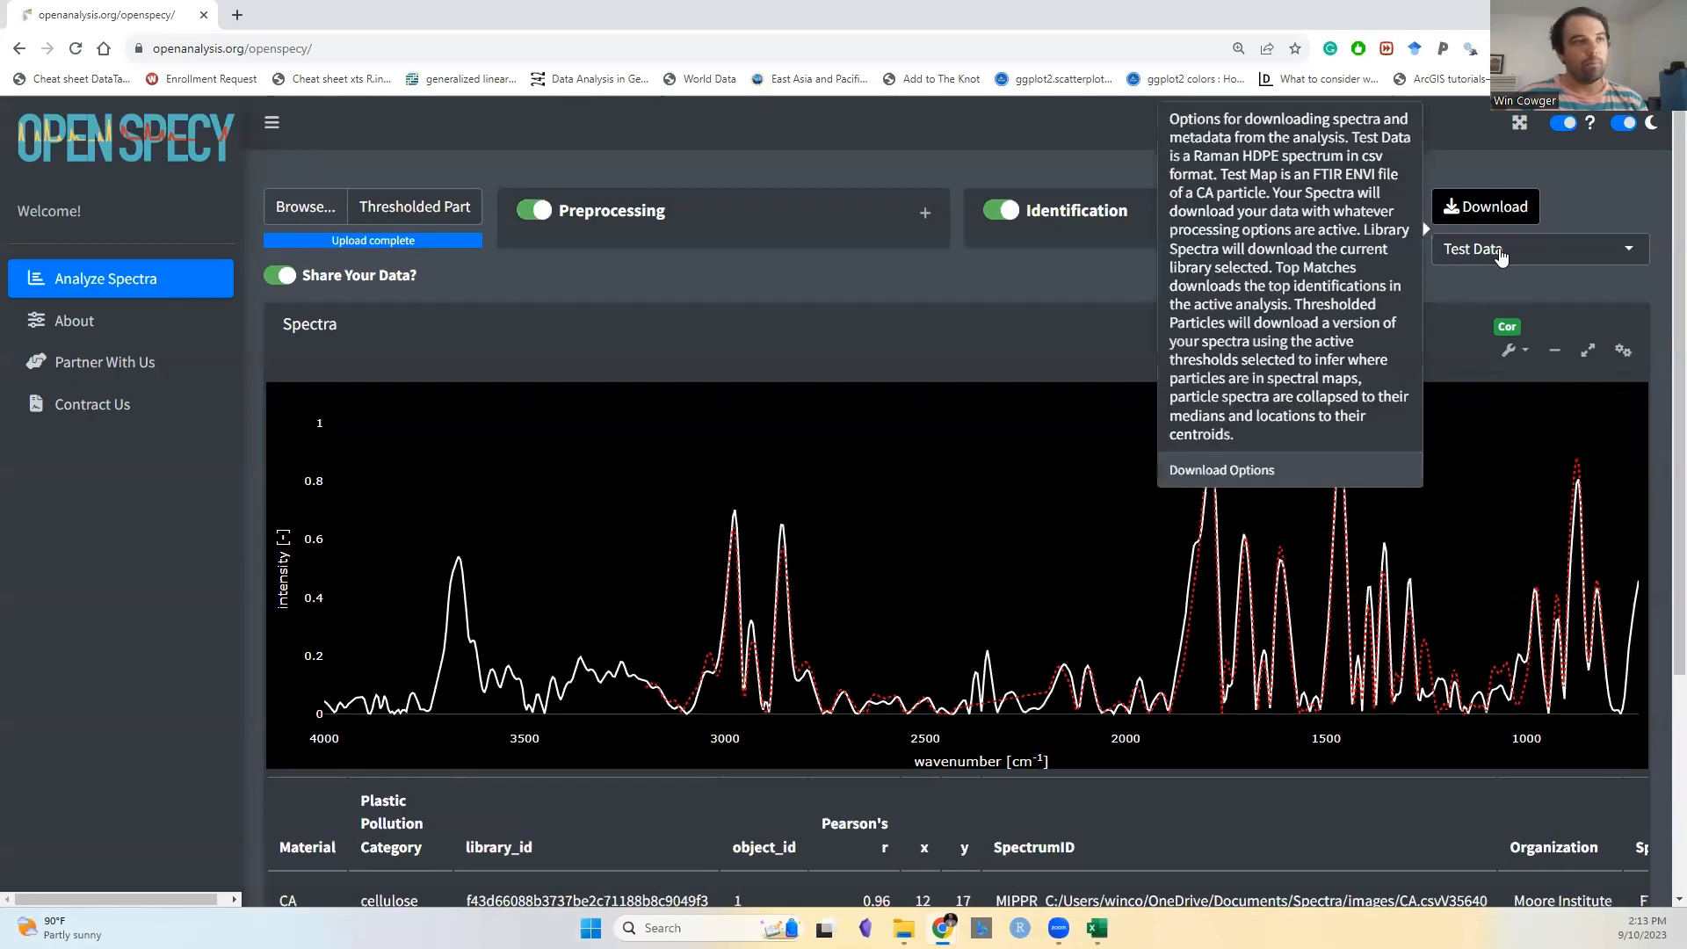
- Review the Test Map's unprocessed heatmap and spectrum, and turn on Preprocessing
left_click(1578, 49)
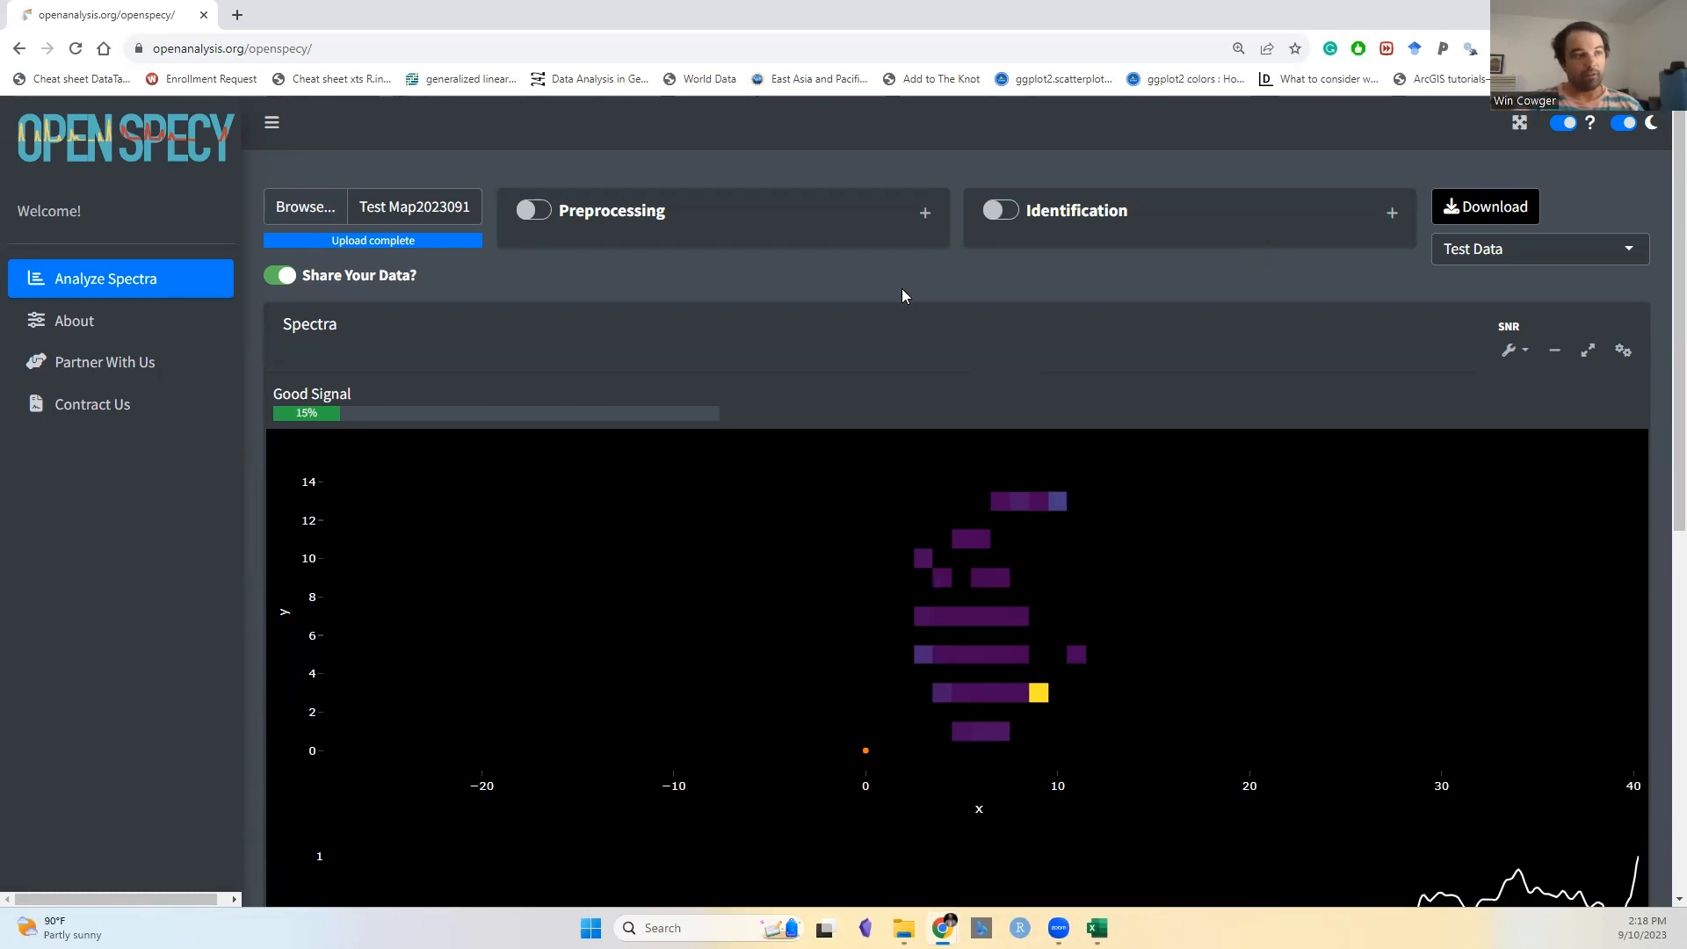
scroll(952, 387, "down", 5)
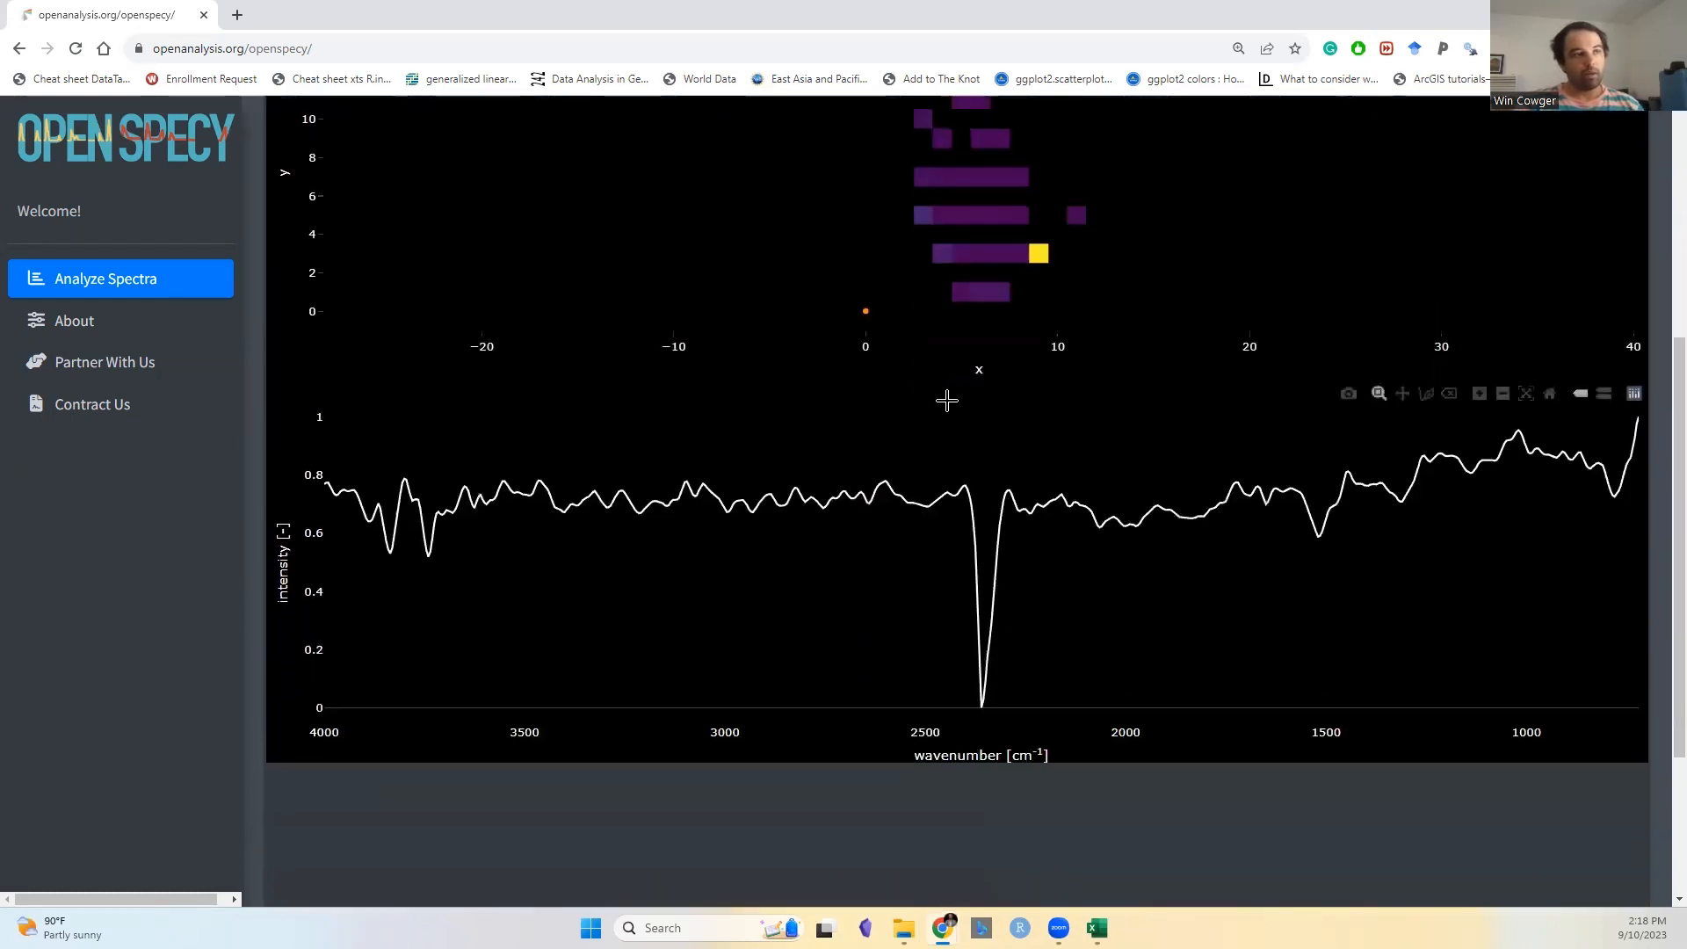
scroll(947, 400, "up", 5)
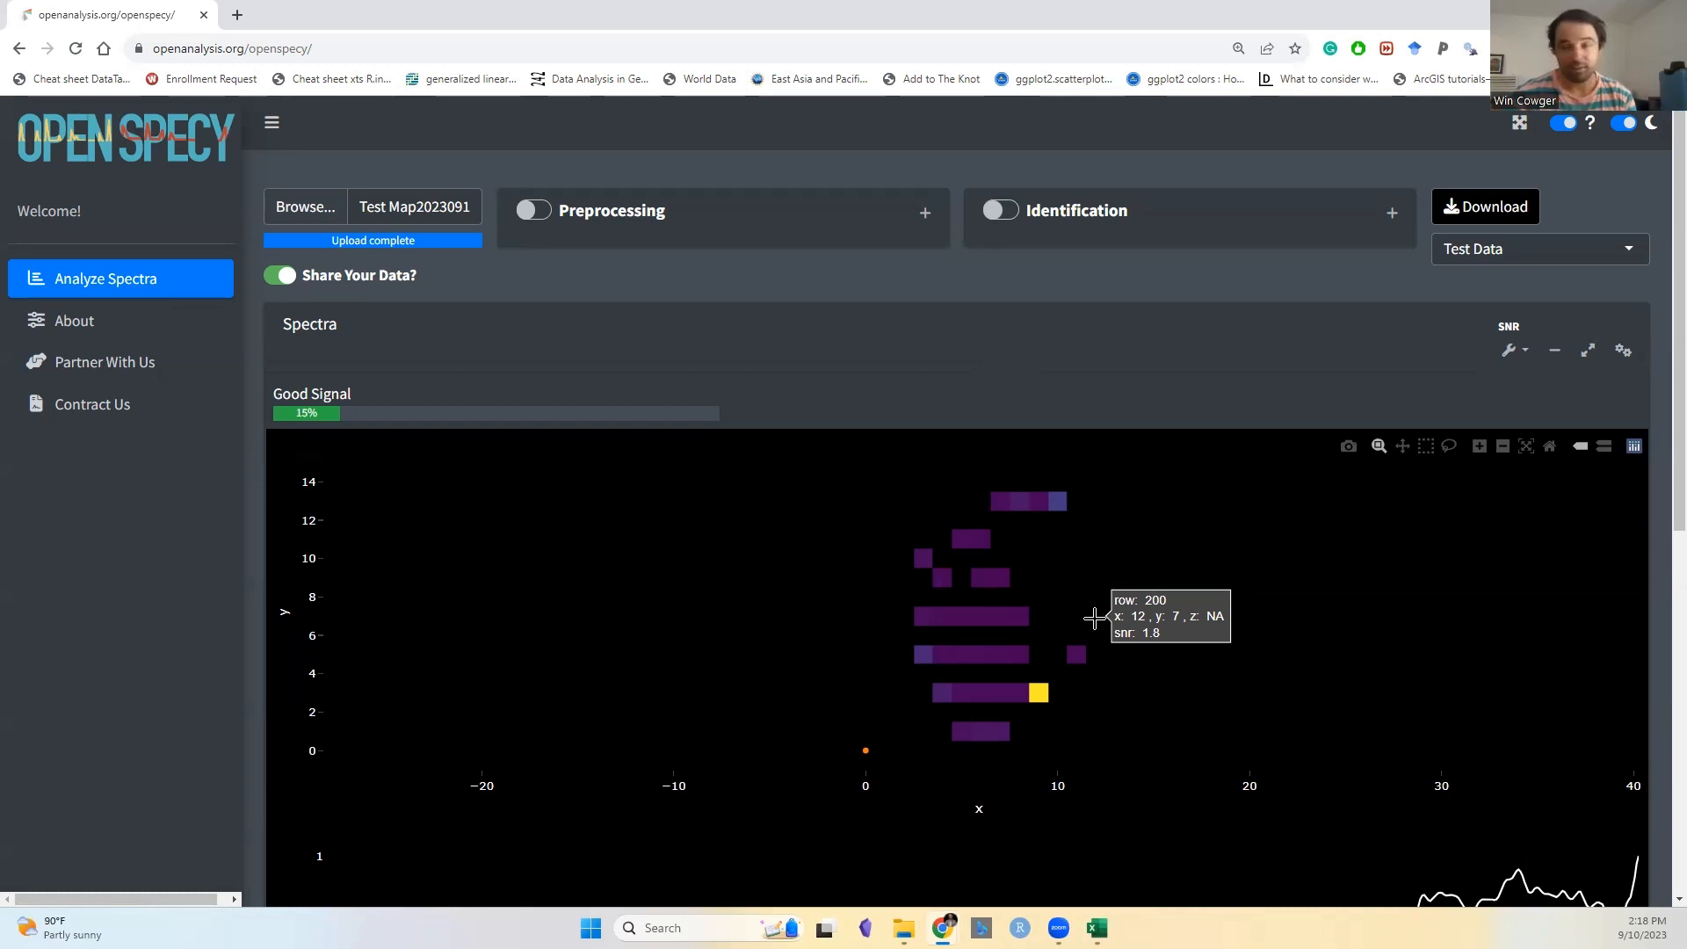
left_click(529, 217)
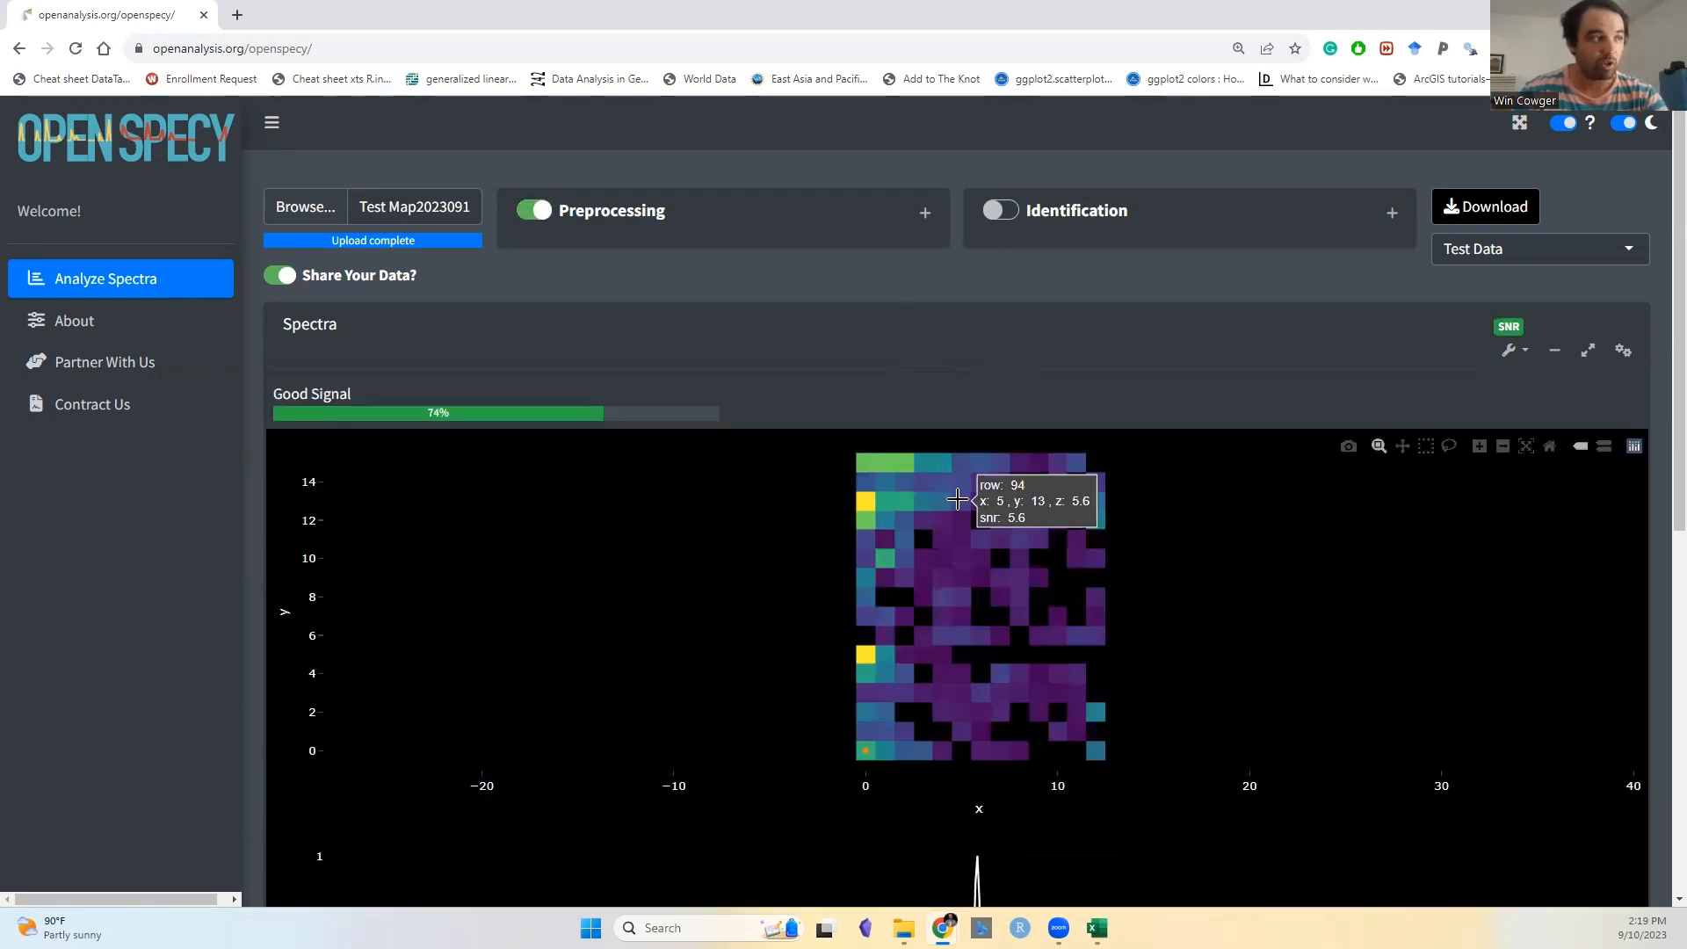
- Expand the Preprocessing options and enable Flatten Region
left_click(925, 213)
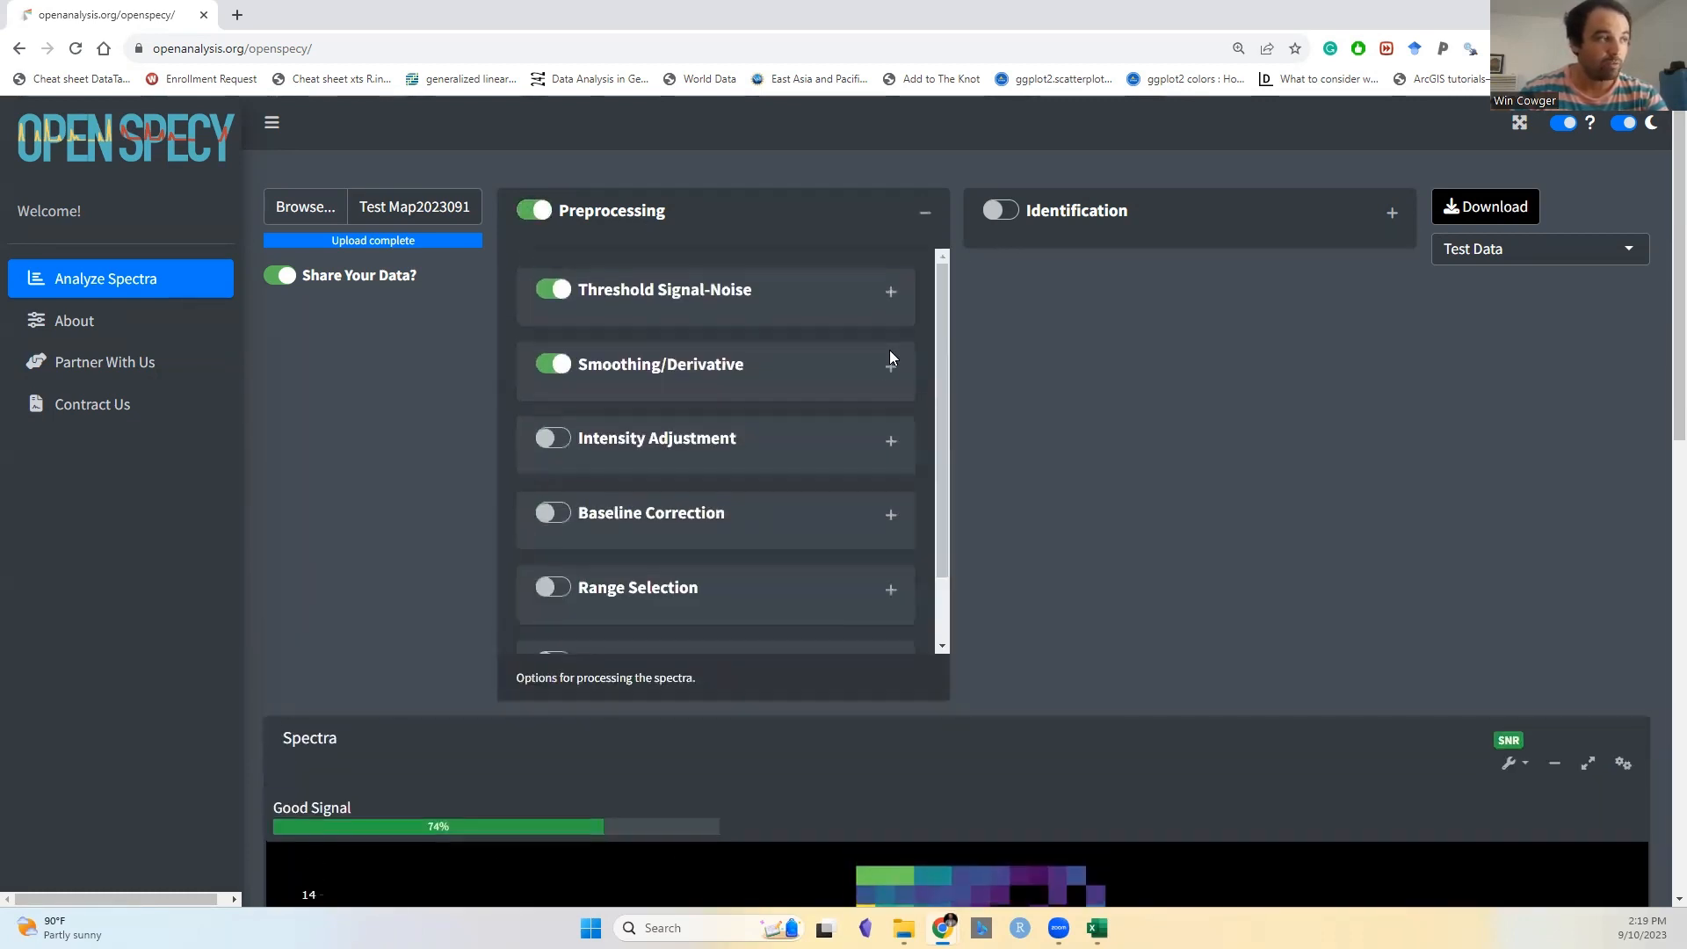
scroll(830, 446, "down", 2)
scroll(824, 448, "up", 1)
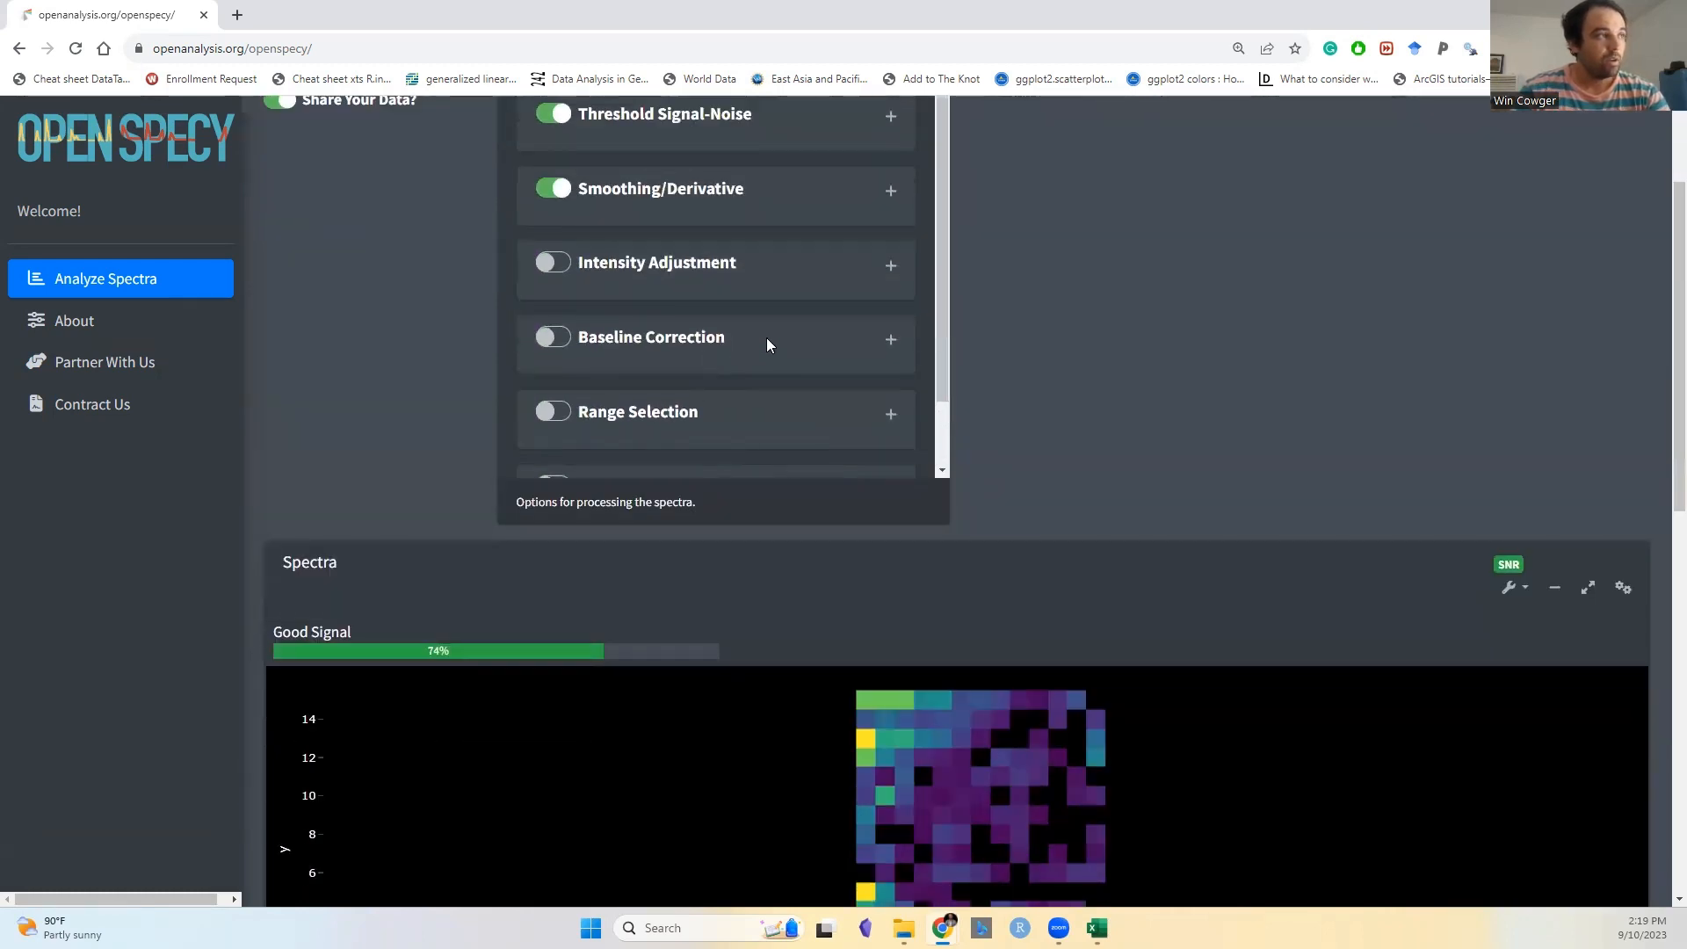
scroll(774, 347, "down", 1)
scroll(802, 376, "up", 1)
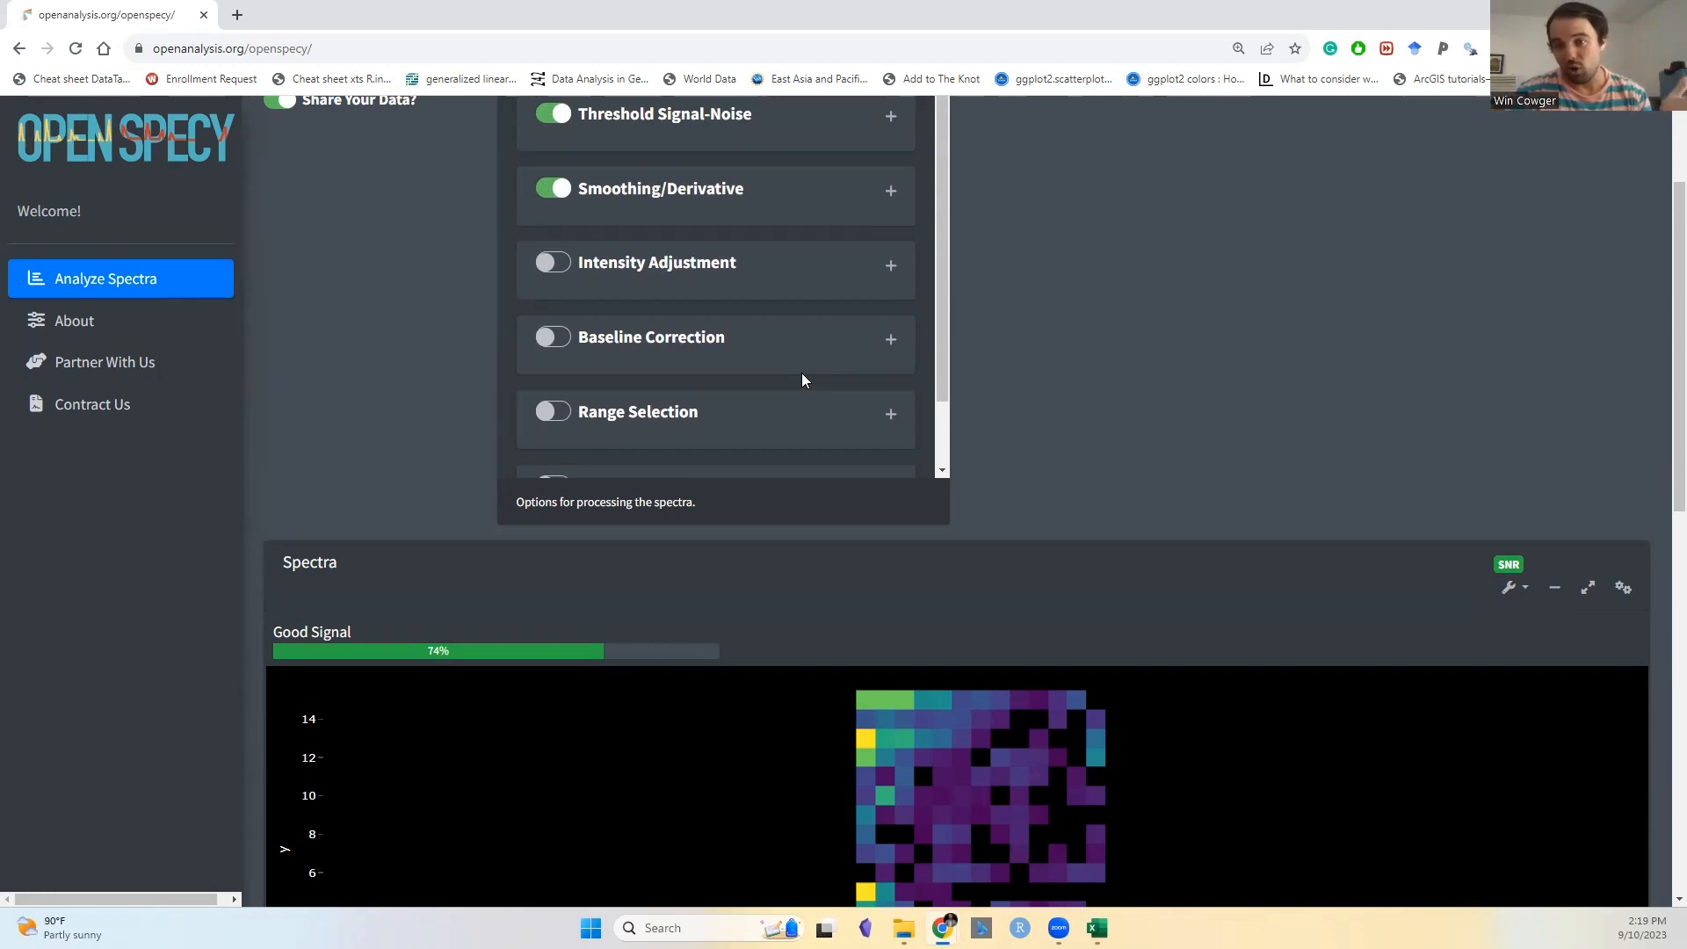
scroll(801, 387, "up", 2)
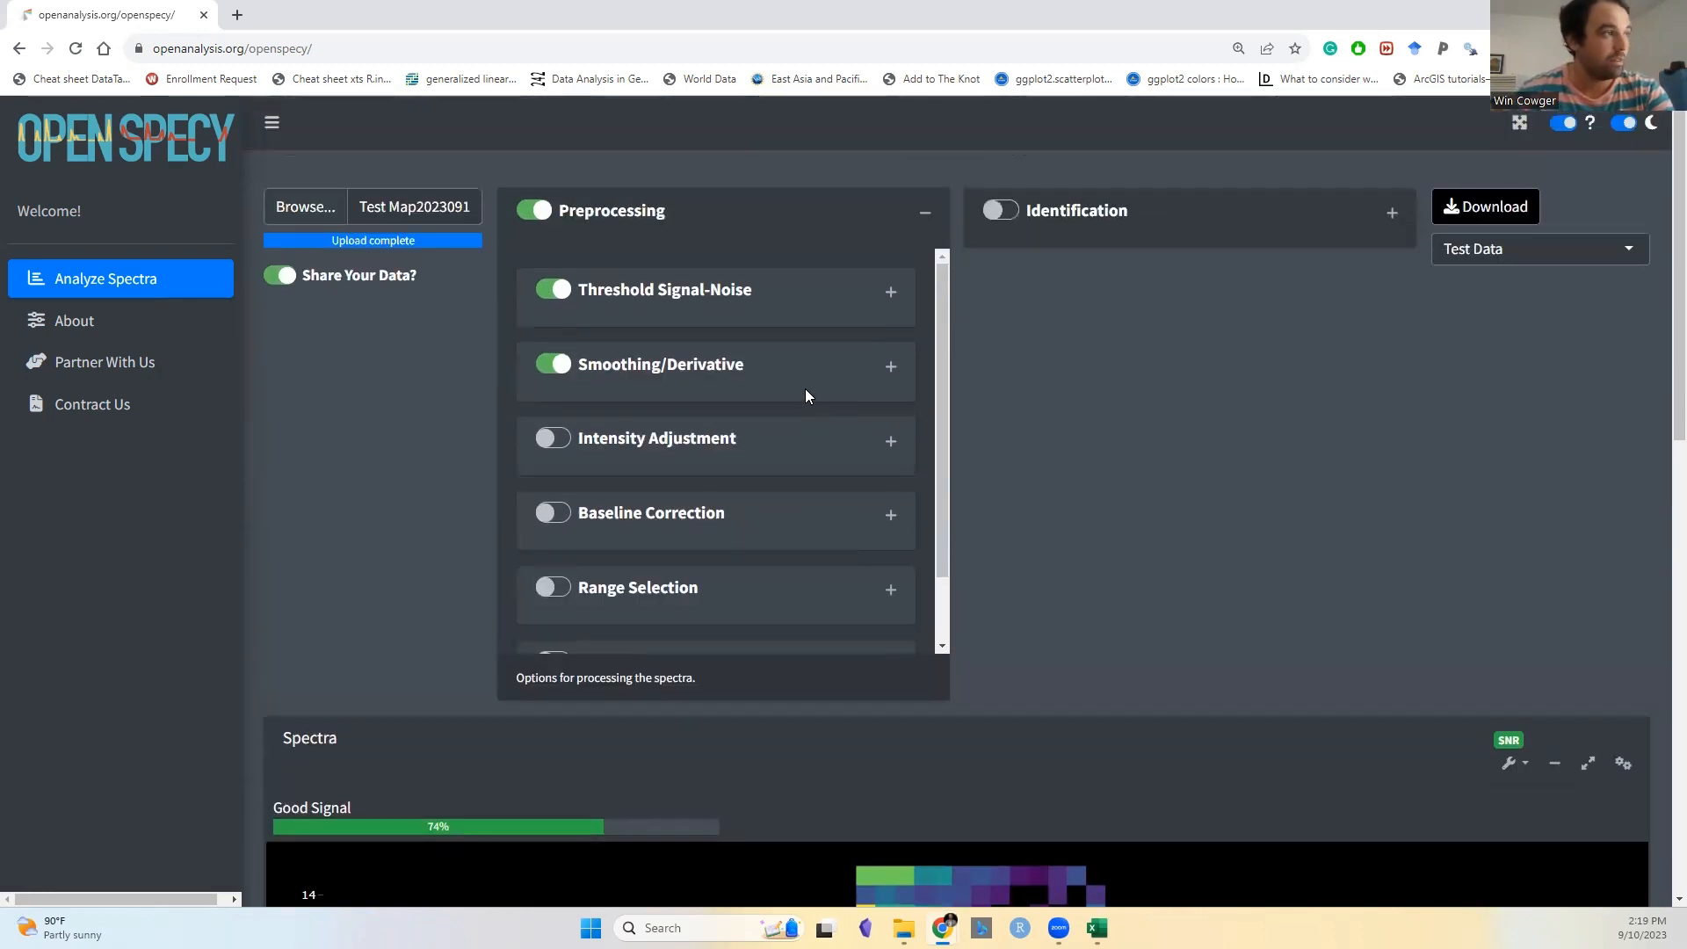
scroll(805, 388, "down", 1)
left_click(551, 587)
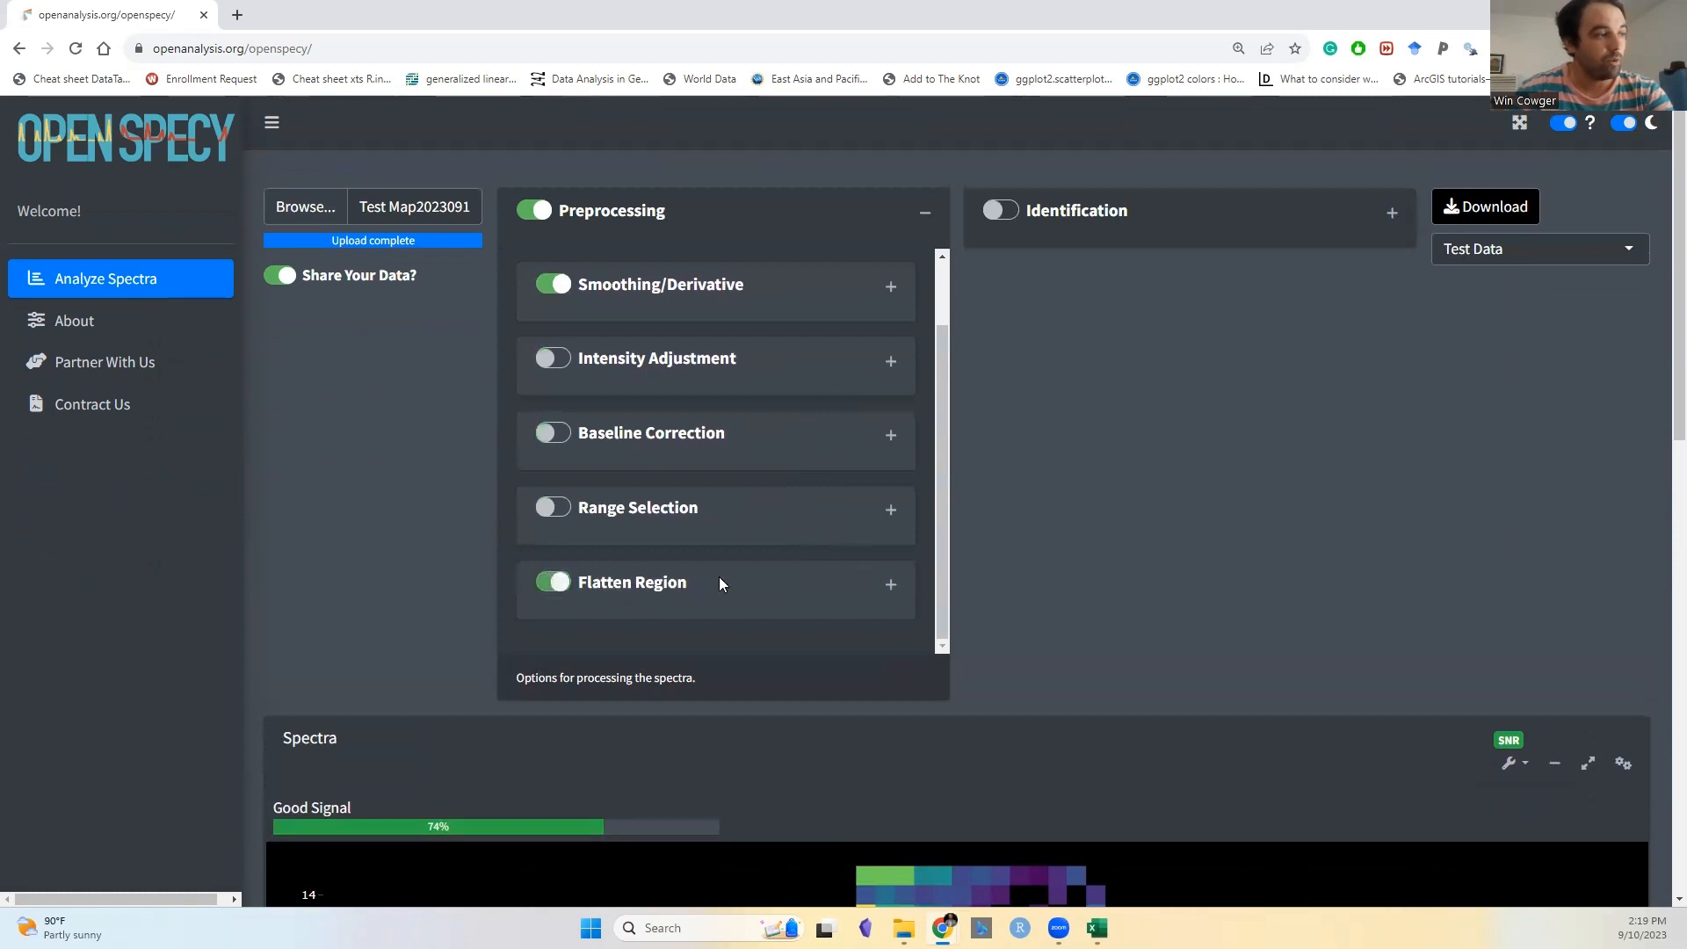
- Check the flattened CO2 region on the heatmap and in the spectrum of the pixel at x 7, y 7
scroll(1006, 553, "down", 8)
scroll(1005, 553, "up", 3)
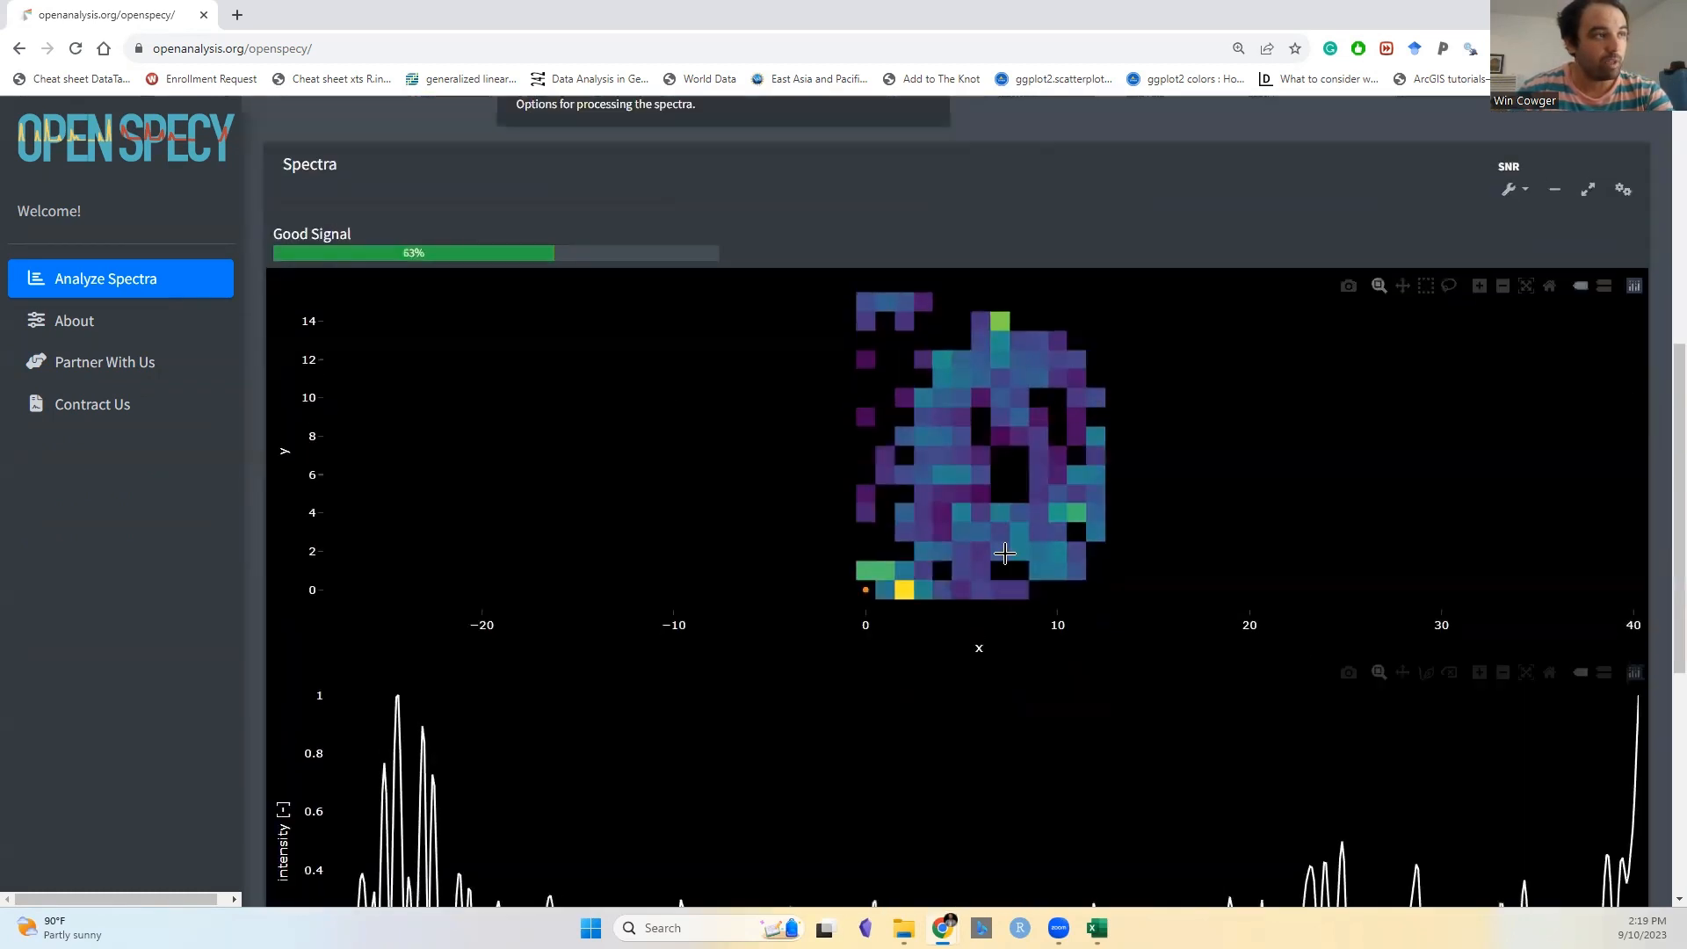
scroll(968, 632, "down", 3)
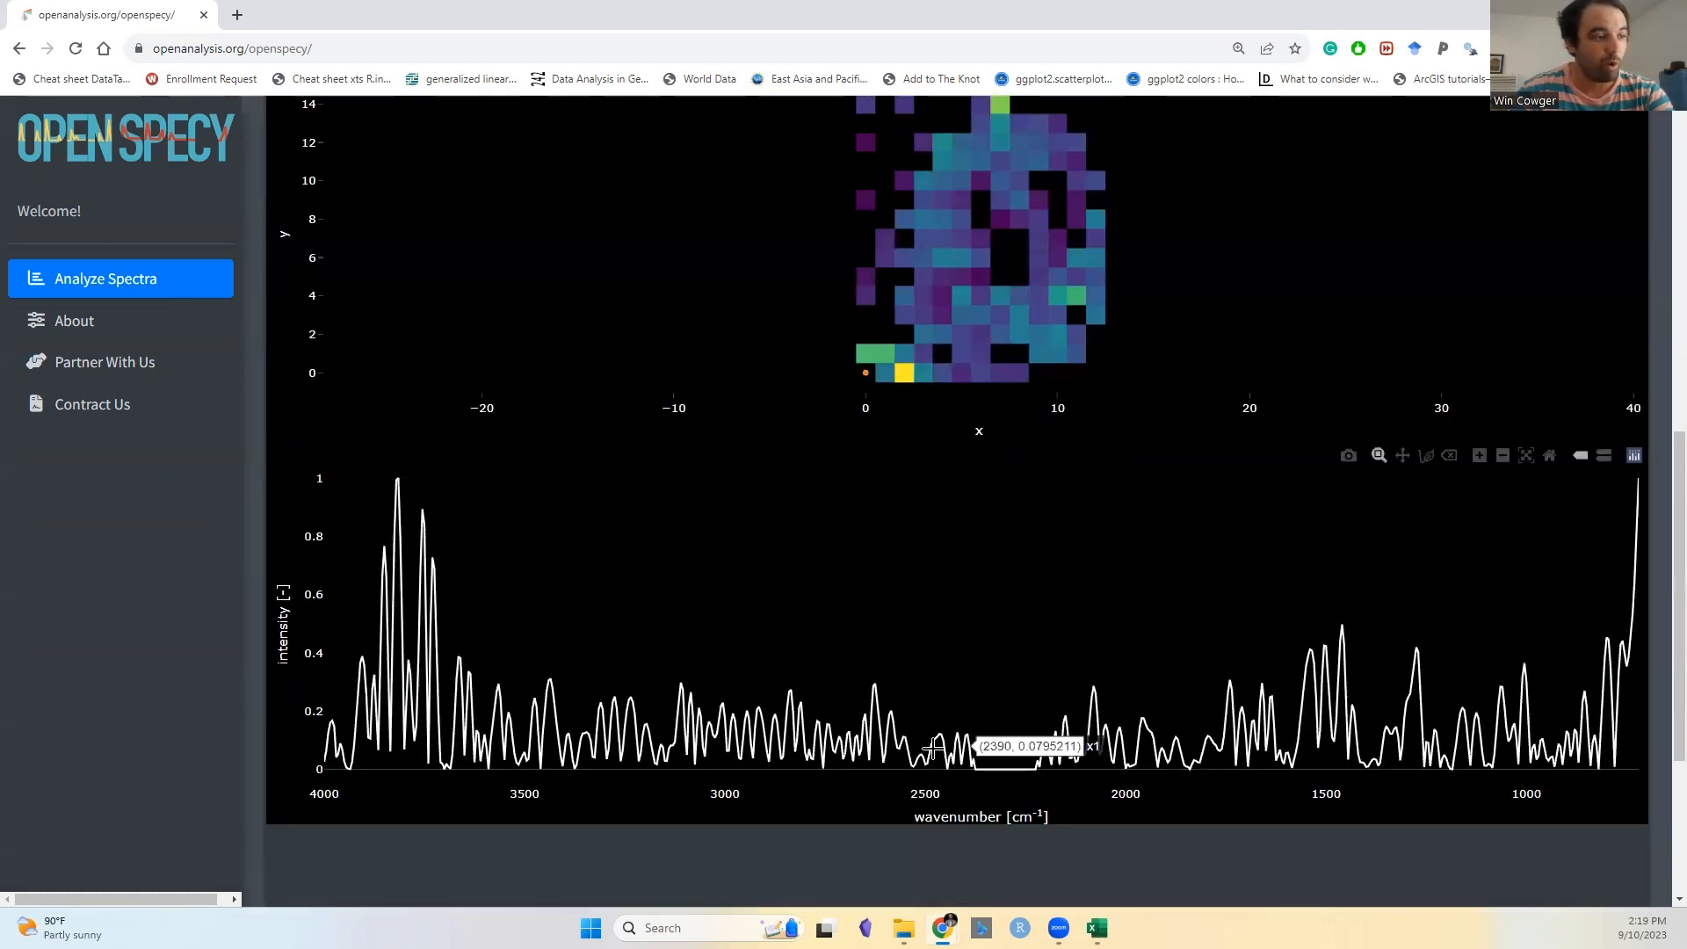
scroll(1075, 687, "up", 1)
scroll(1075, 687, "up", 4)
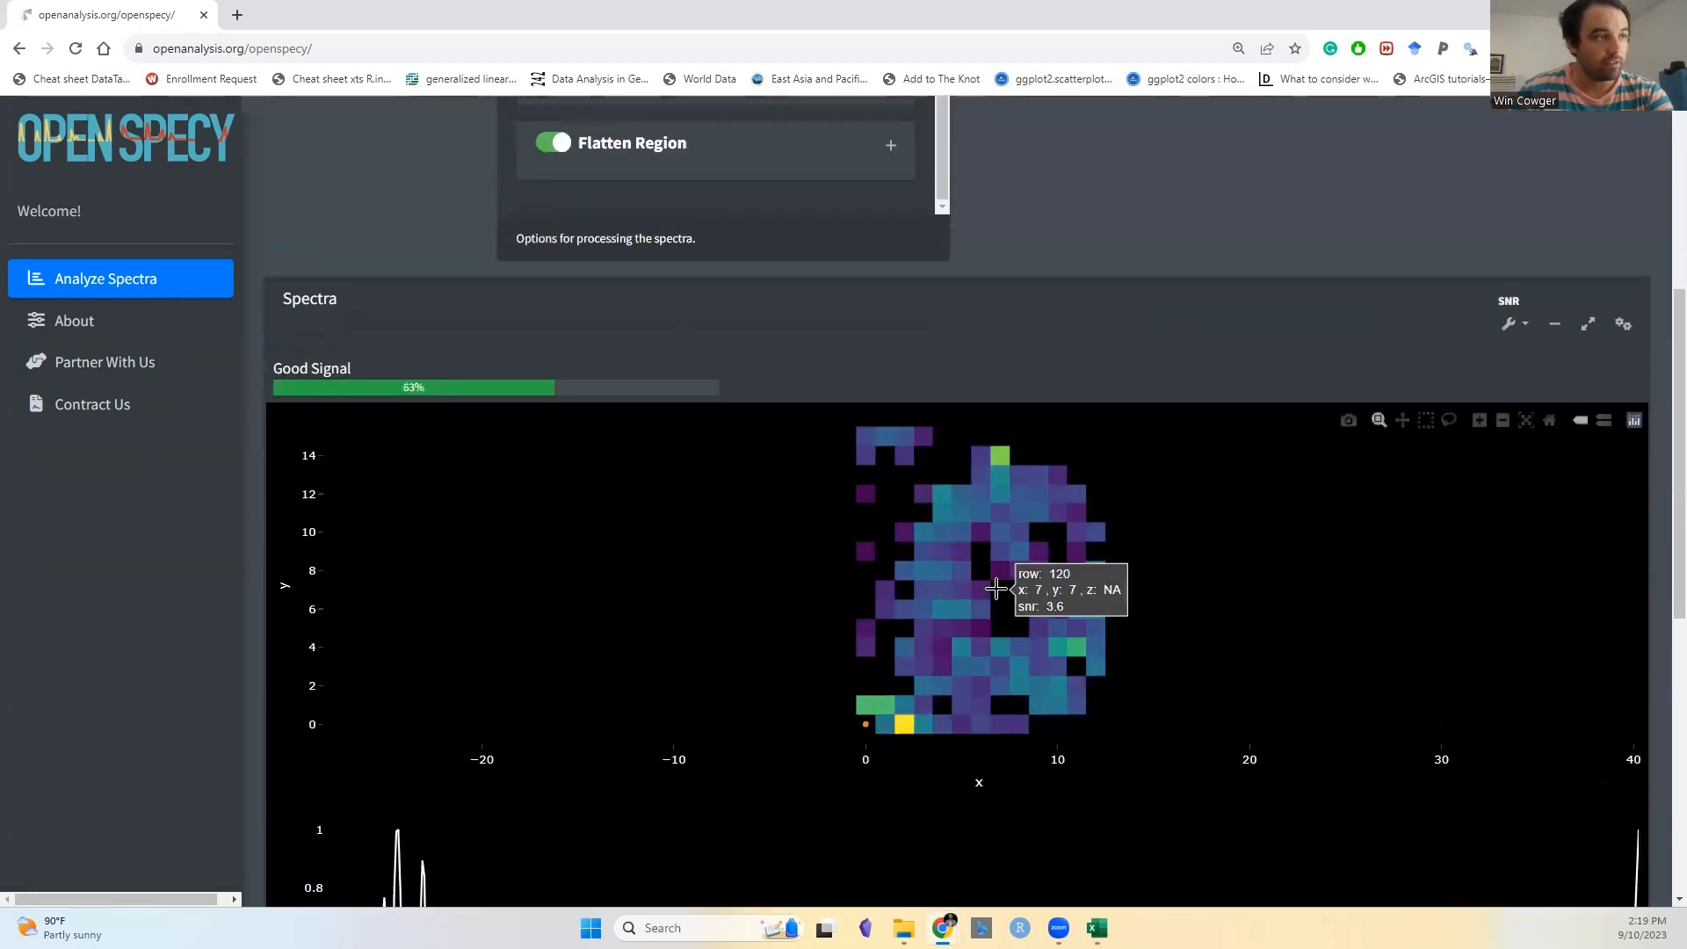
left_click(997, 591)
scroll(997, 594, "down", 6)
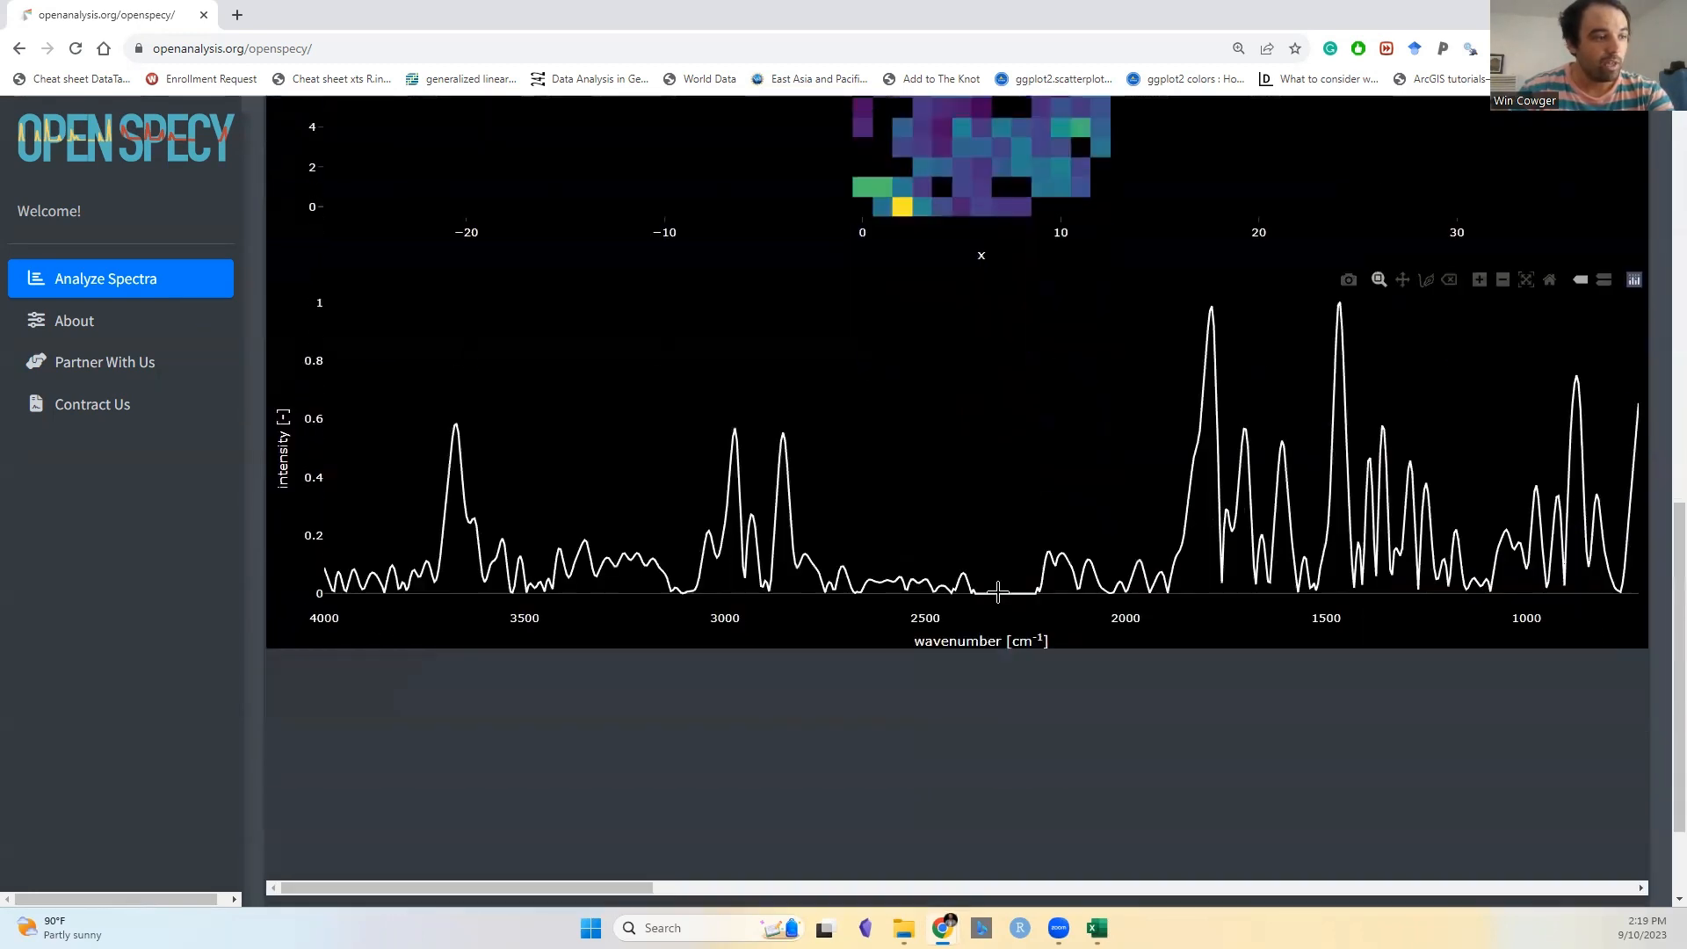
- Compare the processed spectra of the particle pixels at x 8, y 9 and x 8, y 7
scroll(994, 418, "up", 4)
left_click(1021, 380)
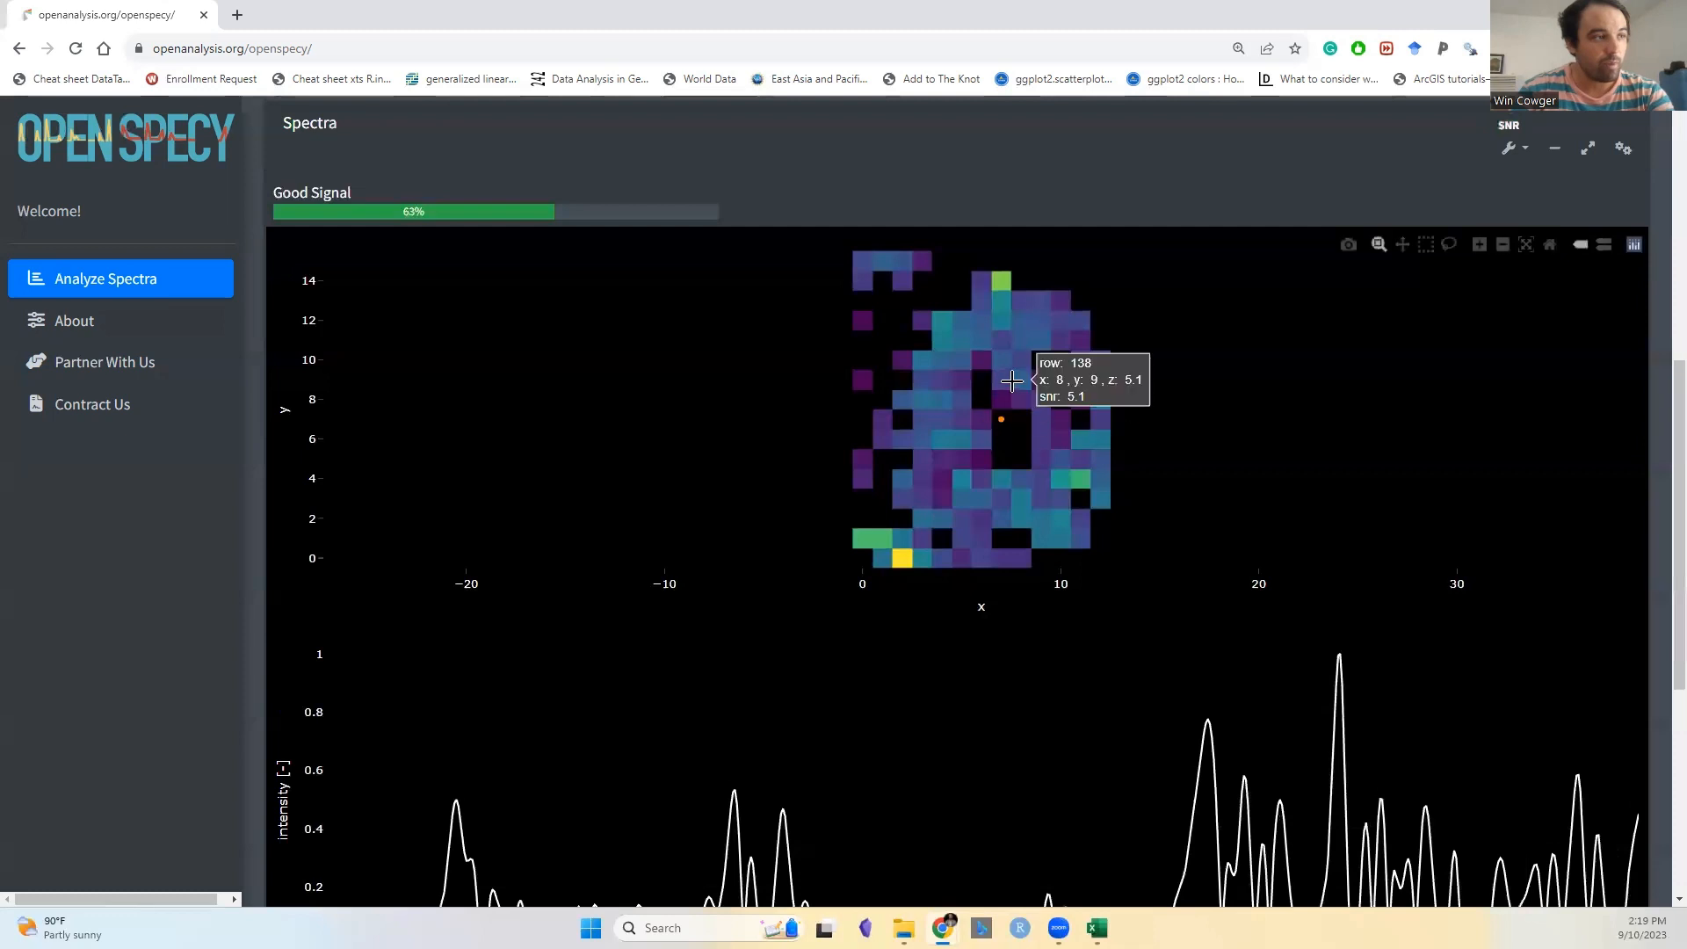
scroll(1016, 462, "down", 2)
scroll(1016, 461, "up", 1)
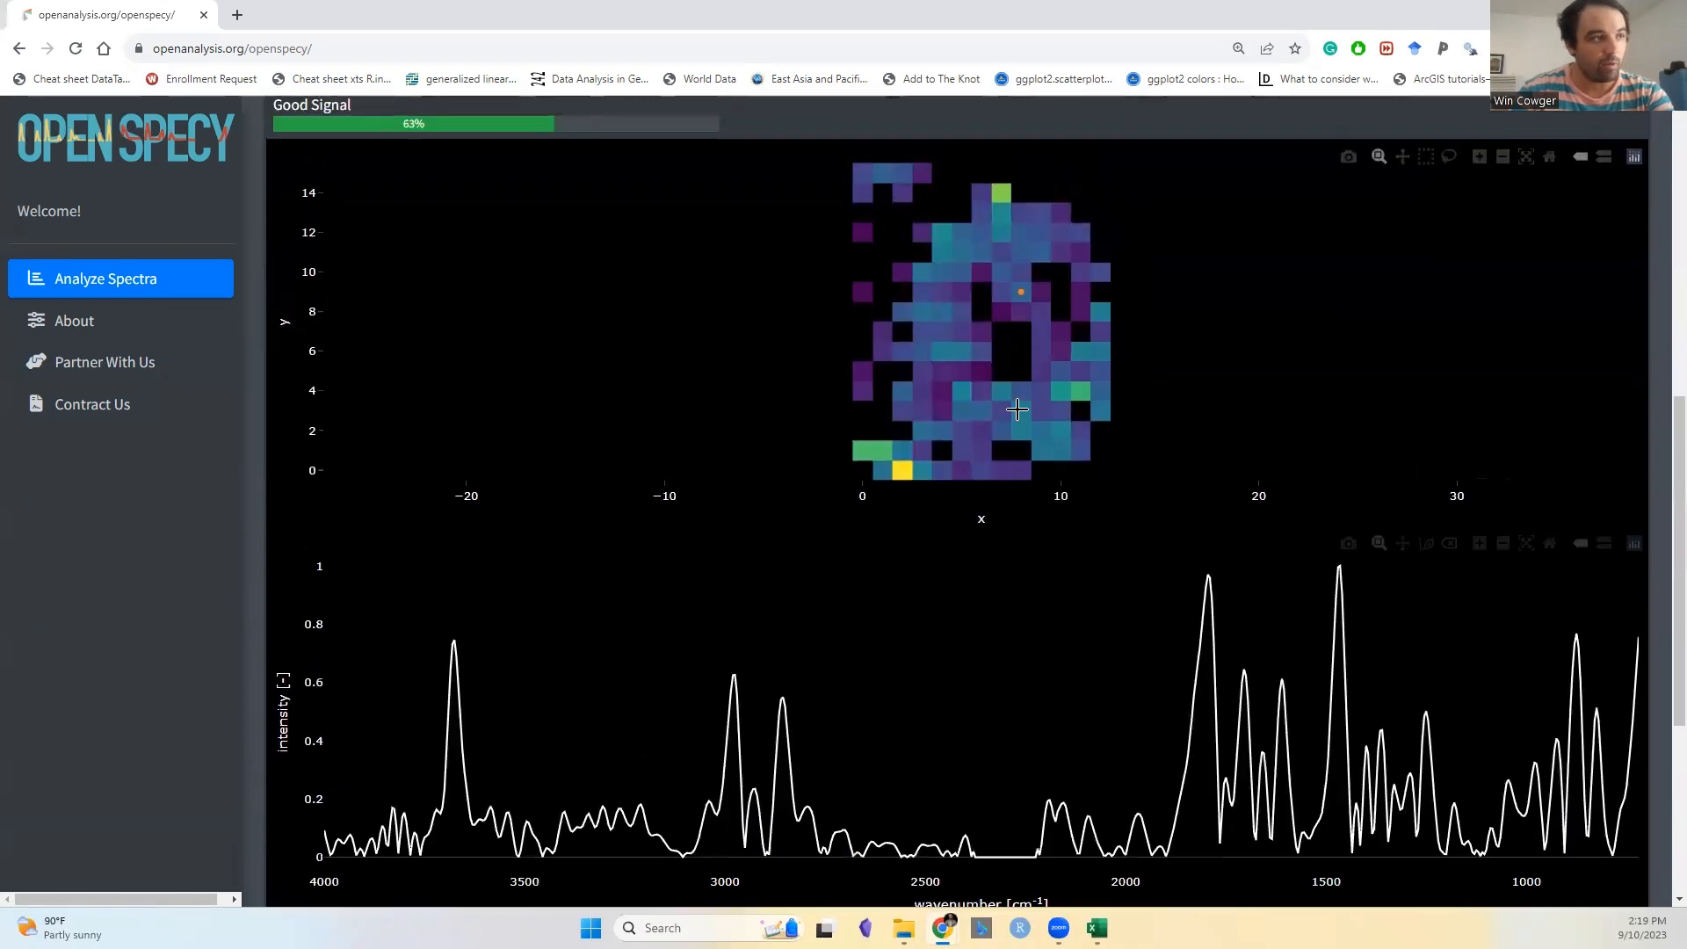
left_click(1011, 336)
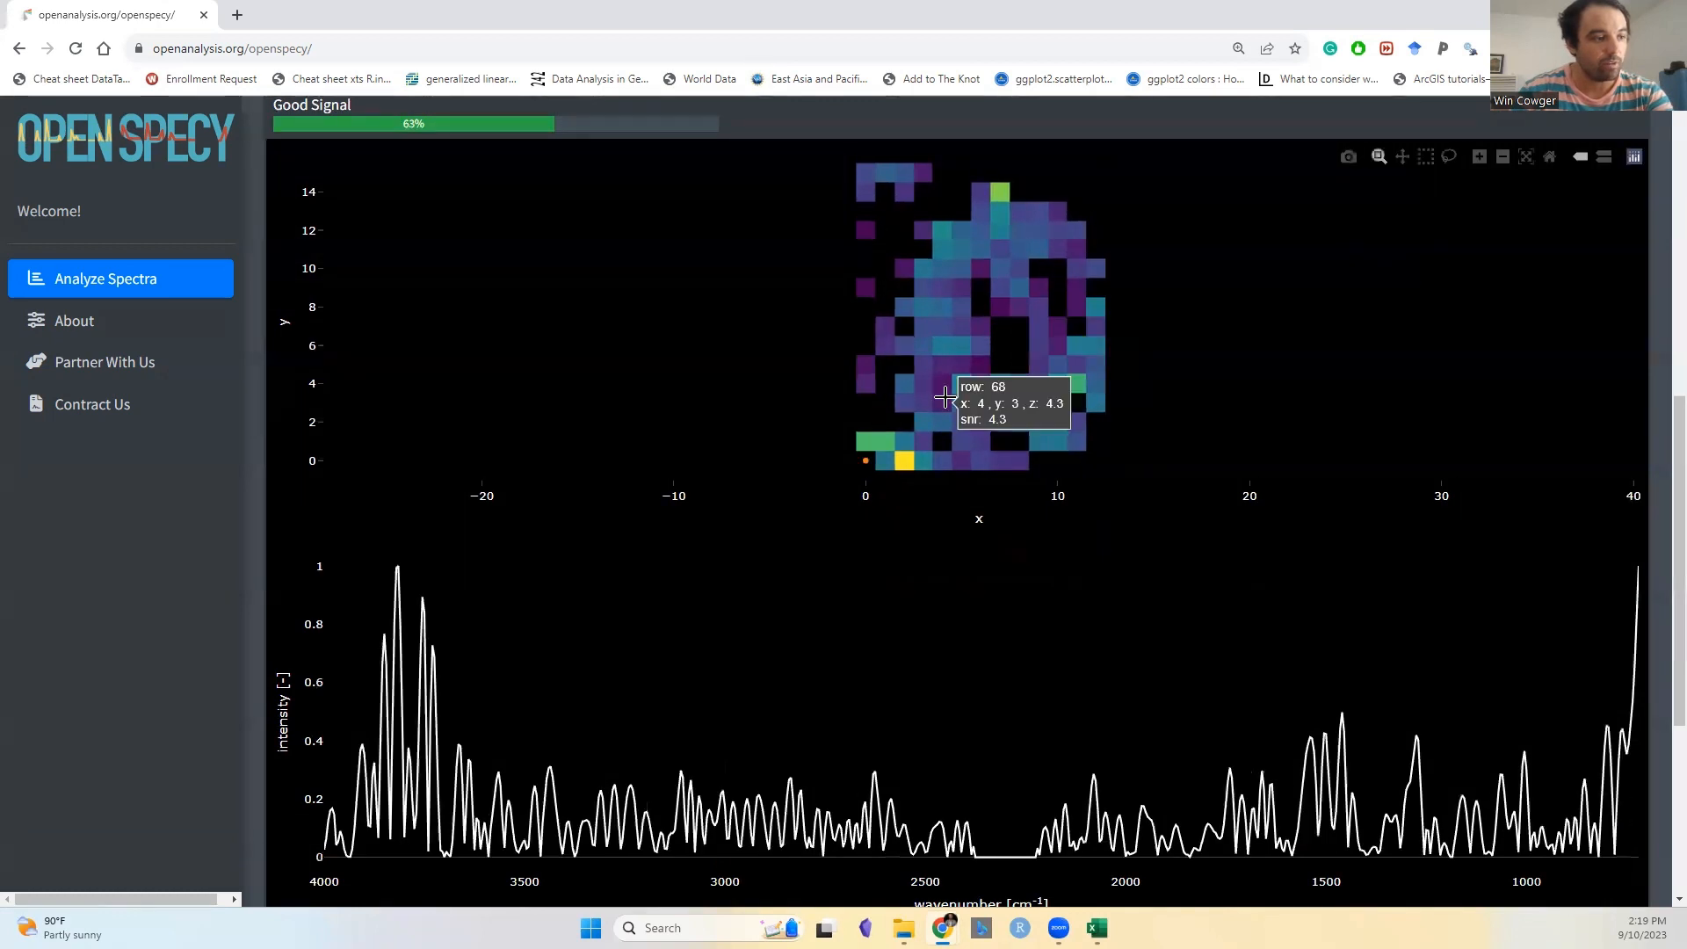
left_click(1024, 319)
scroll(985, 387, "up", 7)
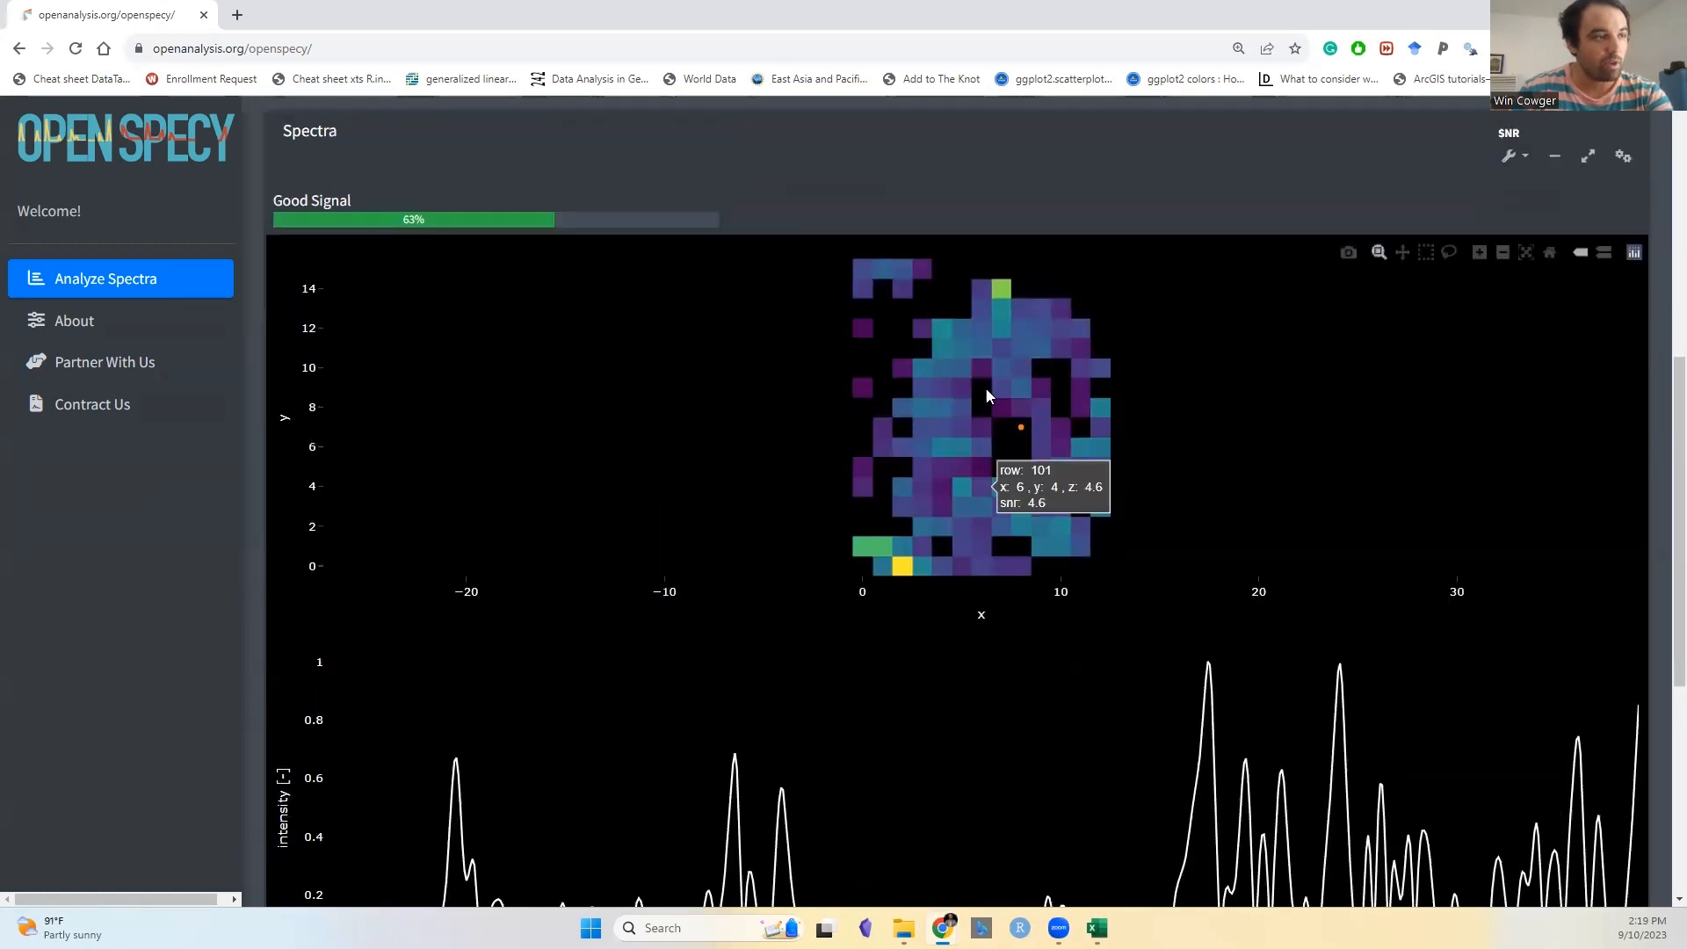
- Set the Smoothing/Derivative polynomial to 4 and check its effect on the heatmap
left_click(883, 288)
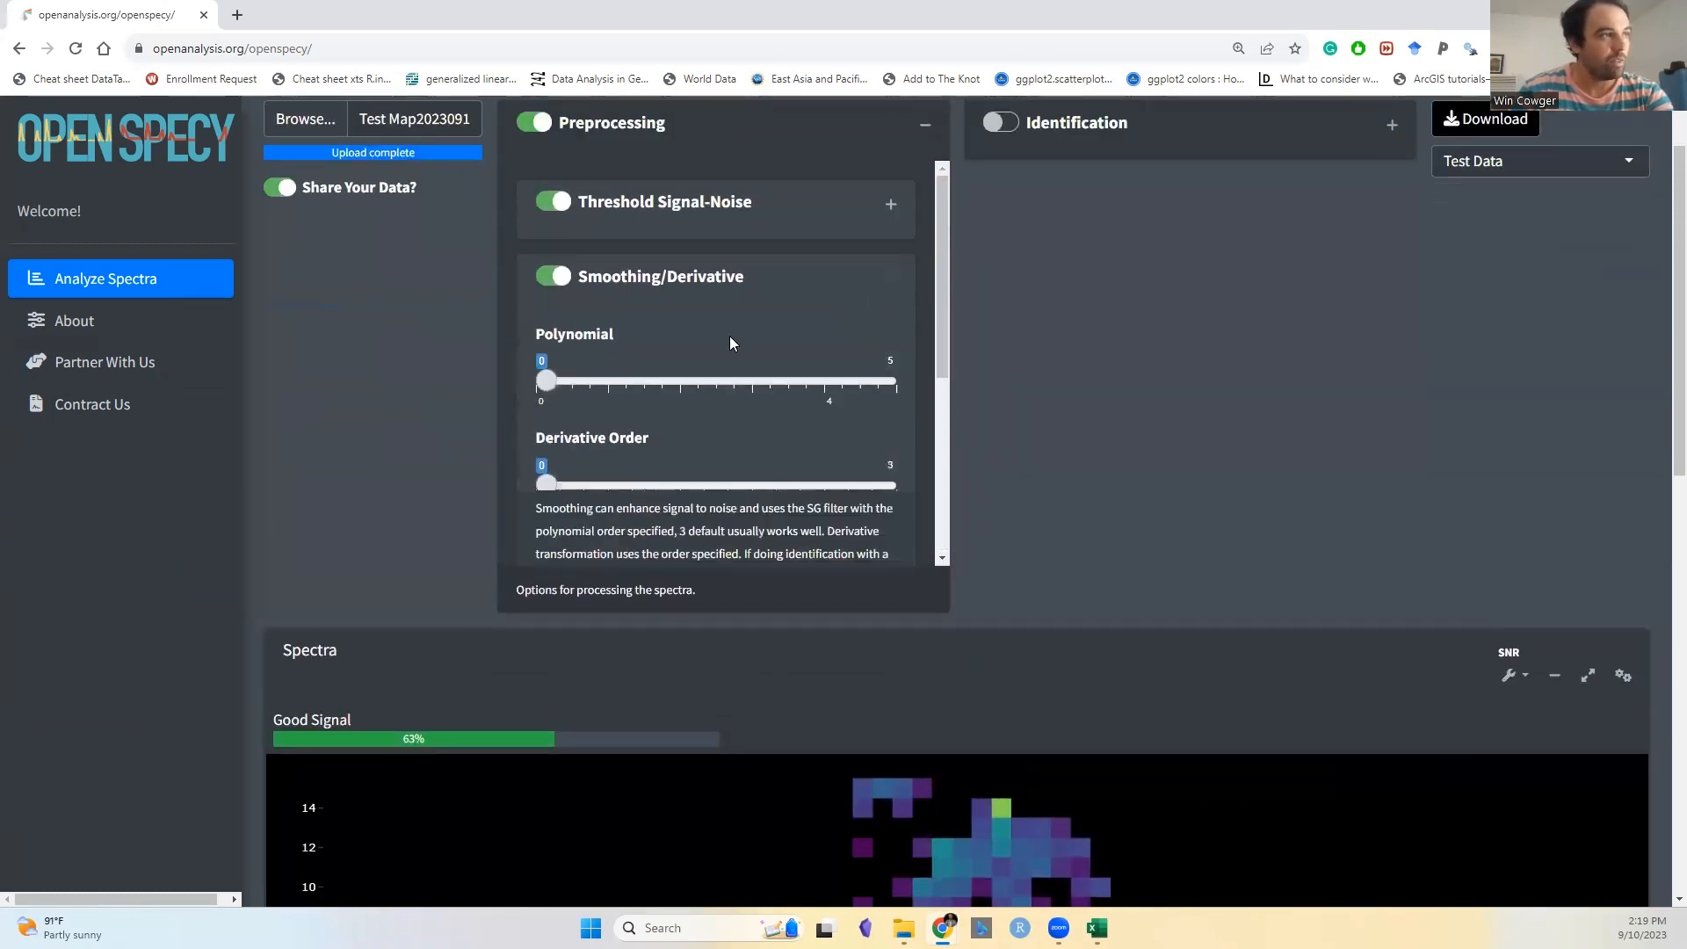
left_click_drag(750, 392, 831, 408)
scroll(1011, 450, "down", 4)
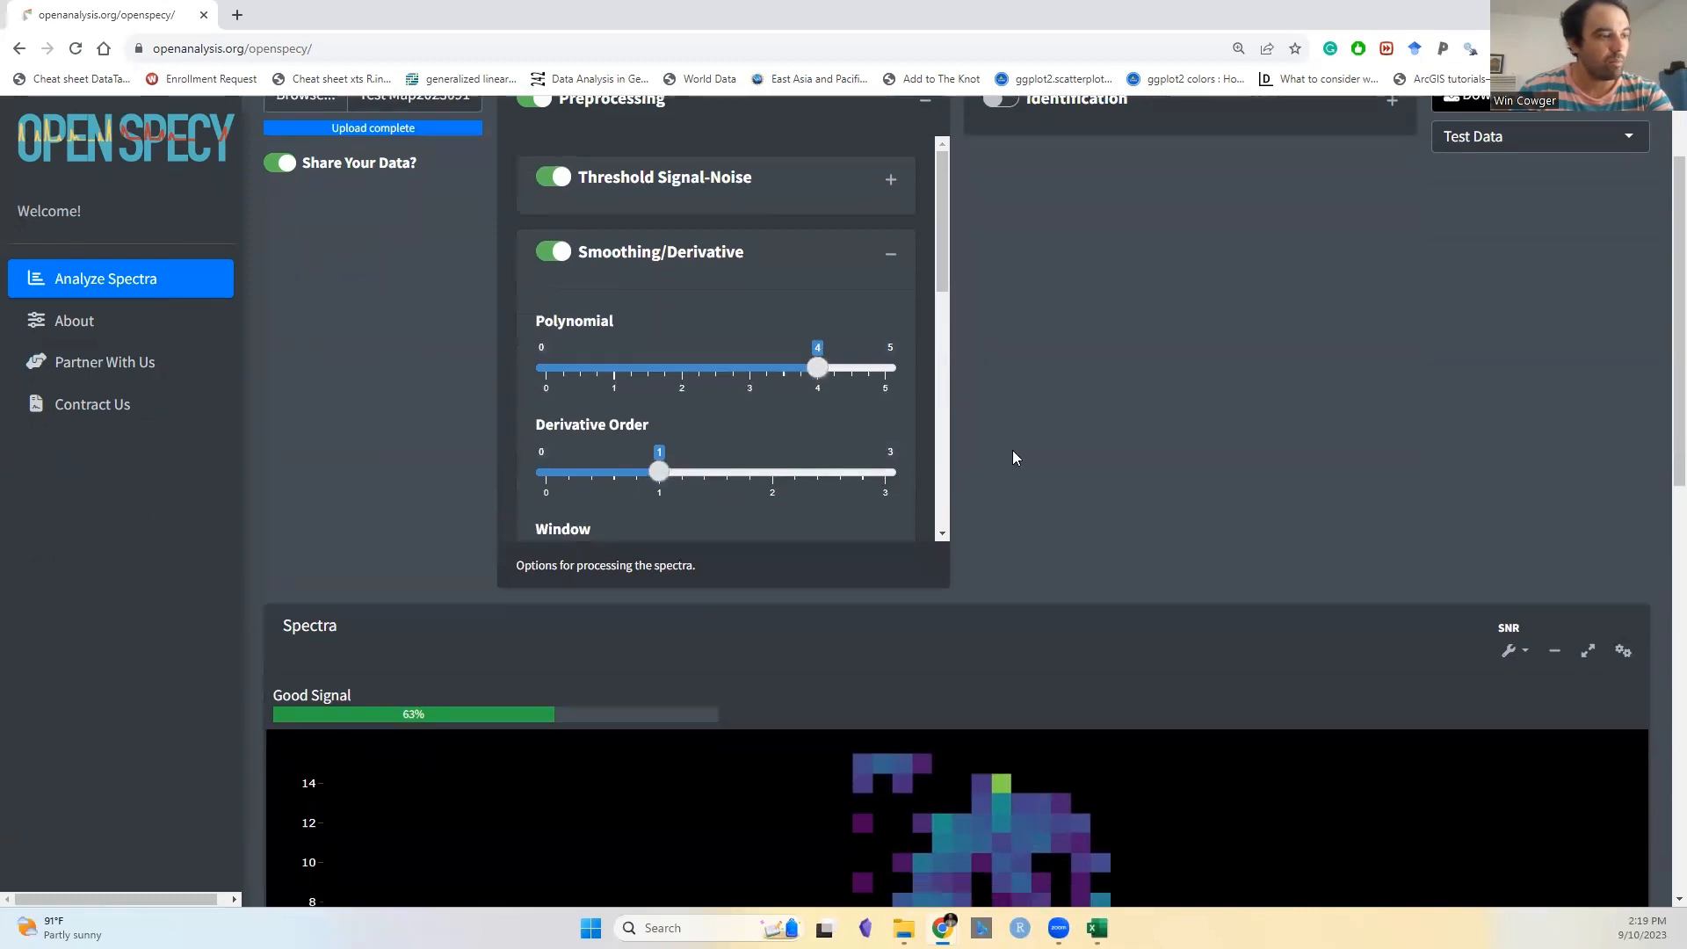
scroll(1057, 417, "down", 3)
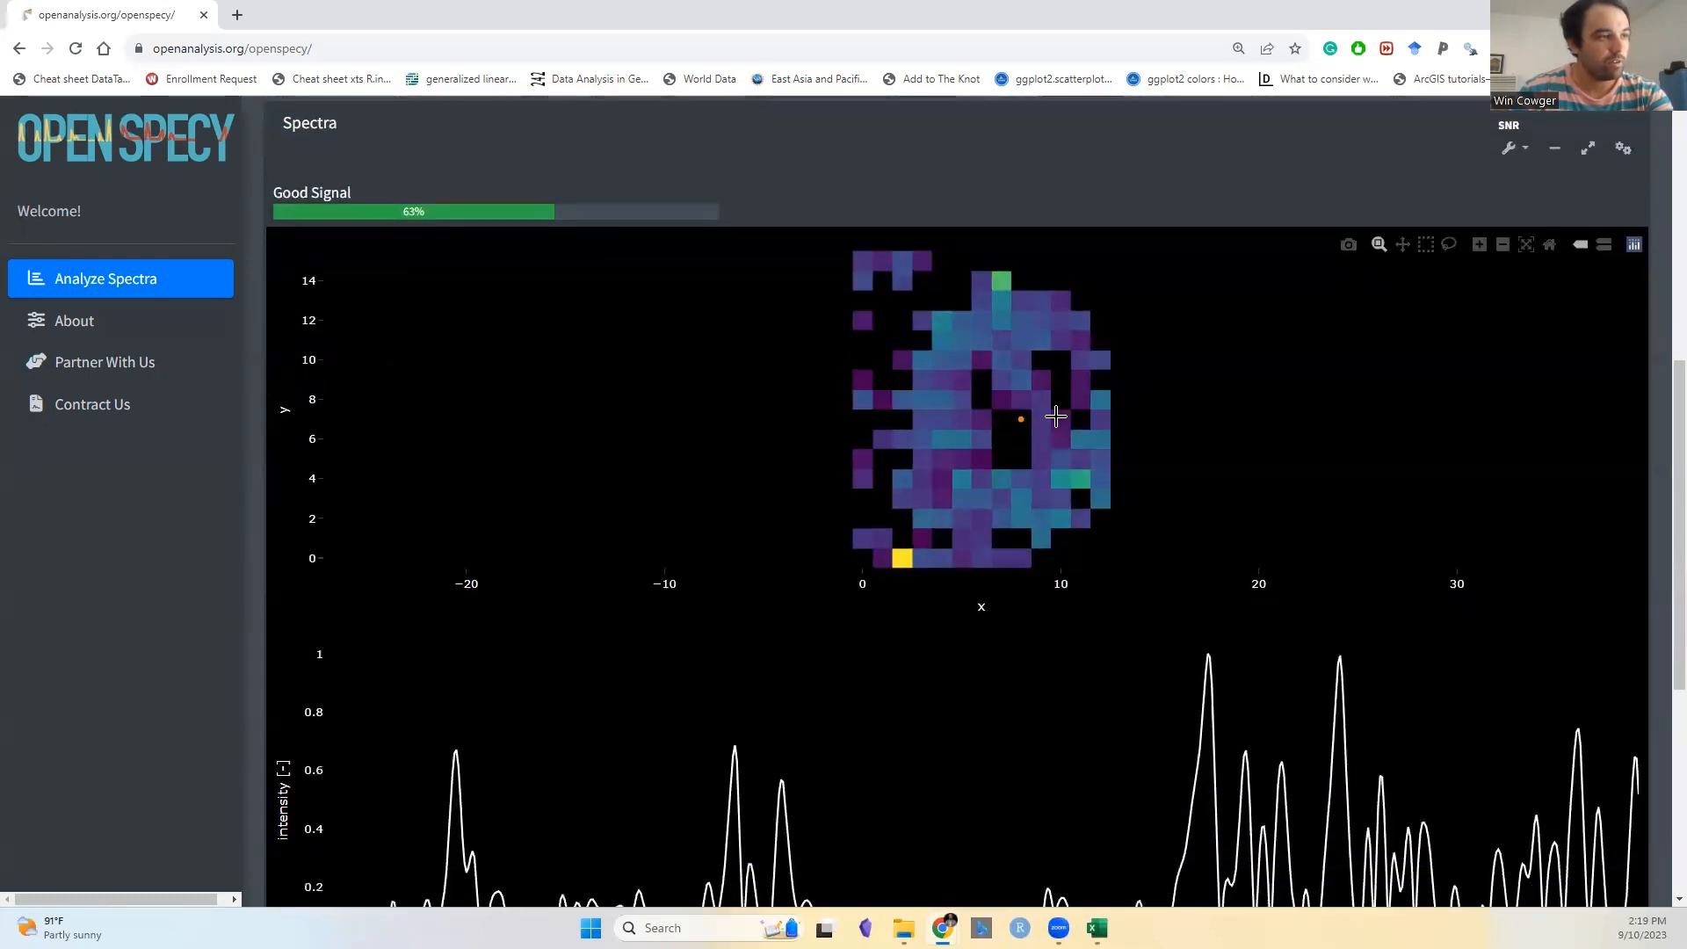
- Set the Smoothing/Derivative polynomial to 3
scroll(1056, 417, "up", 7)
scroll(972, 404, "up", 1)
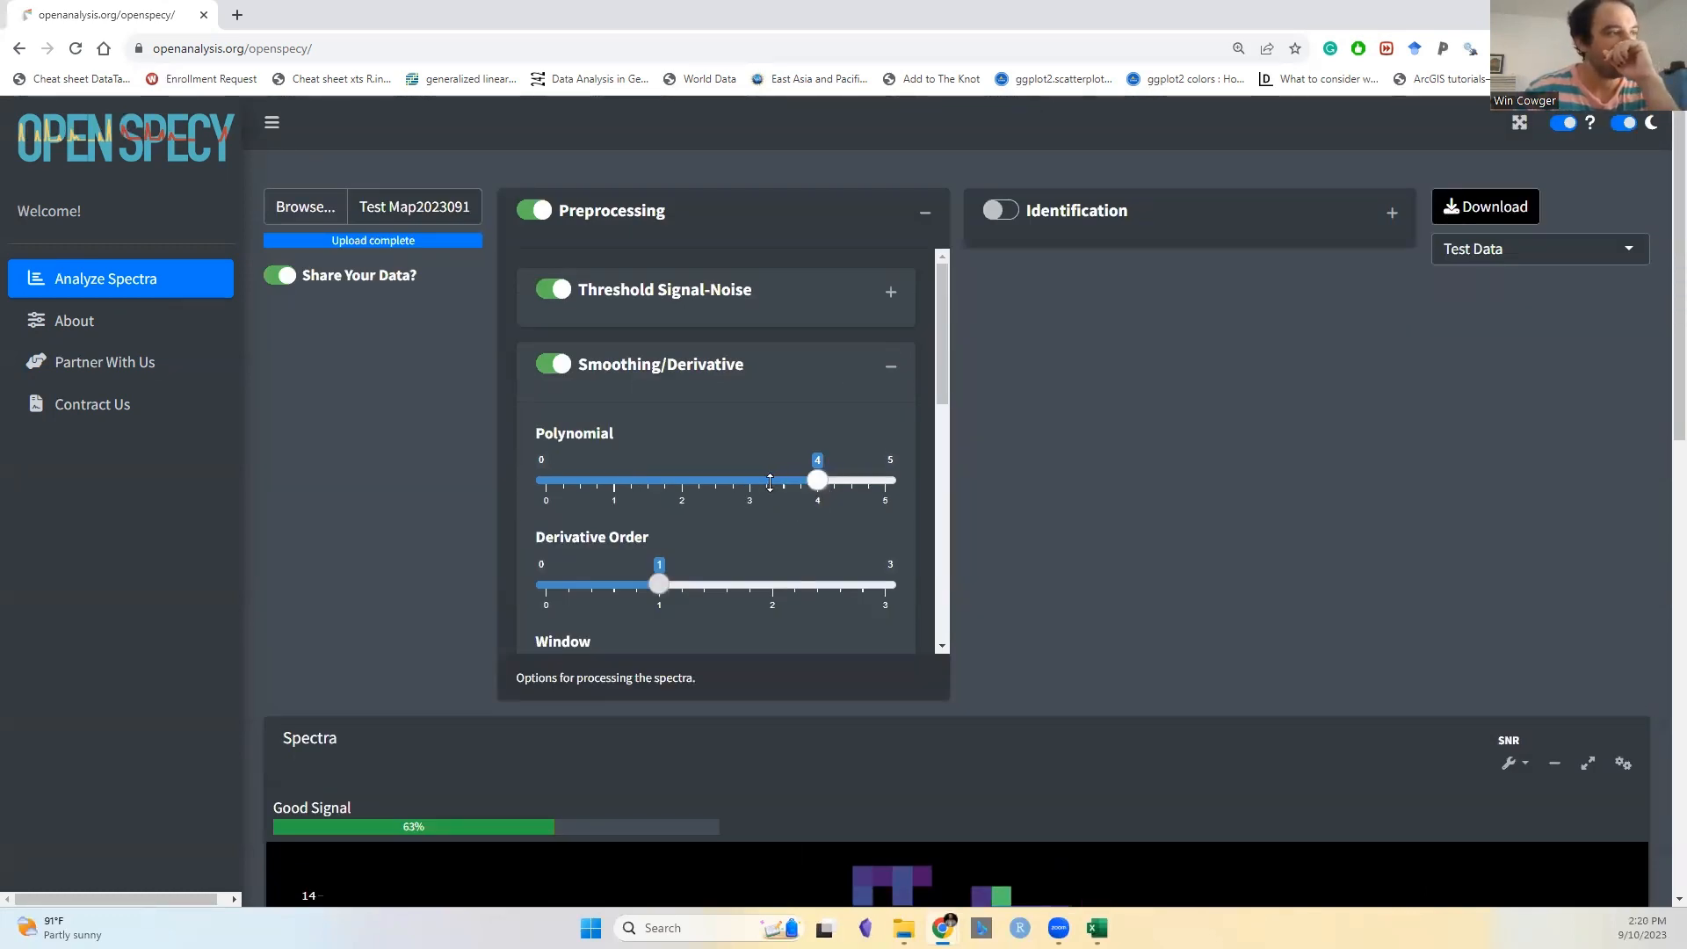
left_click_drag(818, 482, 752, 484)
- Set the smoothing window to 9 and check its effect on the signal-to-noise heatmap
scroll(890, 553, "down", 3)
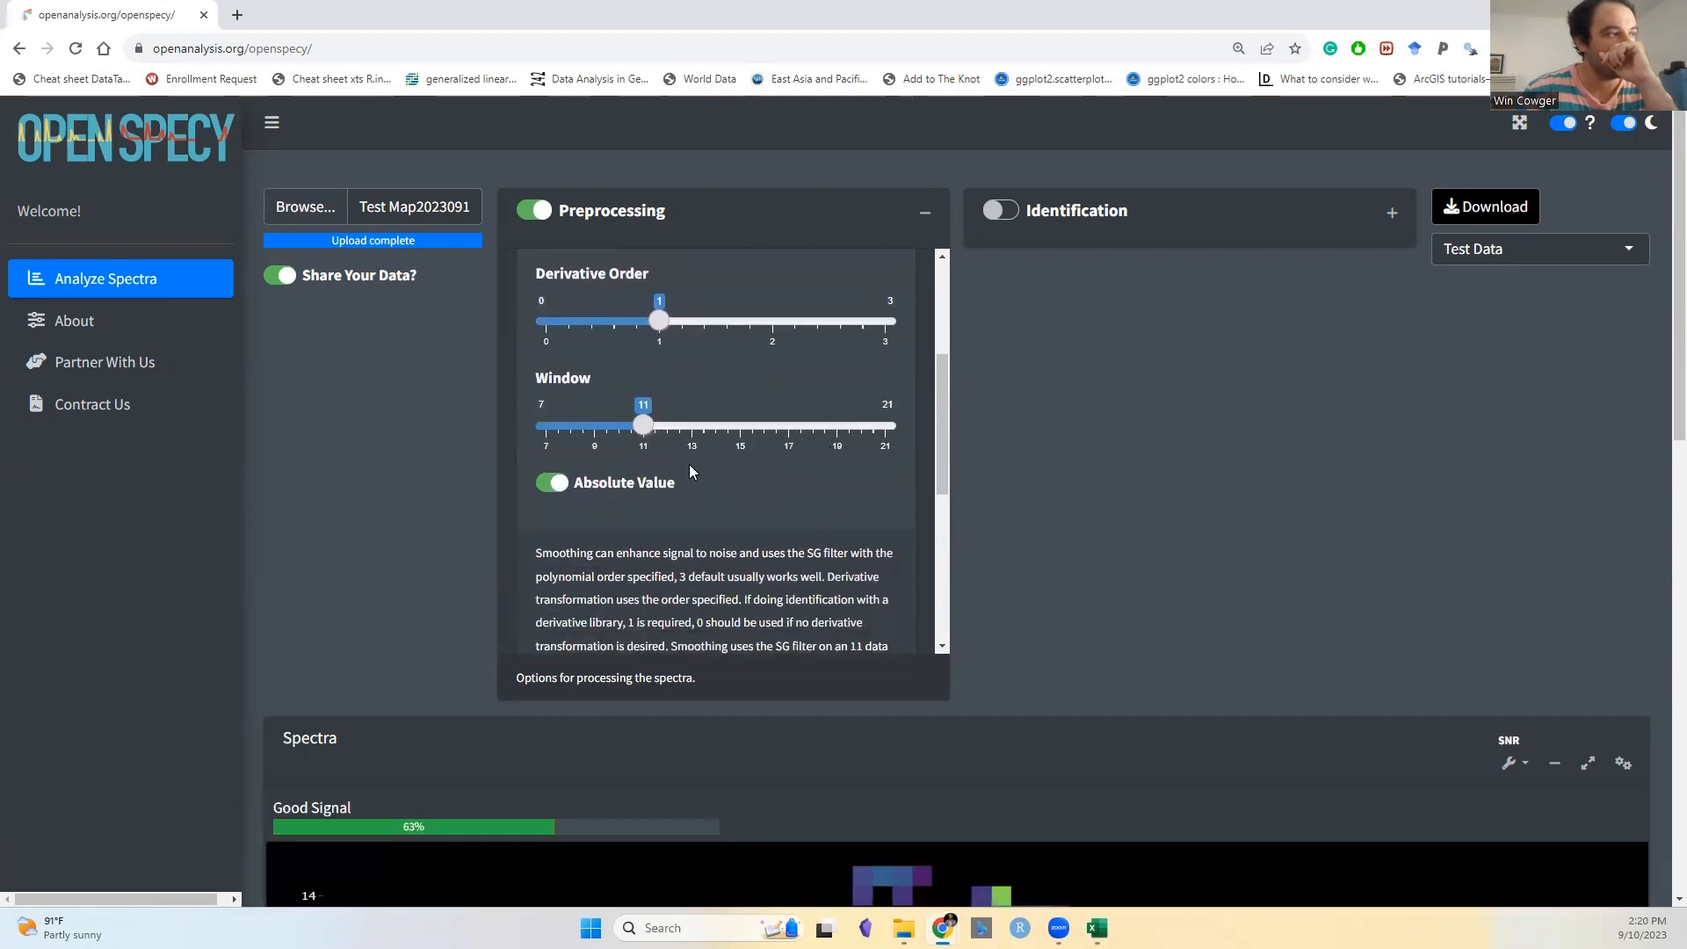
left_click_drag(643, 426, 595, 426)
scroll(1186, 580, "down", 5)
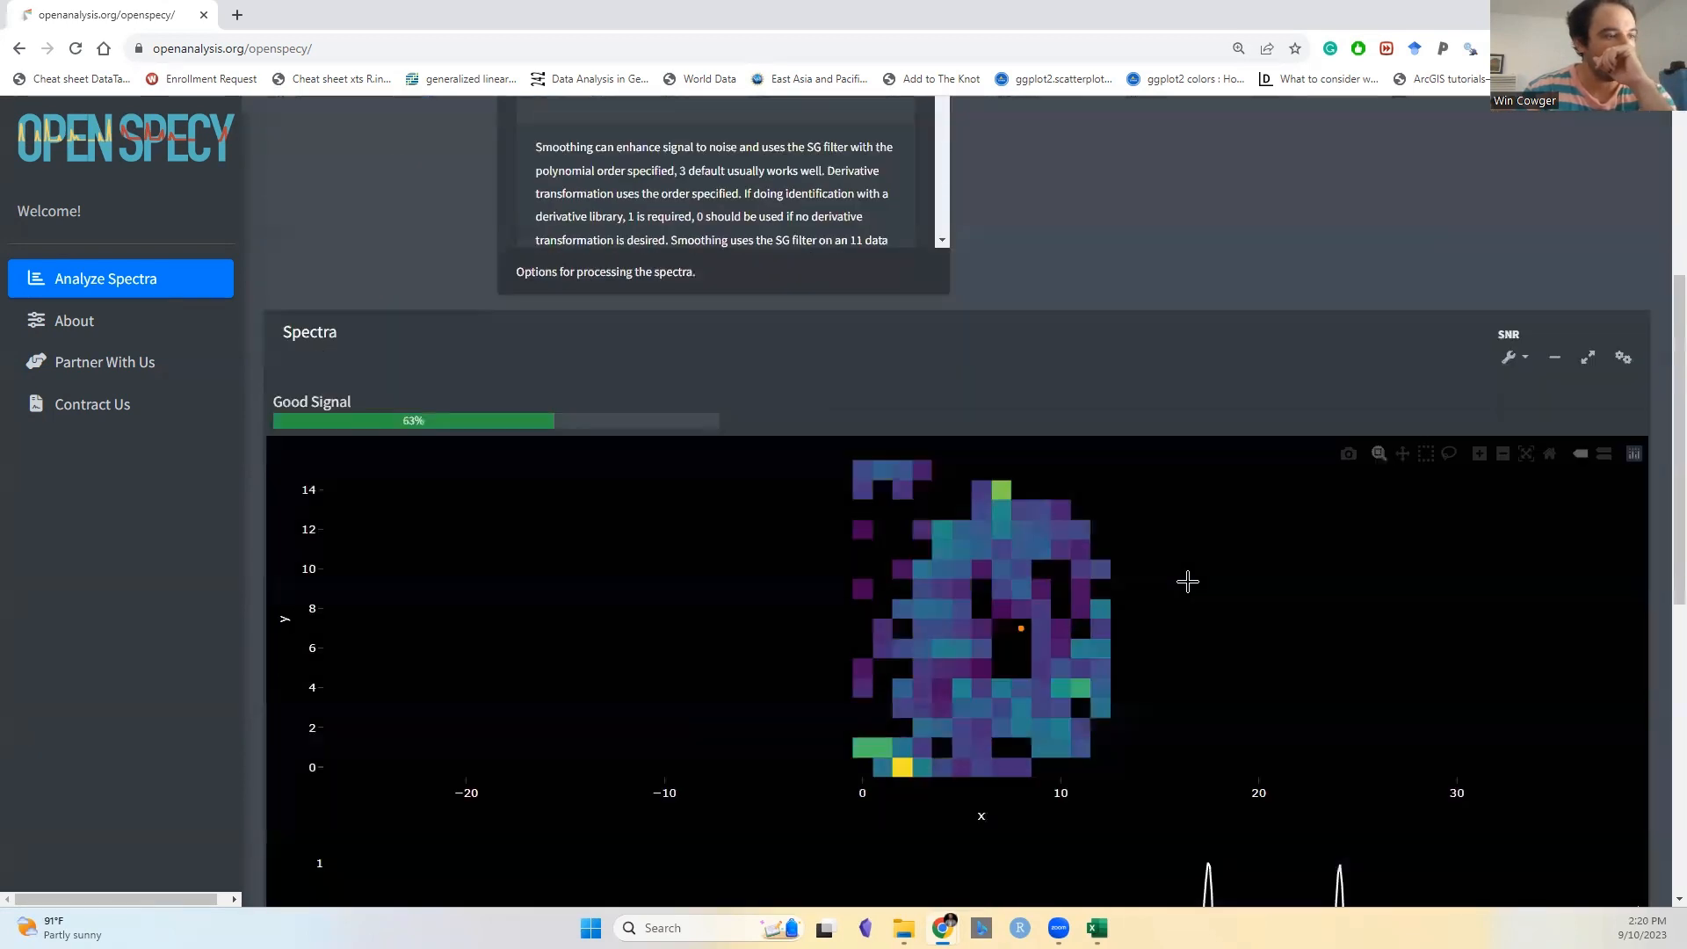
scroll(959, 514, "up", 2)
scroll(958, 514, "up", 2)
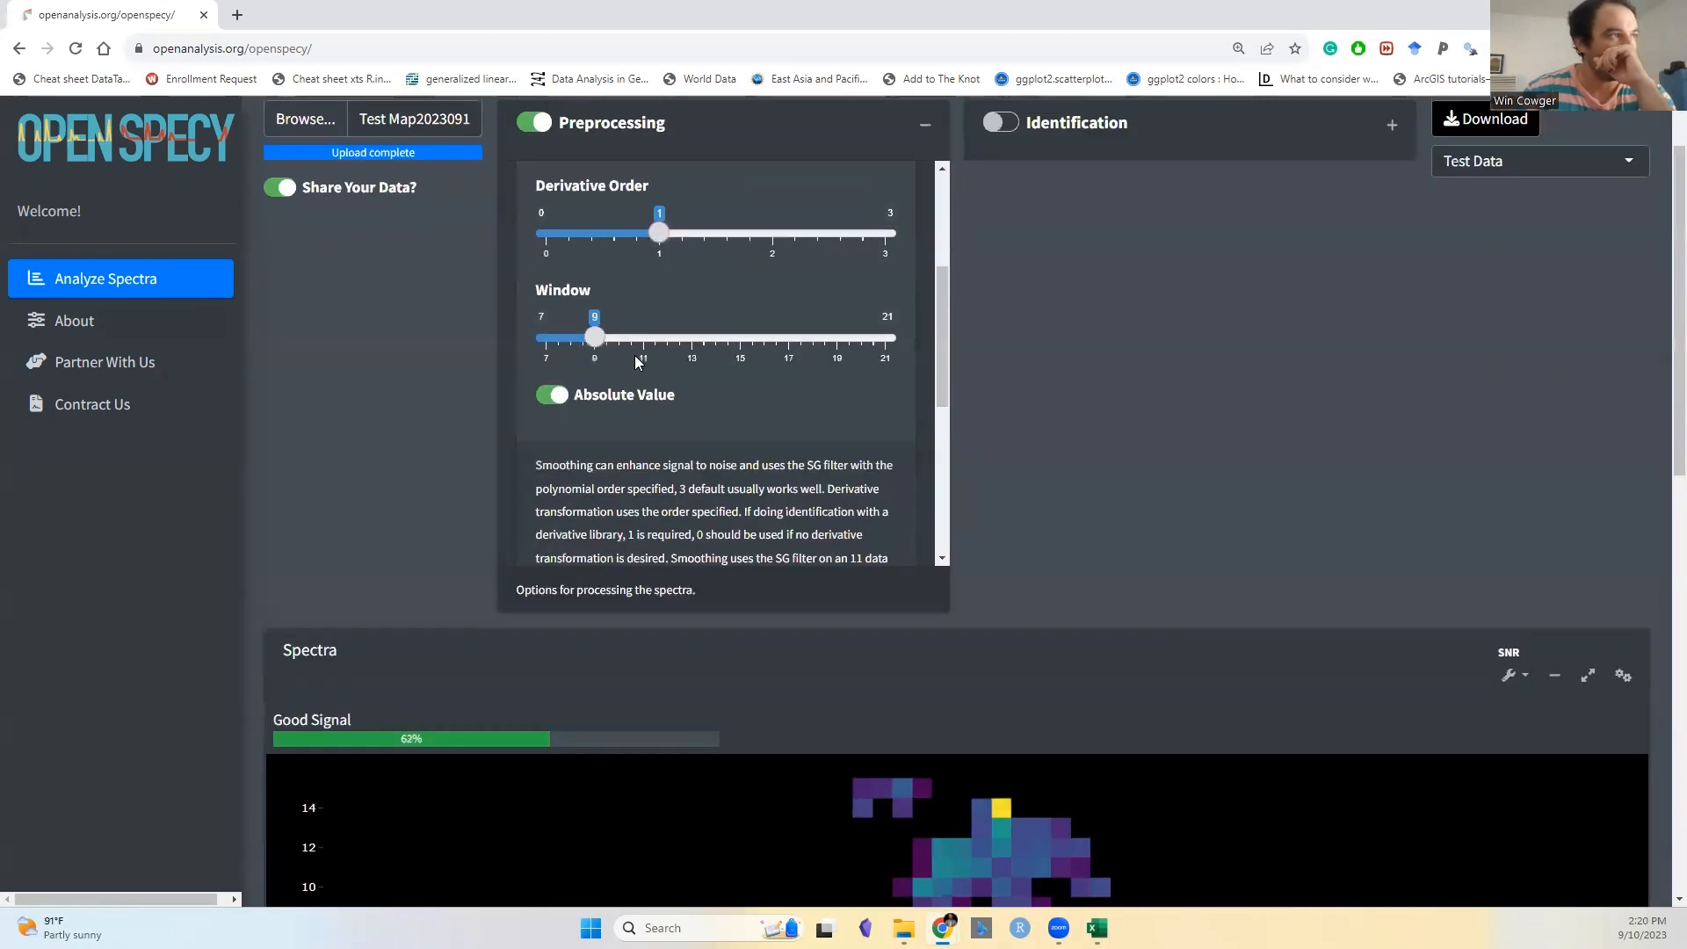
- Raise the smoothing window in stages to 11, 13 and 15, checking the heatmap's response
left_click_drag(595, 337, 643, 337)
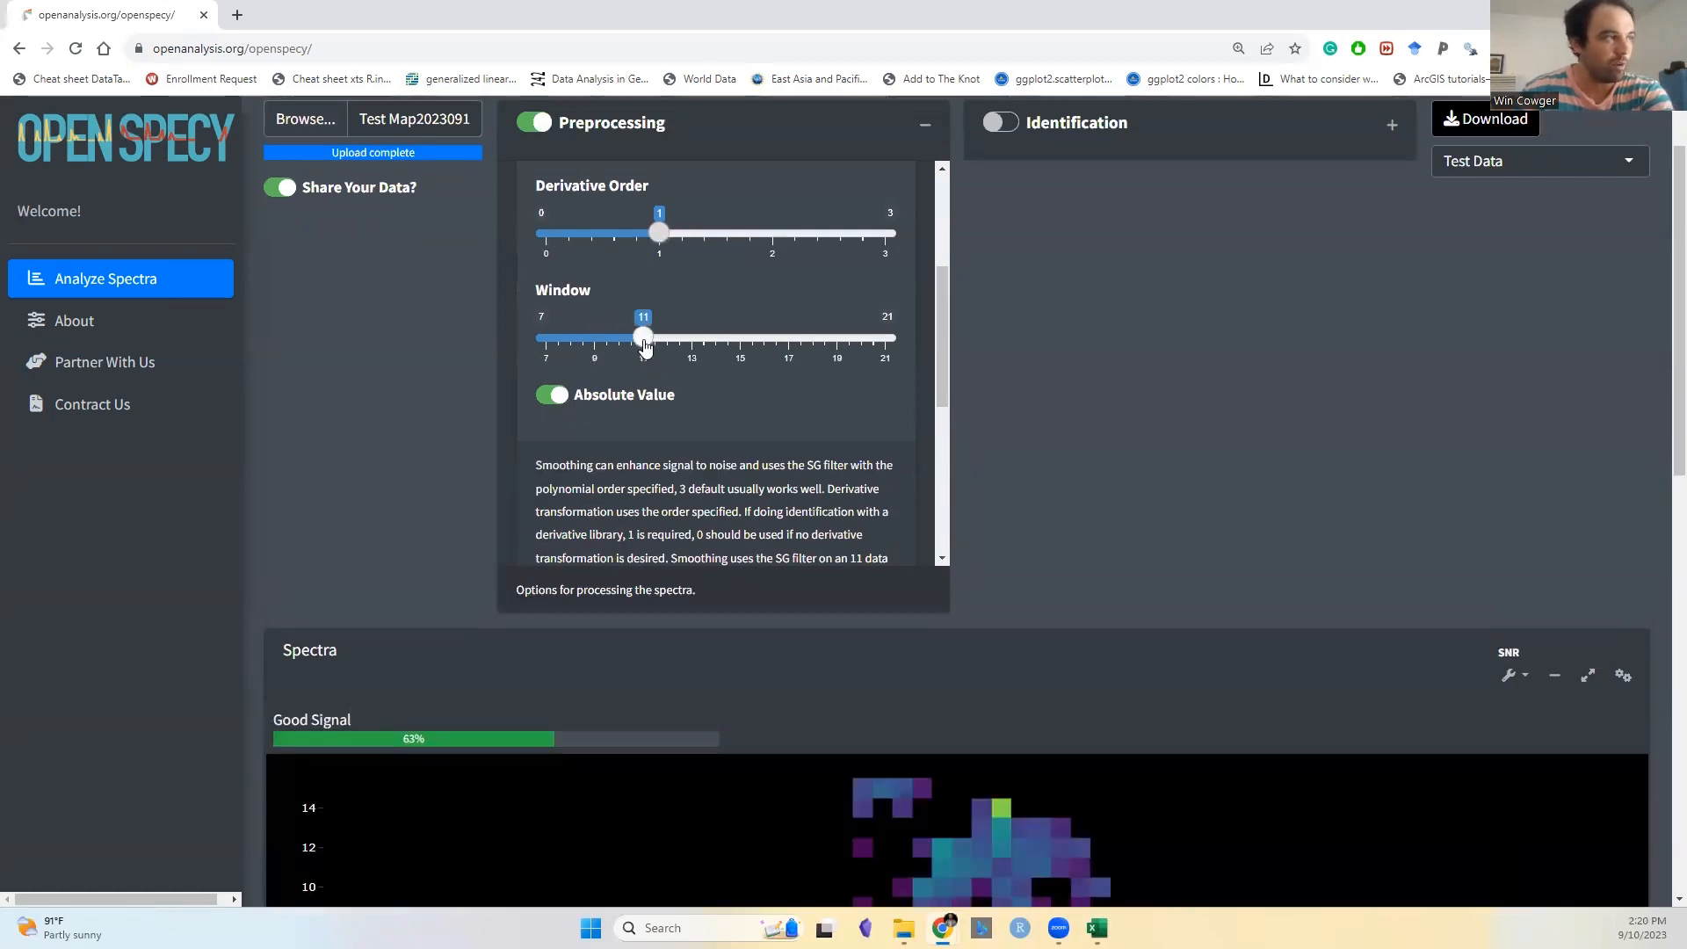
left_click_drag(644, 340, 691, 339)
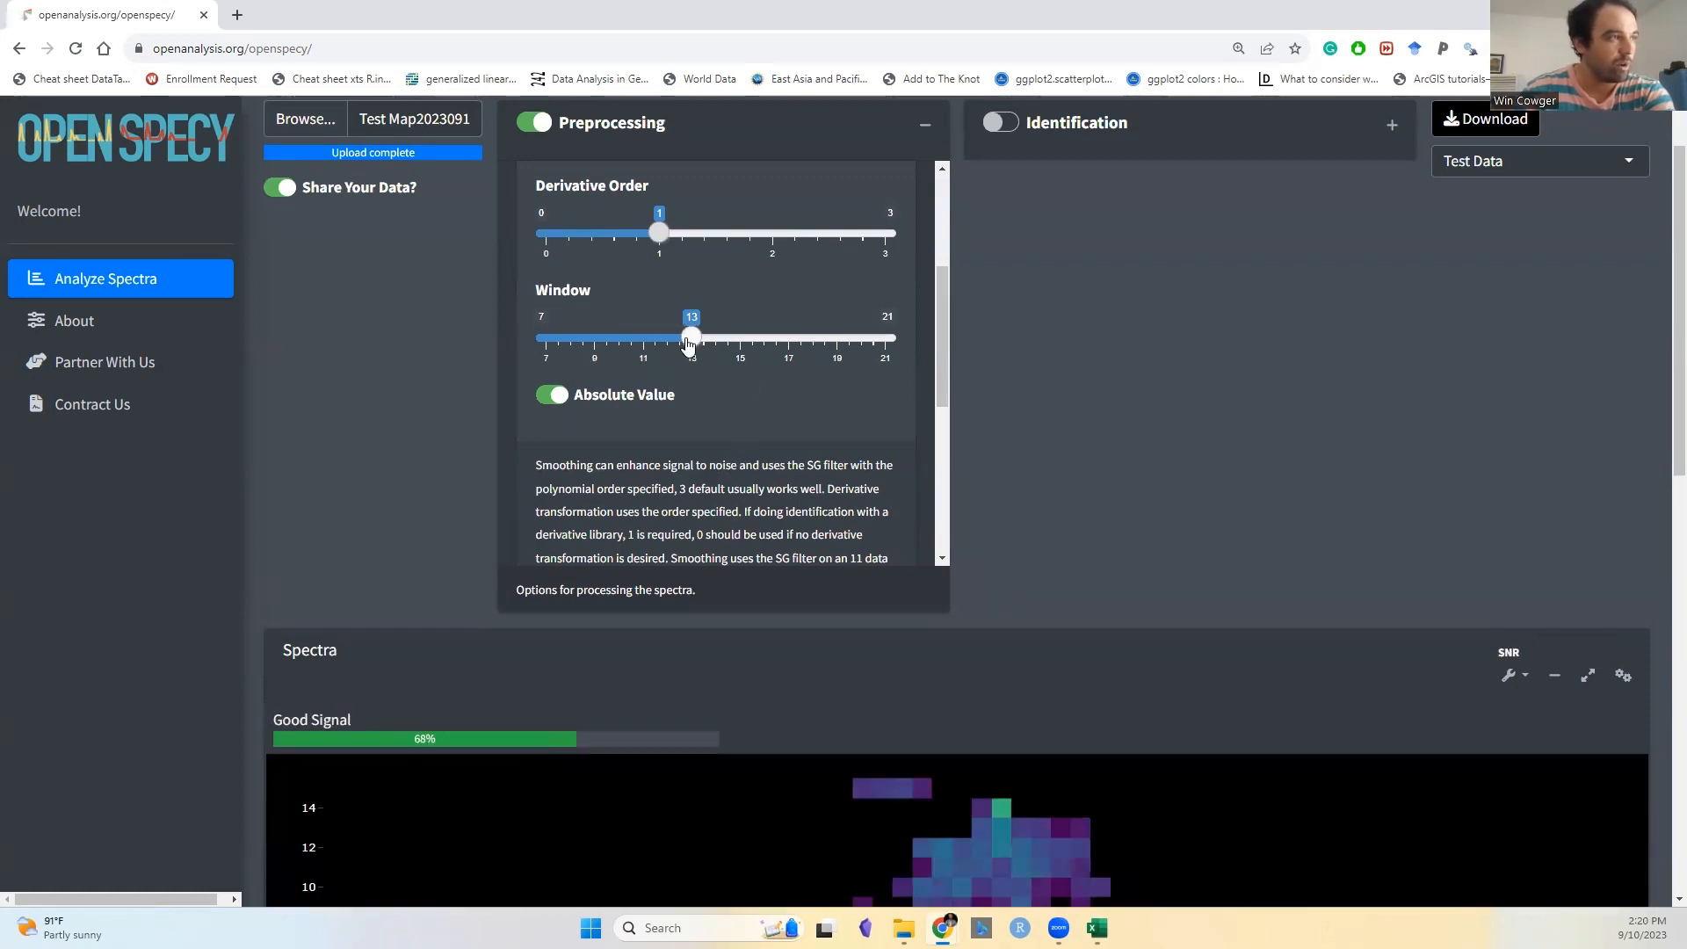
left_click_drag(690, 340, 740, 339)
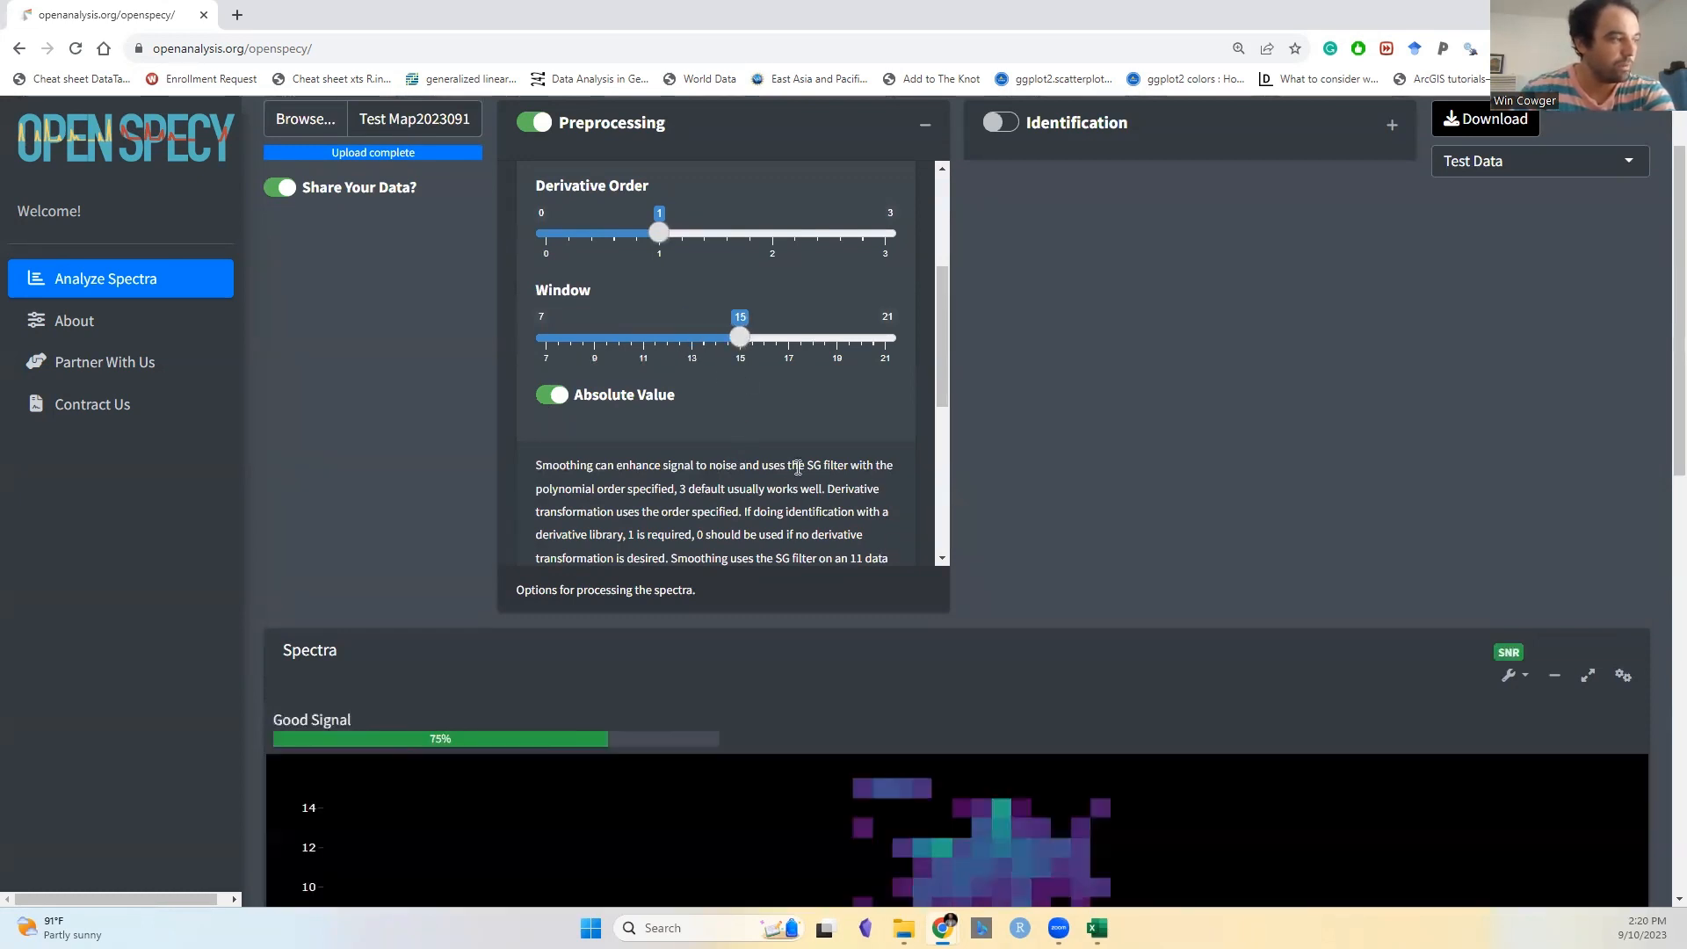
scroll(1139, 475, "down", 4)
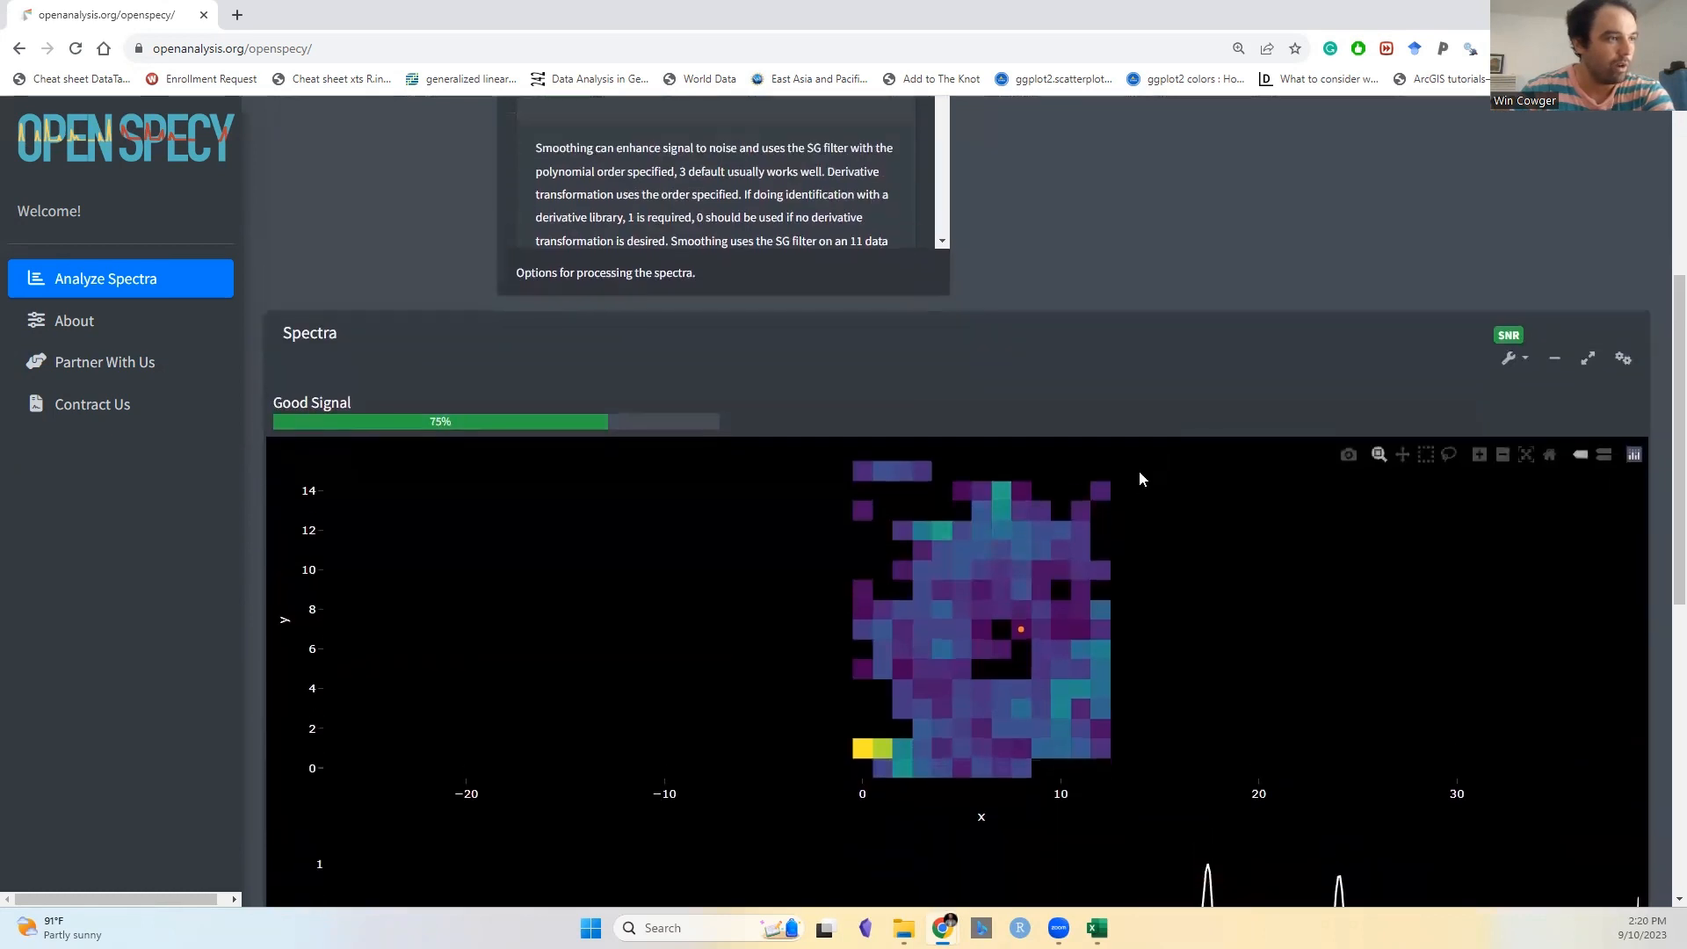
scroll(1139, 478, "up", 3)
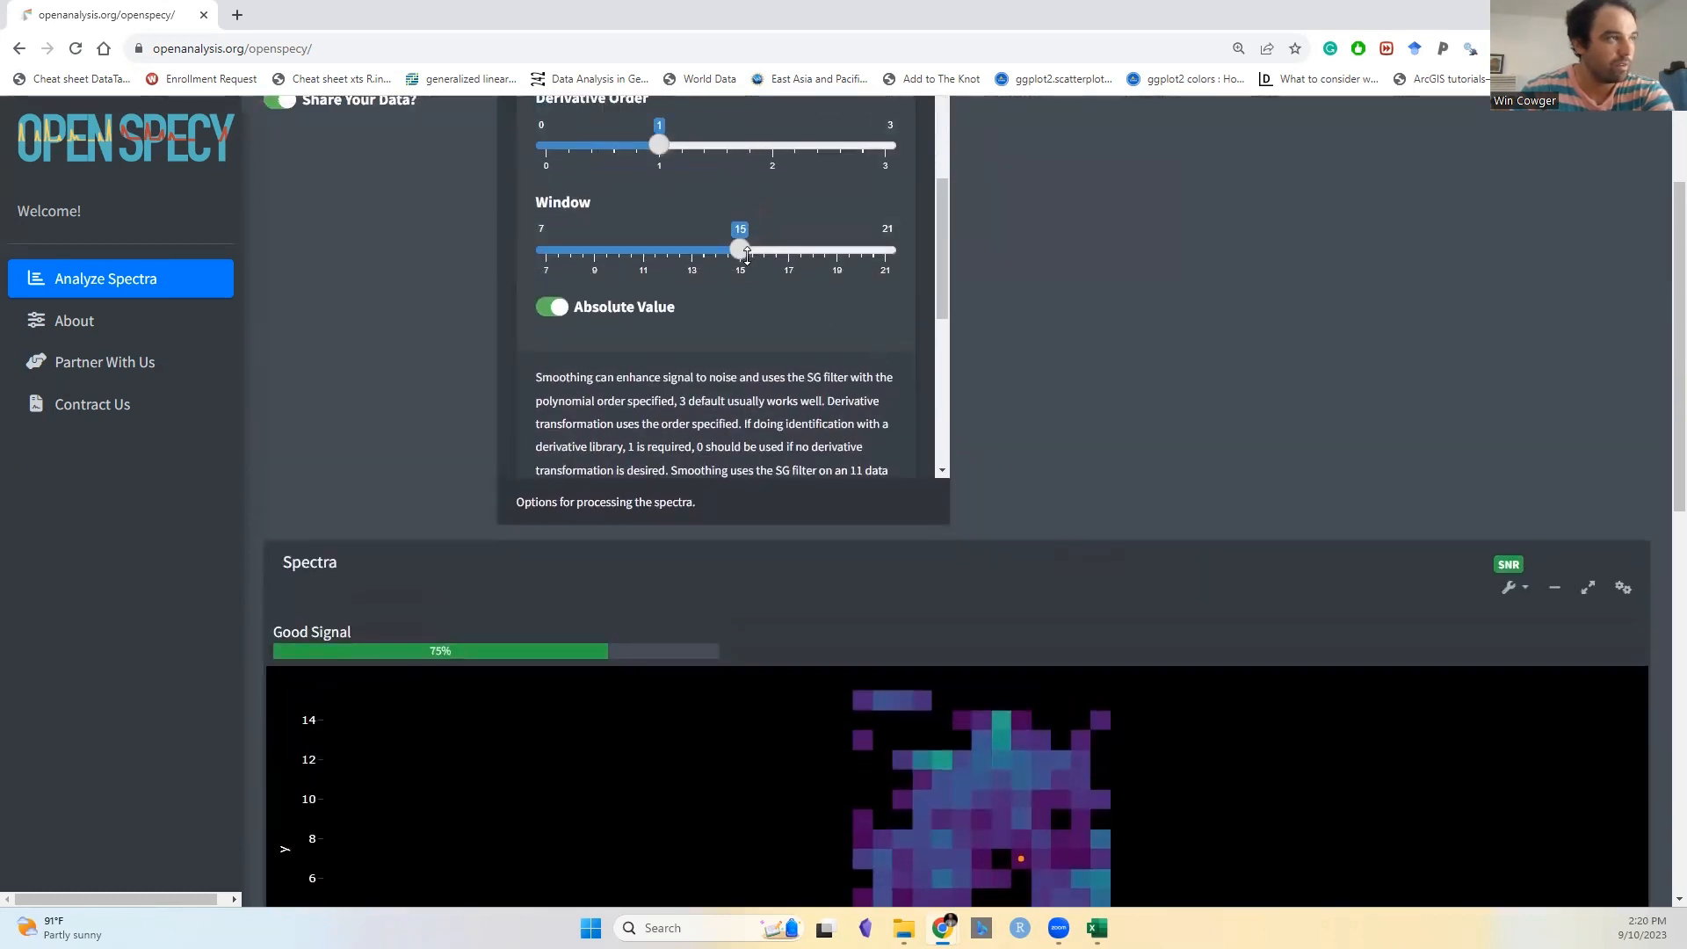
- Set the smoothing window to 17 and check the heatmap and the processed spectrum
left_click_drag(740, 249, 788, 249)
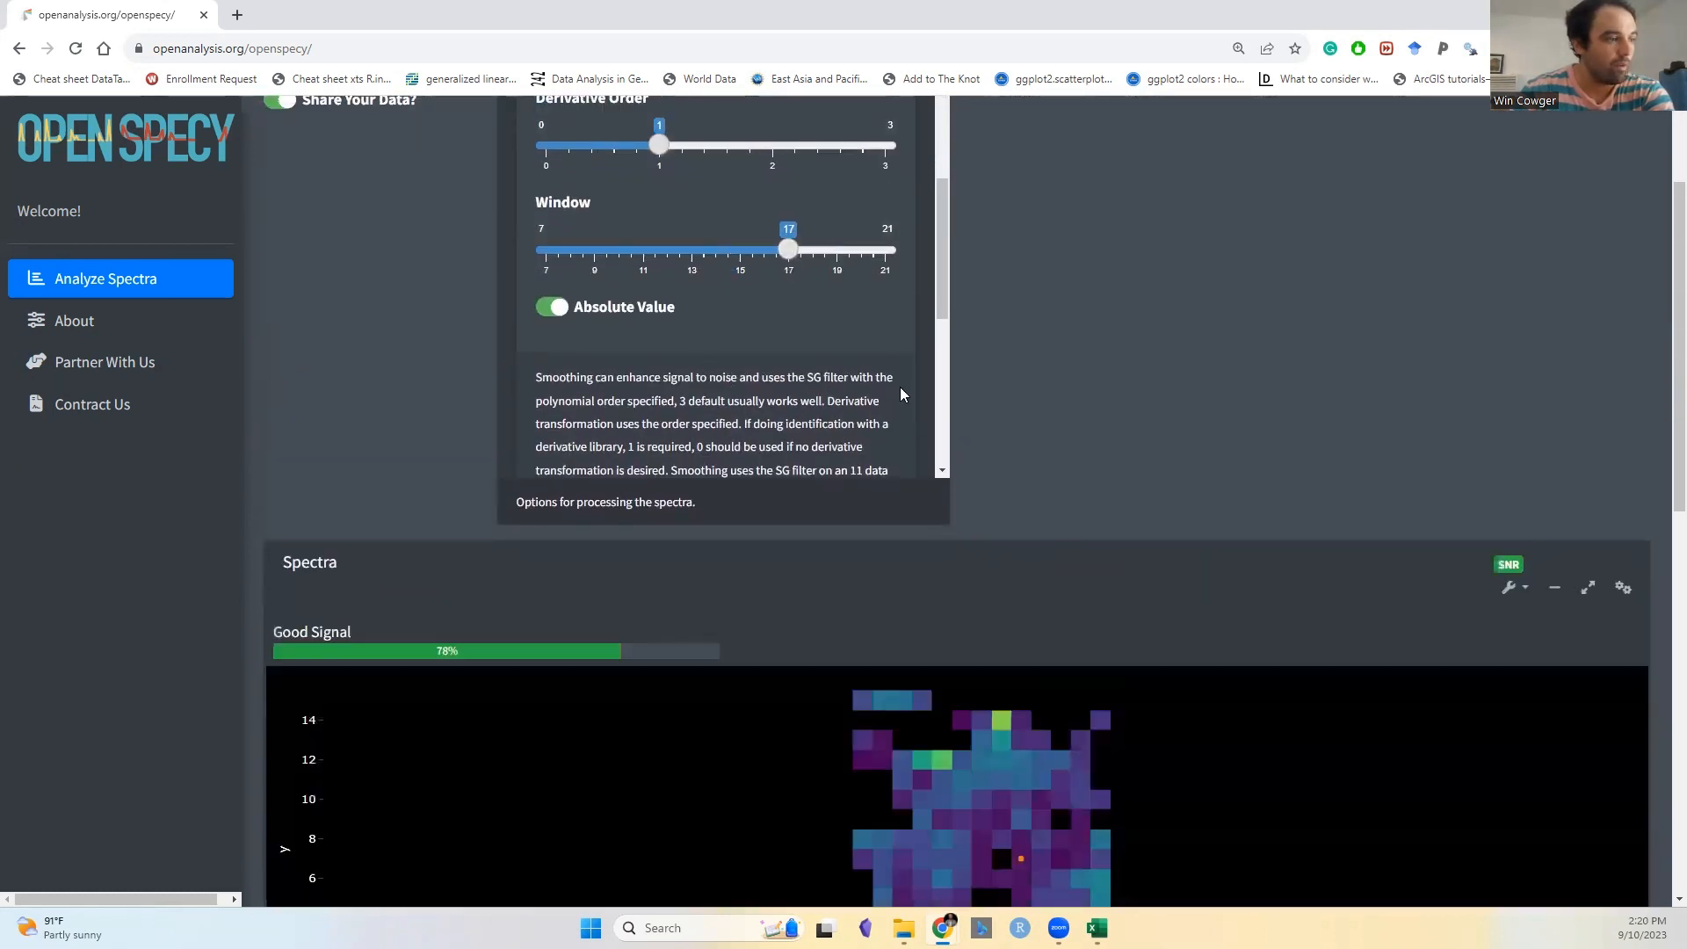
scroll(1037, 415, "down", 3)
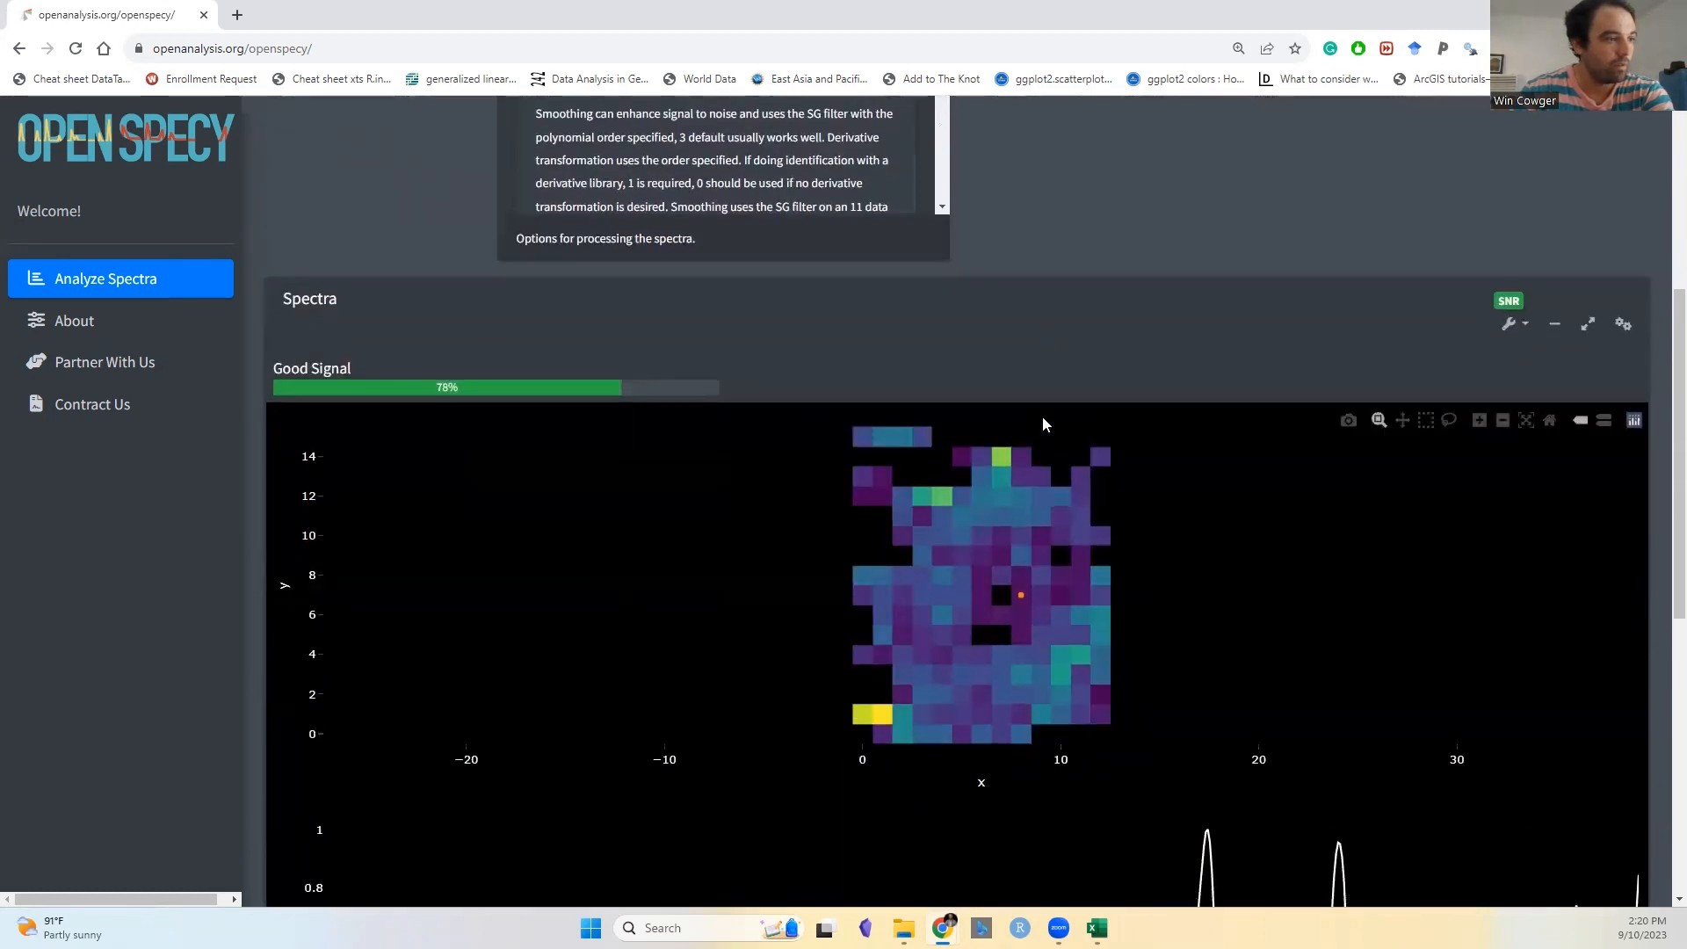
scroll(1042, 424, "down", 3)
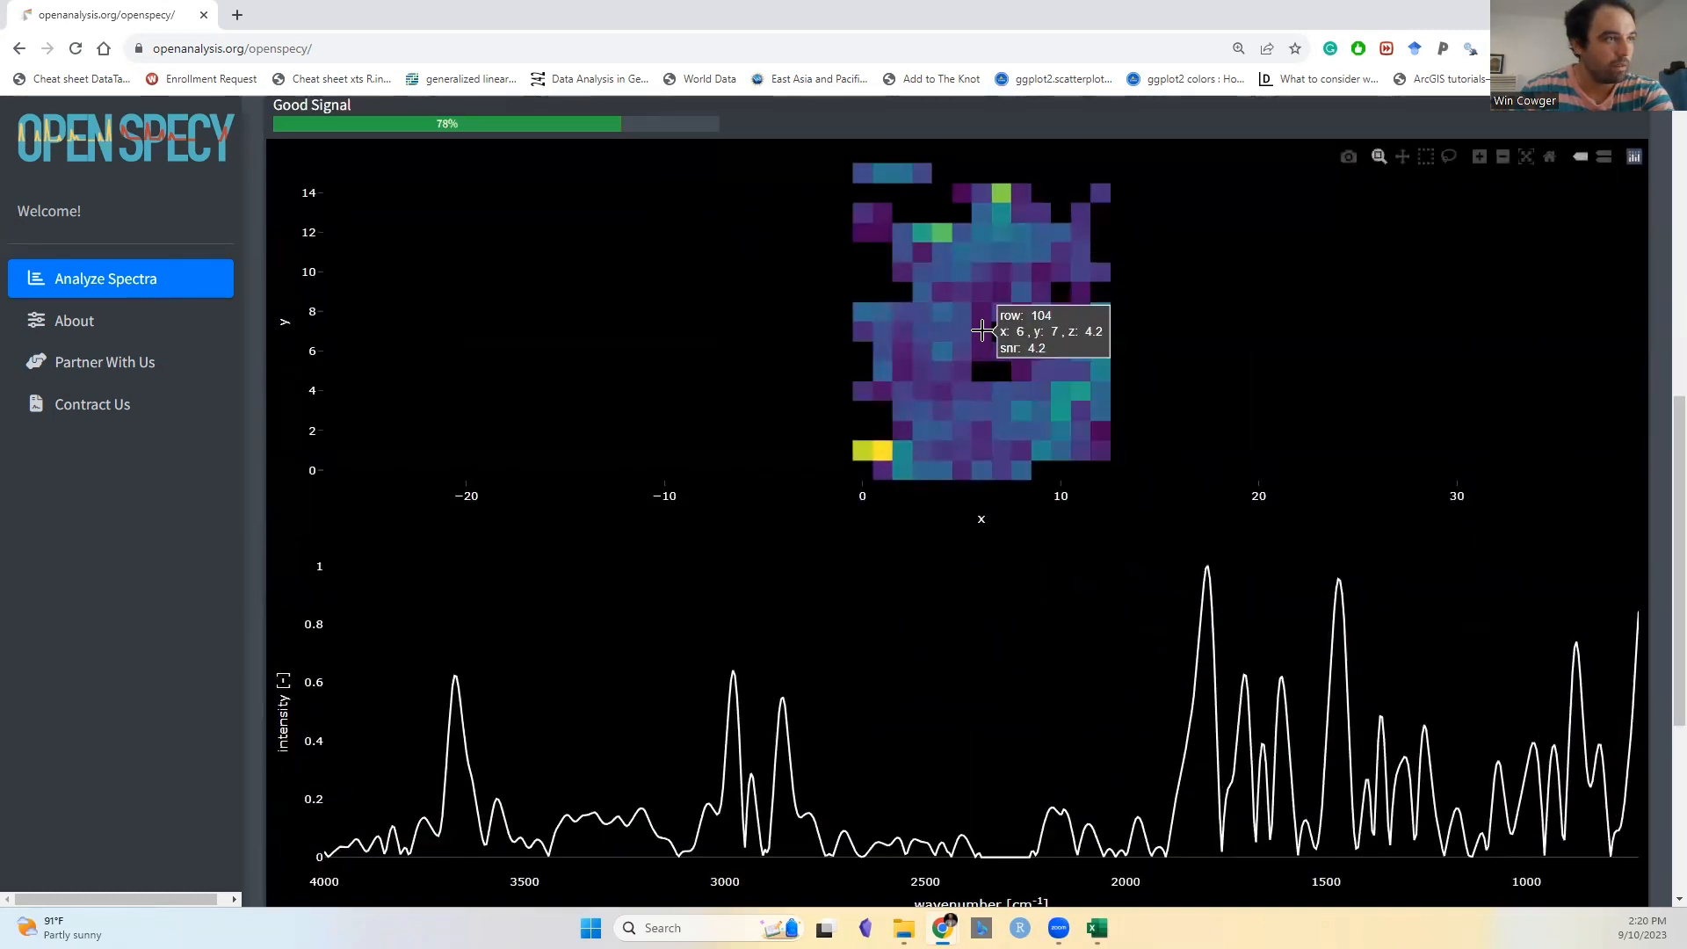
- Compare the processed spectra of the heatmap pixels at x 5, y 7, at x 7, y 9 and at x 7, y 5
left_click(982, 329)
left_click(995, 322)
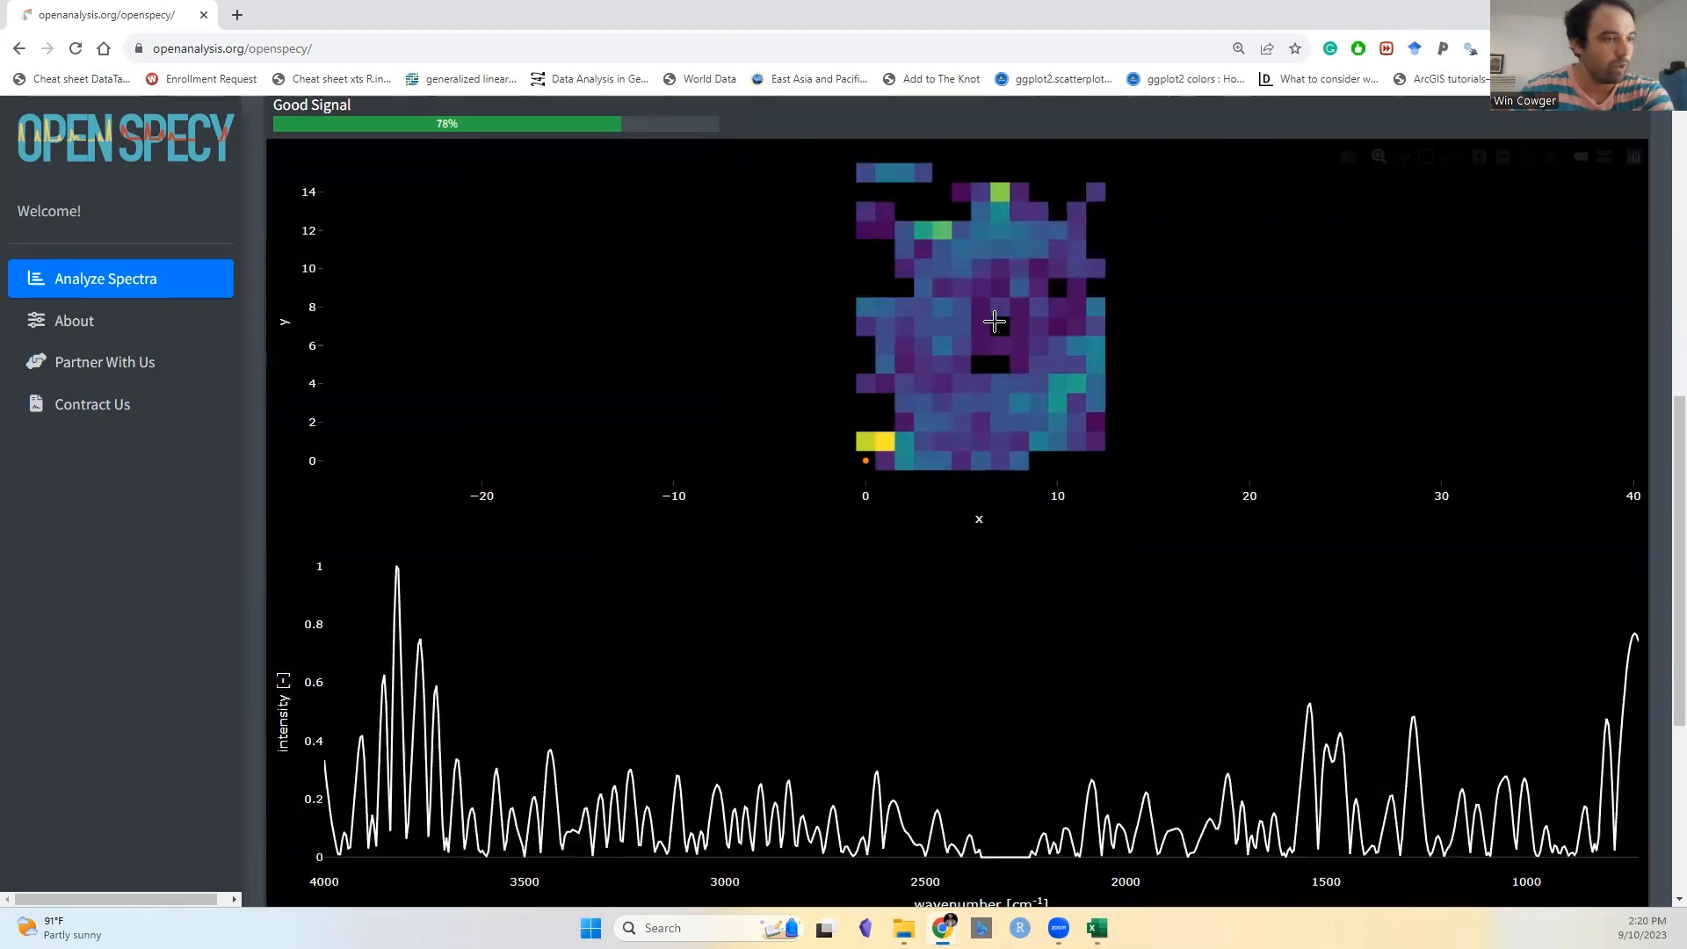
left_click(967, 322)
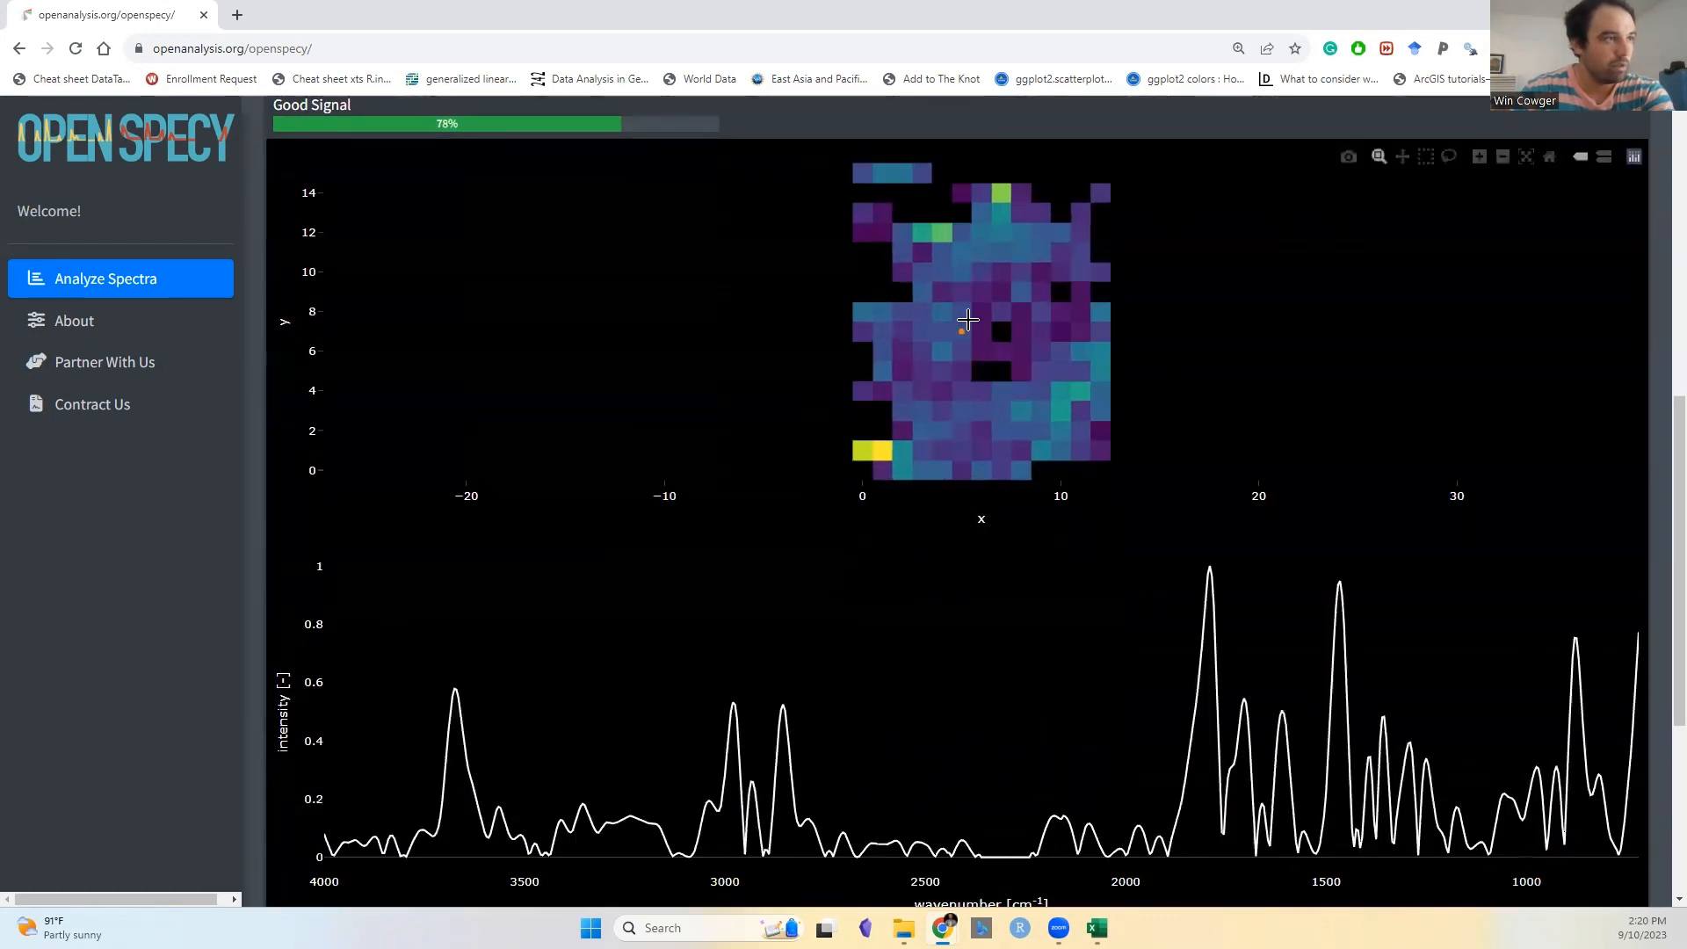
left_click(1000, 283)
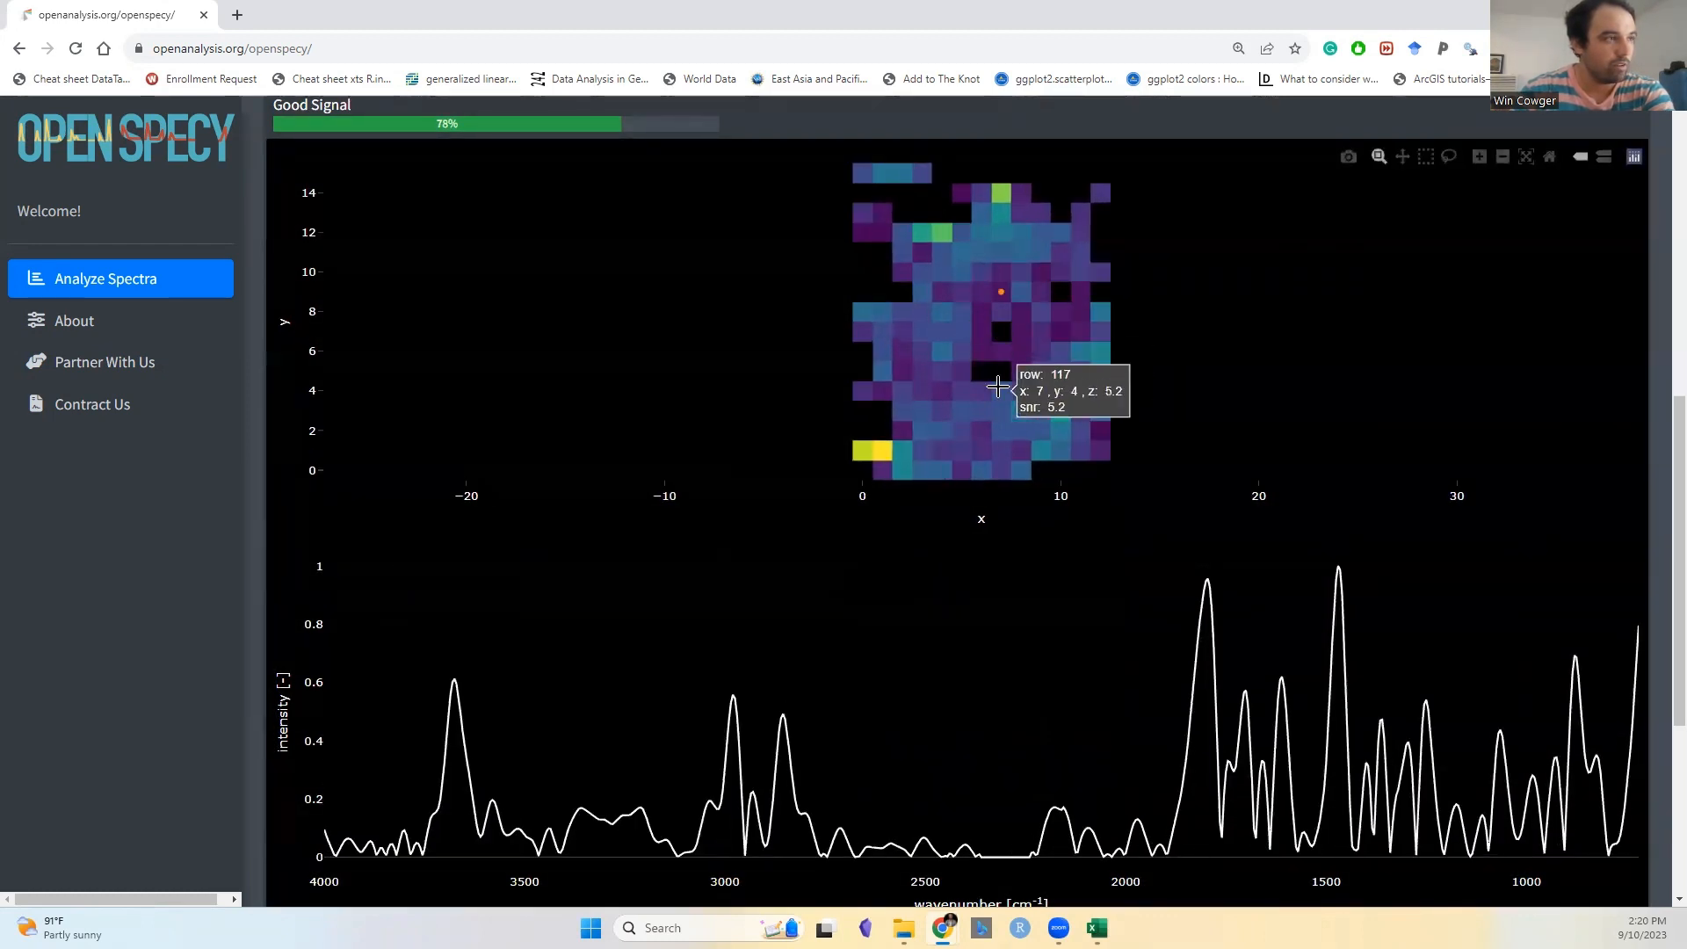
left_click(1007, 373)
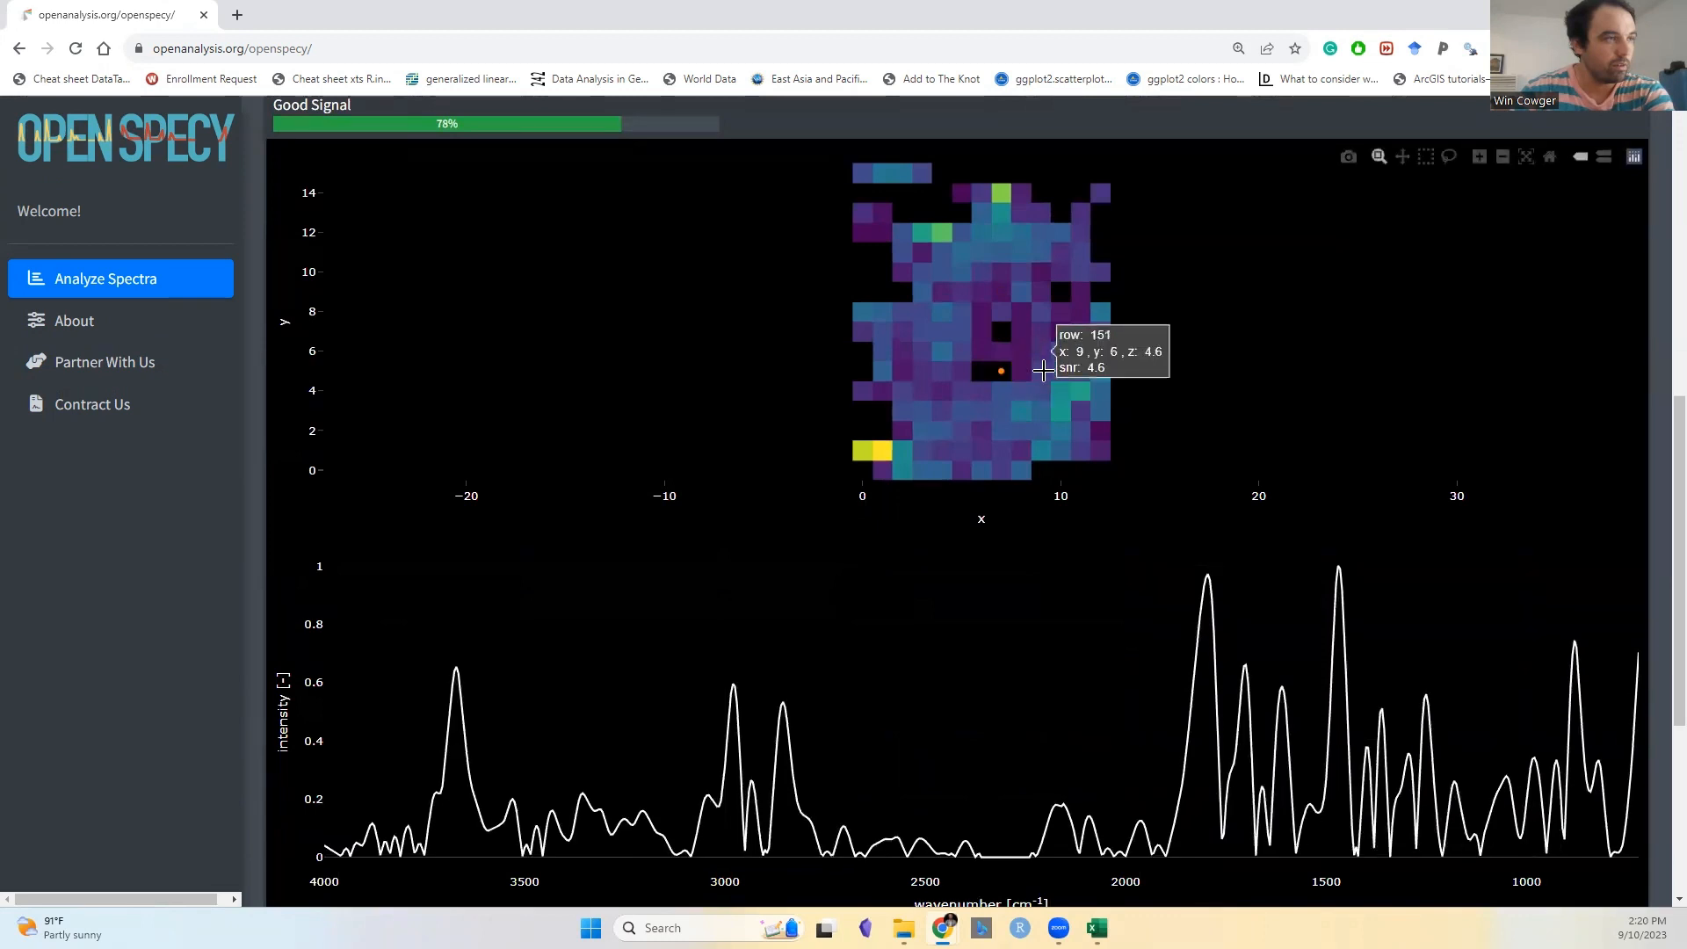
- Review the Threshold Signal-Noise minimum value and histogram, and collapse those settings again
scroll(953, 446, "up", 4)
scroll(971, 388, "up", 3)
scroll(764, 335, "up", 4)
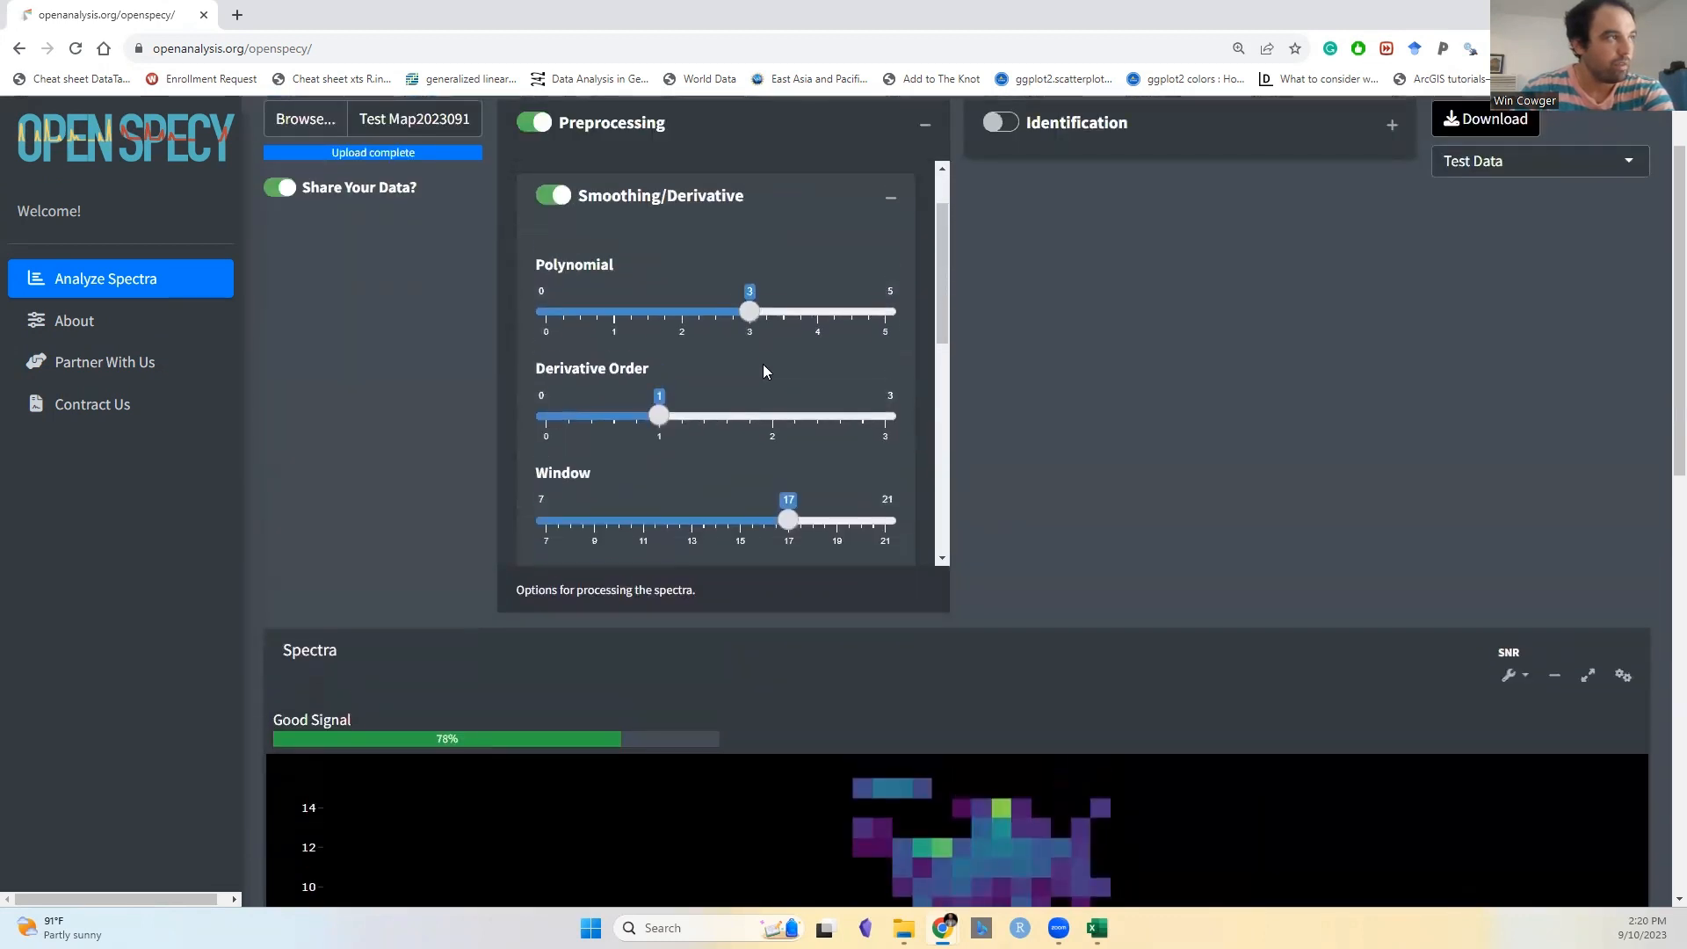
left_click(890, 202)
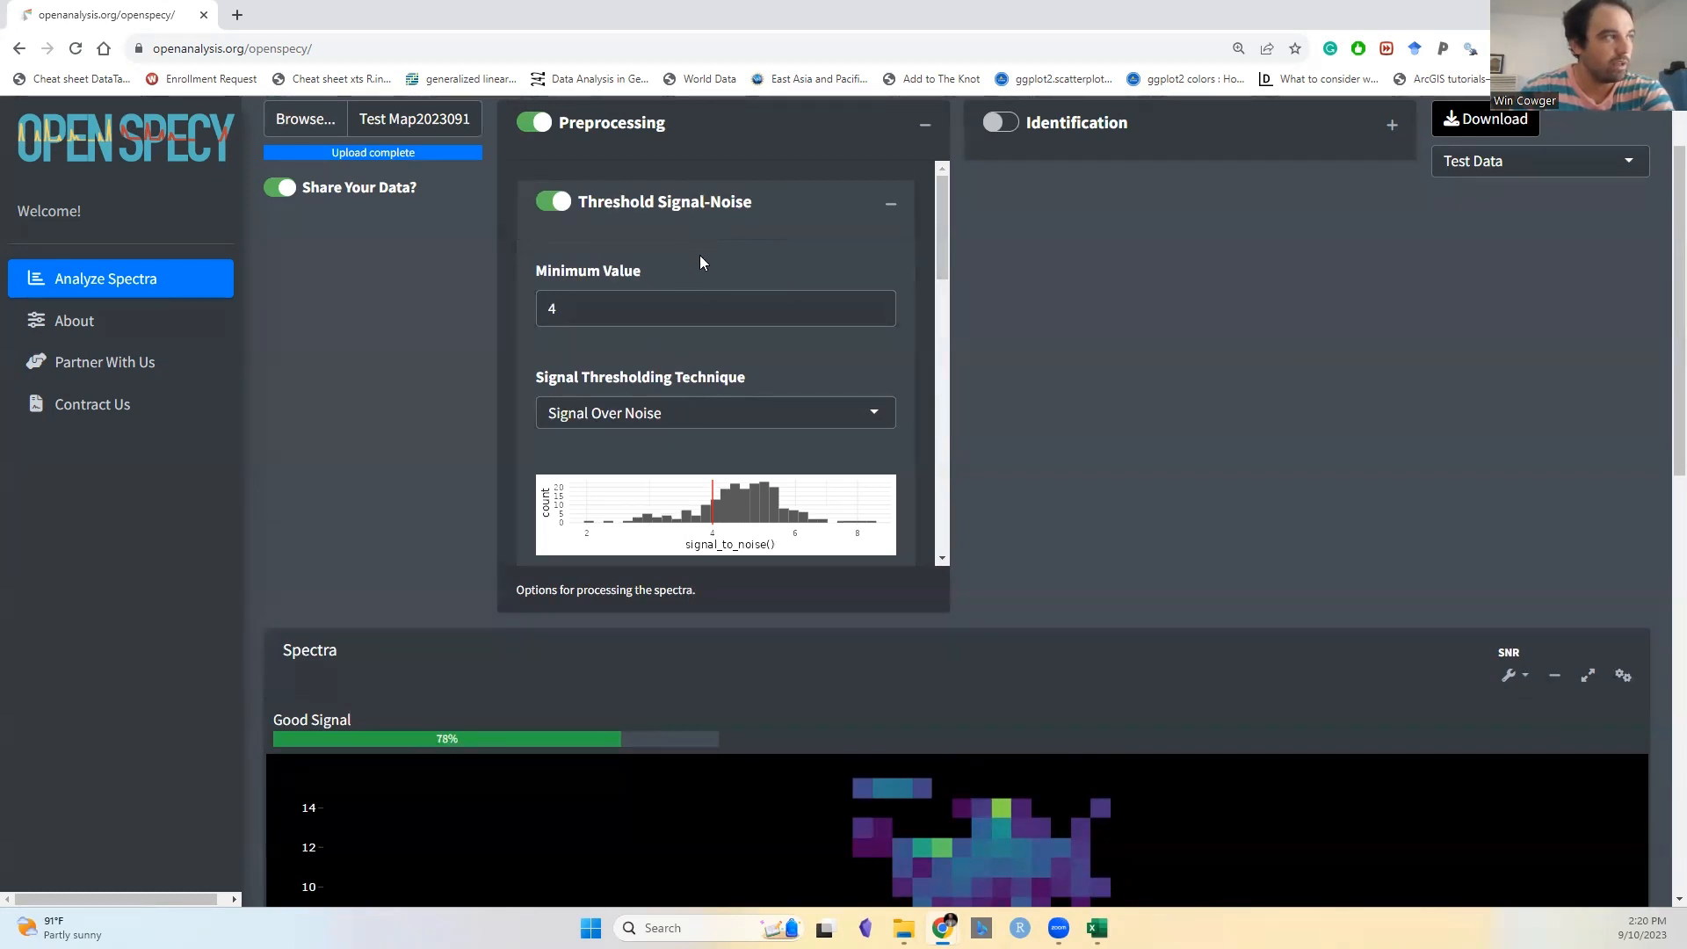
left_click(900, 217)
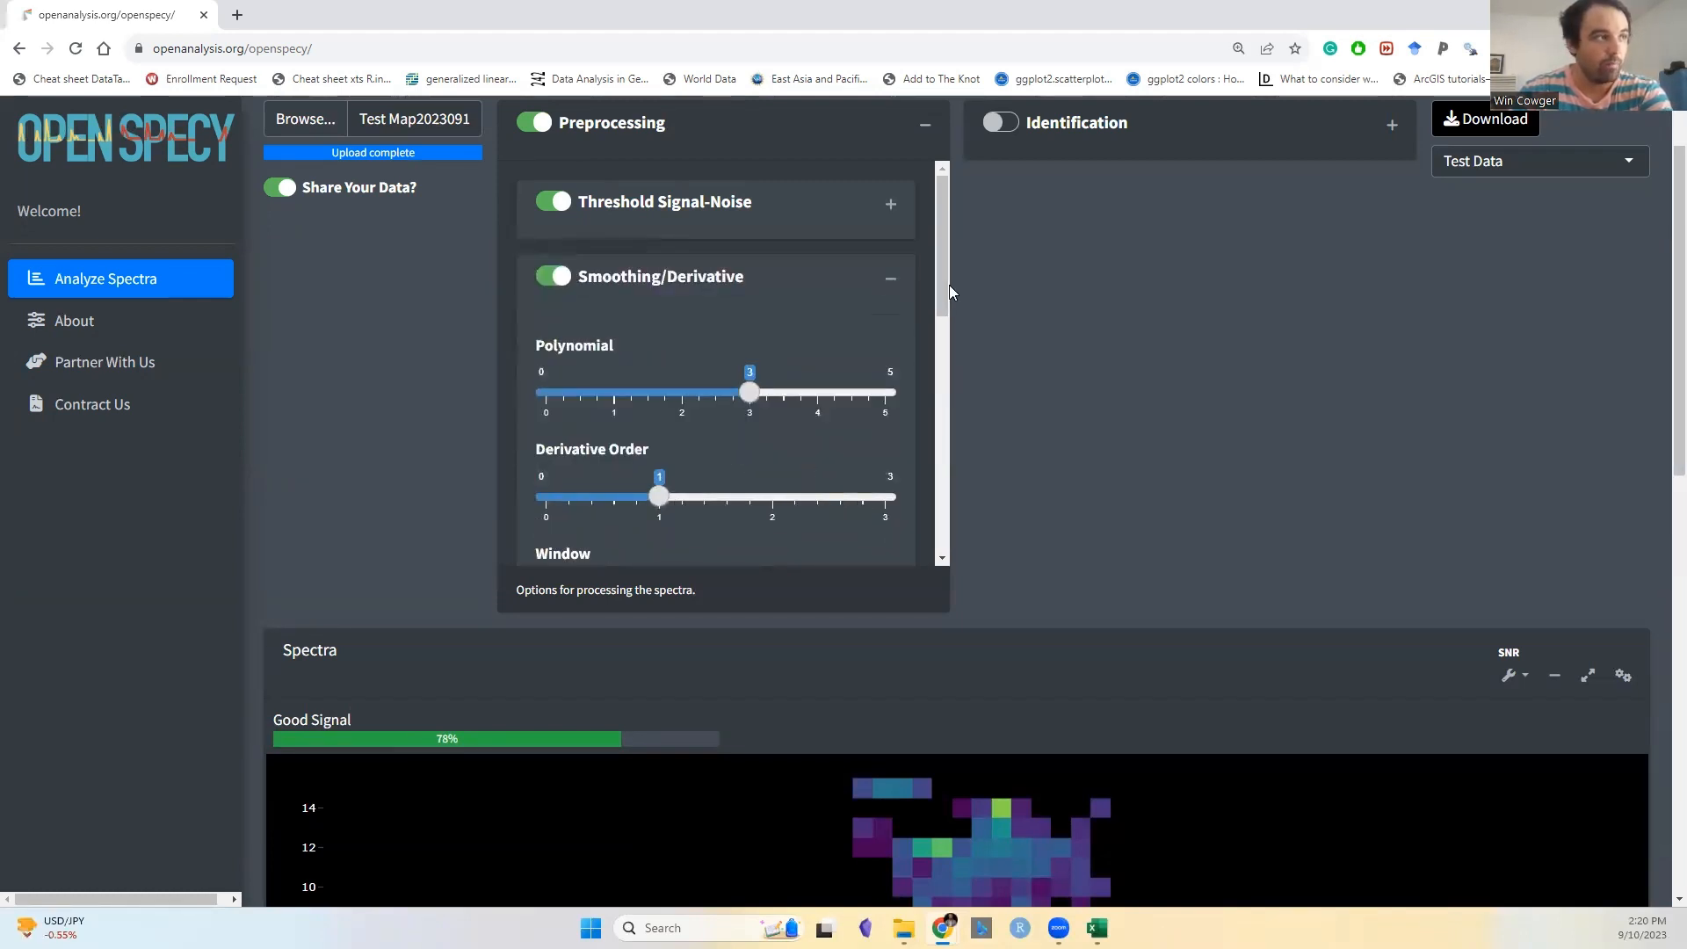
- Try a Smoothing/Derivative polynomial of 2, check the heatmap, and return the polynomial to 3
left_click_drag(939, 286, 935, 341)
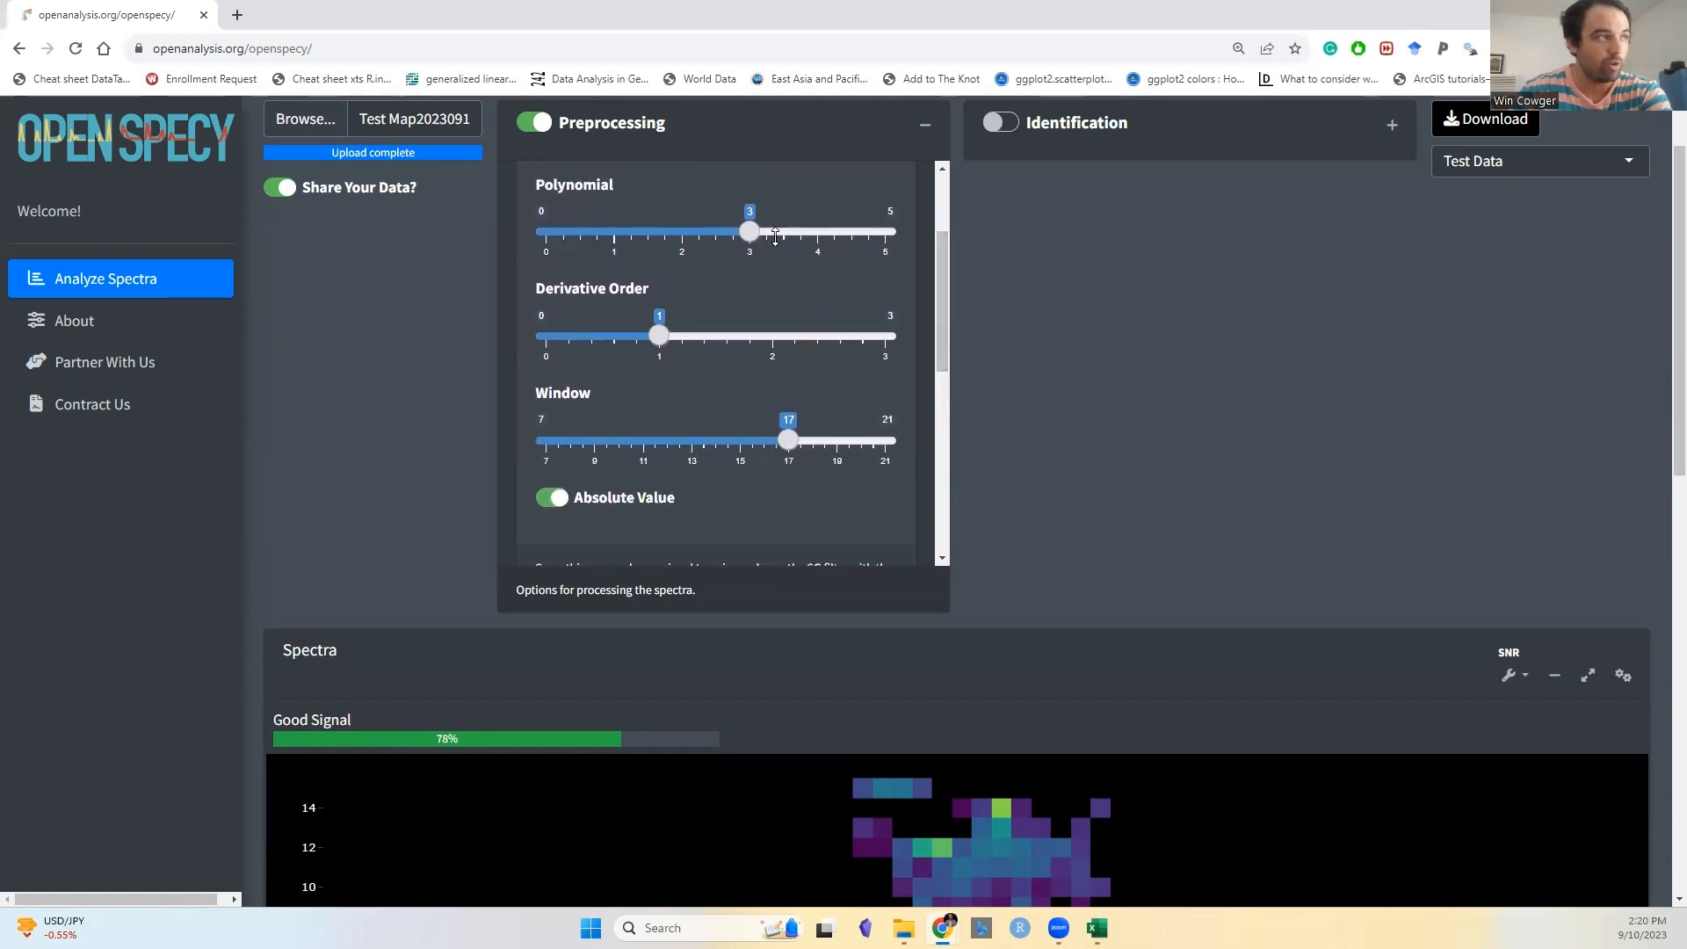
left_click_drag(750, 231, 682, 231)
scroll(1067, 390, "down", 3)
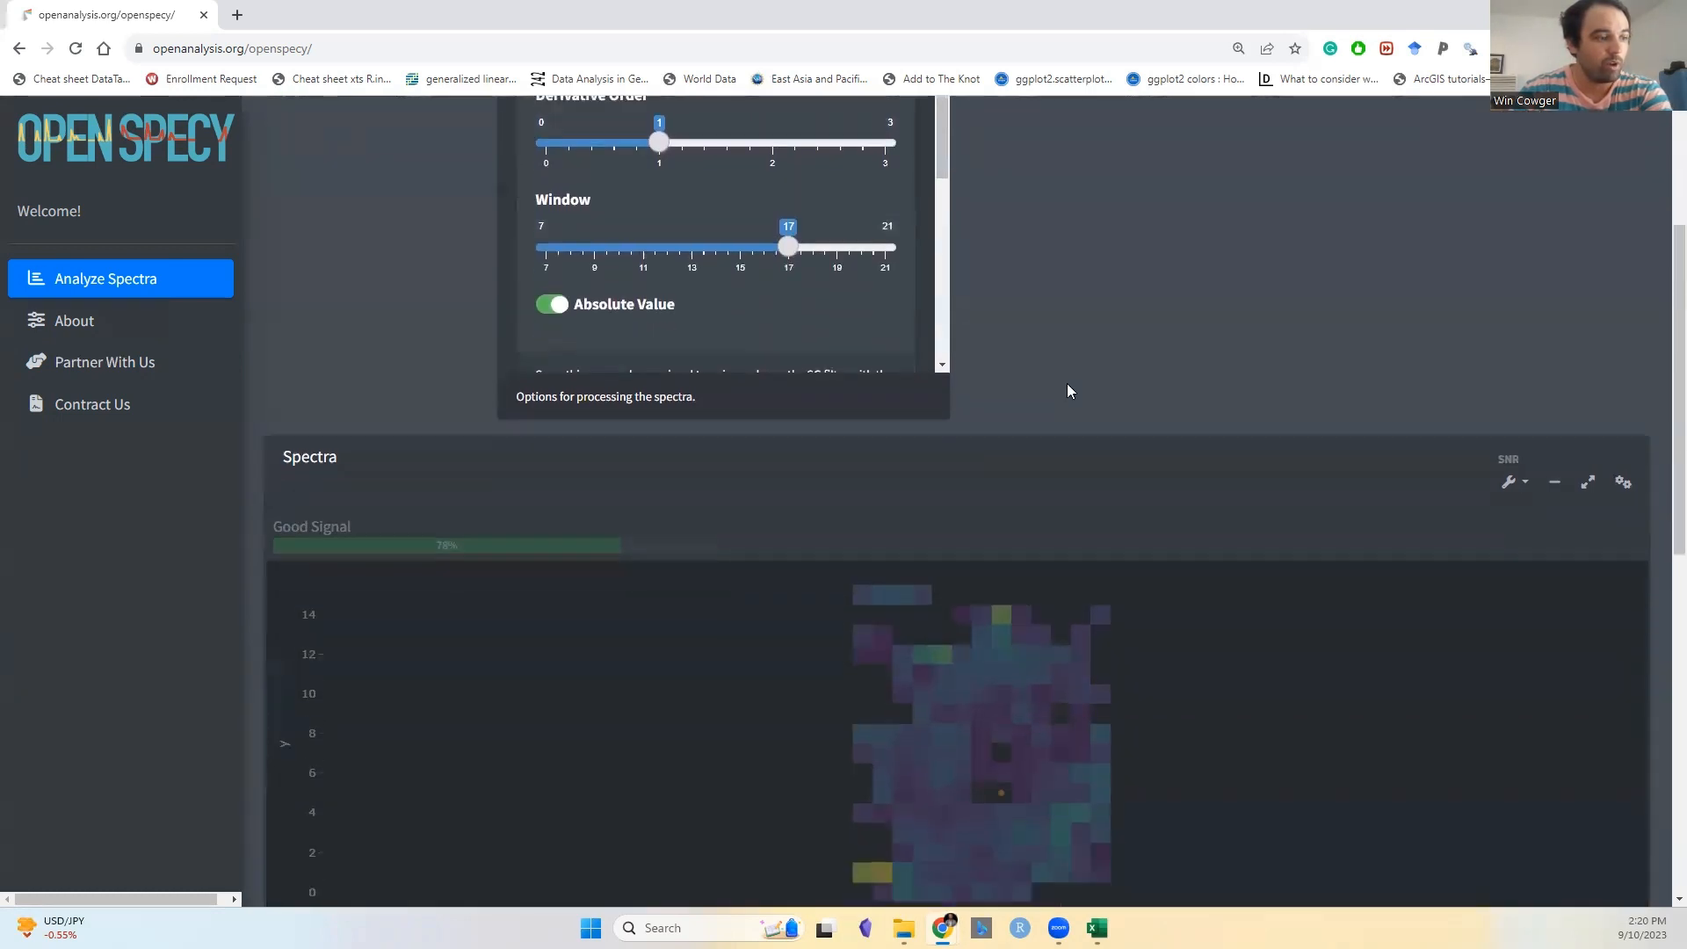
scroll(1067, 384, "up", 2)
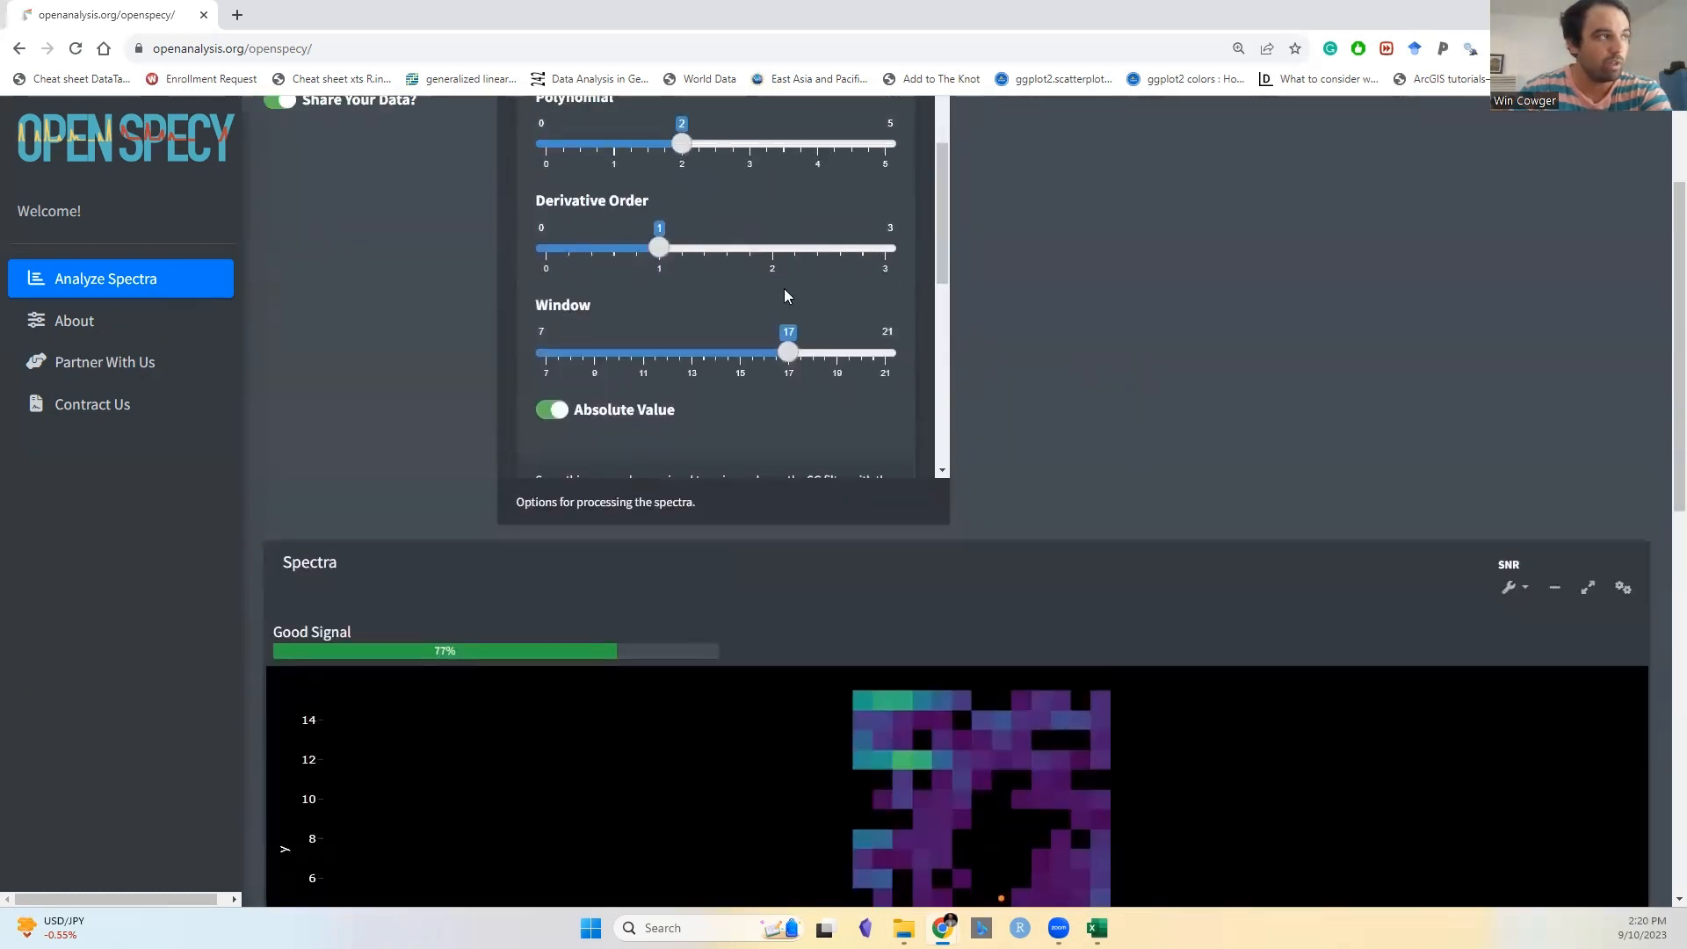
scroll(985, 374, "down", 1)
scroll(992, 375, "up", 1)
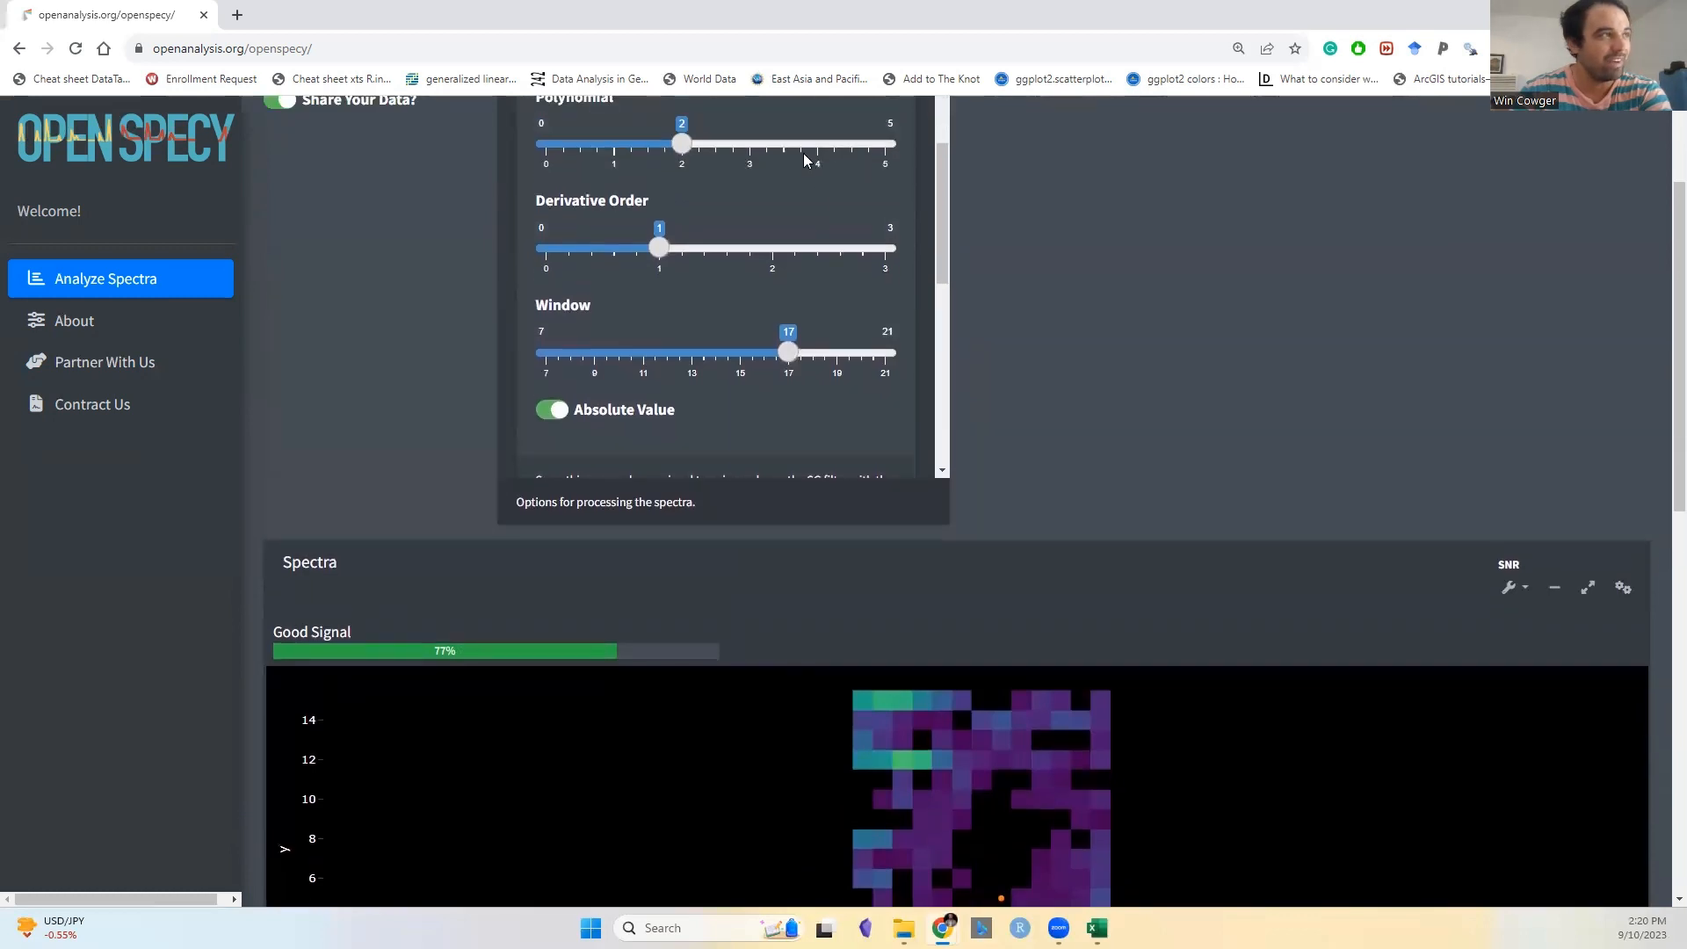
left_click_drag(682, 145, 749, 145)
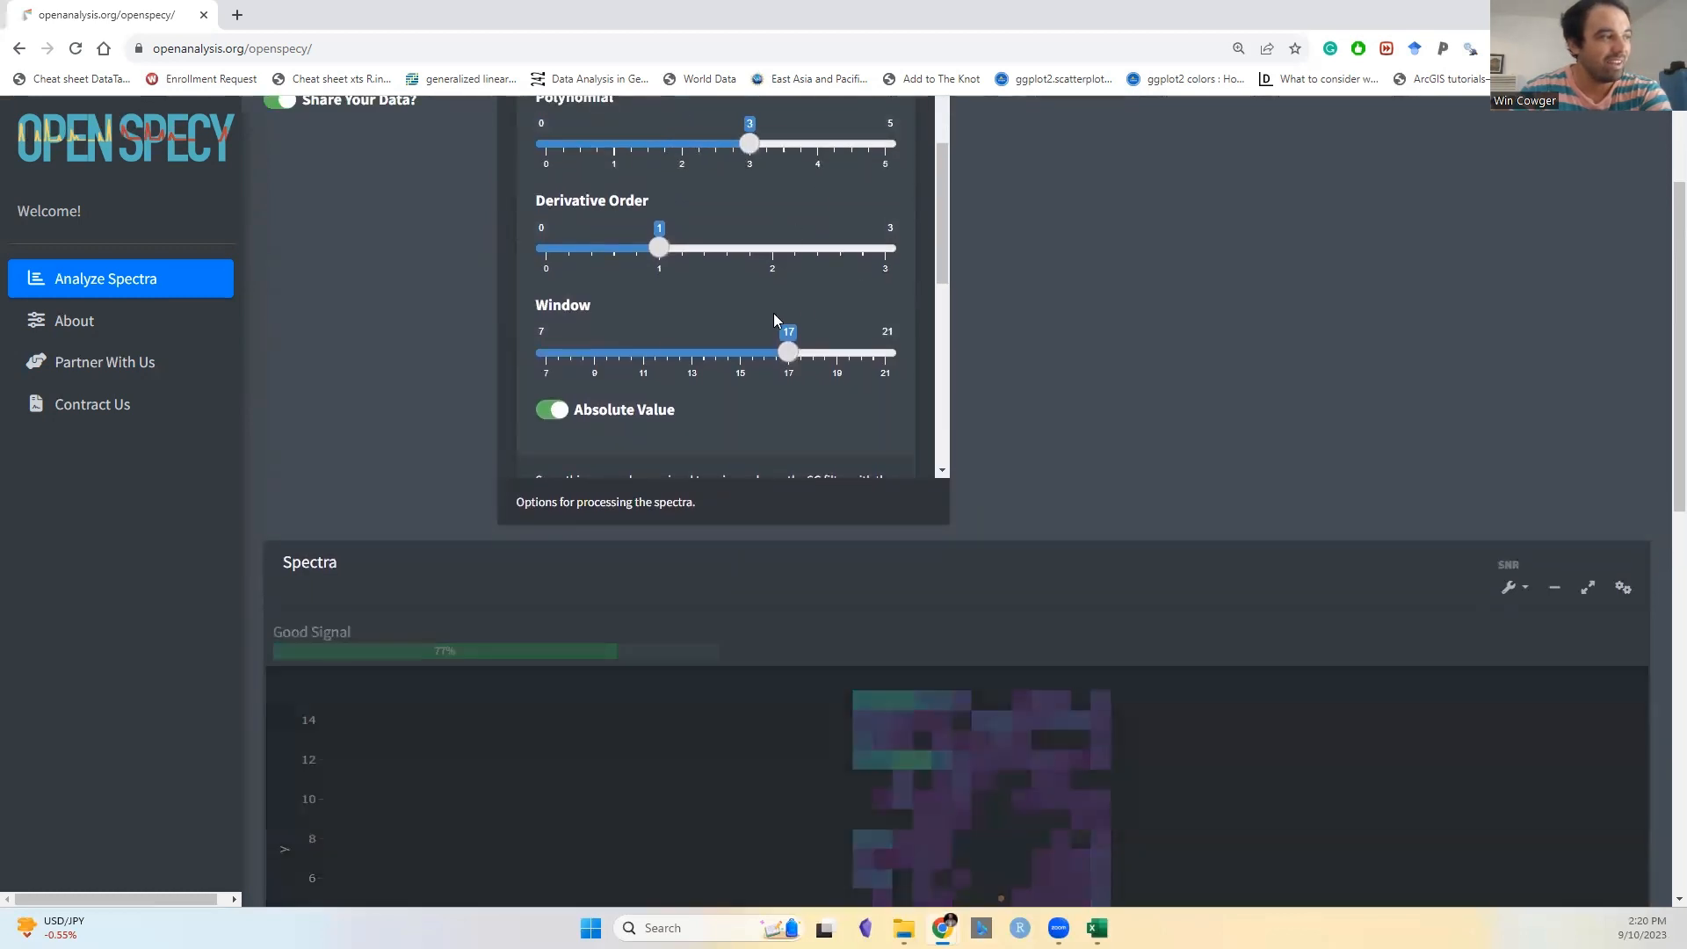
scroll(1022, 372, "down", 2)
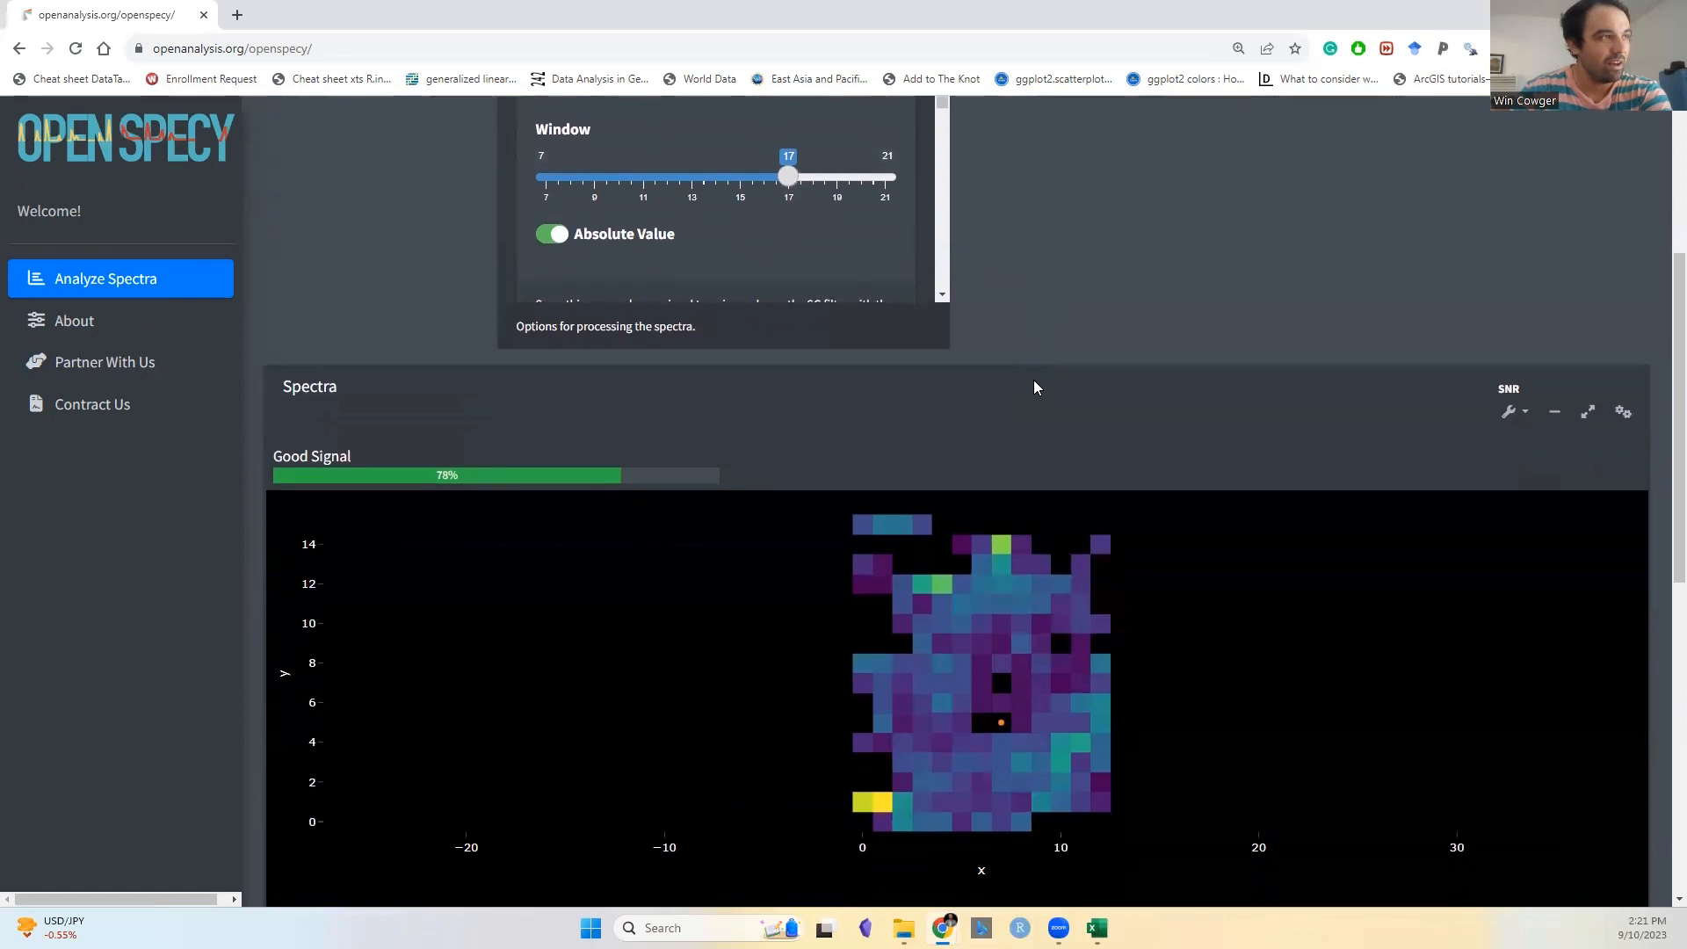
- Set the smoothing window to 19 and check the heatmap and the selected pixel's spectrum
scroll(1011, 387, "up", 2)
left_click_drag(798, 354, 847, 353)
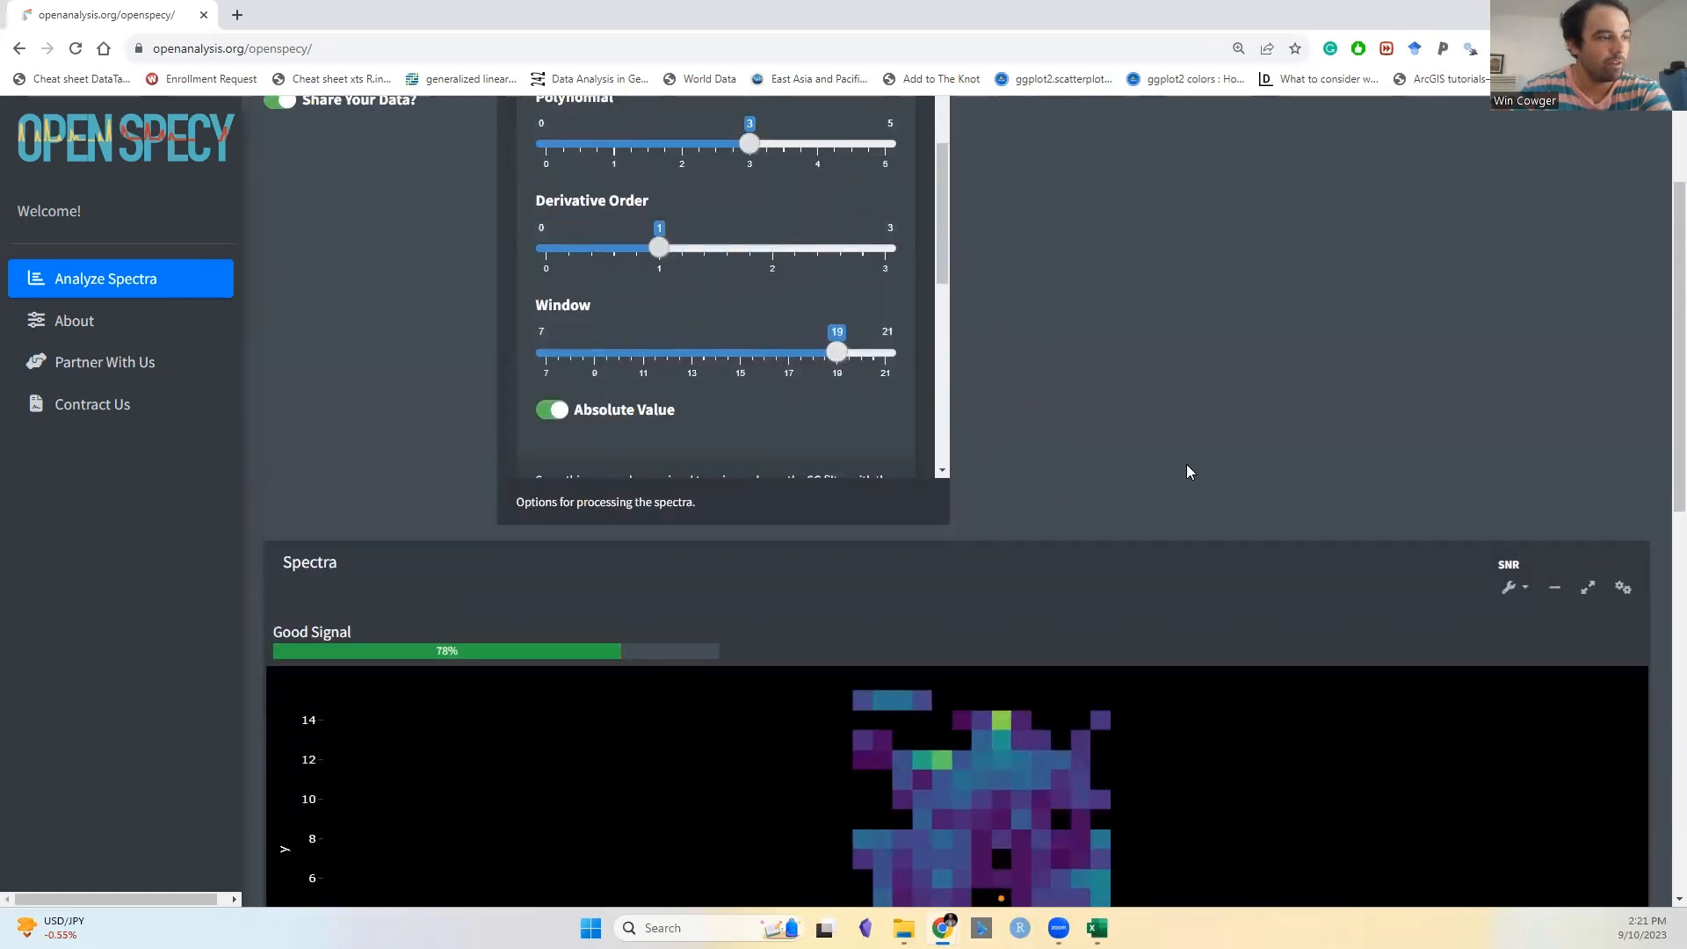
scroll(1051, 411, "down", 3)
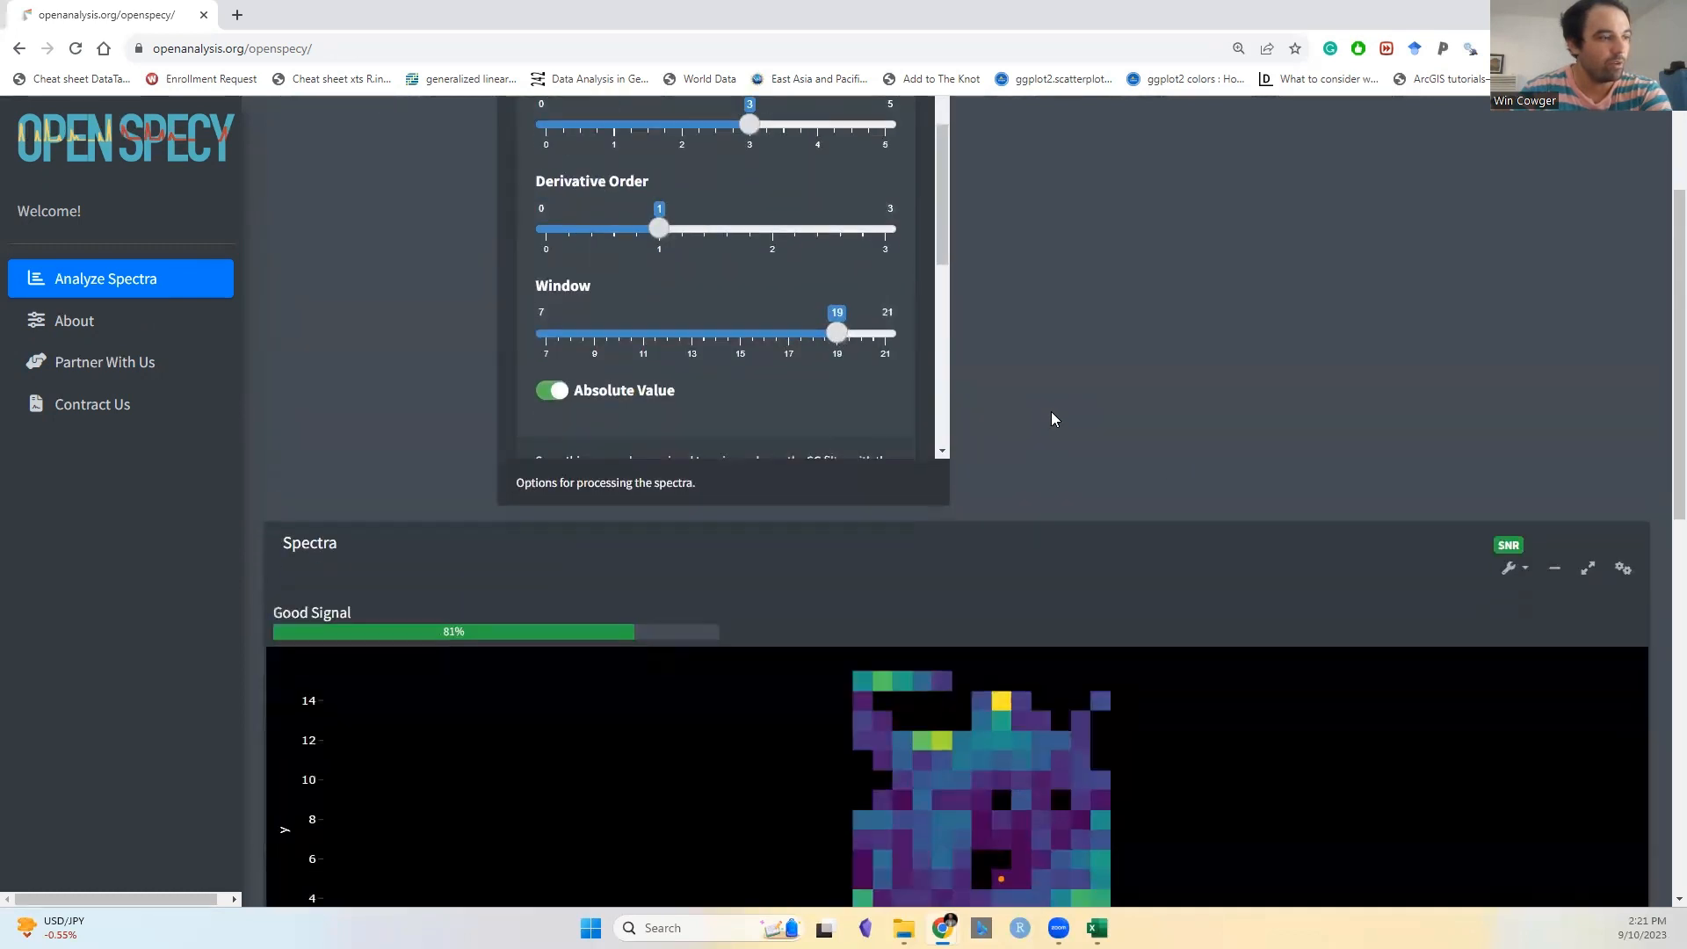
scroll(1051, 411, "down", 3)
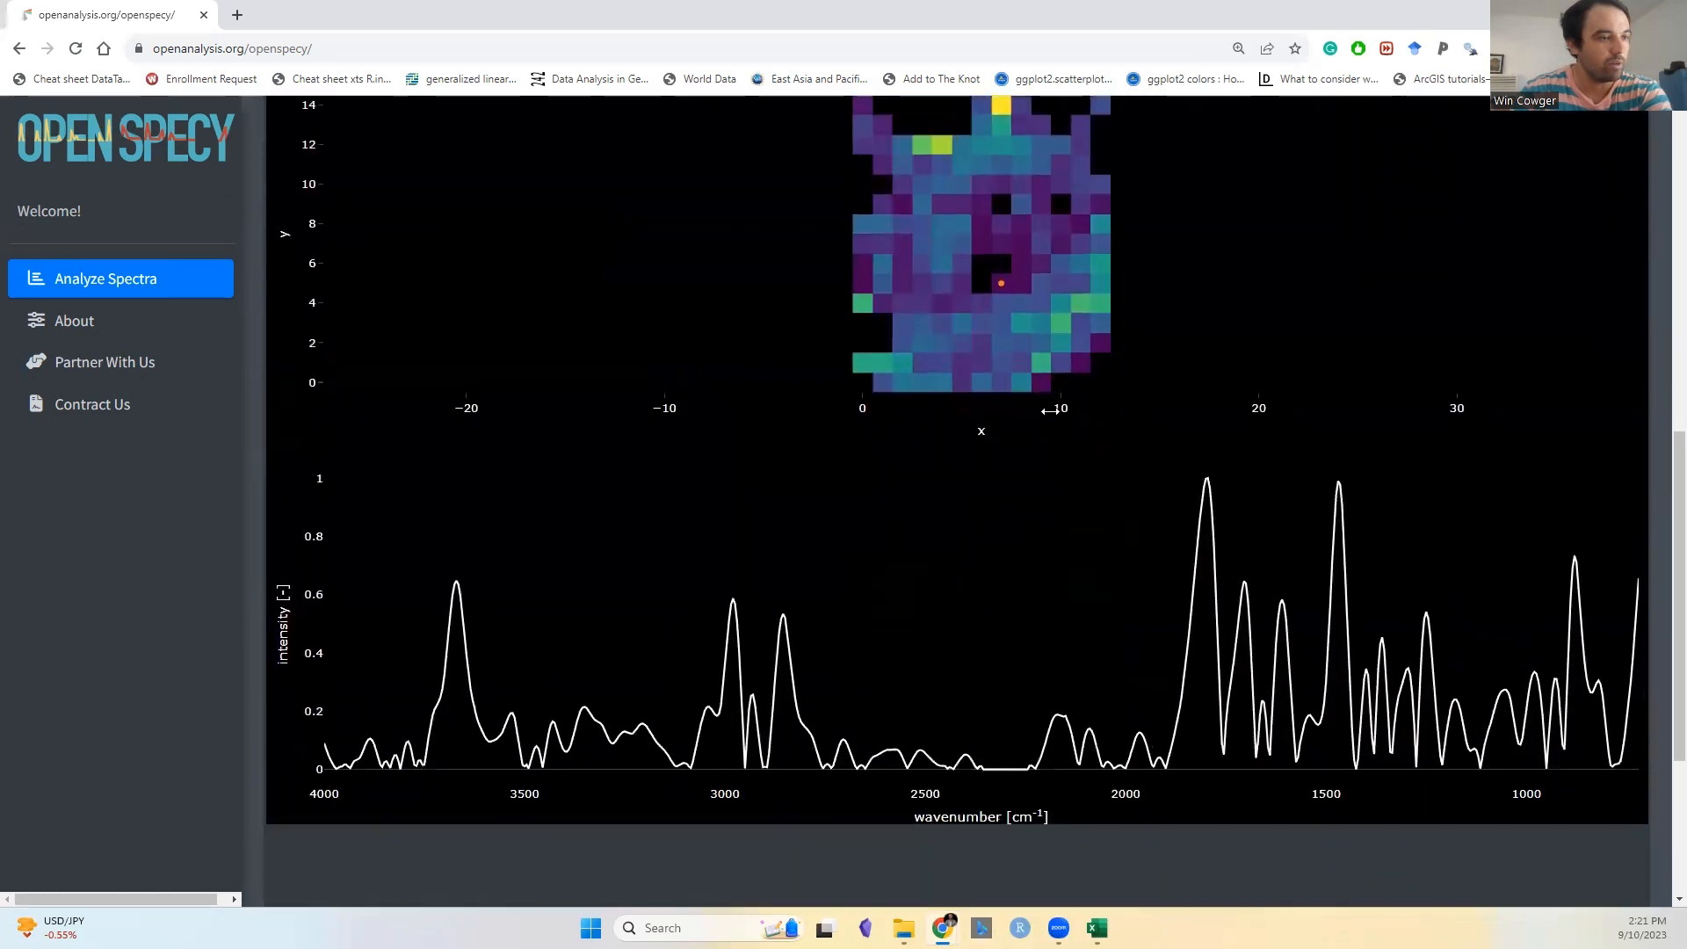
scroll(1054, 419, "up", 5)
scroll(1054, 419, "up", 2)
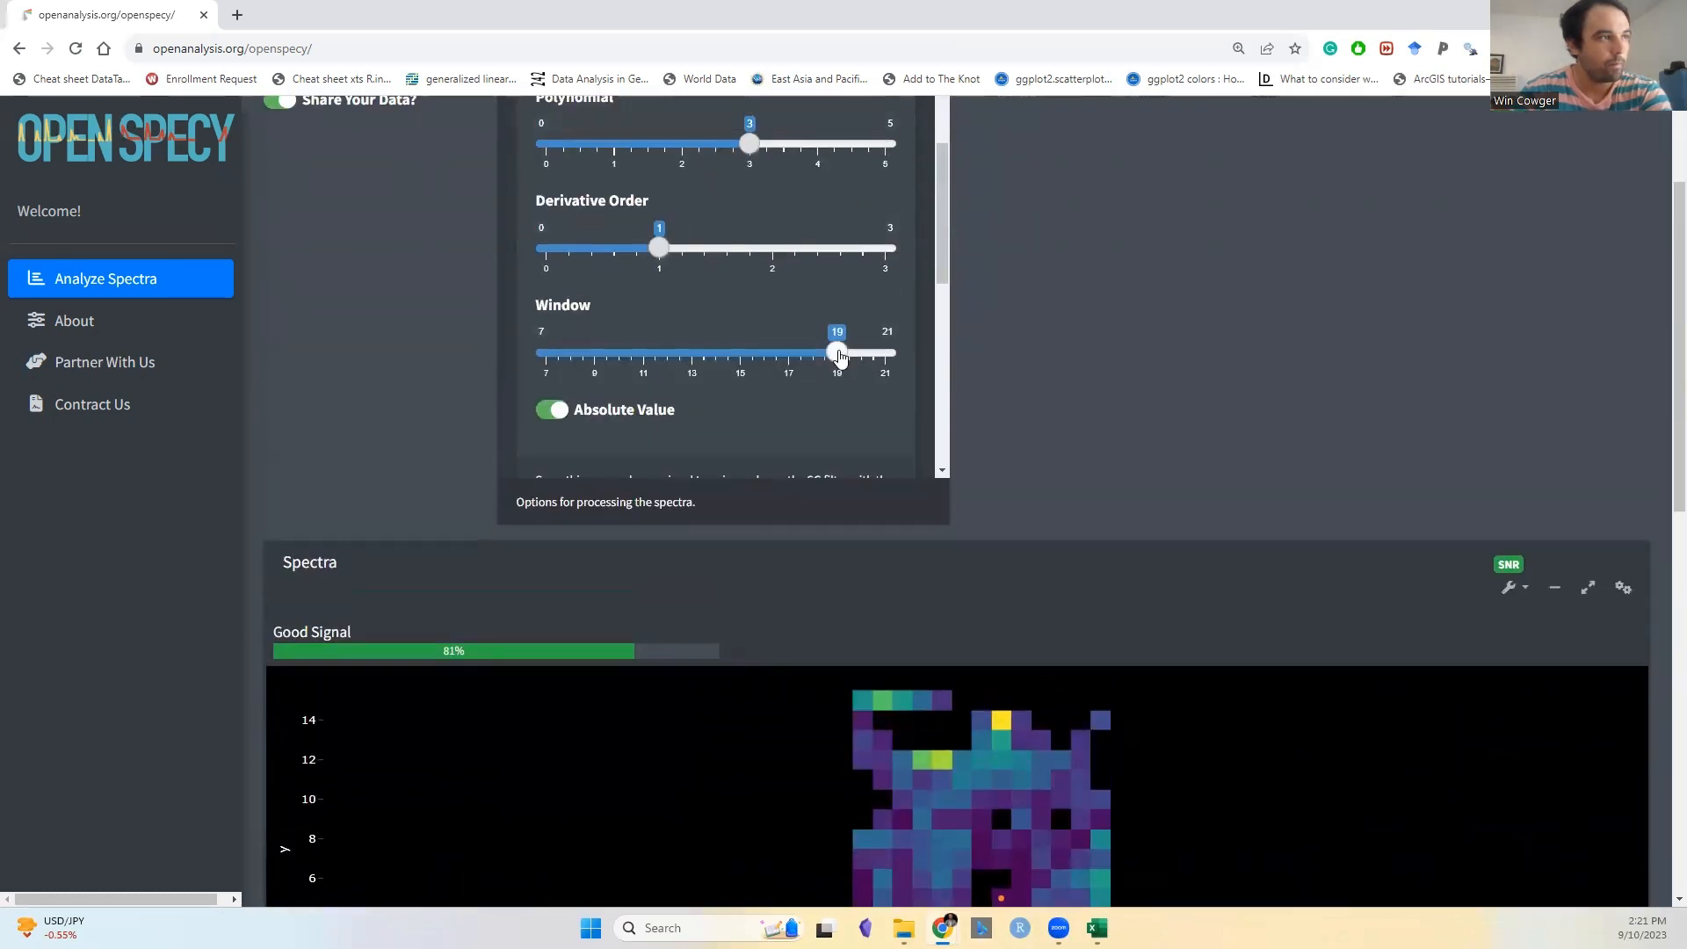
- Set the smoothing window to 21 and check its effect on the heatmap
left_click_drag(838, 353, 886, 352)
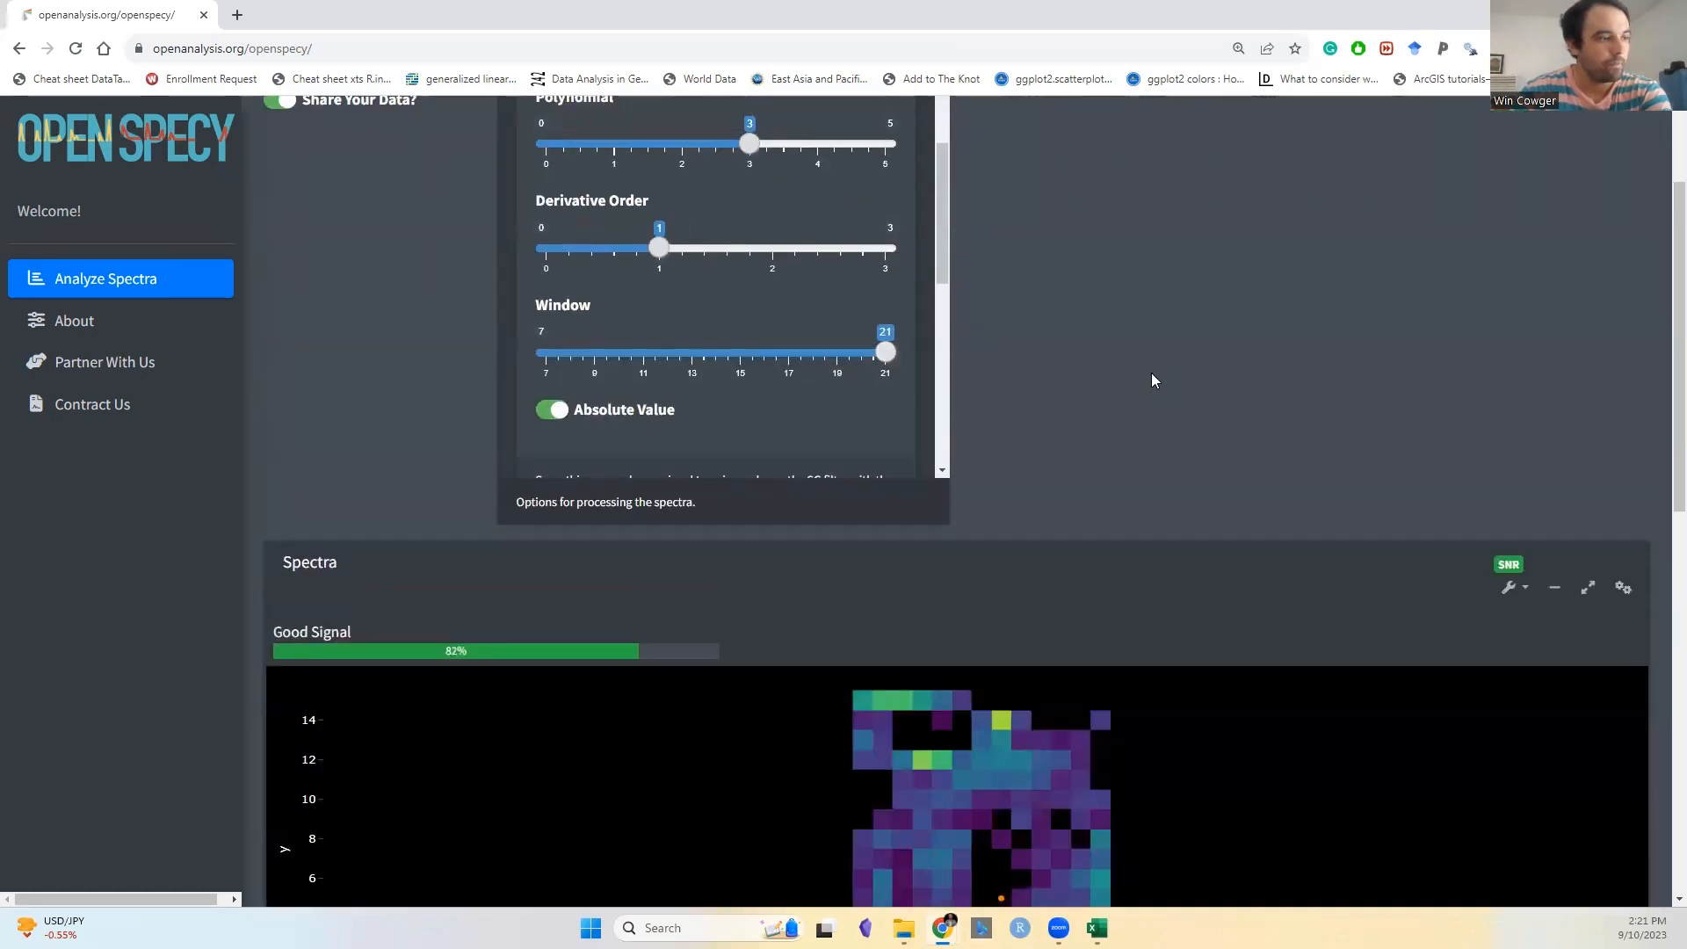
scroll(1134, 384, "down", 3)
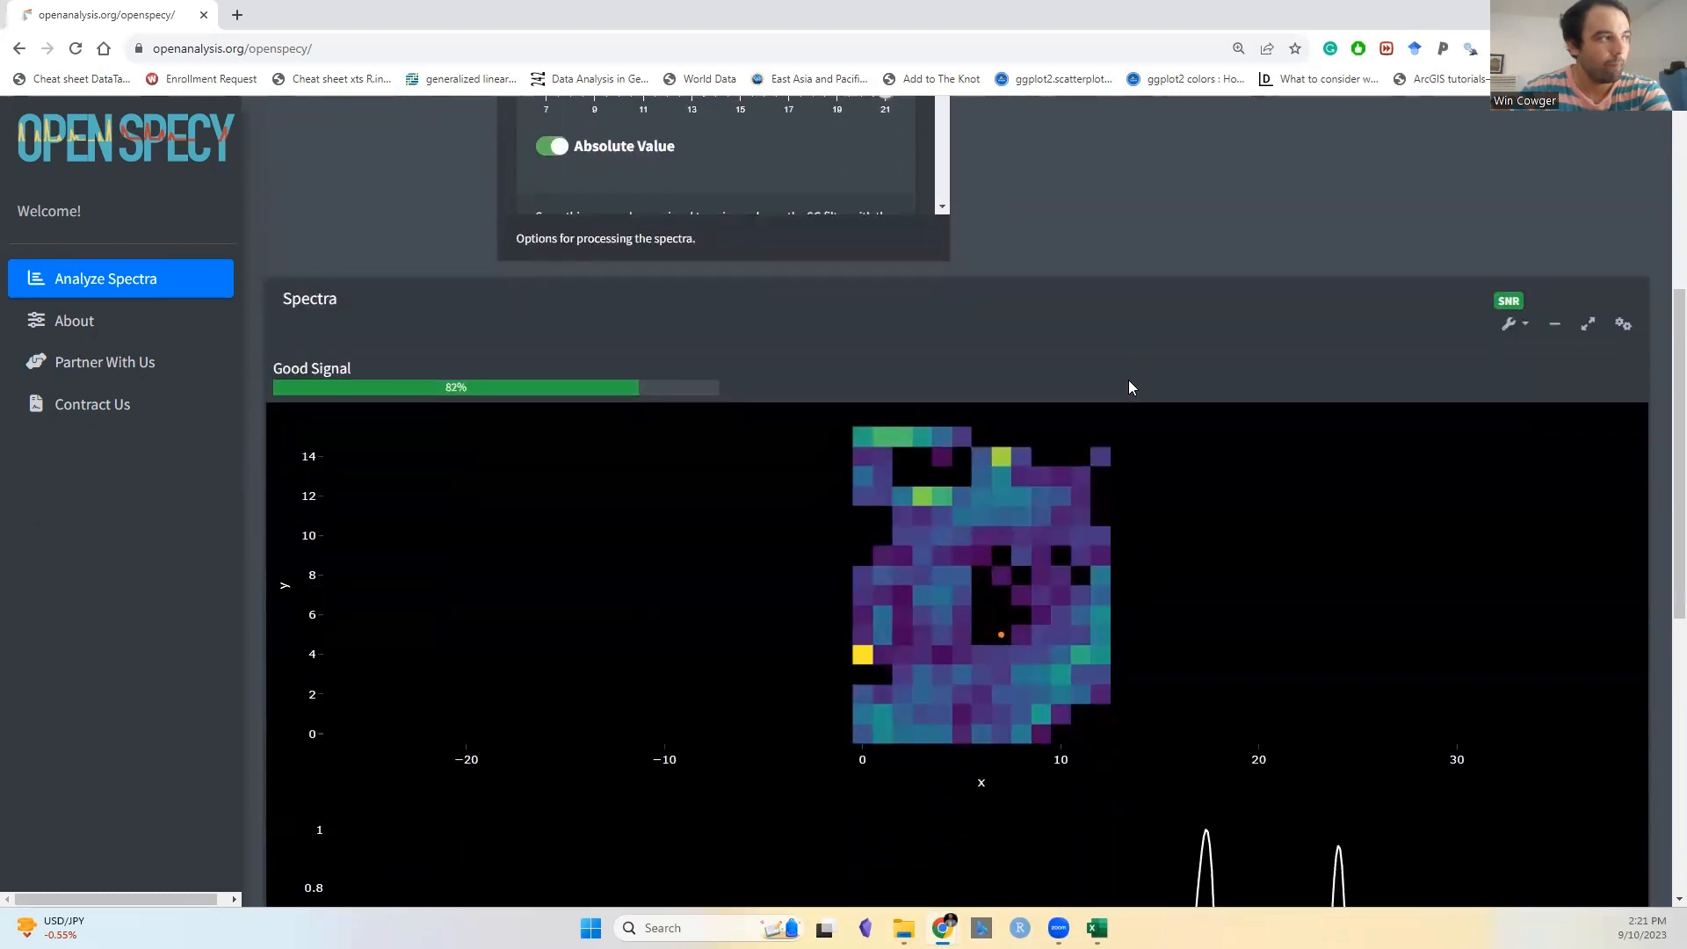
scroll(1130, 387, "up", 2)
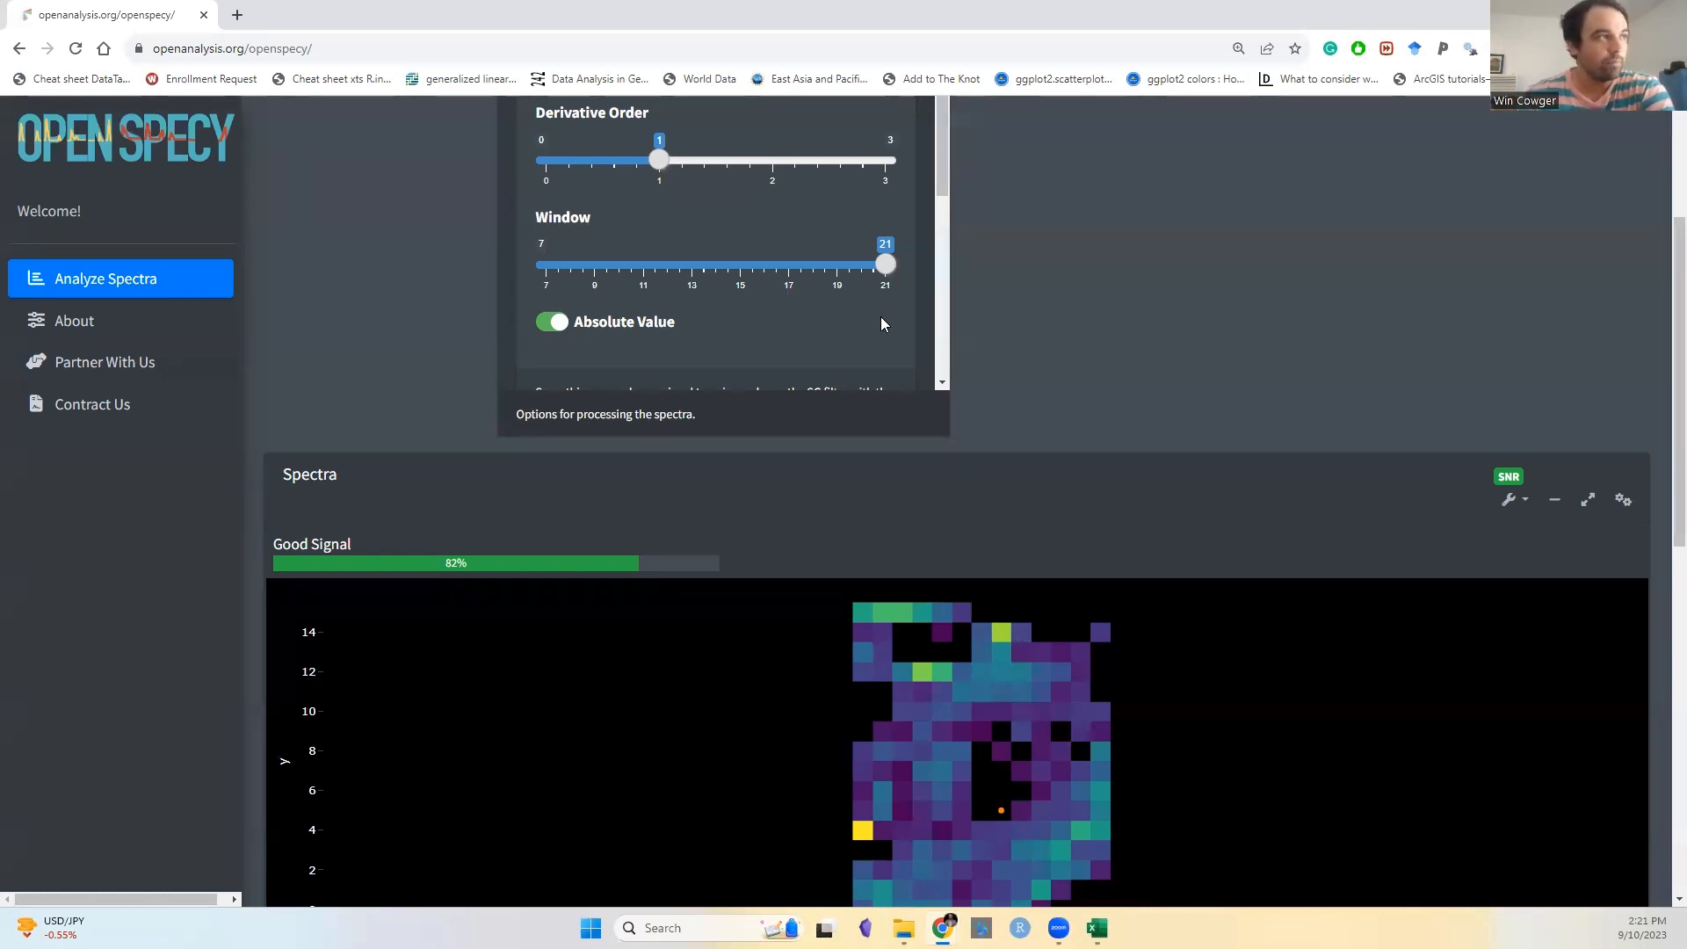
- Collapse the Preprocessing options and look over the heatmap and the selected pixel's spectrum
scroll(886, 318, "up", 2)
scroll(1007, 301, "up", 3)
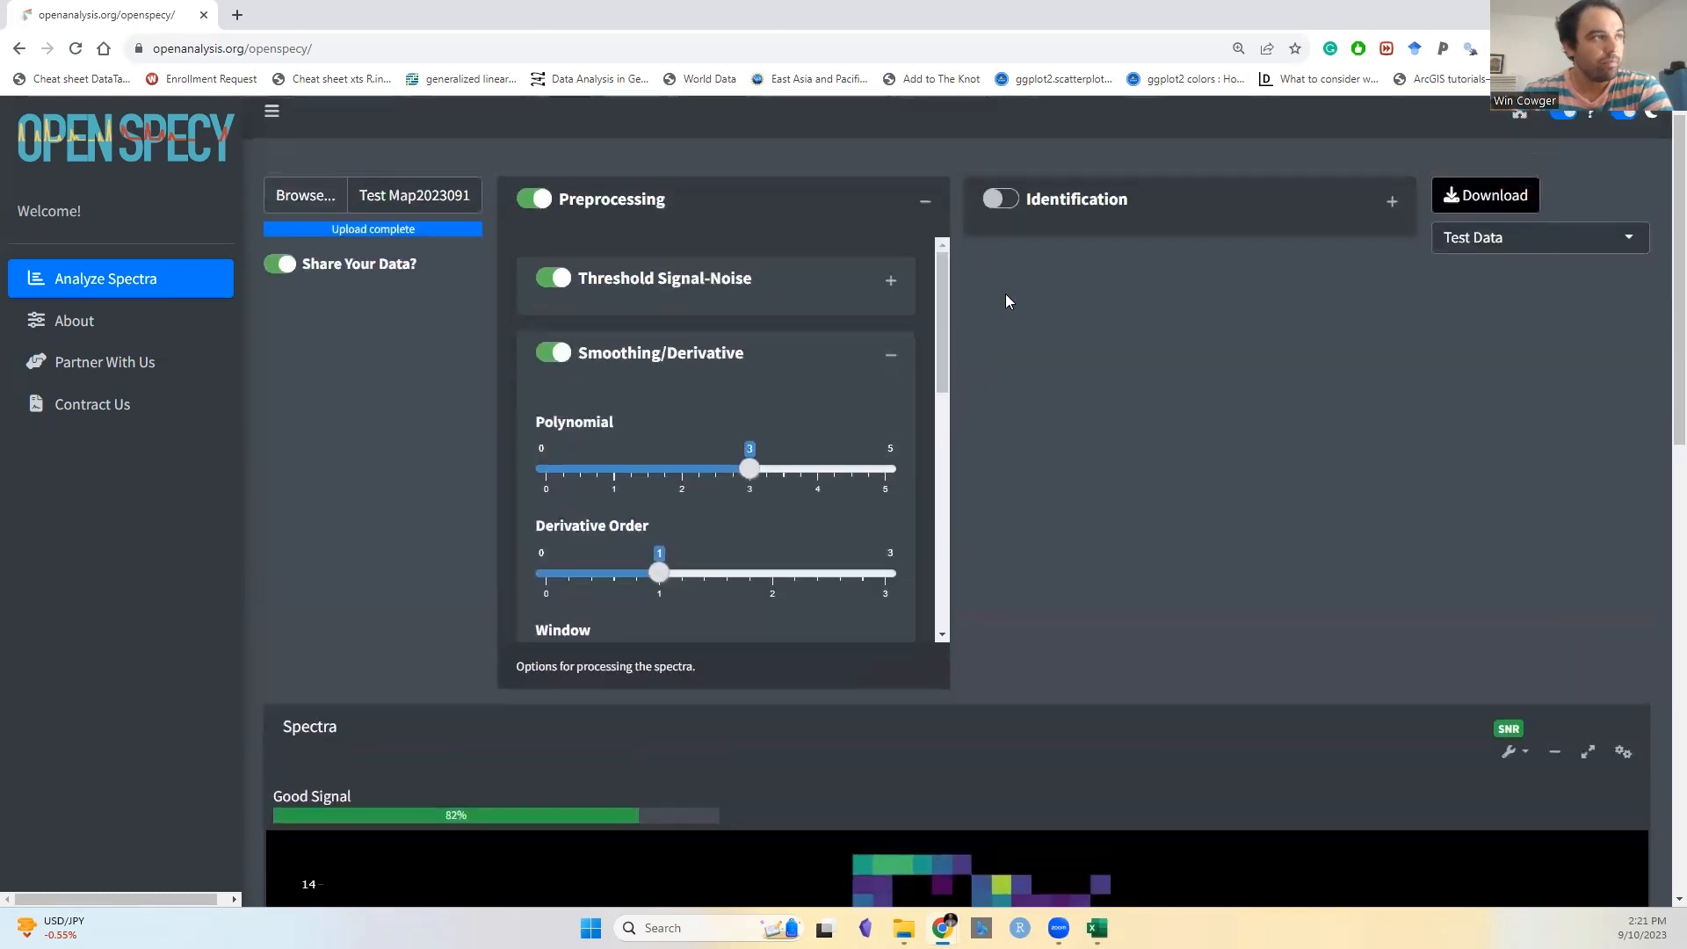
left_click(925, 227)
scroll(1086, 426, "down", 3)
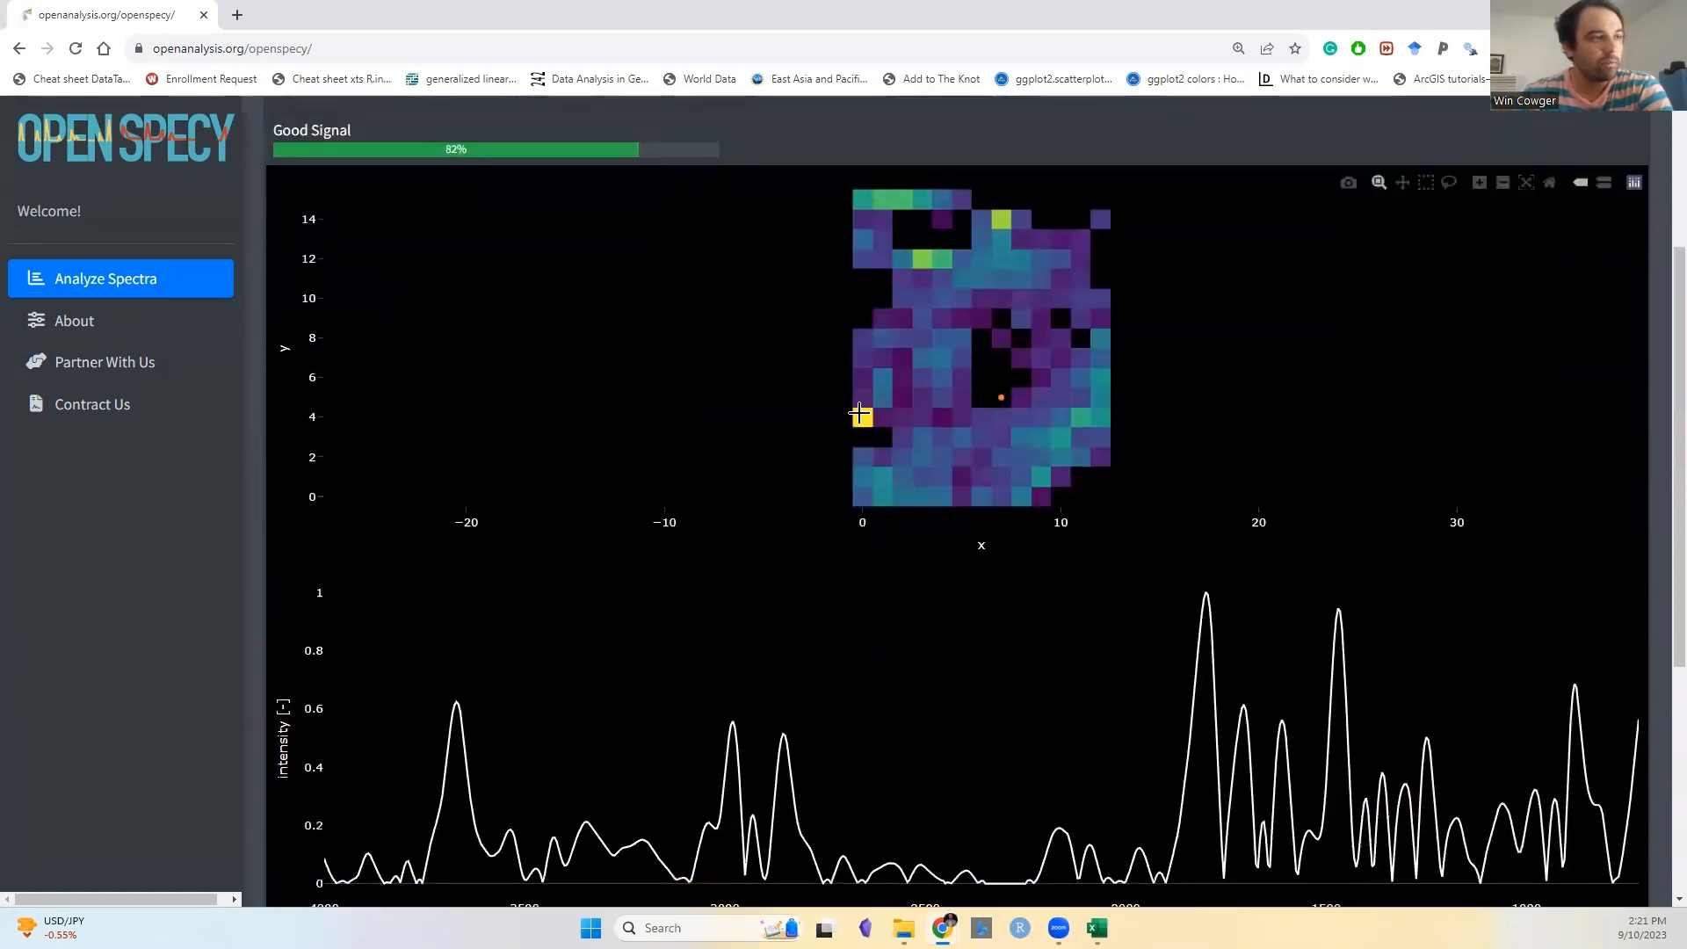
scroll(993, 308, "up", 3)
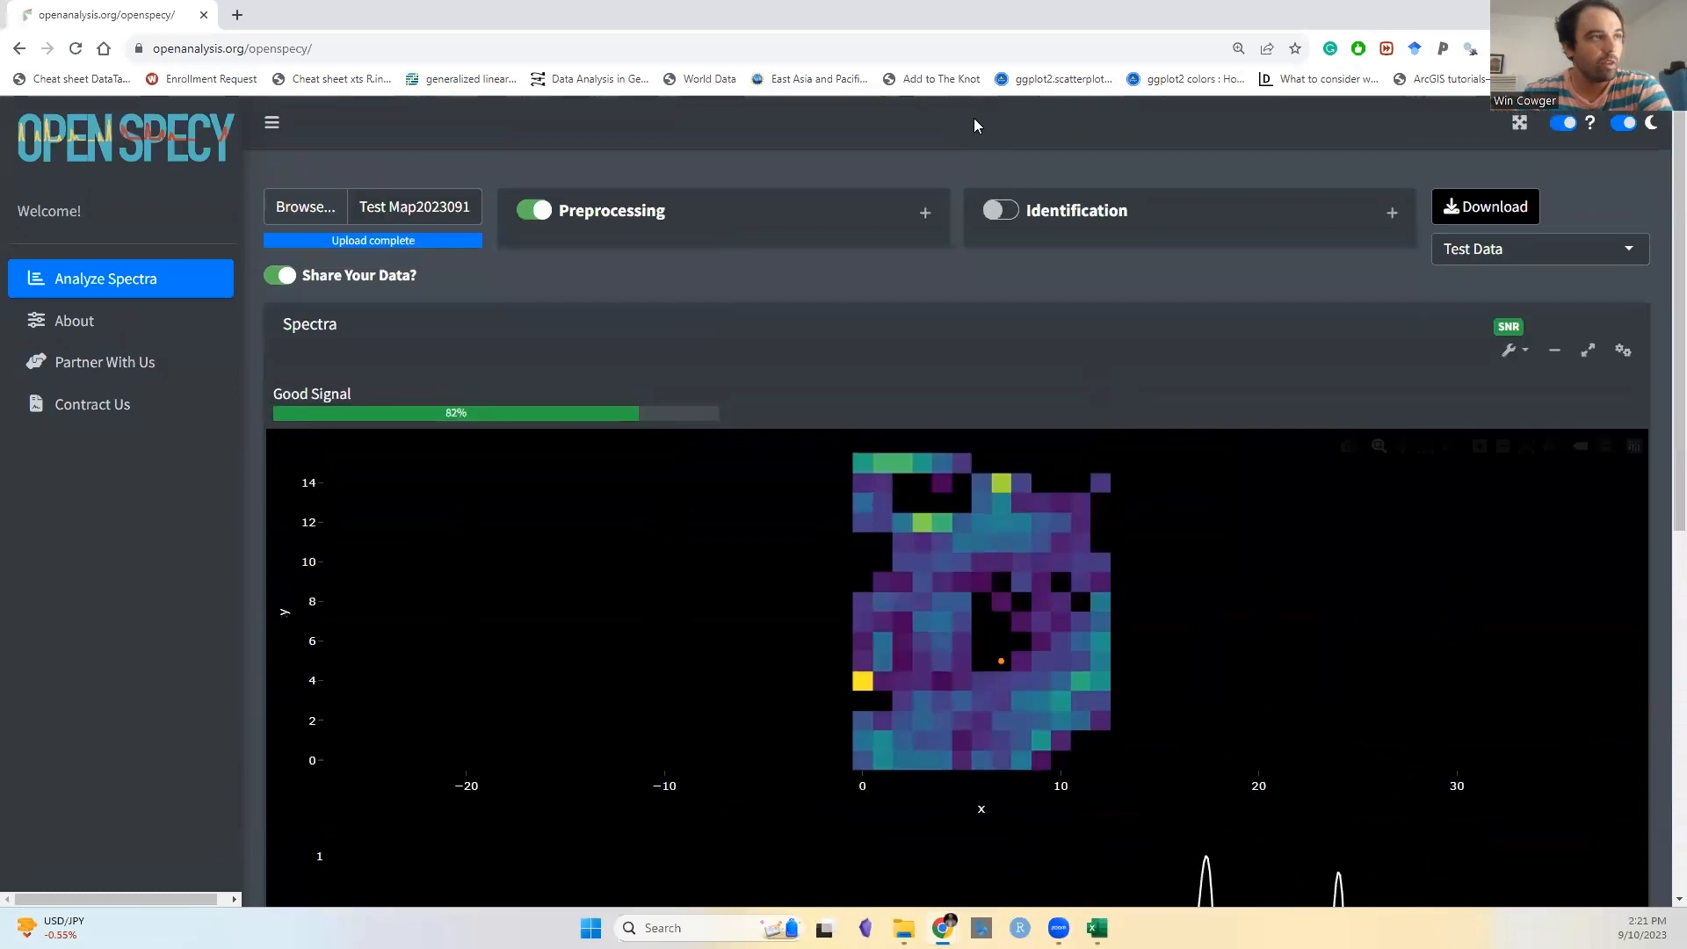
- Turn on Identification and review its Threshold Correlation minimum value and correlation histogram before collapsing the options
left_click(1393, 219)
left_click(1001, 210)
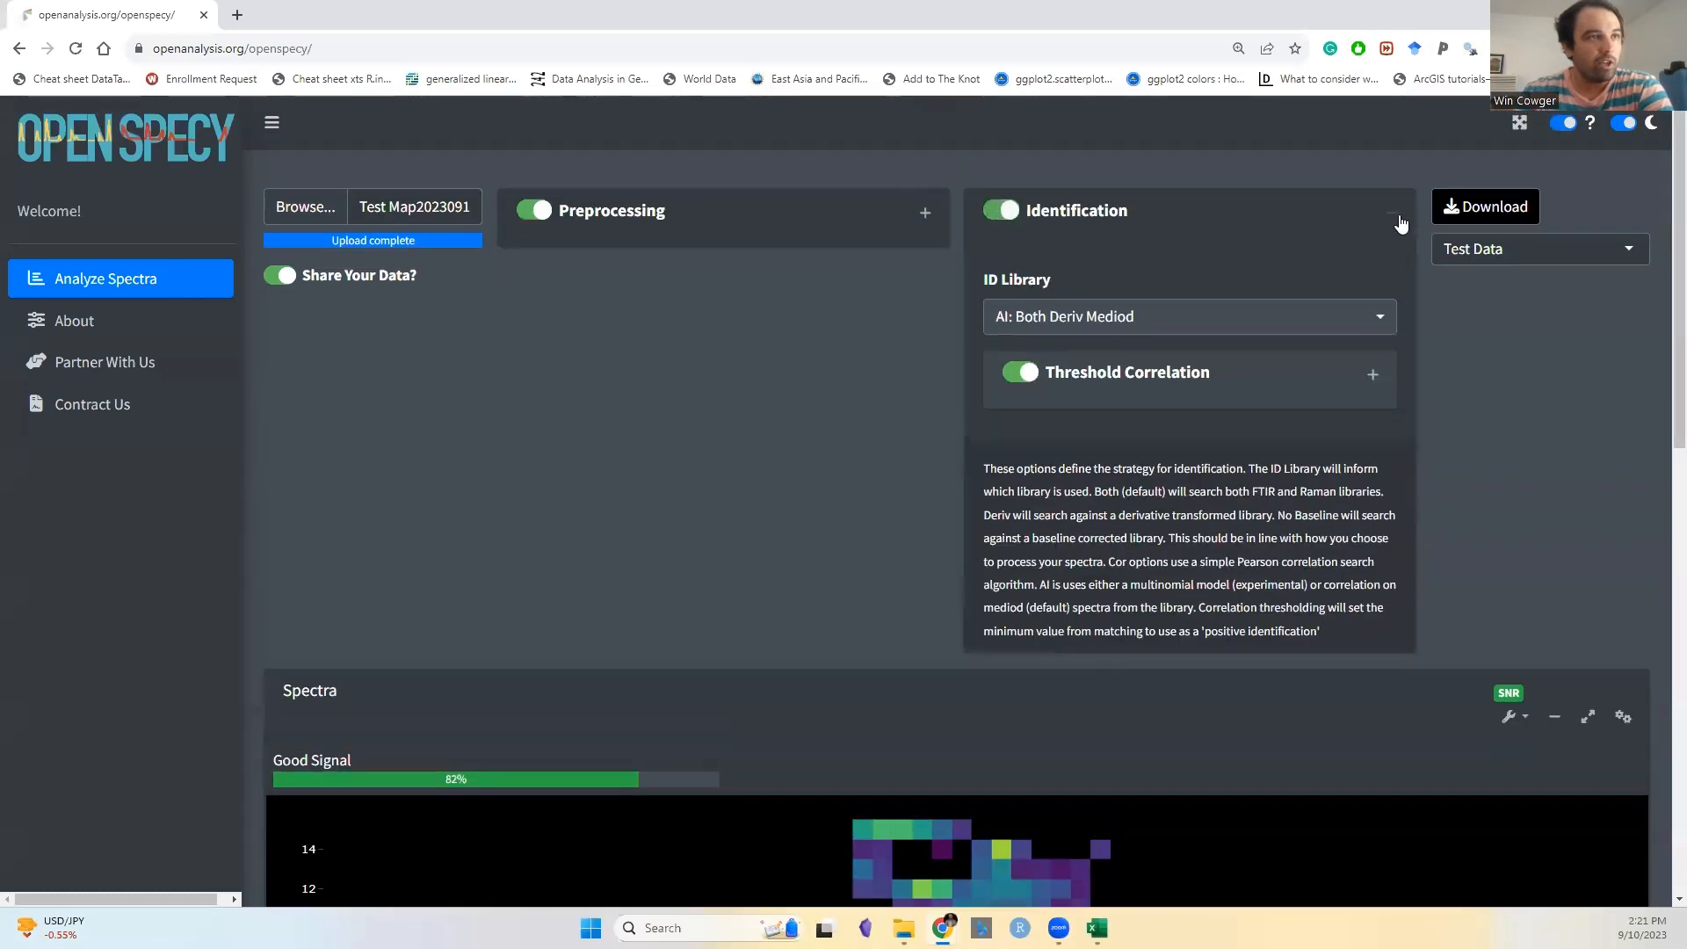
left_click(1372, 374)
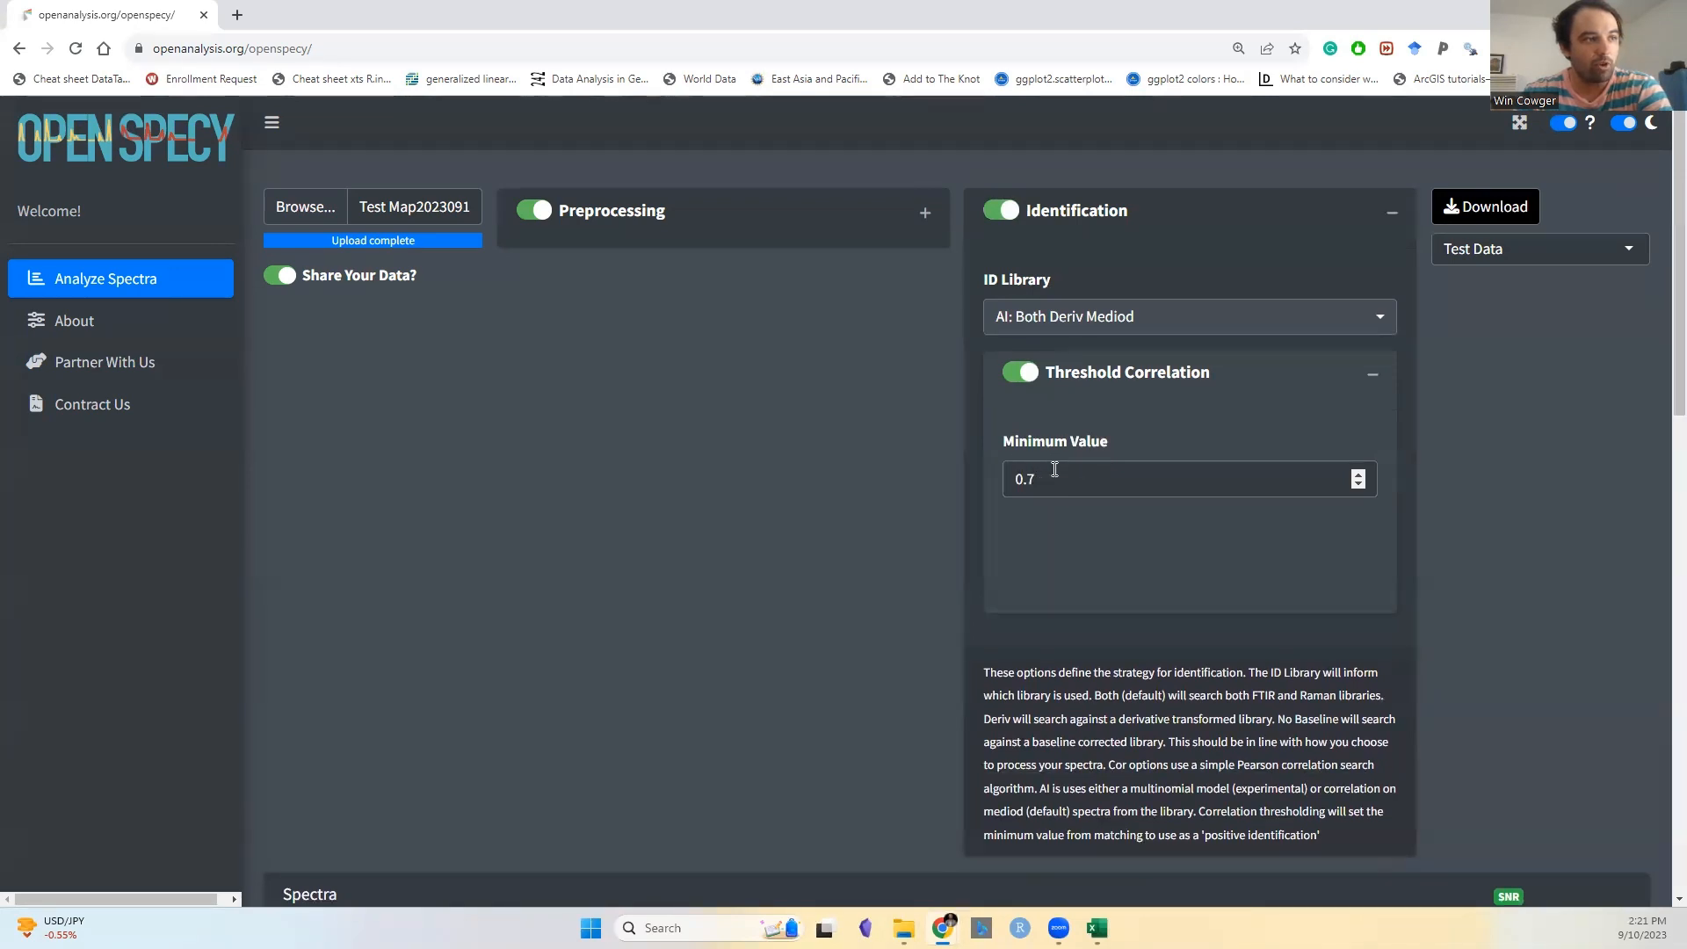
scroll(1055, 470, "down", 1)
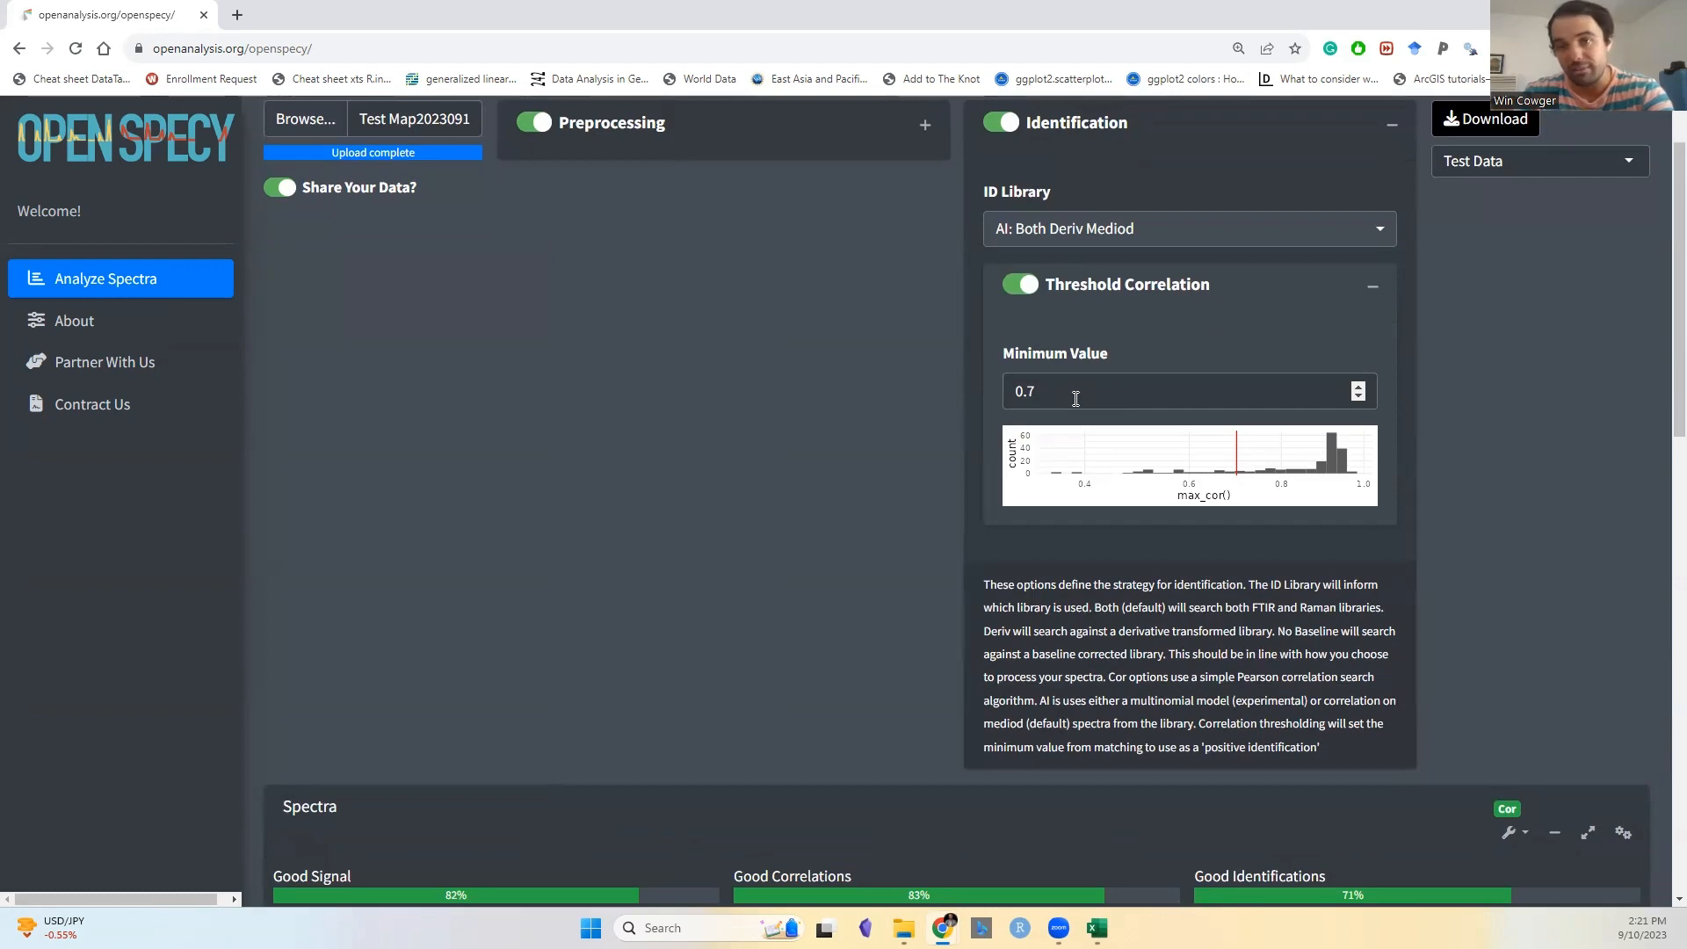
scroll(1116, 397, "down", 3)
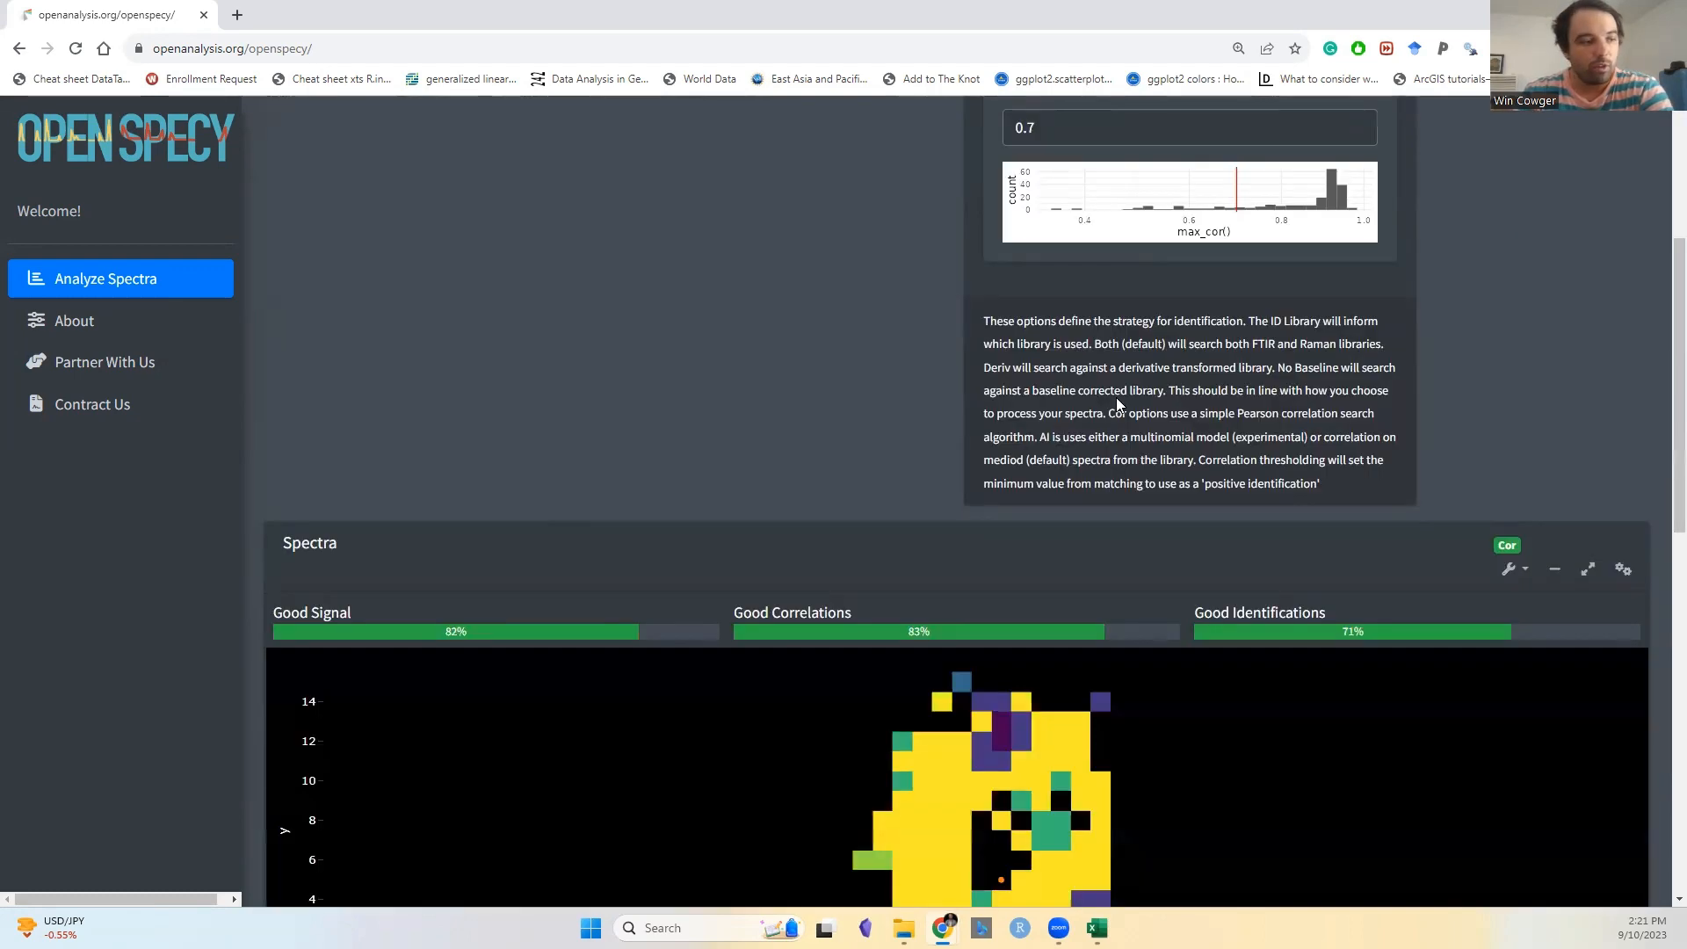
scroll(1116, 398, "up", 4)
left_click(1393, 212)
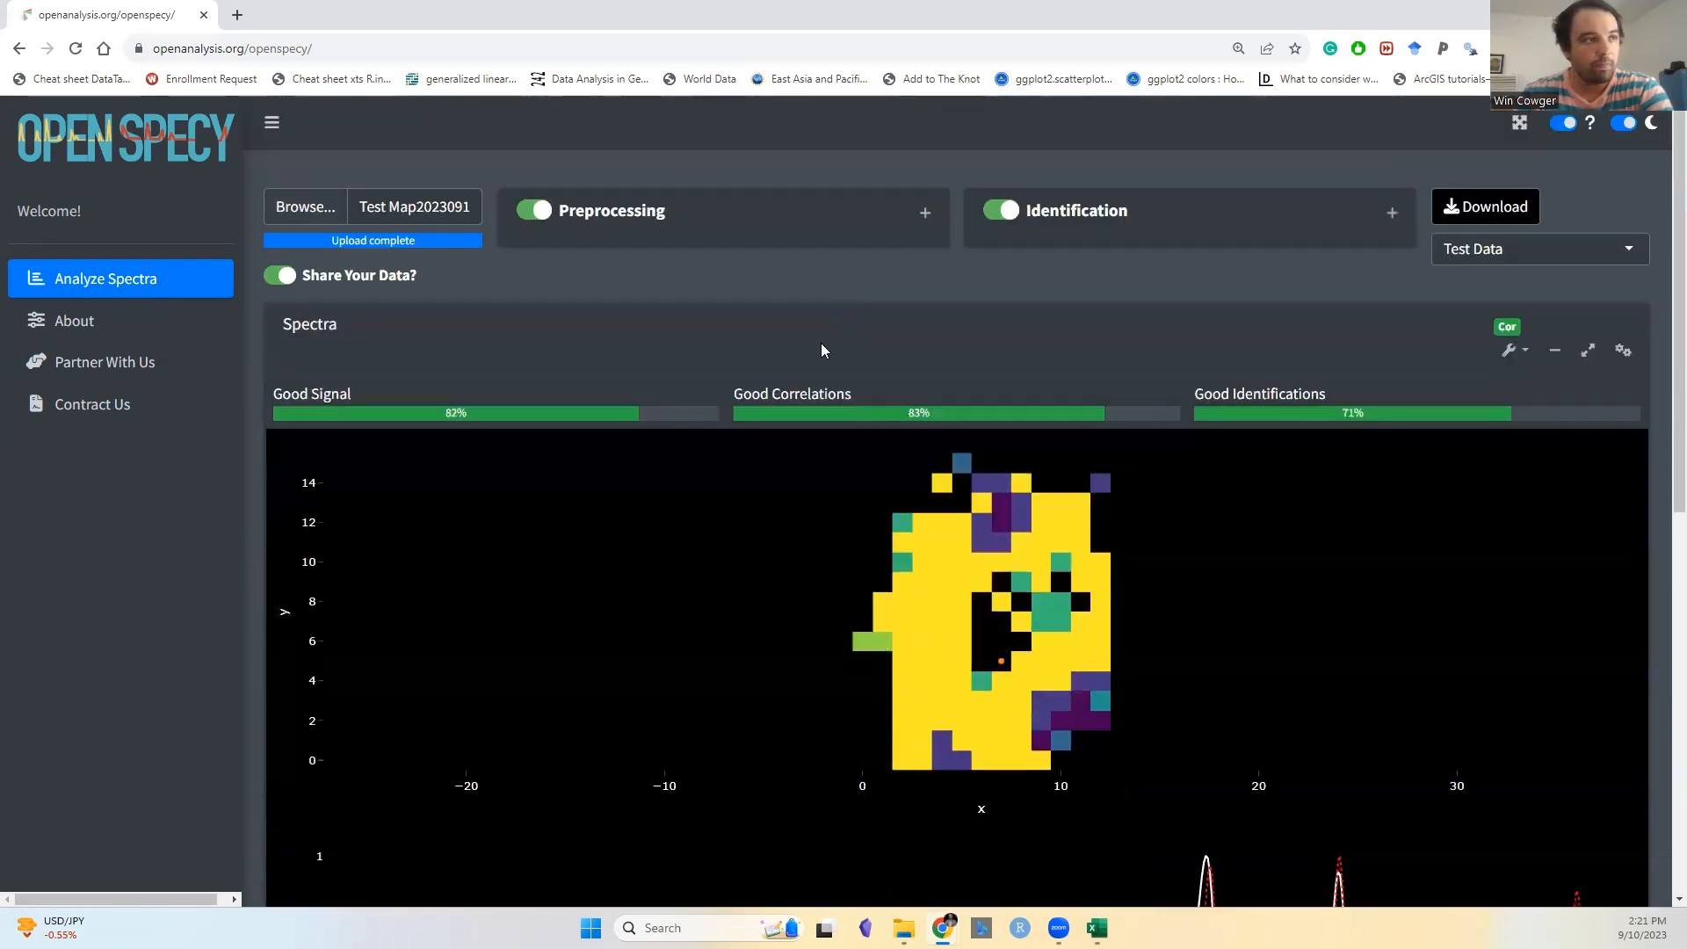
- Inspect the identification map and compare the spectra and library matches of the pixels at x 4, y 8 and x 6, y 9
scroll(821, 348, "down", 1)
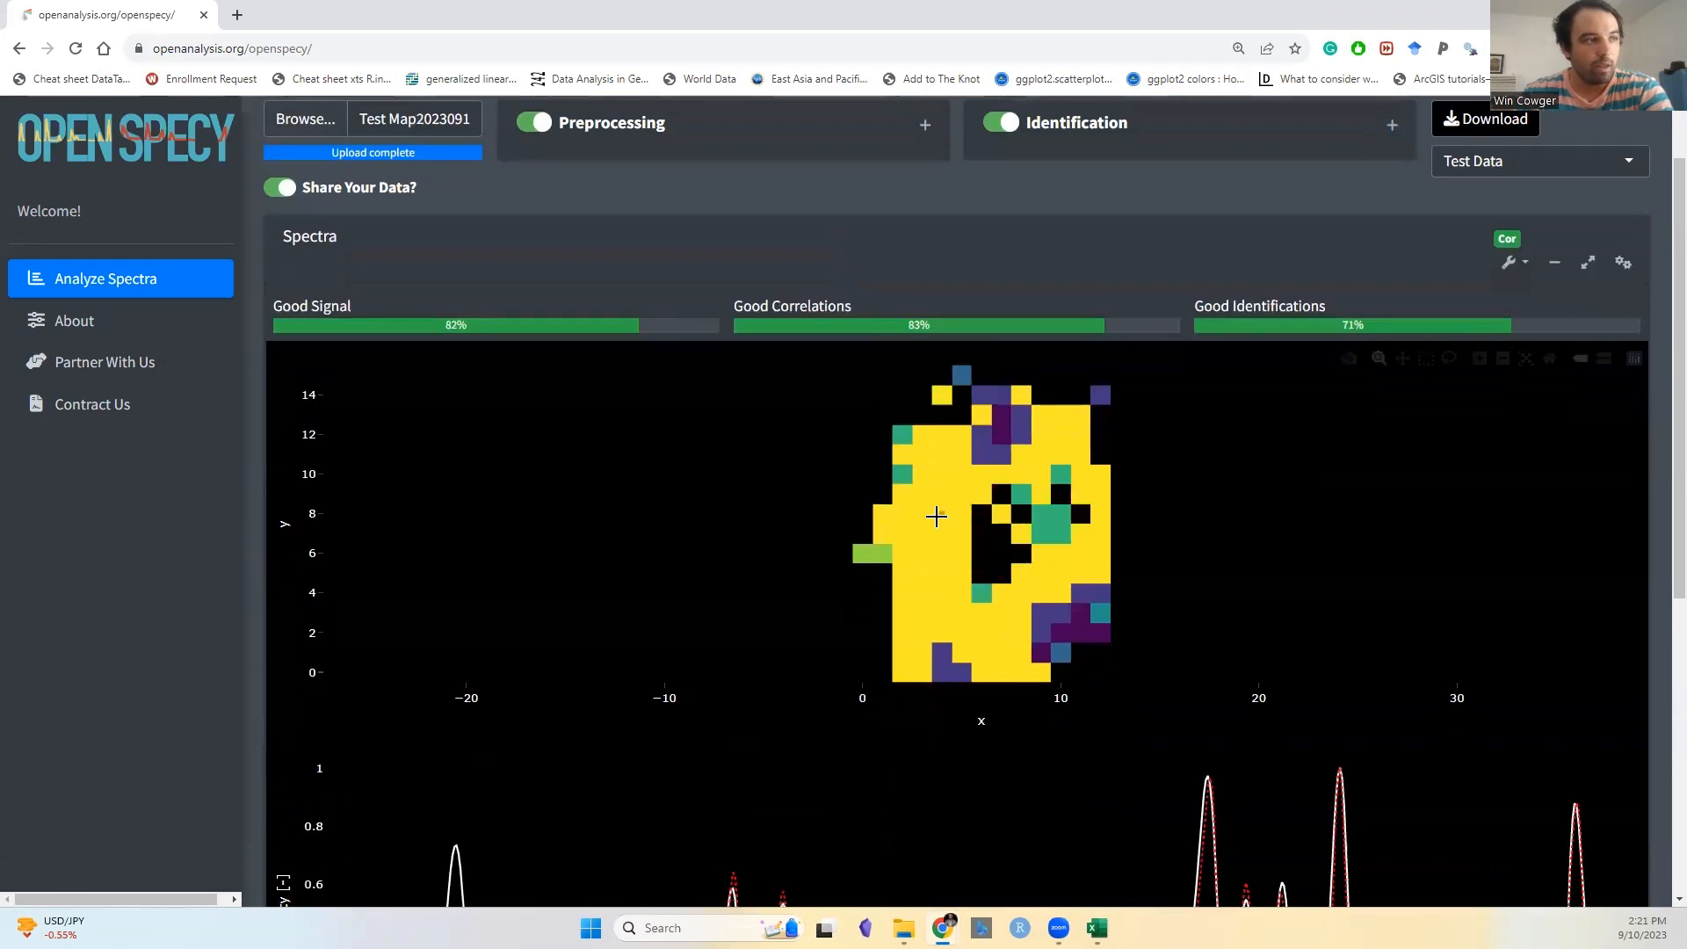
scroll(967, 519, "down", 5)
scroll(997, 522, "down", 2)
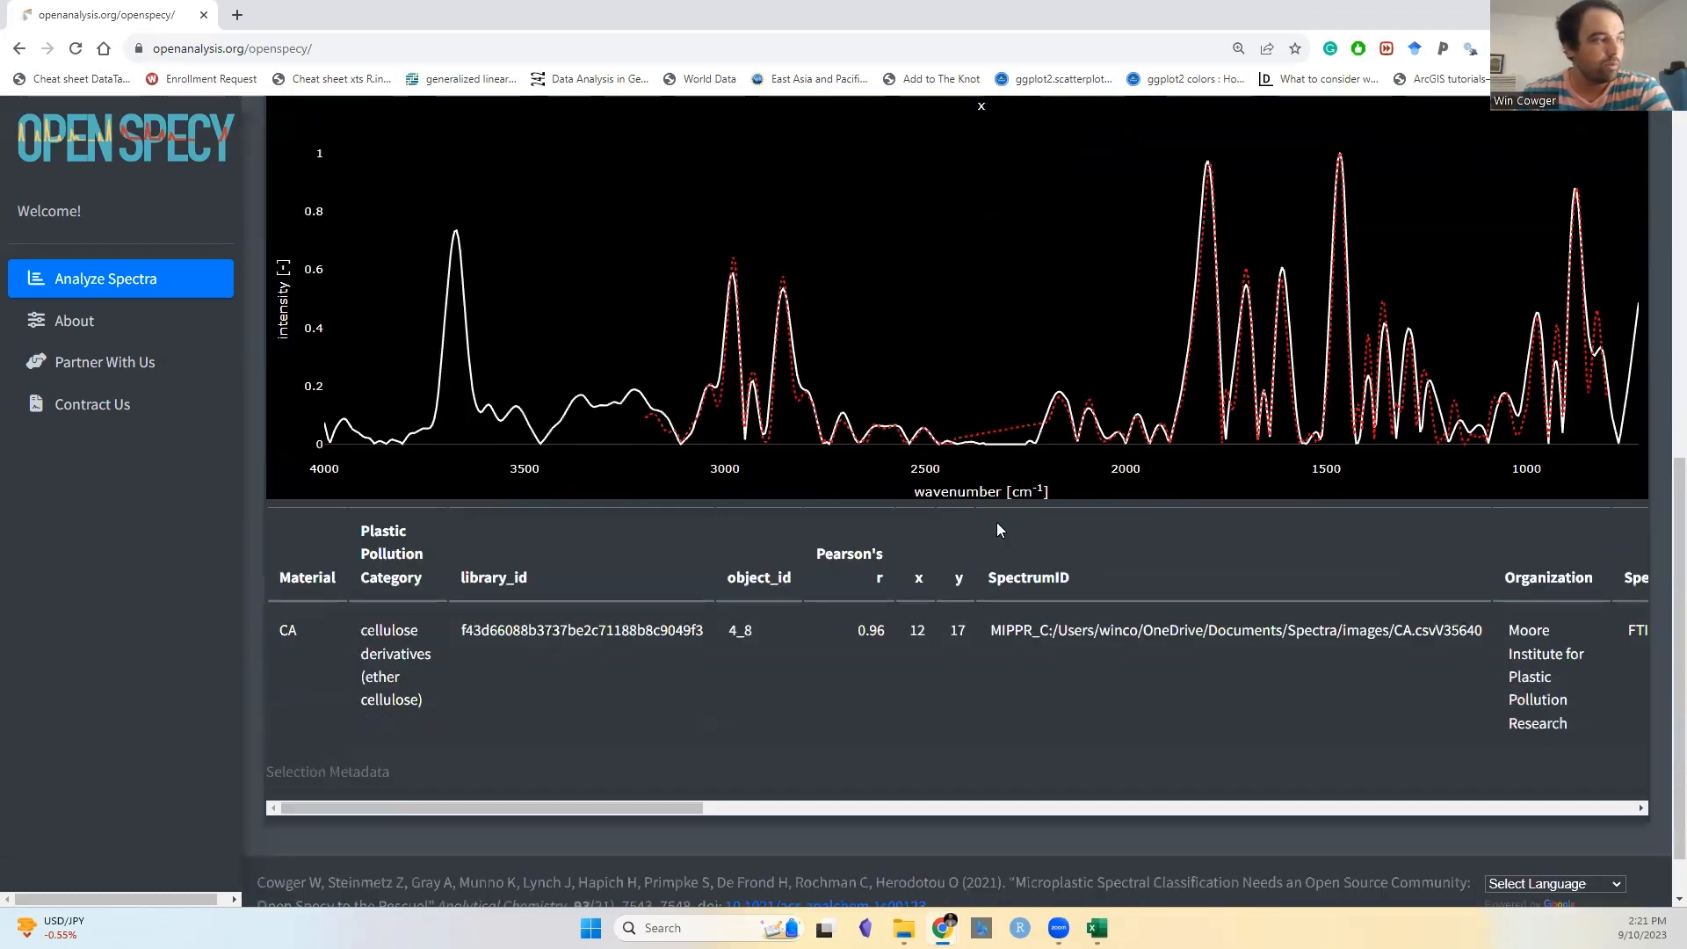
scroll(996, 522, "up", 4)
scroll(996, 522, "up", 4)
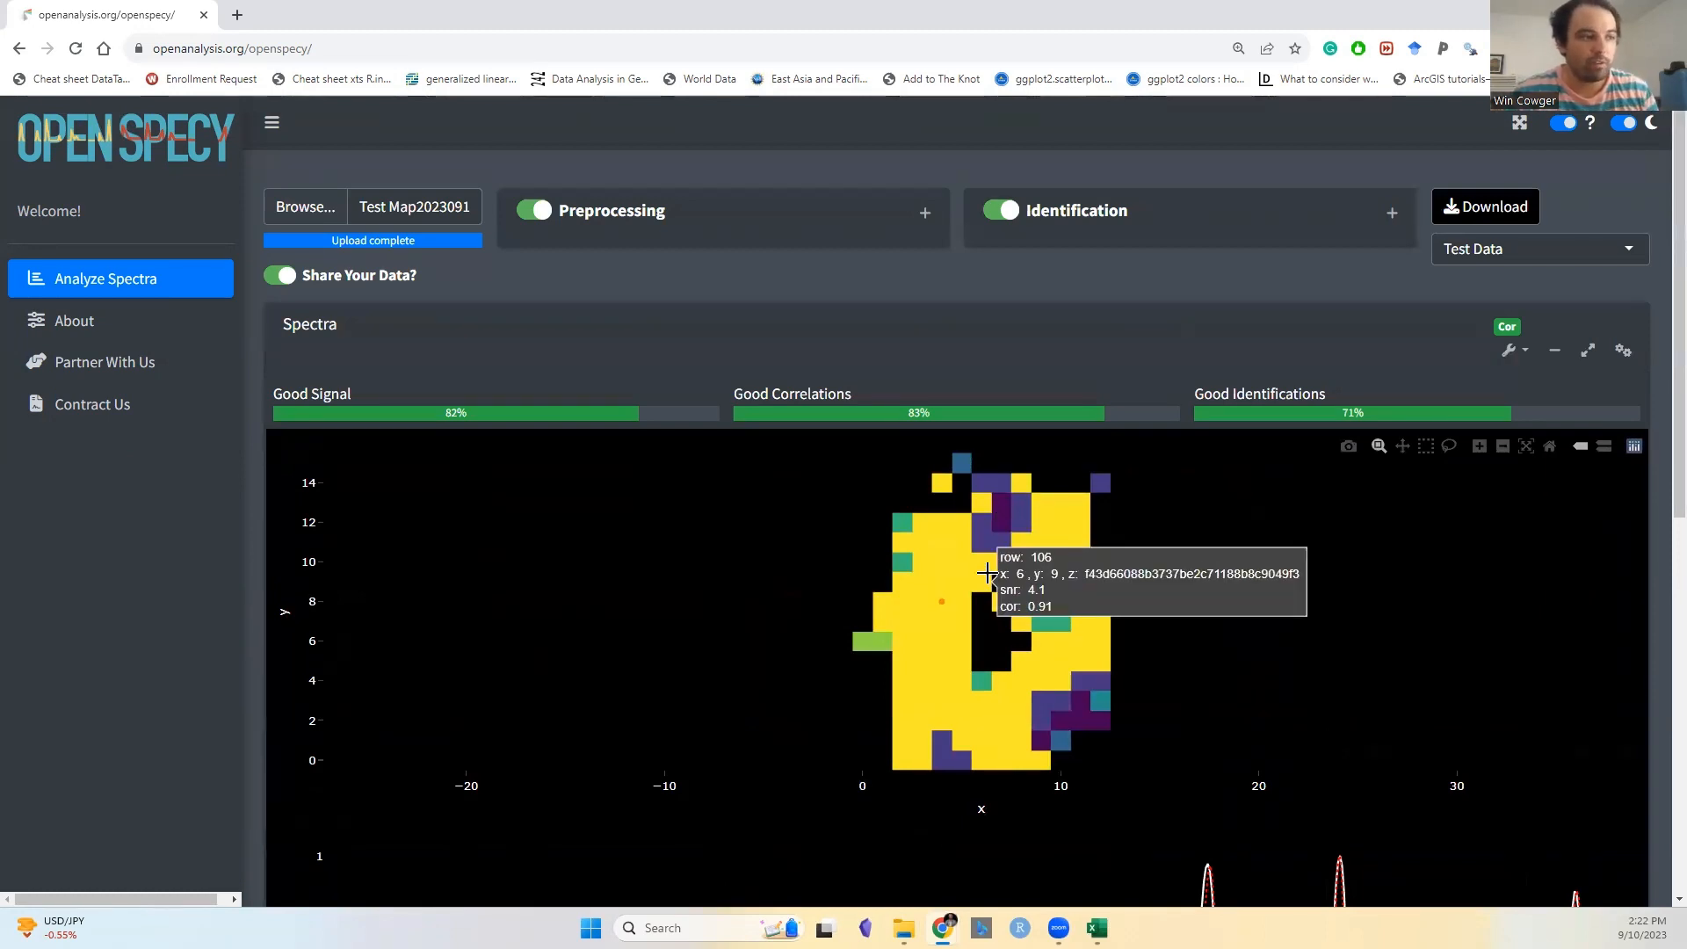
scroll(1080, 602, "down", 1)
scroll(1080, 602, "down", 3)
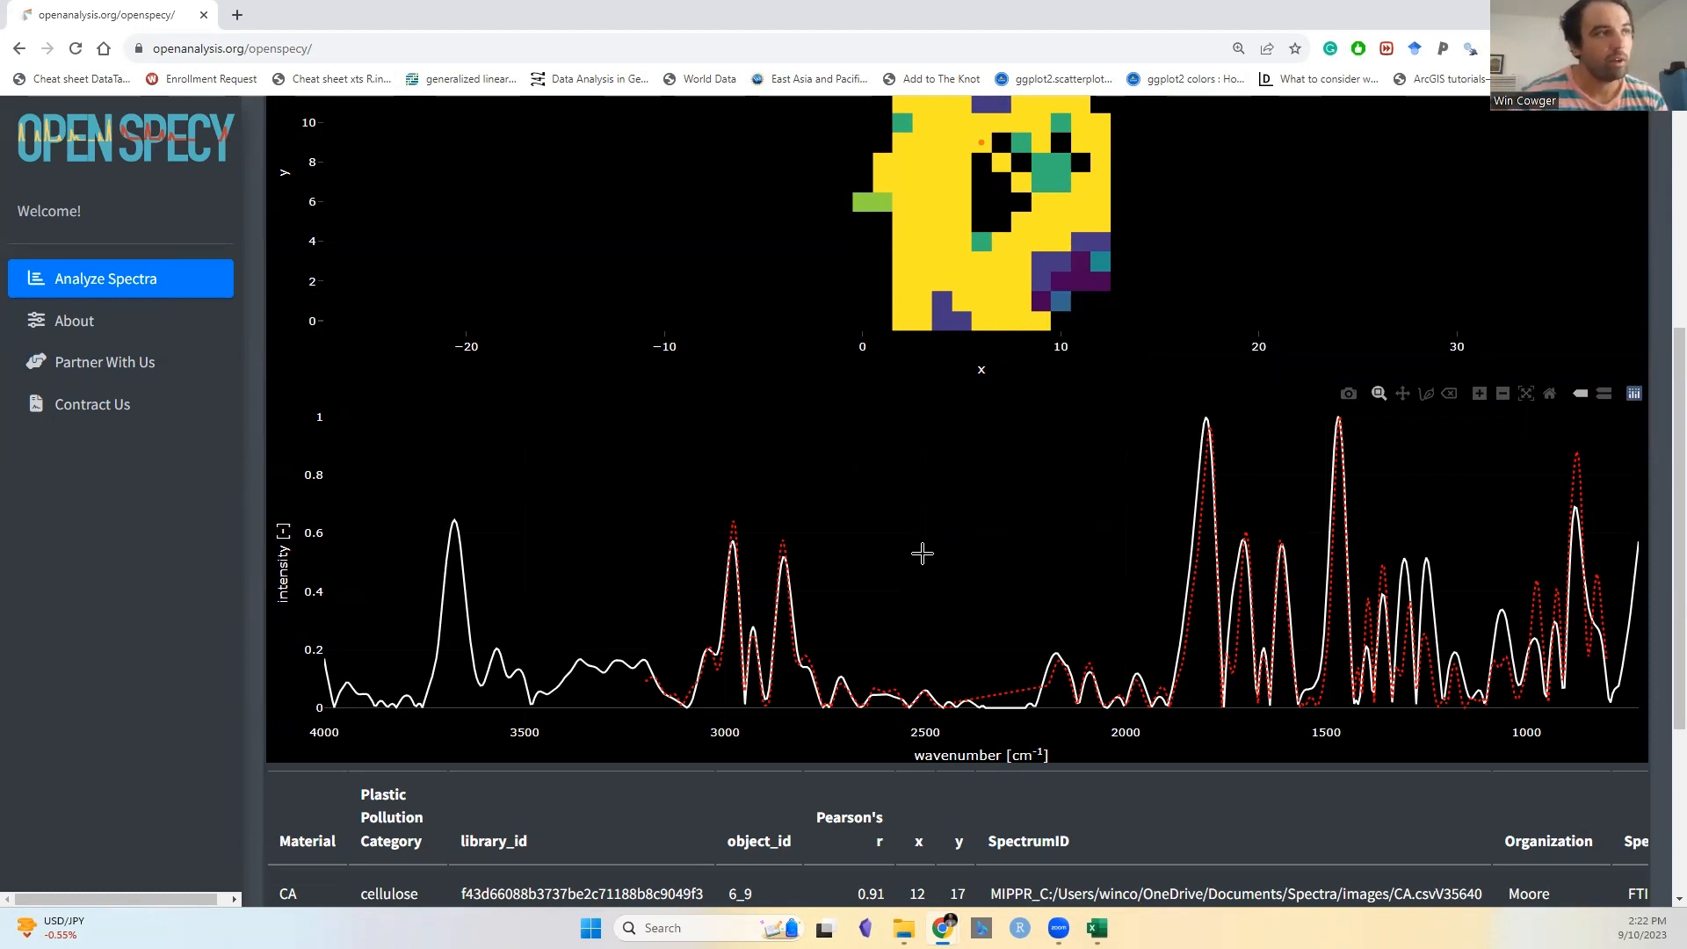
scroll(919, 554, "up", 3)
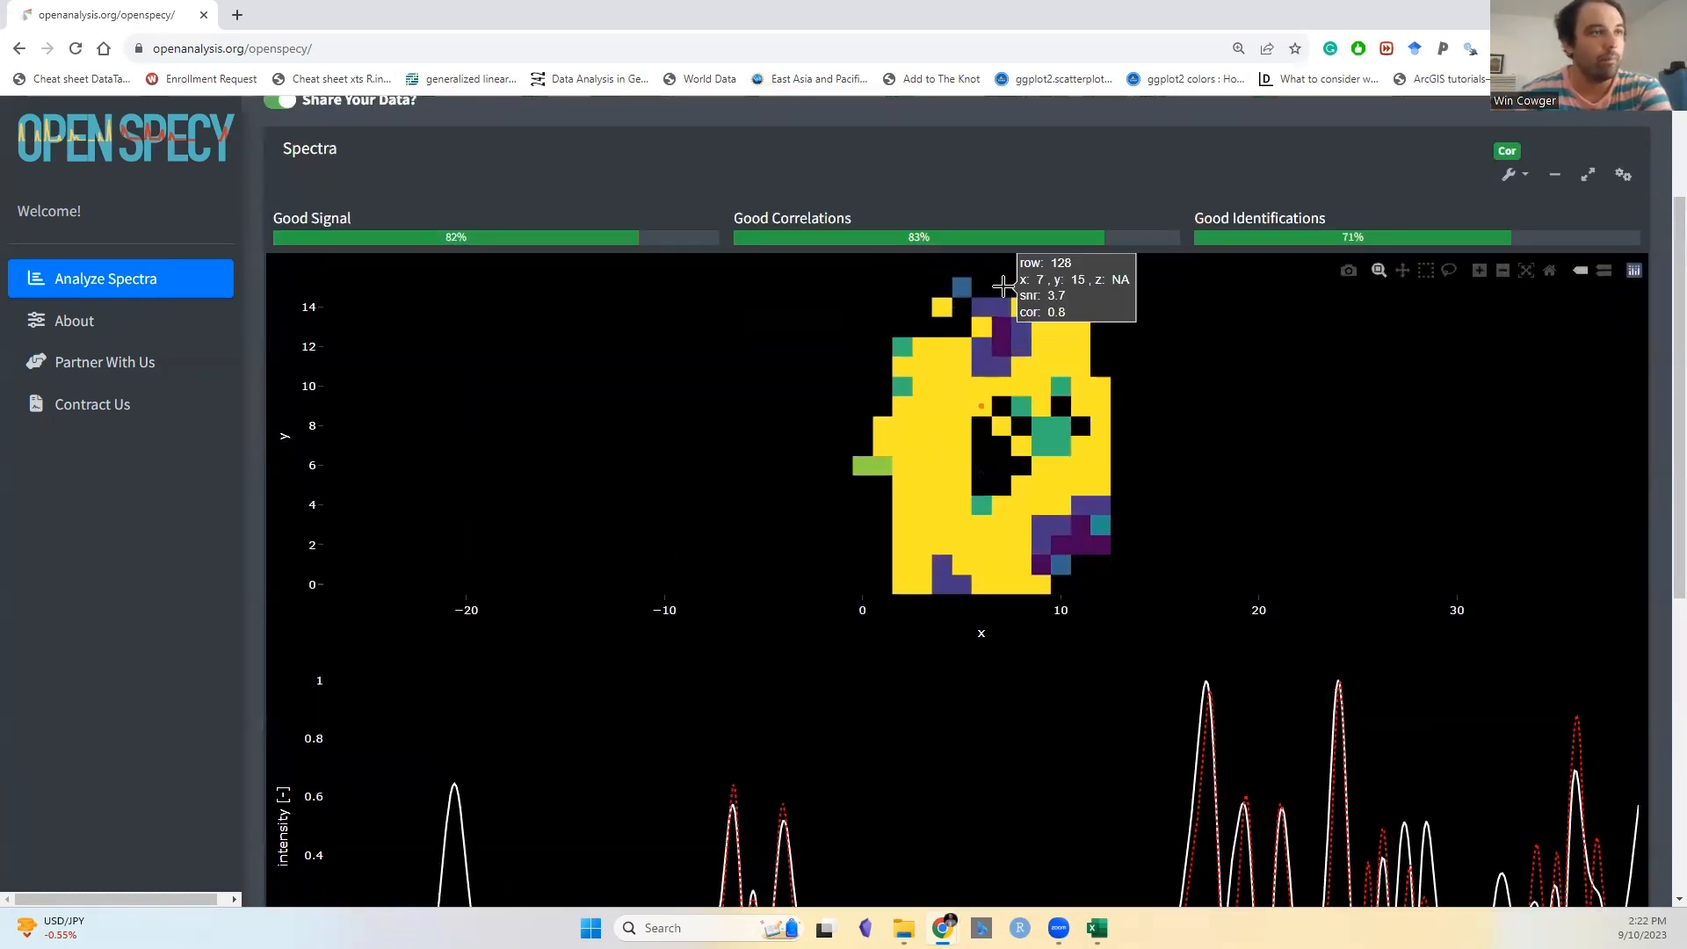
scroll(879, 246, "up", 2)
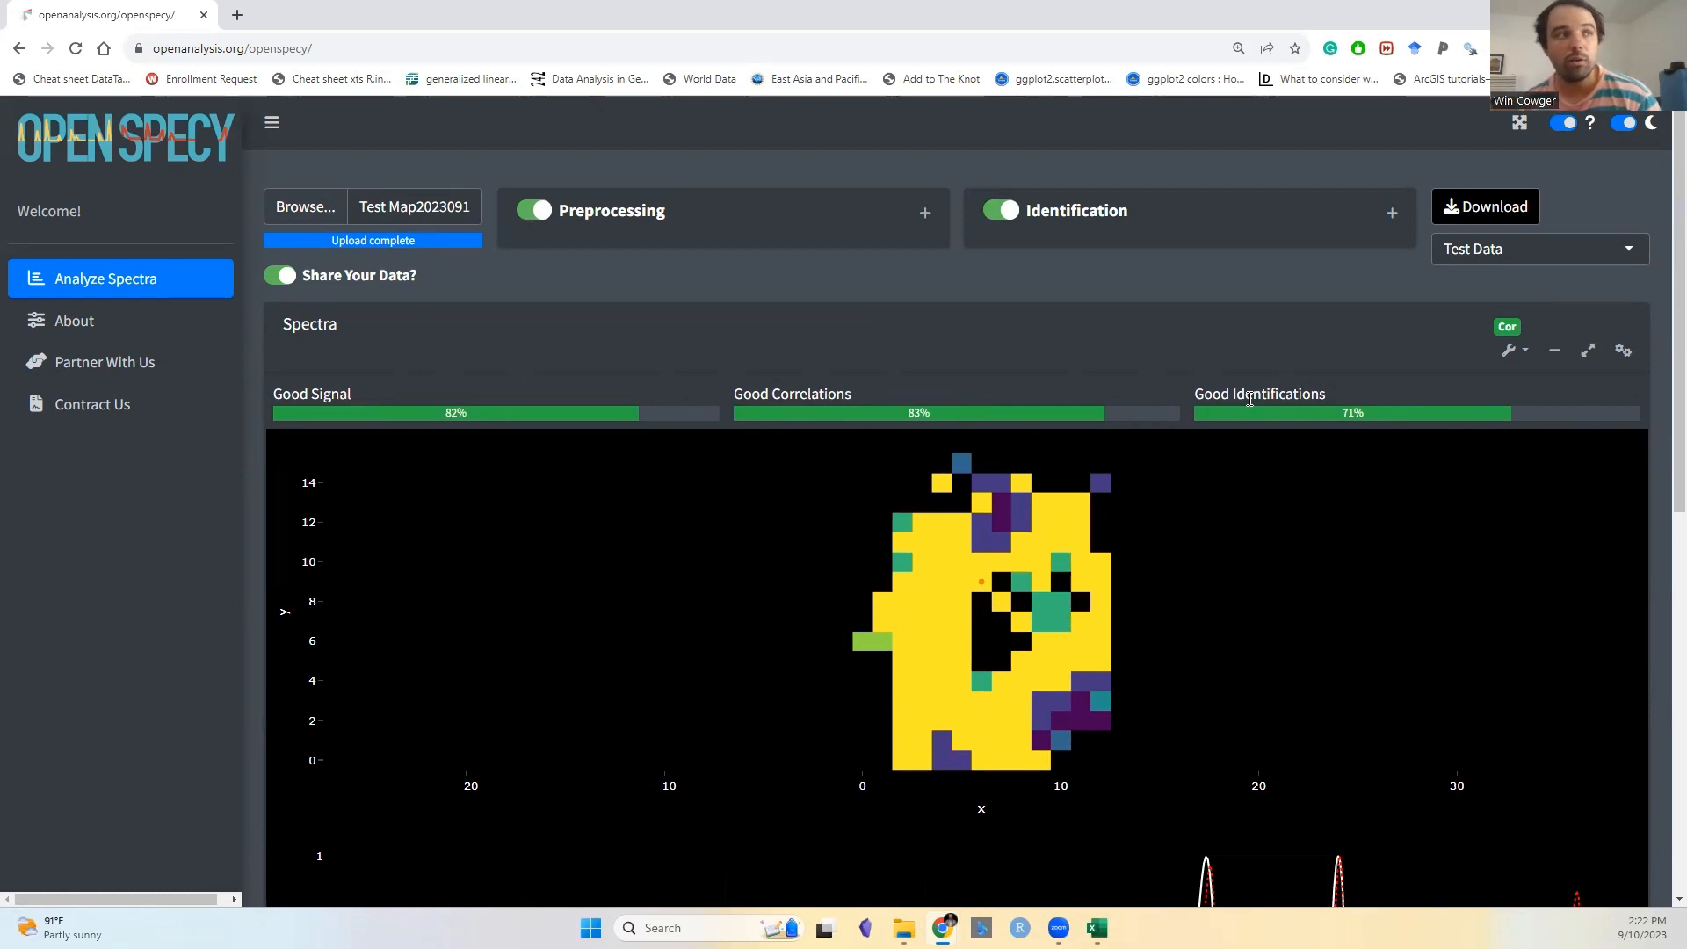
- Set the ID Library to Cor: Both Deriv and collapse the Identification options
left_click(1392, 213)
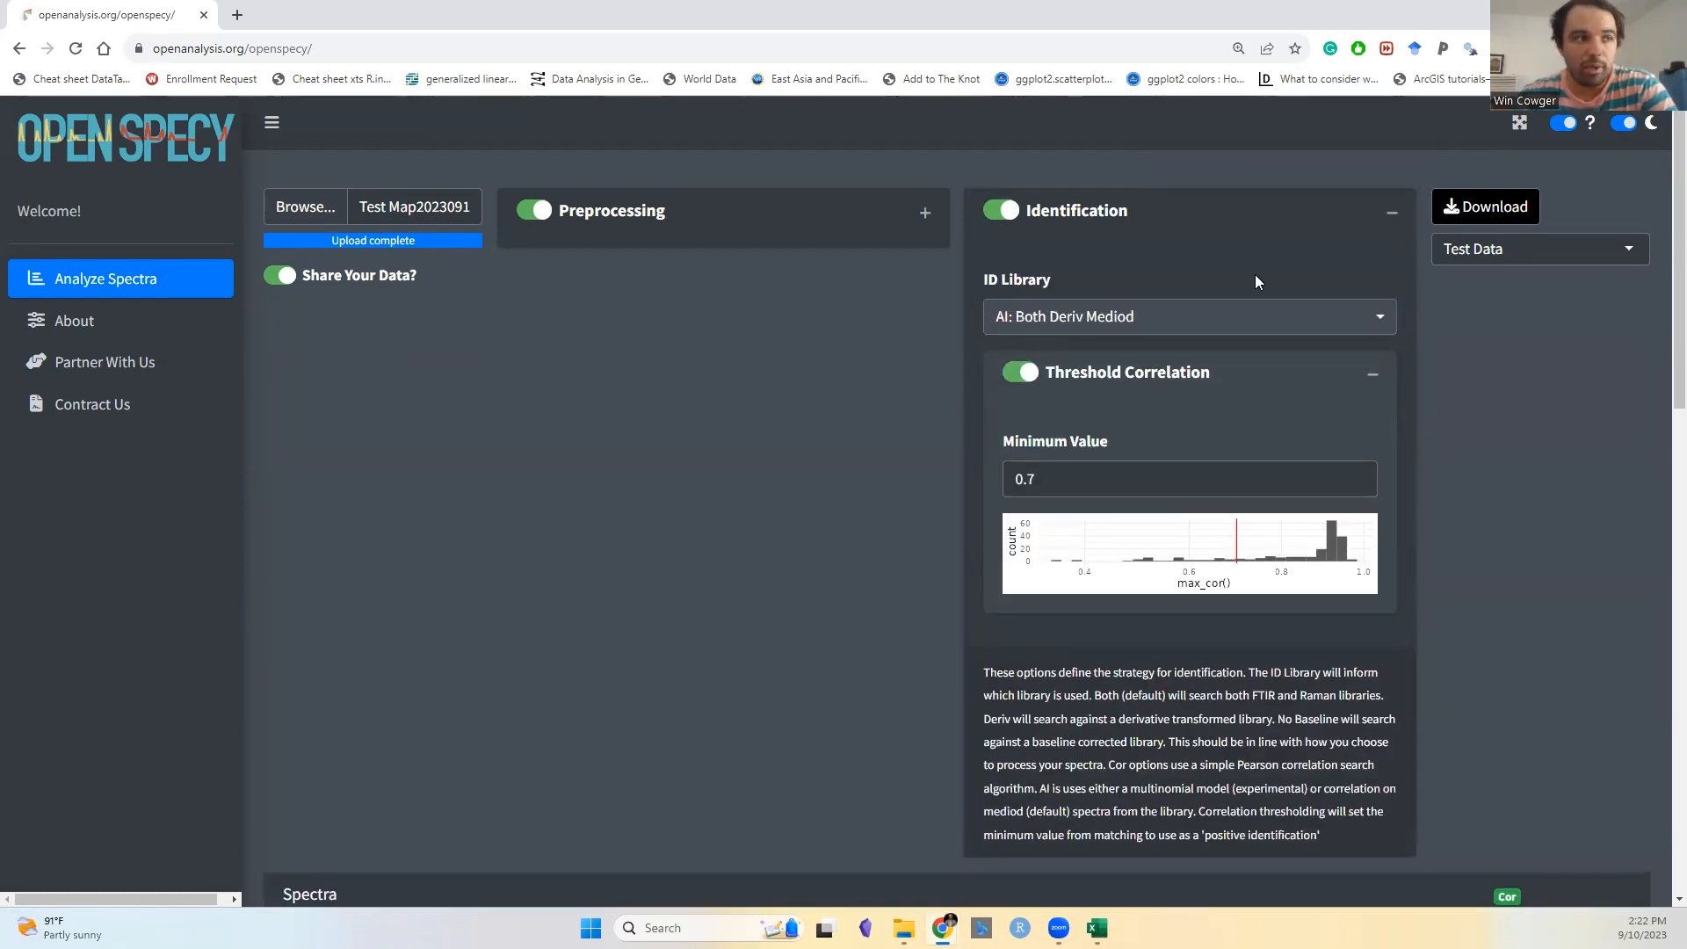
scroll(1256, 282, "down", 1)
scroll(939, 345, "down", 3)
scroll(937, 344, "down", 2)
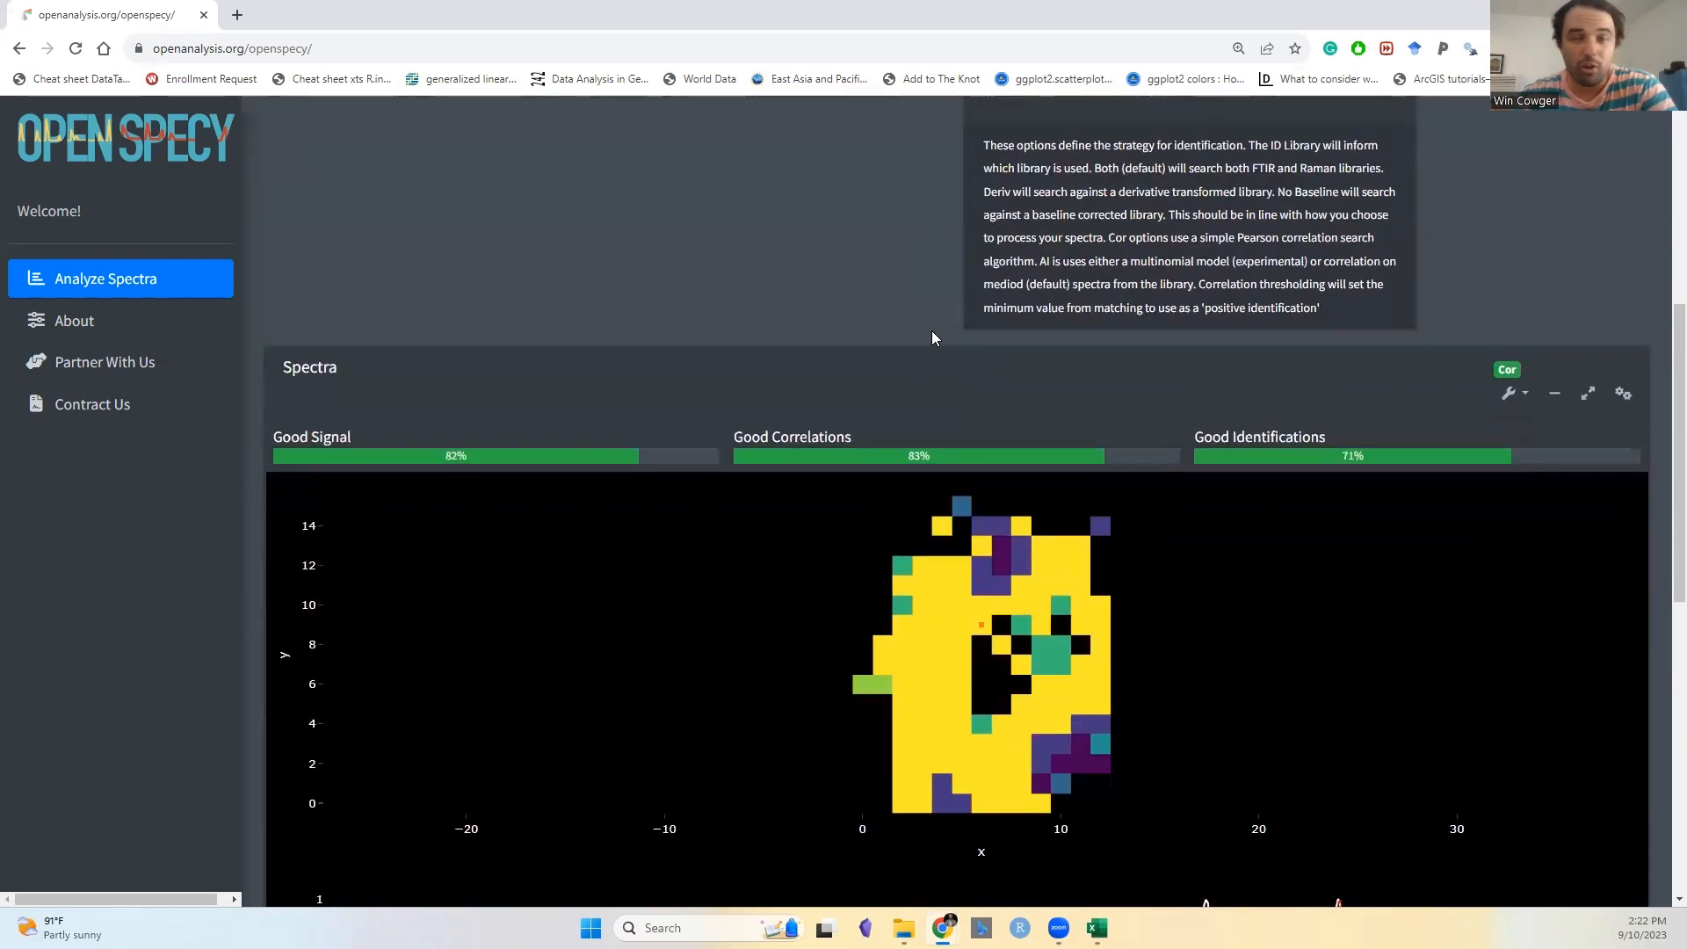
scroll(939, 327, "up", 4)
scroll(1046, 259, "up", 1)
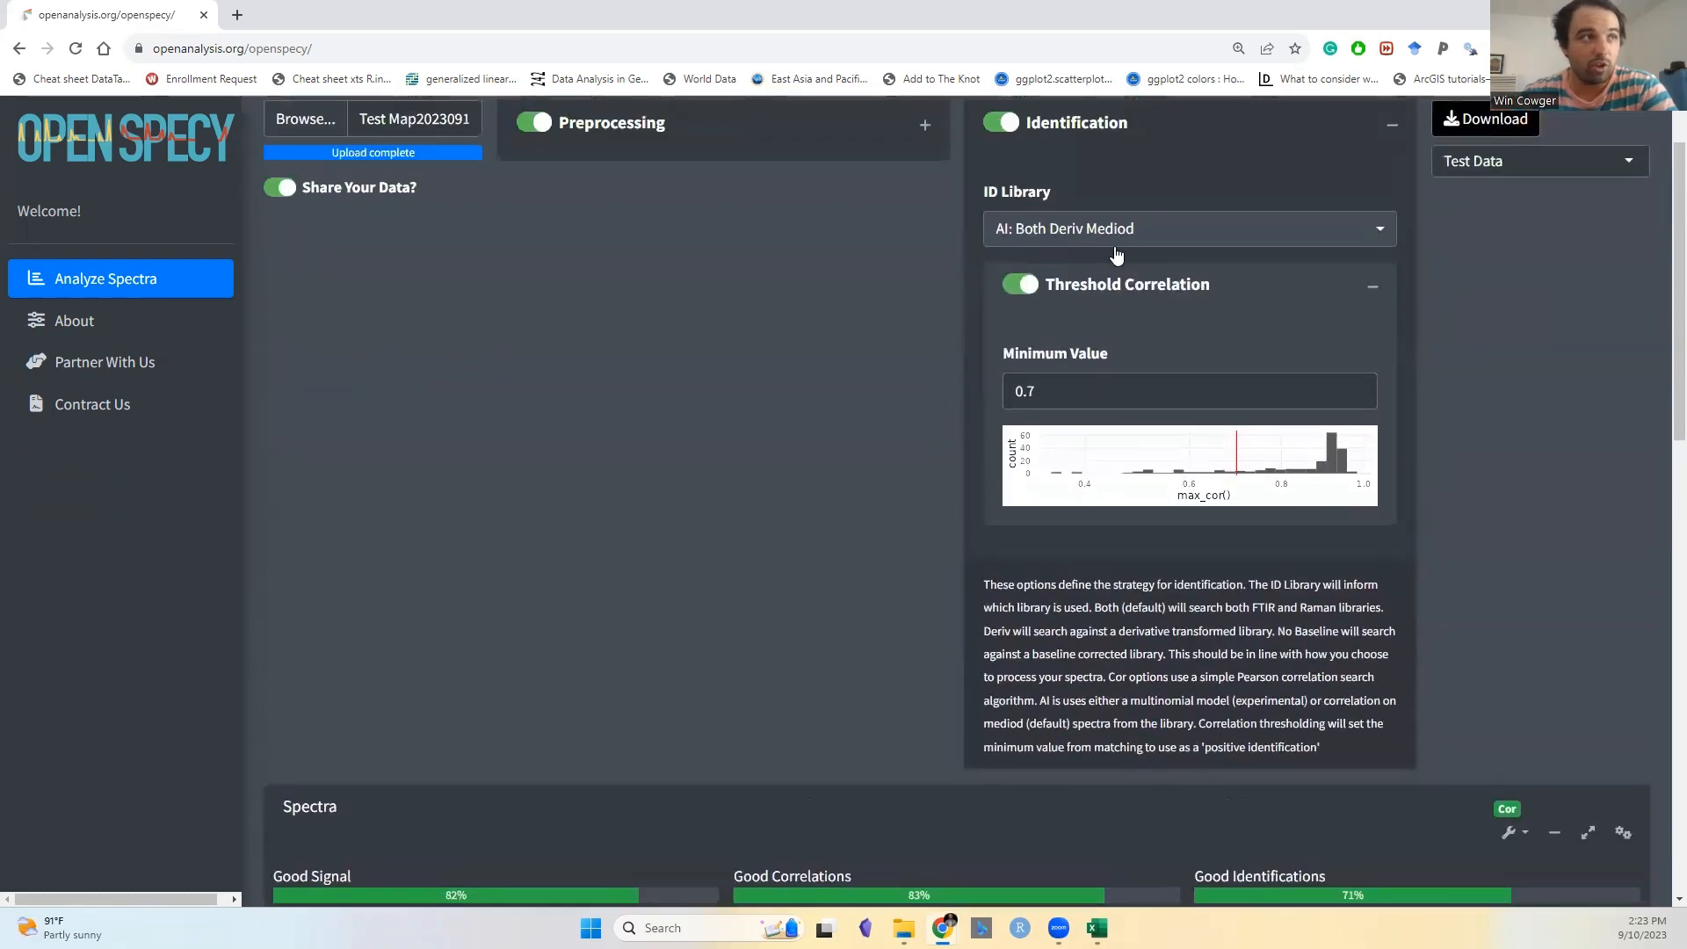
left_click(1147, 229)
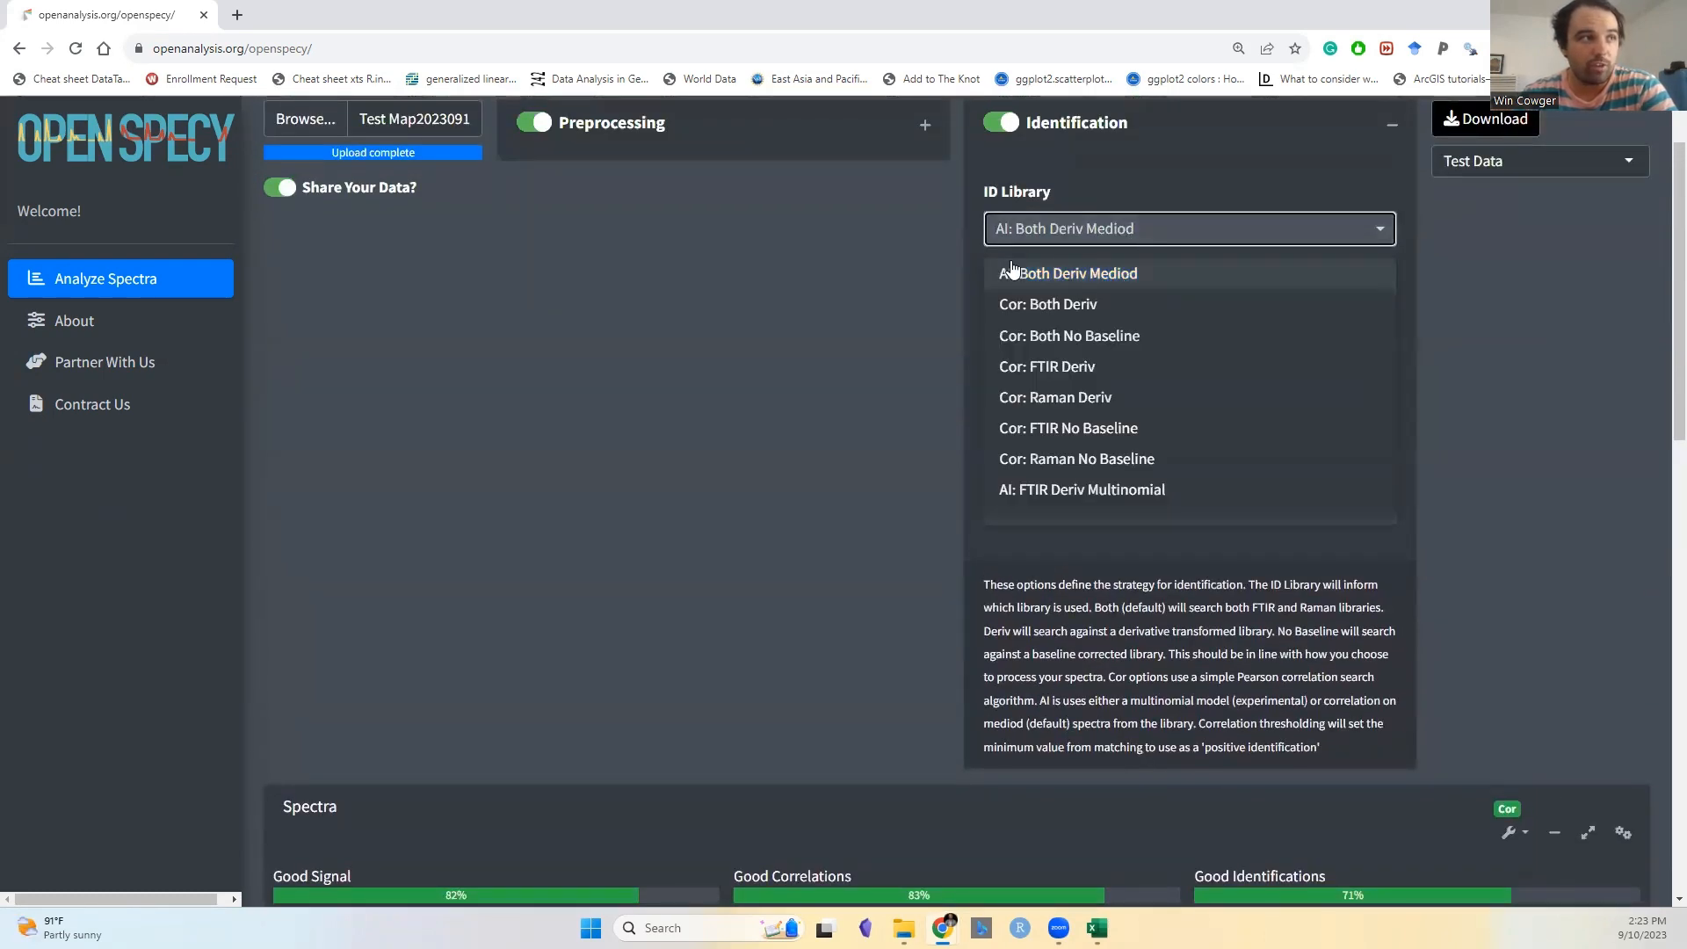
left_click(1116, 308)
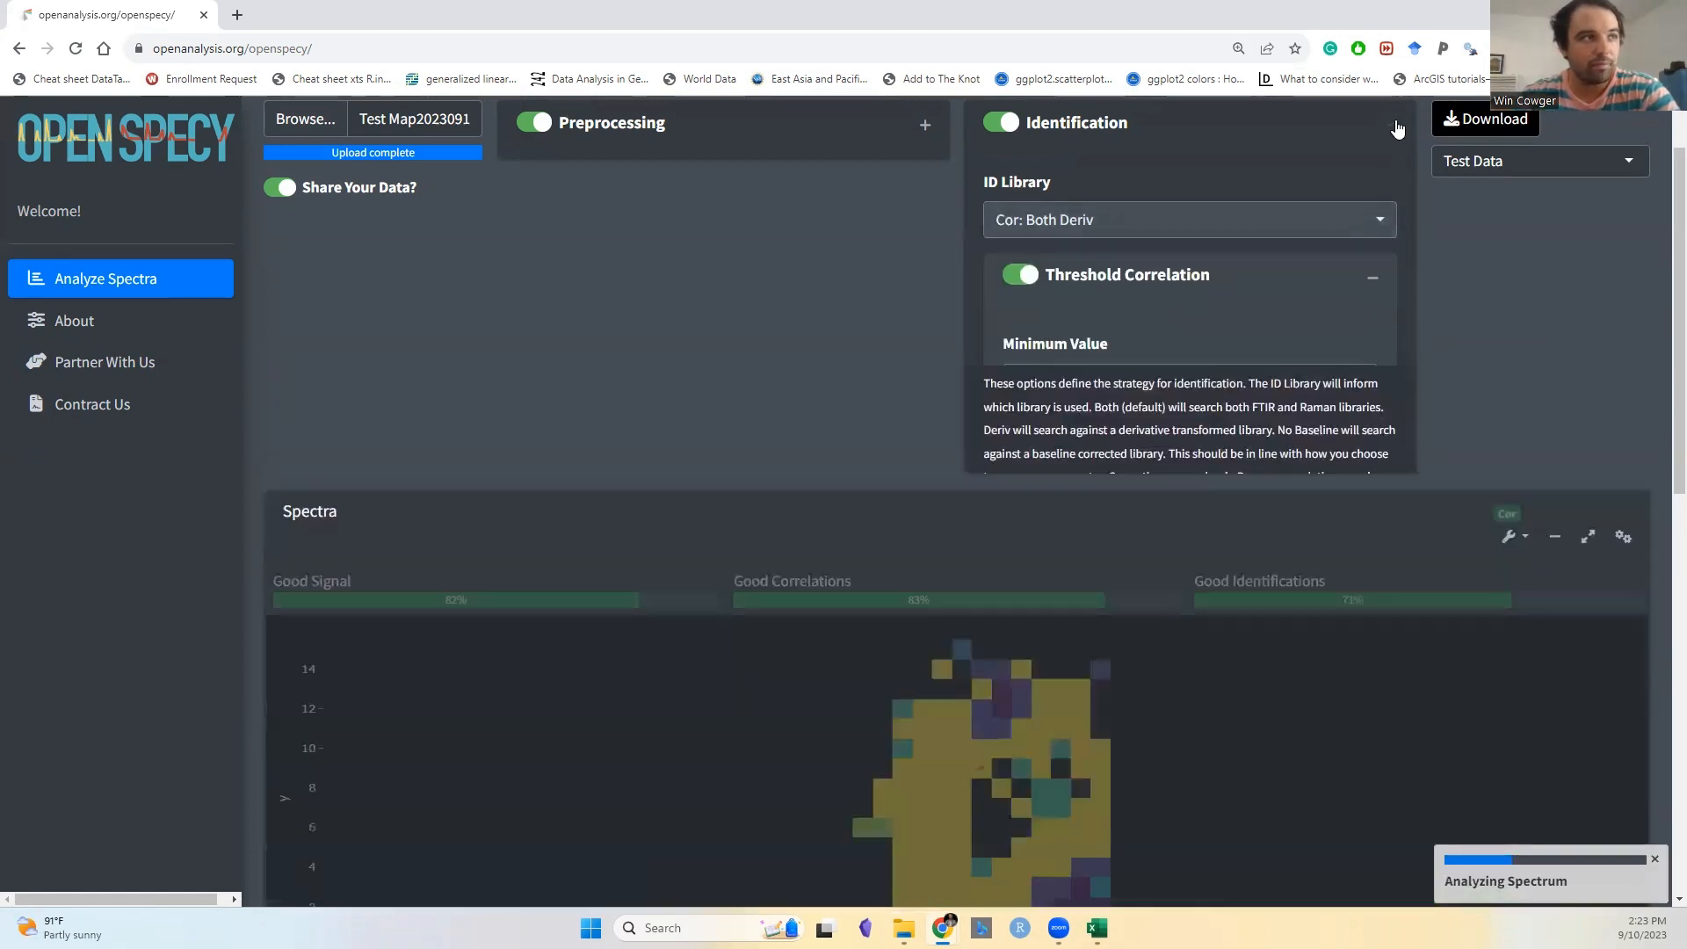
left_click(1395, 126)
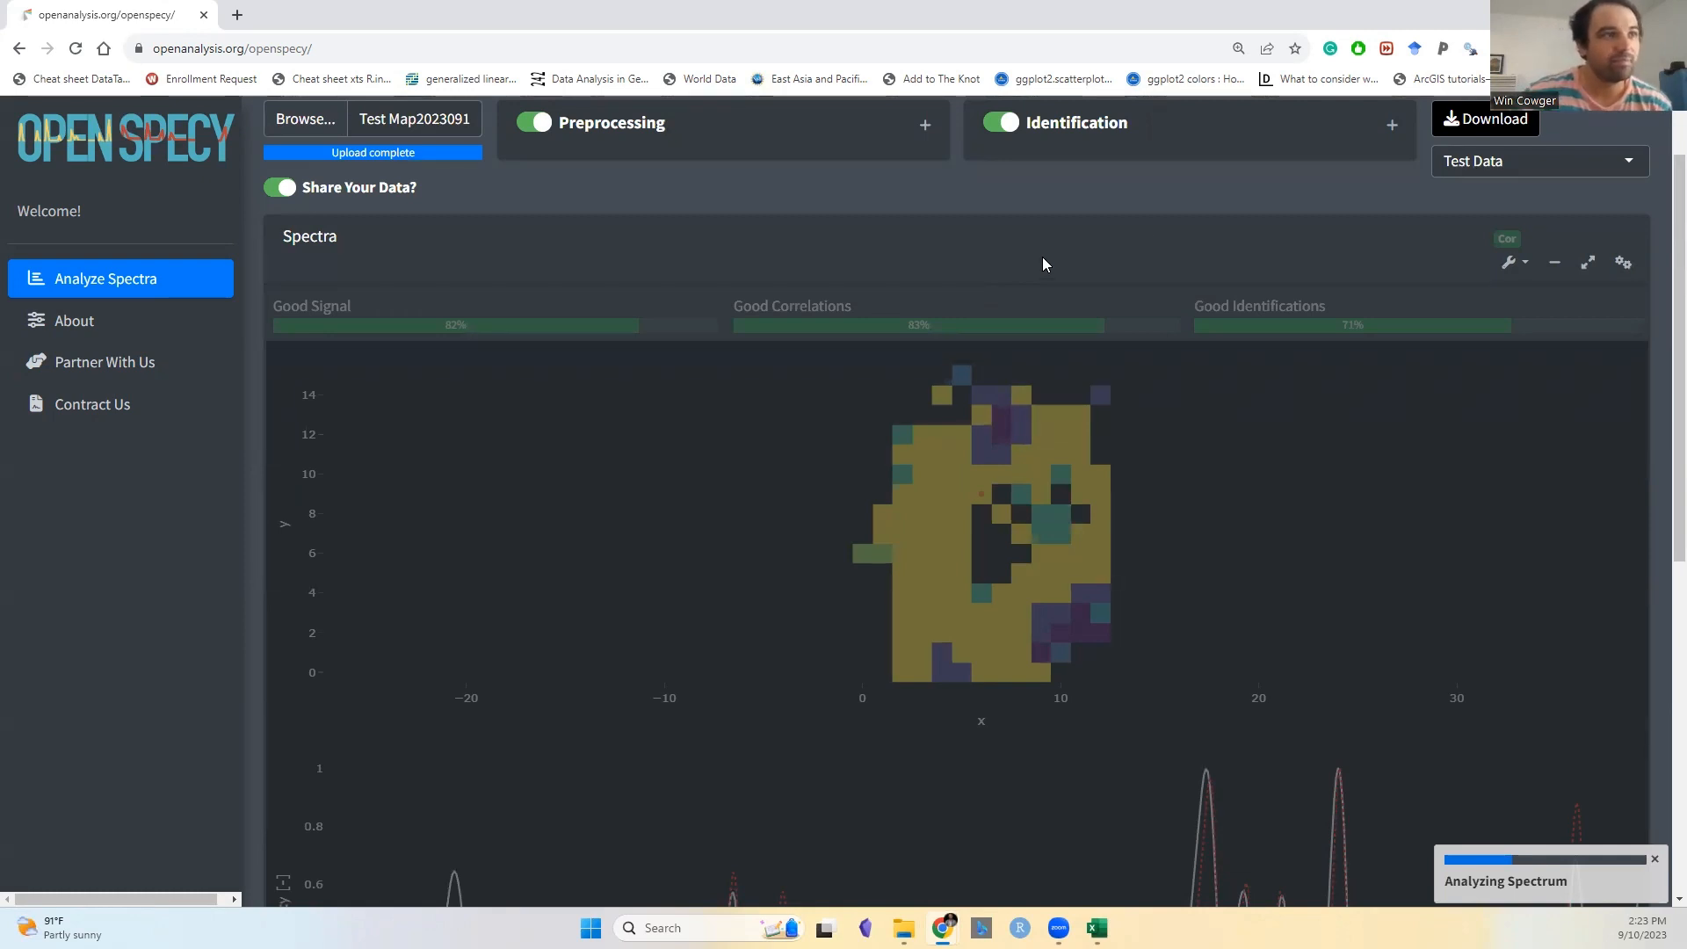
- Review the available ID Library choices in the Identification options and close them without changing the selection
scroll(1204, 205, "up", 1)
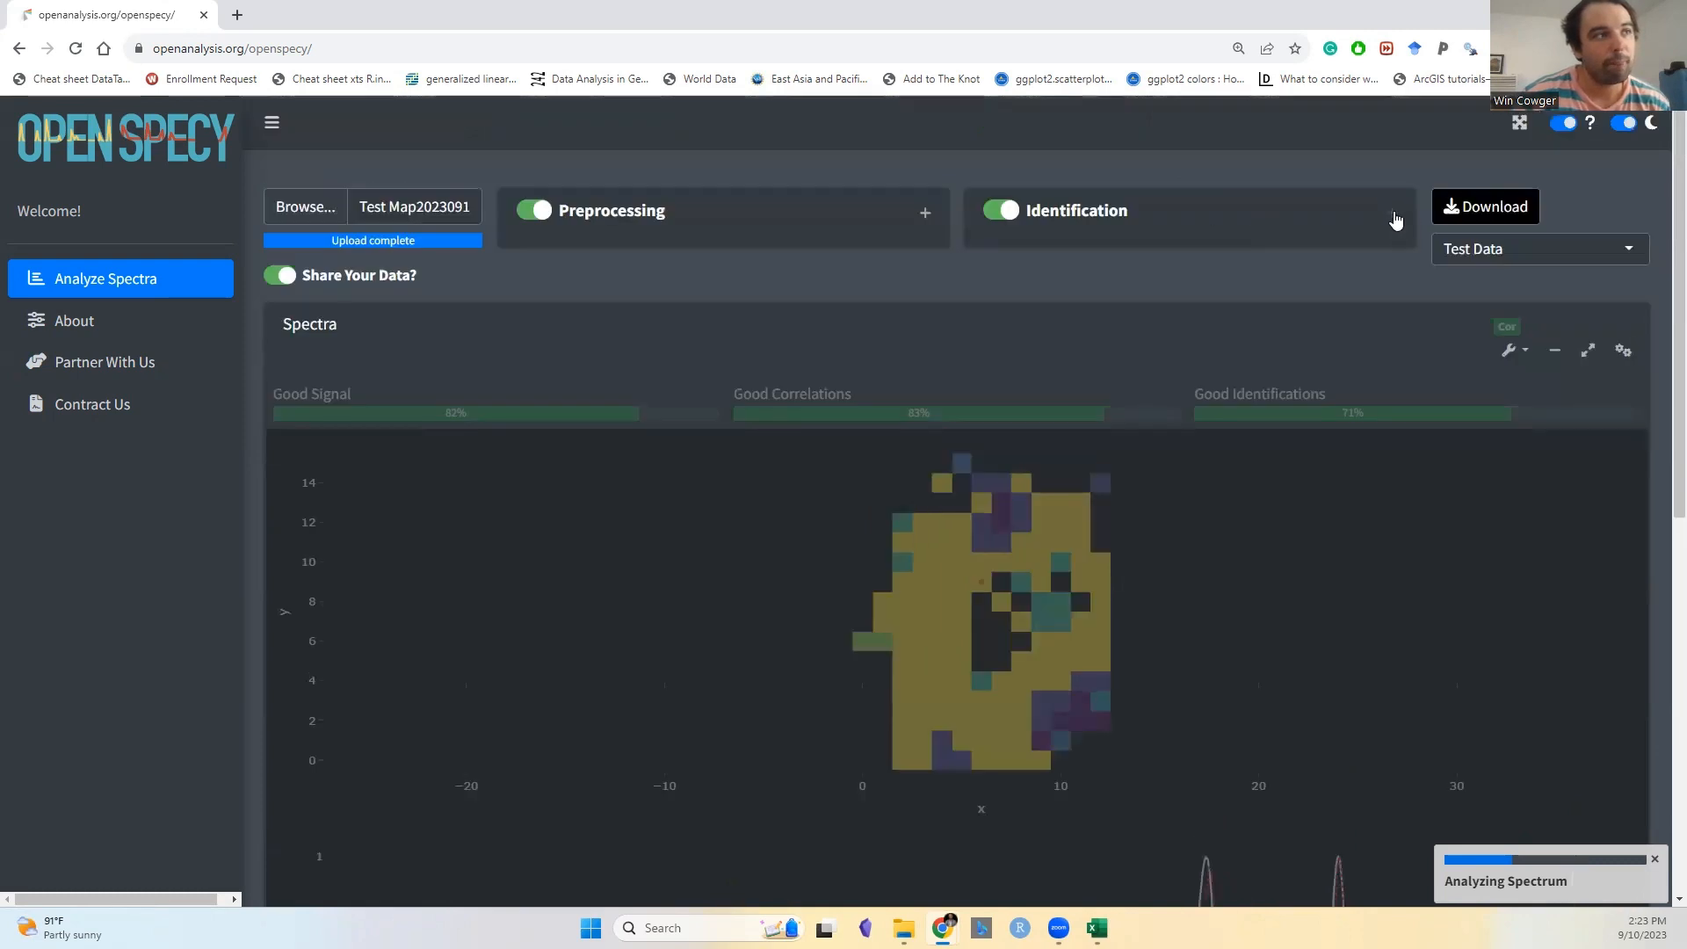
left_click(1394, 216)
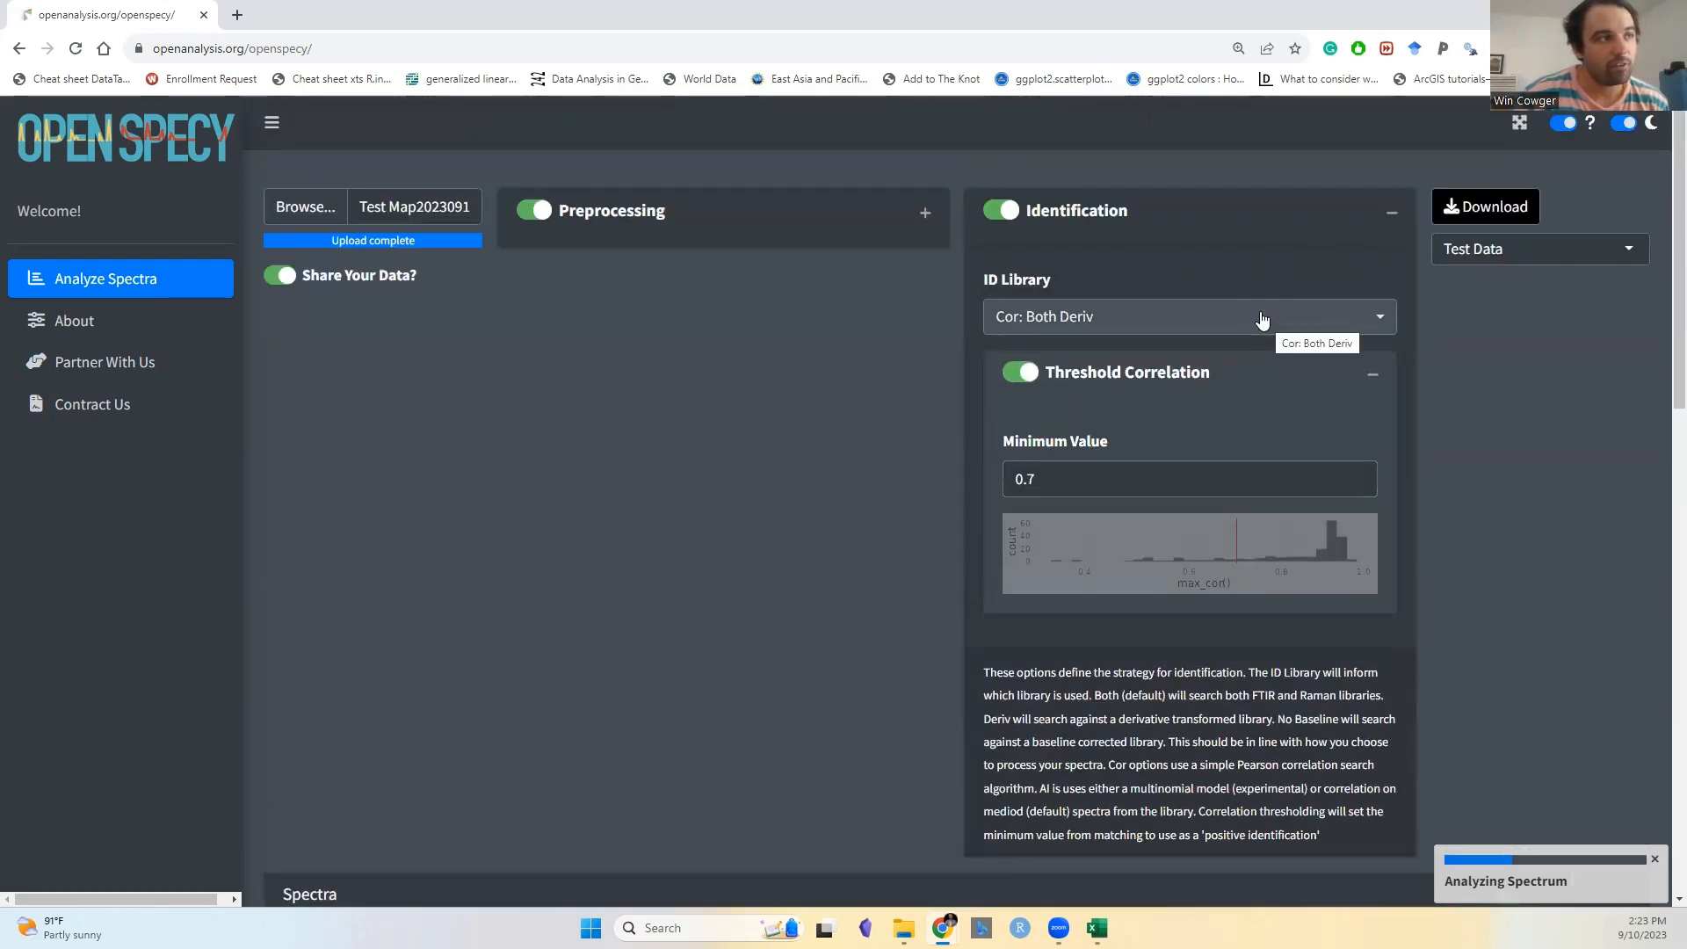
left_click(1263, 319)
scroll(870, 360, "down", 1)
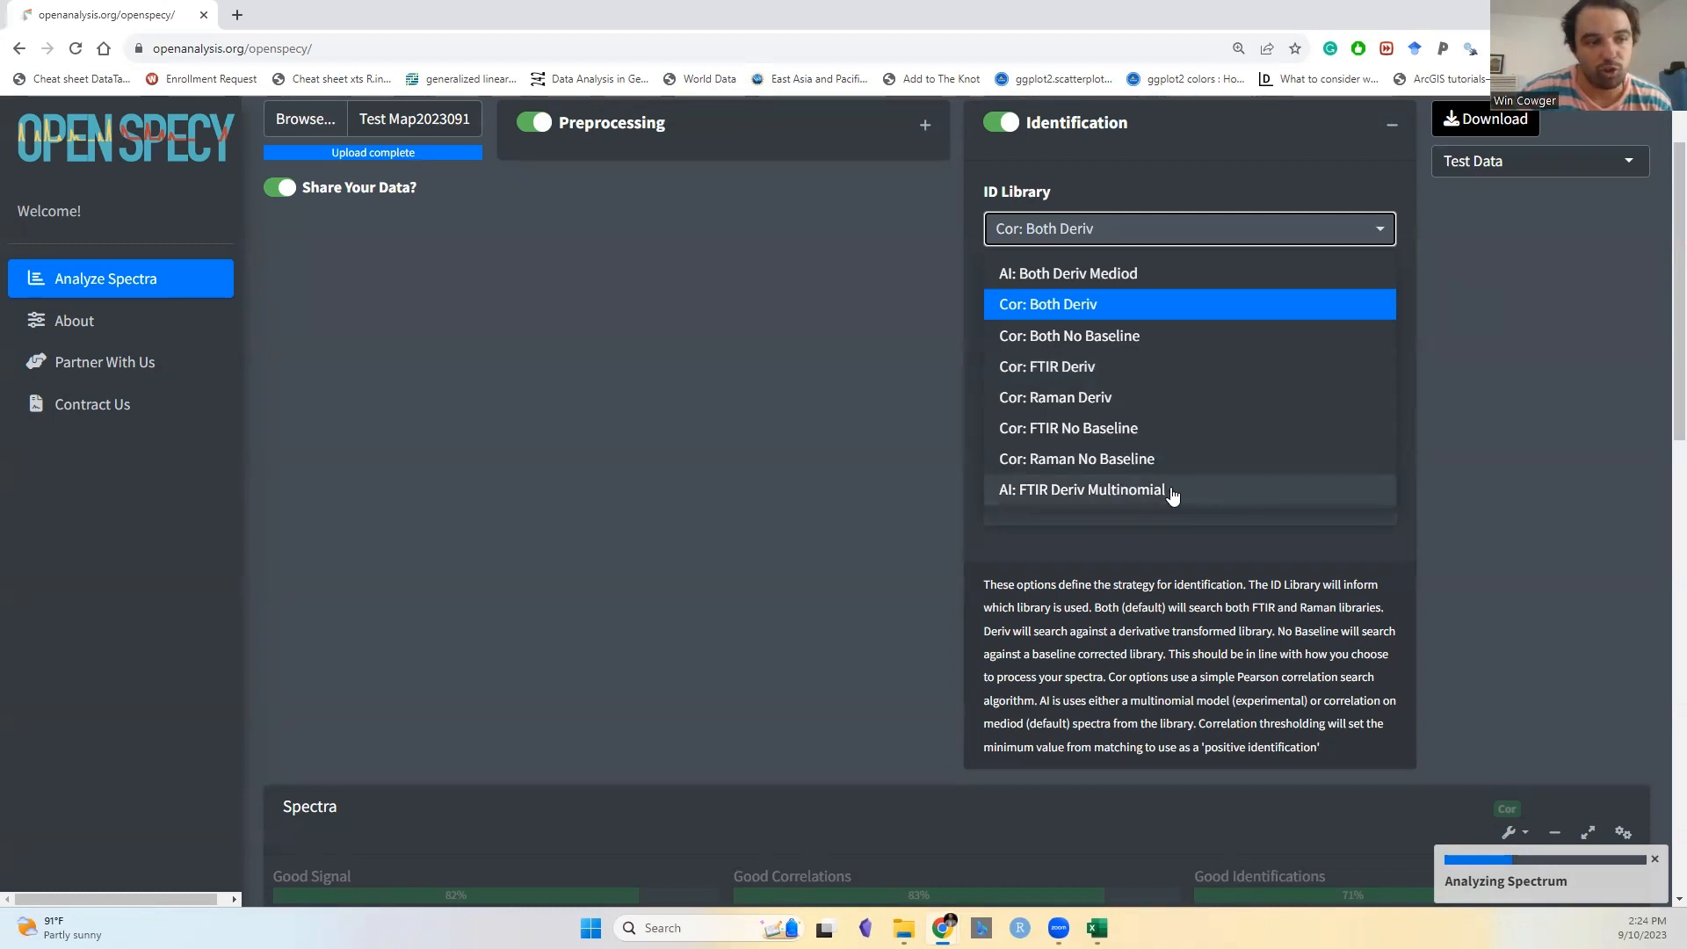
left_click(1385, 130)
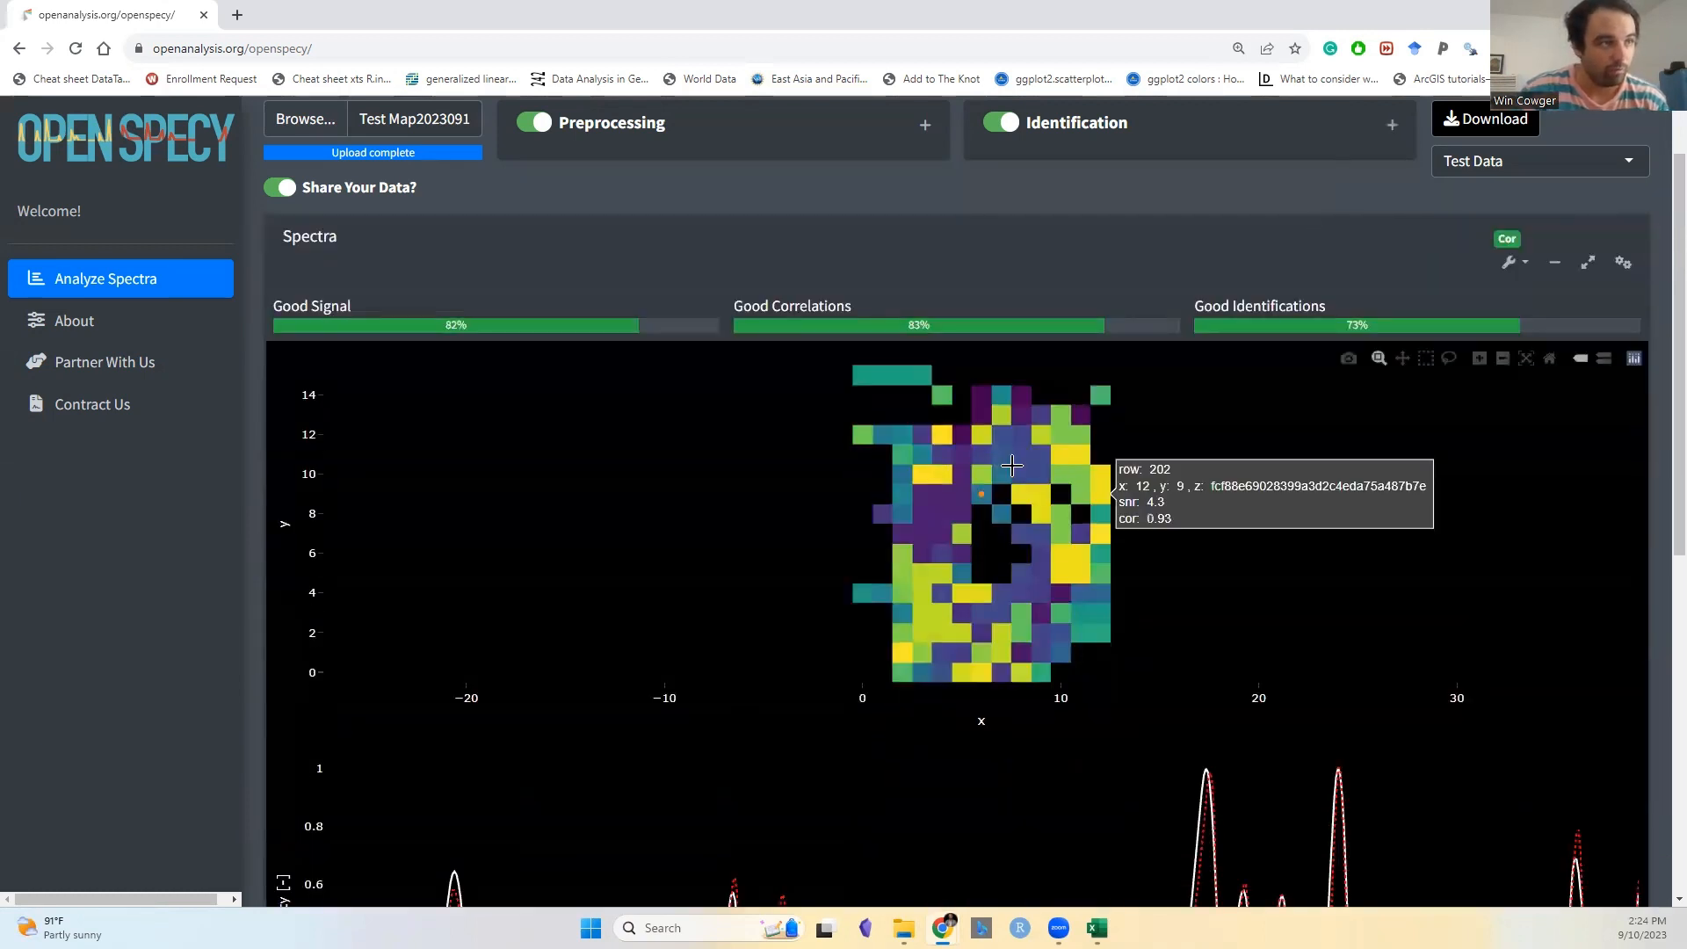
- Examine the Cor: Both Deriv map and the spectra and match metadata of the pixels at x 8, y 3 and x 6, y 10
mouse_move(1004, 464)
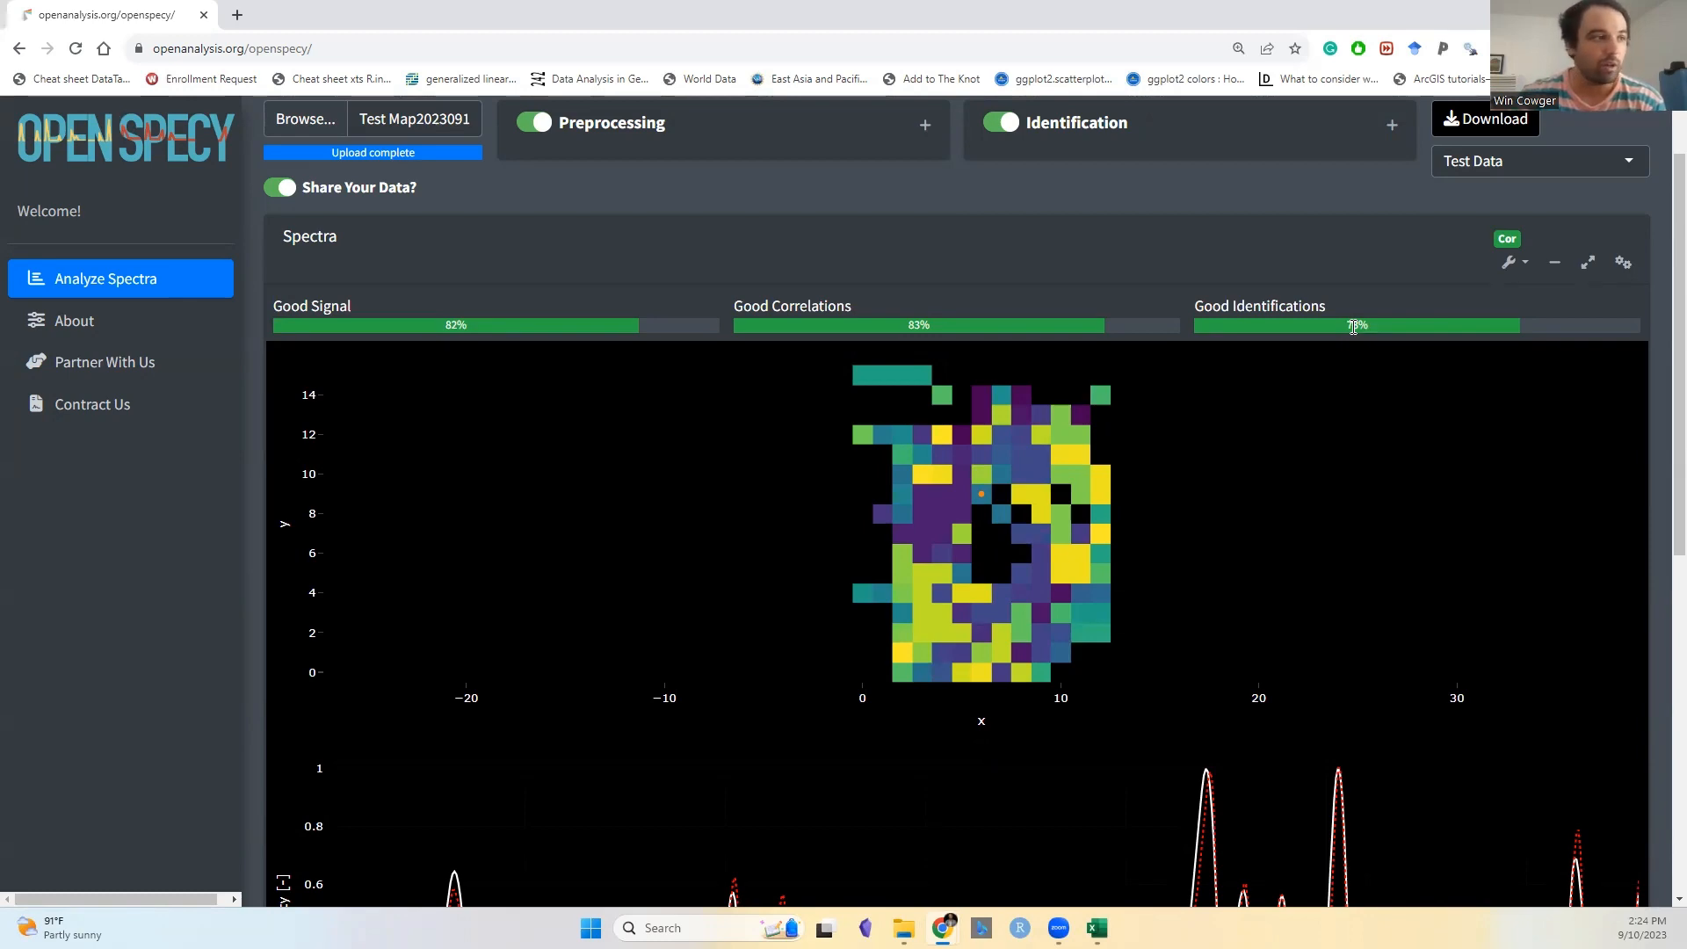
scroll(1020, 422, "down", 3)
scroll(1016, 446, "down", 4)
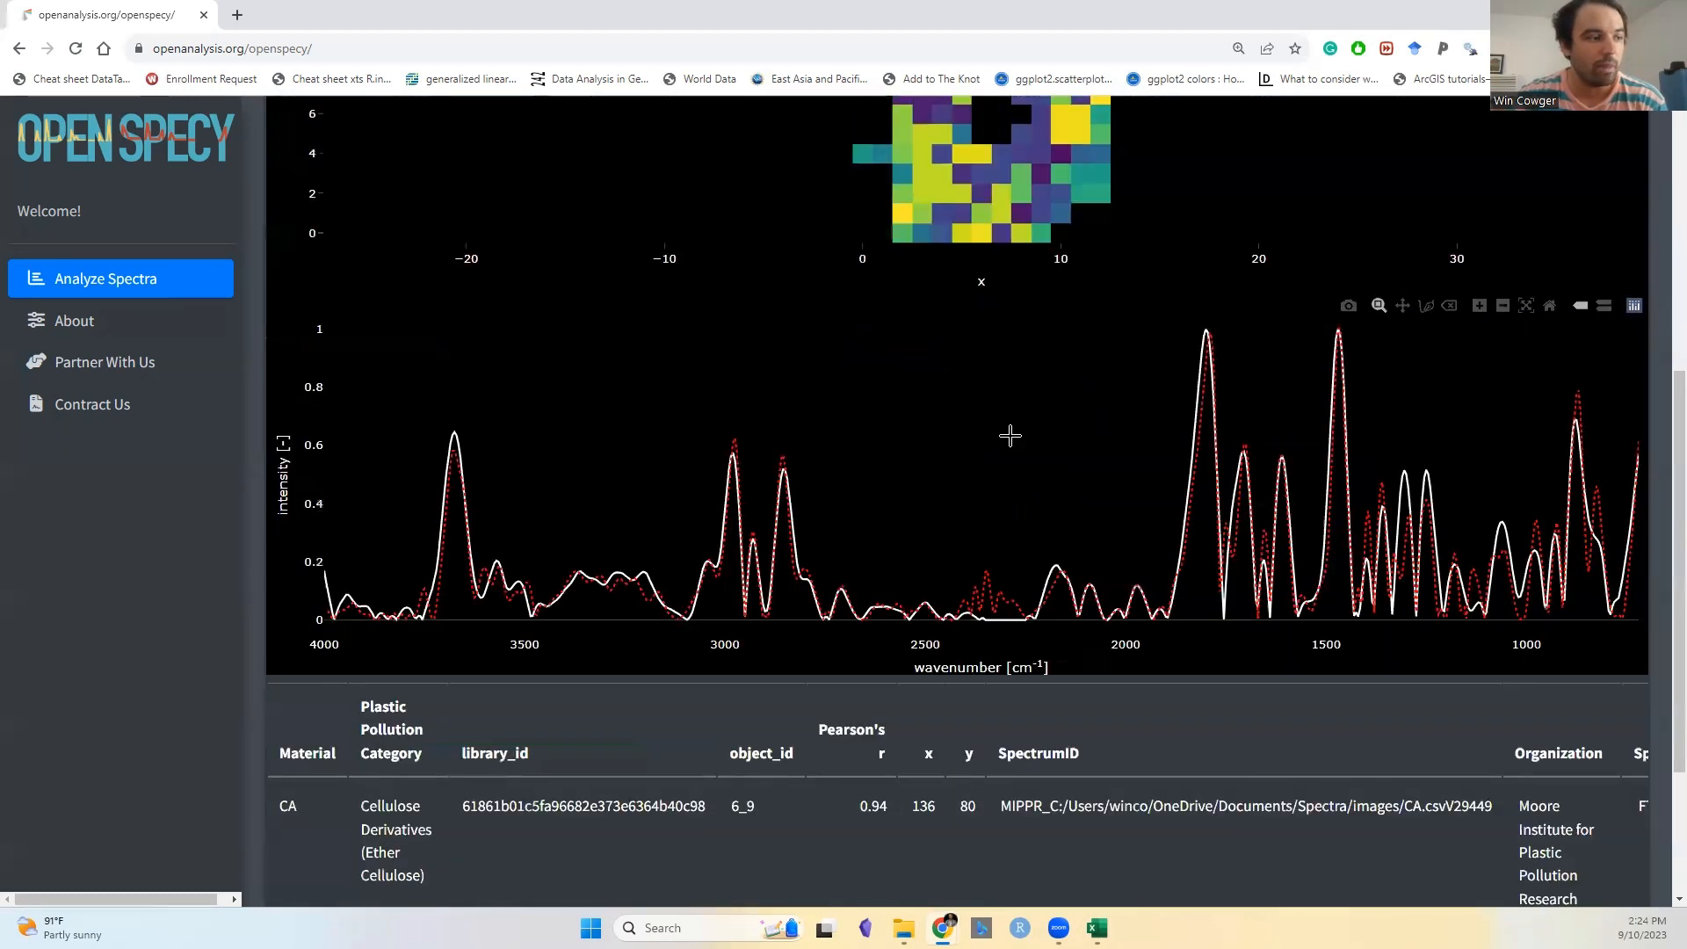
scroll(1125, 352, "up", 2)
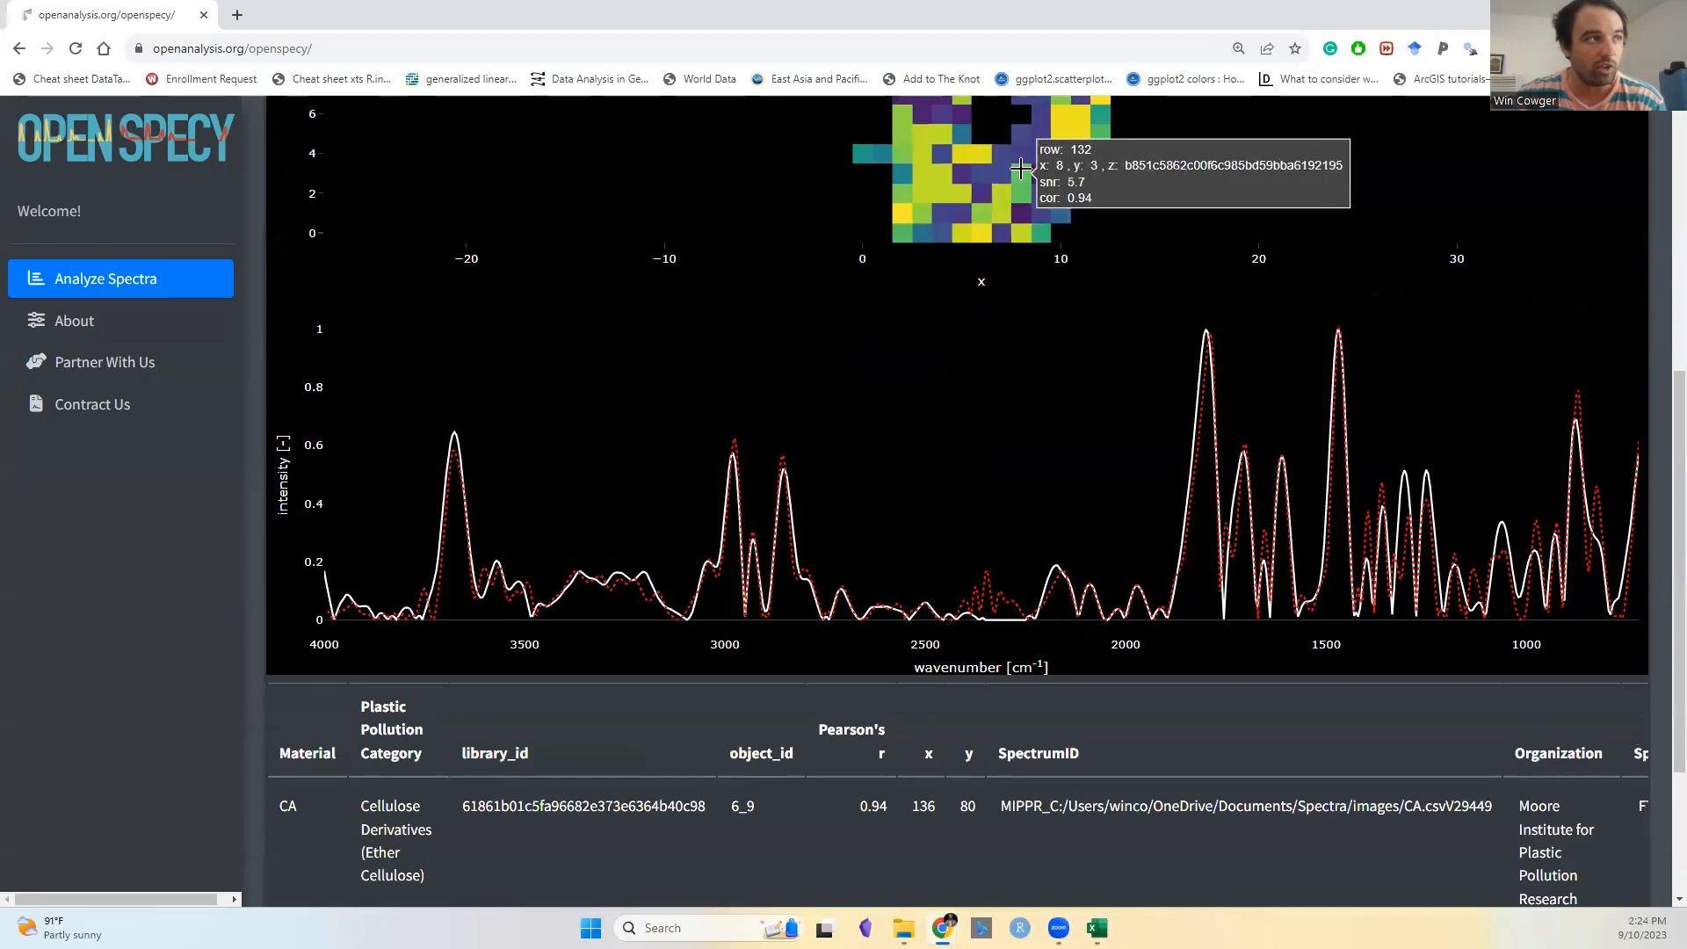
left_click(1022, 174)
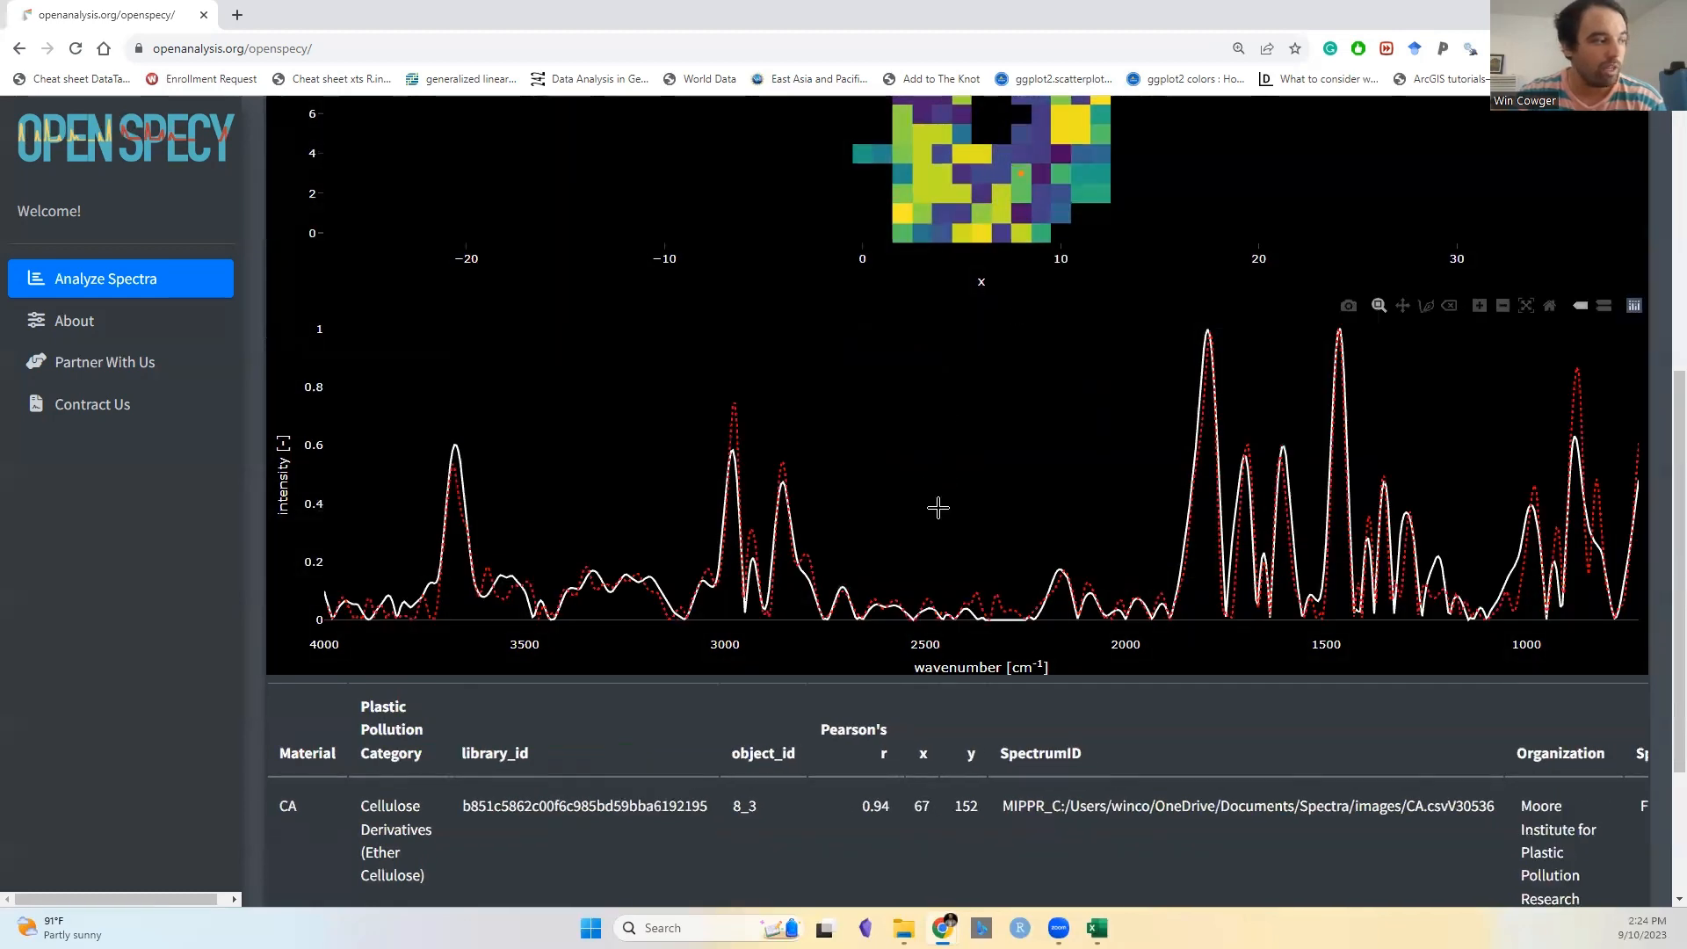
scroll(935, 501, "down", 2)
scroll(935, 501, "up", 5)
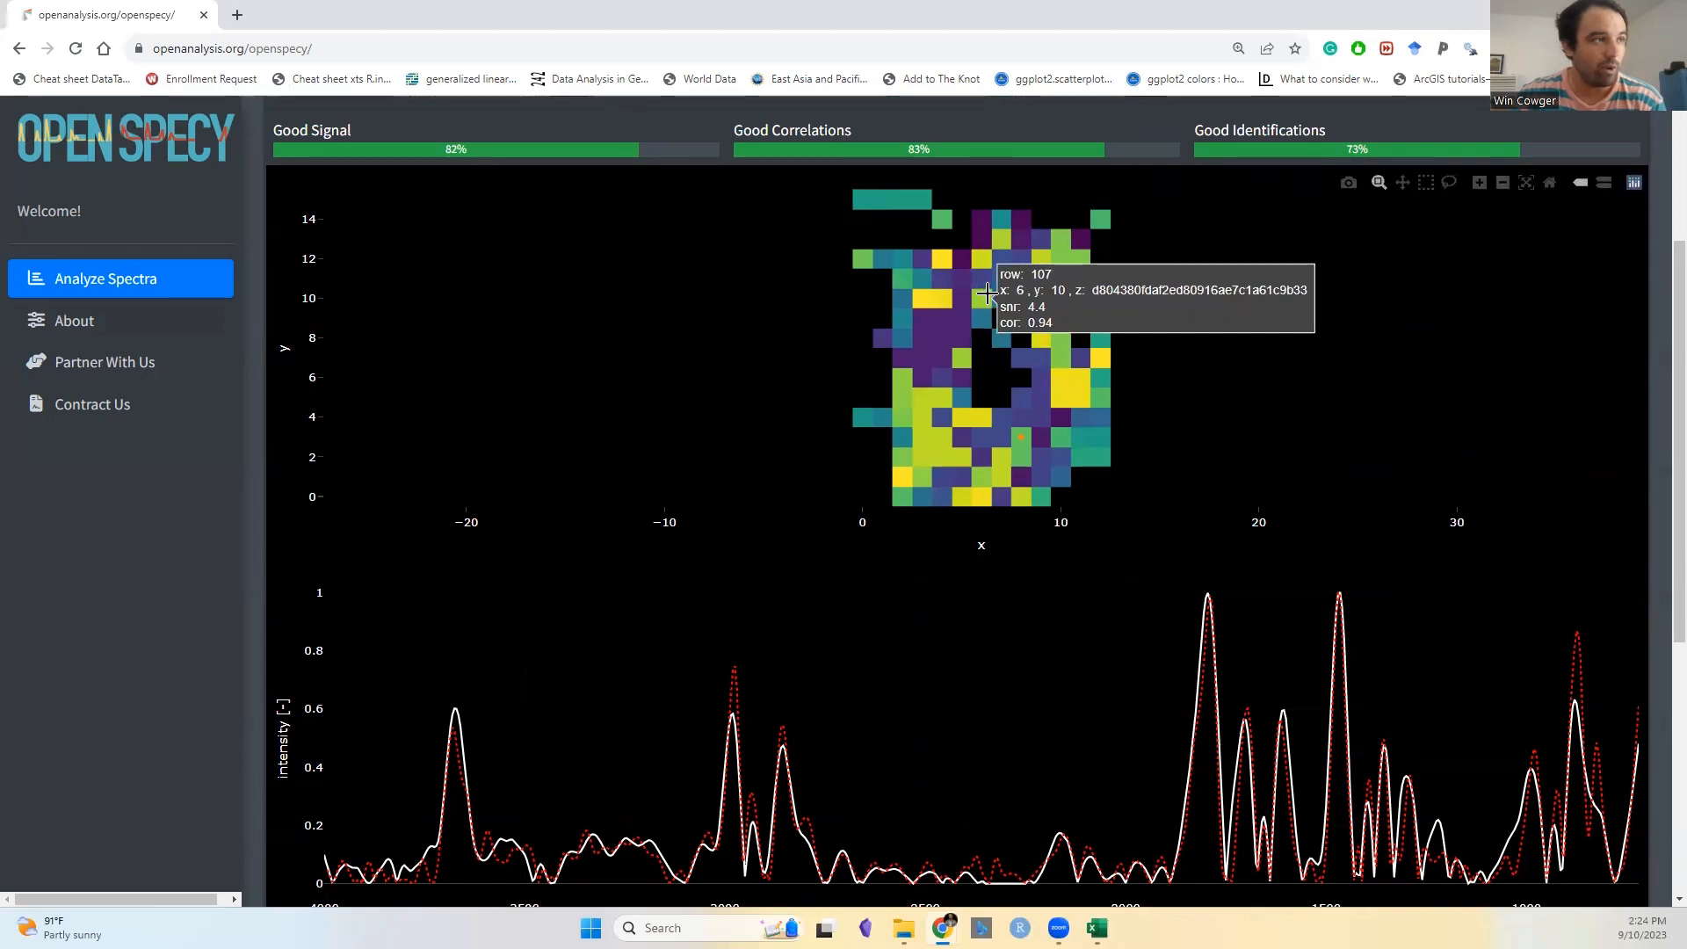
left_click(1003, 341)
scroll(1027, 560, "down", 5)
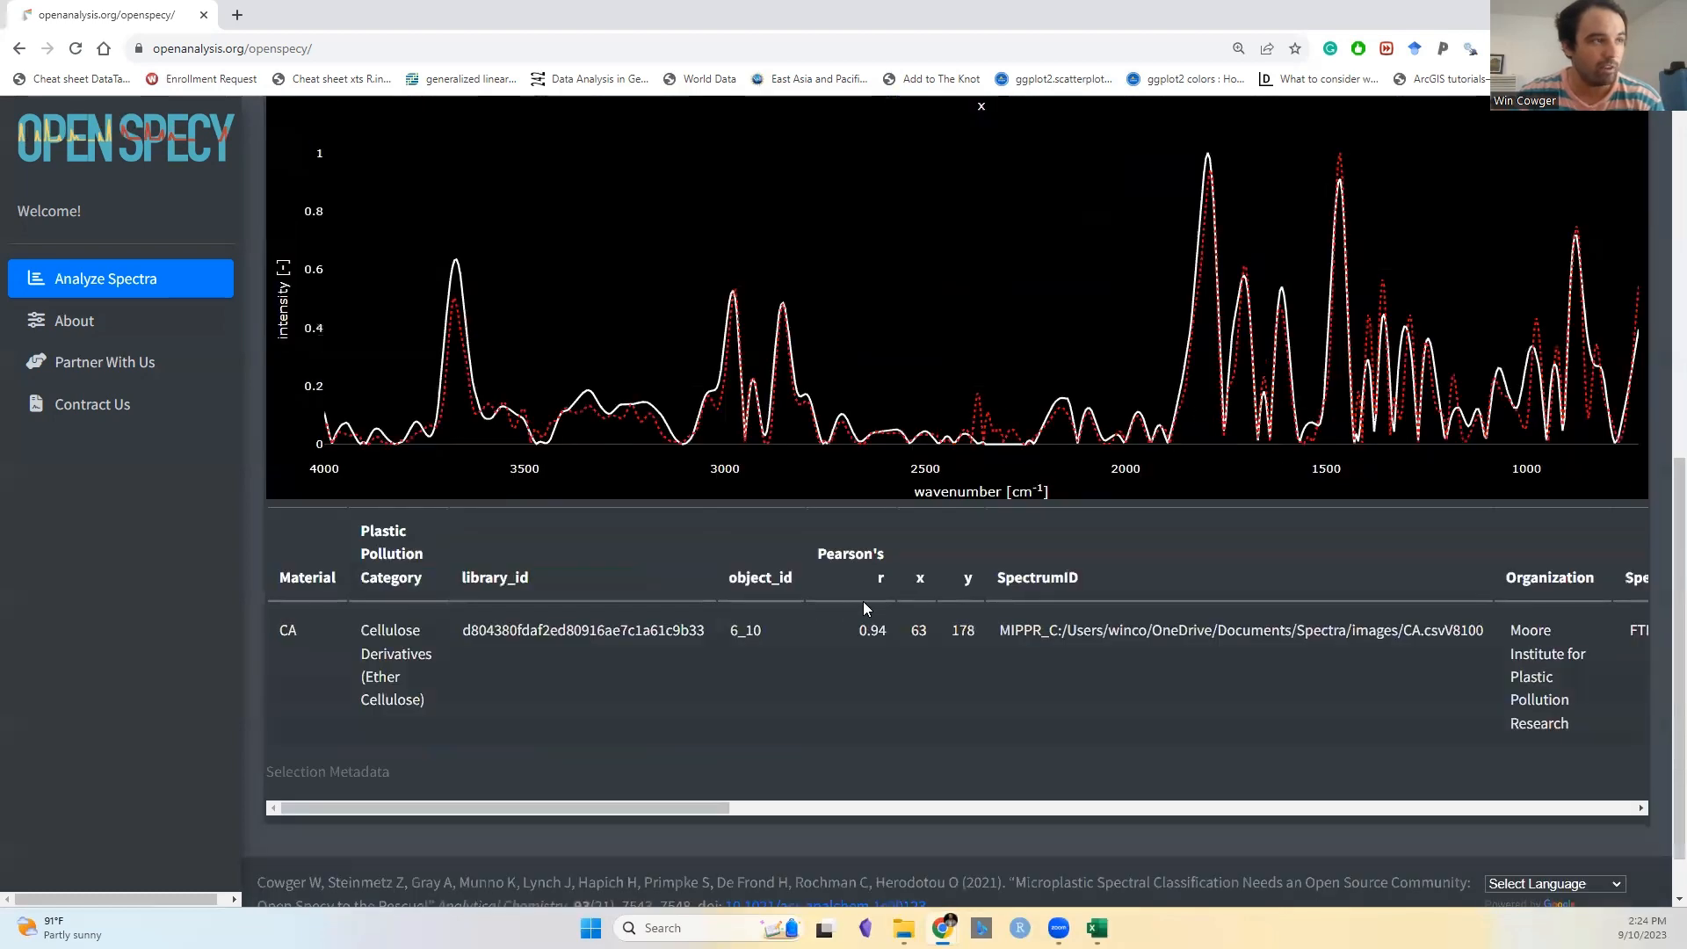
scroll(1026, 561, "up", 1)
scroll(1026, 560, "up", 7)
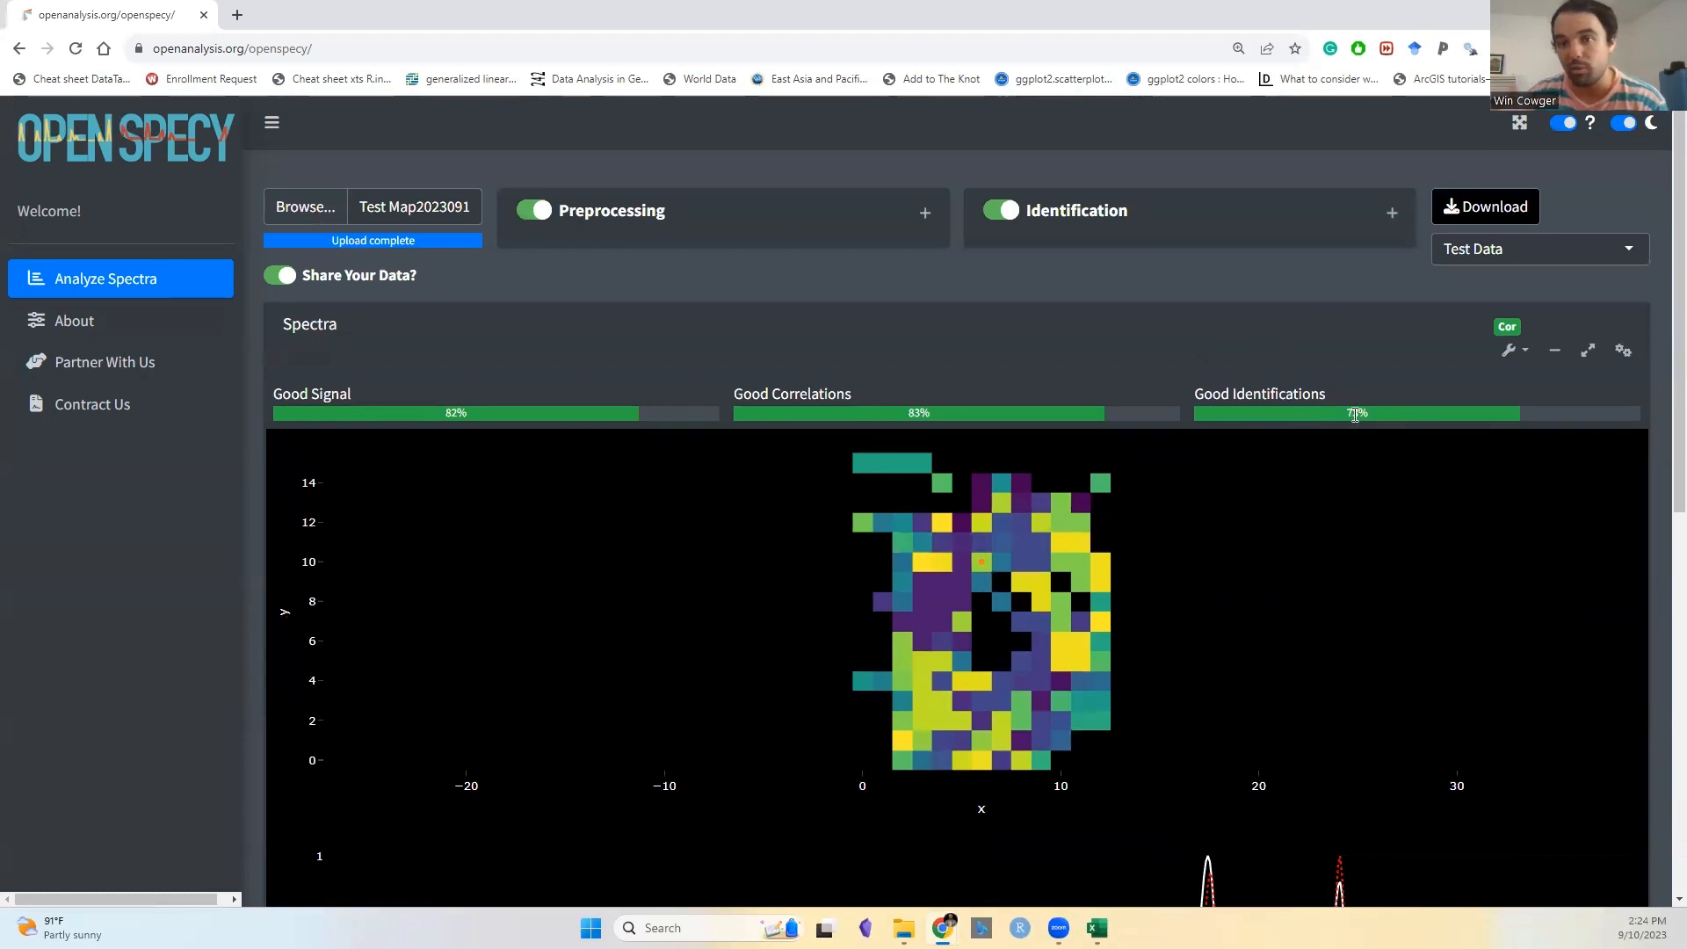
- Look over the available download options, including Top Matches and Thresholded Particles, leaving Test Data selected
mouse_move(1609, 220)
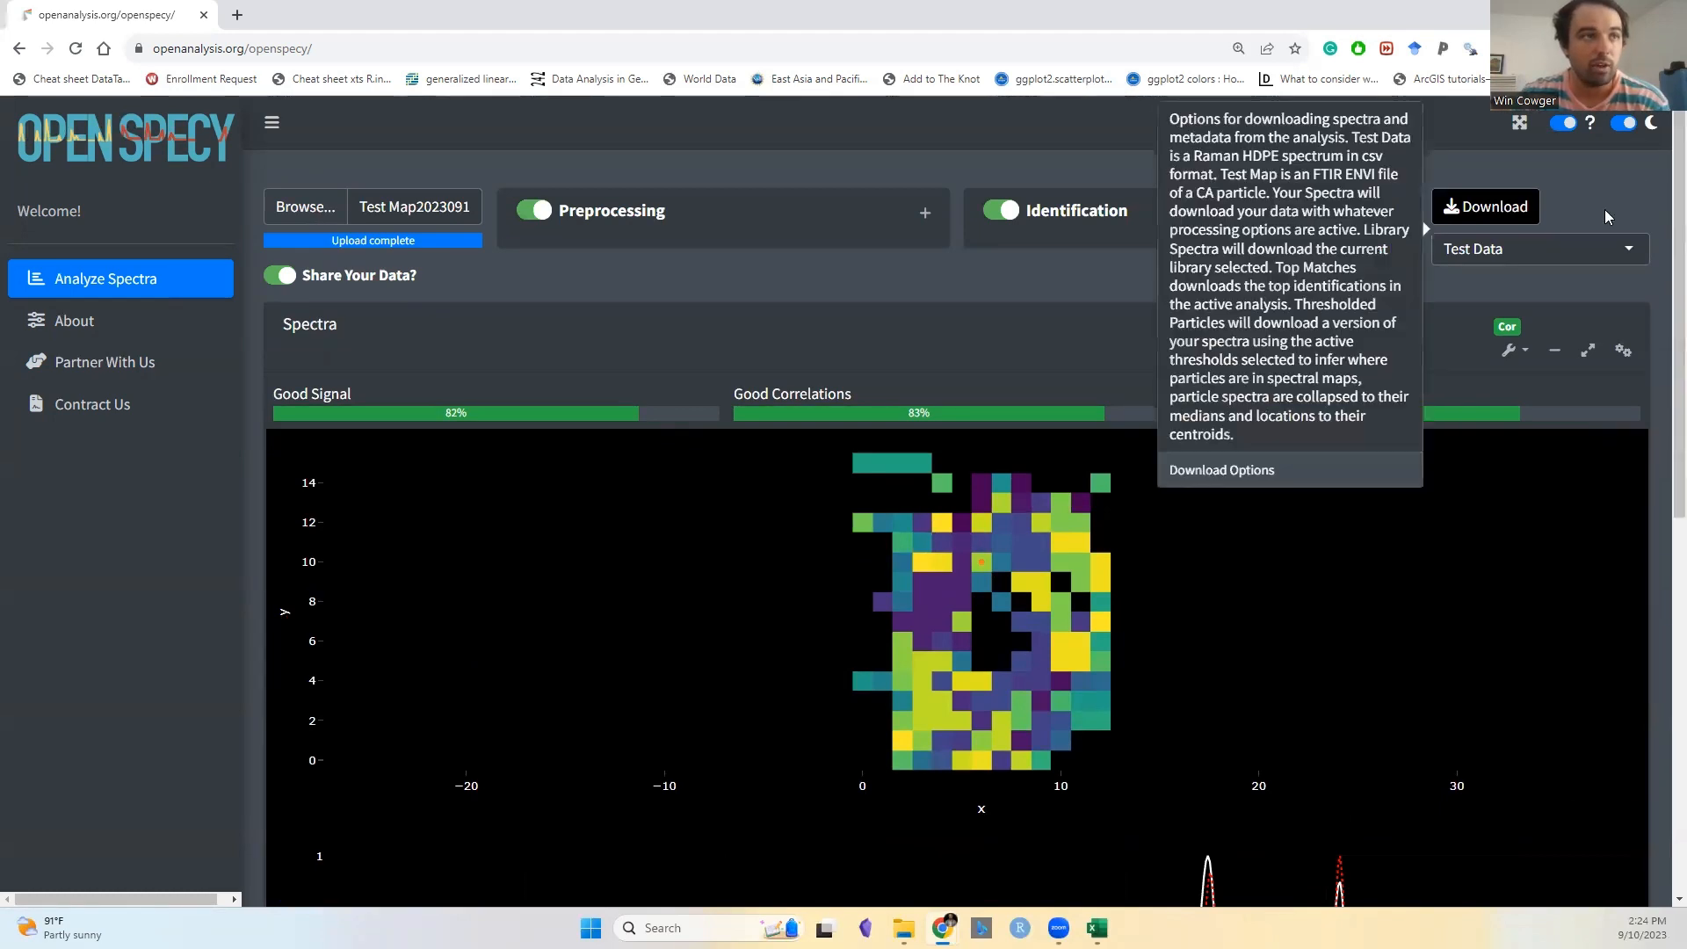
left_click(1586, 251)
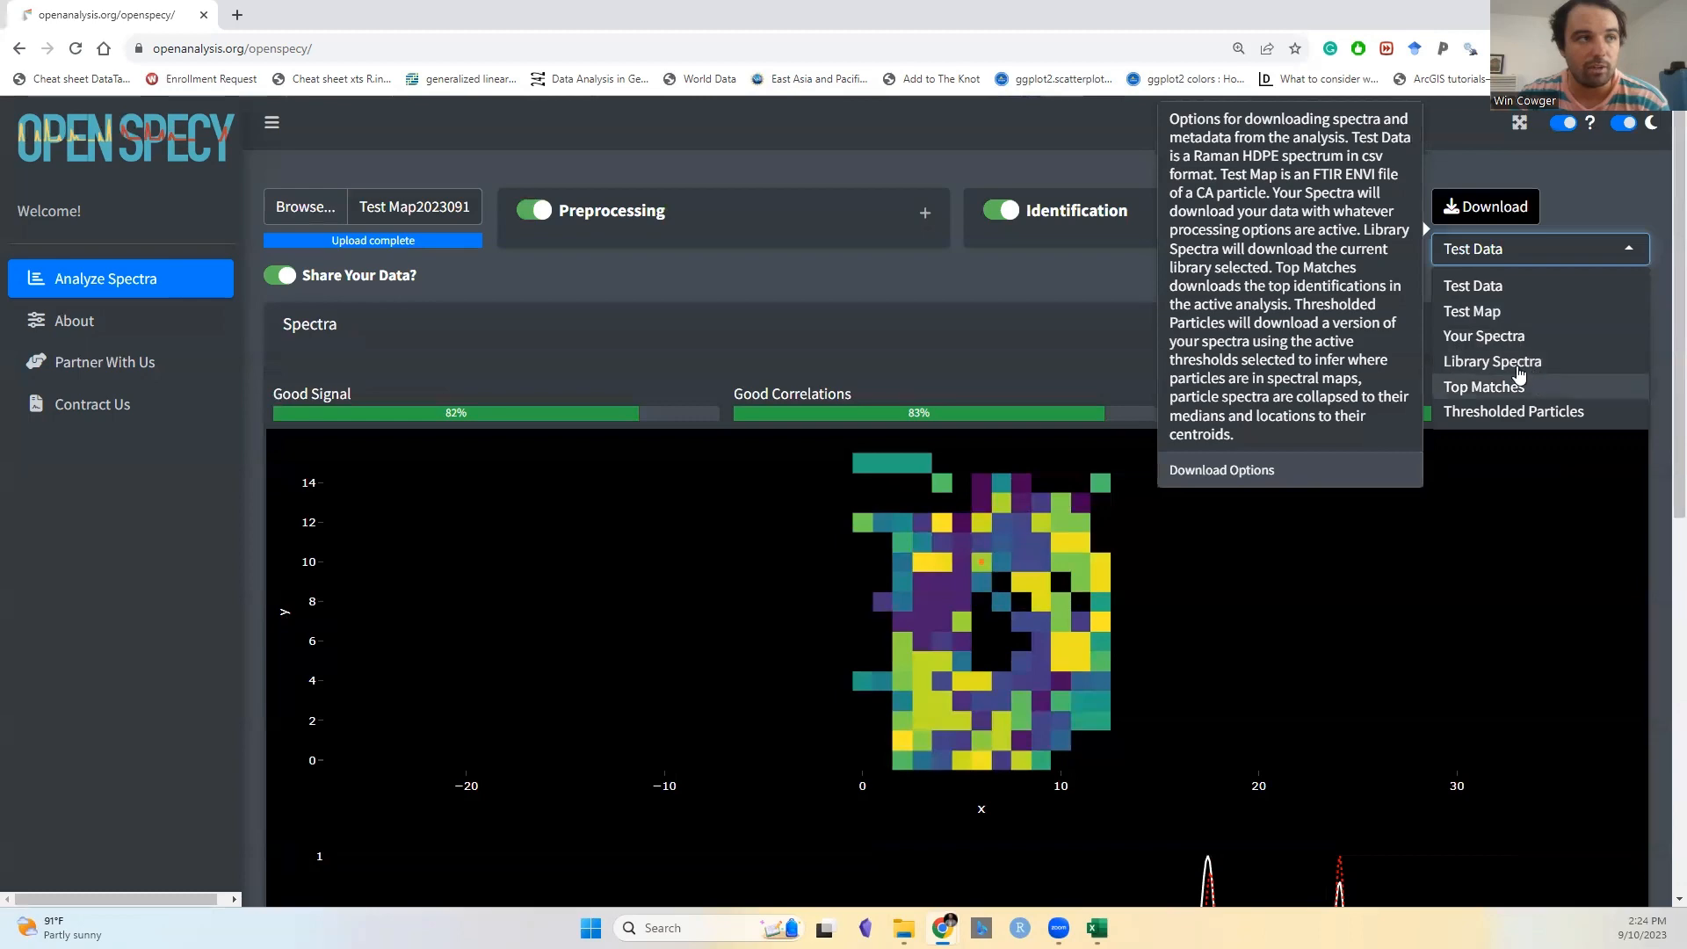
left_click(1048, 283)
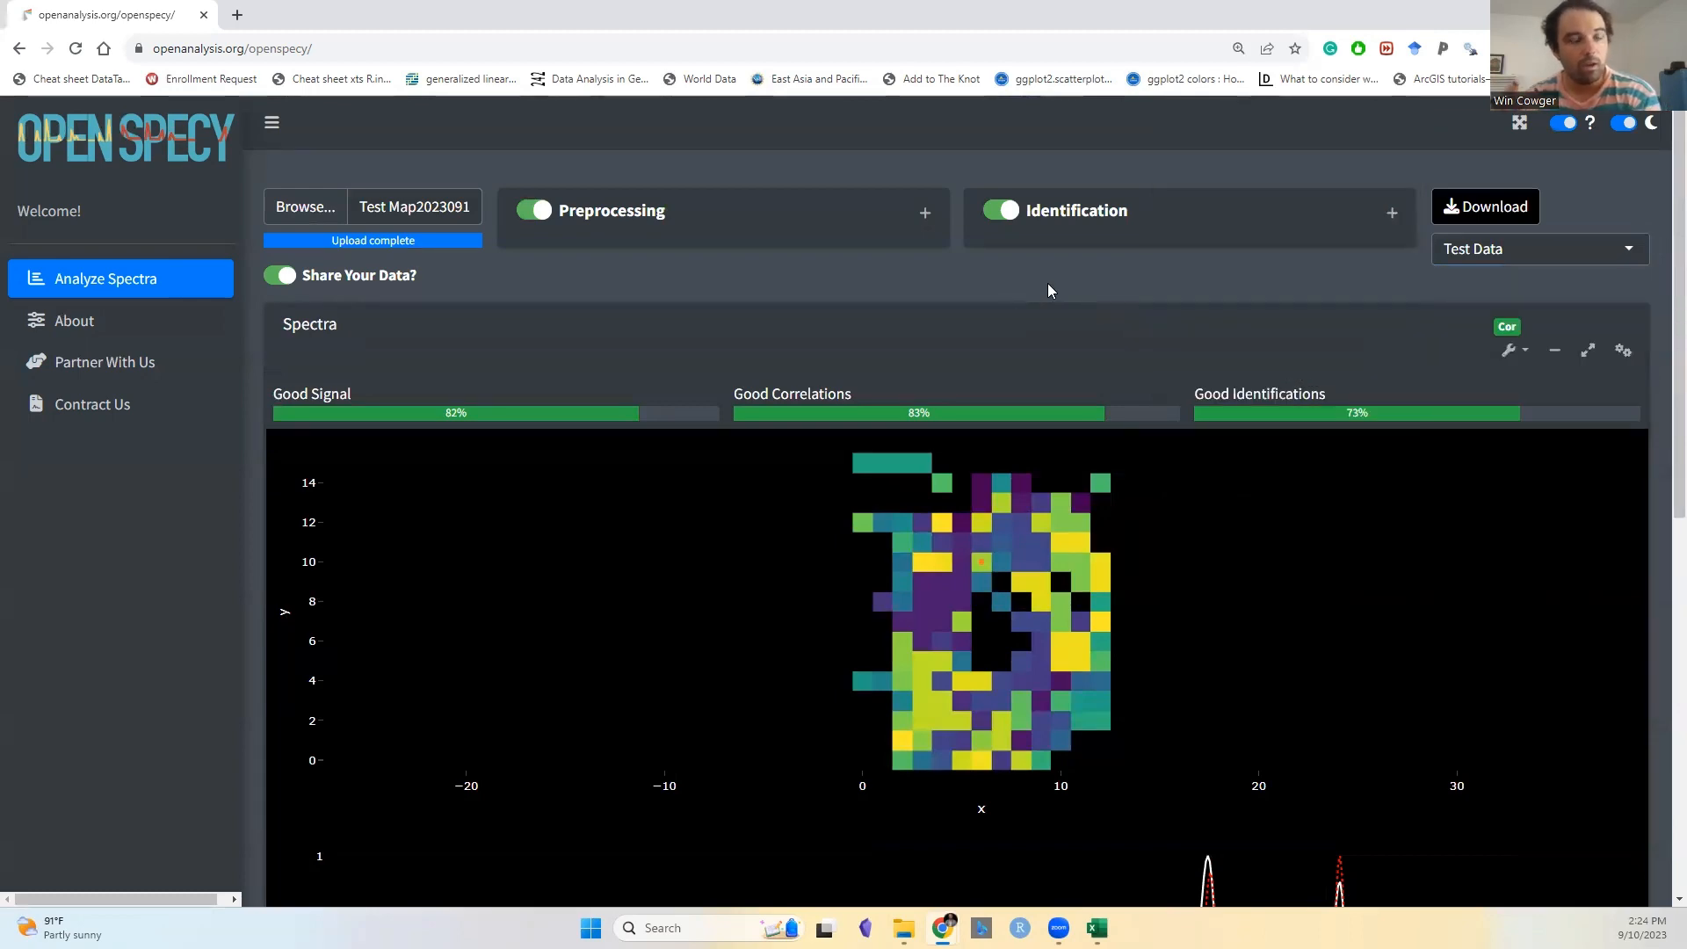
- Set the ID Library to AI: FTIR Deriv Multinomial and collapse the Identification options to see the map
left_click(1392, 214)
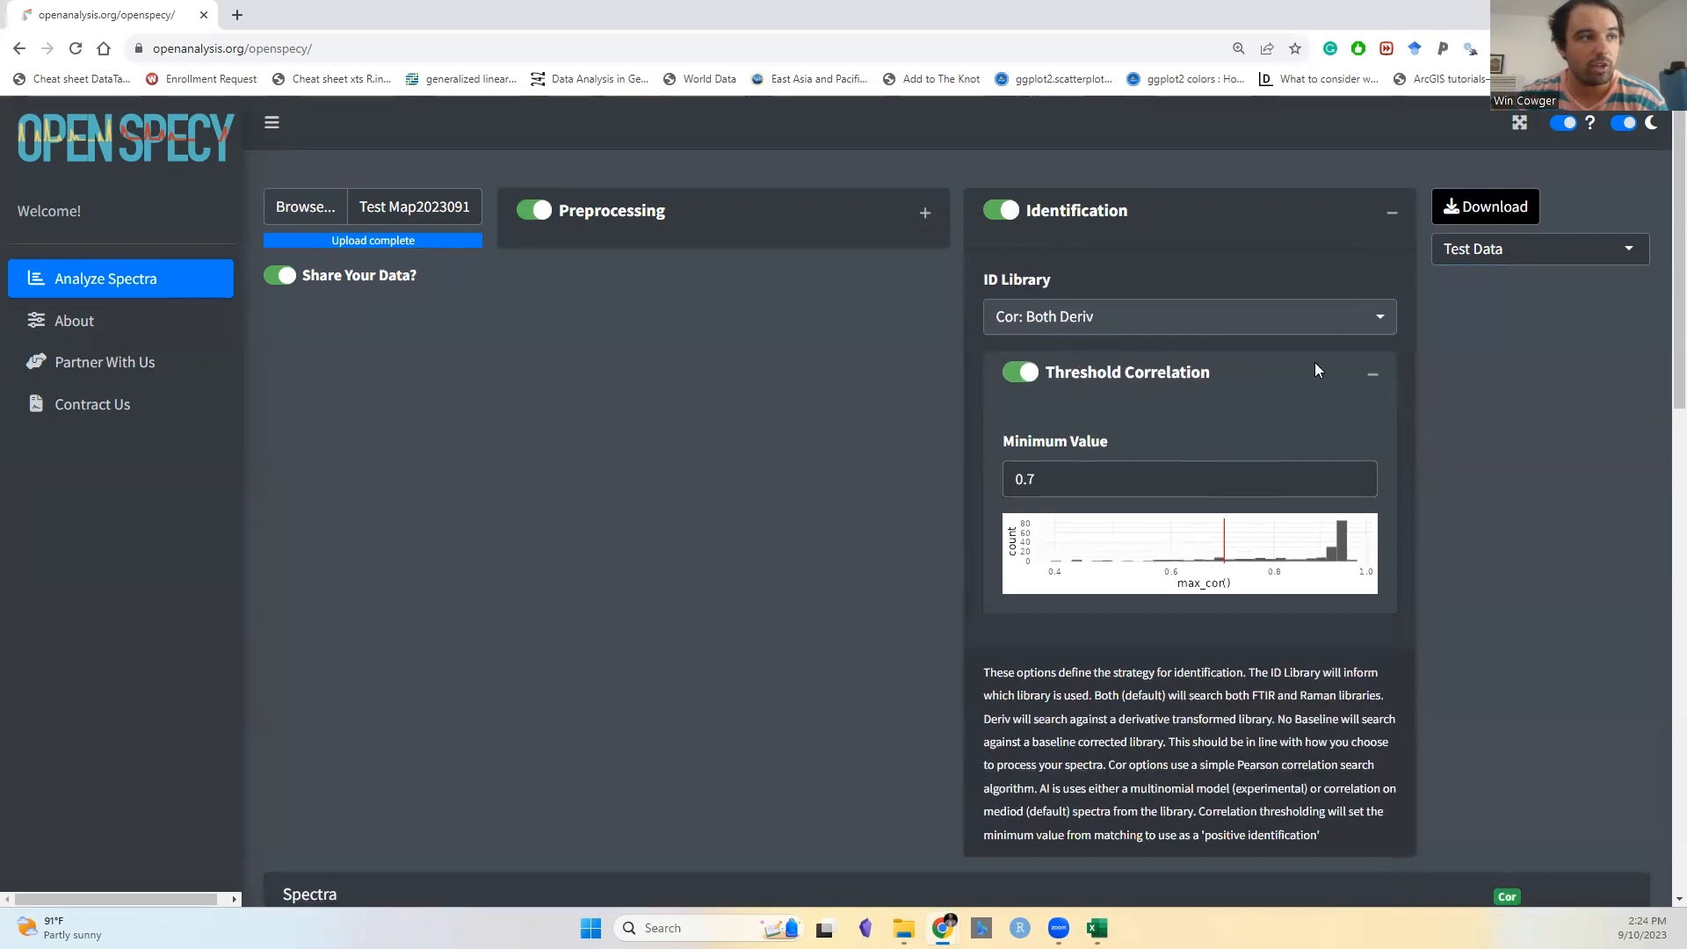
left_click(1363, 327)
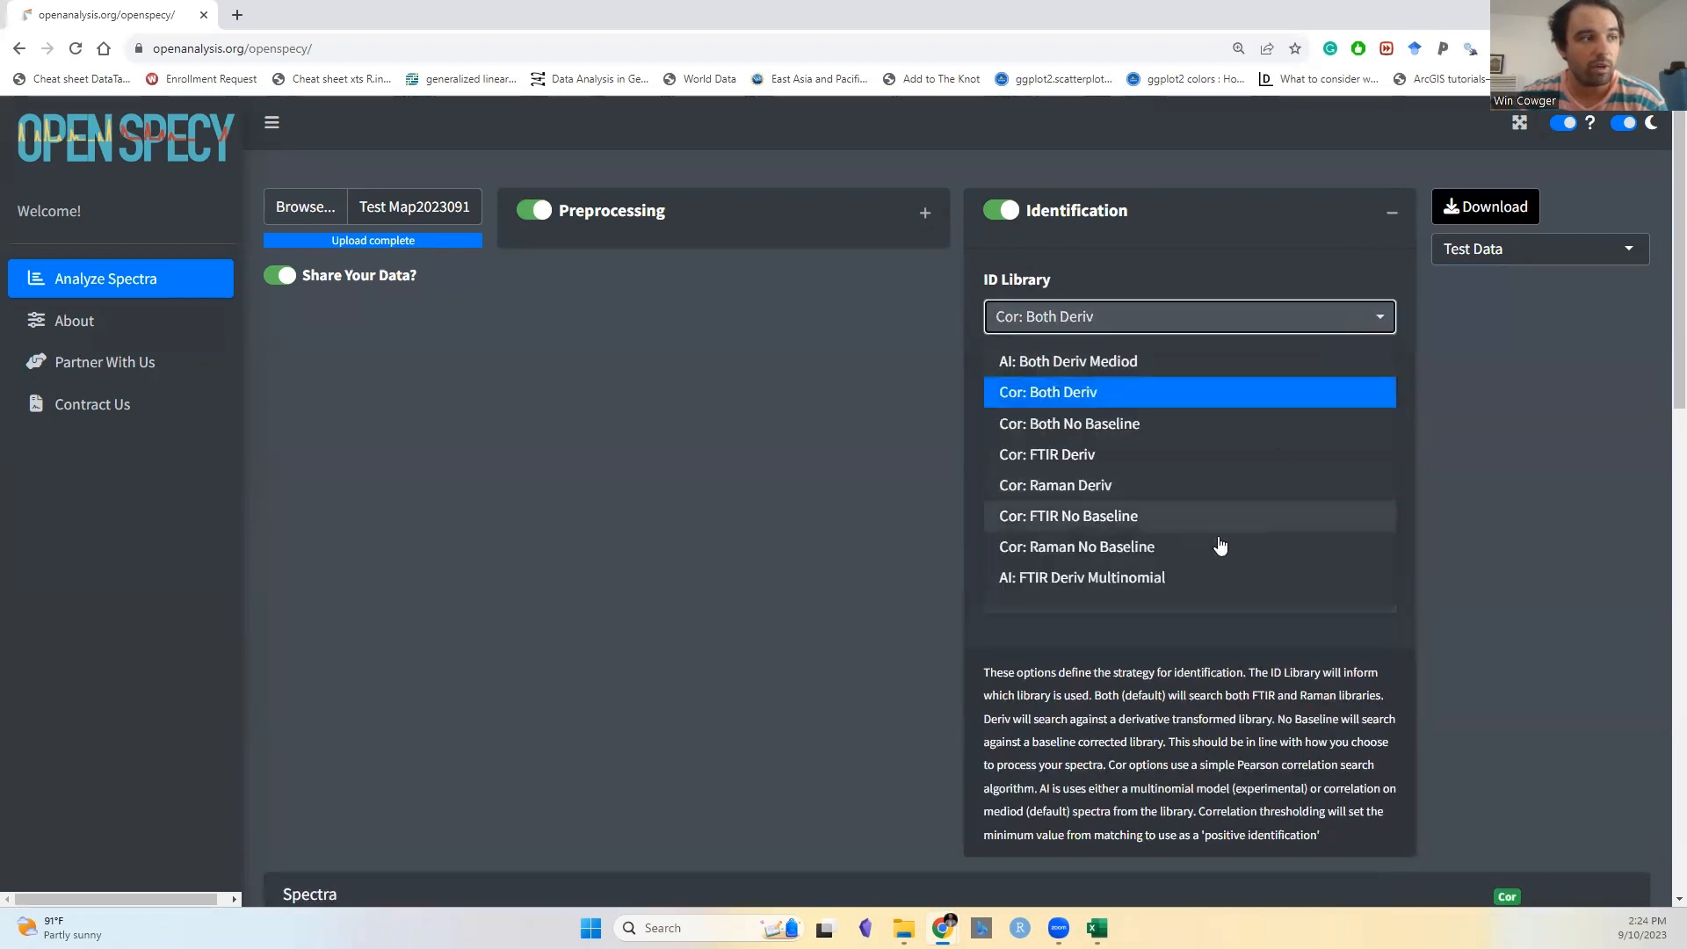
left_click(1041, 580)
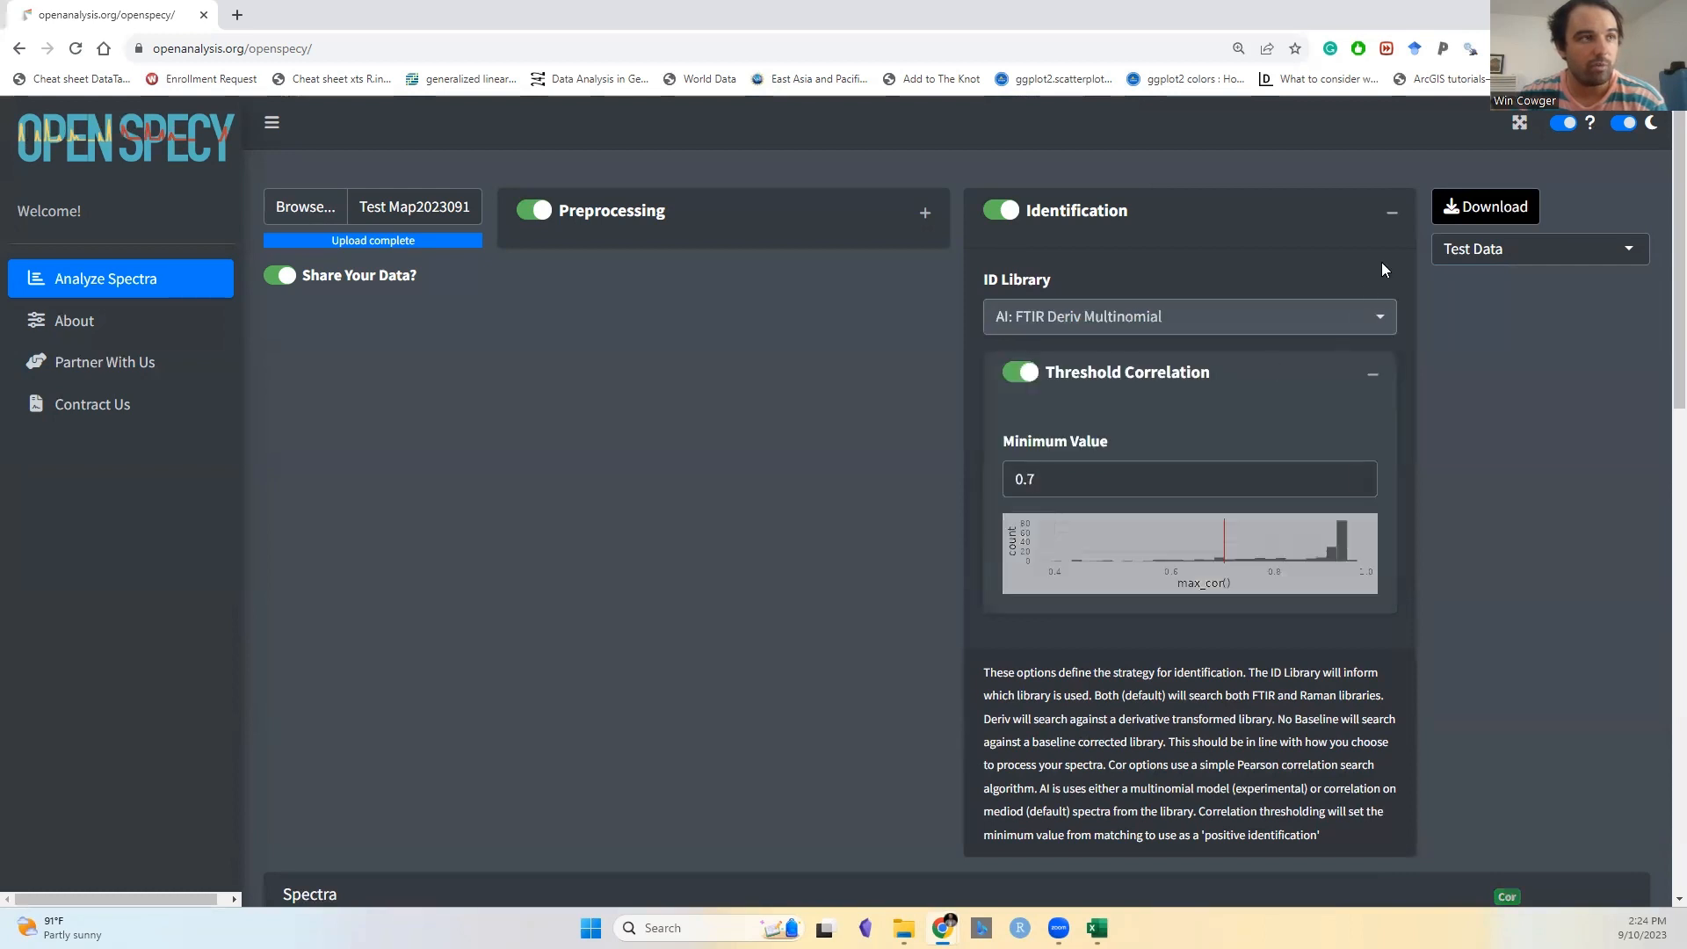
left_click(1391, 214)
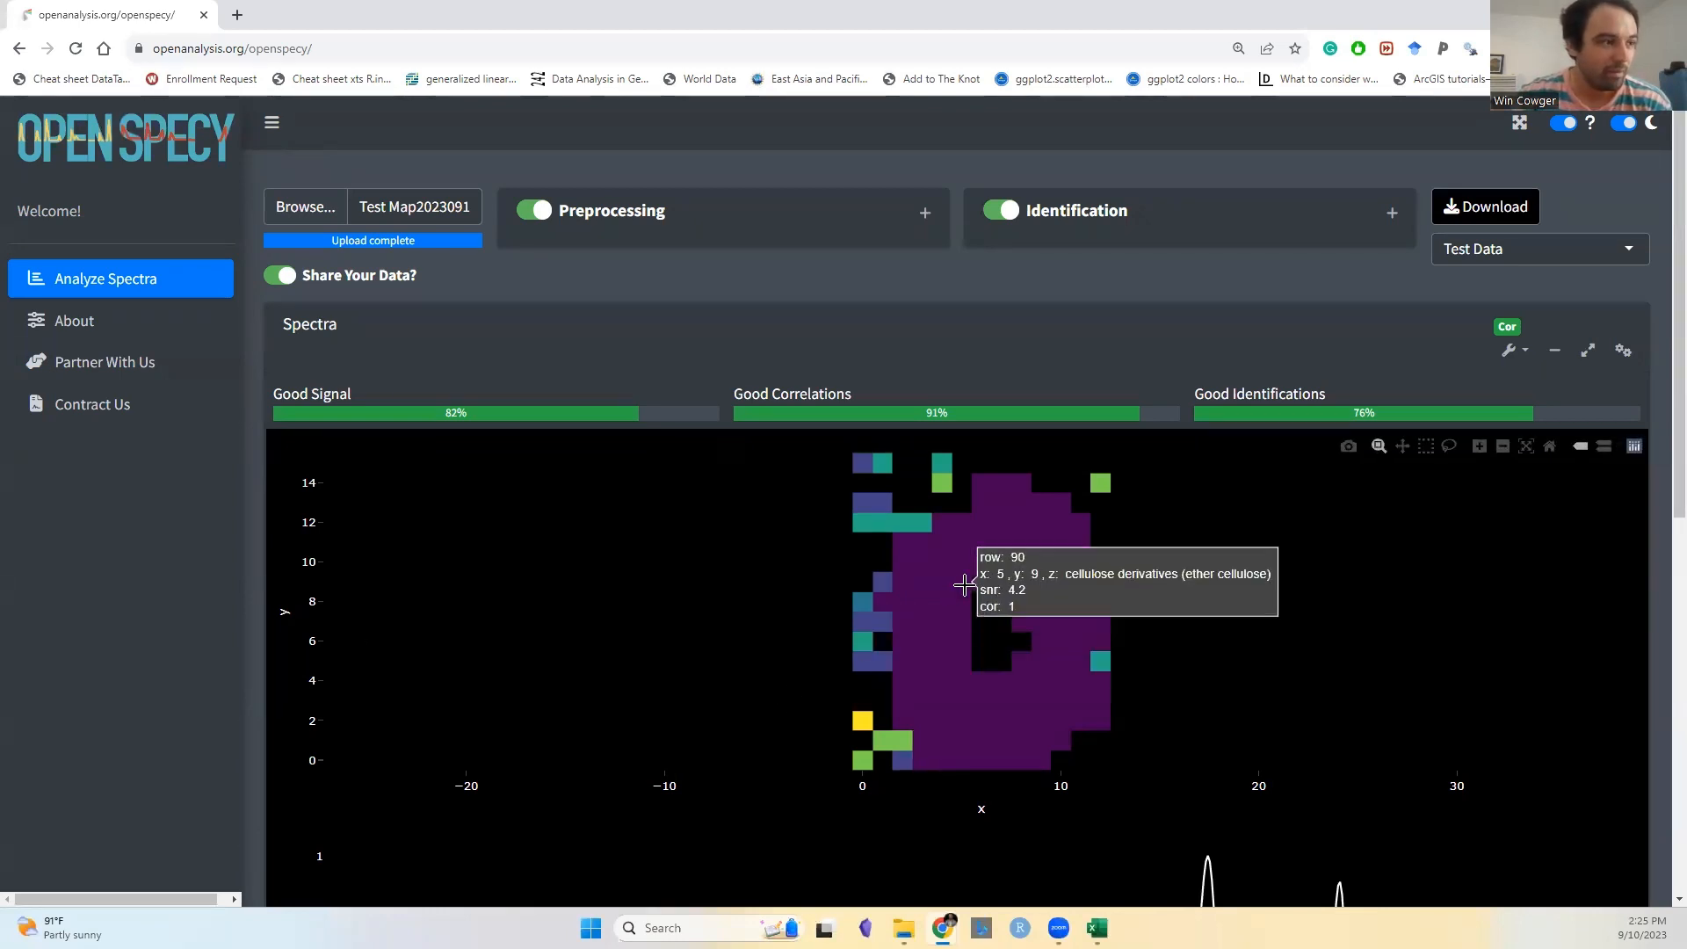
- Examine the spectra of the map pixels at x 6, y 10, at x 7, y 3, and at x 10, y 5
left_click(965, 585)
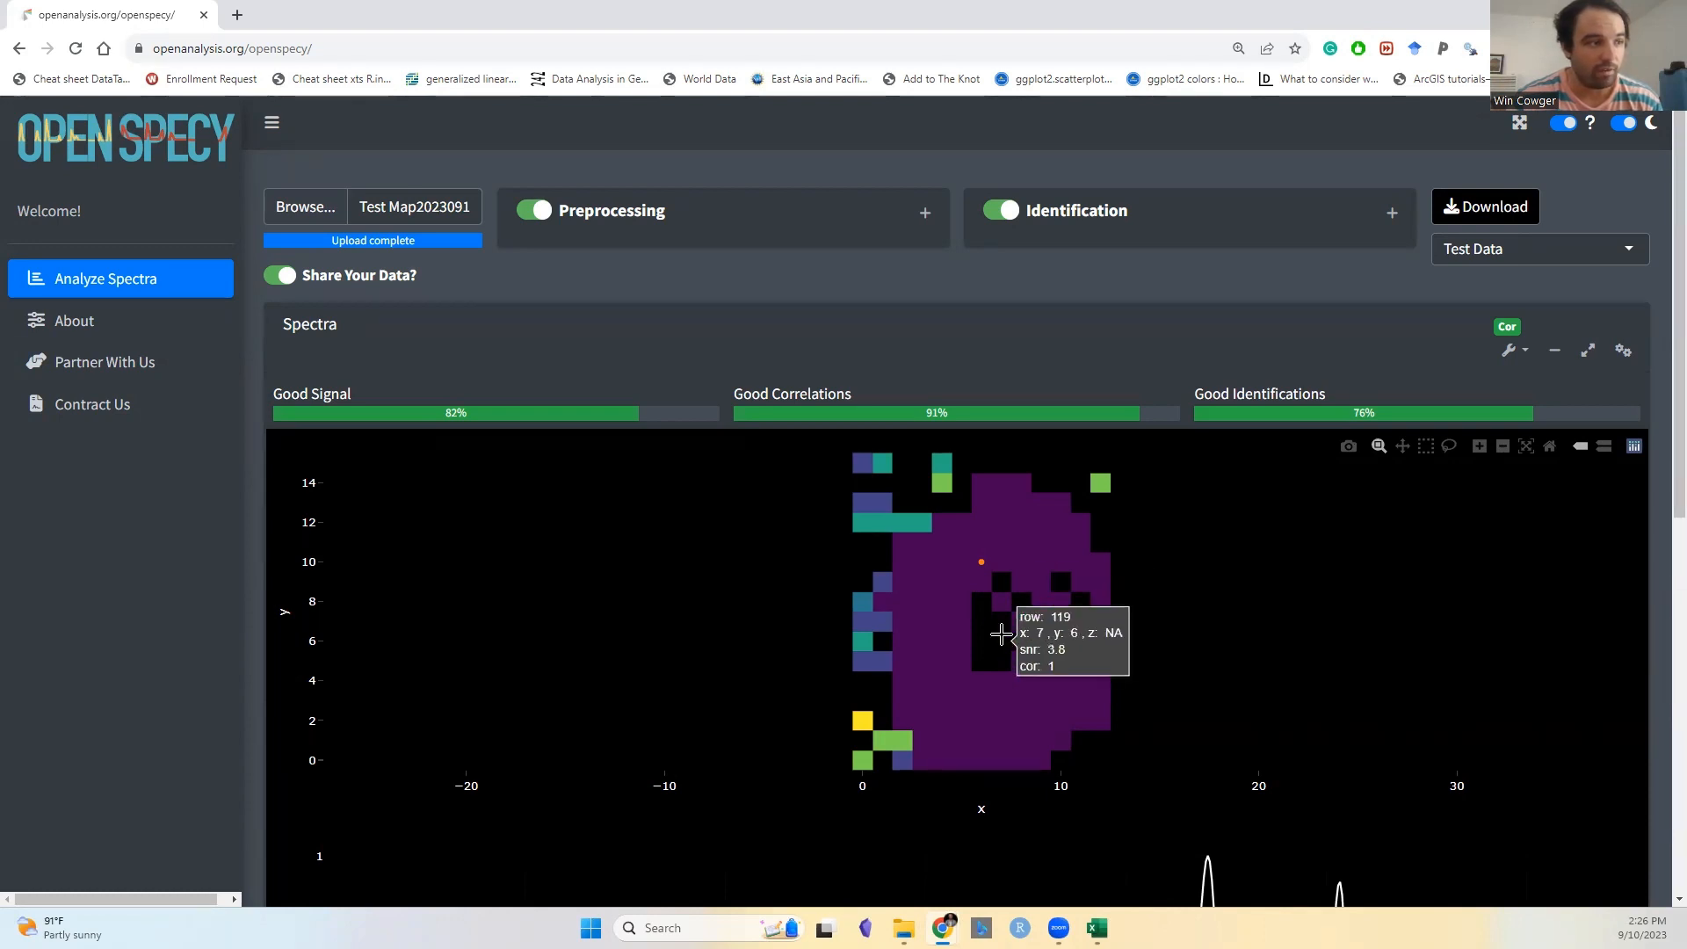
scroll(984, 690, "down", 1)
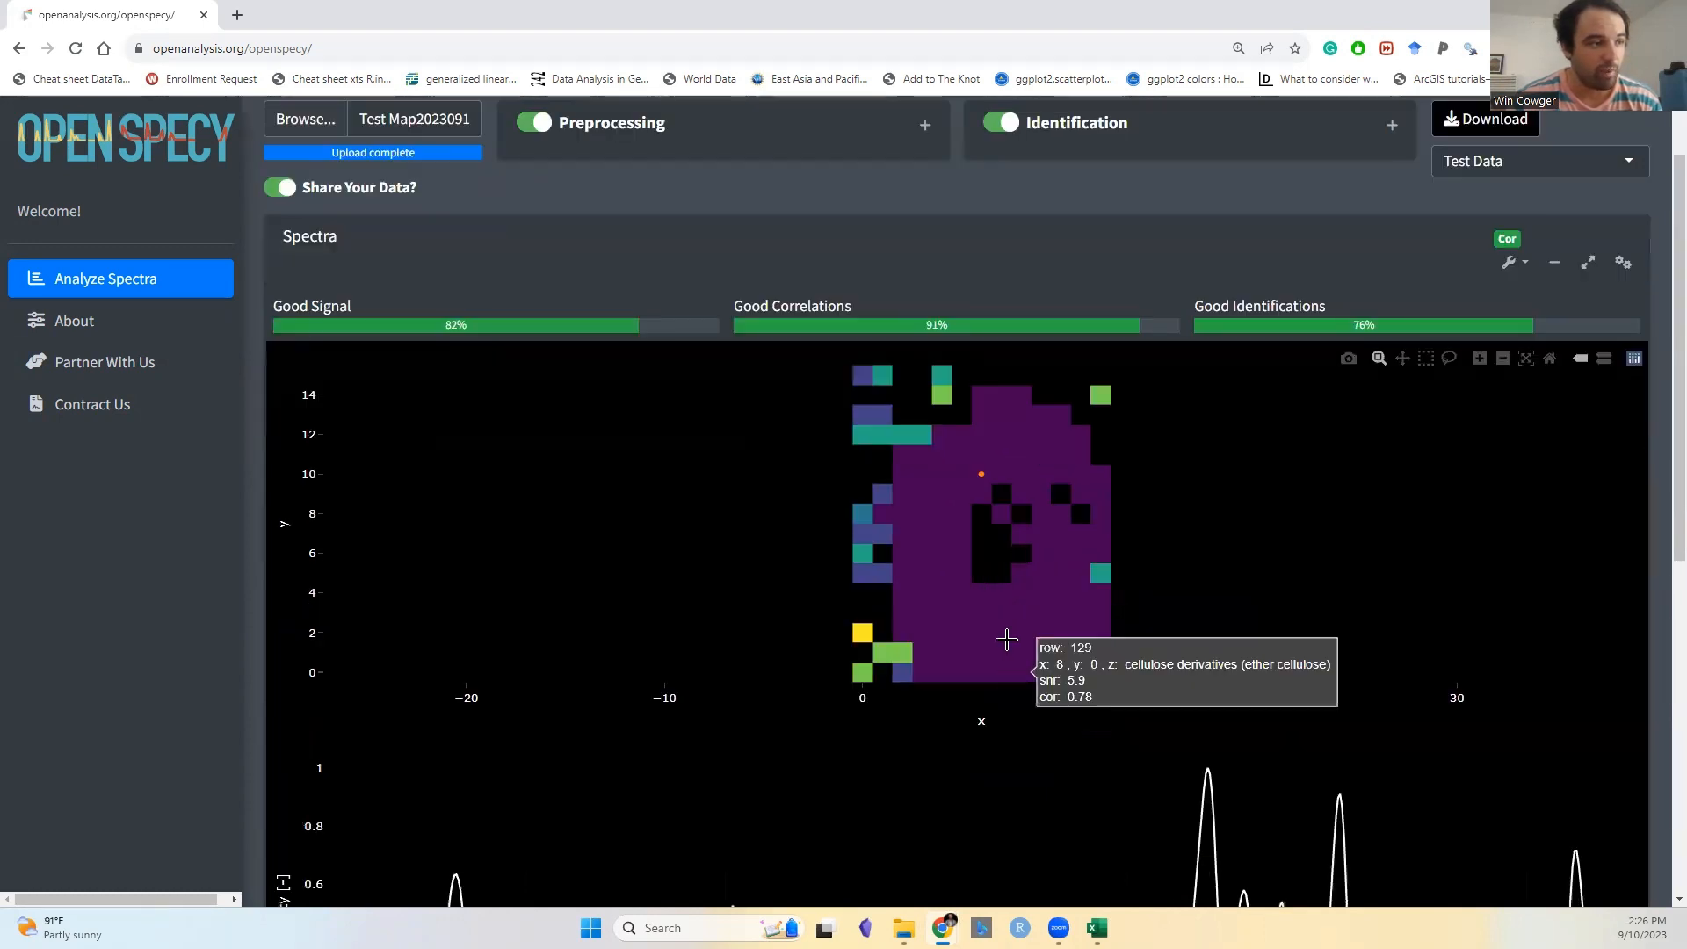
left_click(1001, 612)
scroll(982, 584, "down", 4)
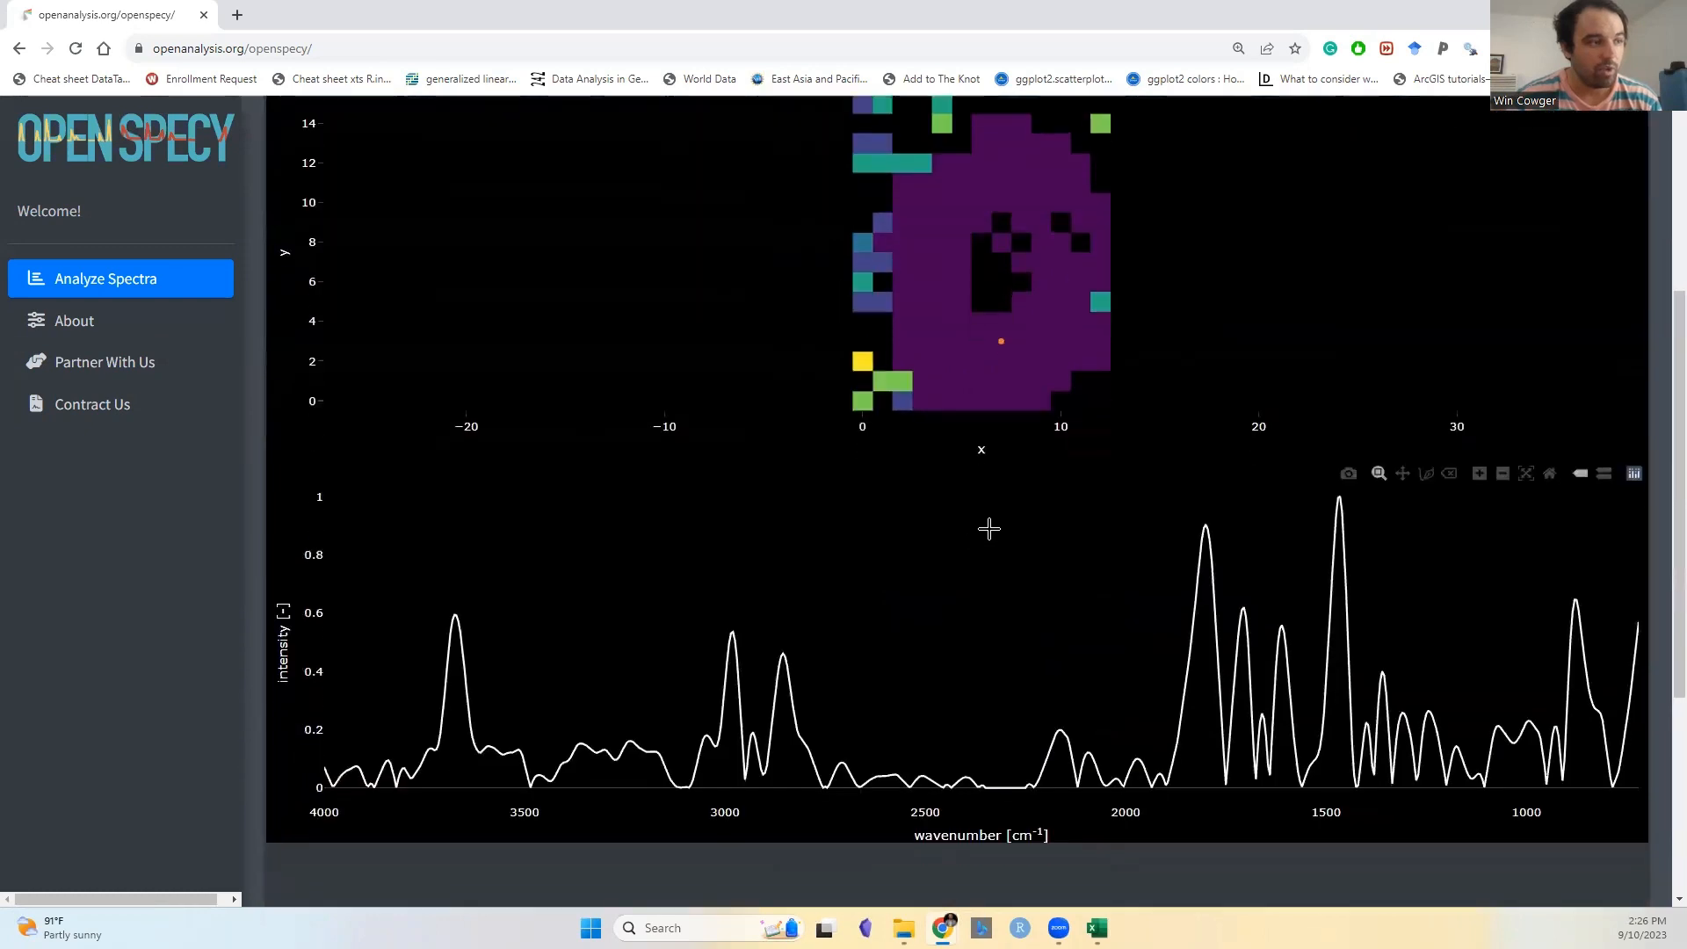
scroll(1101, 482, "up", 1)
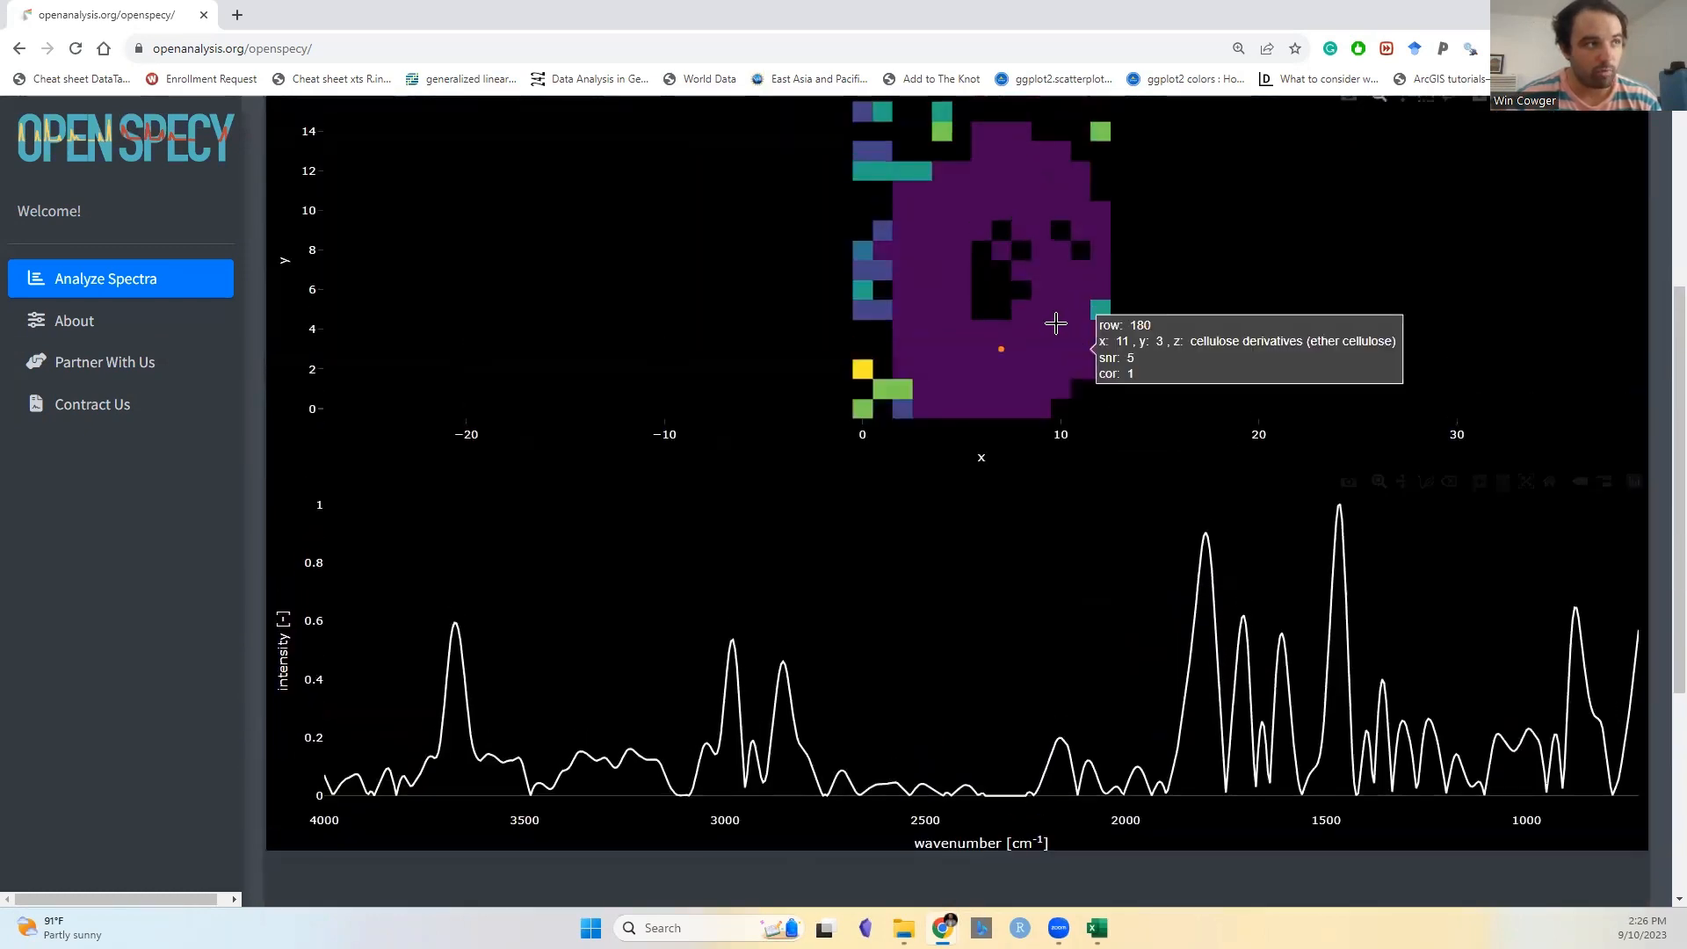
left_click(1061, 310)
scroll(1064, 340, "up", 3)
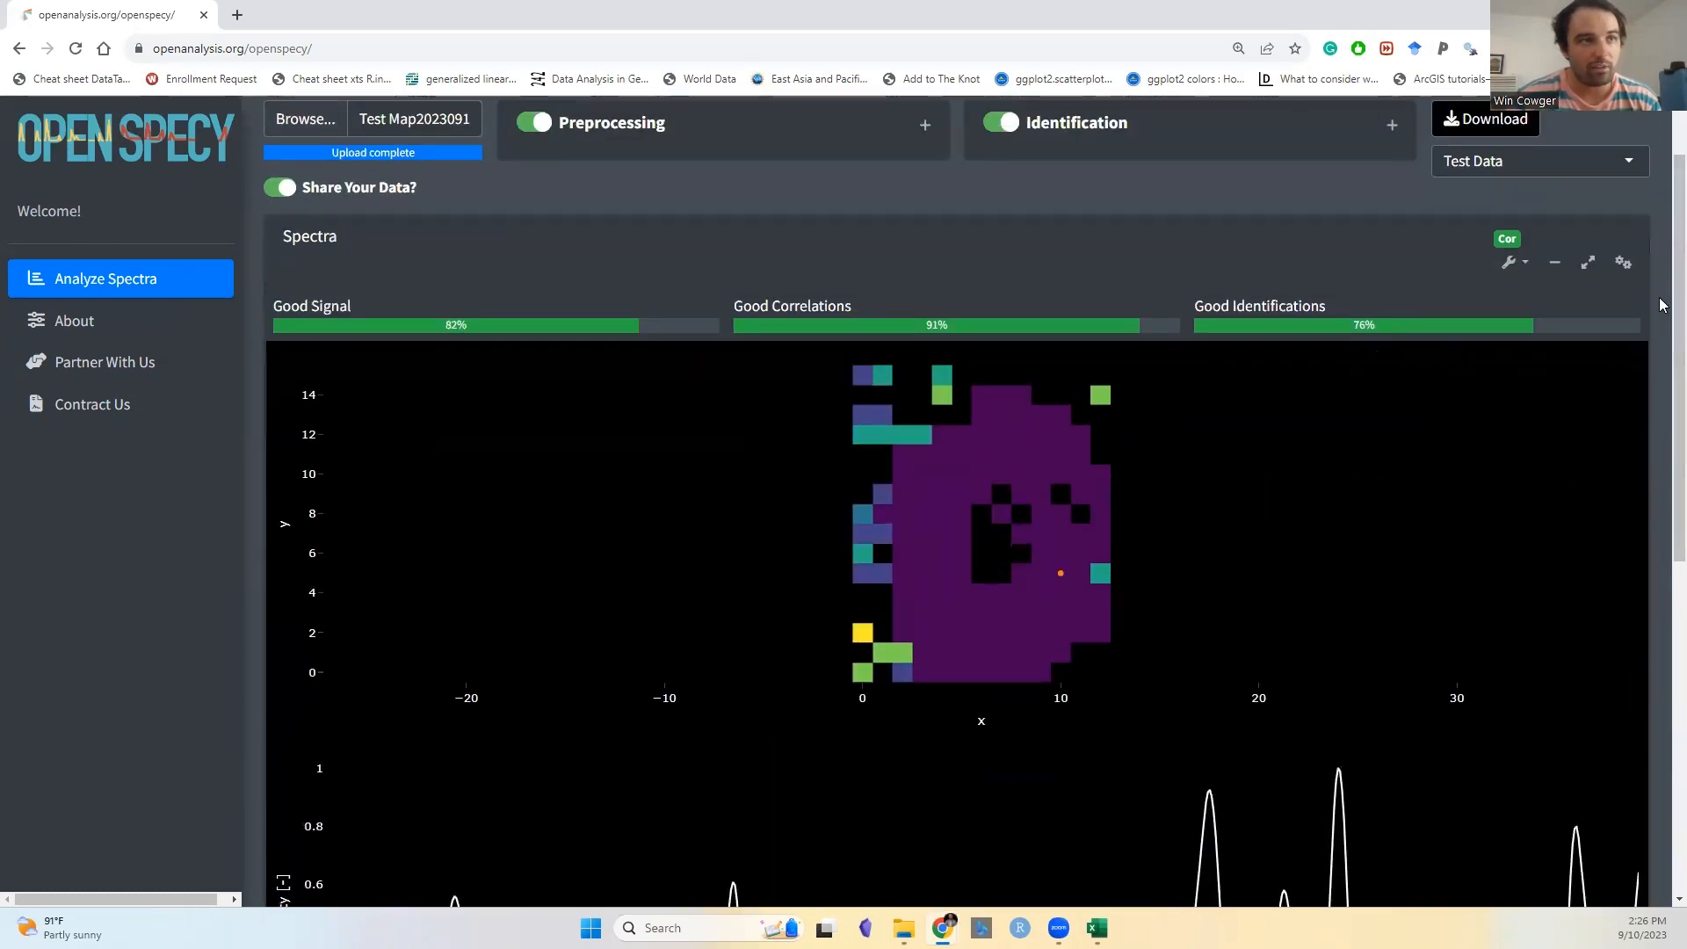
- Download the Top Matches file and check the match value in its first data row before closing it
left_click(1624, 266)
left_click(1573, 161)
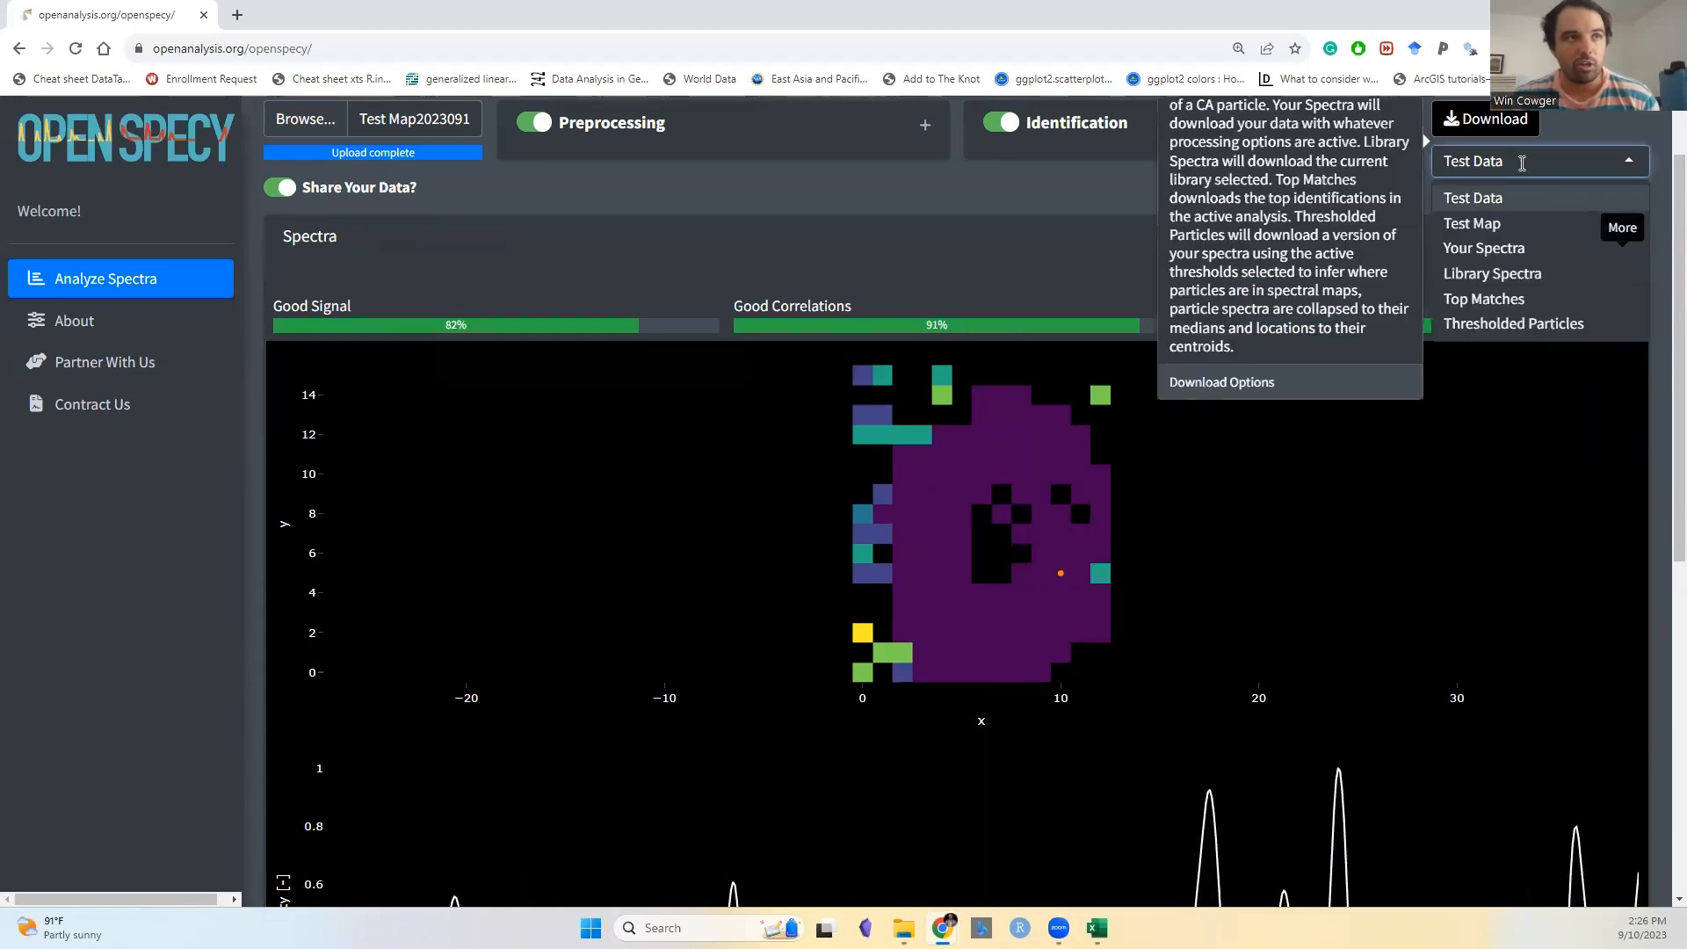
left_click(1507, 297)
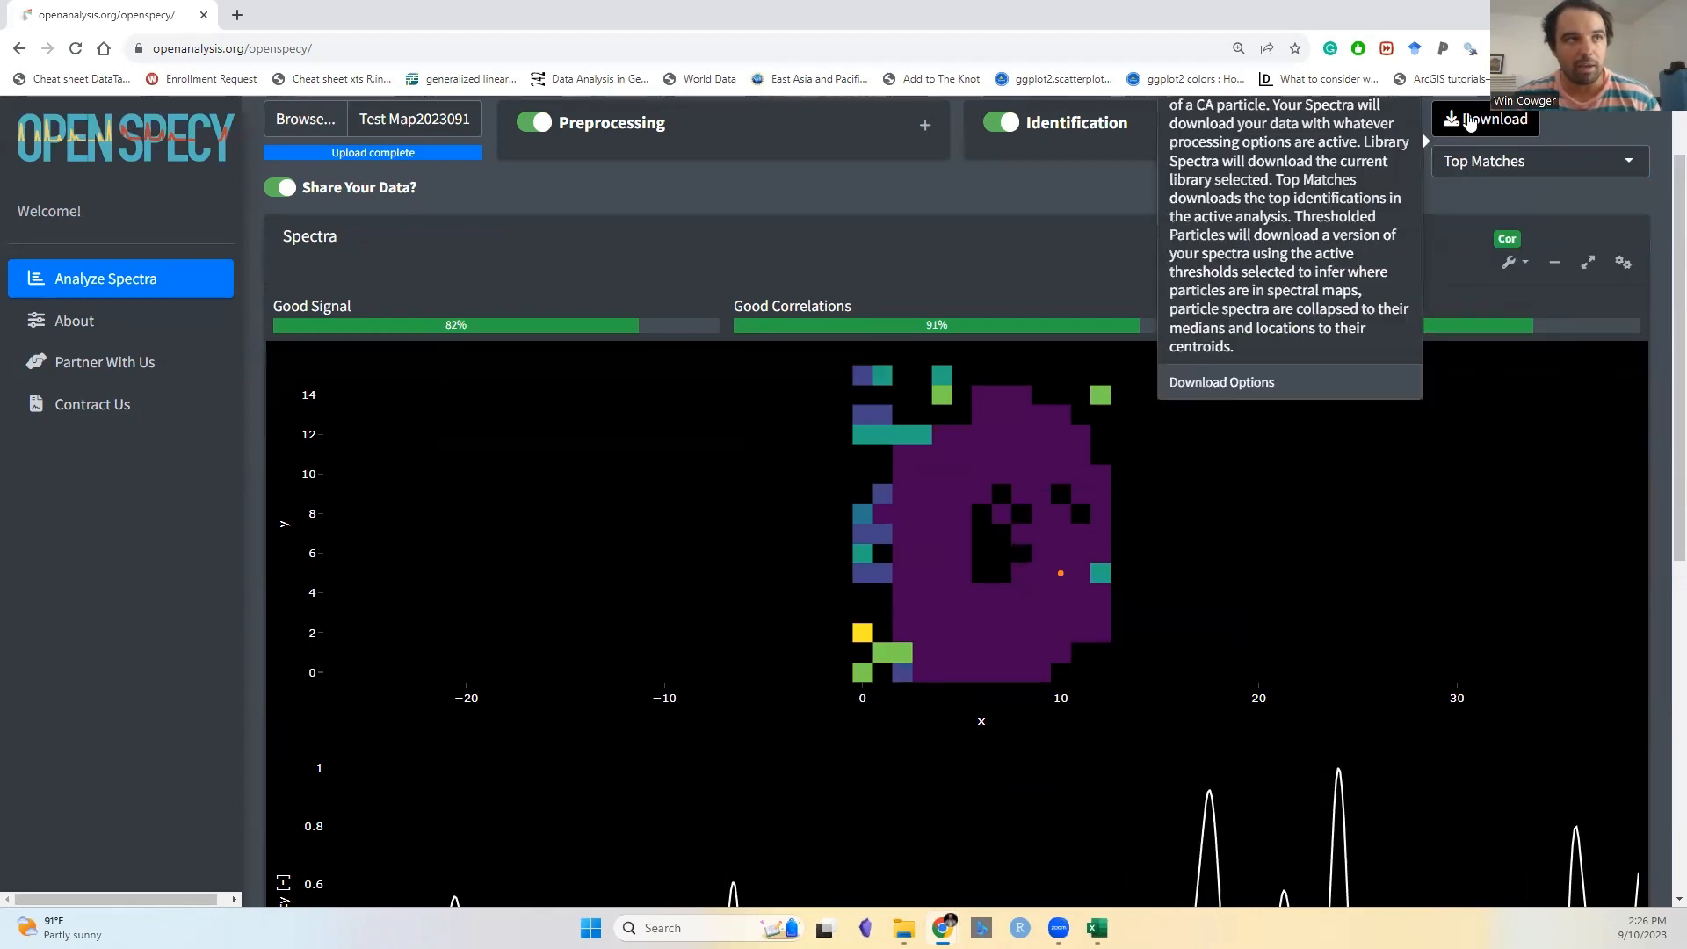
left_click(1469, 120)
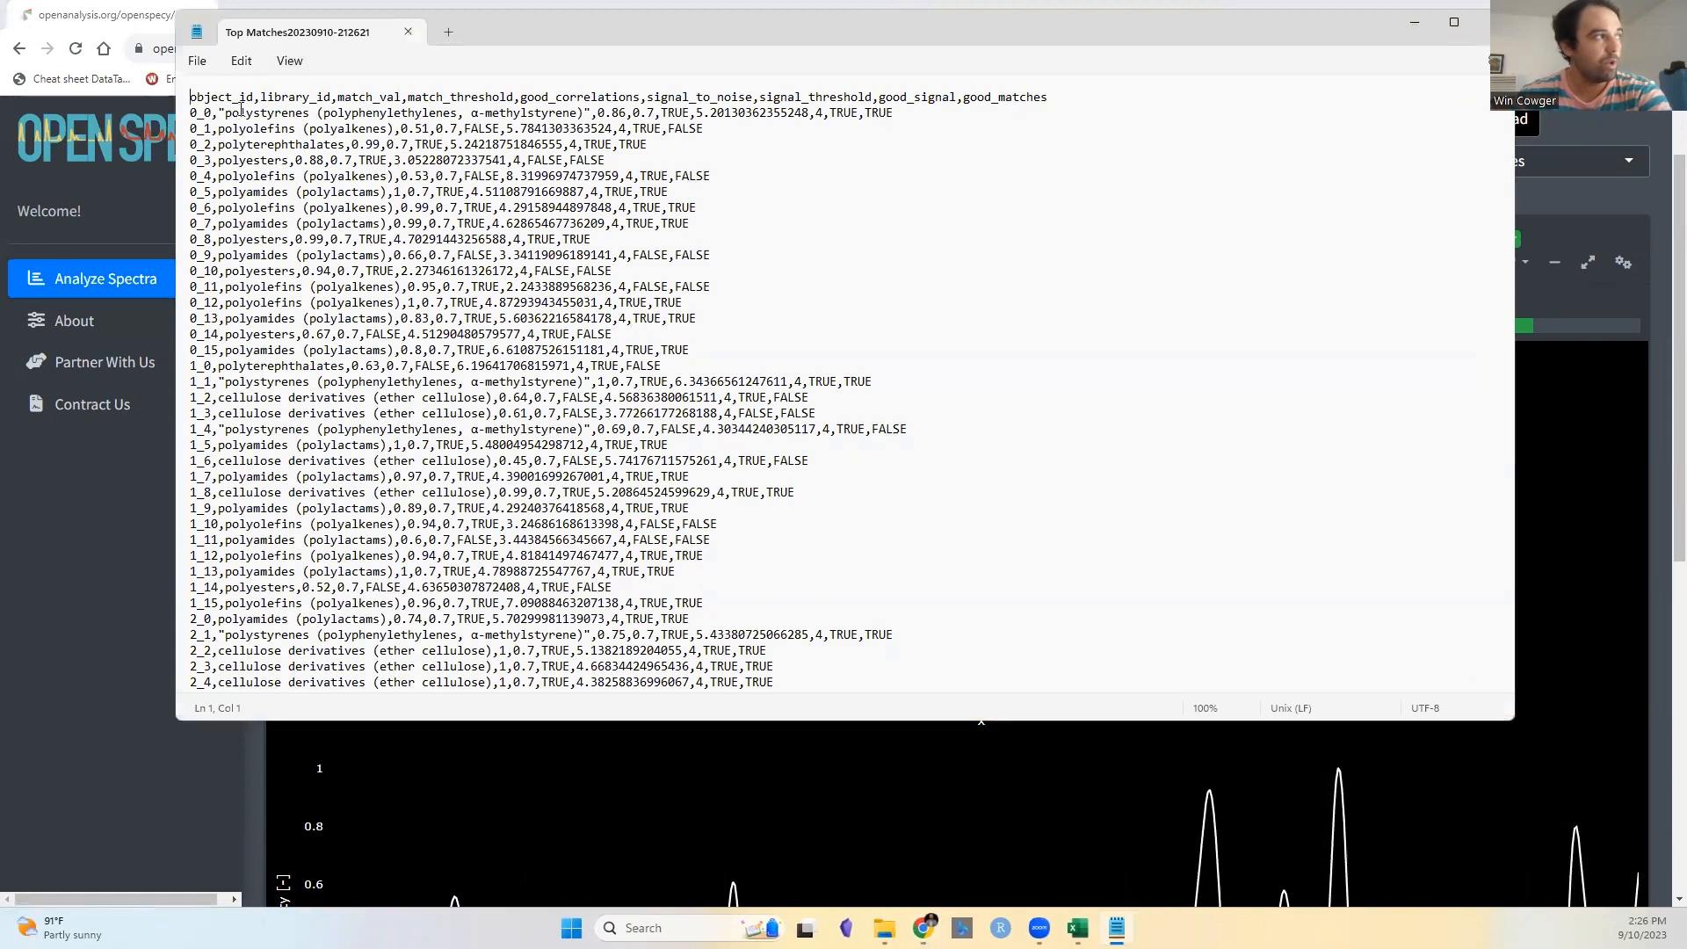
left_click_drag(225, 113, 632, 113)
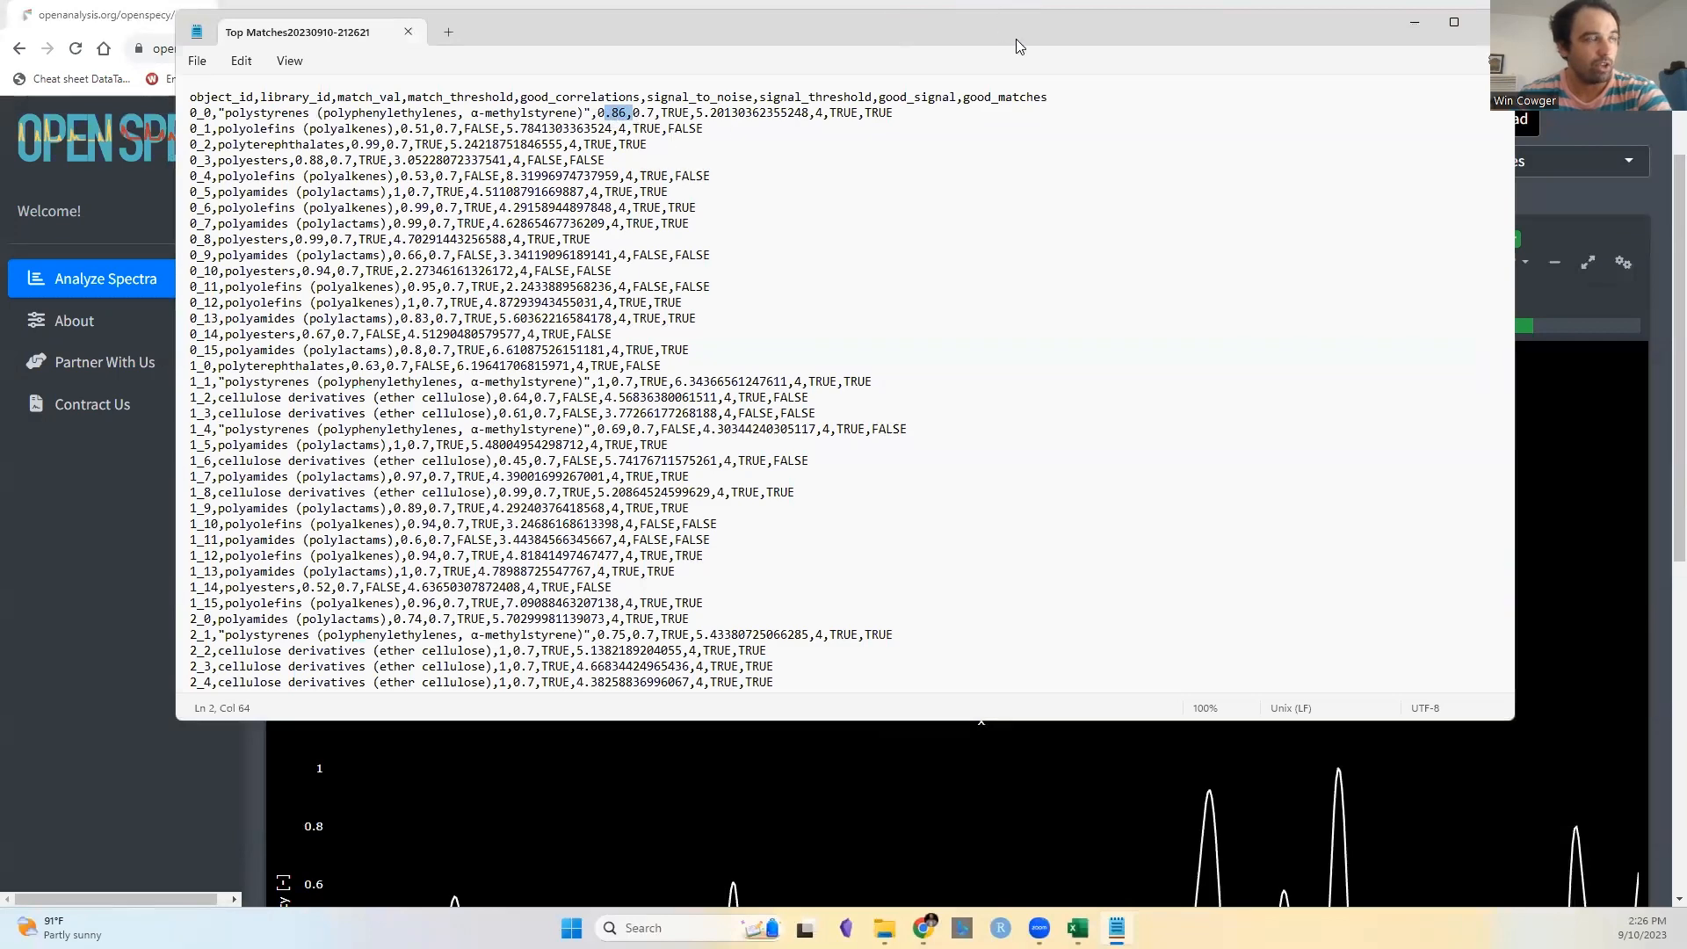
left_click(1492, 21)
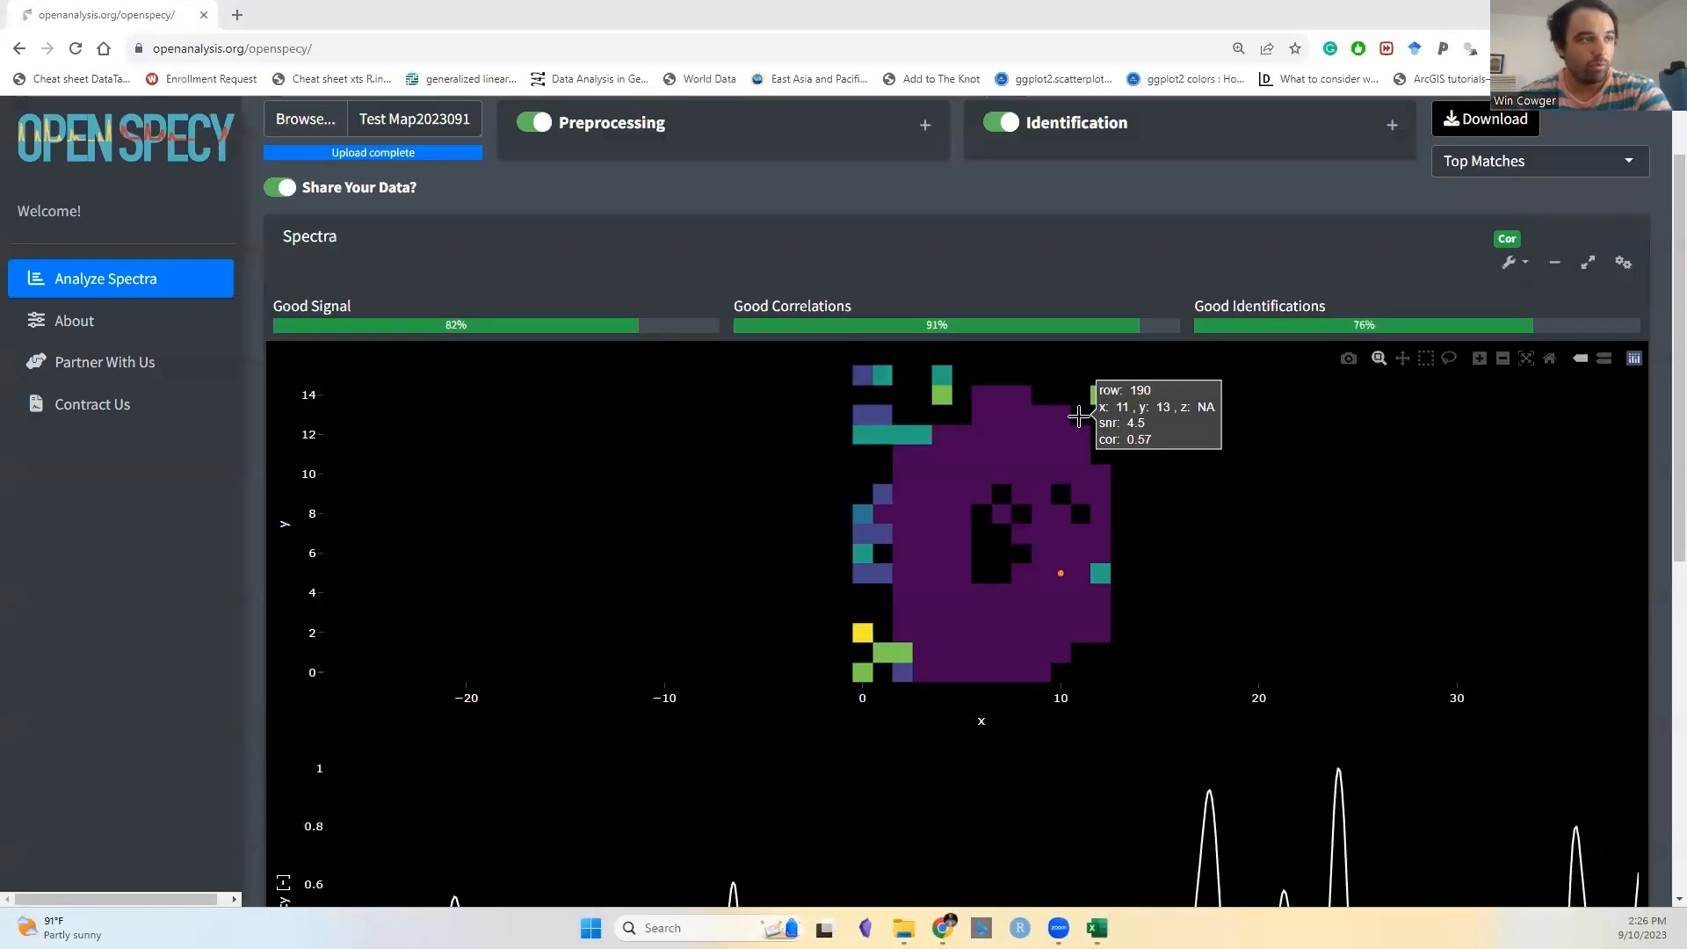
- Look over the identification map again together with the spectrum of the selected pixel below it
scroll(1072, 422, "up", 1)
scroll(1202, 337, "down", 6)
scroll(1203, 344, "down", 2)
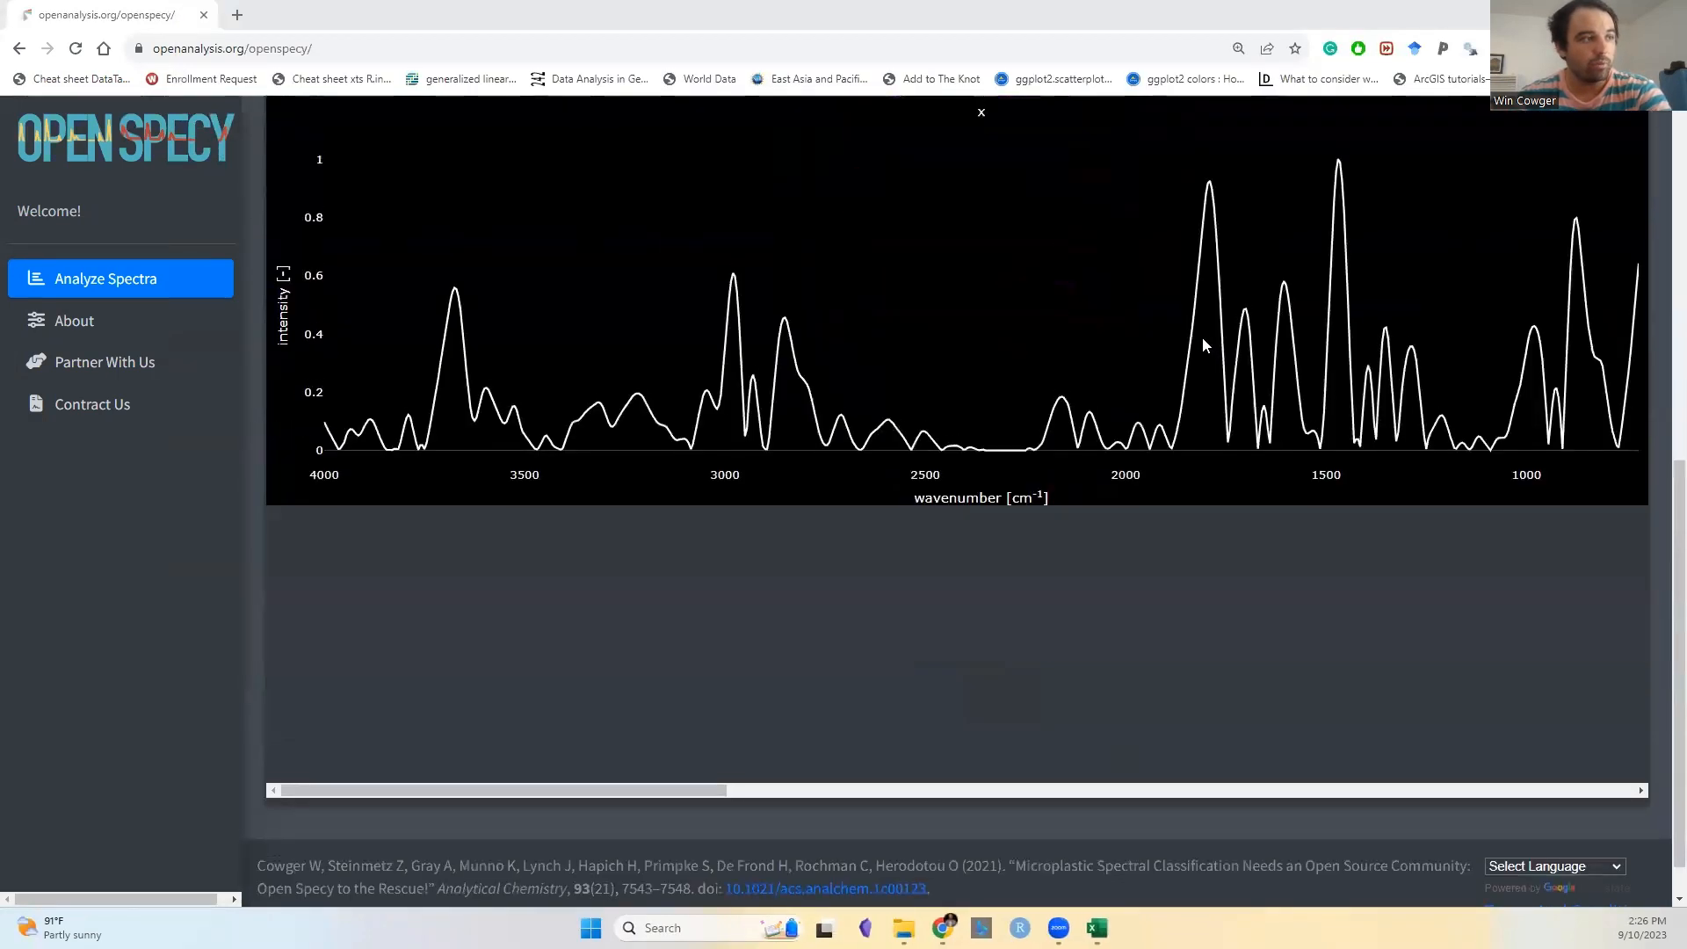
scroll(1205, 349, "up", 7)
scroll(1303, 342, "down", 2)
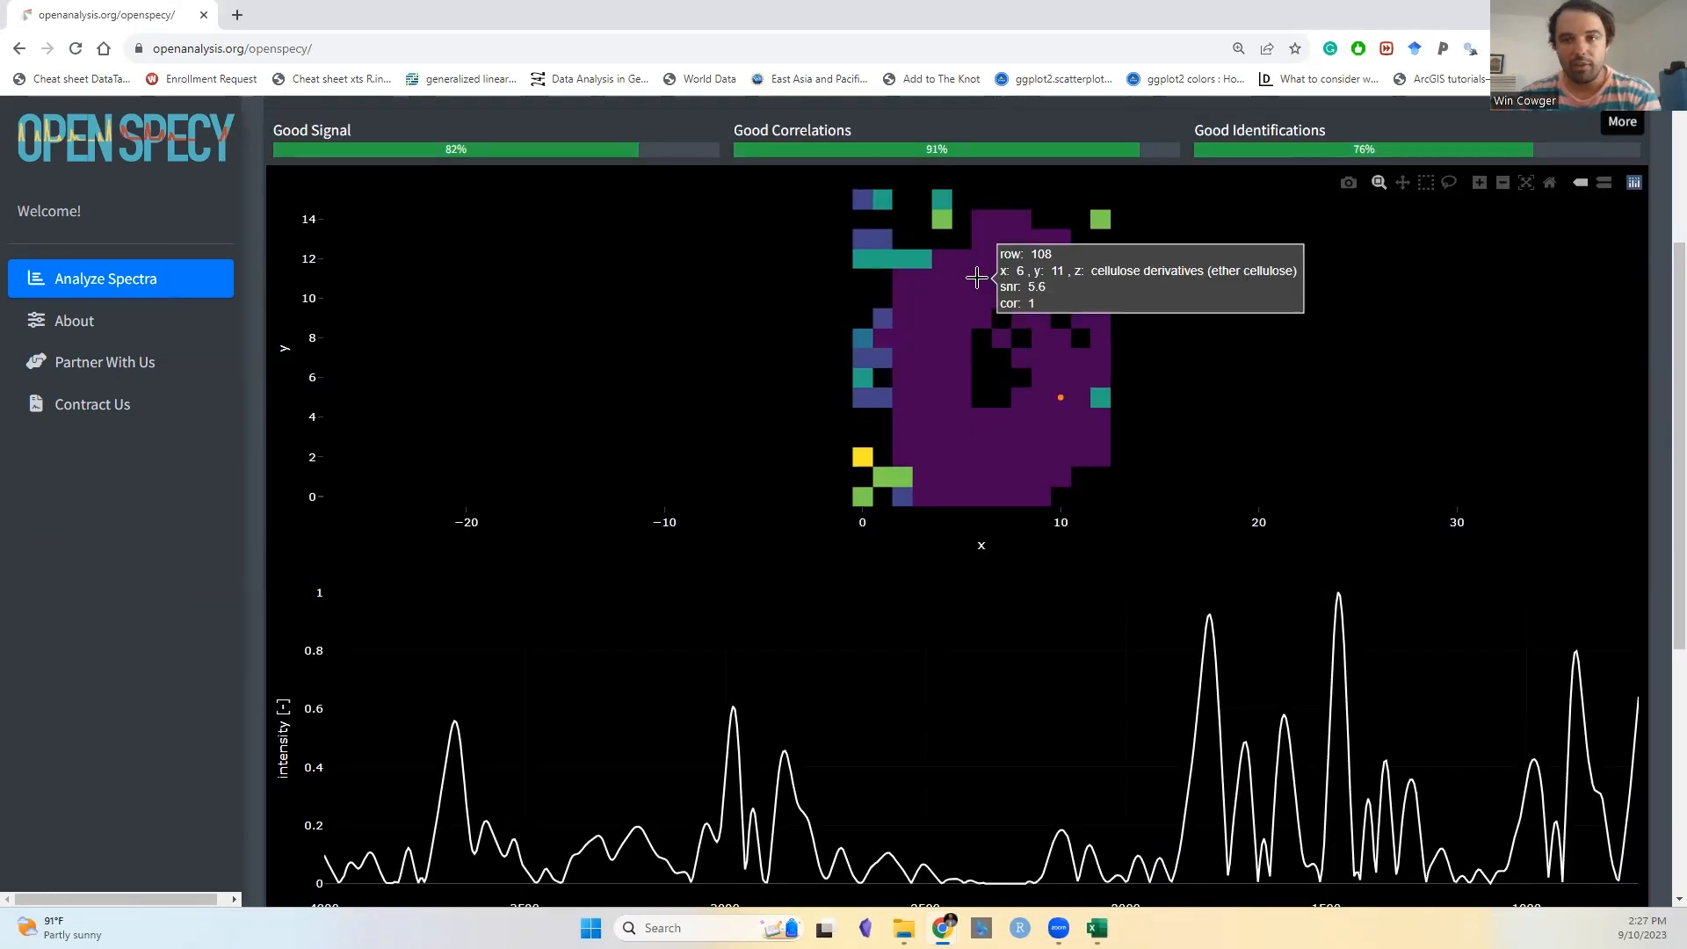